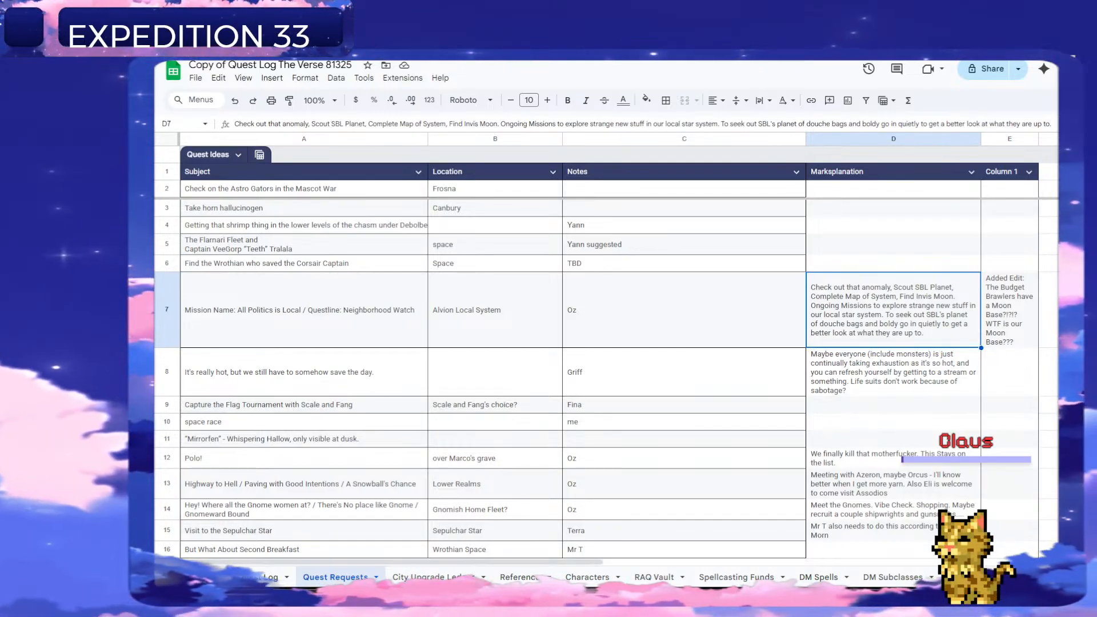
Open the Quest Log sheet, pause the Grounded 2 download in the Xbox app's installation queue, and return to the spreadsheet.
left_click(267, 578)
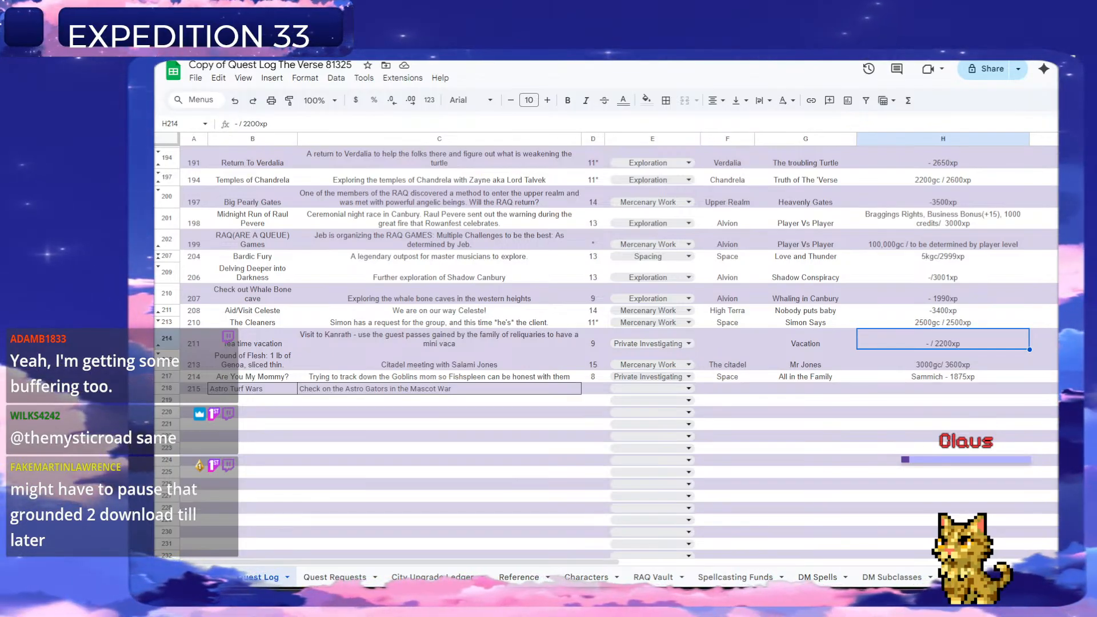
mouse_move(700, 604)
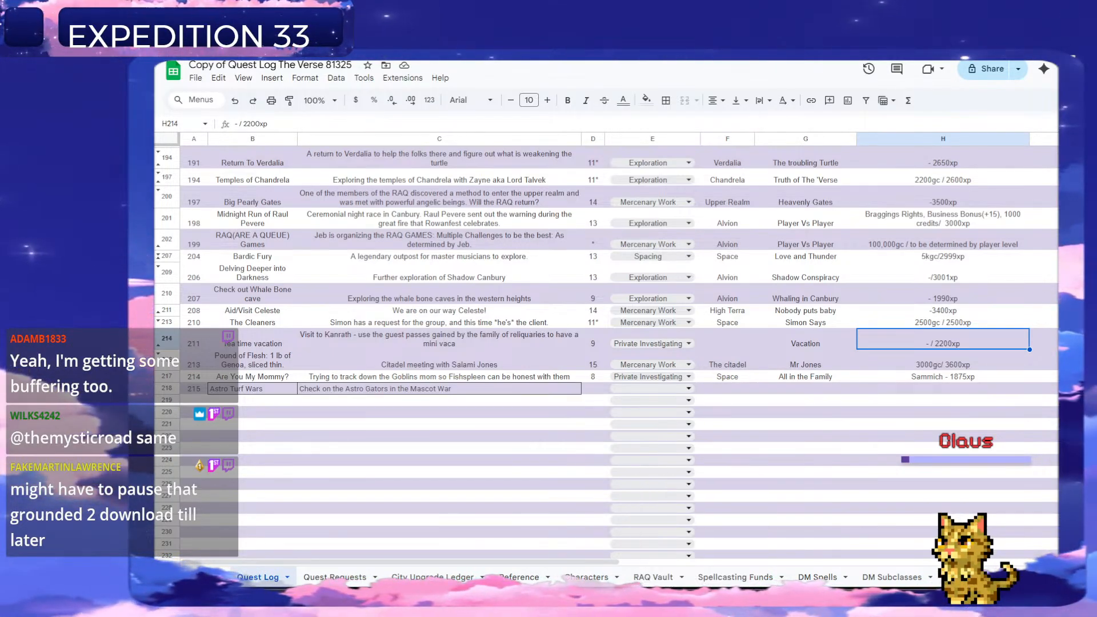
left_click(725, 604)
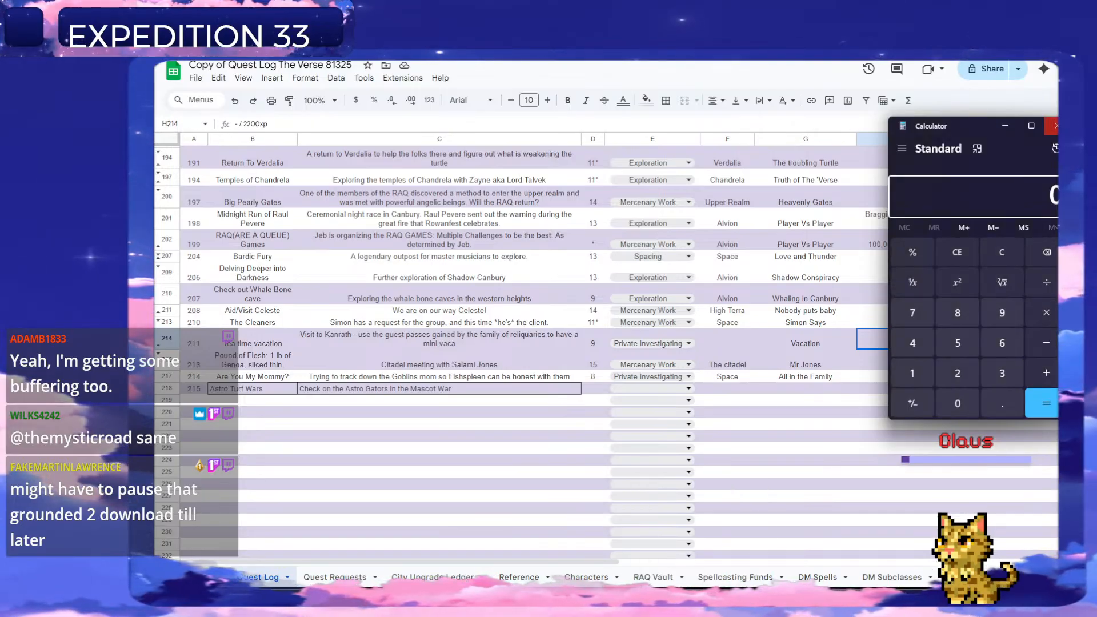
left_click(1056, 126)
left_click(700, 604)
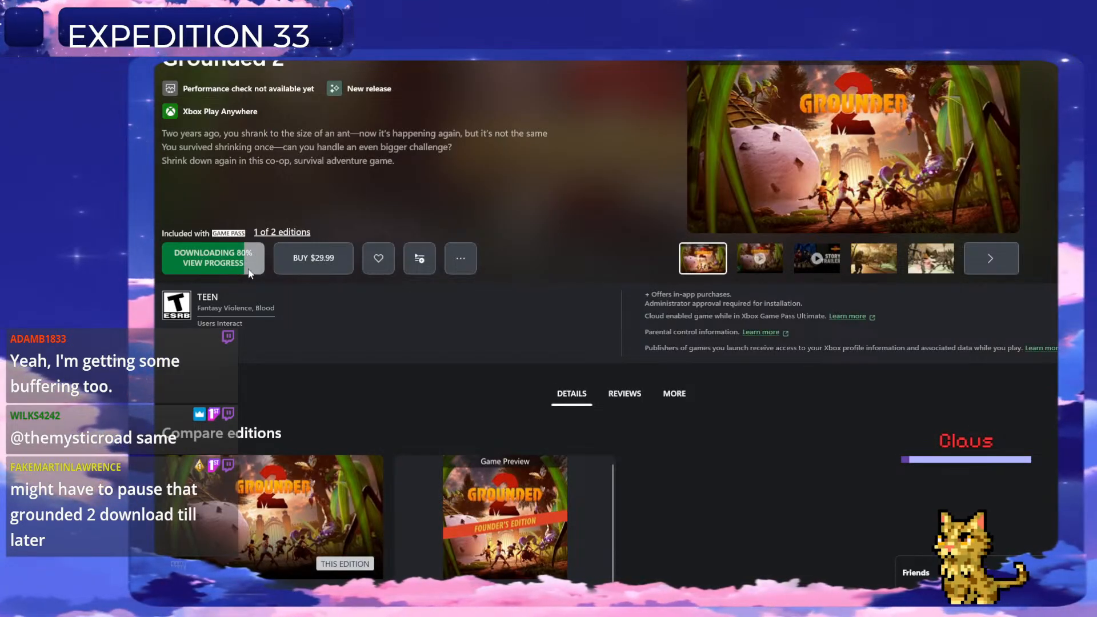
left_click(225, 263)
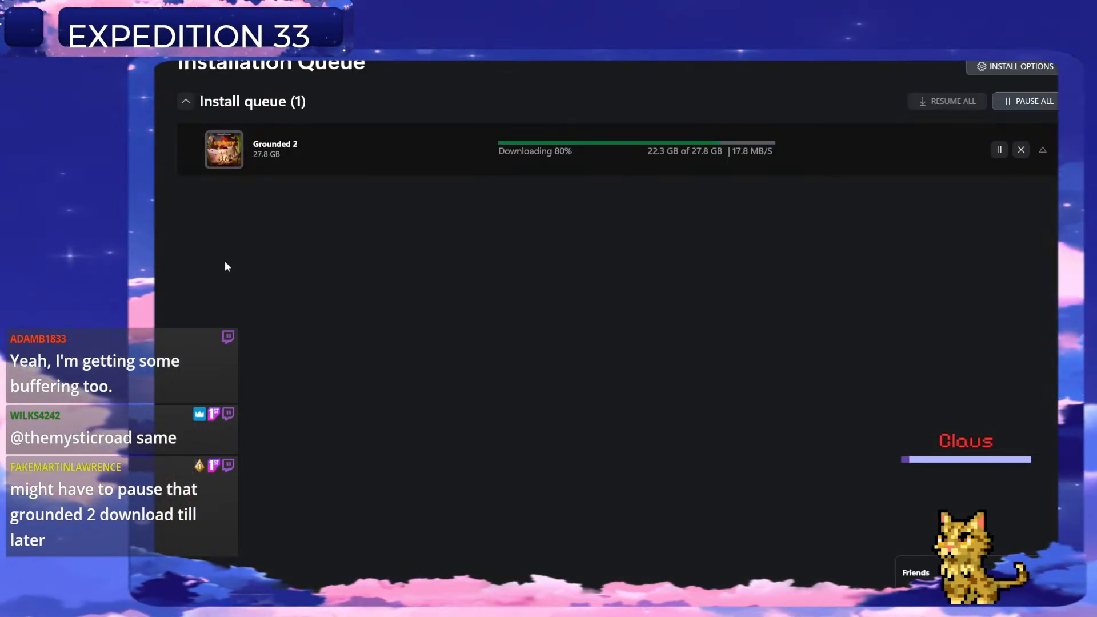
left_click(1000, 150)
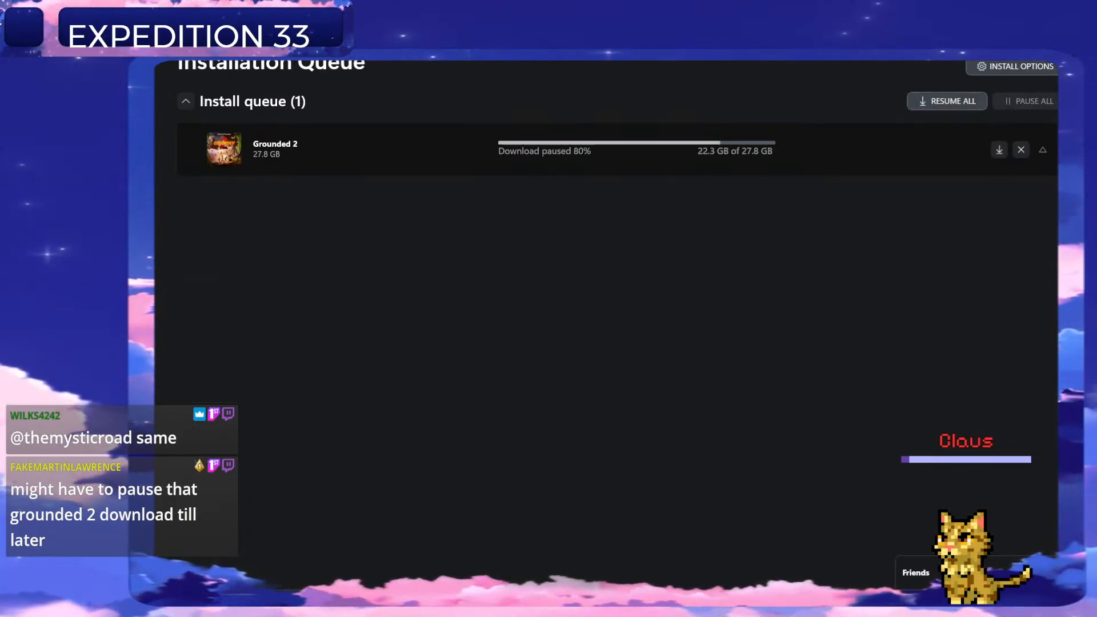
key("alt+Tab")
left_click(975, 602)
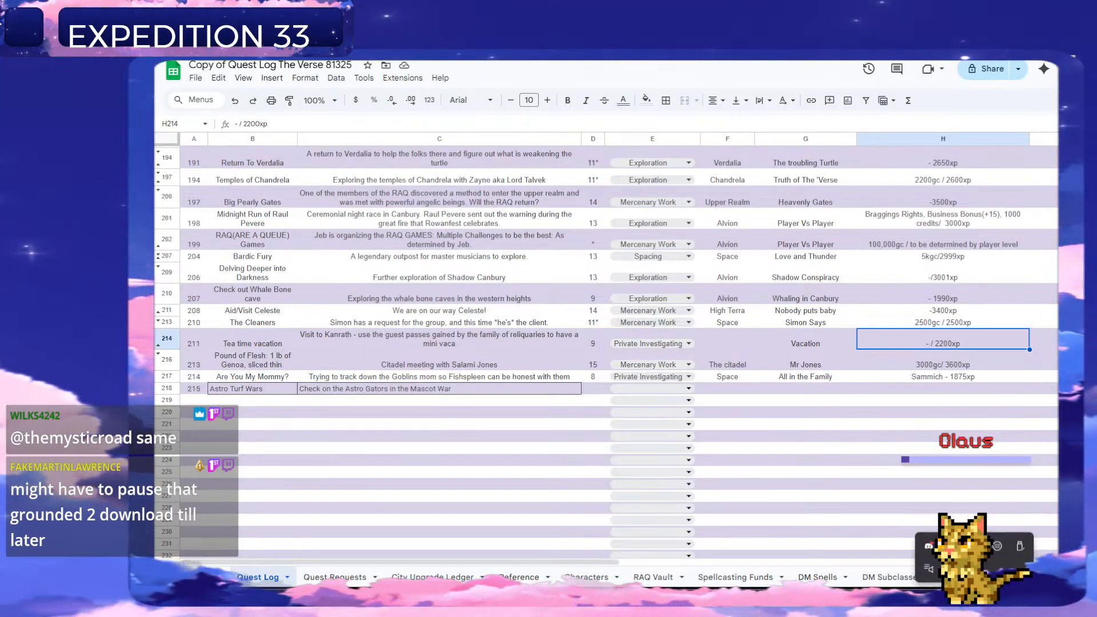
left_click(945, 378)
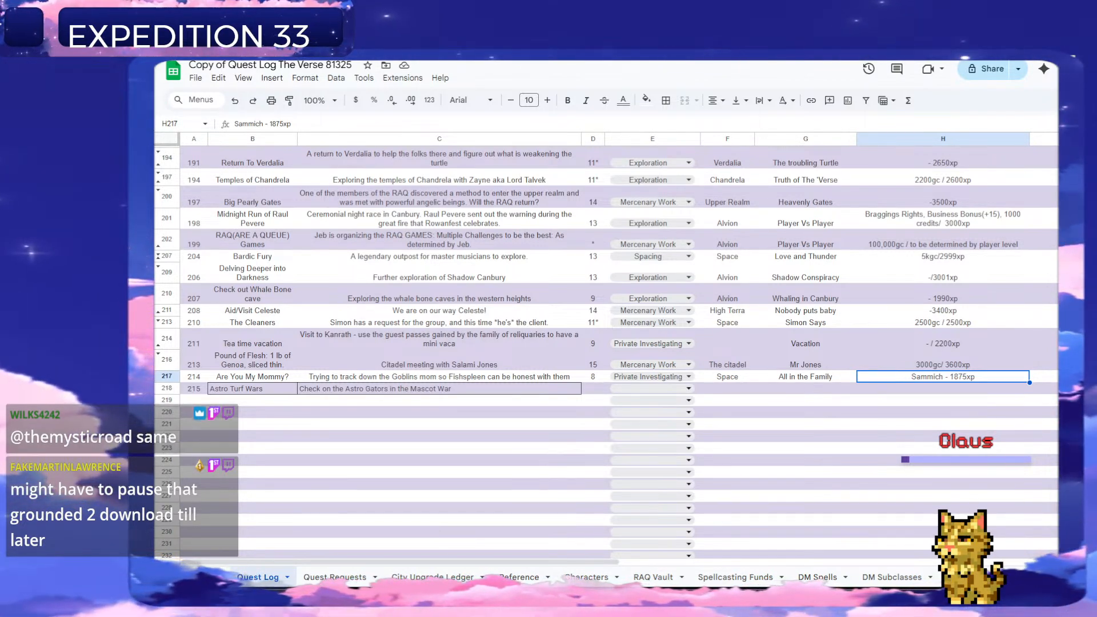
key("alt+Tab")
key("alt+Tab")
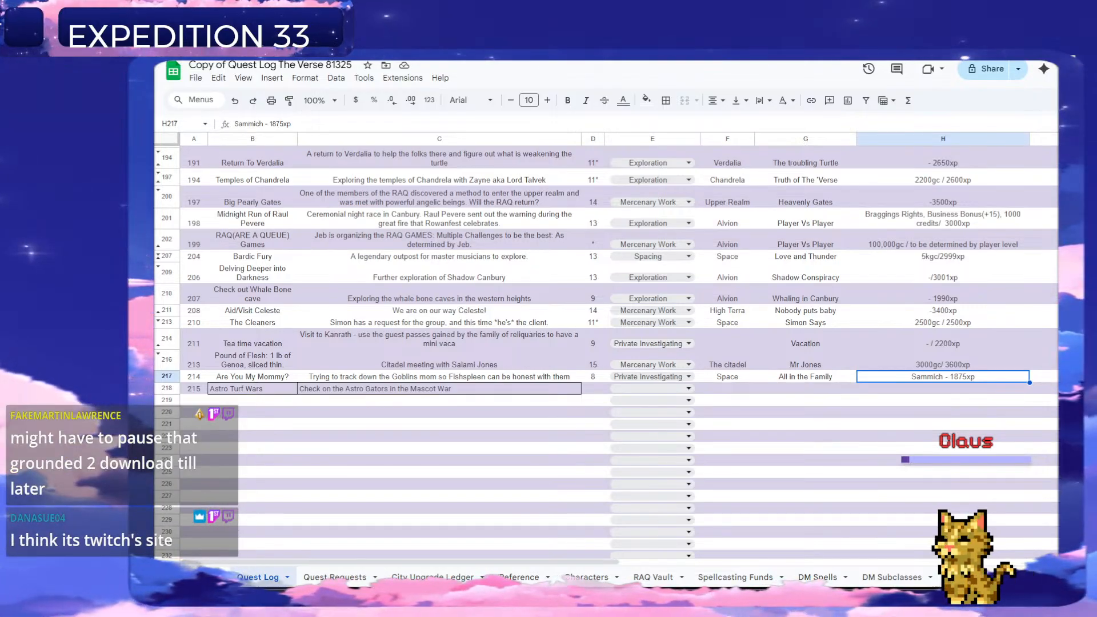
Consult the Characters sheet and enter 8 in column D of the Astro Turf Wars row in the Quest Log.
left_click(594, 389)
left_click(573, 578)
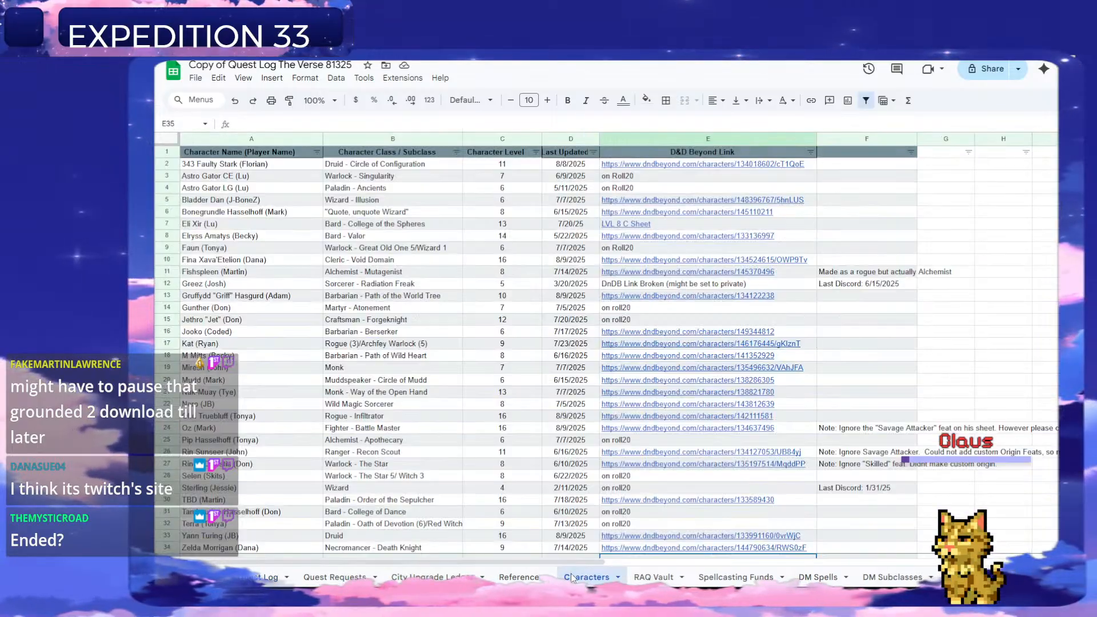
left_click(269, 578)
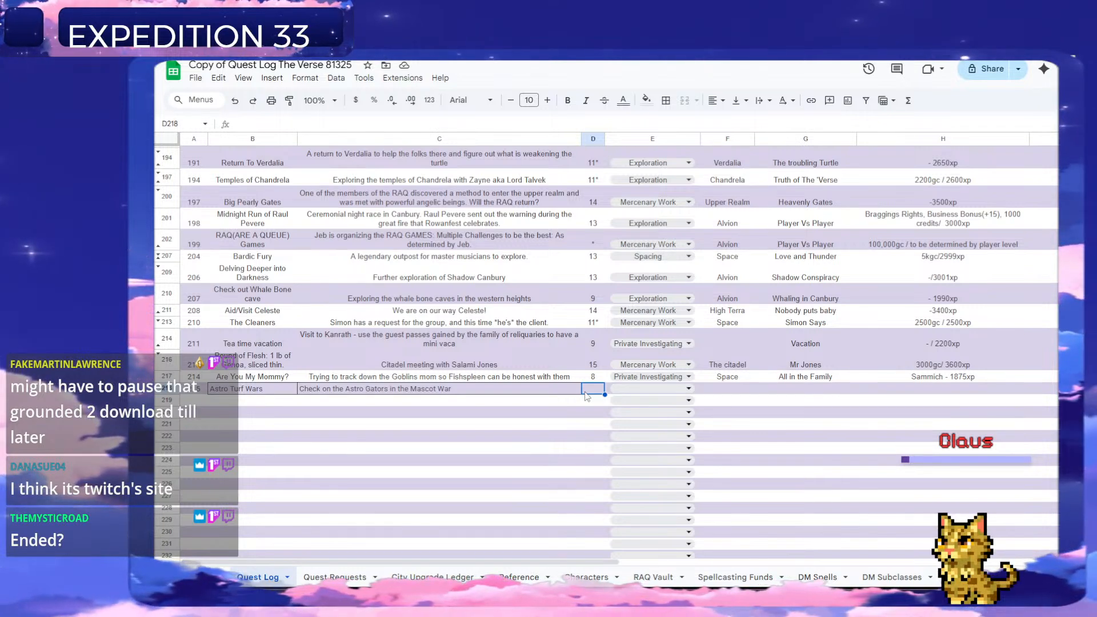
type("8")
key("Return")
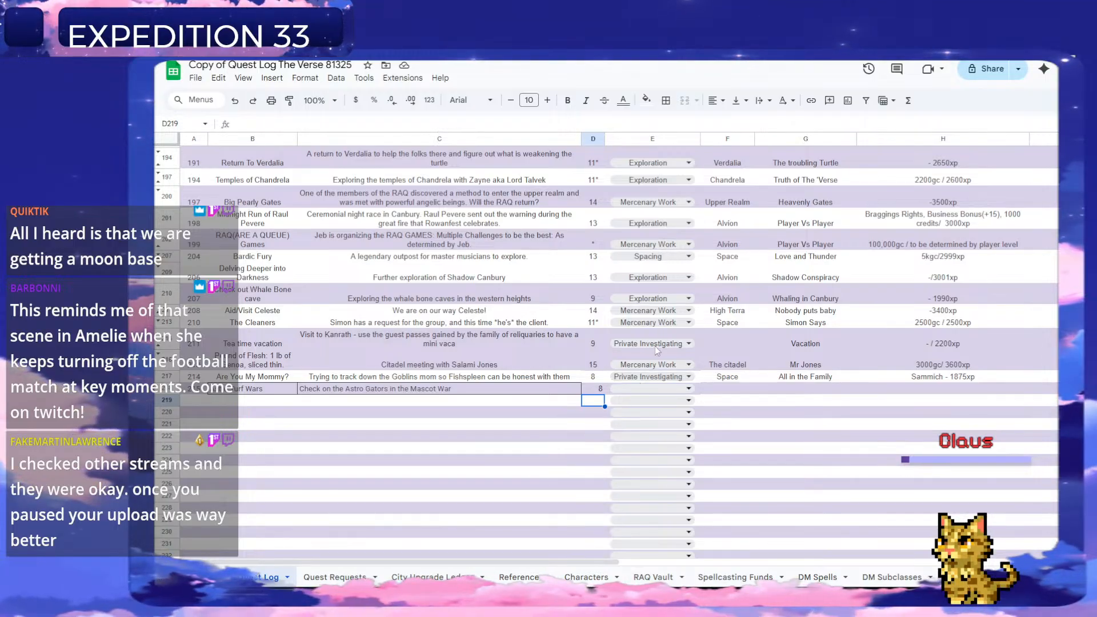
Set the Astro Turf Wars quest's type to Exploration and its location to Frosna.
left_click(640, 388)
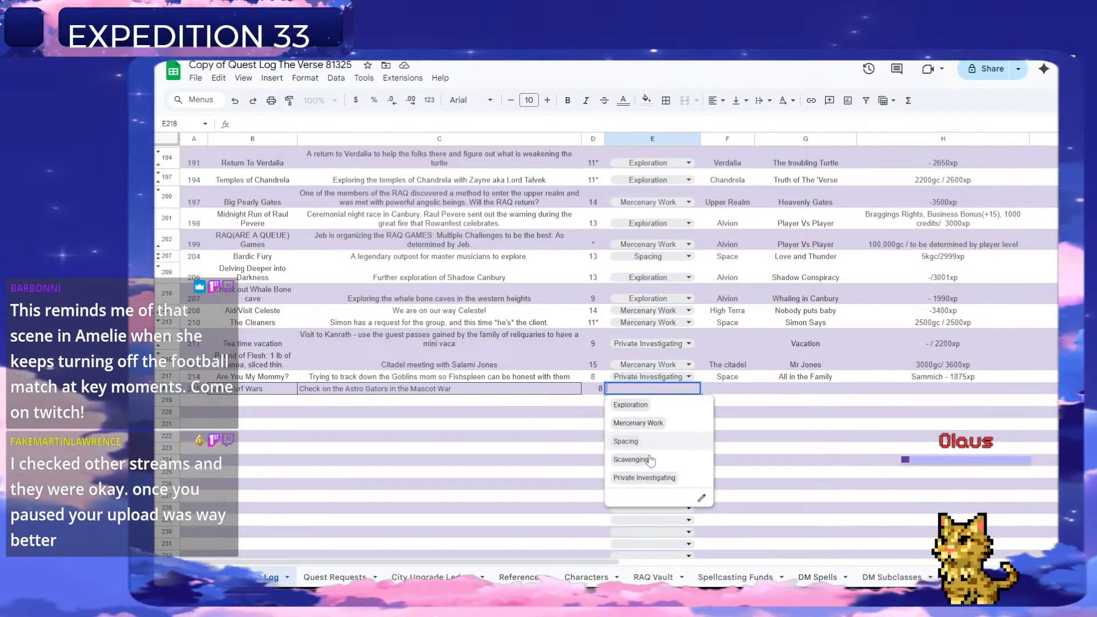
left_click(634, 403)
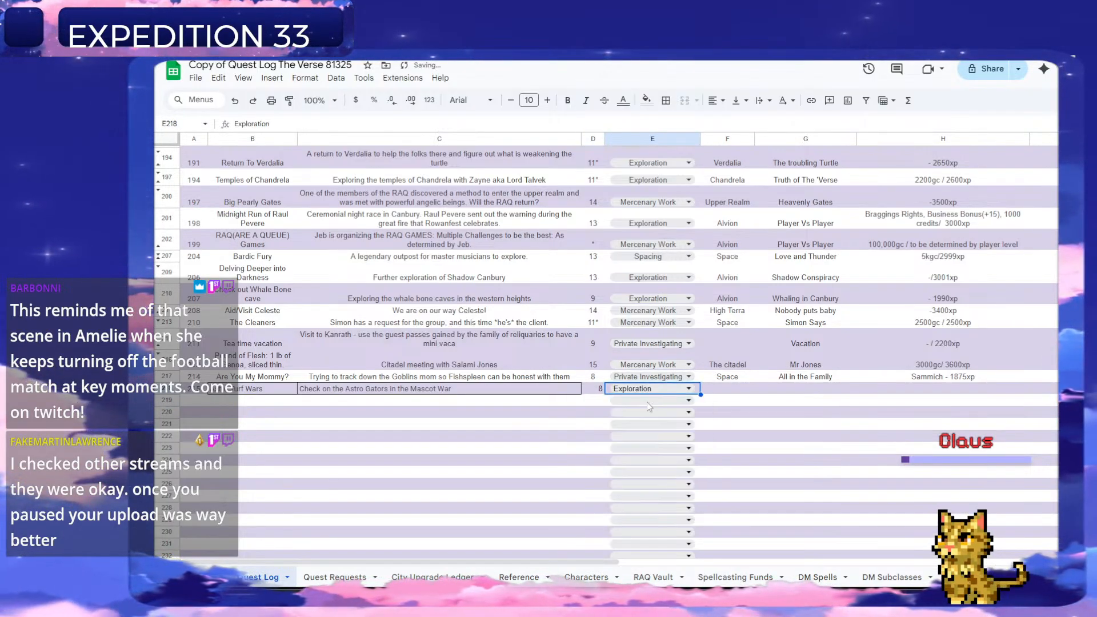
left_click(743, 392)
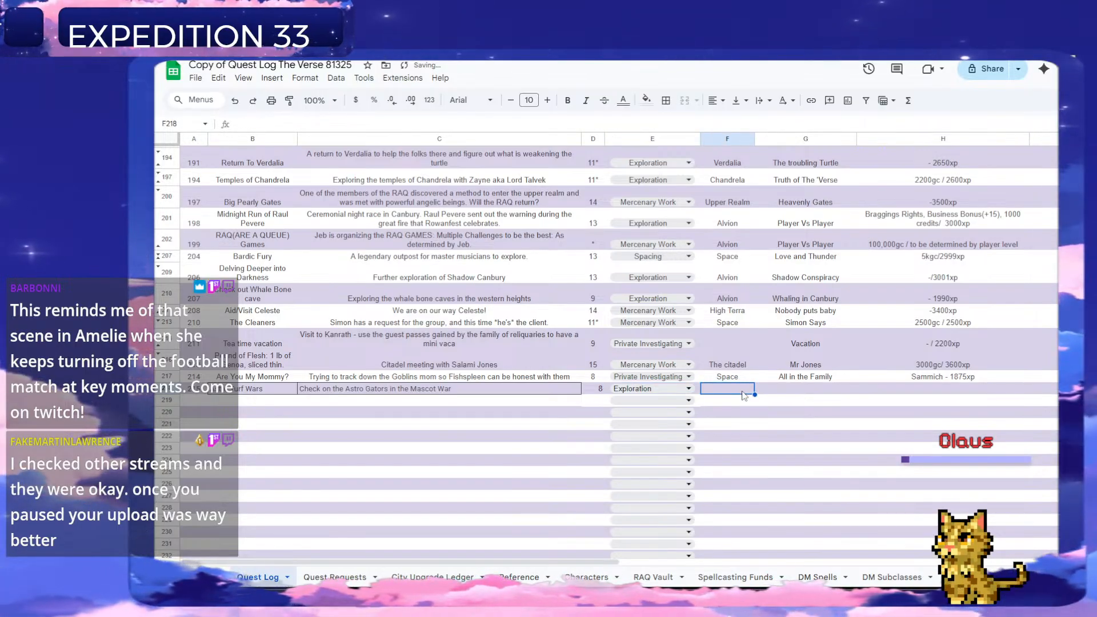
type("Fr")
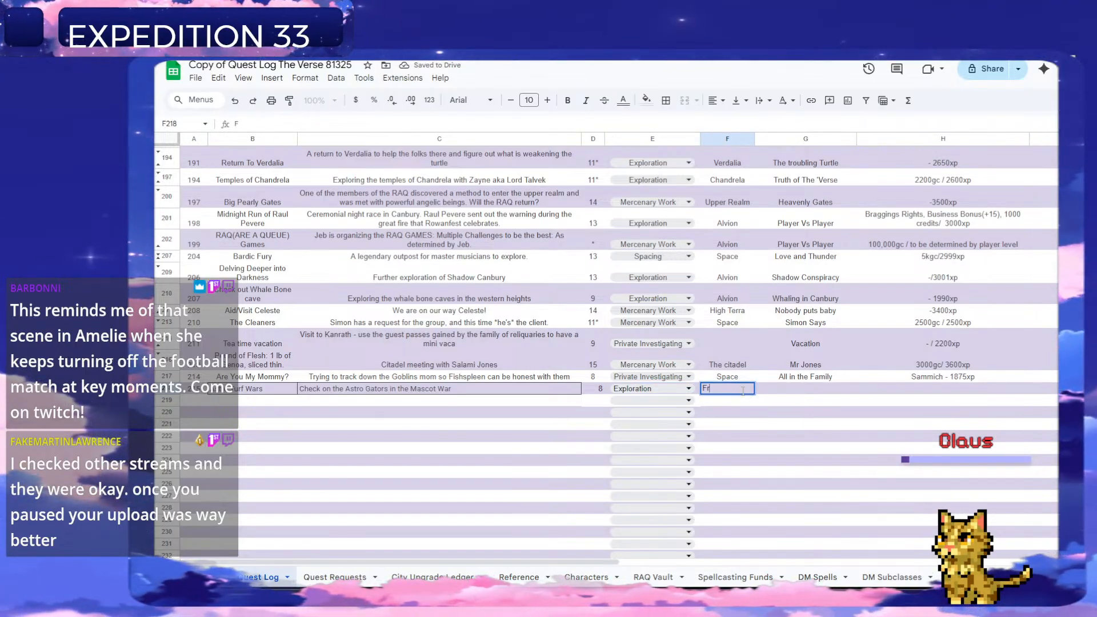
type("osna")
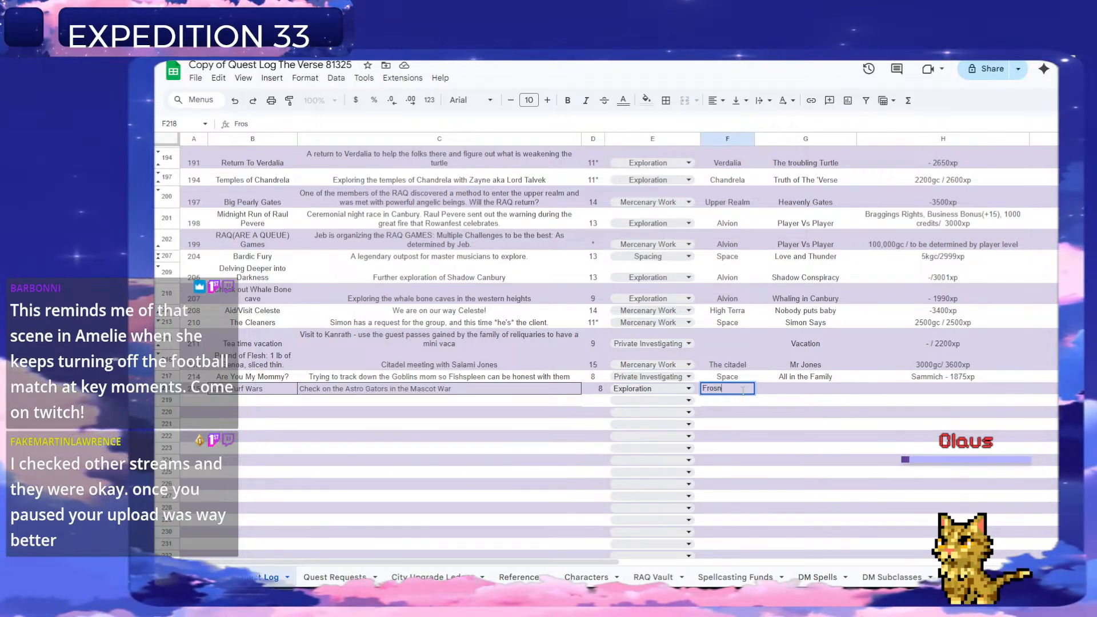
key("Tab")
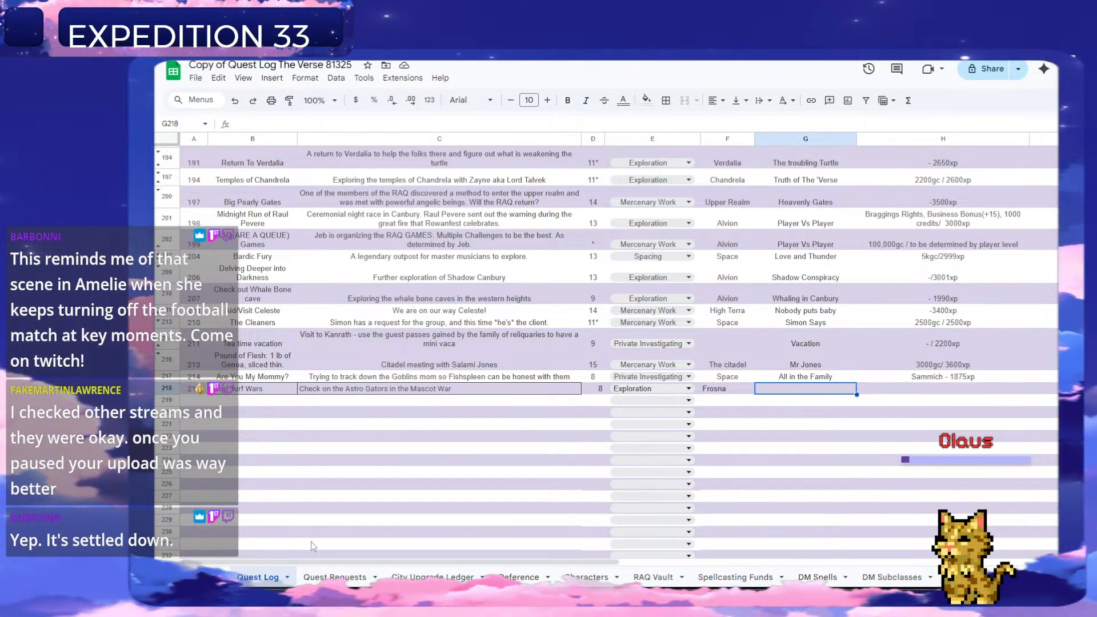
Enter the reward "-/ 1900xp" in column H for the Astro Turf Wars quest, leaving column G empty.
scroll(422, 484, "up", 5)
scroll(423, 484, "down", 4)
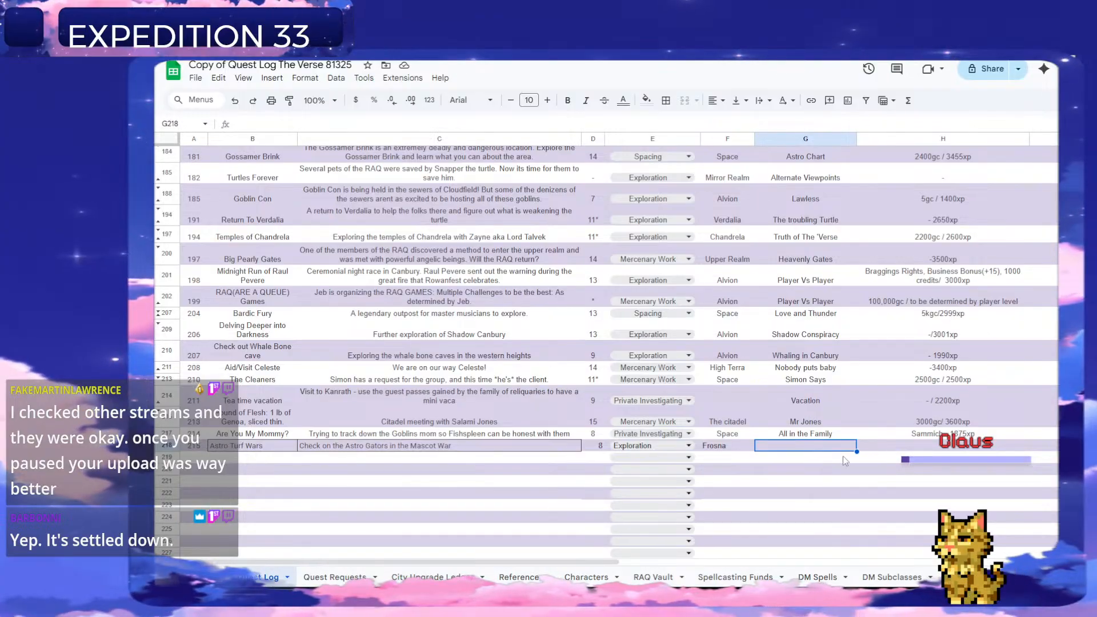
left_click(941, 449)
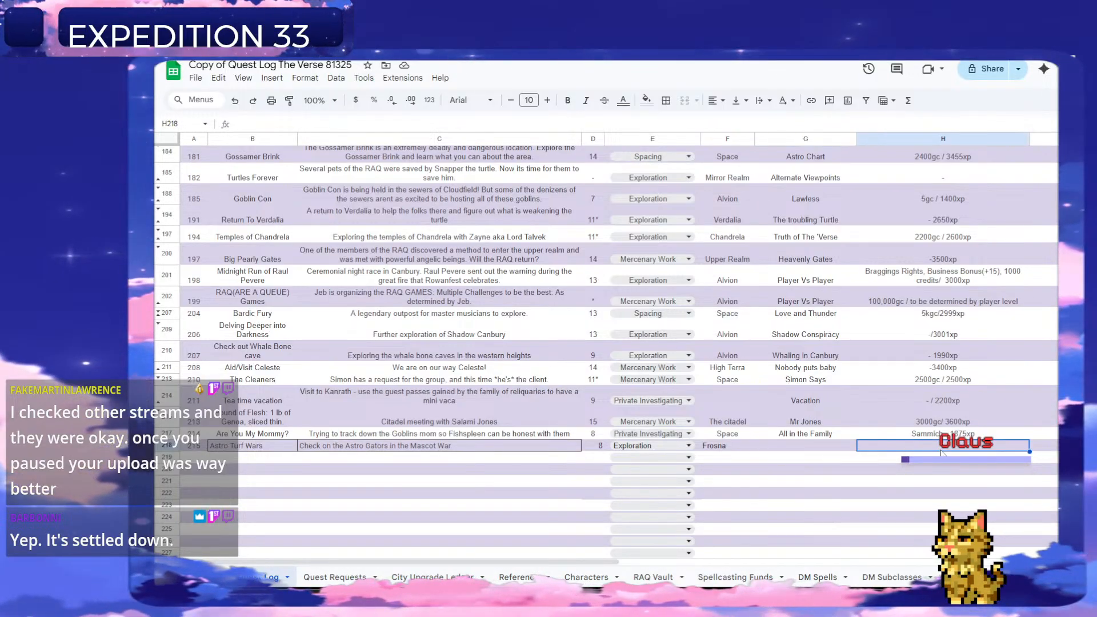
left_click(812, 448)
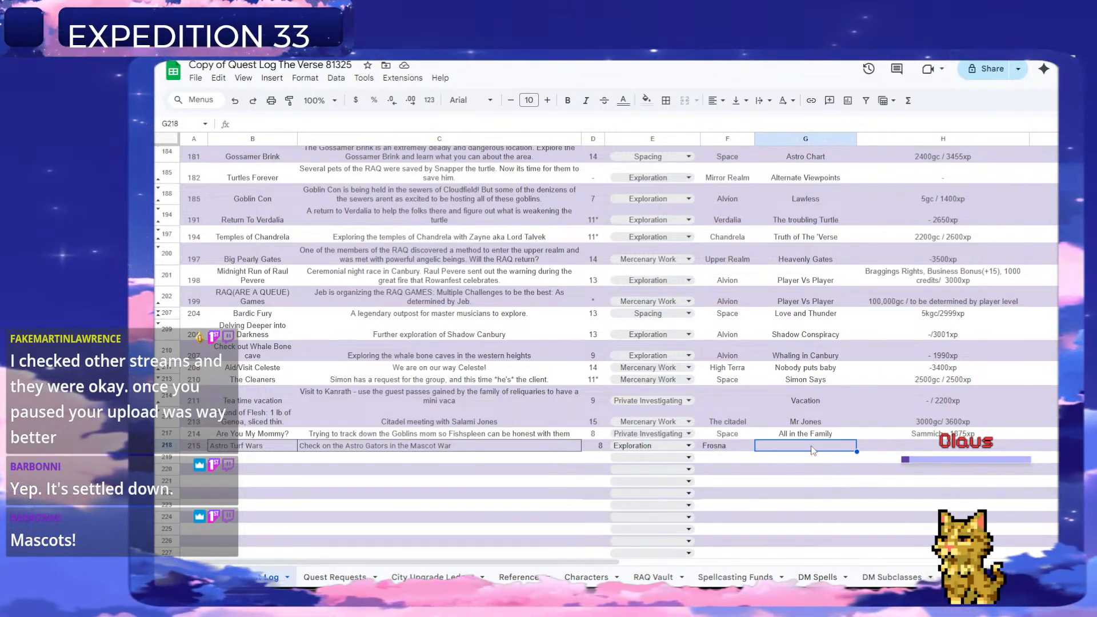
key("Tab")
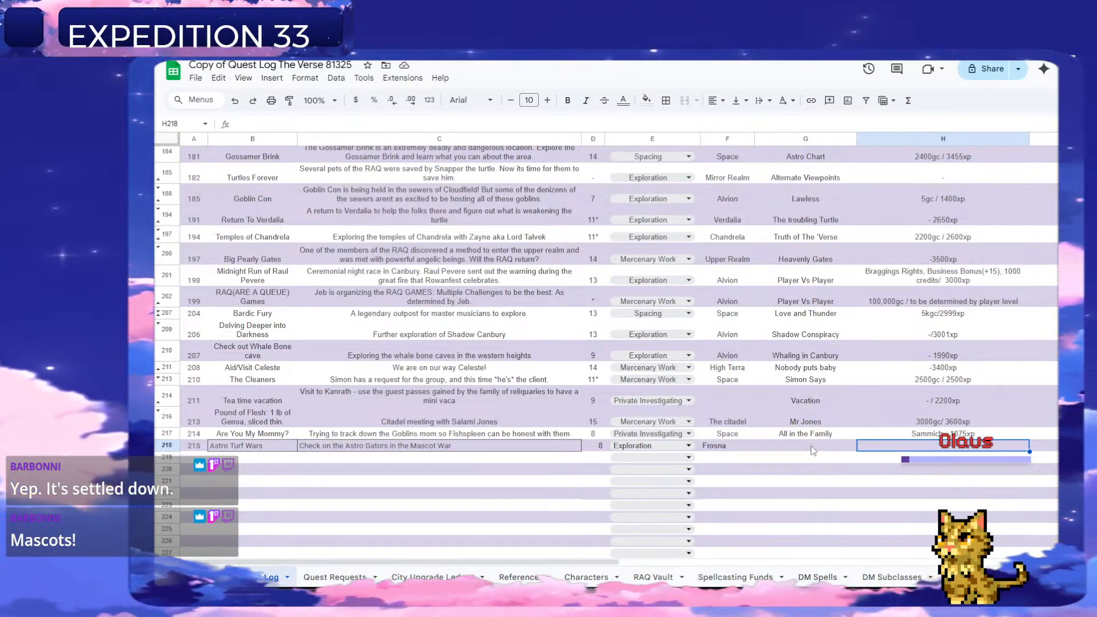
type("-")
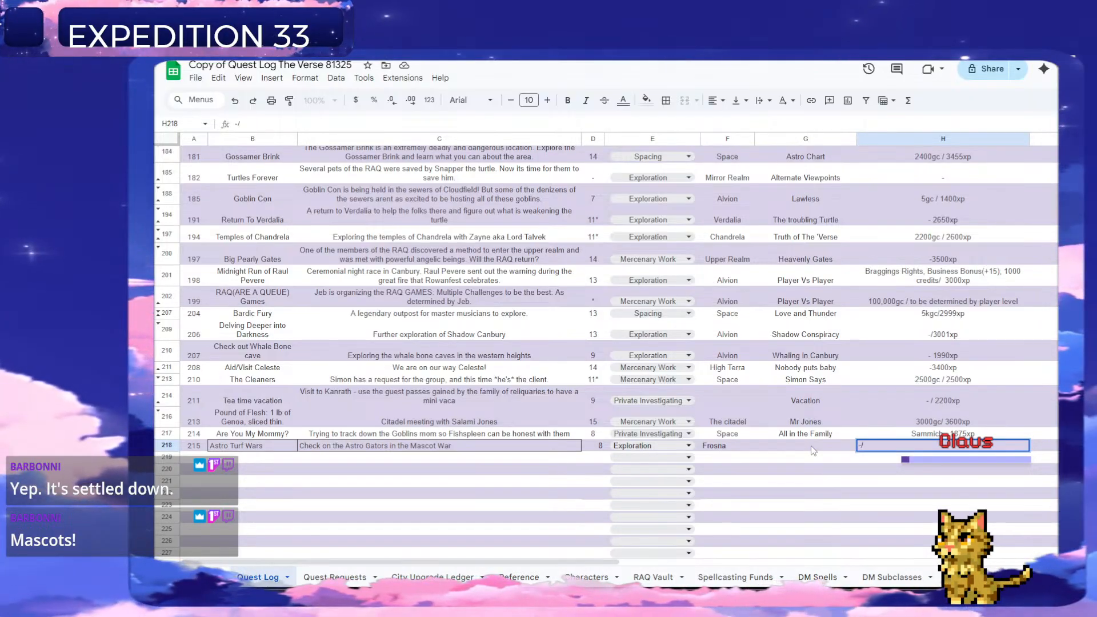
type("/ 1900xp")
key("Return")
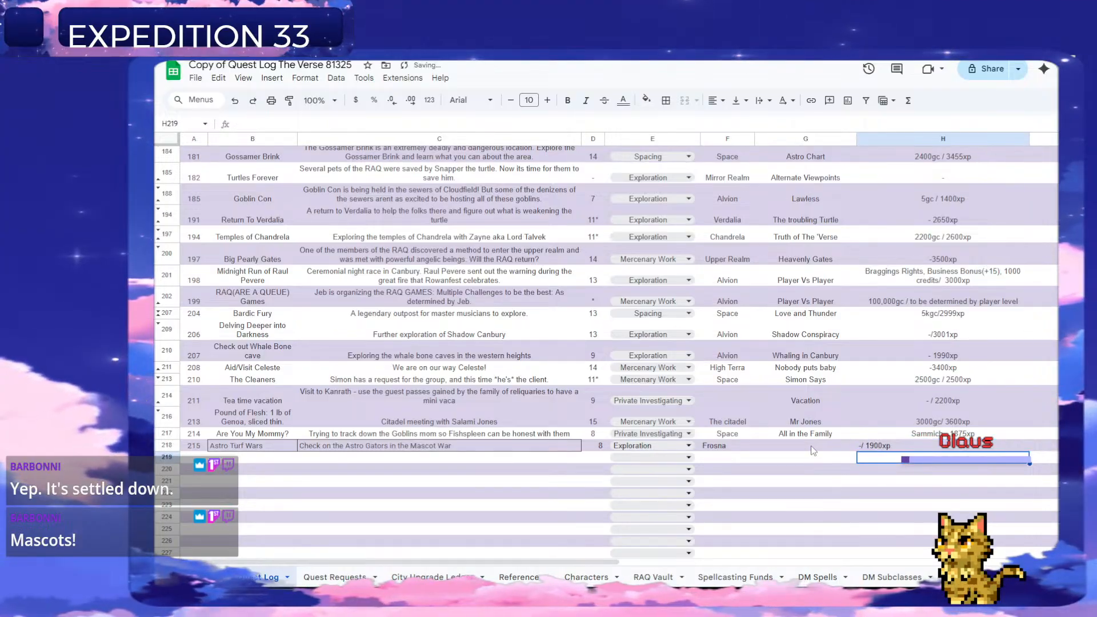
Enter quest number 216 in column A of the row below Astro Turf Wars.
left_click(190, 458)
type("216")
key("Return")
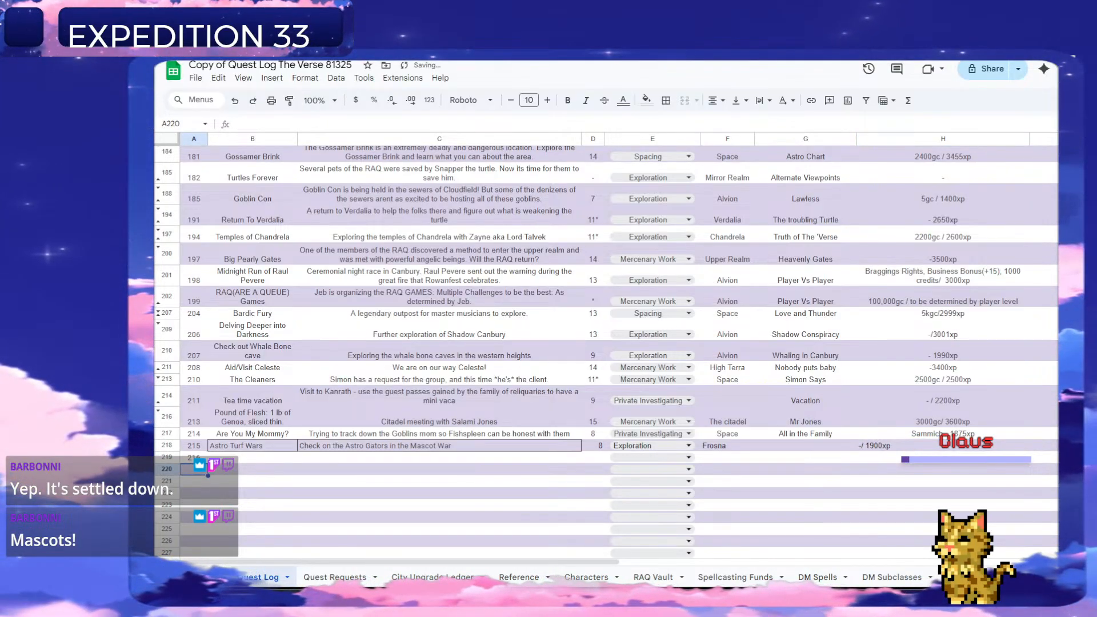
Delete the "Check on the Astro Gators in the Mascot War" row from the Quest Requests sheet.
left_click(349, 578)
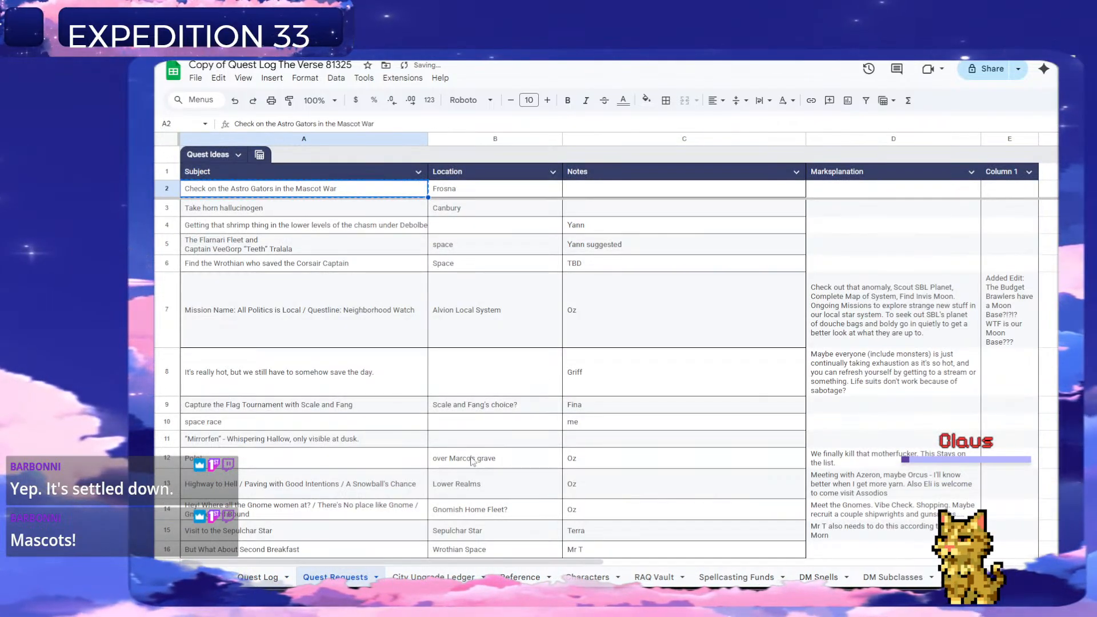
right_click(166, 194)
left_click(208, 323)
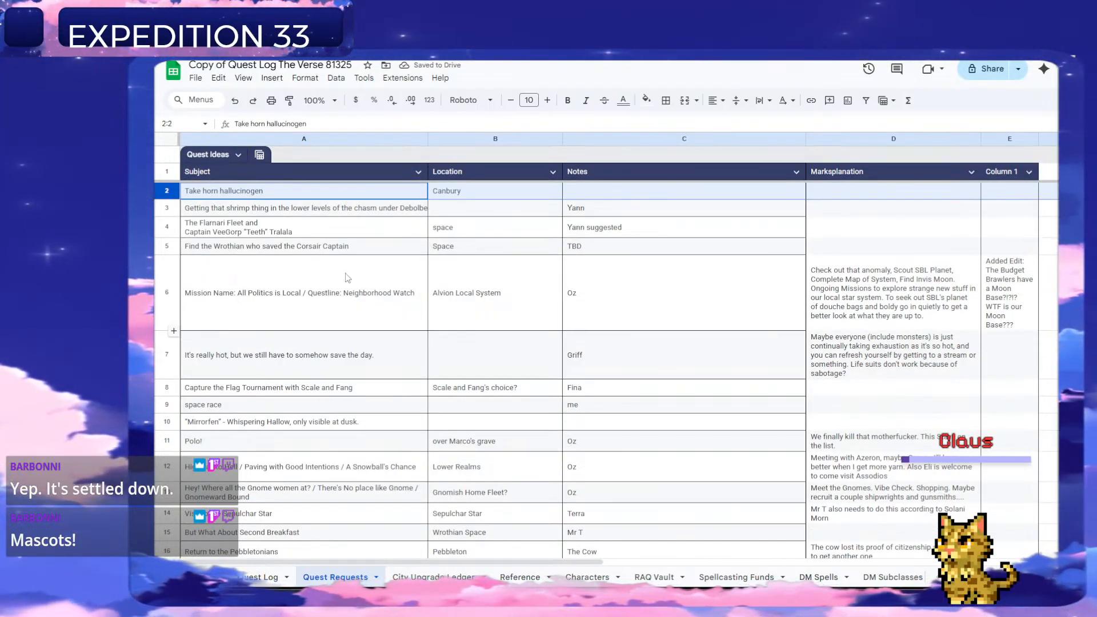
Clear the contents of the row requesting the shrimp thing in the lower levels of the chasm on Quest Requests.
left_click(165, 206)
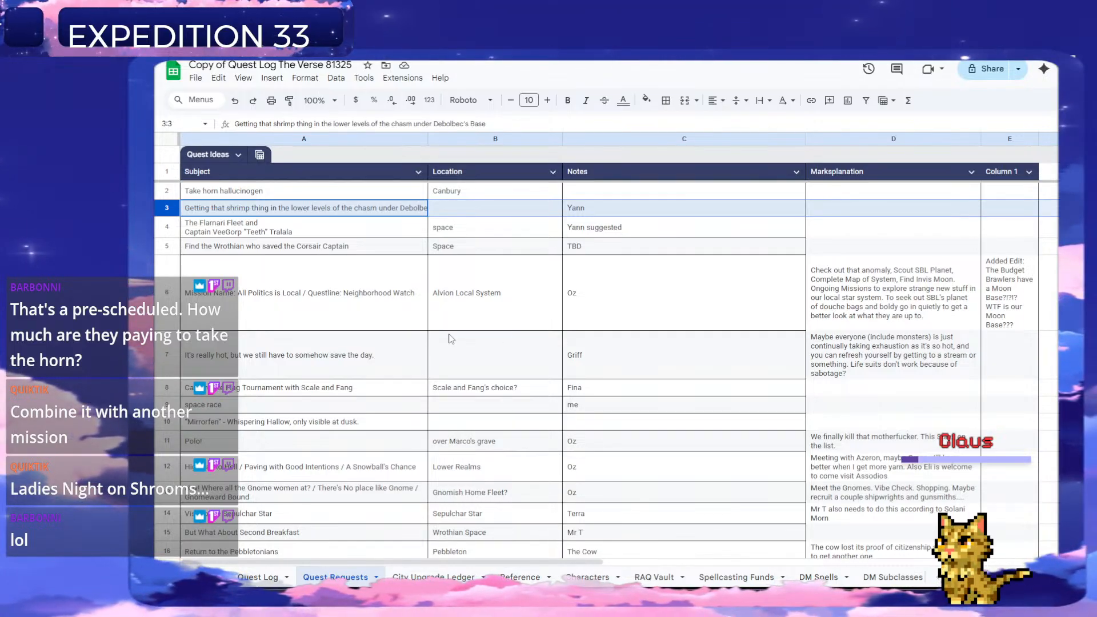
left_click(282, 235)
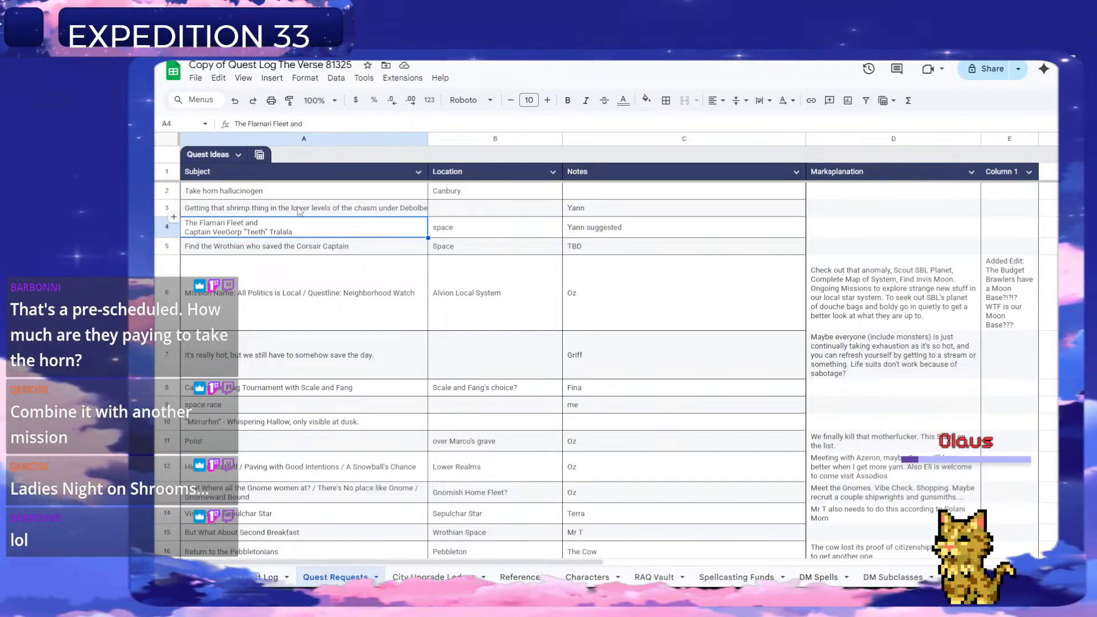
left_click(322, 208)
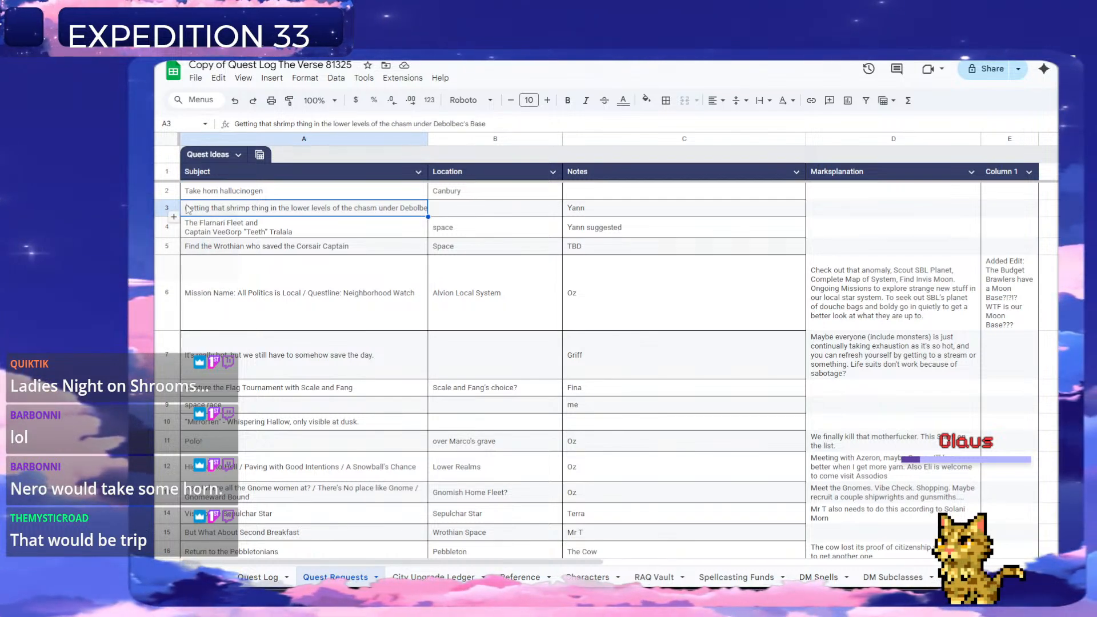
left_click(167, 206)
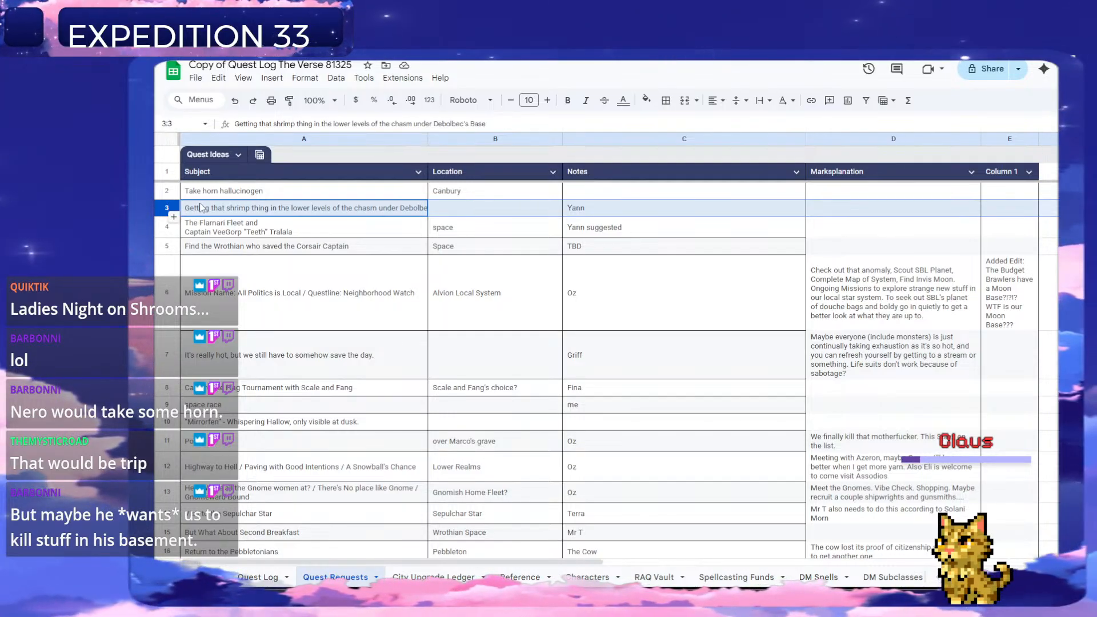
key("Delete")
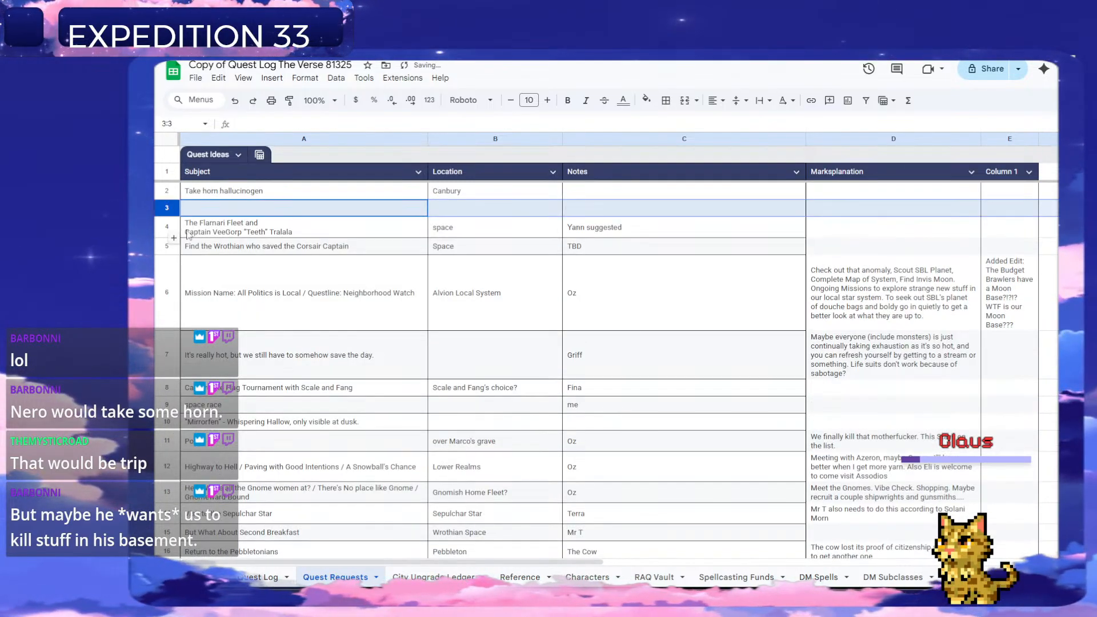
Copy the subject text of the Flarnari Fleet request in row 4 of the Quest Requests sheet.
left_click(168, 227)
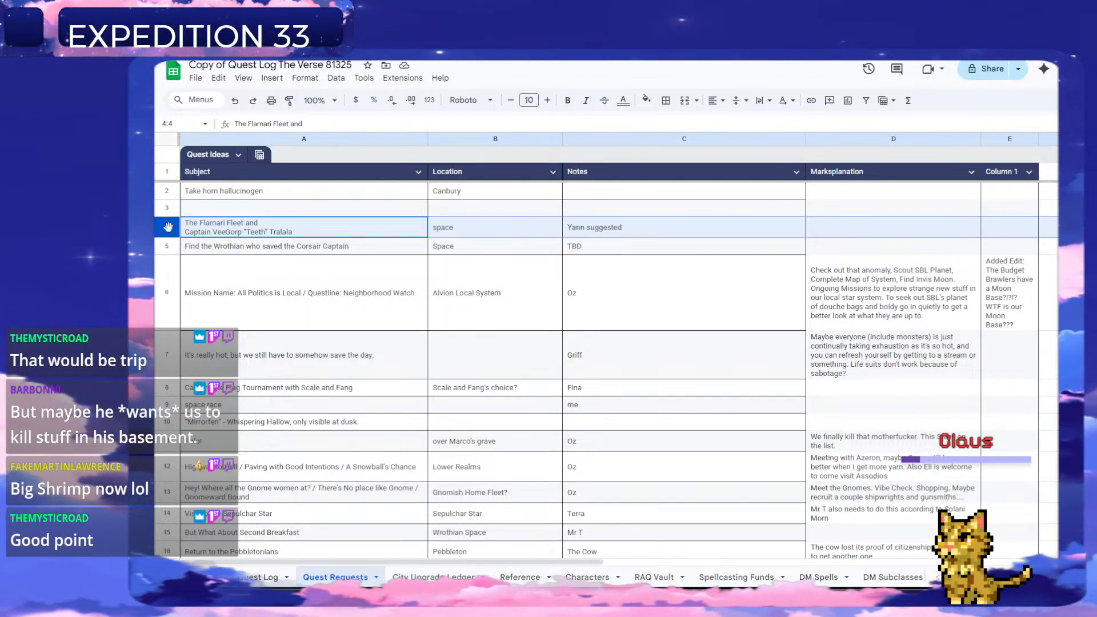
left_click(298, 251)
left_click(270, 234)
key("ctrl+c")
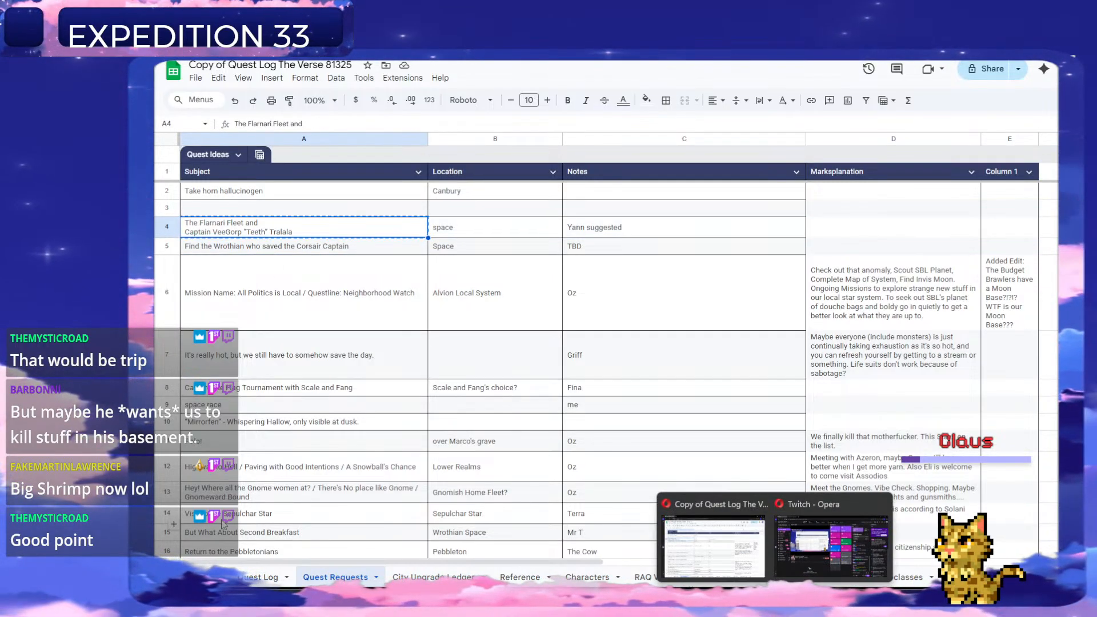
Title quest 216 "Meeting The Moving Musical" in column B of the Quest Log sheet.
left_click(260, 577)
left_click(241, 461)
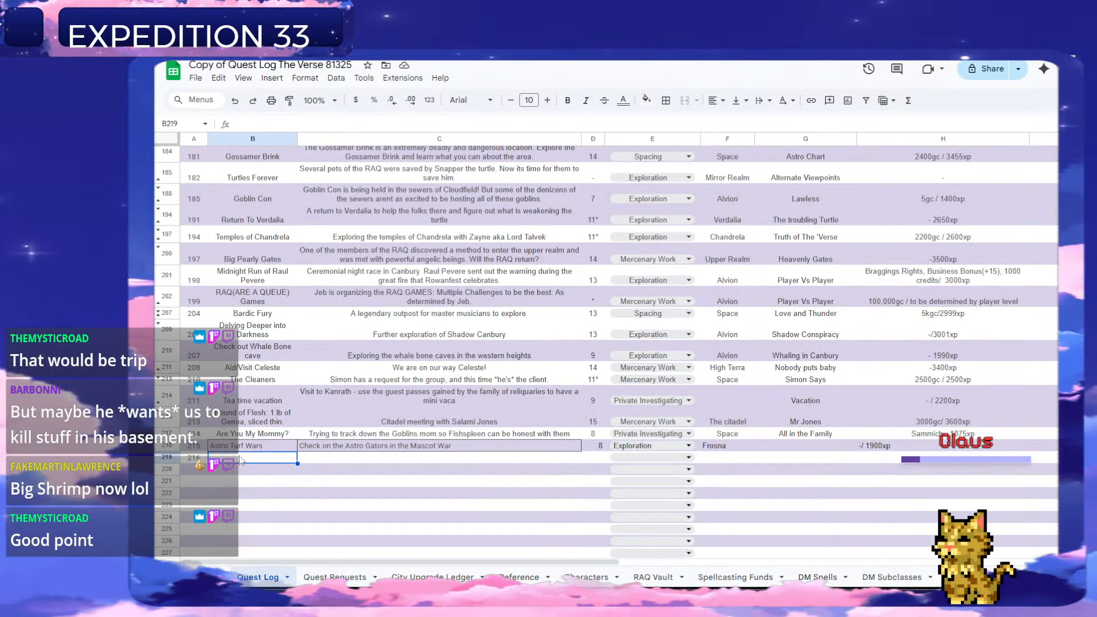
type("Meeting D")
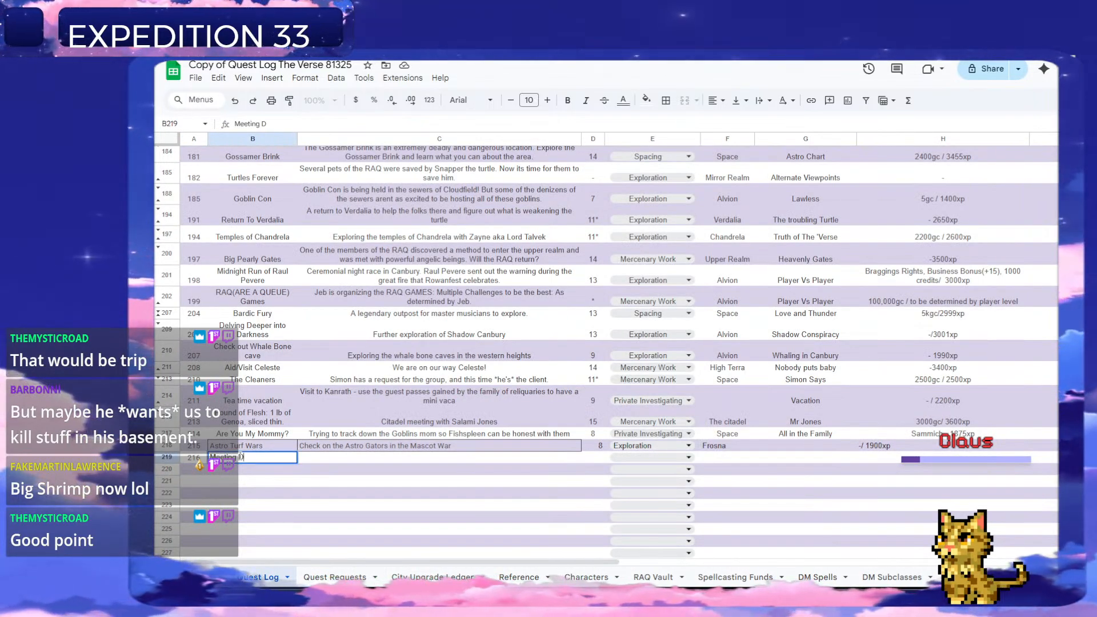
key("BackSpace")
key("alt+Tab")
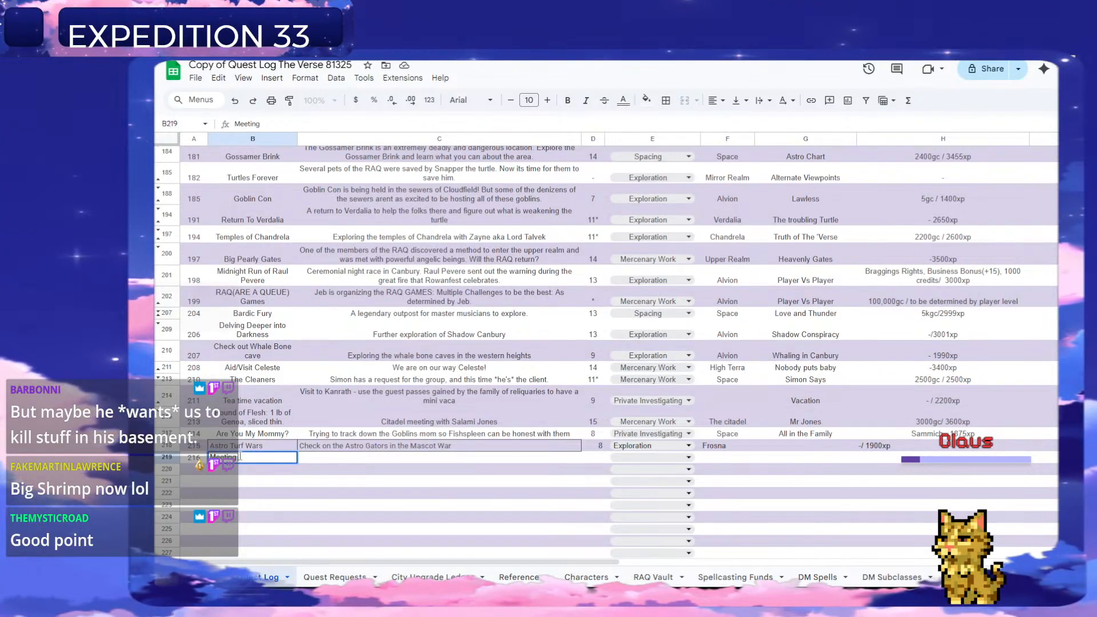
left_click(314, 578)
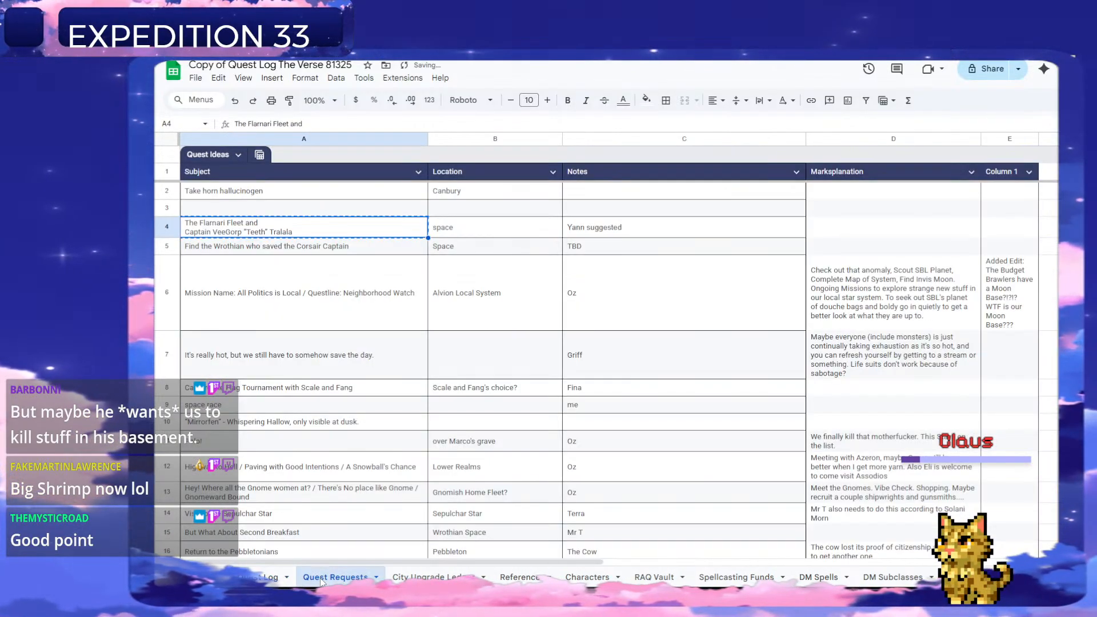
left_click(257, 579)
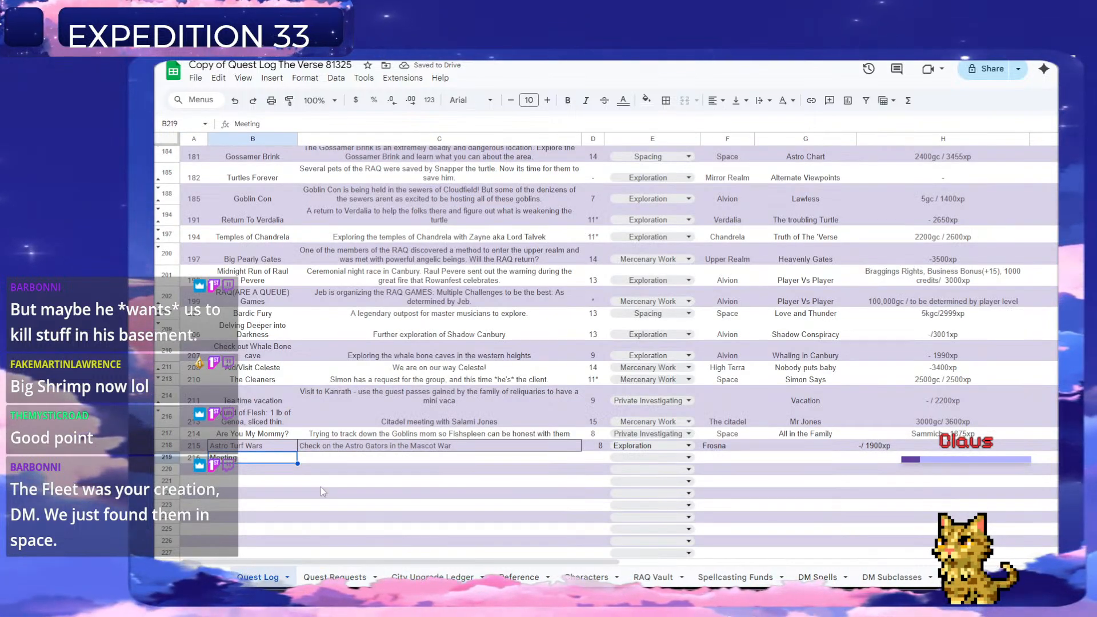
double_click(283, 458)
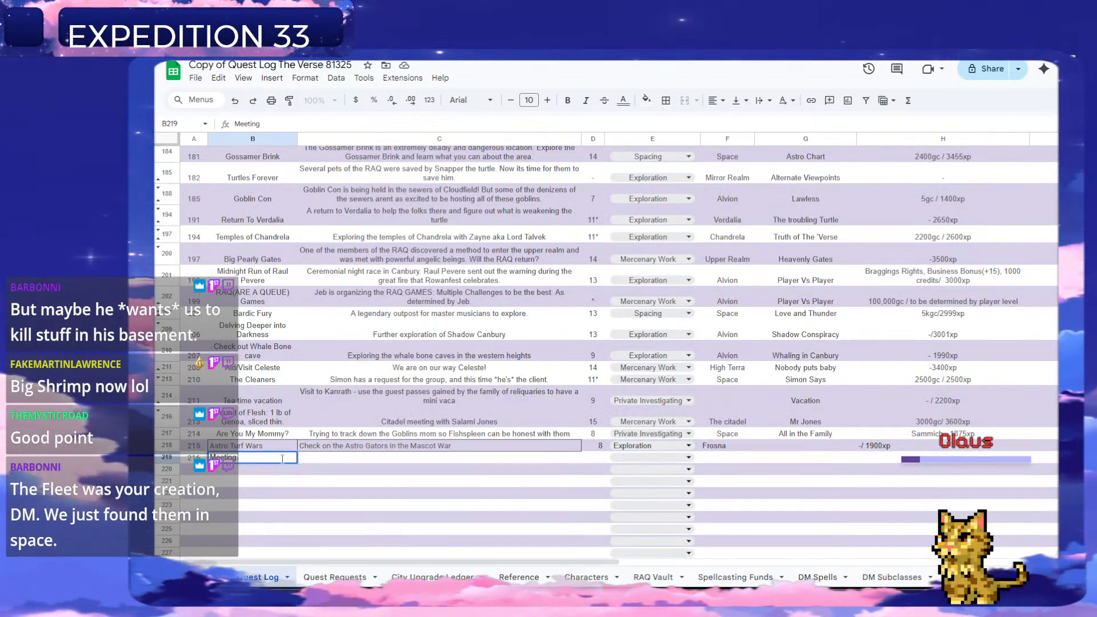
type("The Mo")
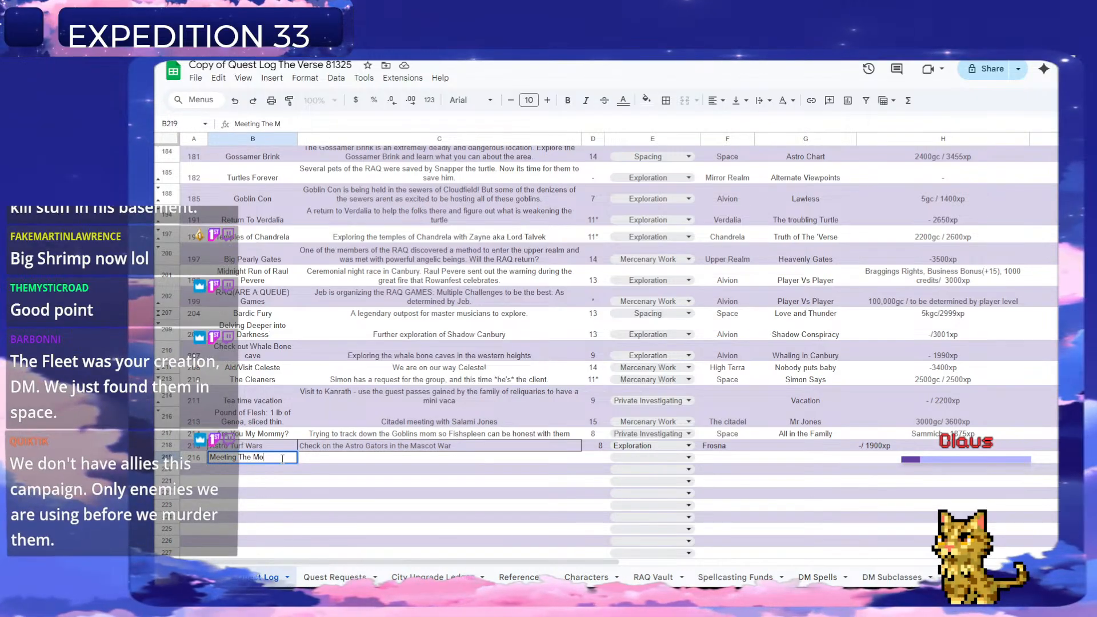
type("ving")
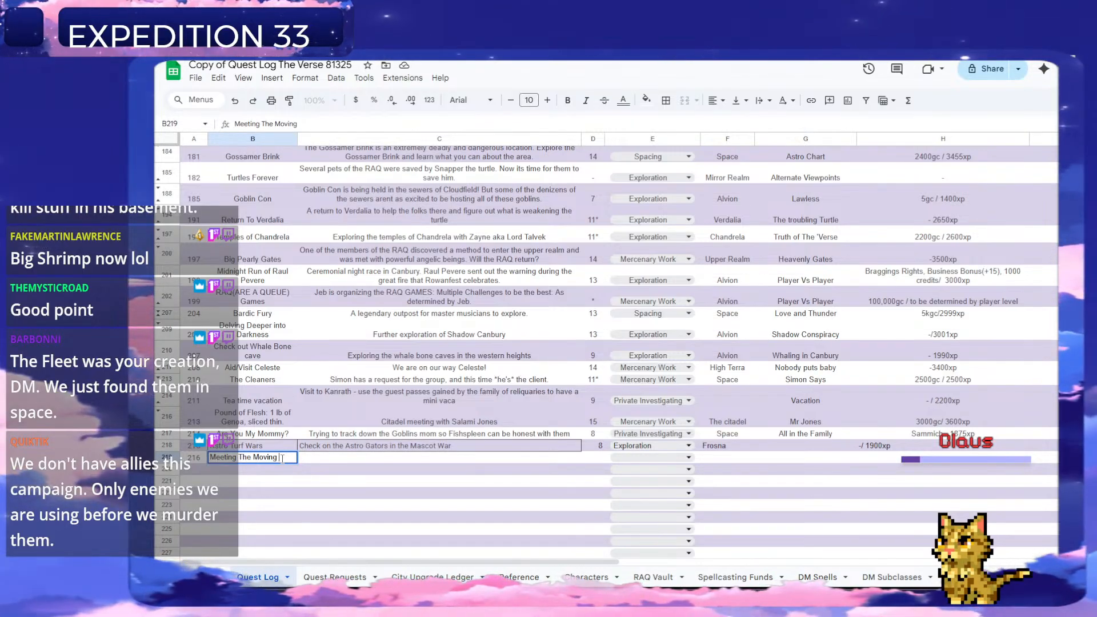
type(" Musical")
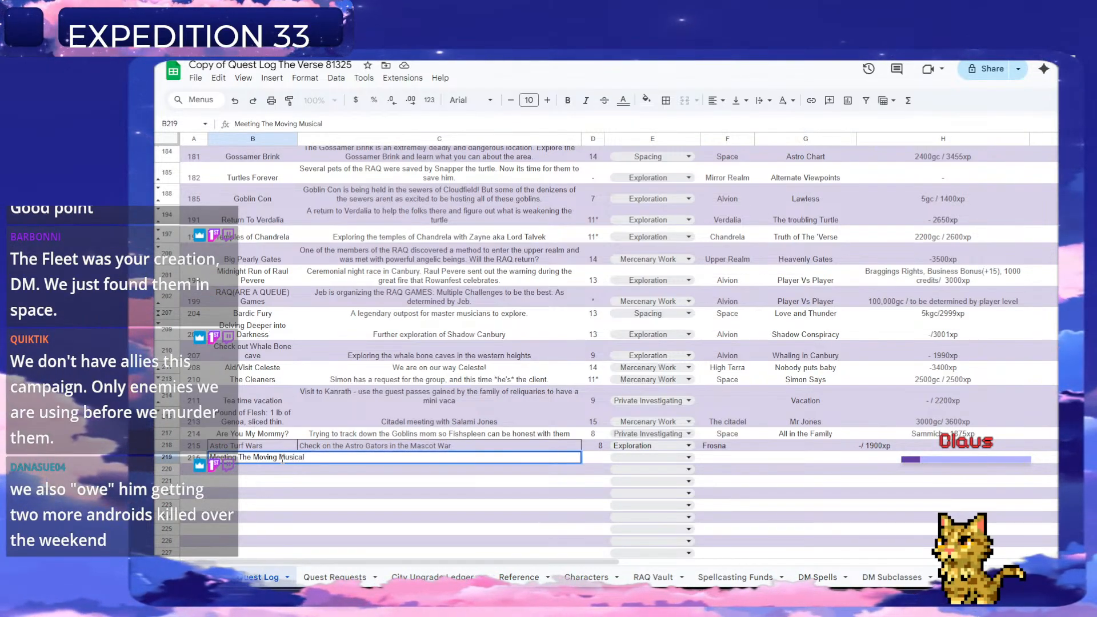
key("Return")
Apply text wrapping to all cells of the Quest Log sheet.
left_click(284, 460)
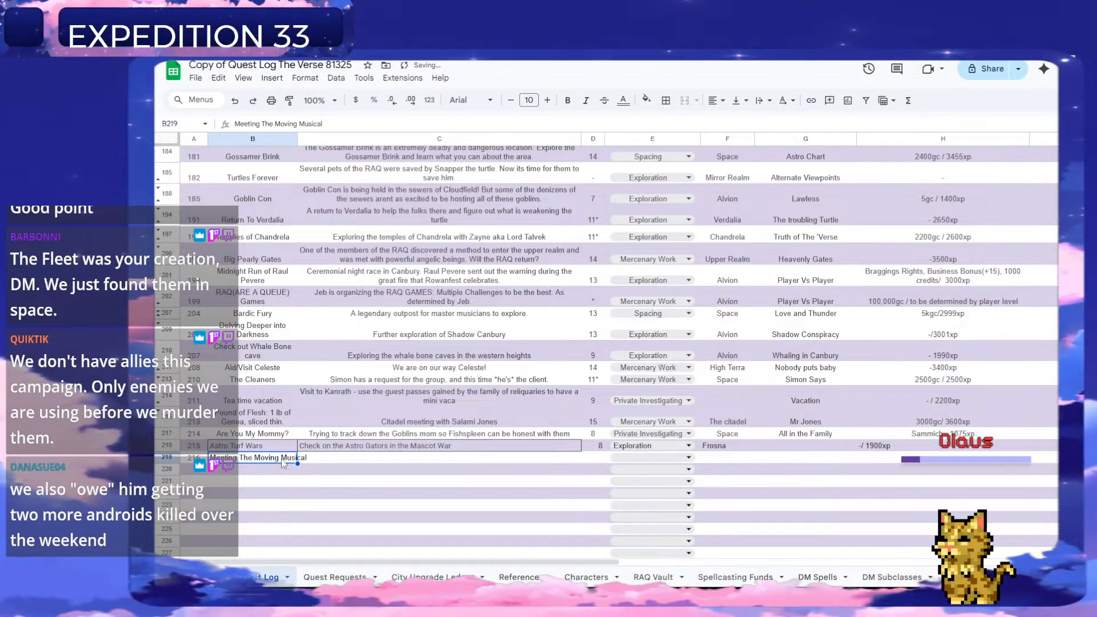
left_click(167, 139)
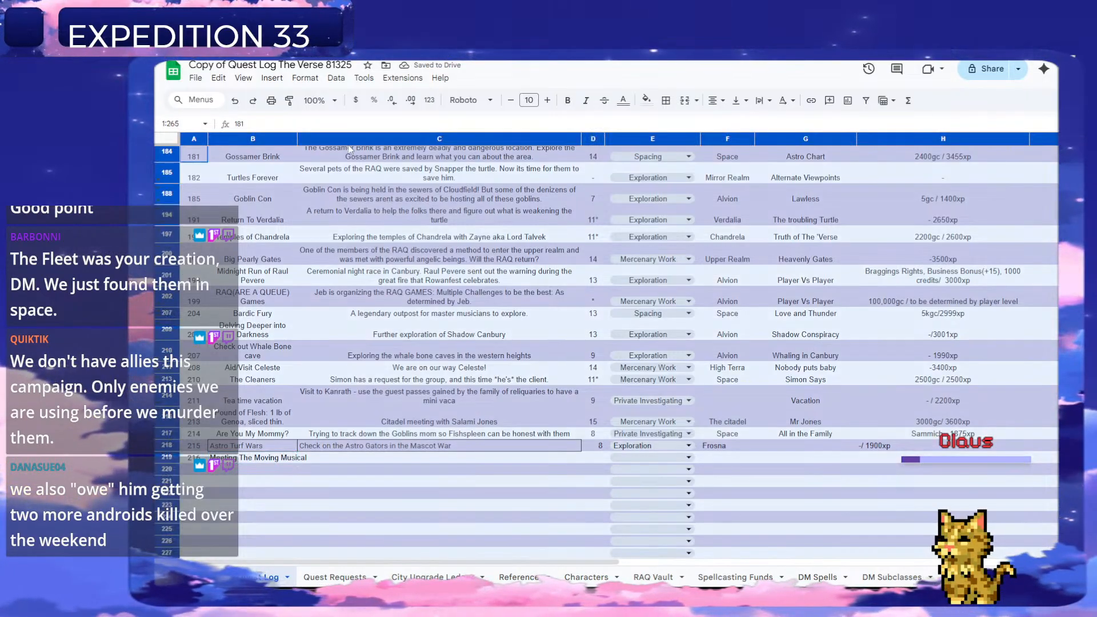
left_click(738, 100)
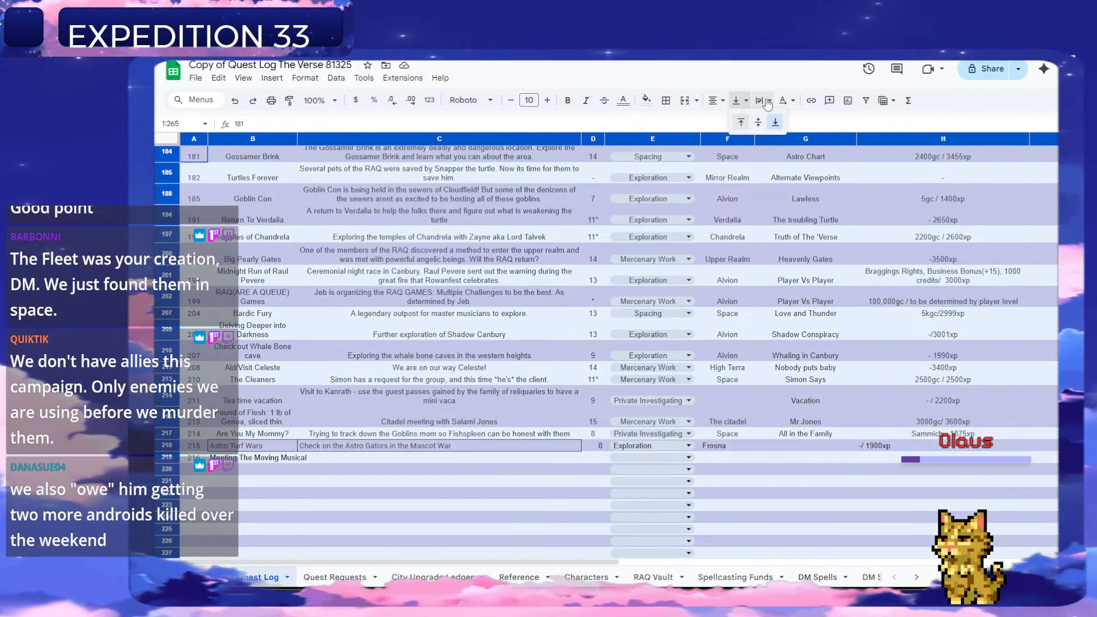
left_click(766, 101)
left_click(782, 122)
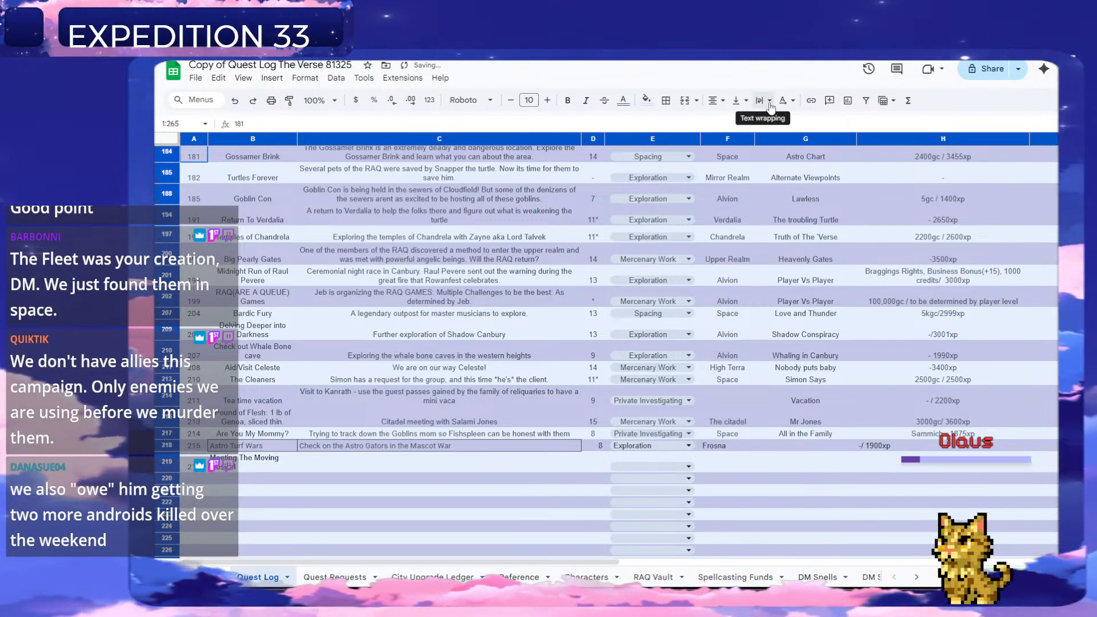
Paste the copied Flarnari Fleet text as the description of quest 216 in column C.
left_click(342, 462)
key("ctrl+v")
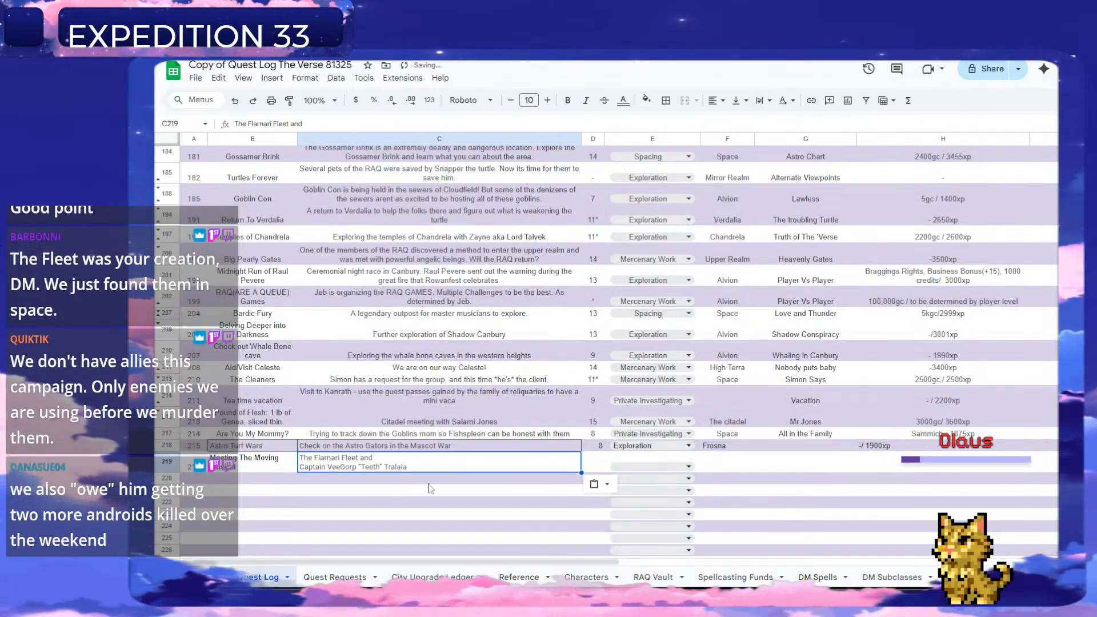
scroll(423, 440, "down", 3)
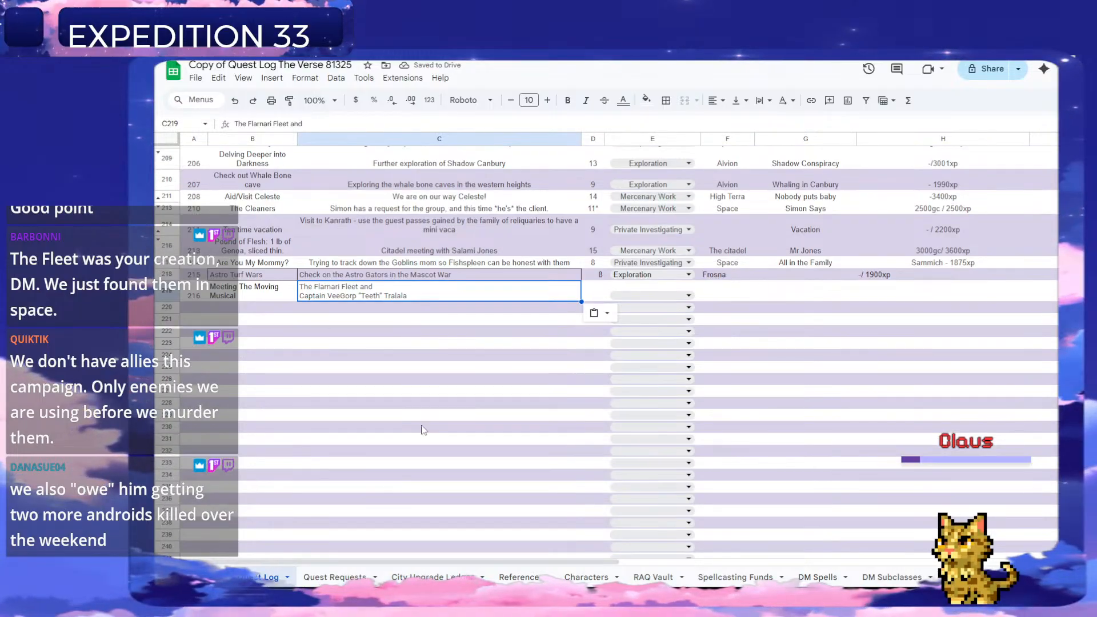
Check the Quest Requests and Characters sheets, and enter level "13*" in column D for quest 216.
left_click(600, 296)
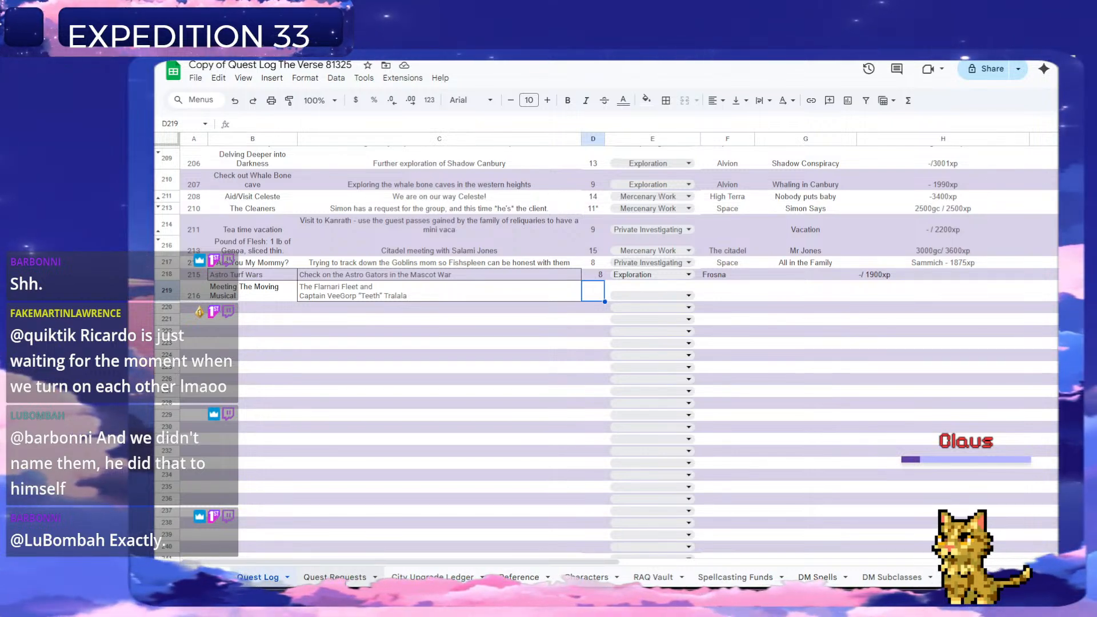
left_click(328, 577)
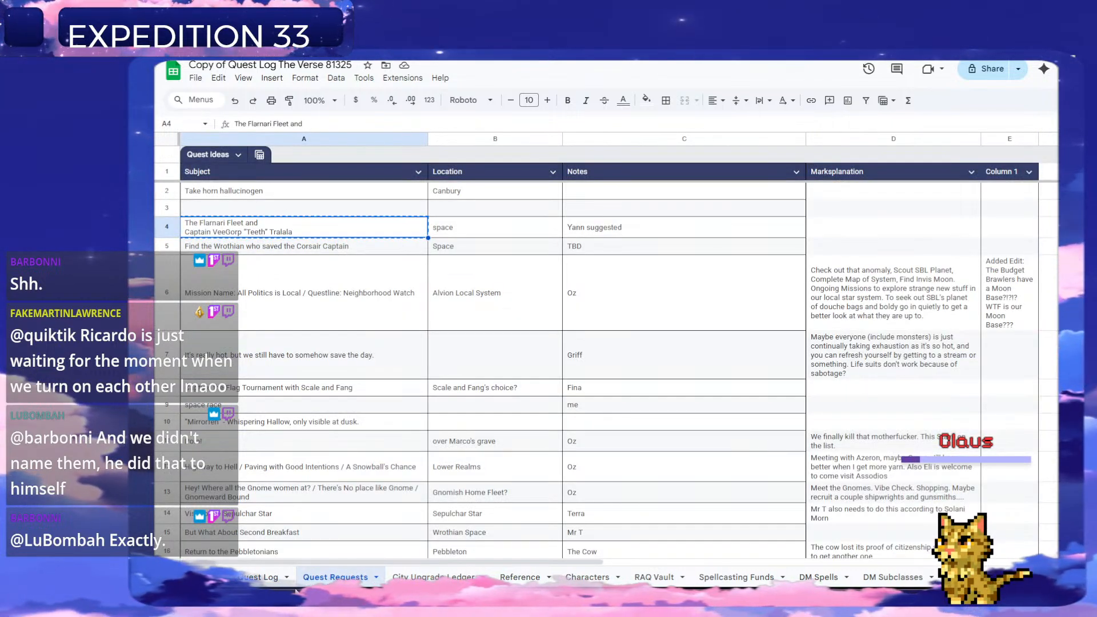
left_click(259, 578)
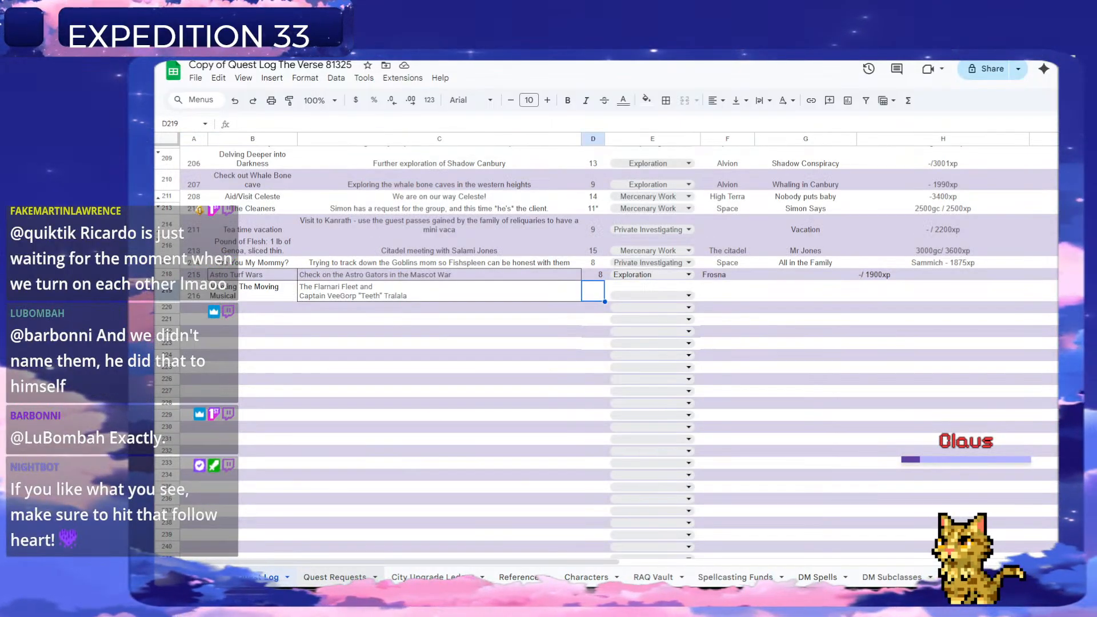
left_click(594, 578)
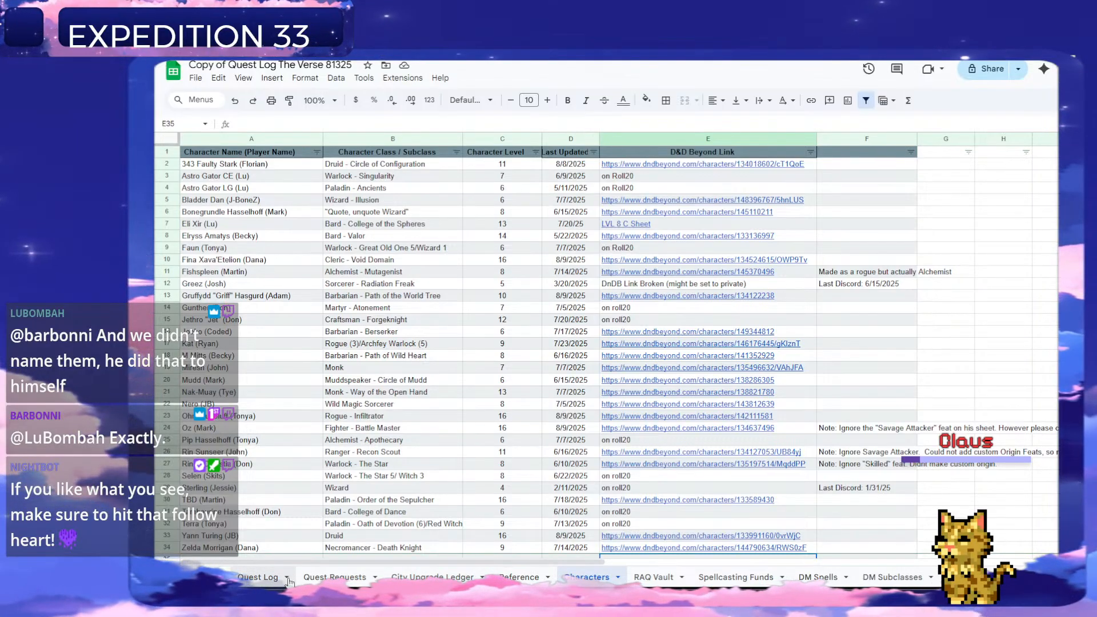
left_click(258, 578)
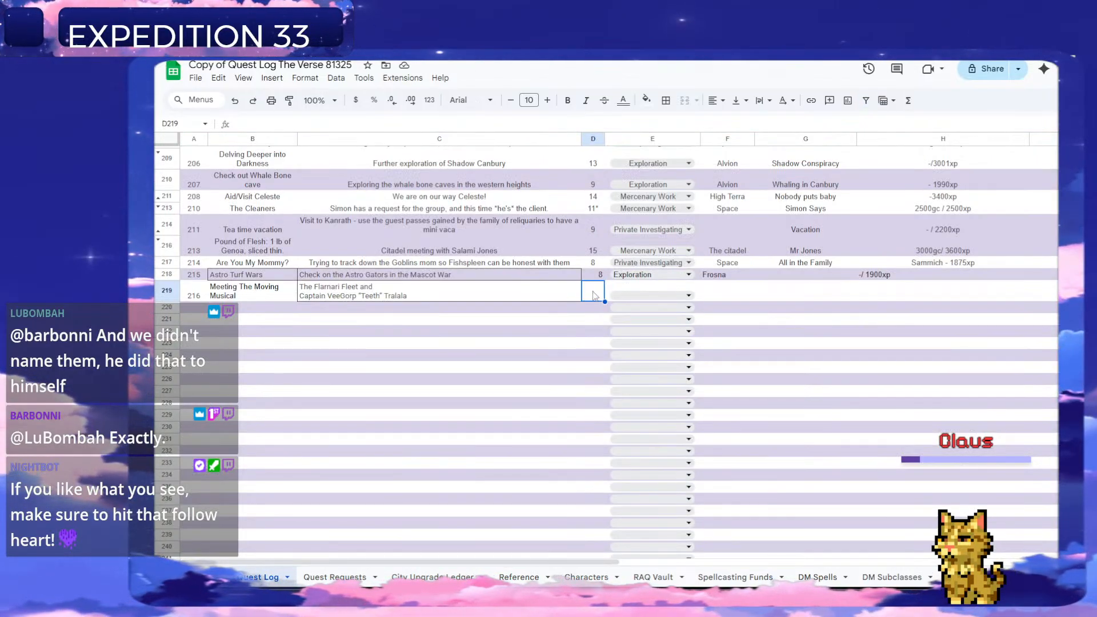
type("13")
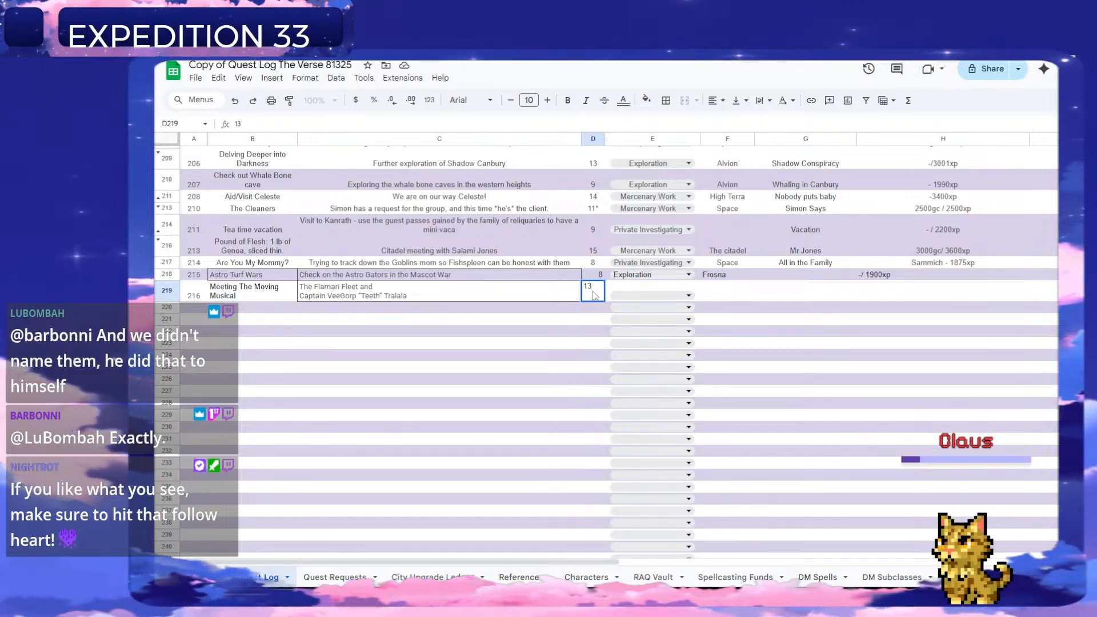
type("*")
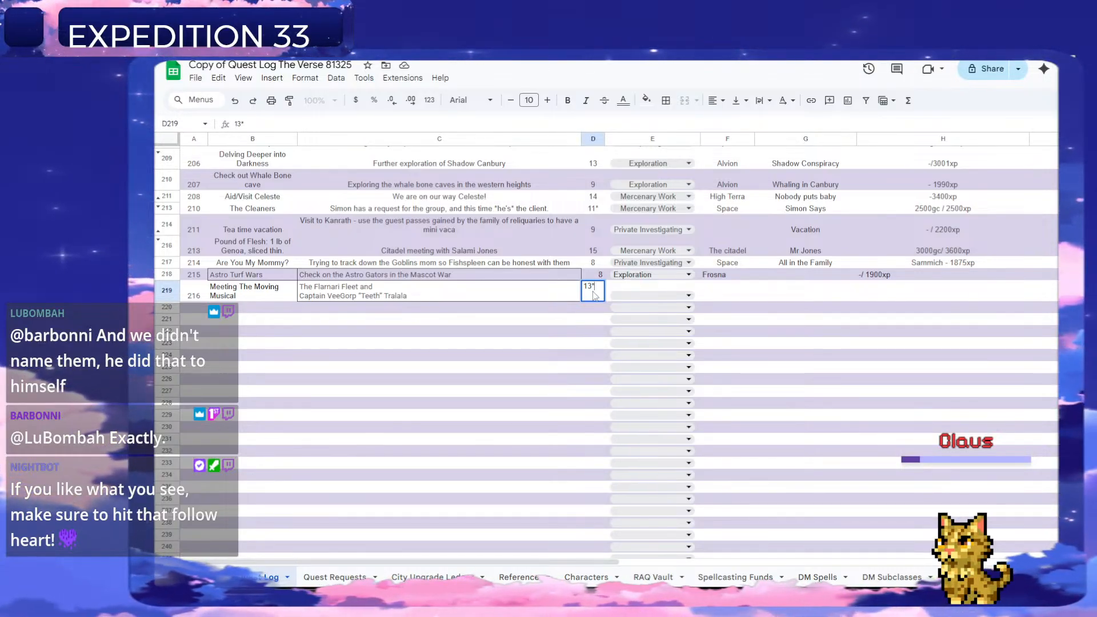
key("Return")
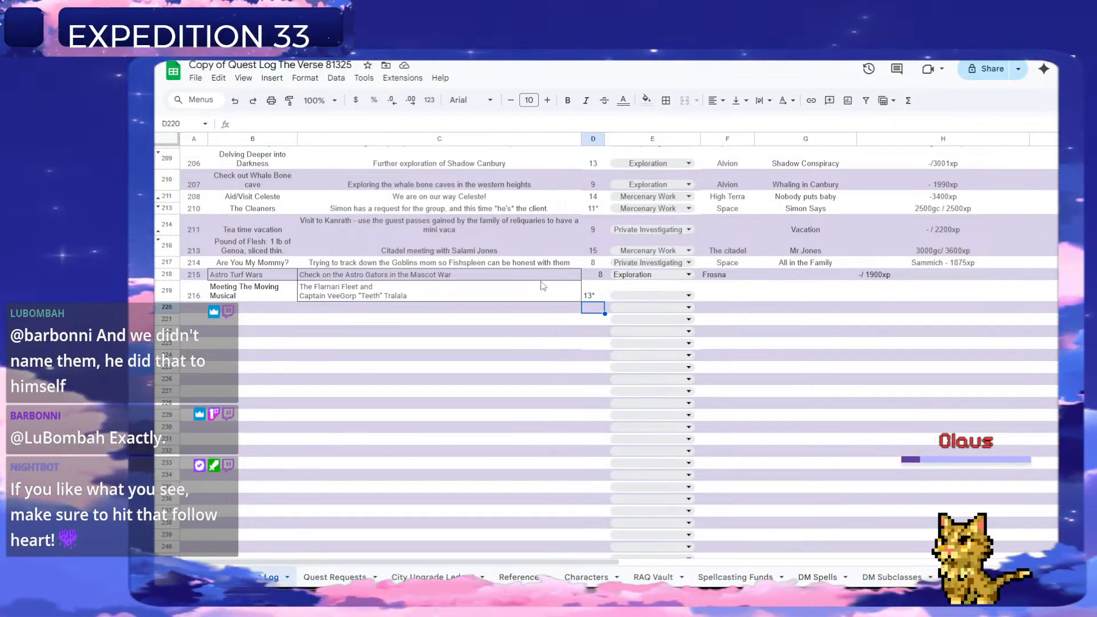
Set quest 216's type to Exploration and enter "Space" as its location in column F.
left_click(653, 296)
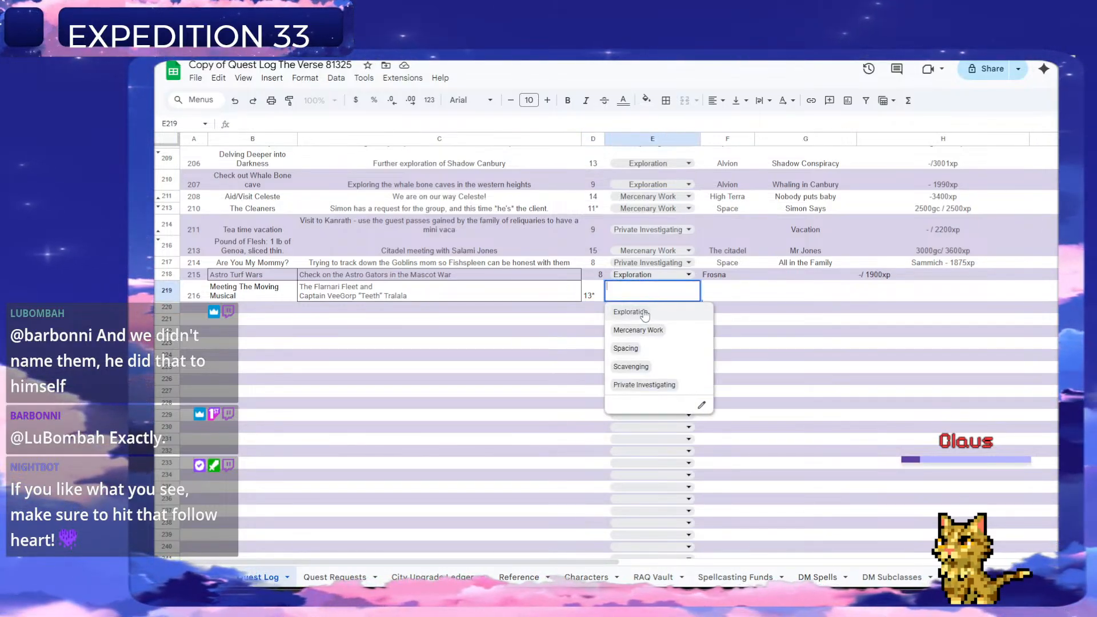
left_click(631, 312)
left_click(712, 290)
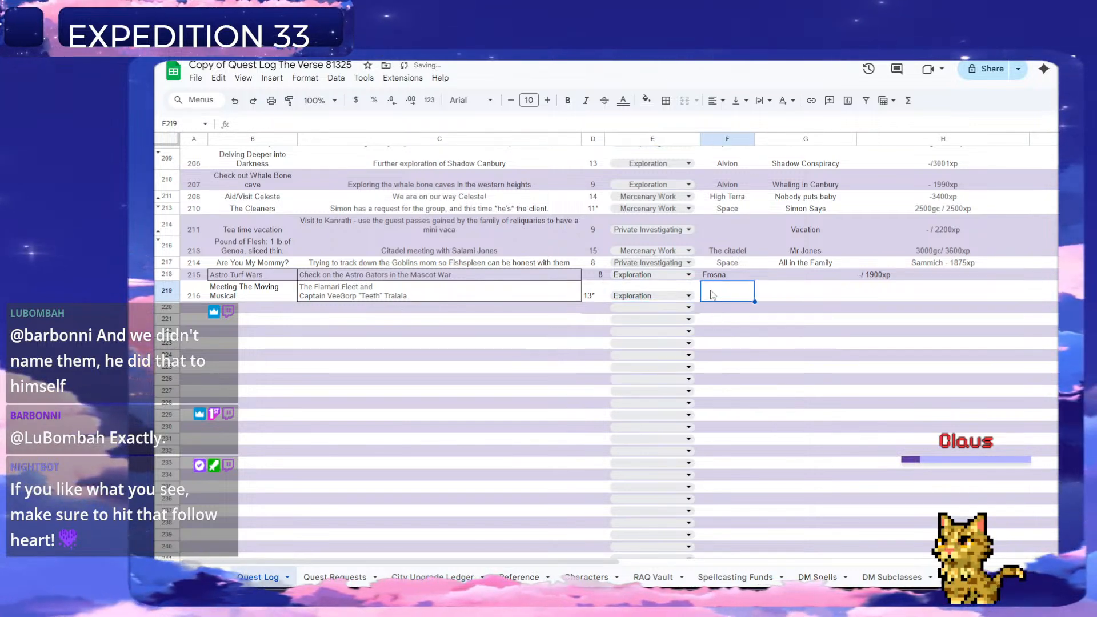
type("Space")
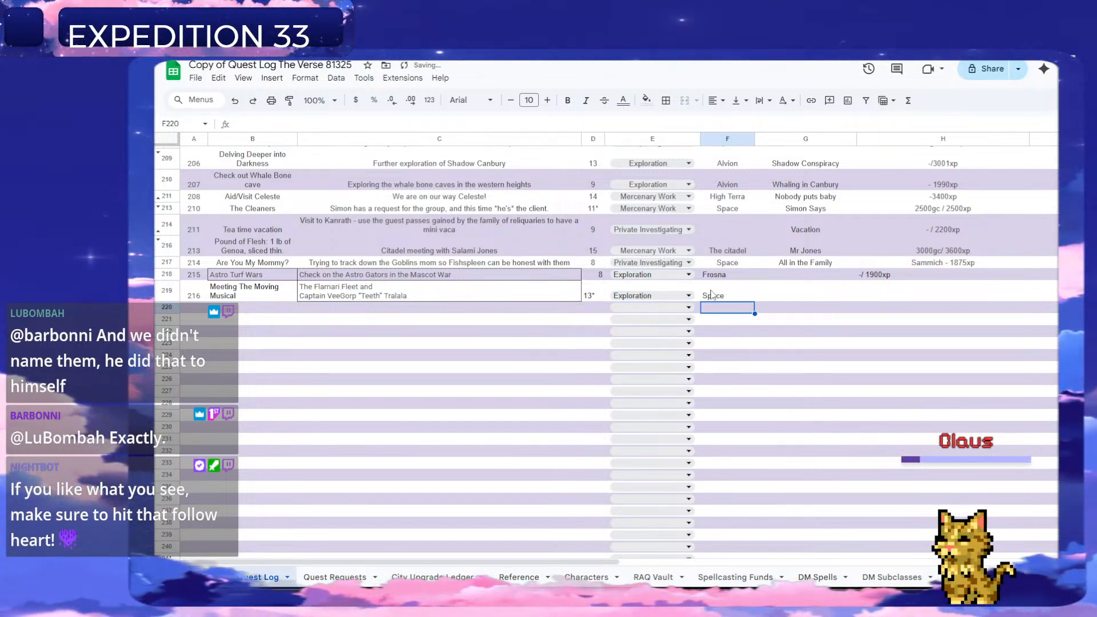
key("Tab")
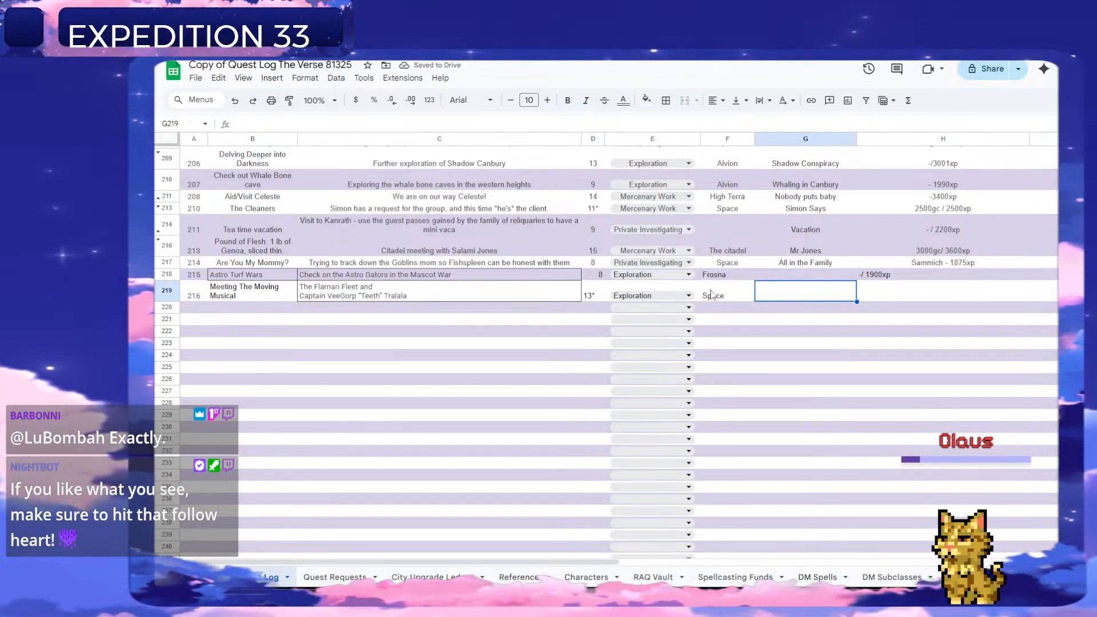
Enter "Space Opera" in column G and the reward "-/ 3090xp" in column H for quest 216.
type("Spac")
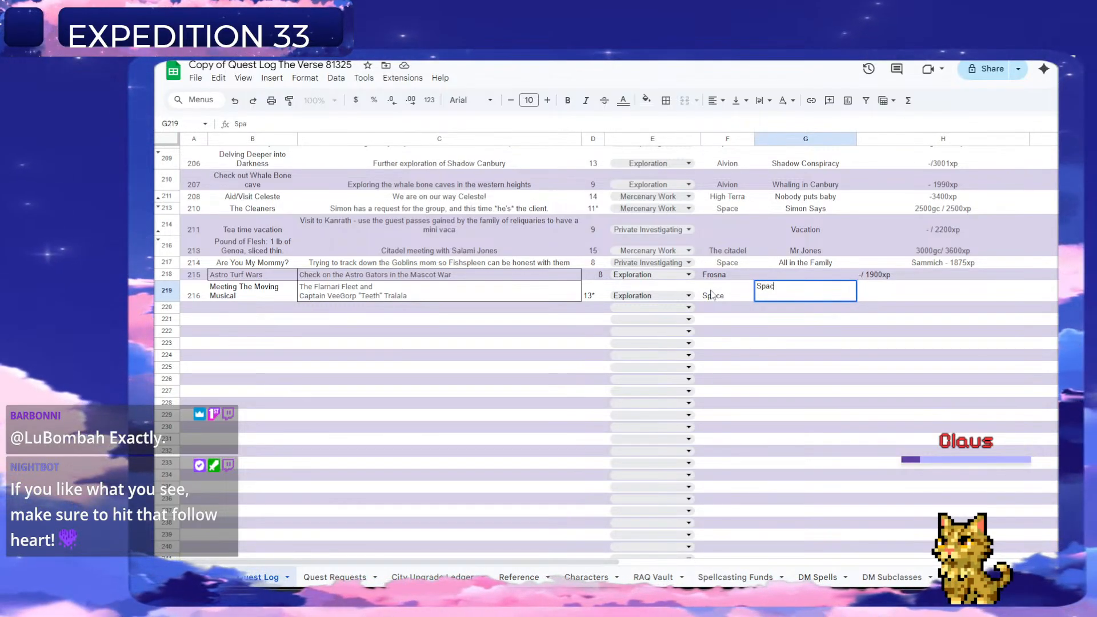
type("e Opera")
key("Tab")
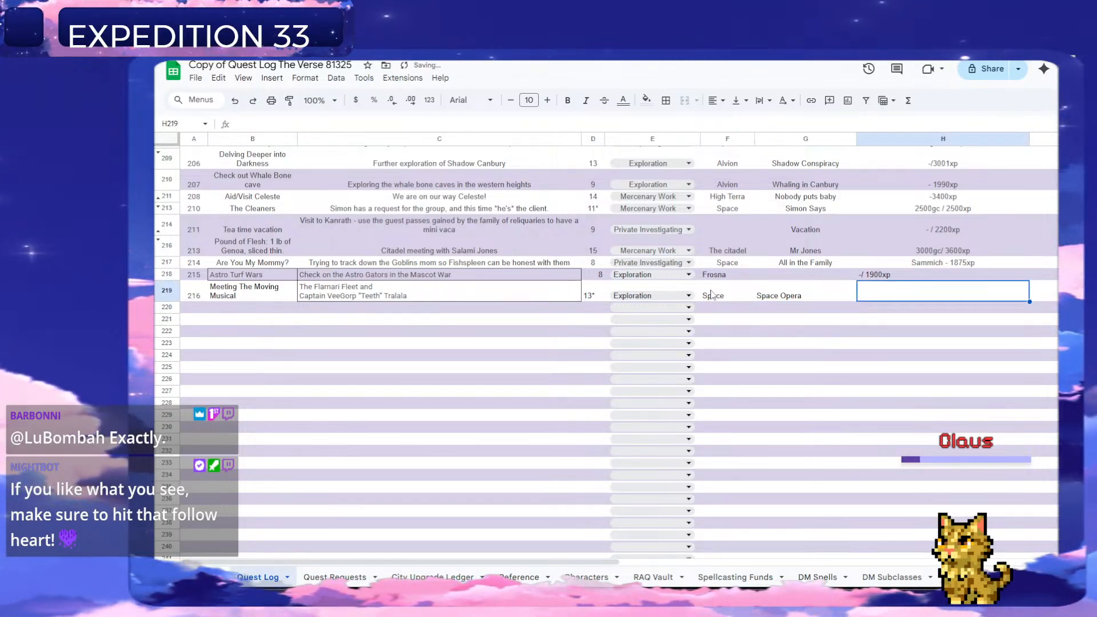
type("-")
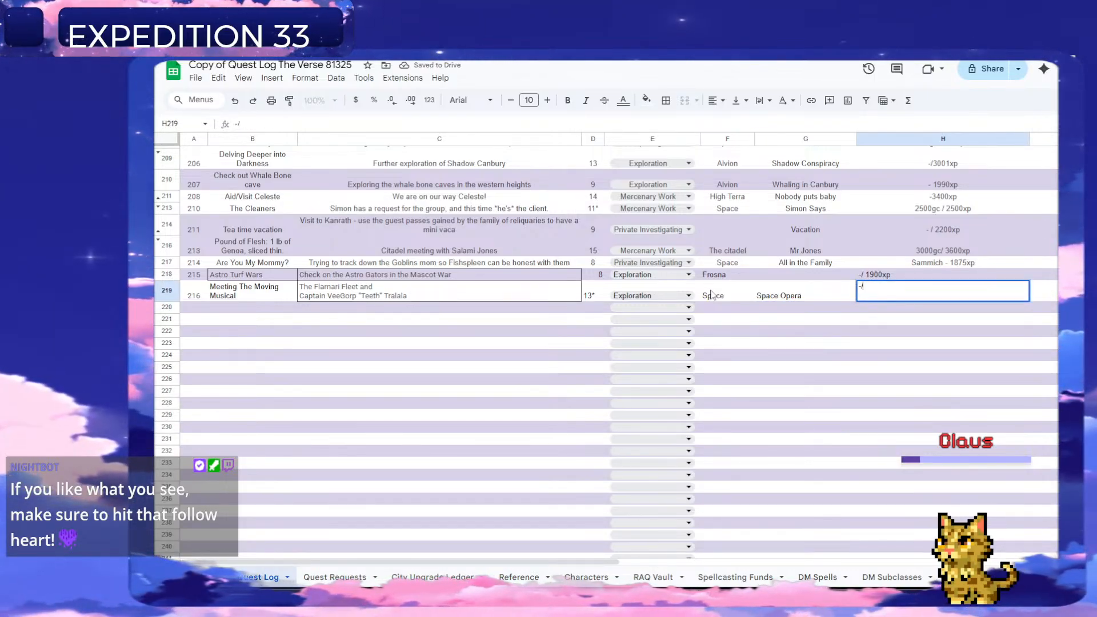
type("/ 3")
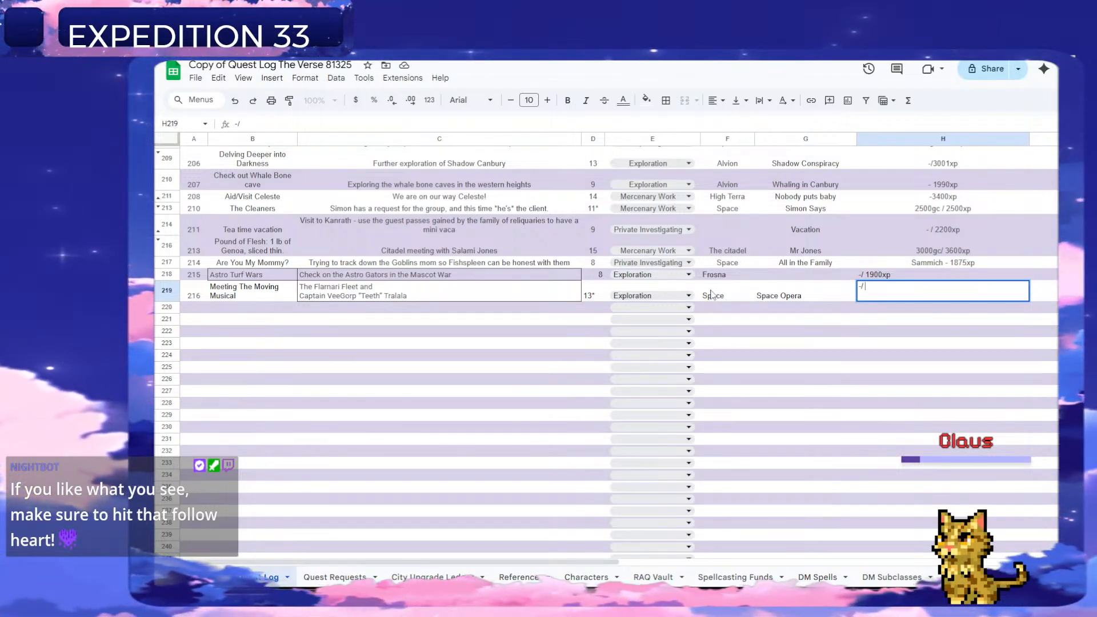
type("09")
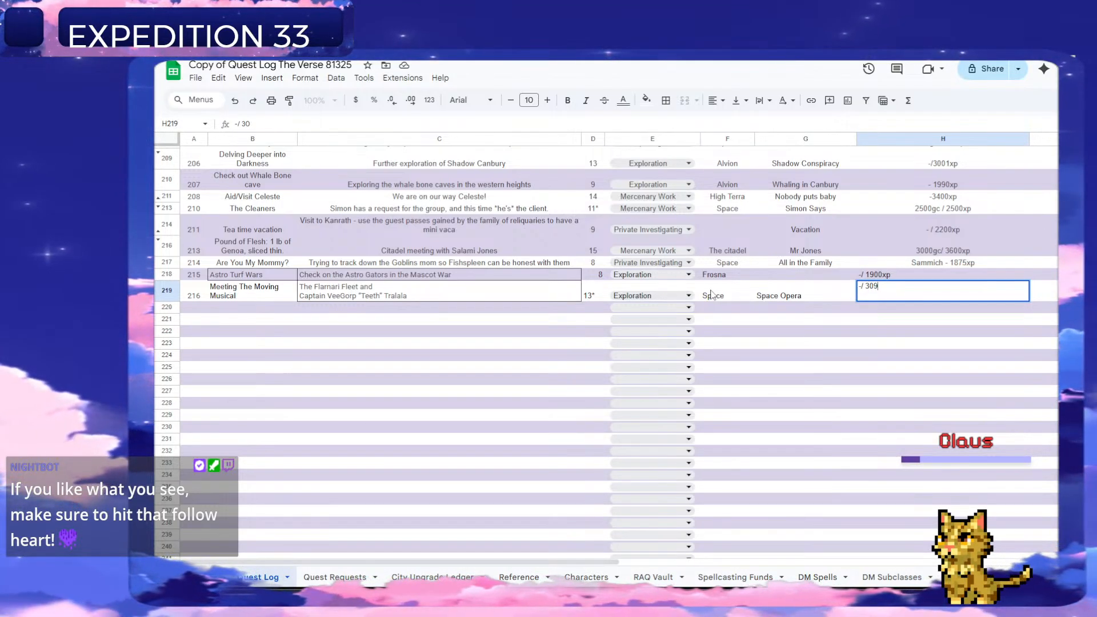
type("0xp")
key("Return")
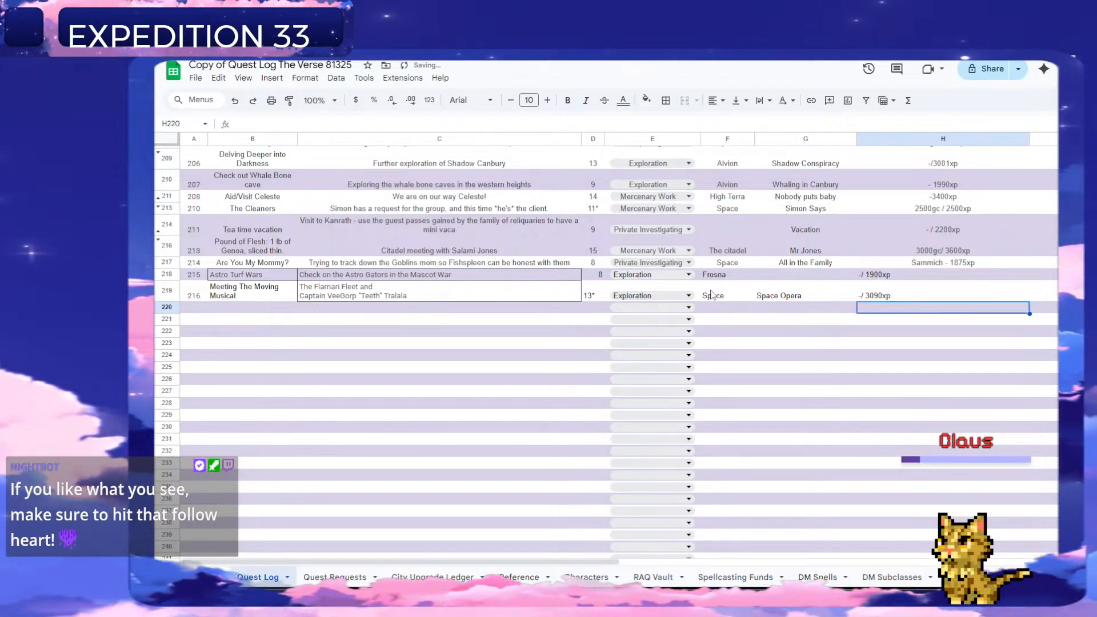
Enter 217 as the next quest number in column A of row 220.
key("Left")
key("Left")
key("Left")
key("Left")
key("Left")
key("Left")
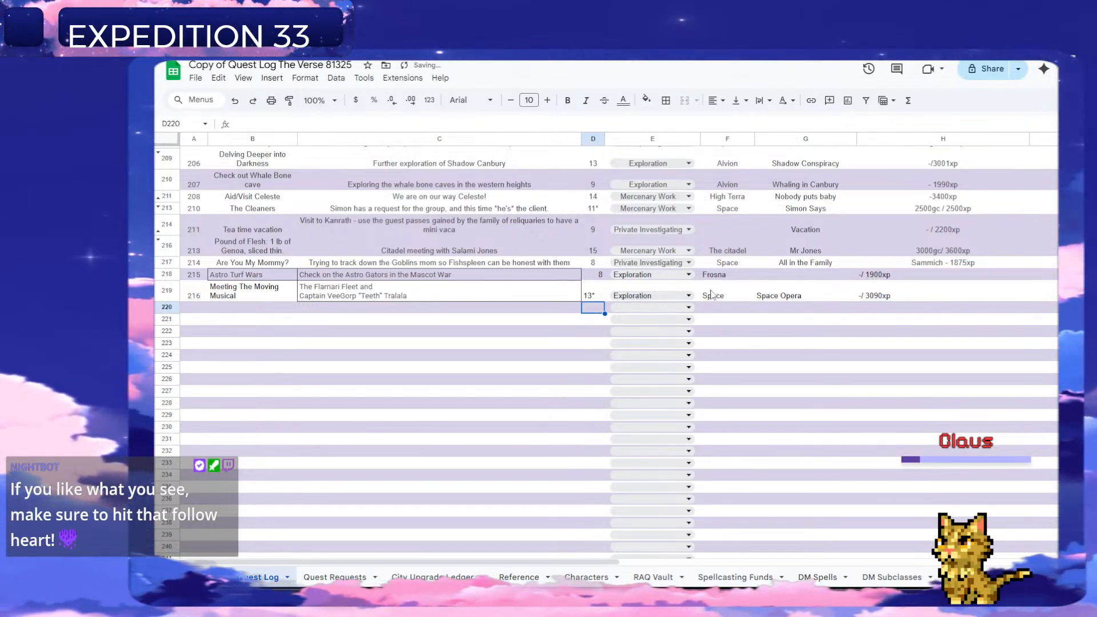
key("Left")
type("217")
key("Return")
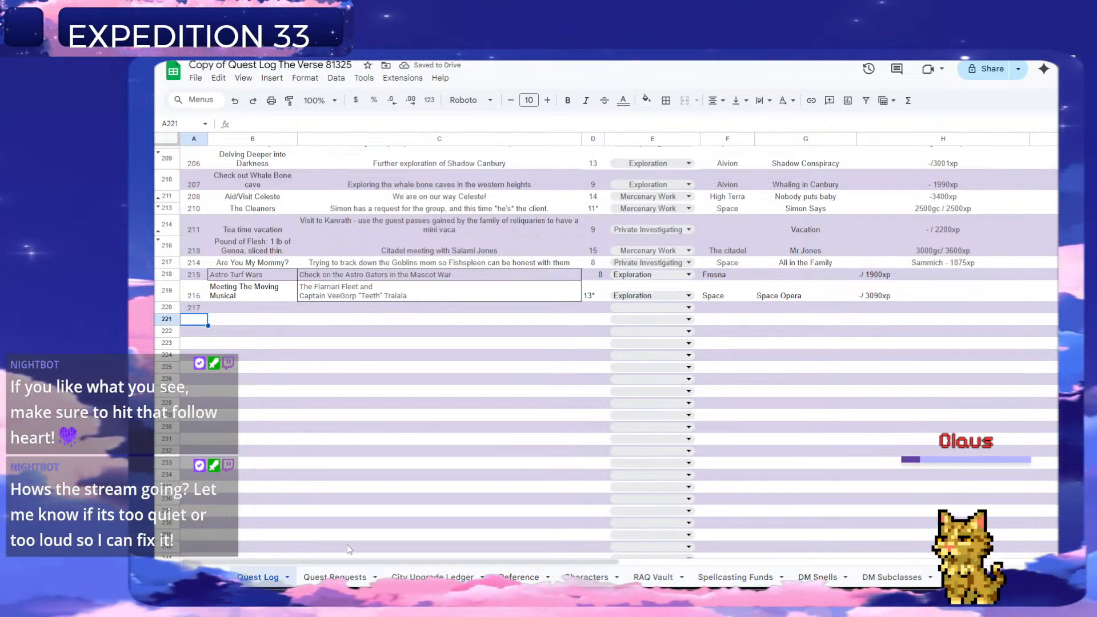
Delete the Flarnari Fleet row from the Quest Requests sheet.
left_click(336, 578)
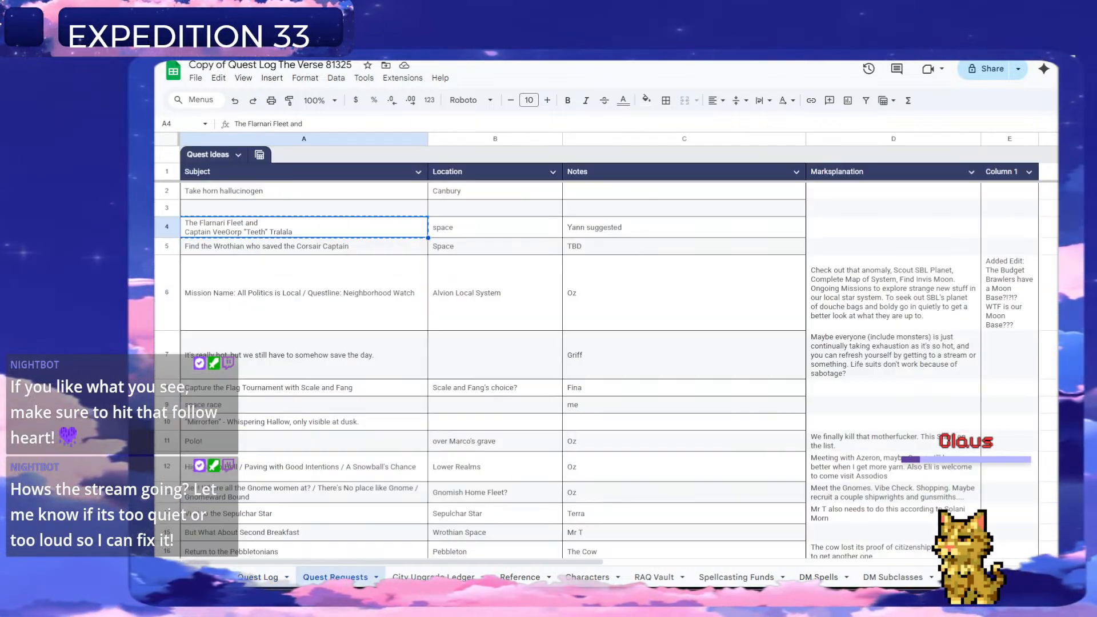
right_click(165, 224)
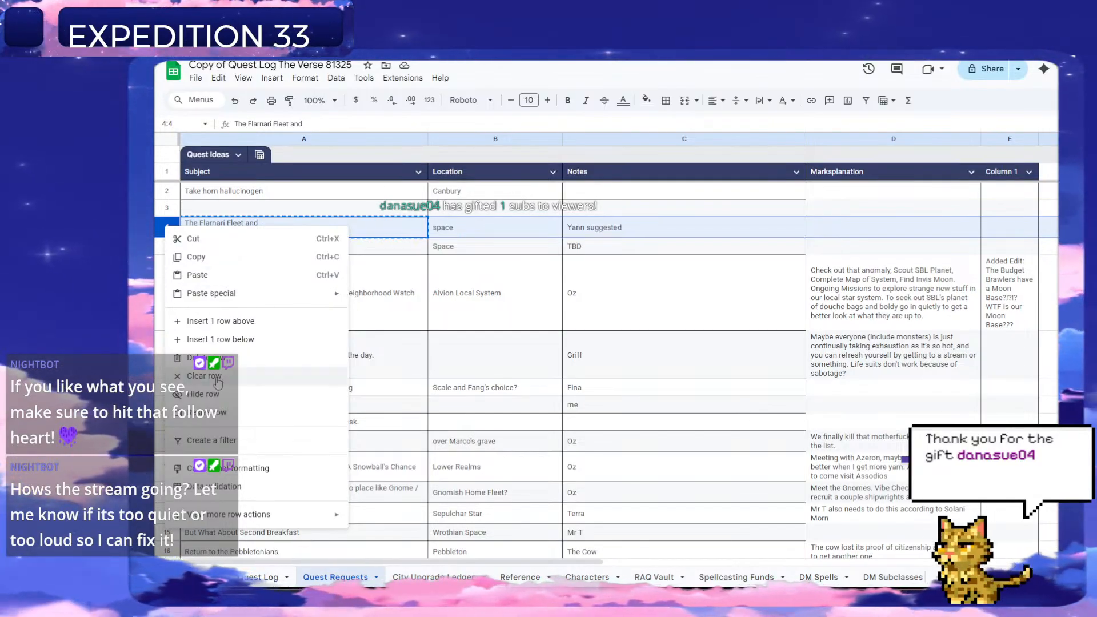
left_click(206, 357)
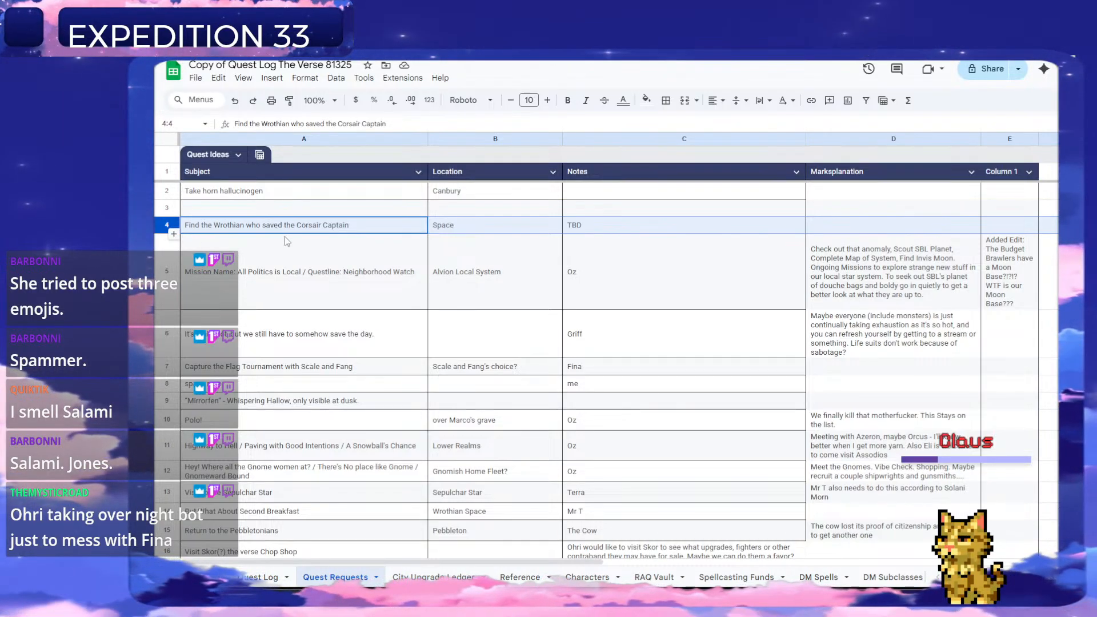
Copy the Corsair Captain request's subject from Quest Requests, and title quest 217 "Finding The Corsair Wrothian" in the Quest Log.
left_click(312, 231)
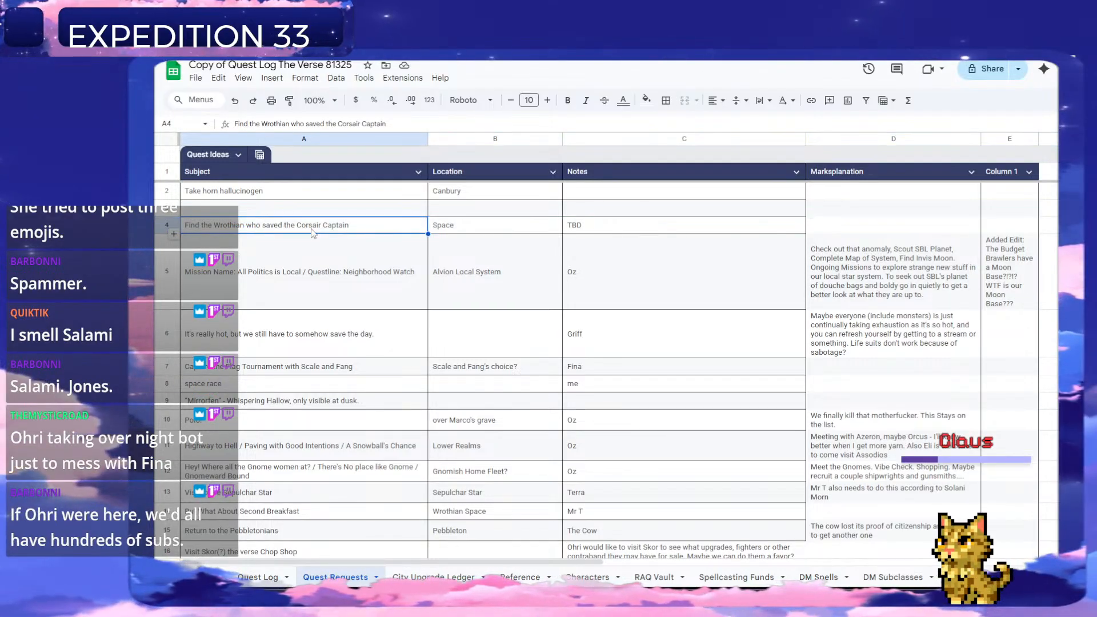
key("ctrl+c")
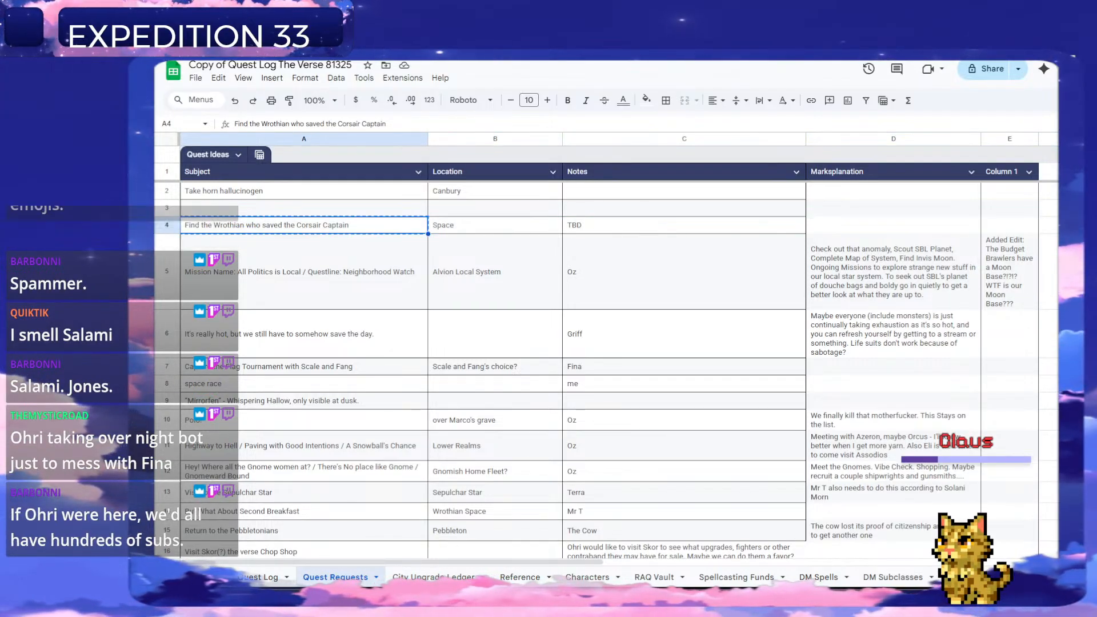
left_click(260, 577)
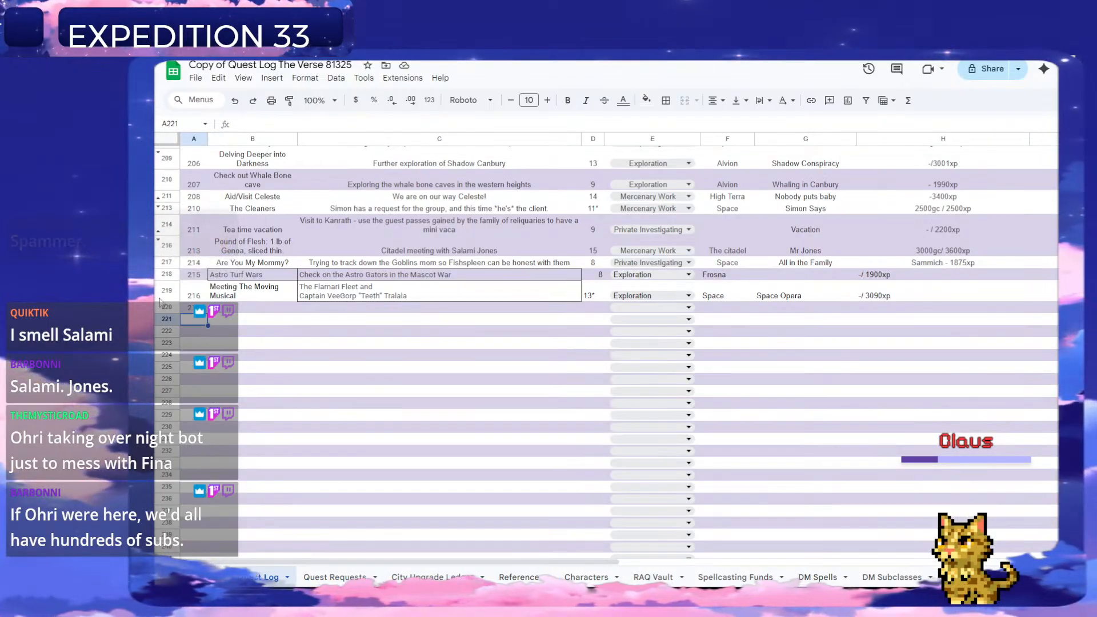
left_click(248, 309)
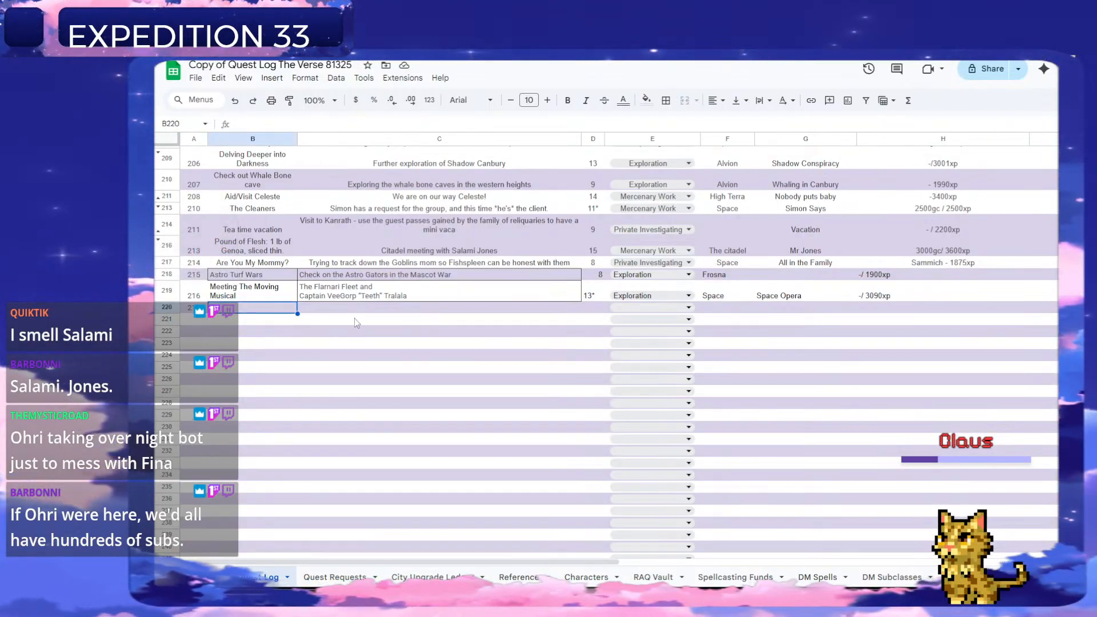
type("Find")
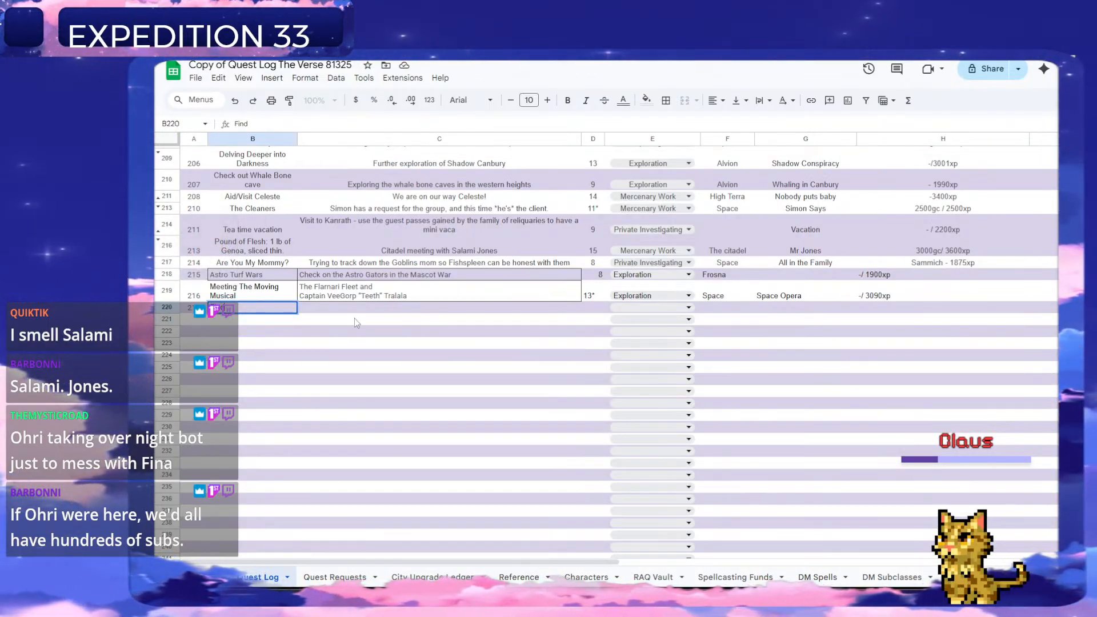
type("ing The Cor")
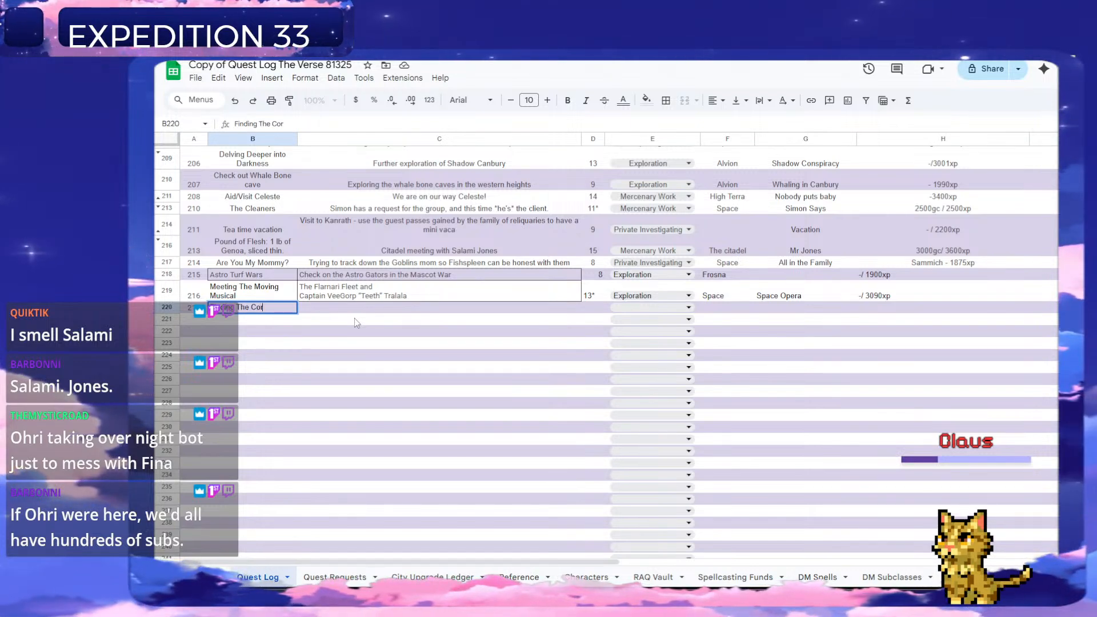
type("sair ")
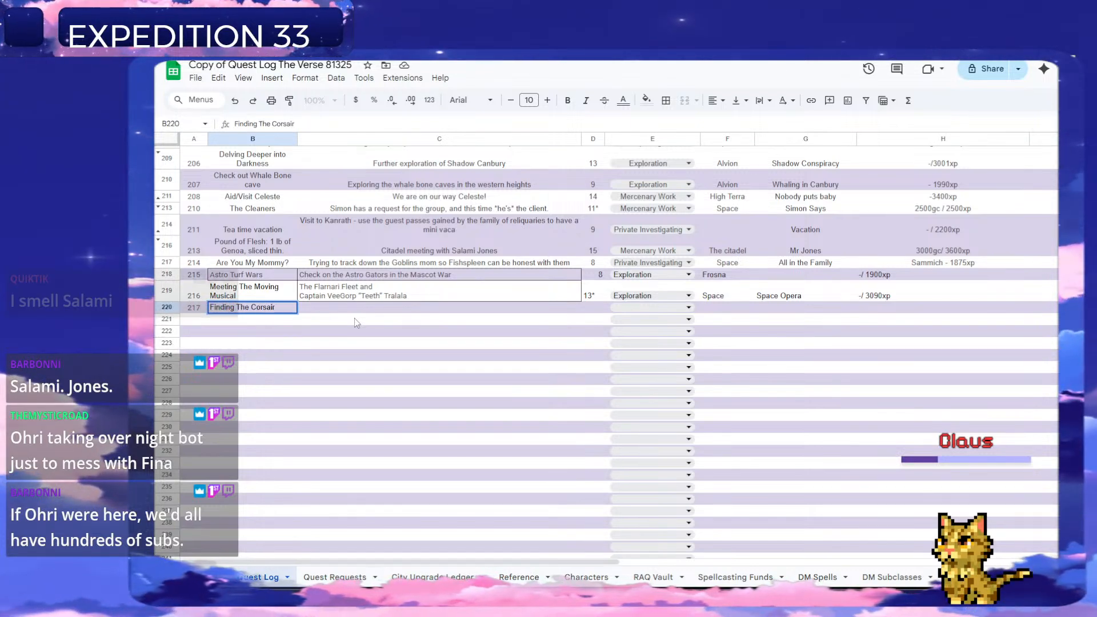
type("Wrothian")
key("Return")
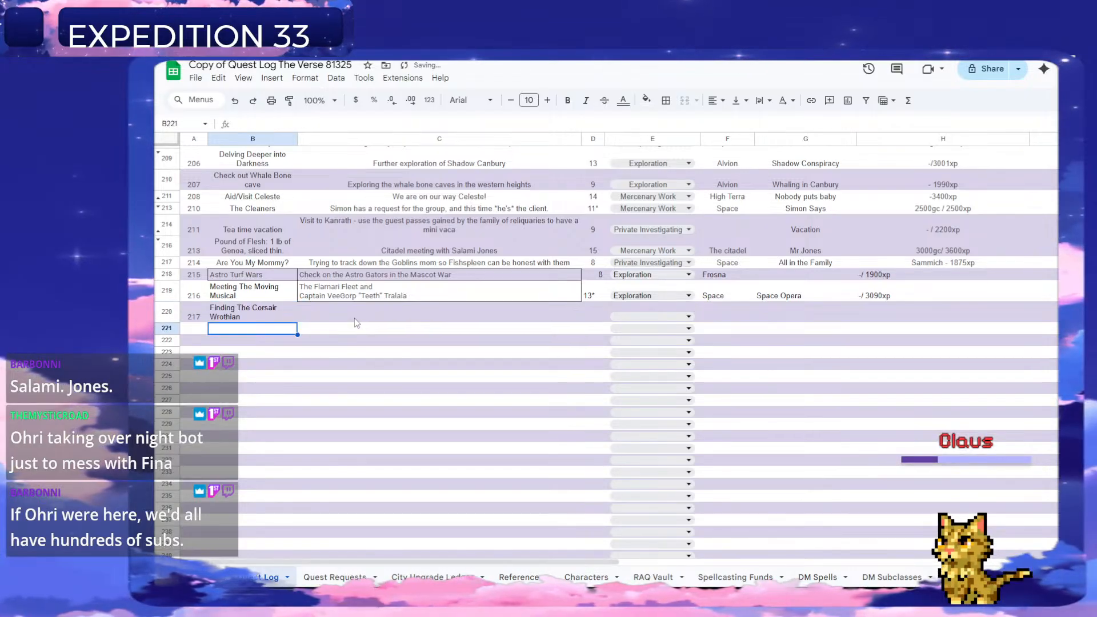
Paste the copied request text as quest 217's description in column C and enter level 15 in column D.
left_click(355, 320)
key("ctrl+v")
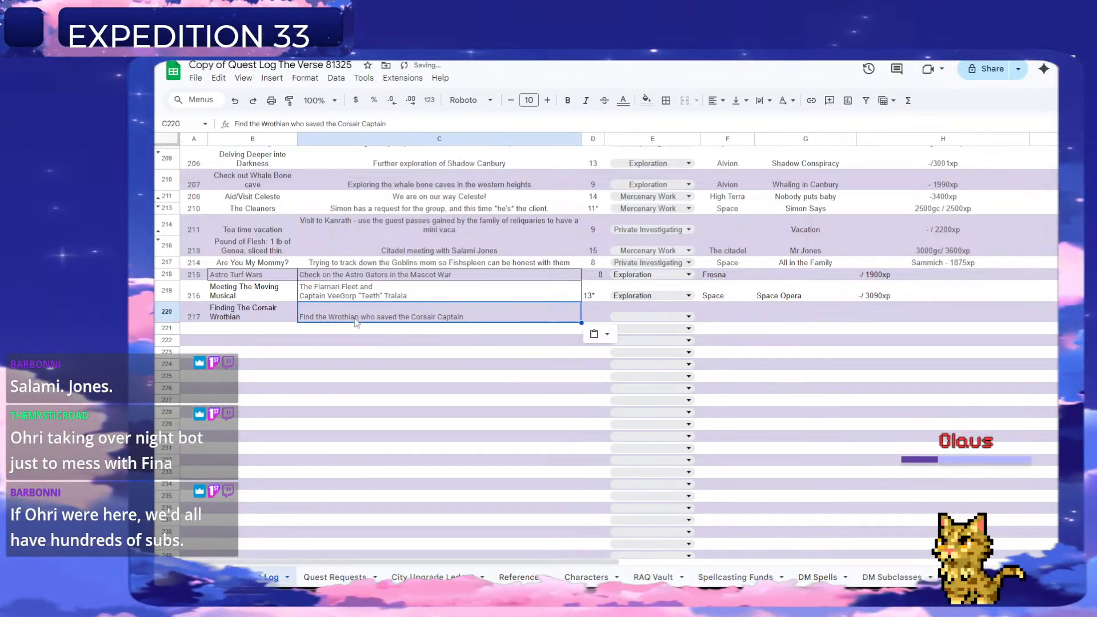
key("Tab")
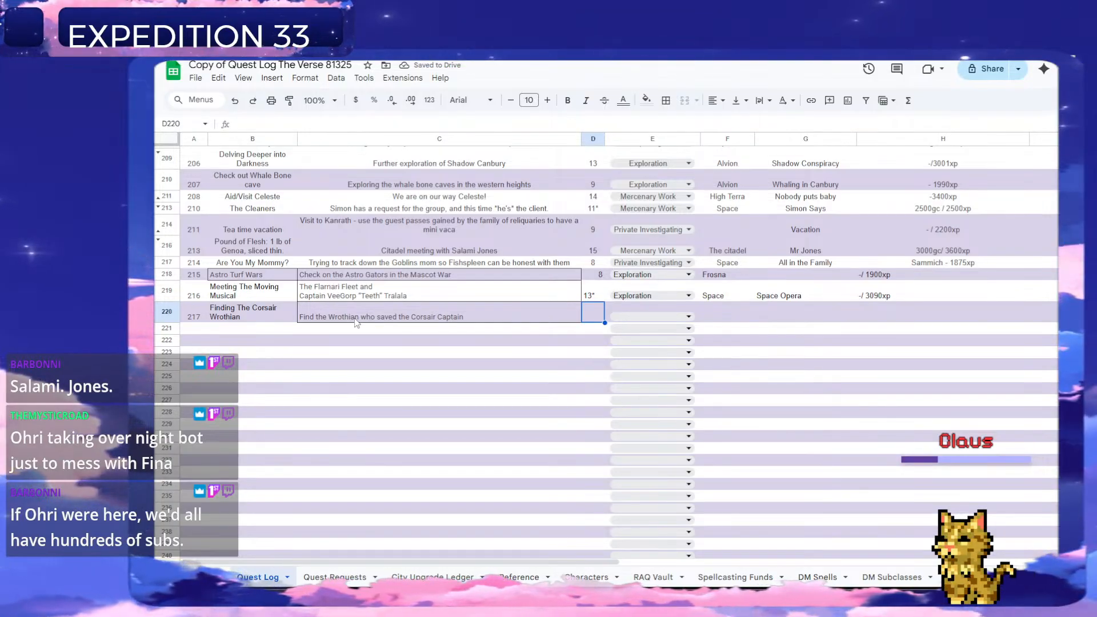
type("15")
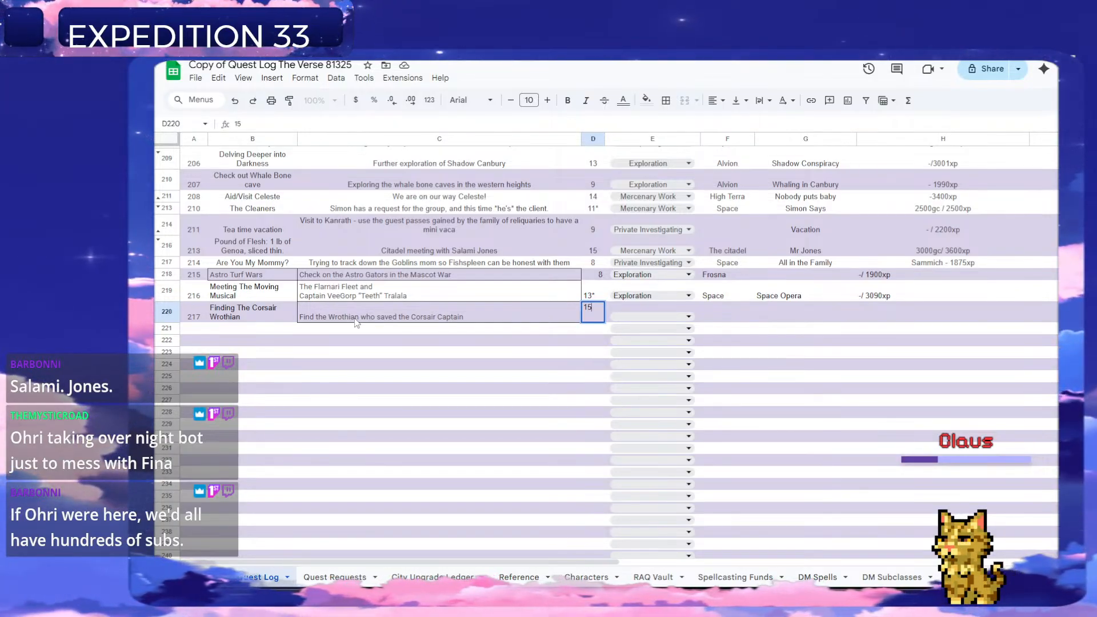
key("Return")
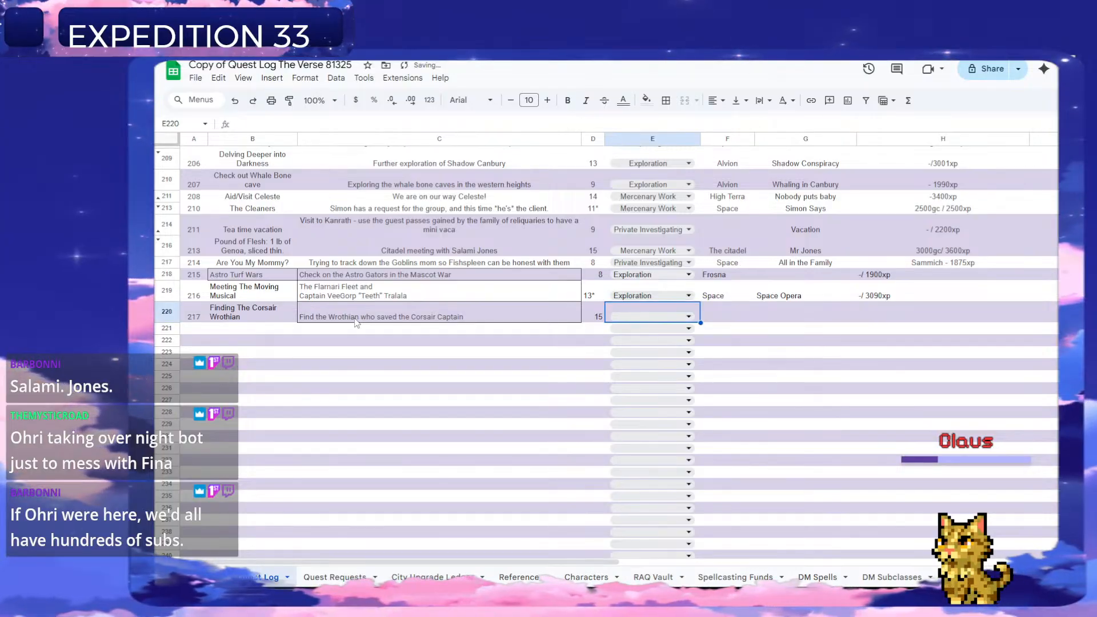
Set quest 217's type to Private Investigating and enter "Space" as its location in column F.
left_click(689, 316)
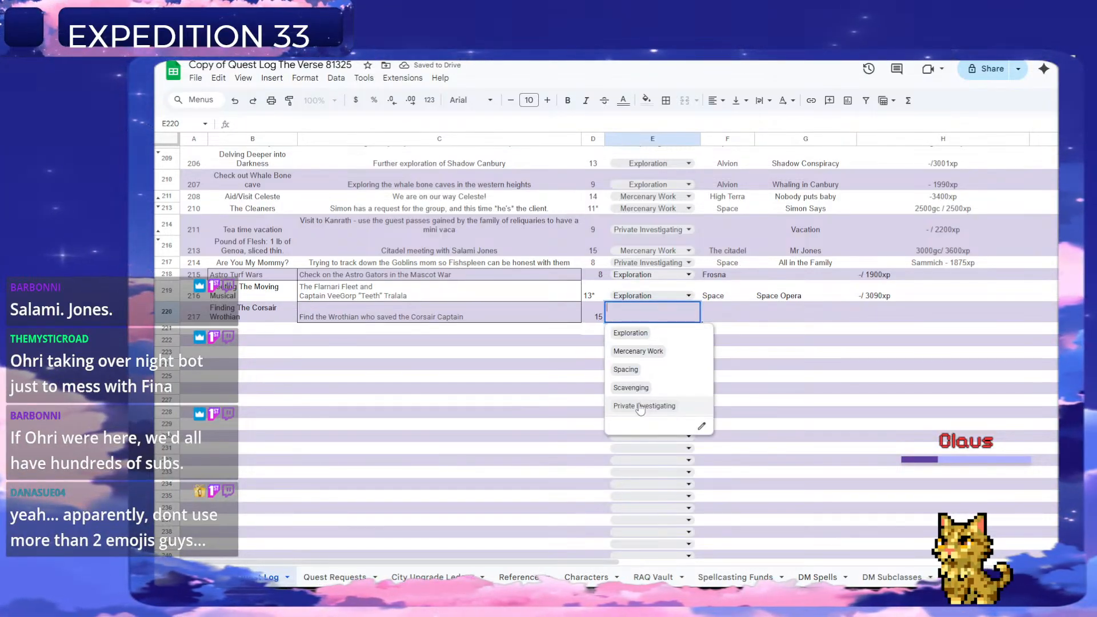
left_click(640, 407)
left_click(726, 313)
type("Space")
key("Tab")
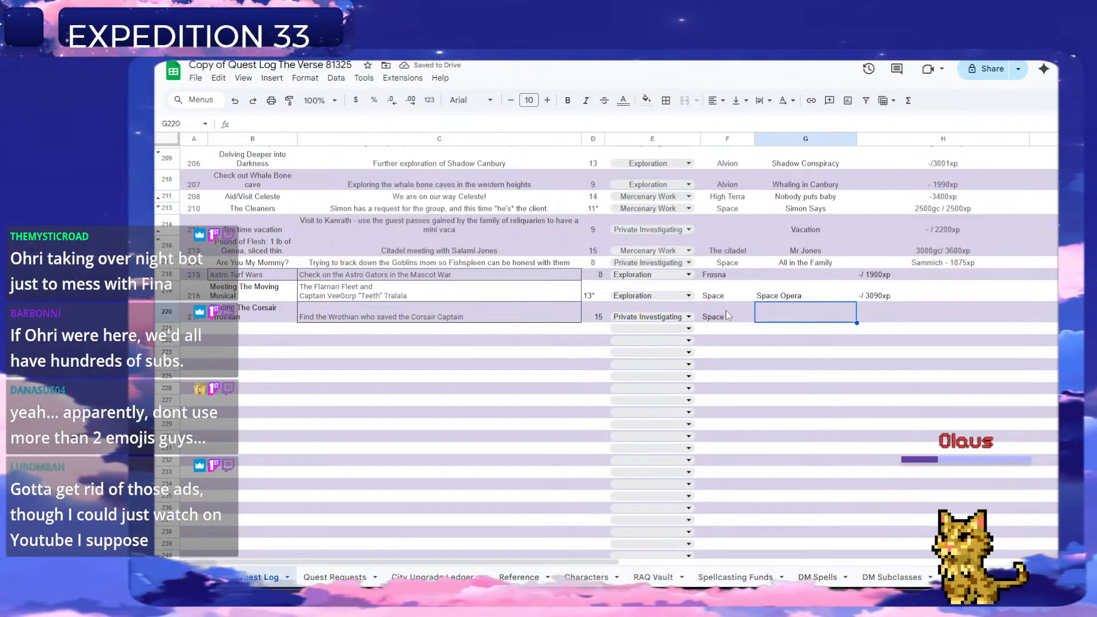
Enter "Personal Ads" in column G for quest 217.
type("Per")
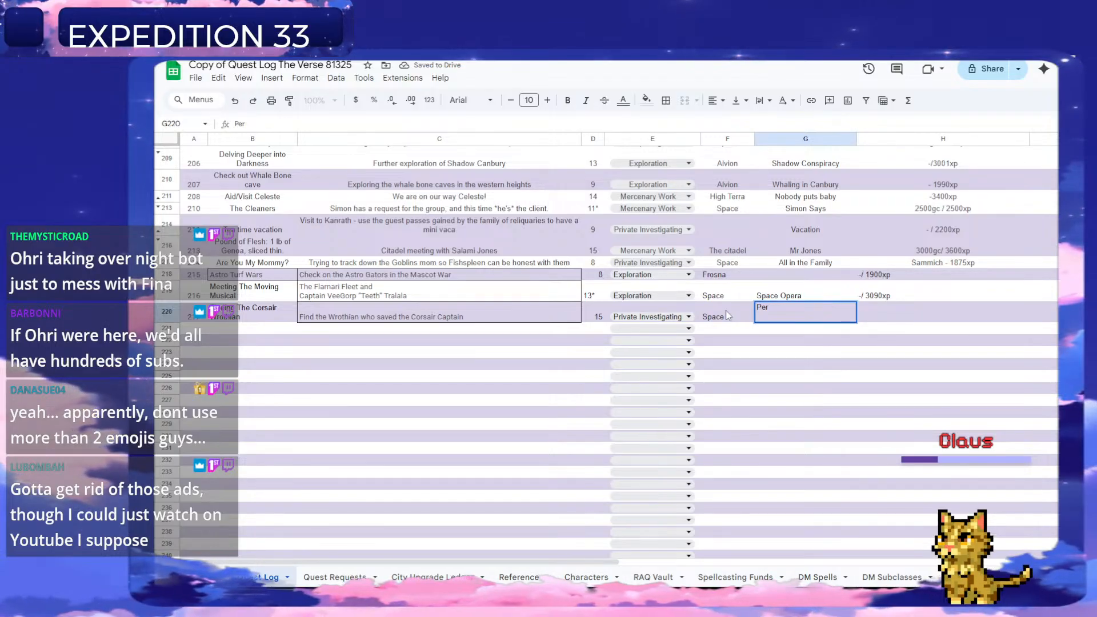
type("sonal Request")
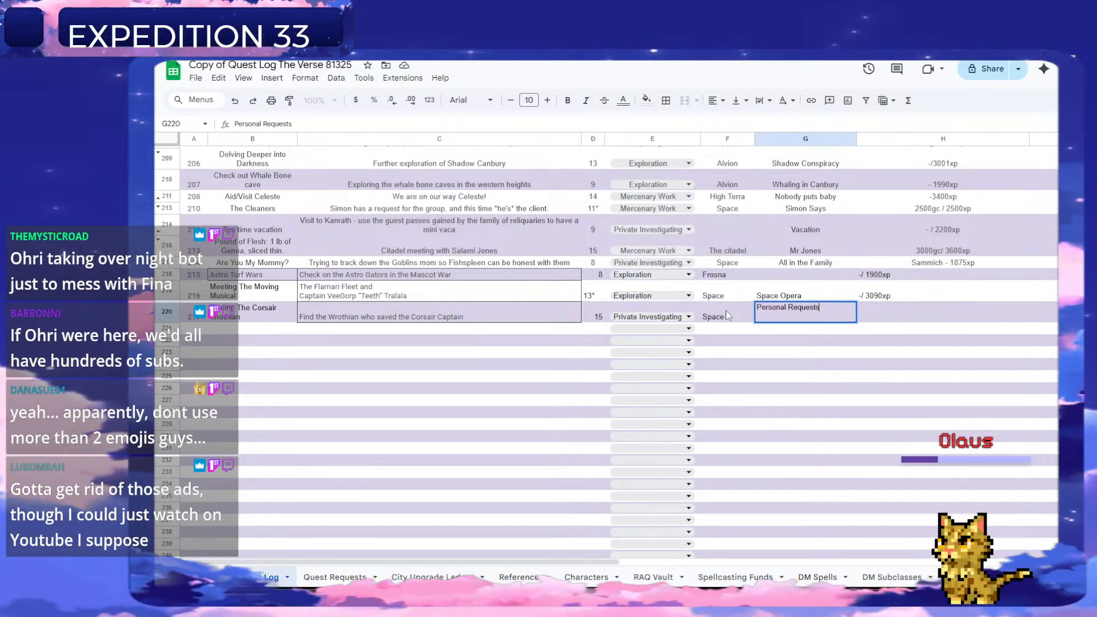
key("ctrl+BackSpace")
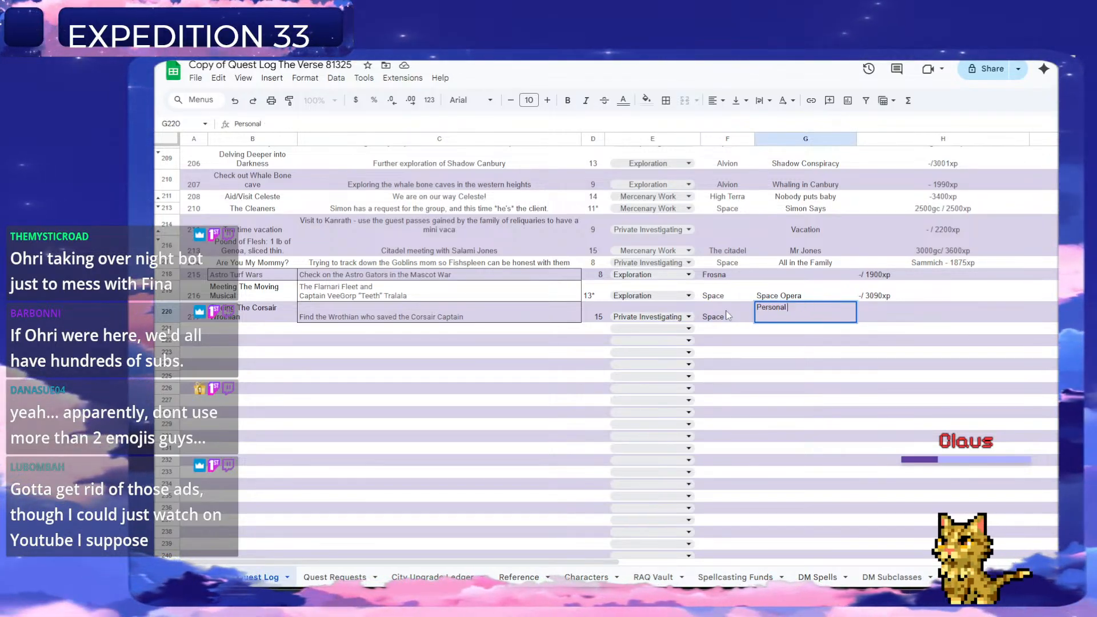
type("Ad")
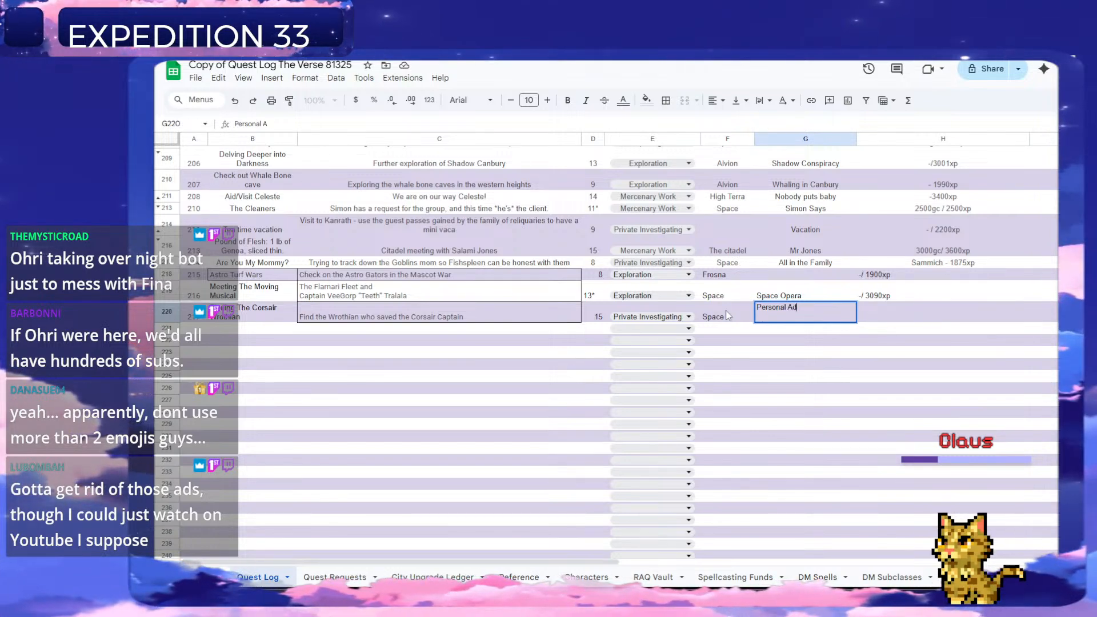
type("s")
key("Tab")
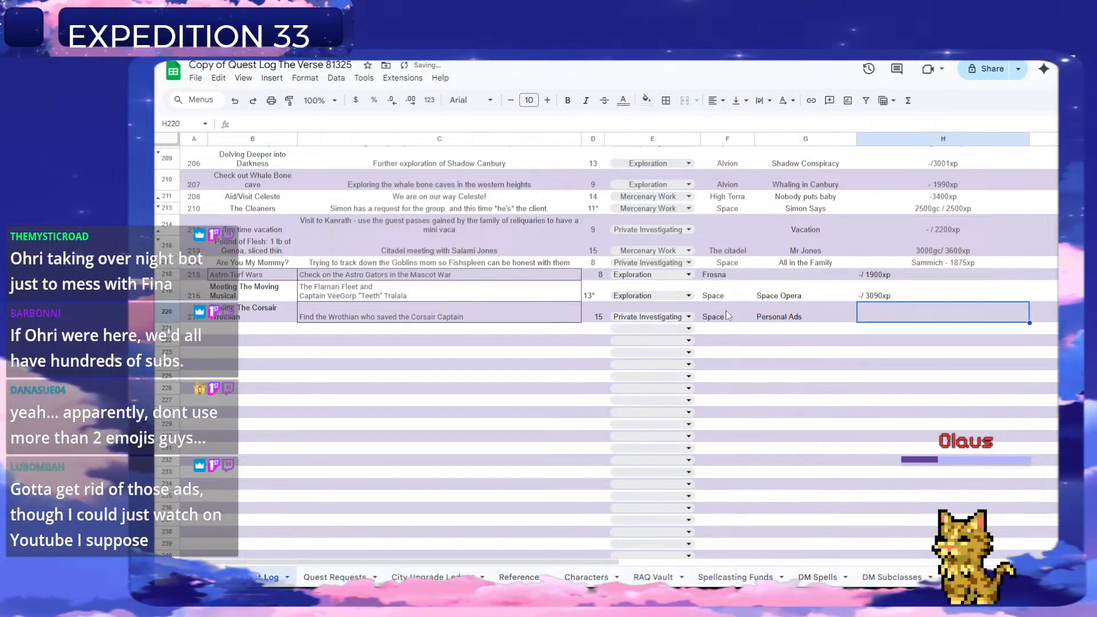
Enter the reward "-4200xp" in column H for quest 217, checking earlier quests' rewards for comparison.
type("-")
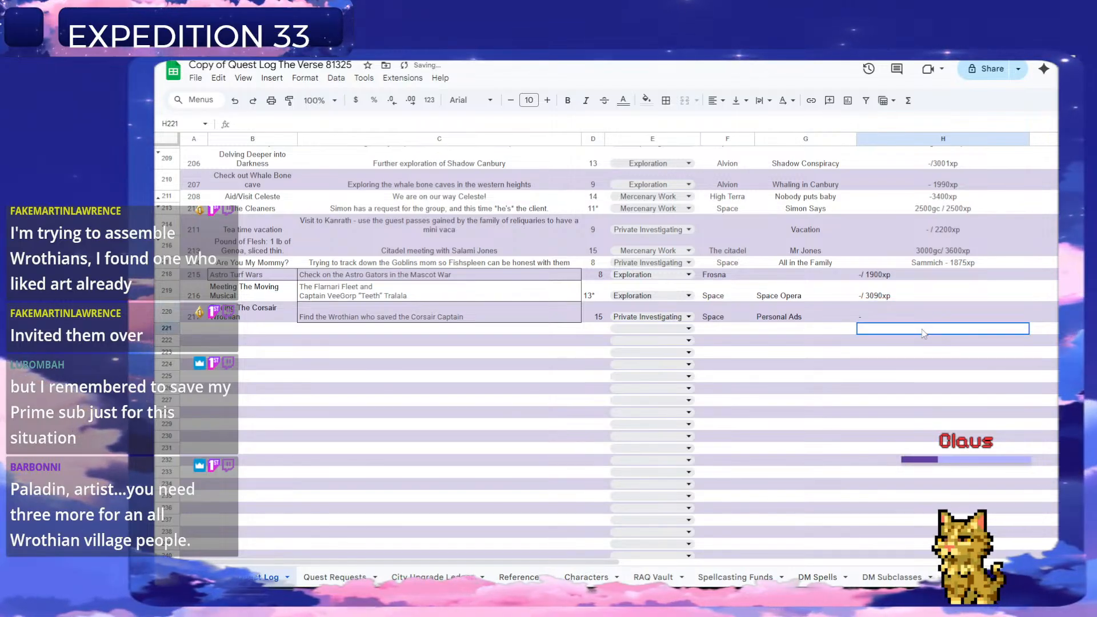
key("Return")
scroll(909, 339, "up", 2)
scroll(908, 335, "up", 1)
left_click(901, 487)
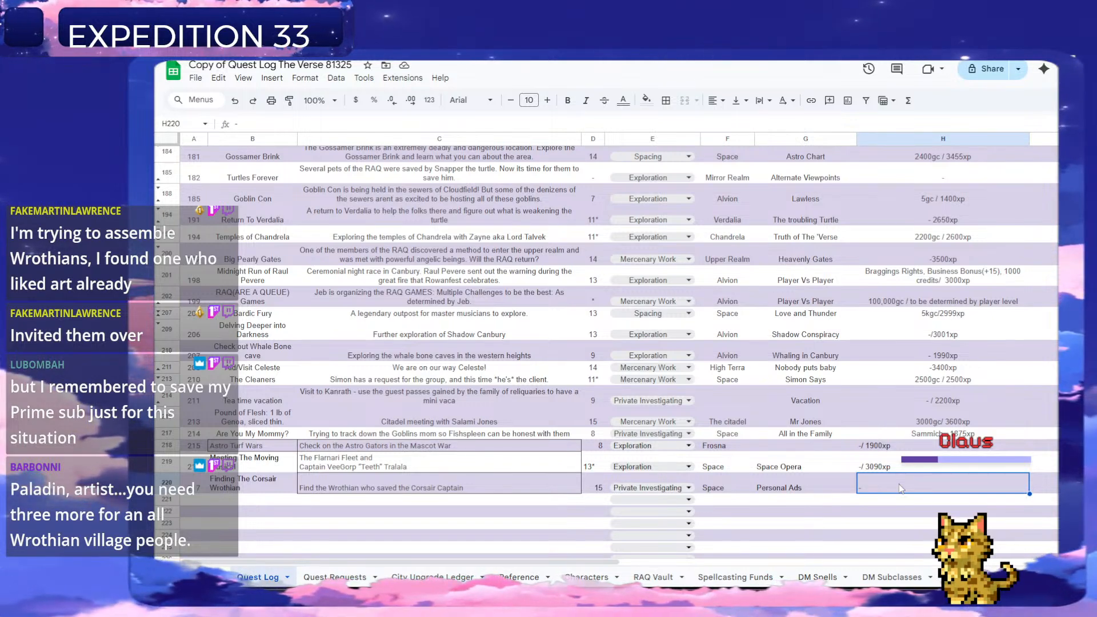
double_click(901, 487)
type("4200")
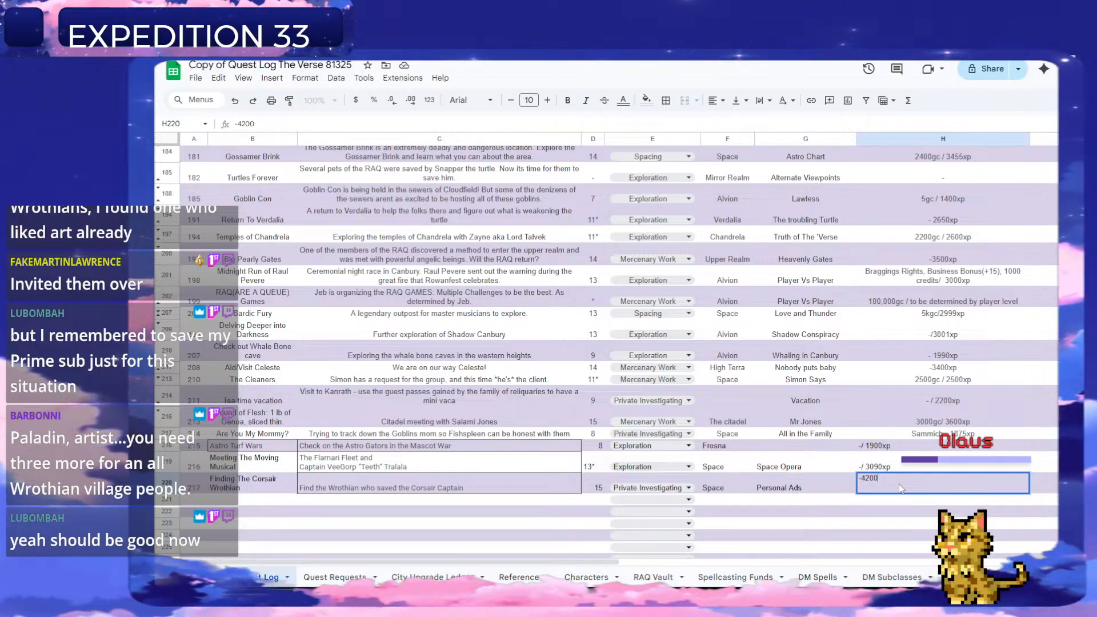
type("xp")
key("Return")
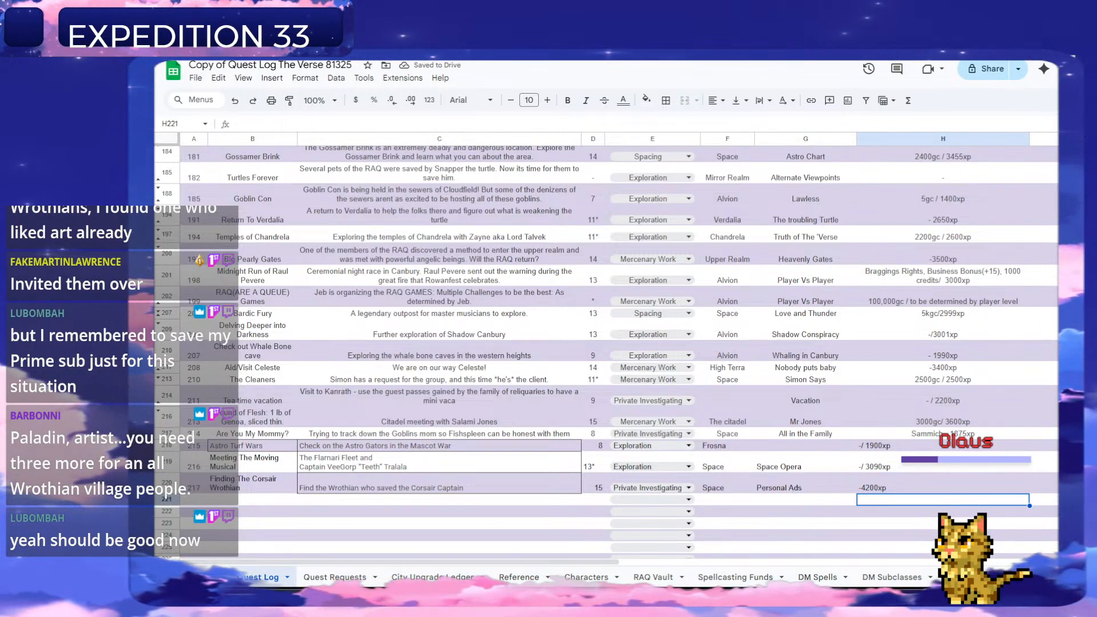
Delete the "Find the Wrothian who saved the Corsair Captain" row from the Quest Requests sheet.
scroll(890, 505, "down", 3)
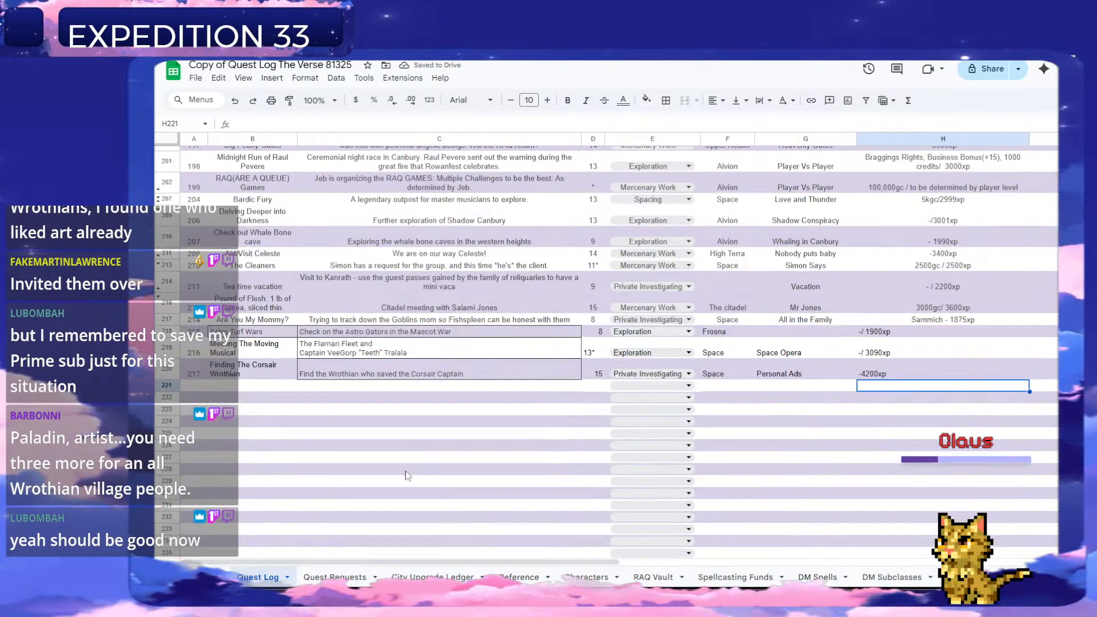
left_click(335, 577)
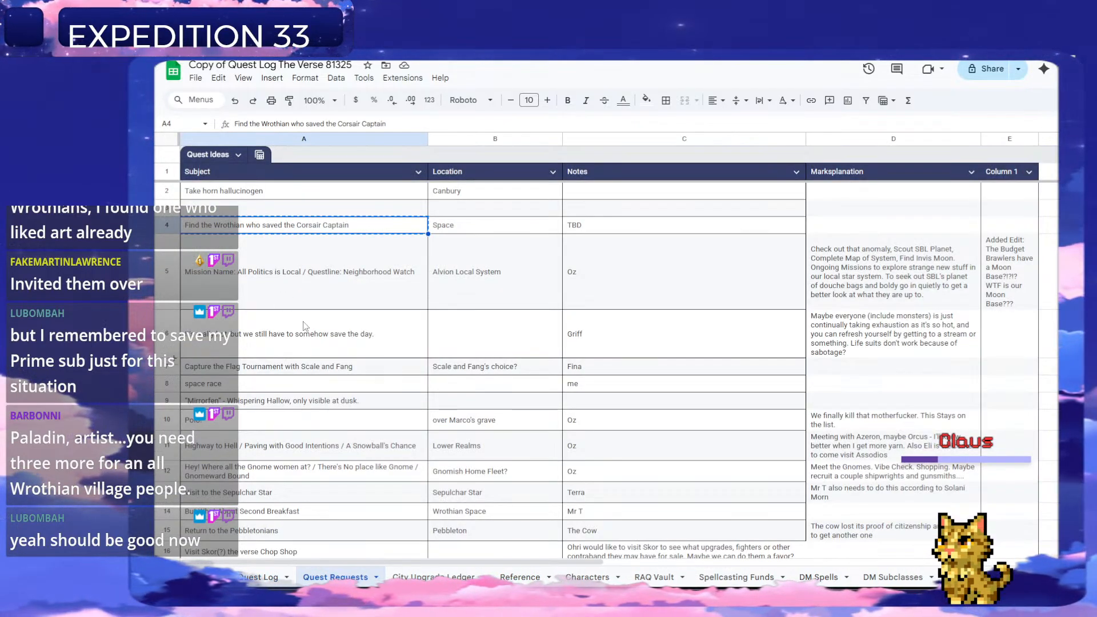
right_click(169, 223)
left_click(246, 355)
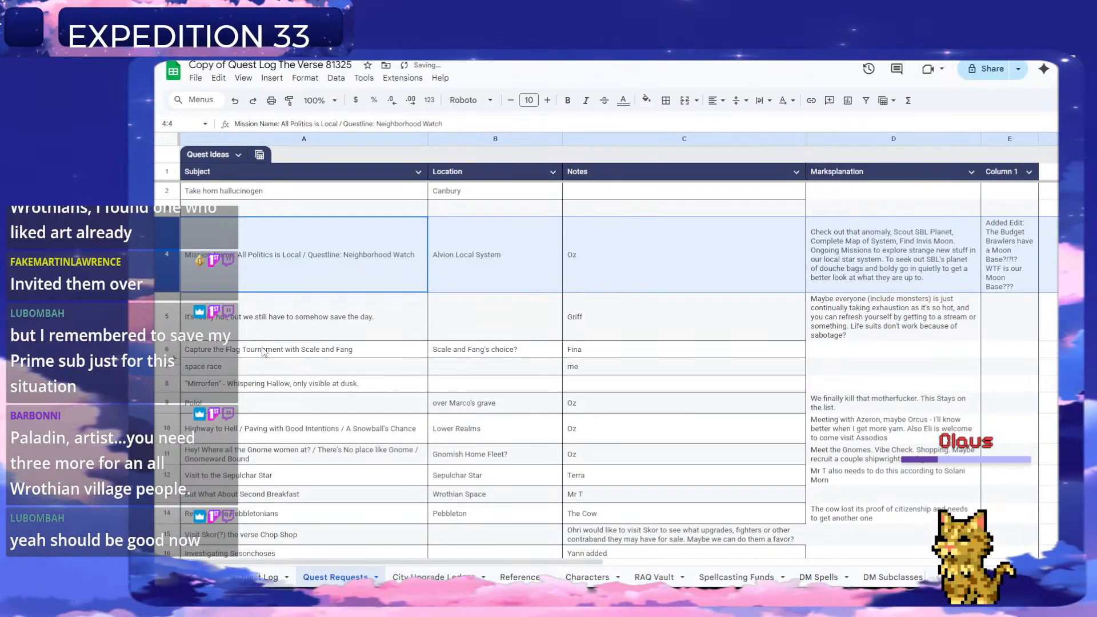
Review the "All Politics is Local" request, and enter quest number 218 in column A of the Quest Log's row 221.
left_click(285, 291)
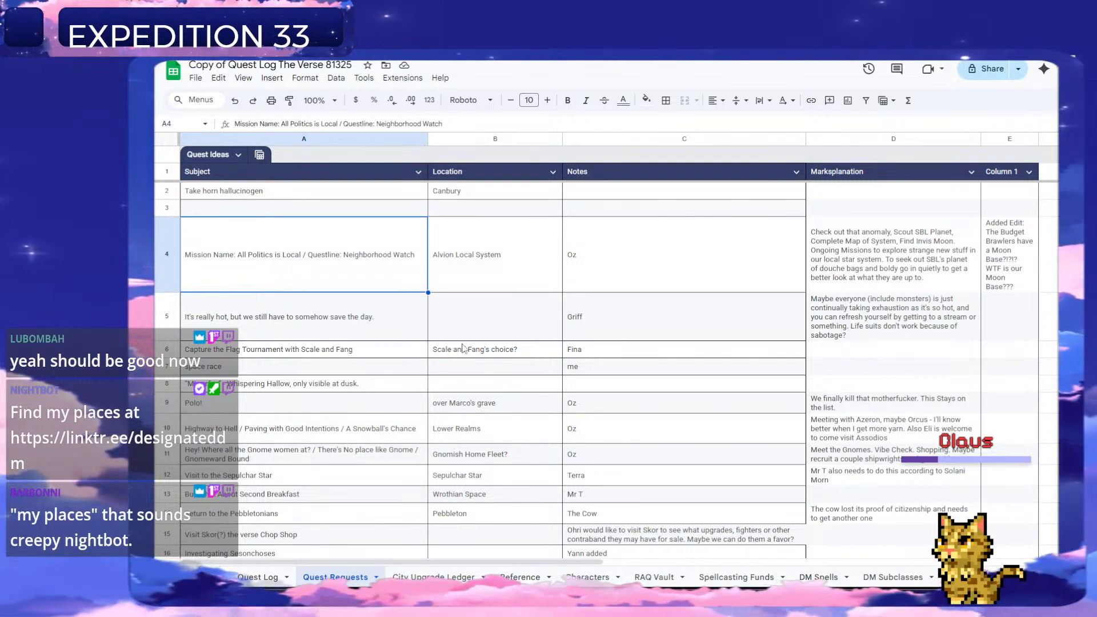
left_click(273, 578)
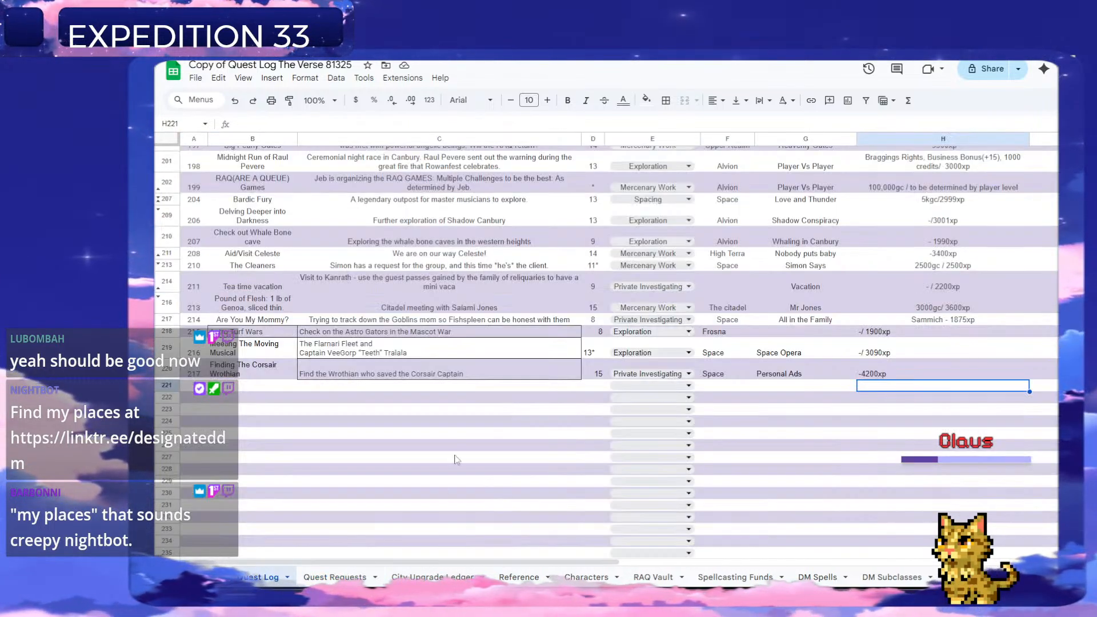
left_click(203, 391)
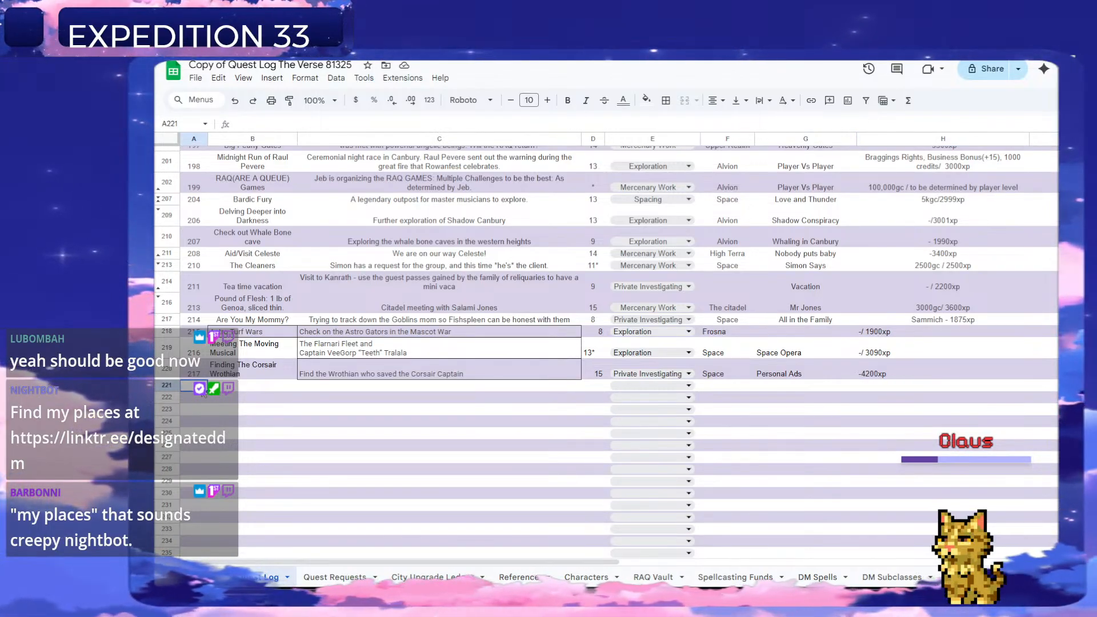
type("218")
key("Return")
key("Up")
key("Right")
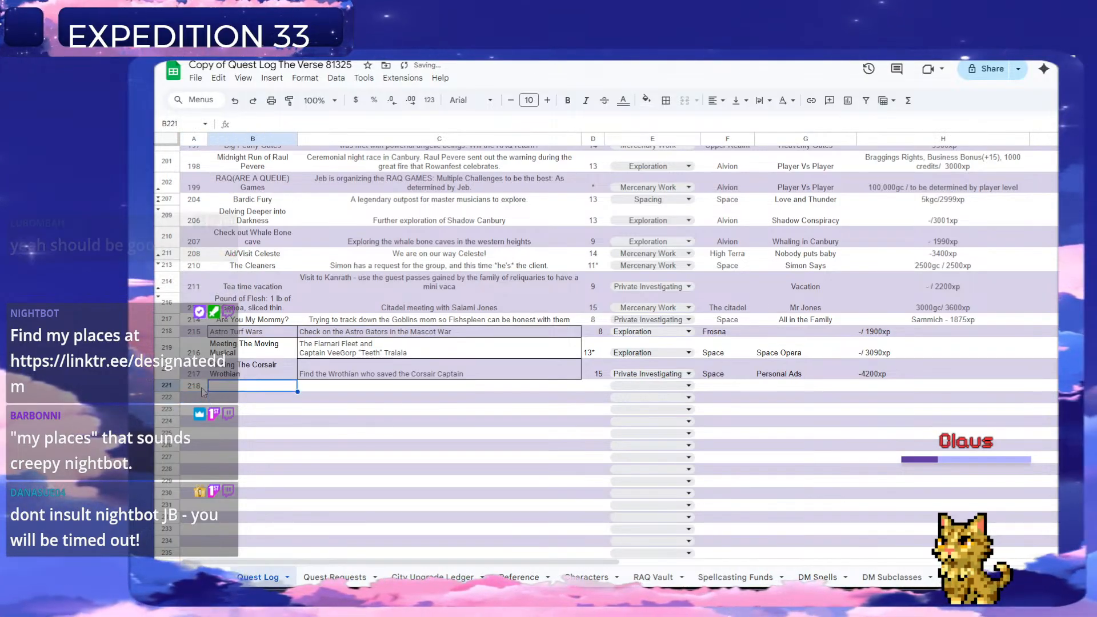
Copy the mission name "All Politics is Local" from the Quest Requests sheet into column B of the Quest Log for quest 218.
left_click(335, 577)
left_click(240, 223)
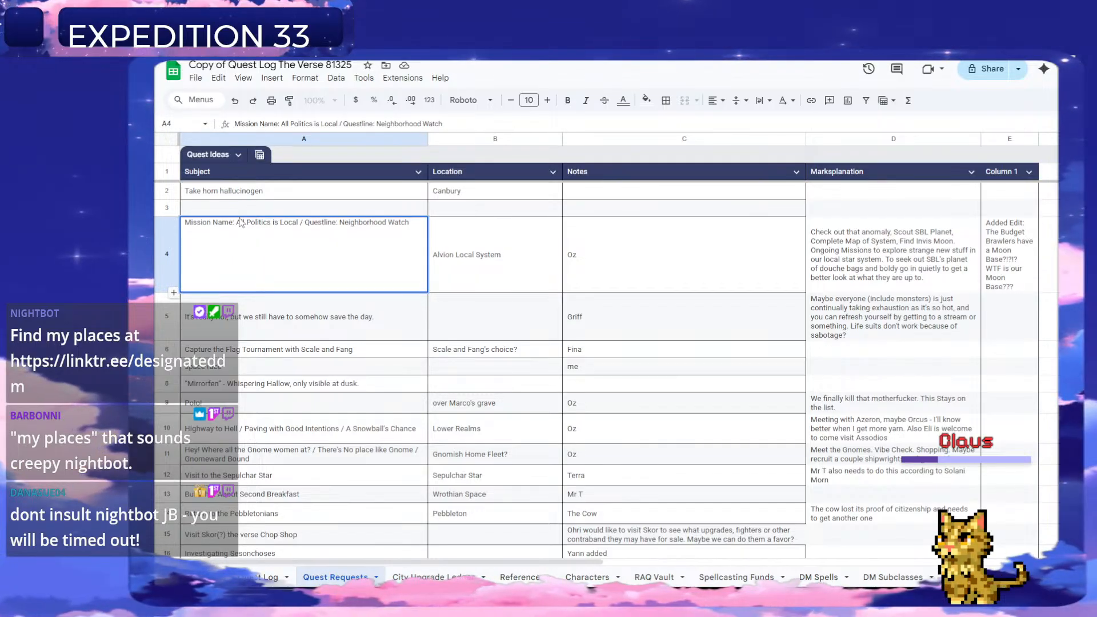
left_click_drag(238, 222, 299, 224)
key("ctrl+c")
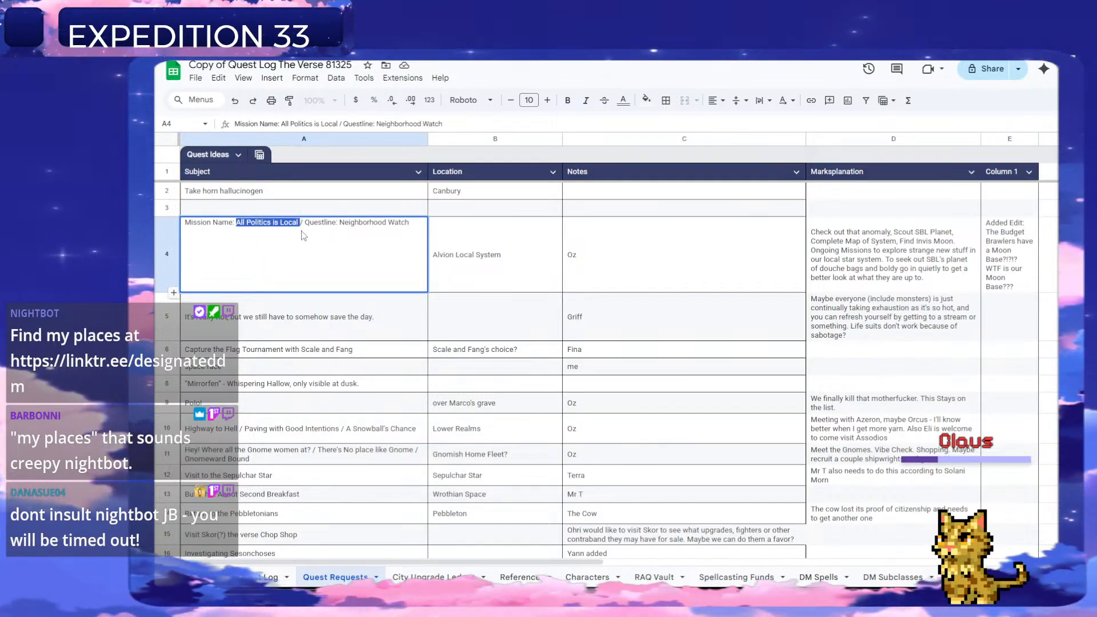
left_click(265, 577)
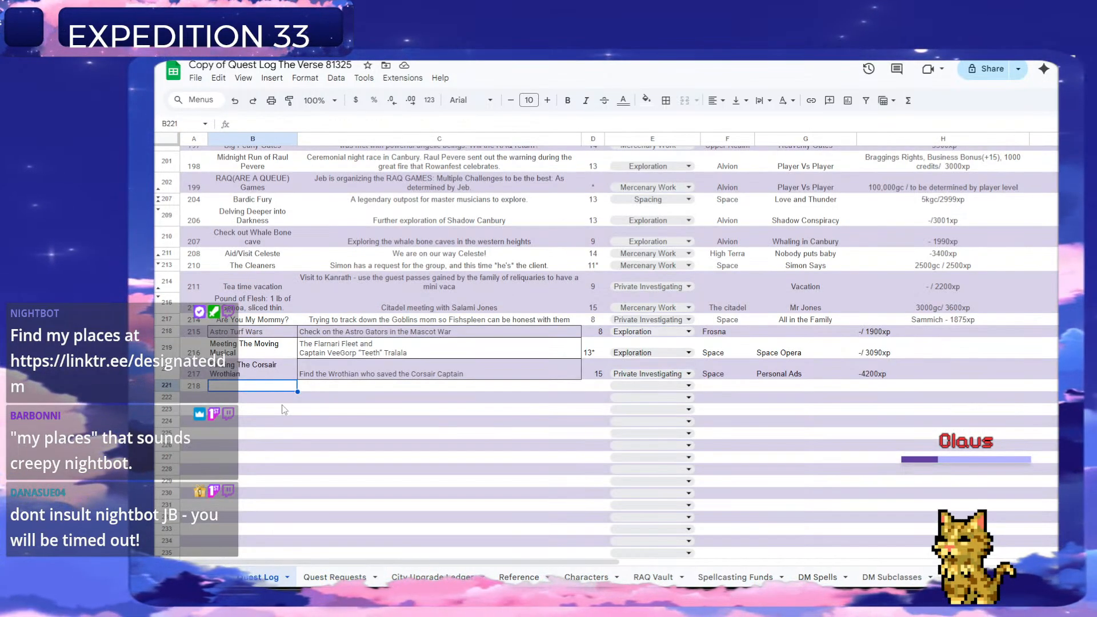
double_click(253, 386)
key("ctrl+v")
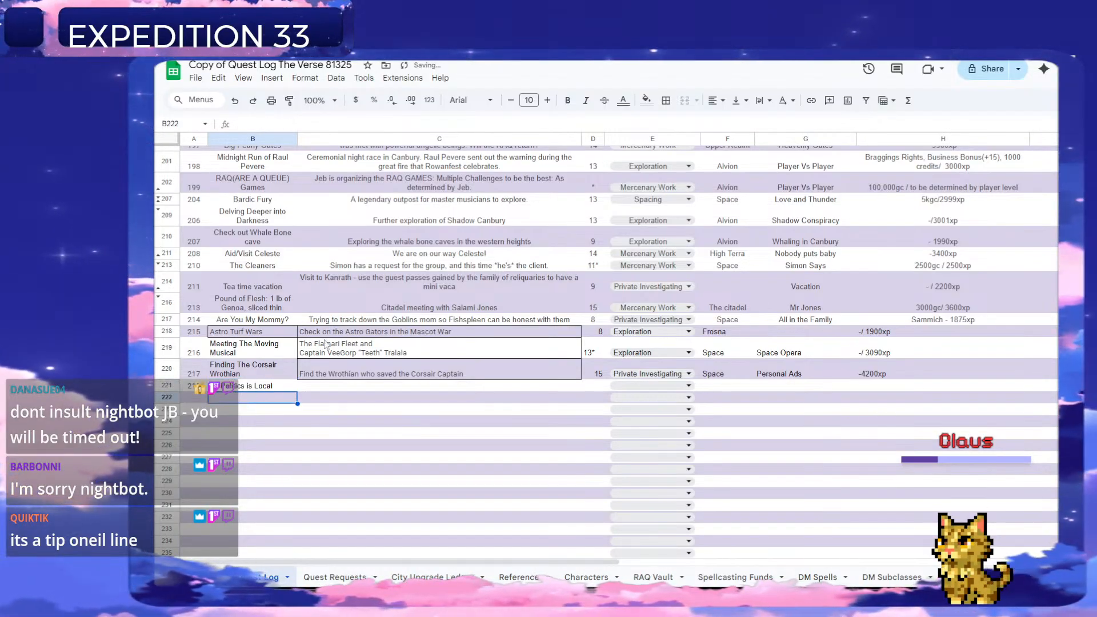
key("Return")
Copy the questline "Neighborhood Watch" from the Quest Requests sheet into column G of the Quest Log for quest 218.
scroll(300, 312, "down", 3)
left_click(354, 200)
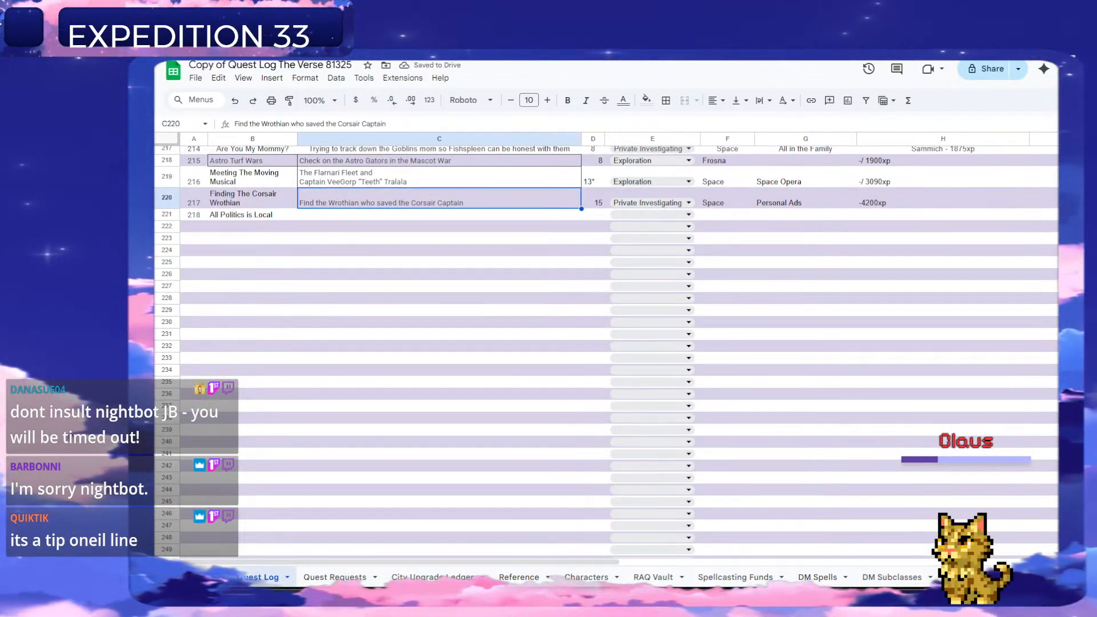
left_click(337, 578)
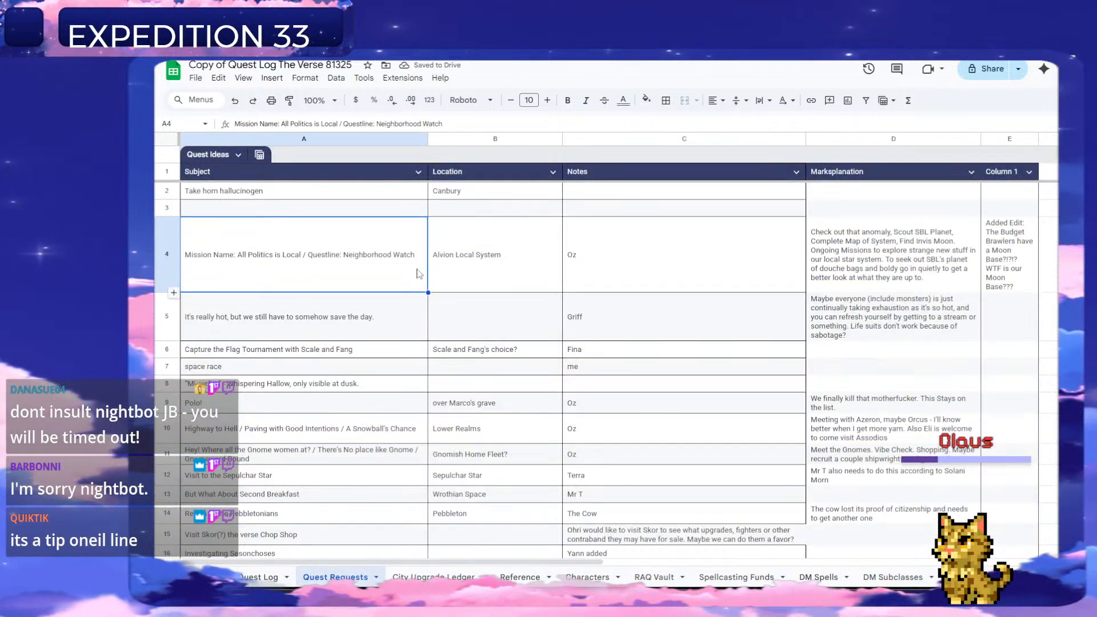
double_click(310, 265)
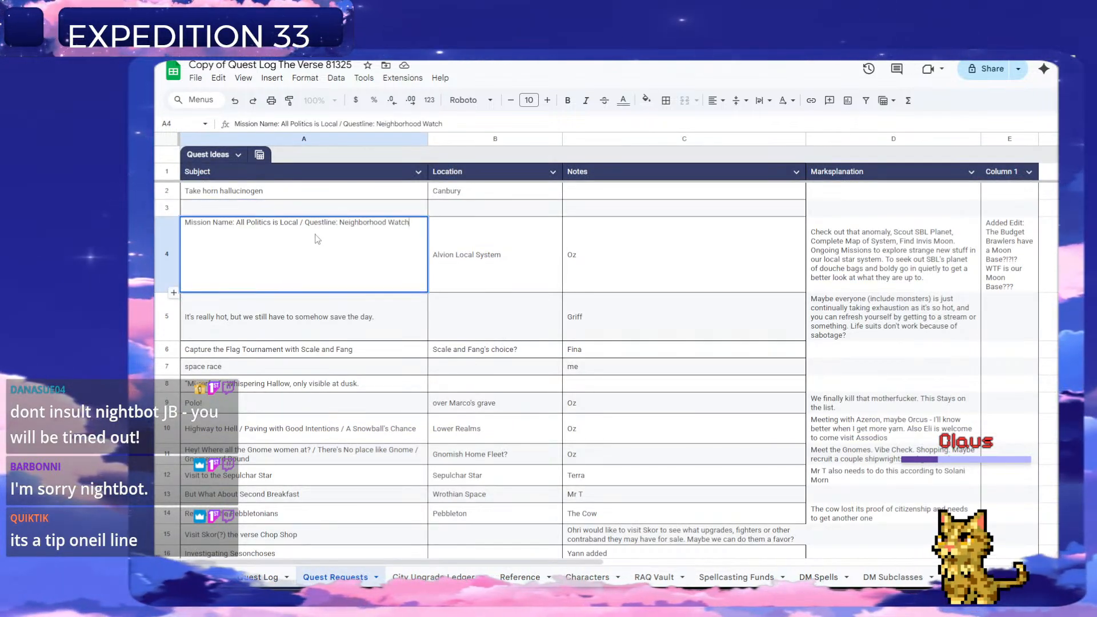
left_click_drag(392, 232, 416, 232)
key("ctrl+c")
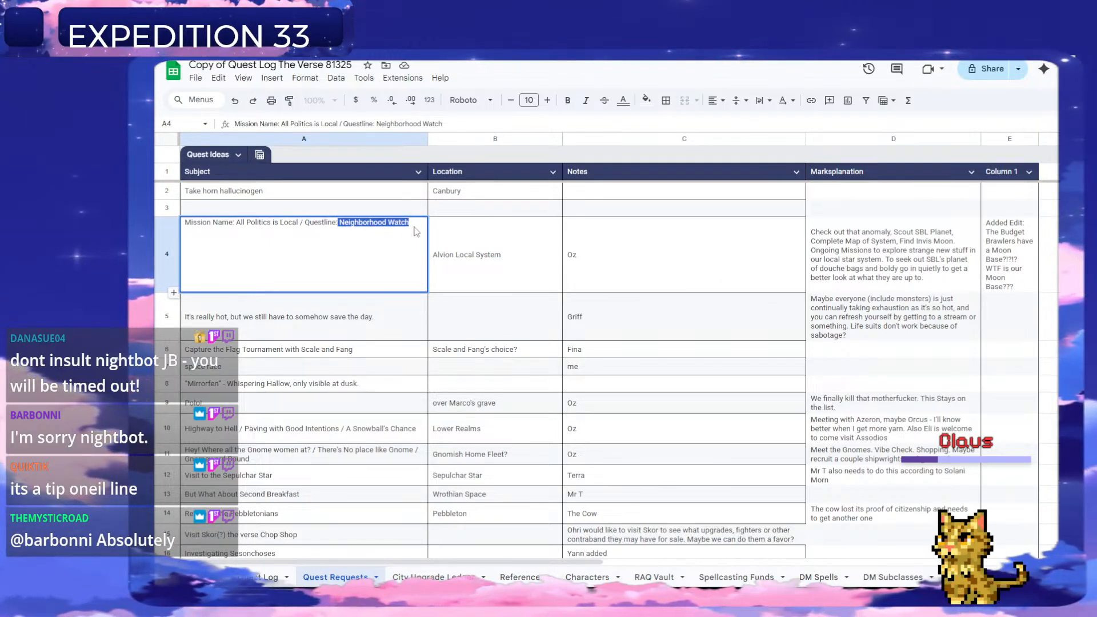
left_click(270, 577)
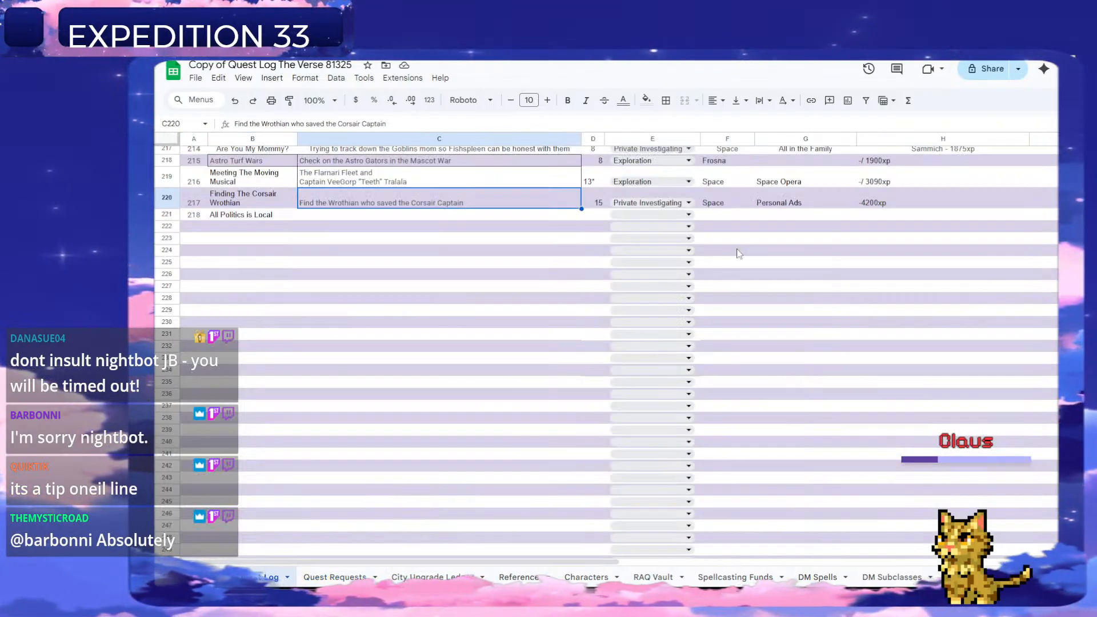
scroll(709, 212, "up", 3)
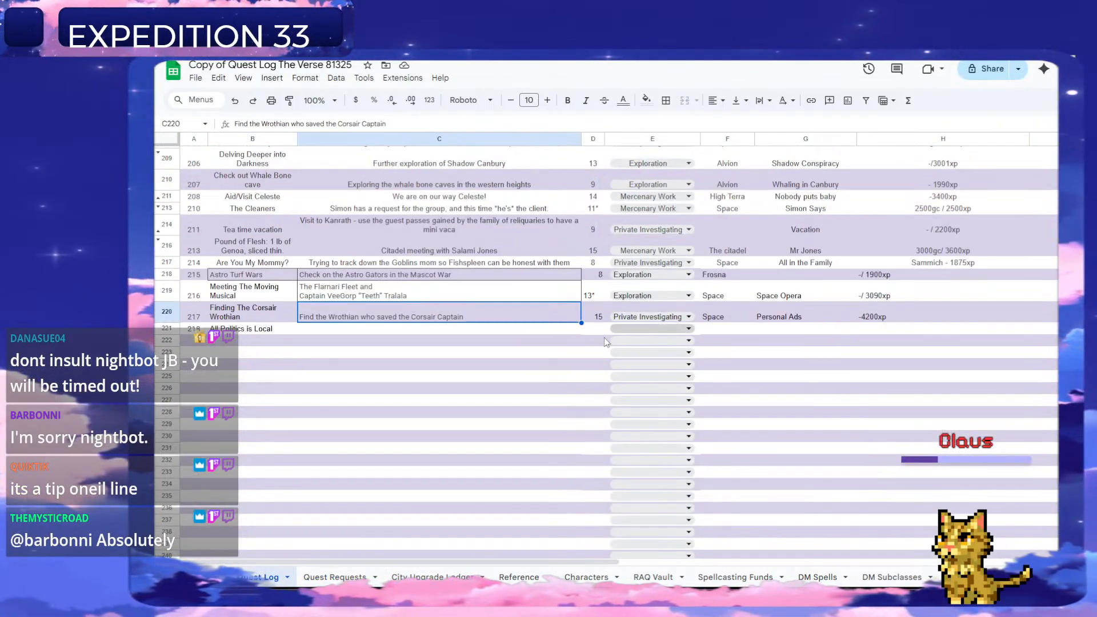
left_click(779, 330)
key("ctrl+v")
Enter the location "Alvion" in column F for quest 218.
left_click(736, 330)
type("S")
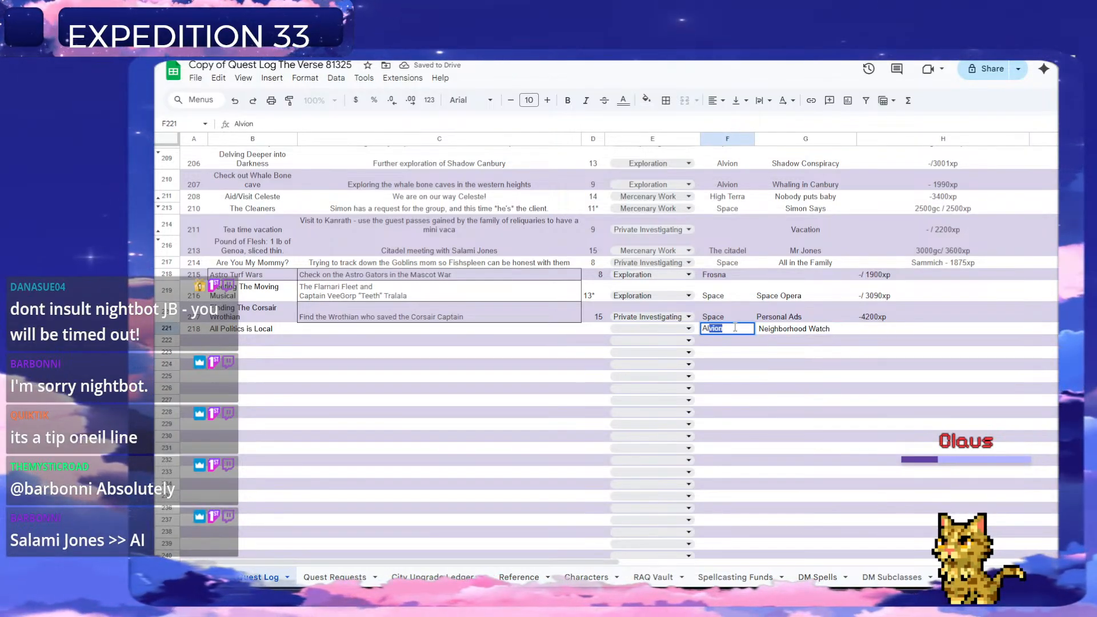
key("Tab")
Enter the level "12*" in column D for quest 218.
key("Left")
key("Left")
key("Left")
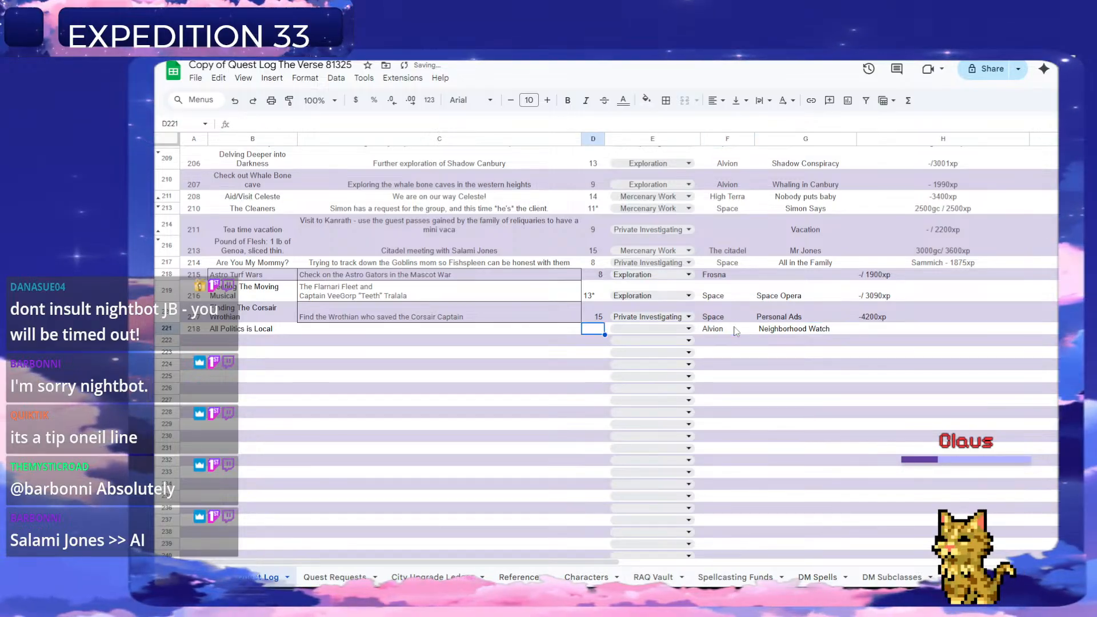
key("Left")
key("alt+Tab")
key("Escape")
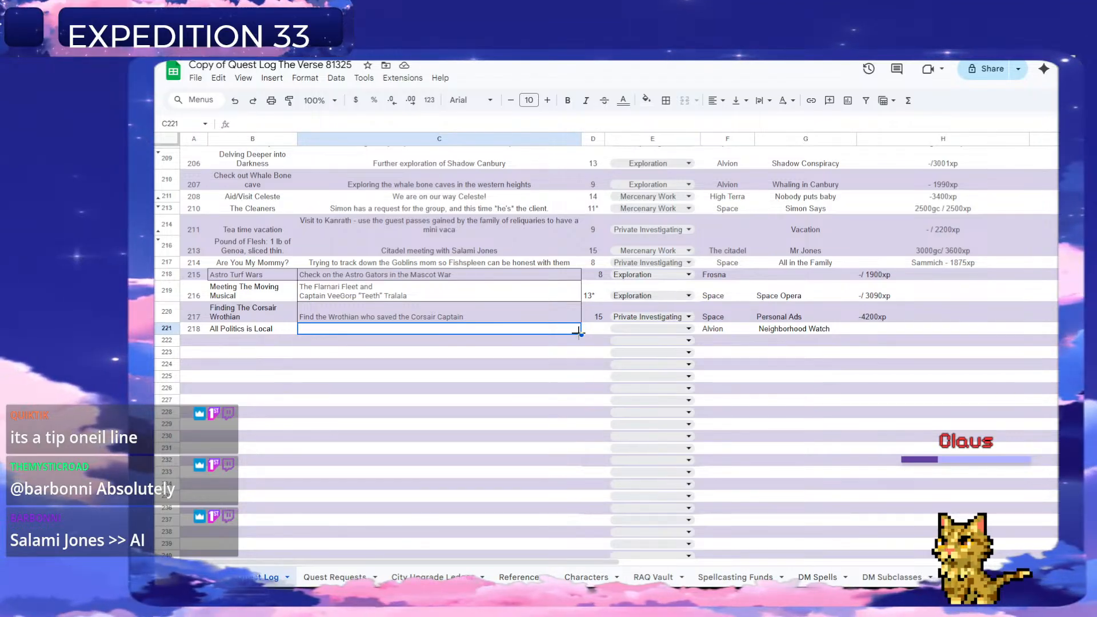
left_click(590, 332)
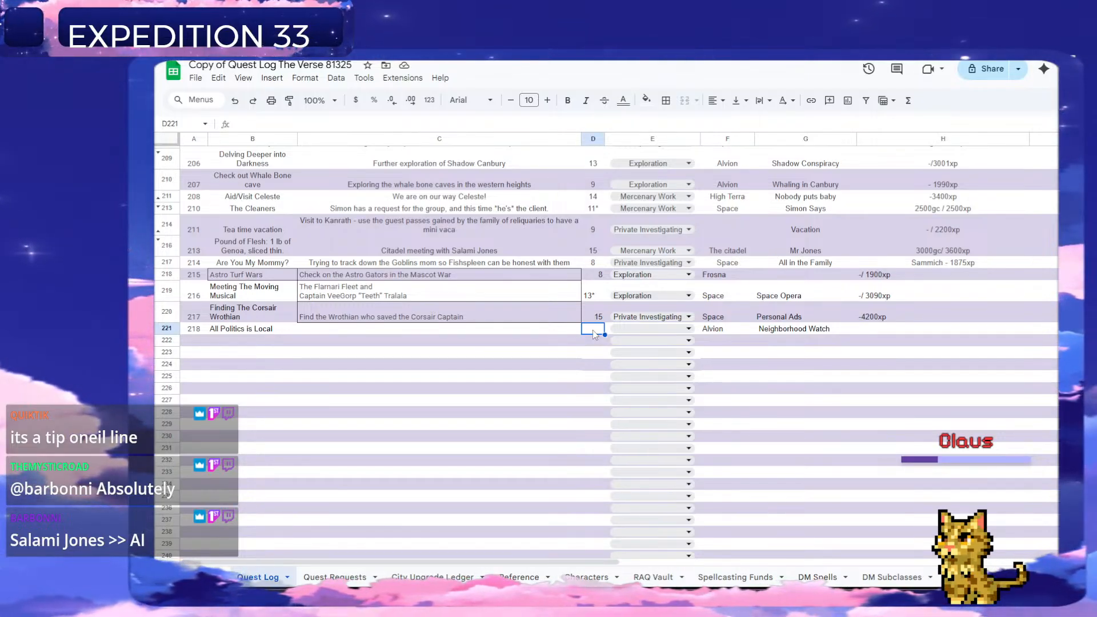
type("12")
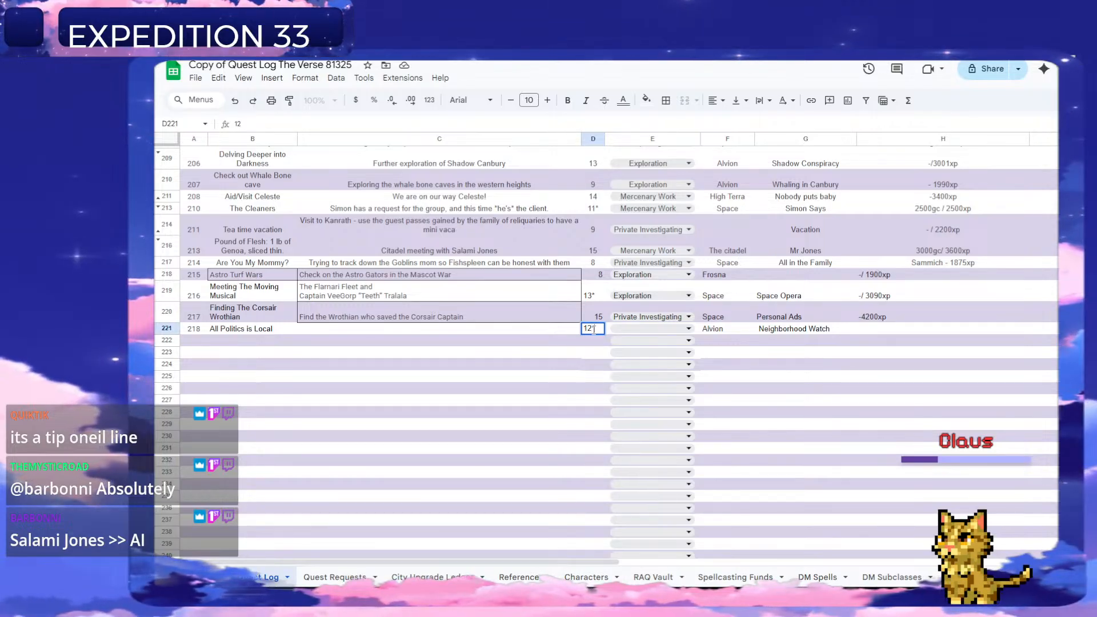
type("*")
key("Return")
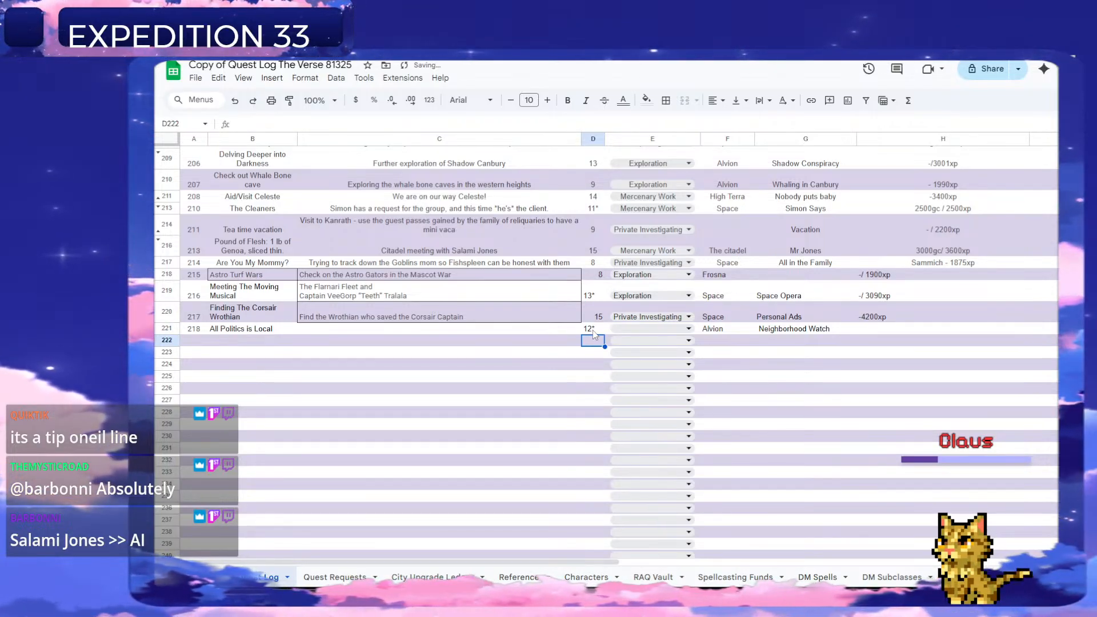
Enter the description "Keeping the Alvion star system safe" in column C for quest 218.
key("Left")
key("Up")
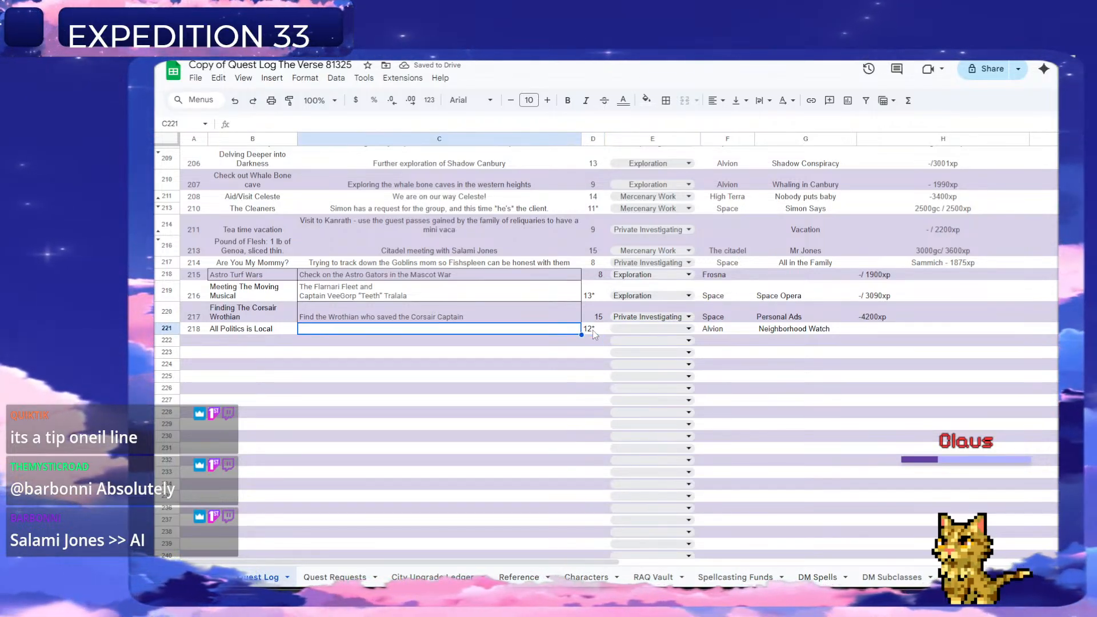
type("Kepping")
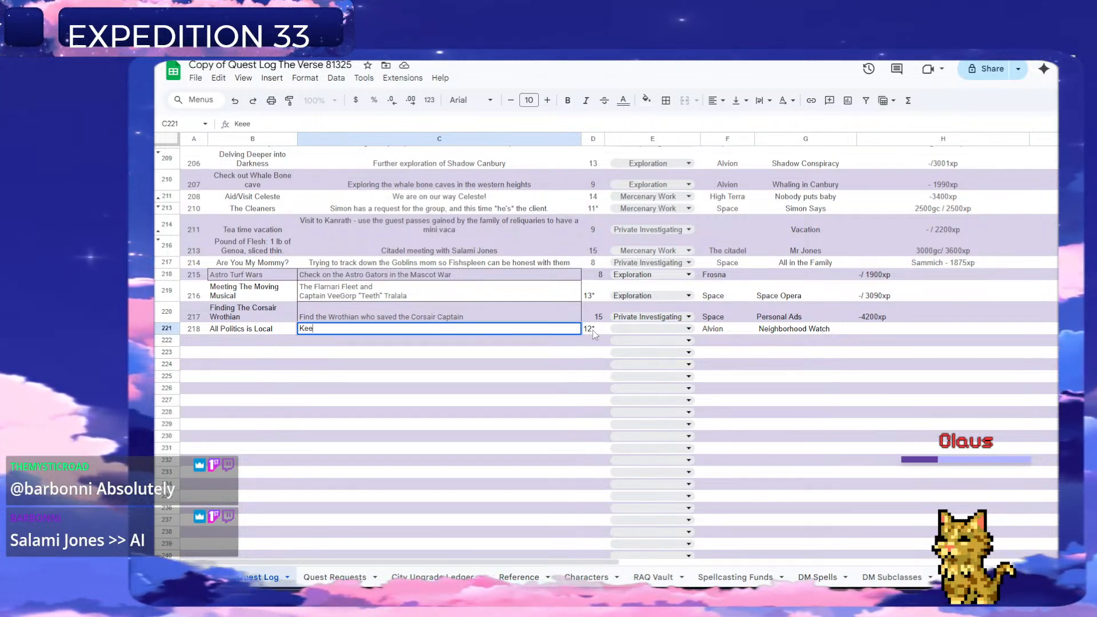
type("ing thje")
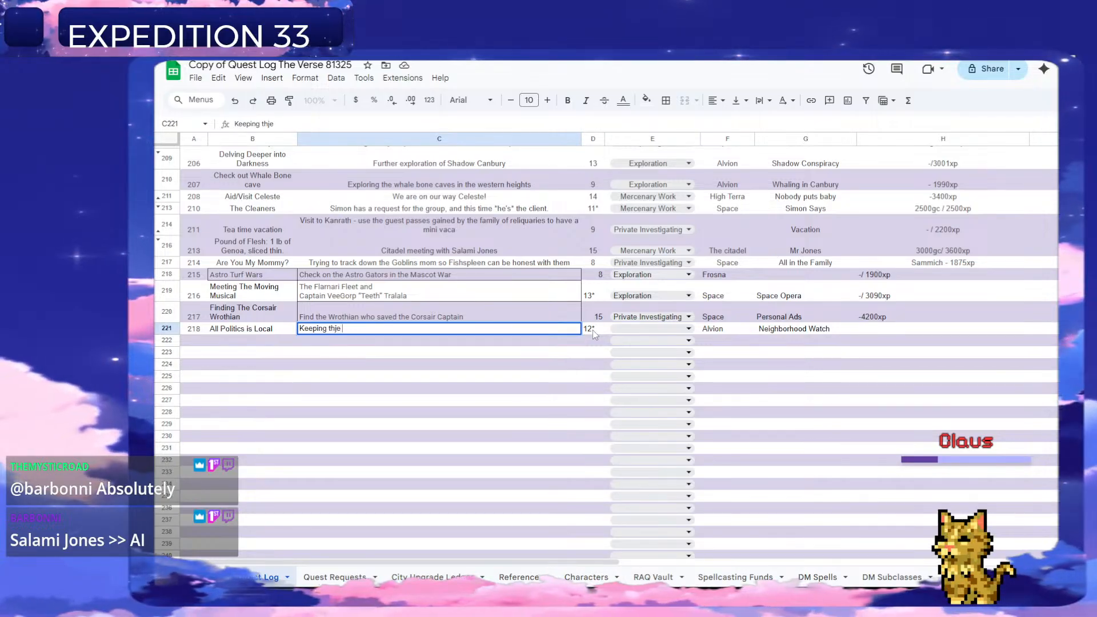
key("BackSpace")
type("e AI")
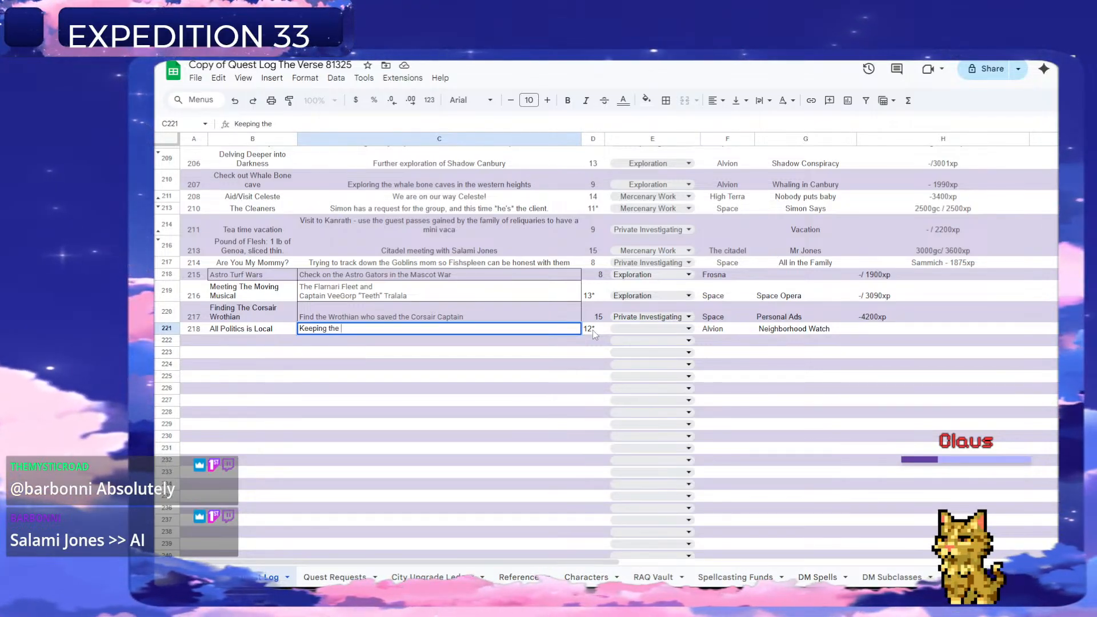
type("vion ")
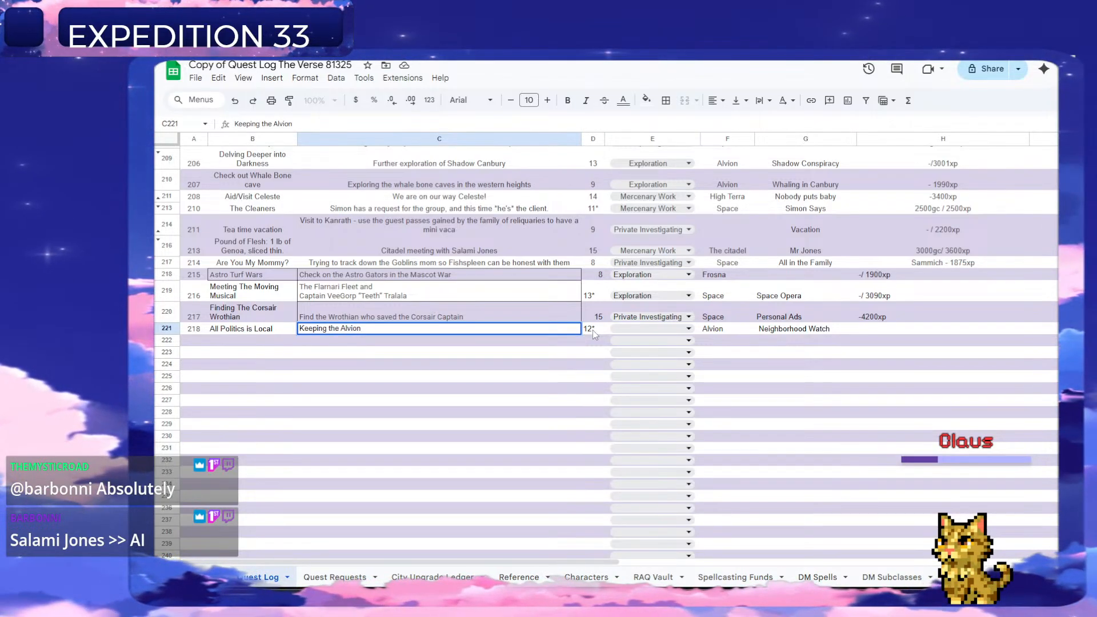
type("star system safg")
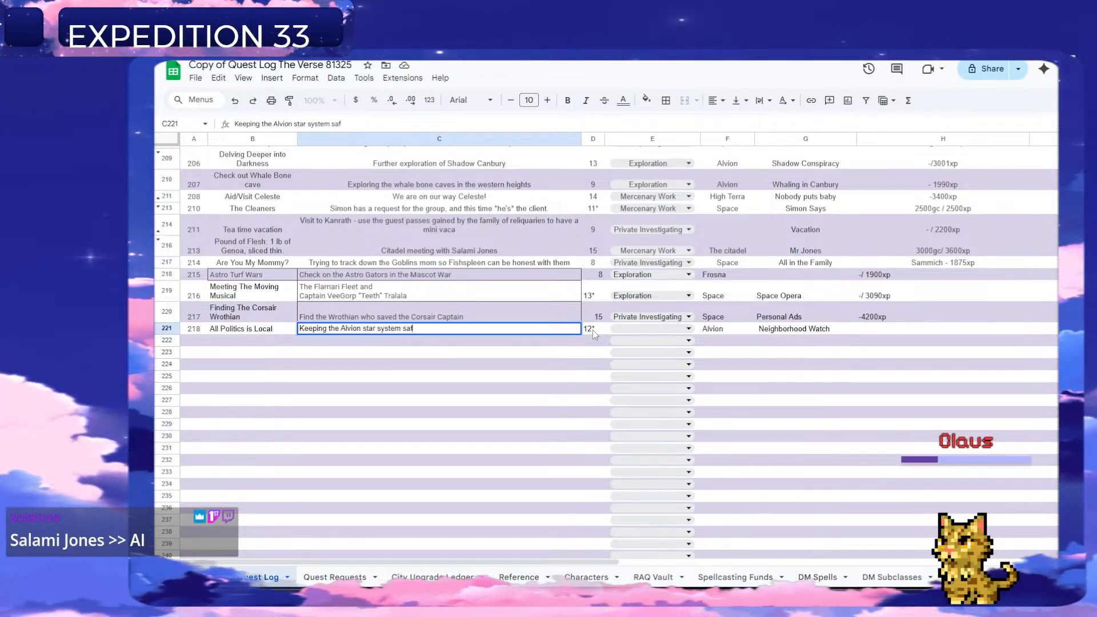
key("Return")
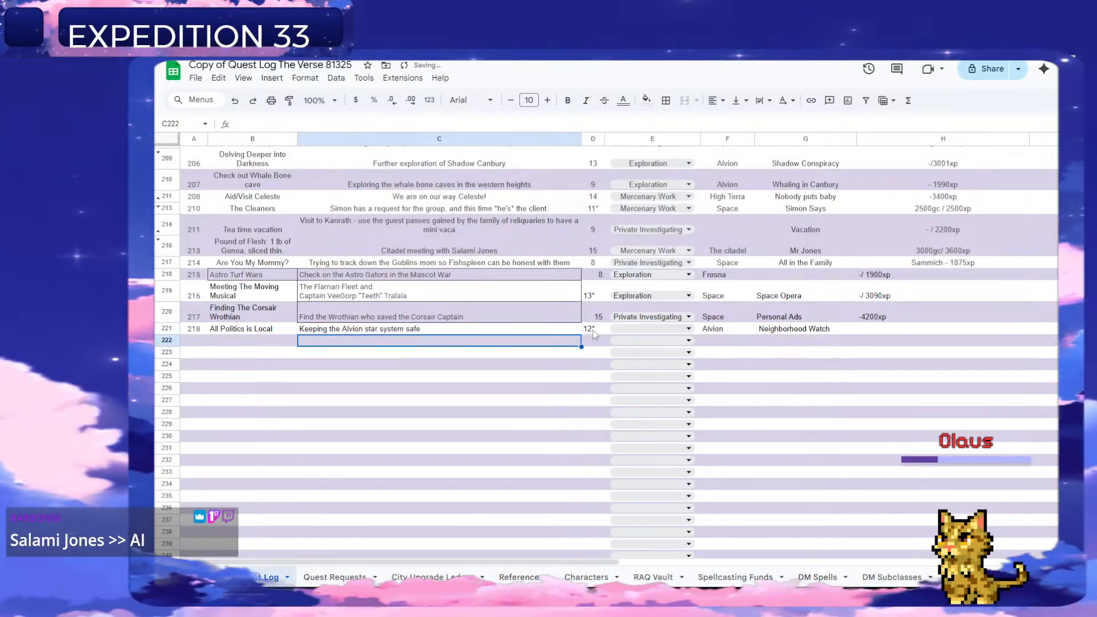
Set the quest type in column E to Spacing for quest 218.
key("Right")
key("Up")
key("Right")
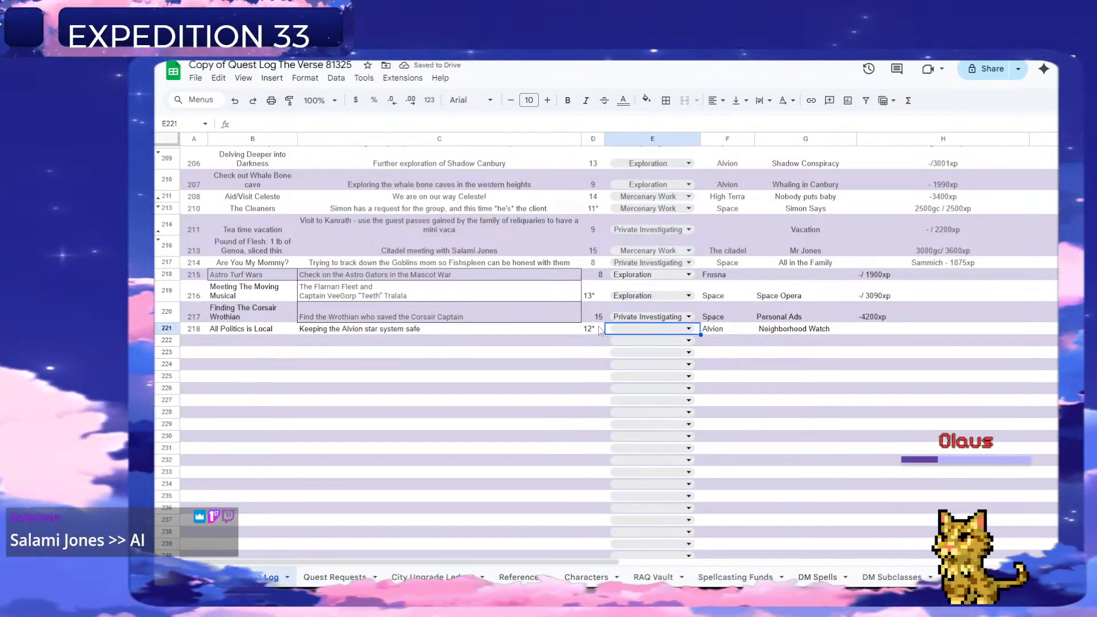
left_click(644, 330)
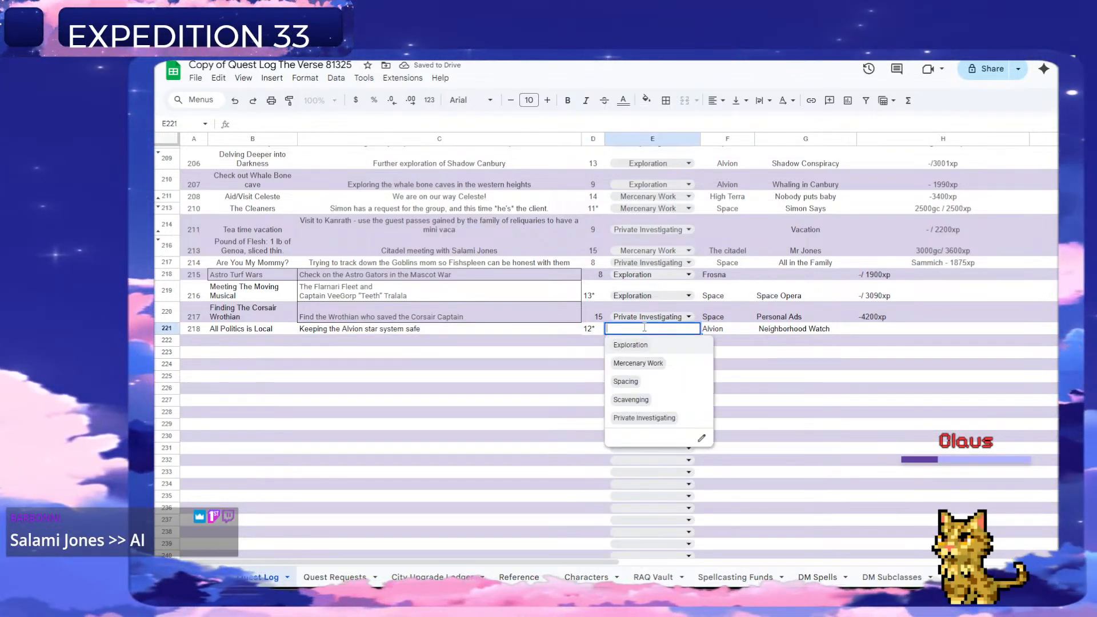
left_click(642, 380)
Enter the reward "400cr / 3000xp" in column H for quest 218.
left_click(868, 331)
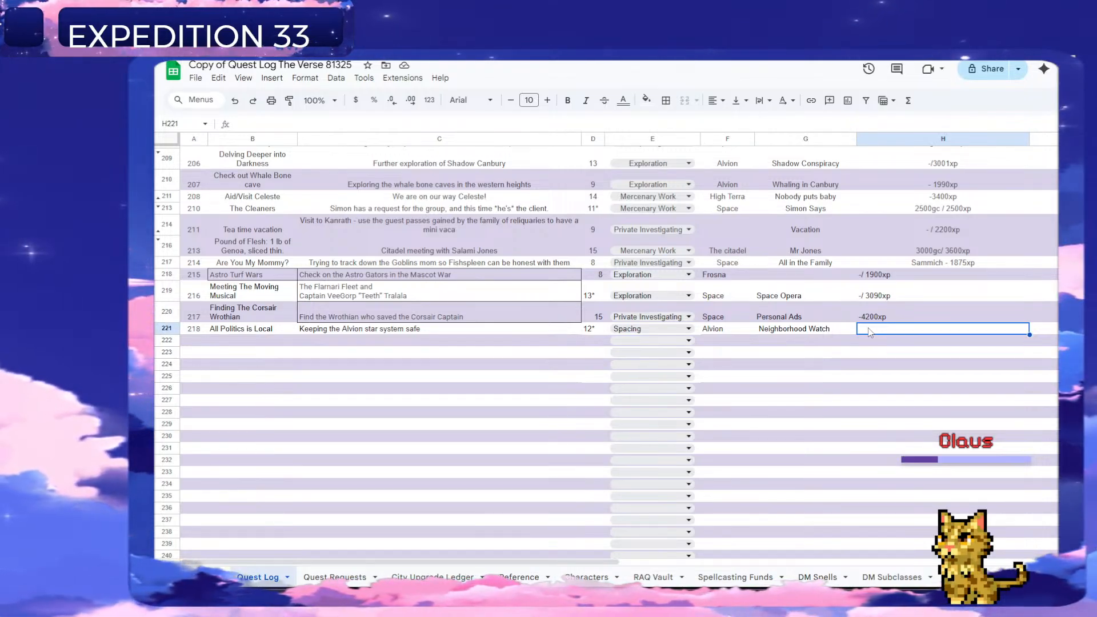
type("4")
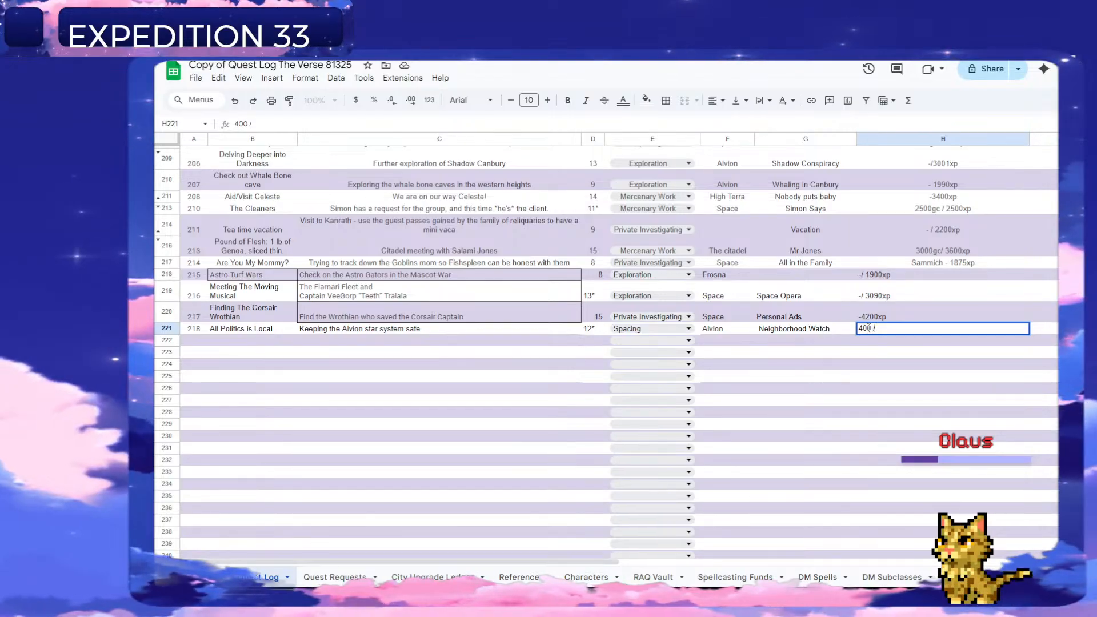
type("00 / 30")
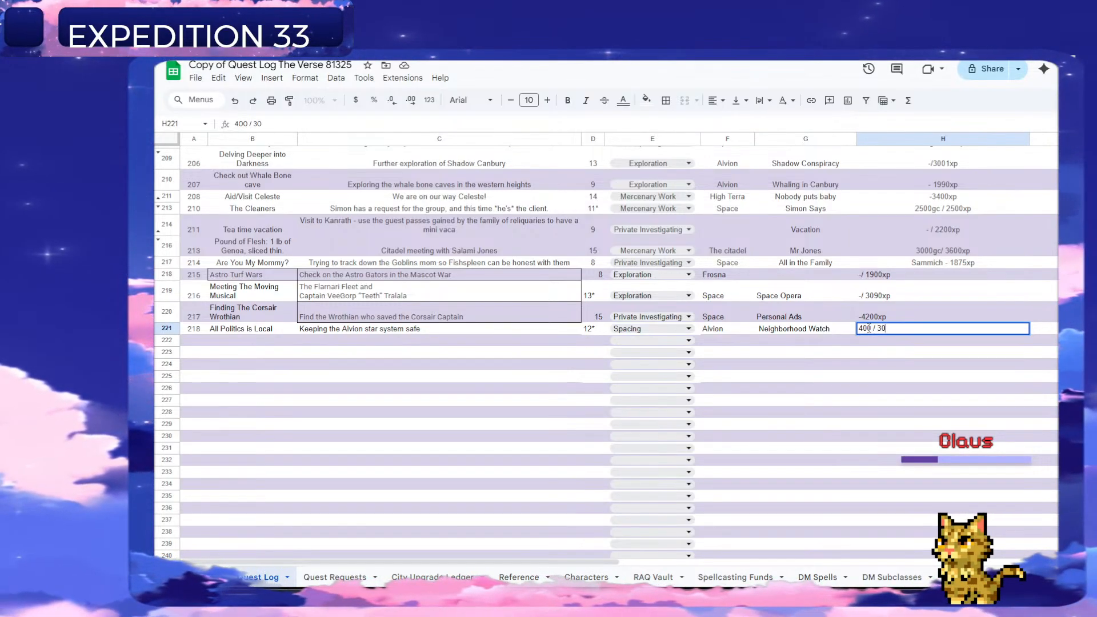
type("00xp")
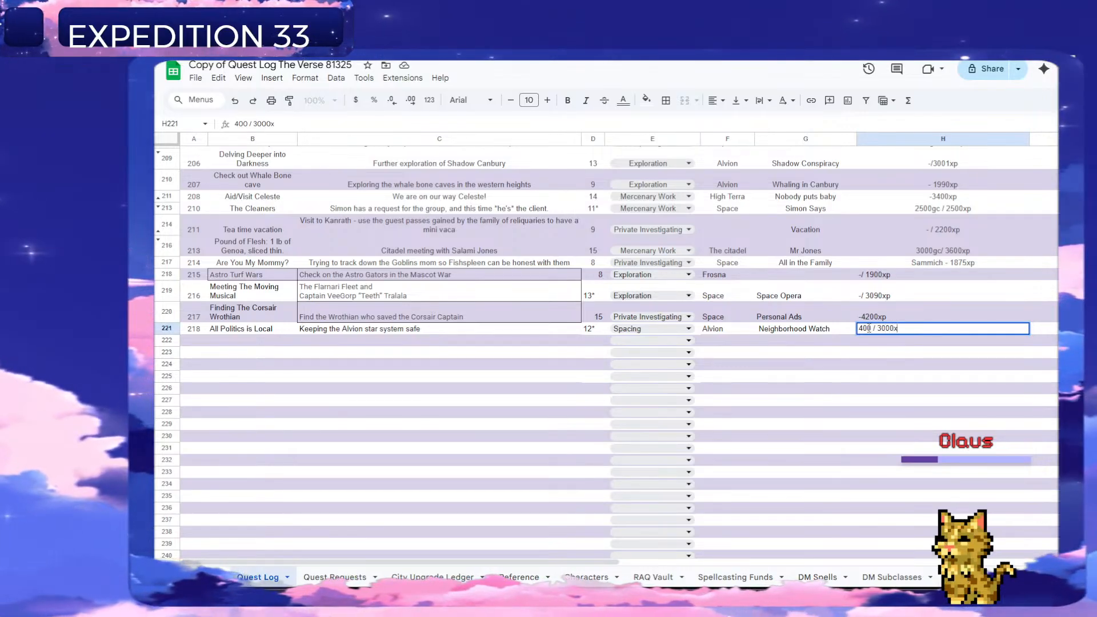
key("Return")
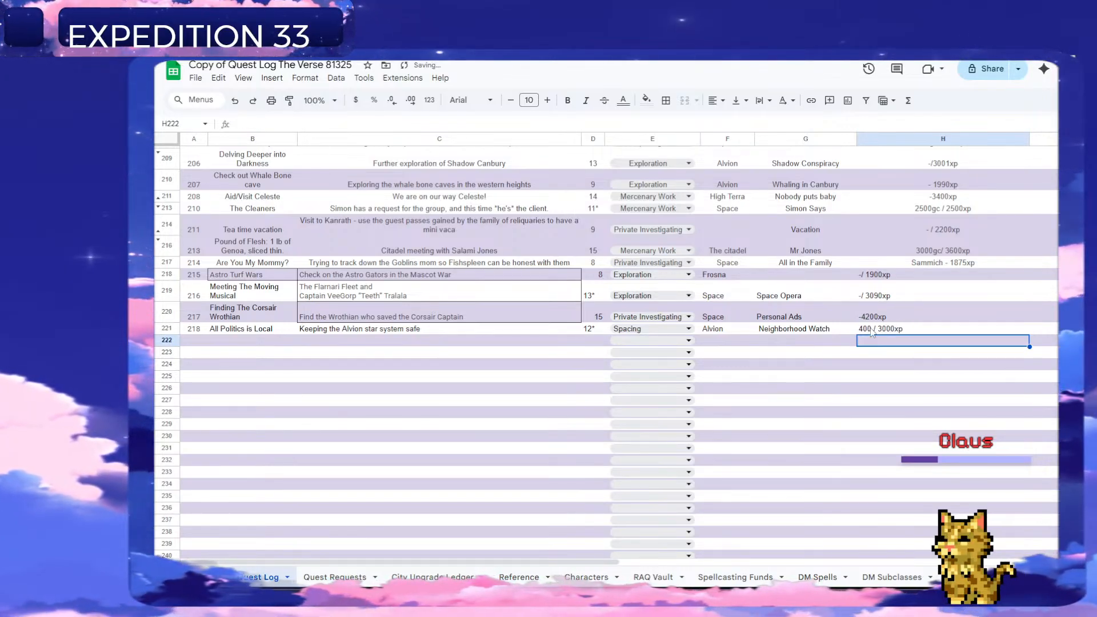
double_click(874, 328)
left_click(873, 329)
type("cr")
key("Return")
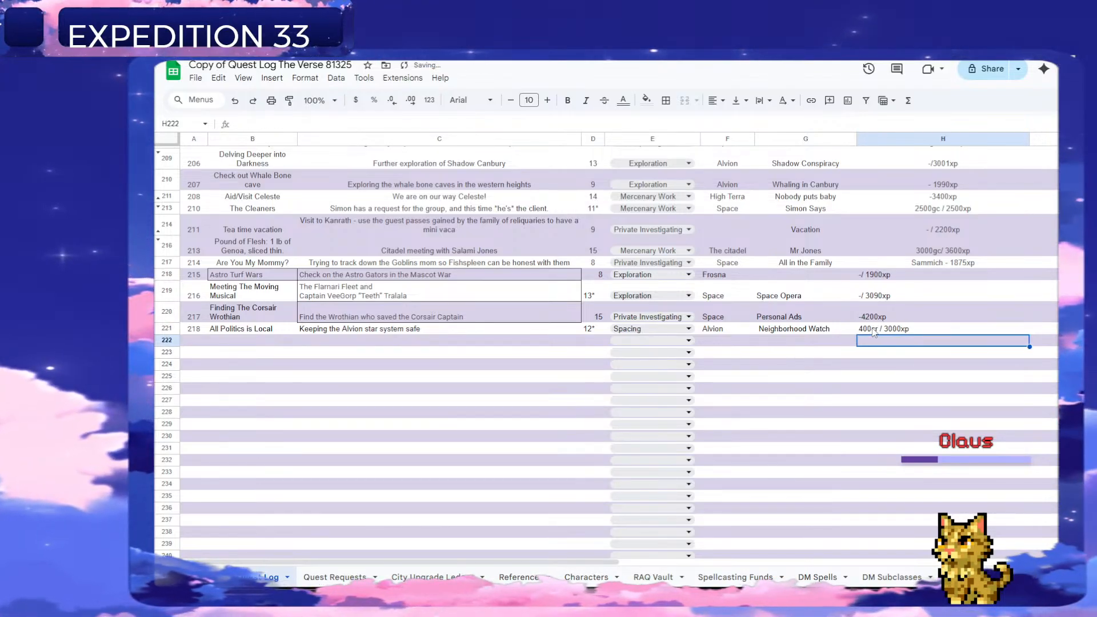
Enter quest number 219 in column A of the Quest Log's row 222.
left_click(196, 342)
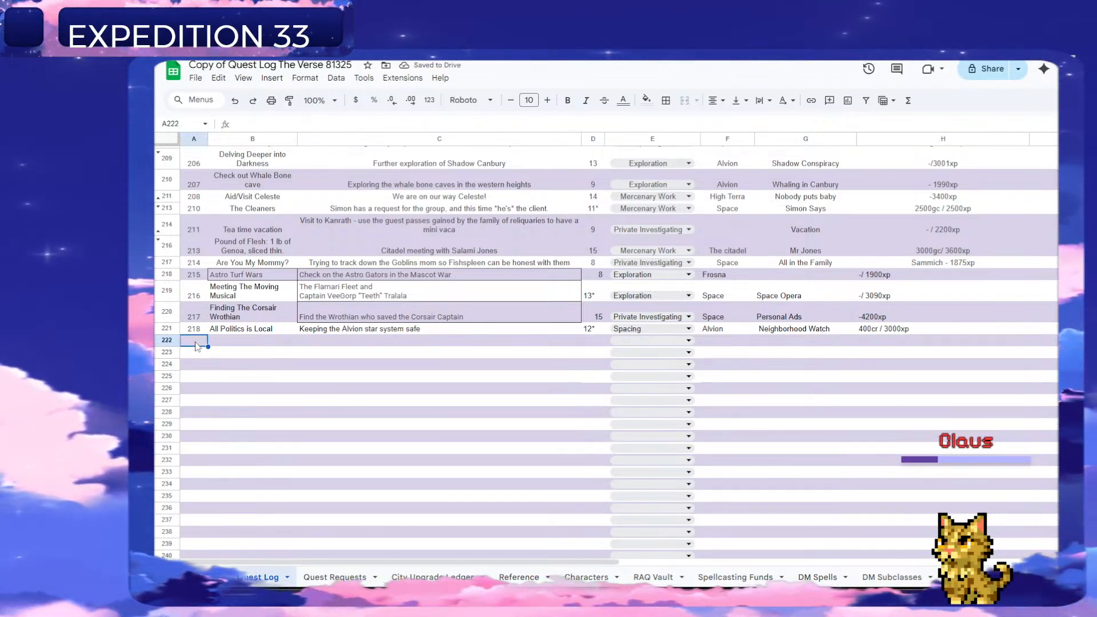
type("219")
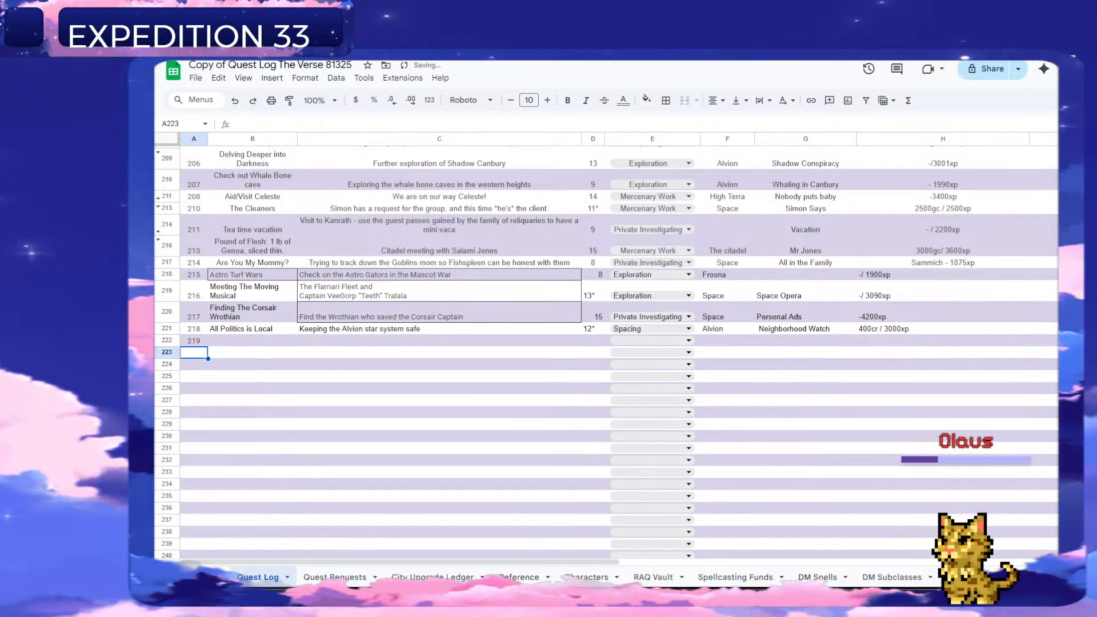
key("Return")
Delete the handled "All Politics is Local" request's row from the Quest Requests sheet.
left_click(336, 578)
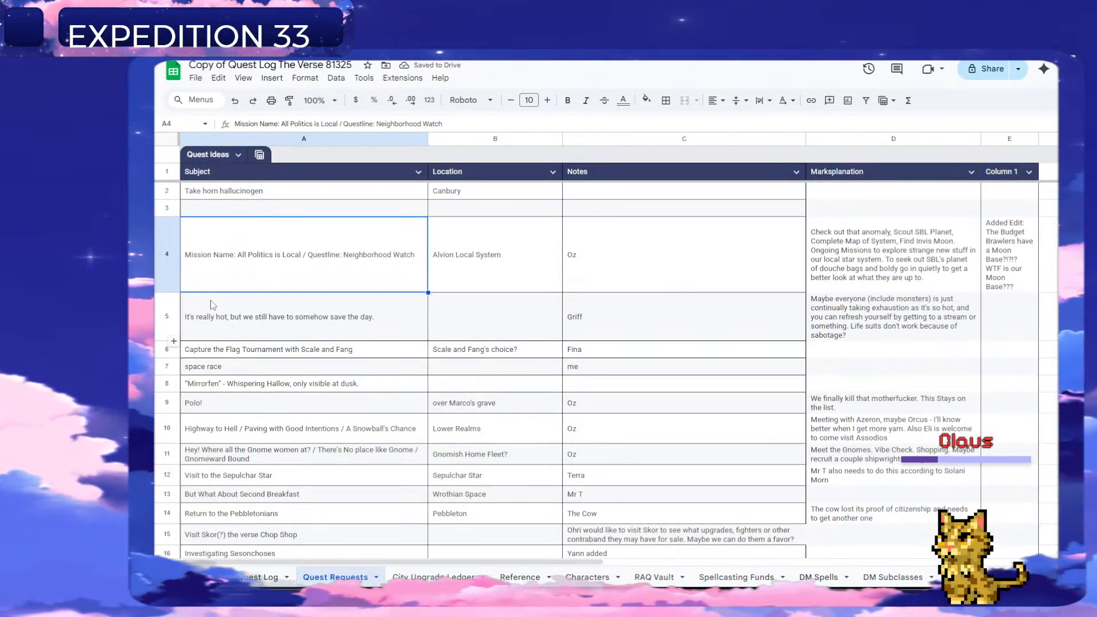
right_click(167, 256)
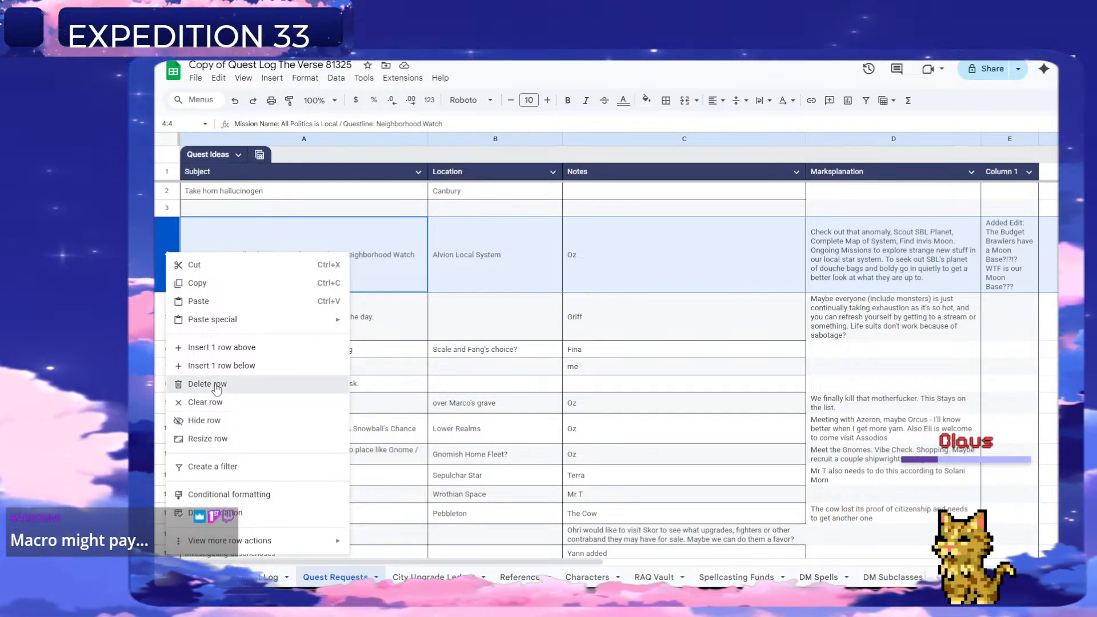
left_click(217, 384)
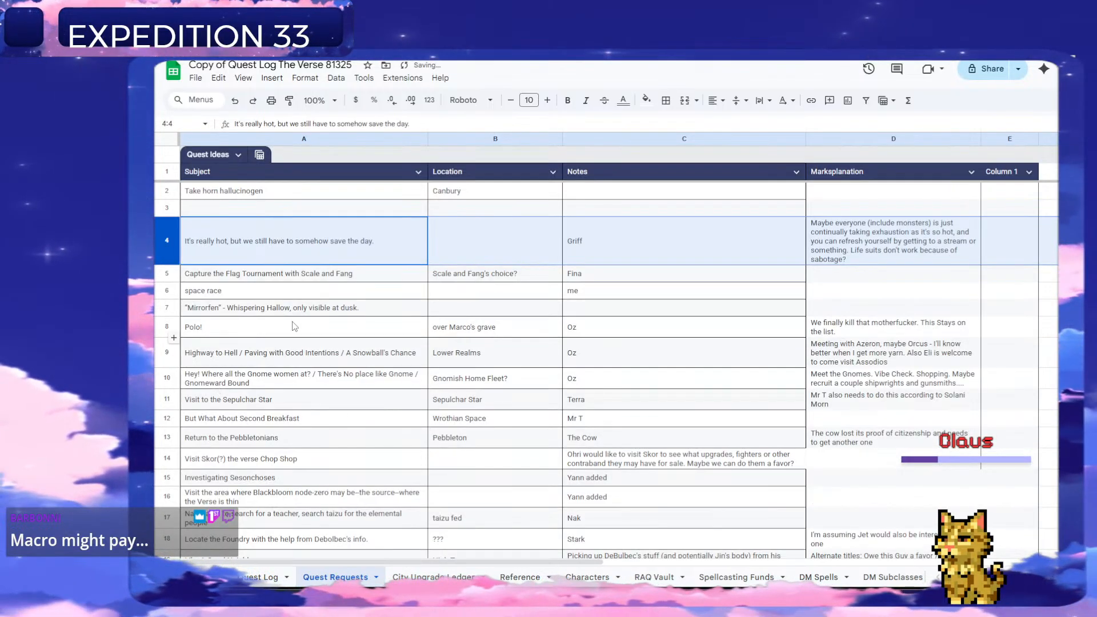
Copy the request "It's really hot, but we still have to somehow save the day." into quest 219's description in the Quest Log.
left_click(263, 251)
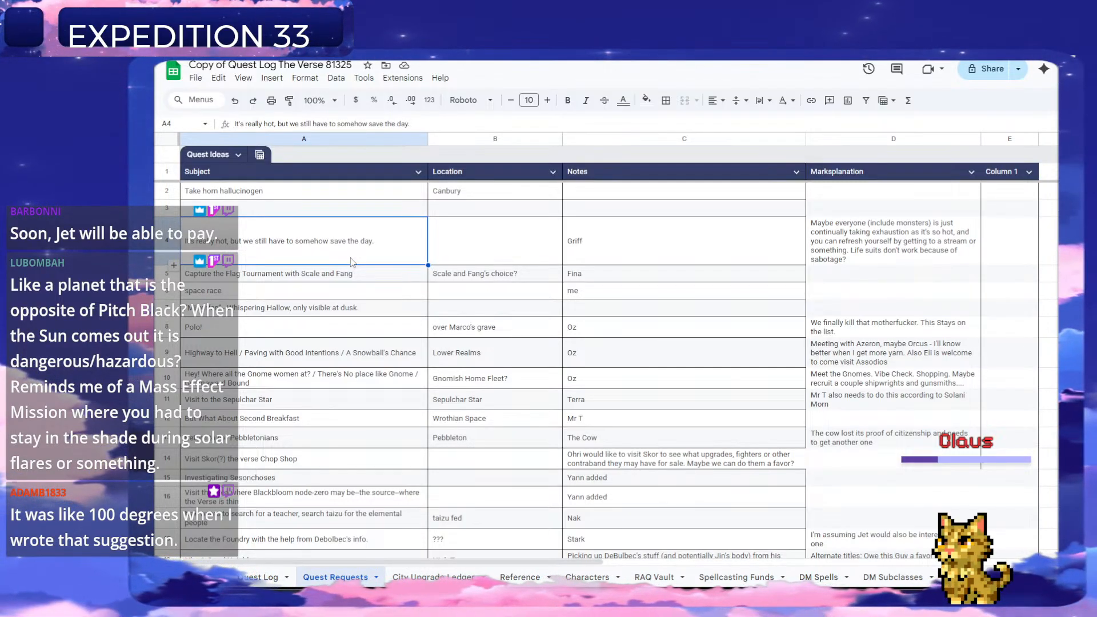
key("ctrl+c")
left_click(281, 584)
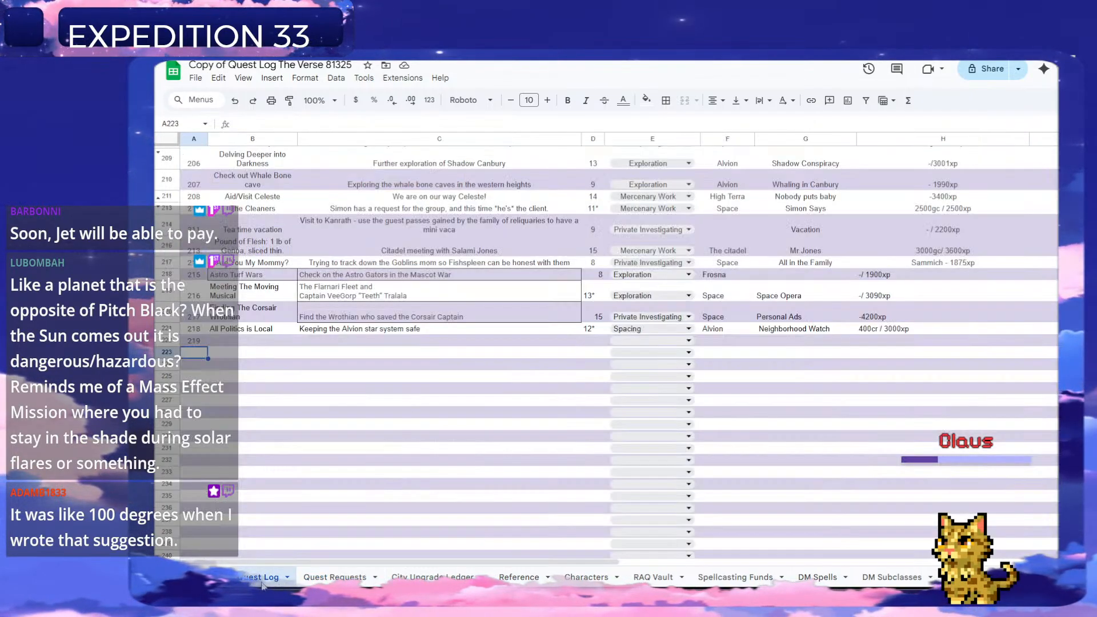
left_click(311, 340)
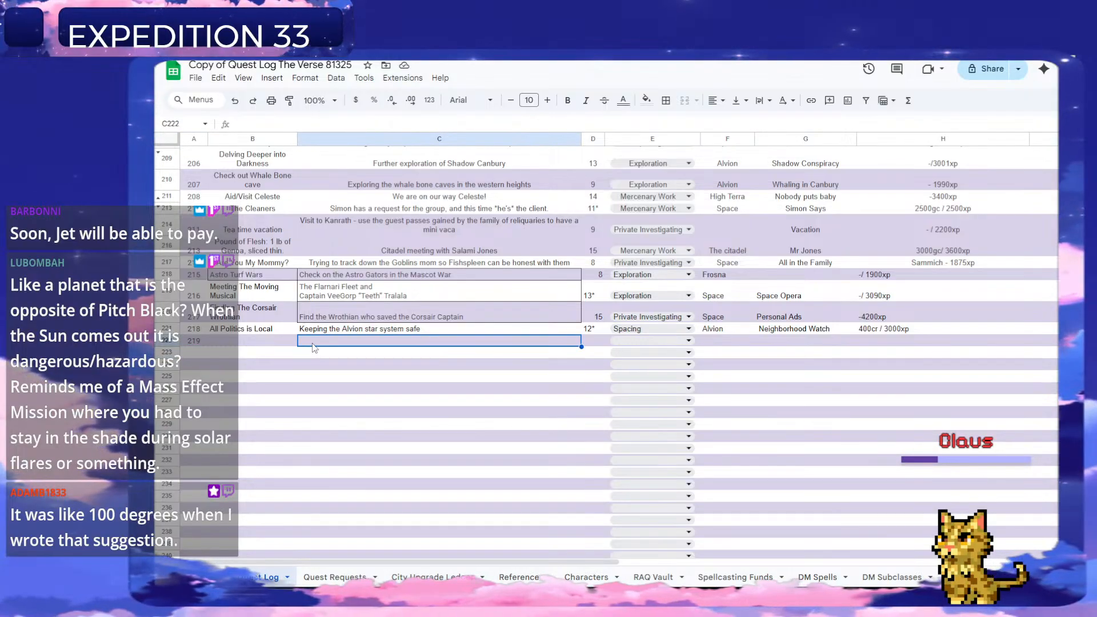
key("ctrl+v")
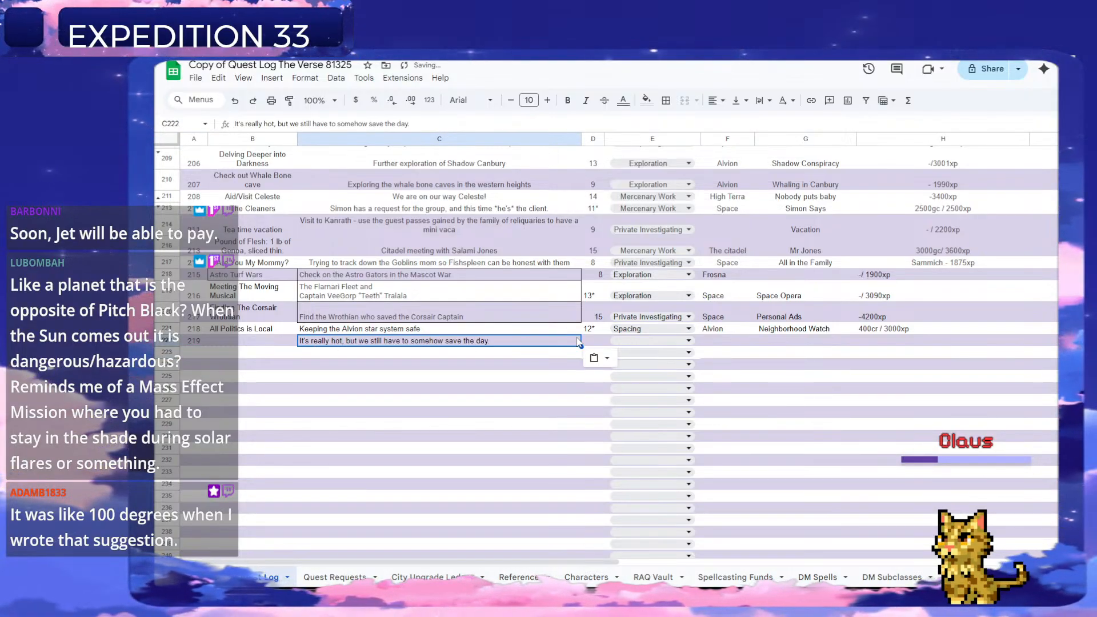
Check the character list on the Characters sheet, and enter the quest name "Star Explosion" for quest 219 in the Quest Log.
key("Left")
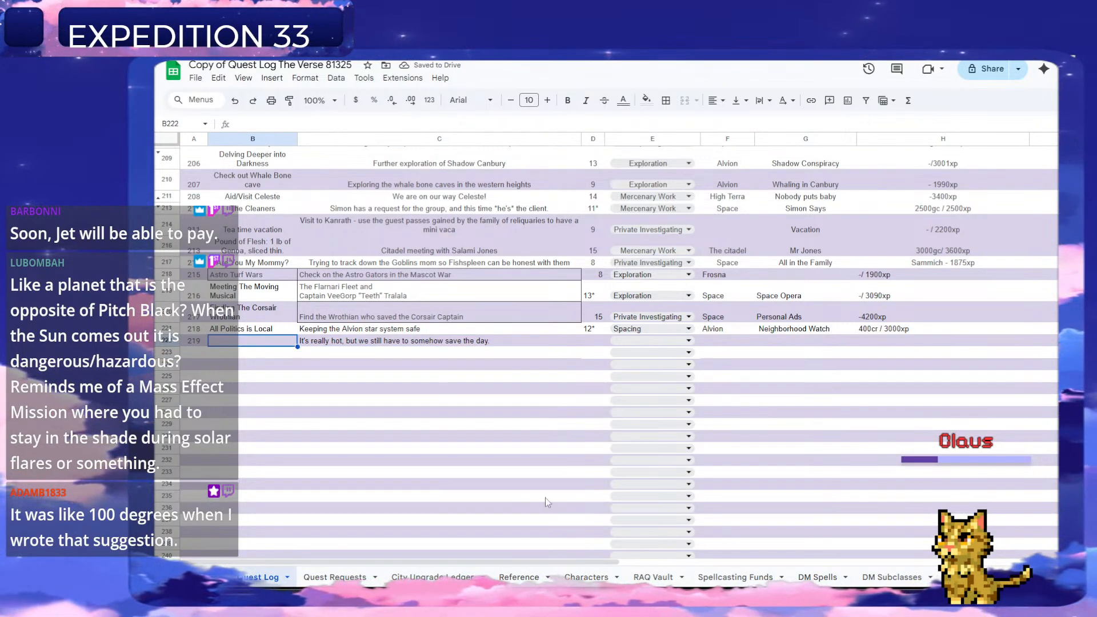
left_click(583, 578)
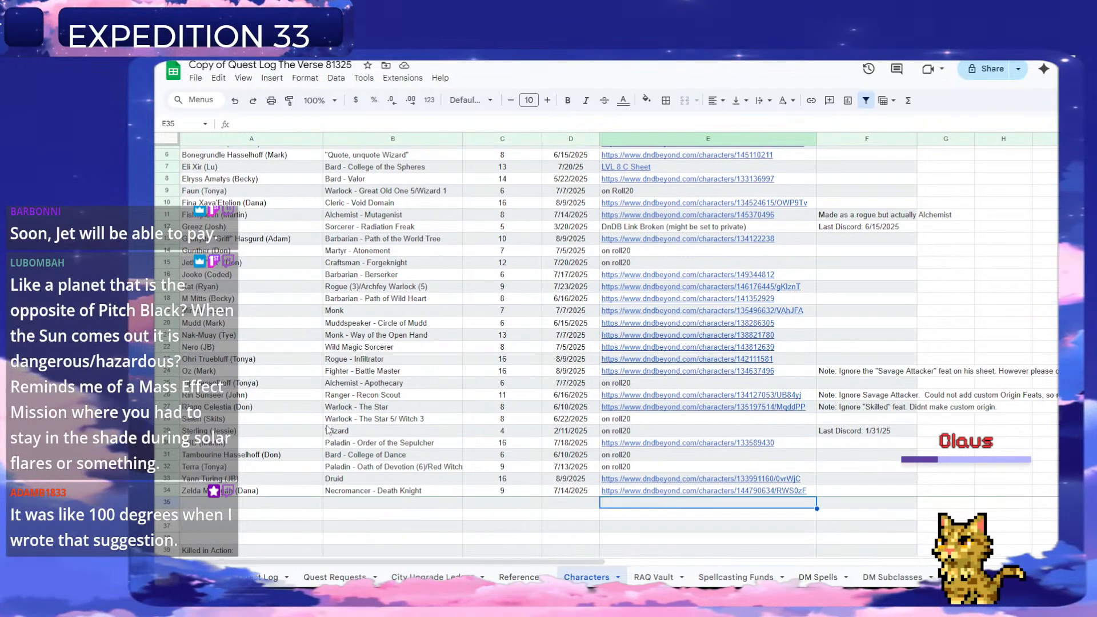
scroll(482, 466, "up", 3)
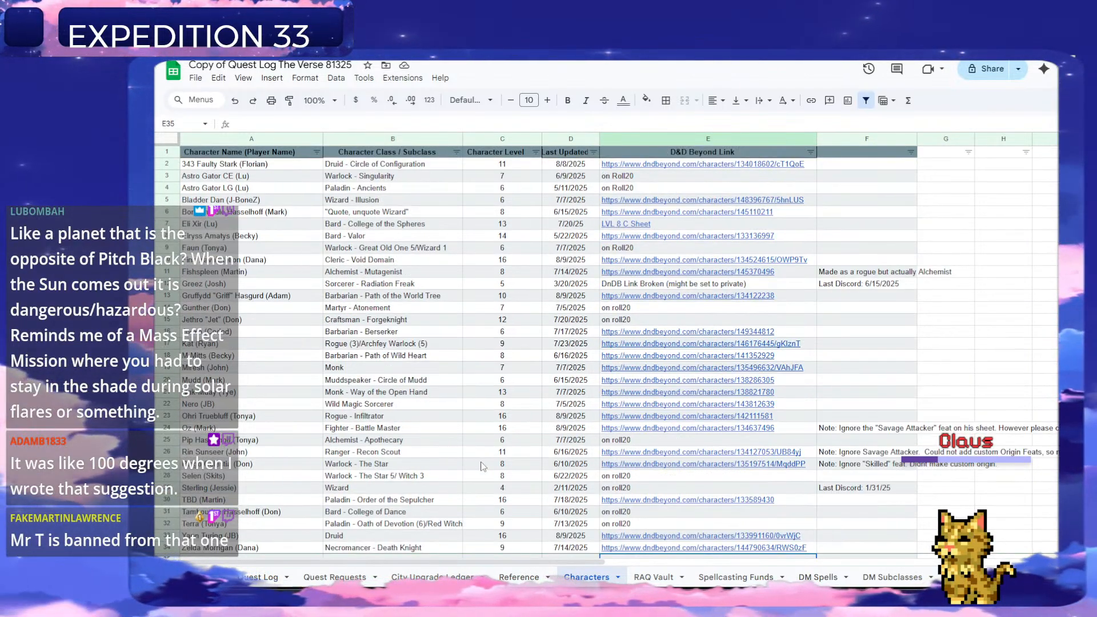
left_click(264, 578)
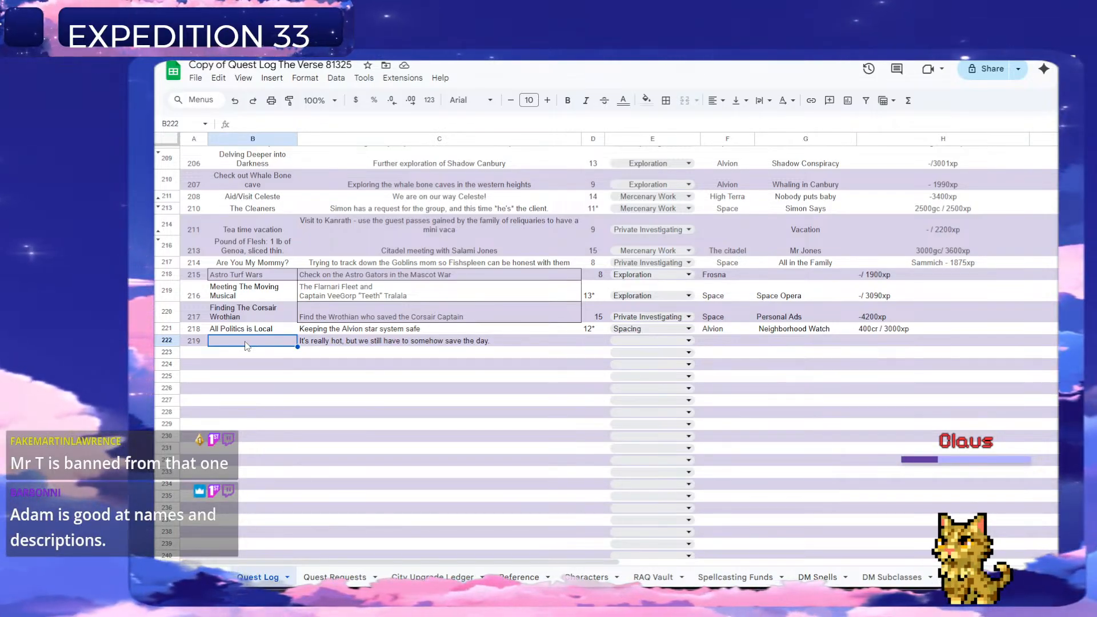
type("D")
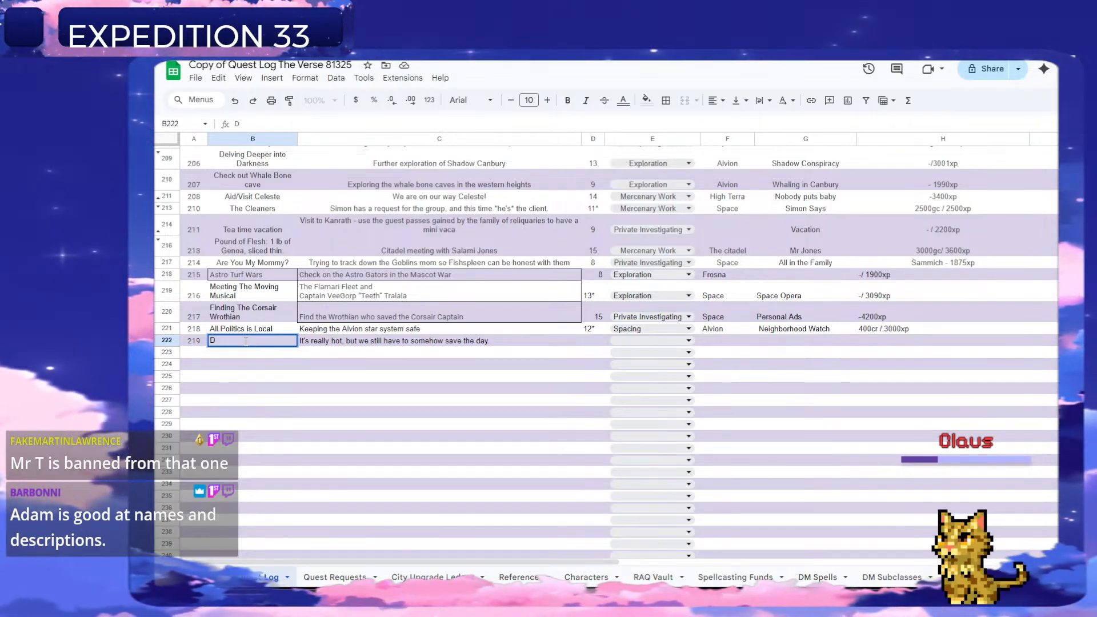
key("BackSpace")
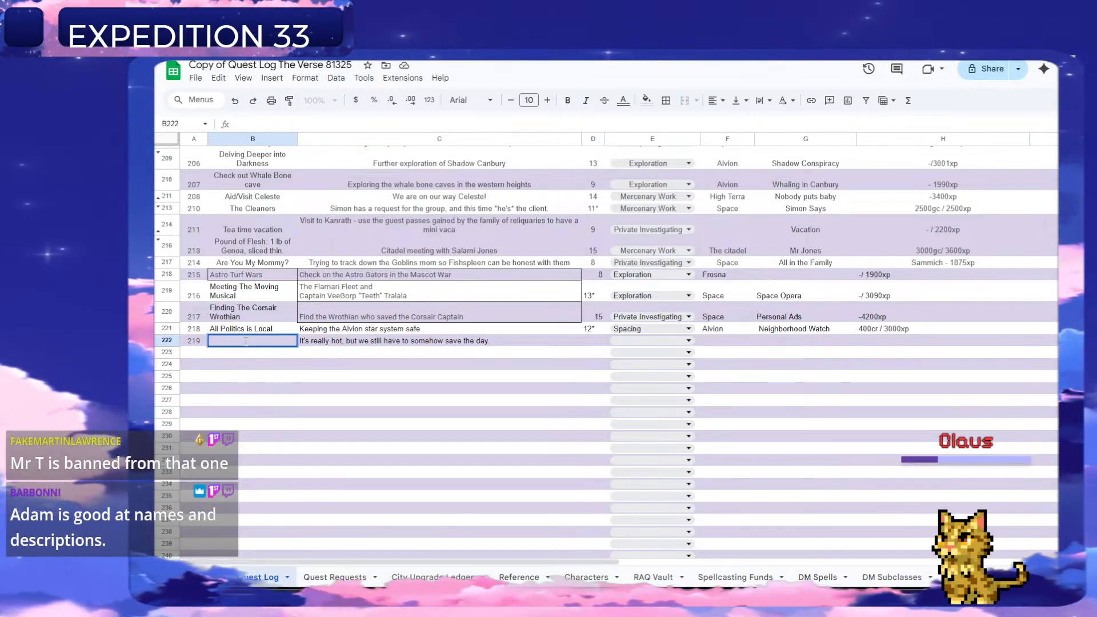
type("Star ")
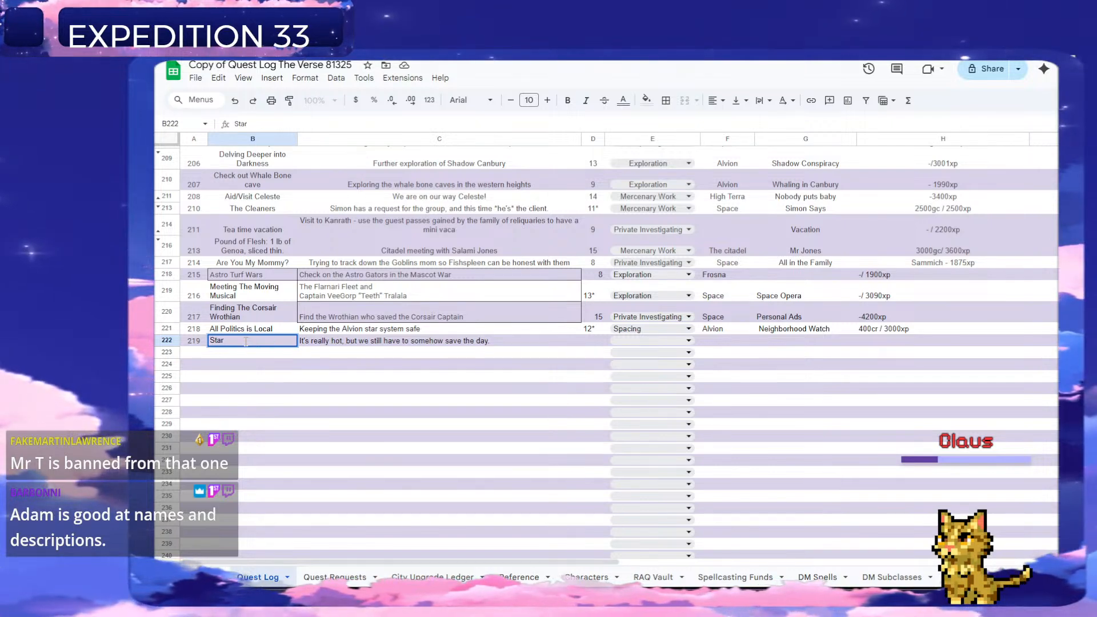
type("Explosion")
key("Return")
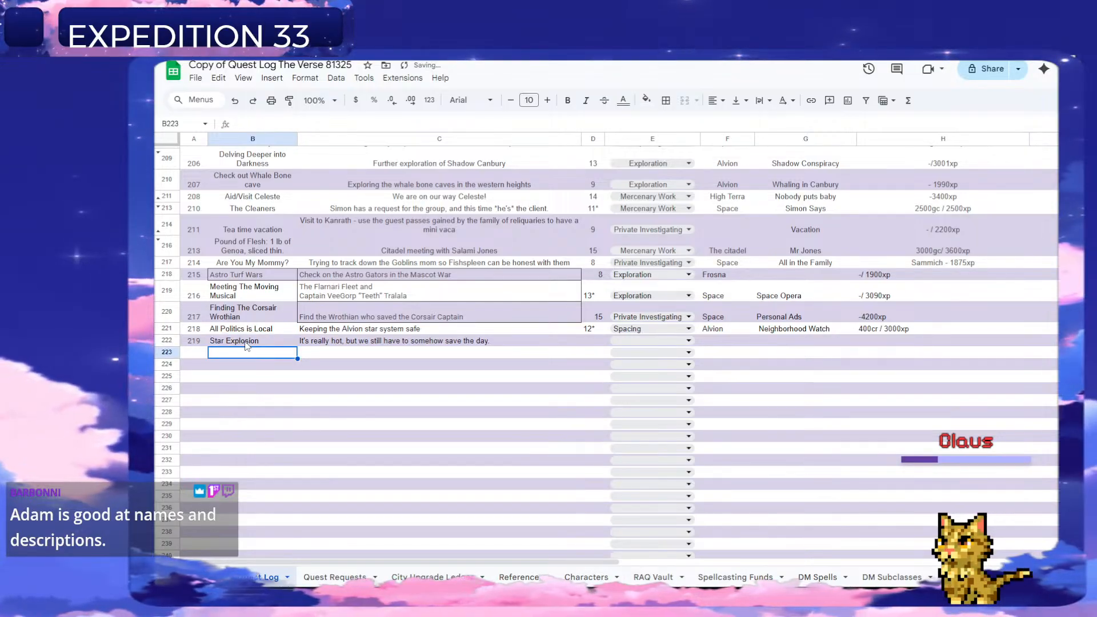
Set the level in column D to 12 for quest 219.
key("Up")
key("Right")
key("Right")
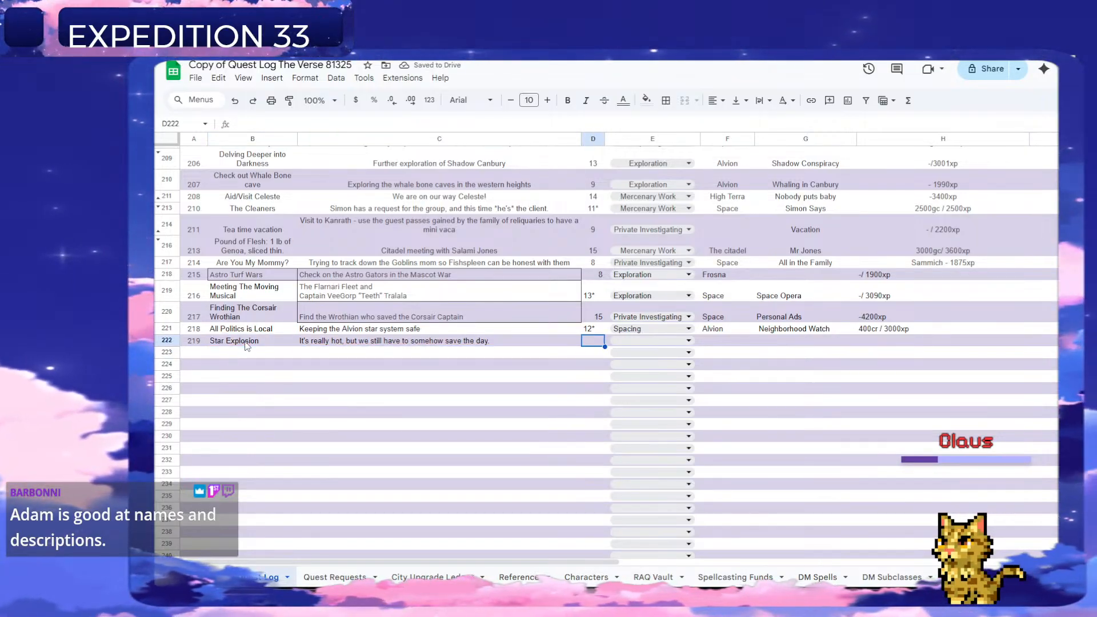
type("1")
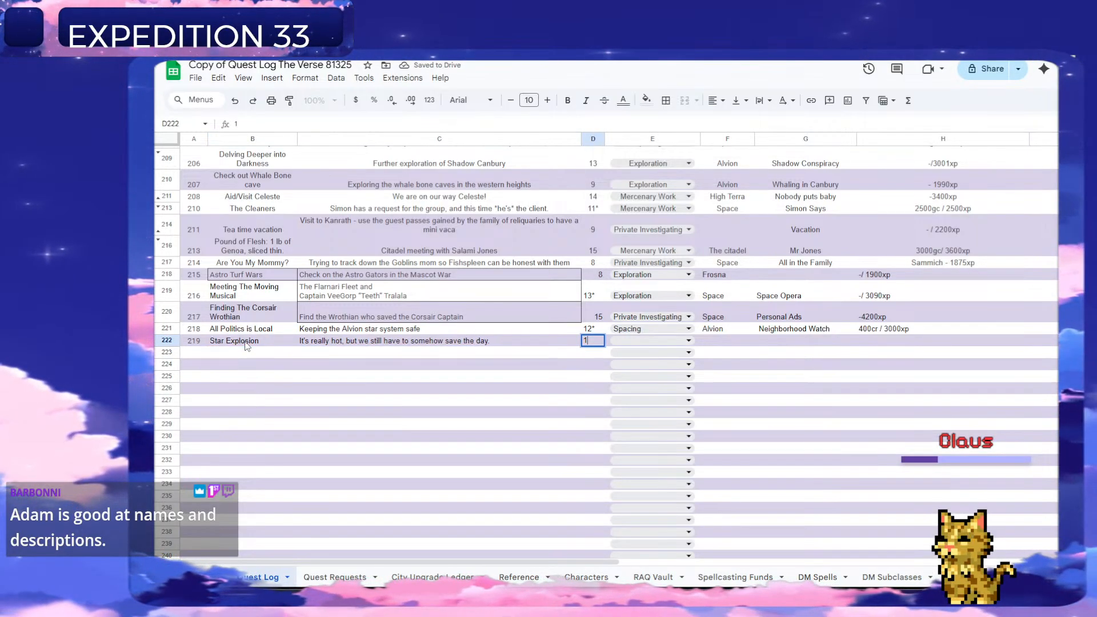
type("2")
key("Tab")
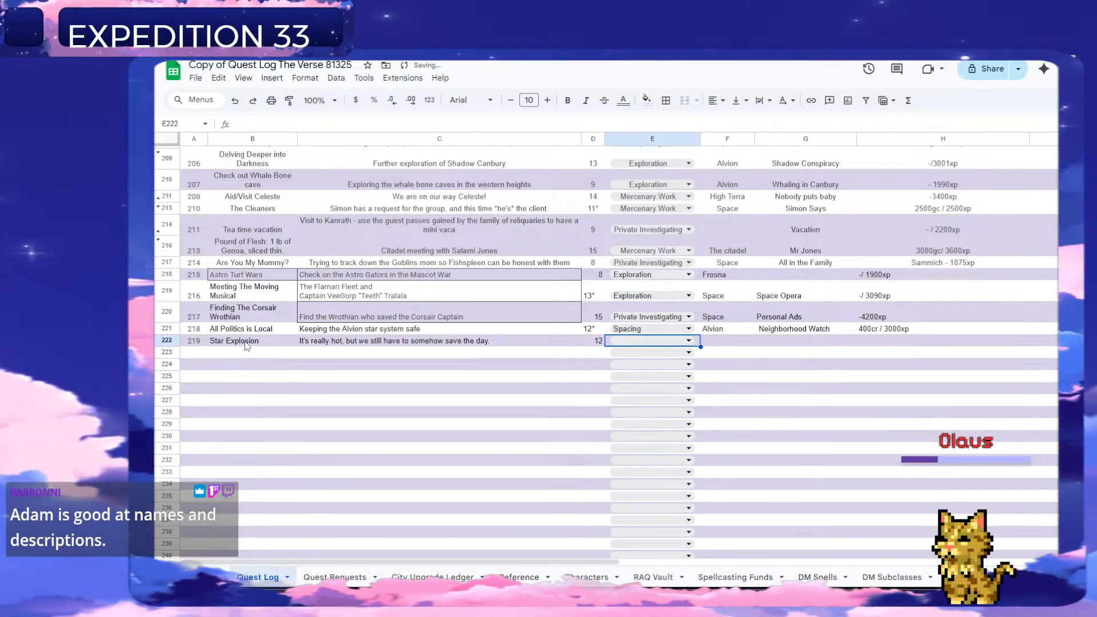
Set quest 219's type to Spacing and enter "Space" as its planet in column F.
left_click(652, 342)
left_click(626, 393)
left_click(726, 343)
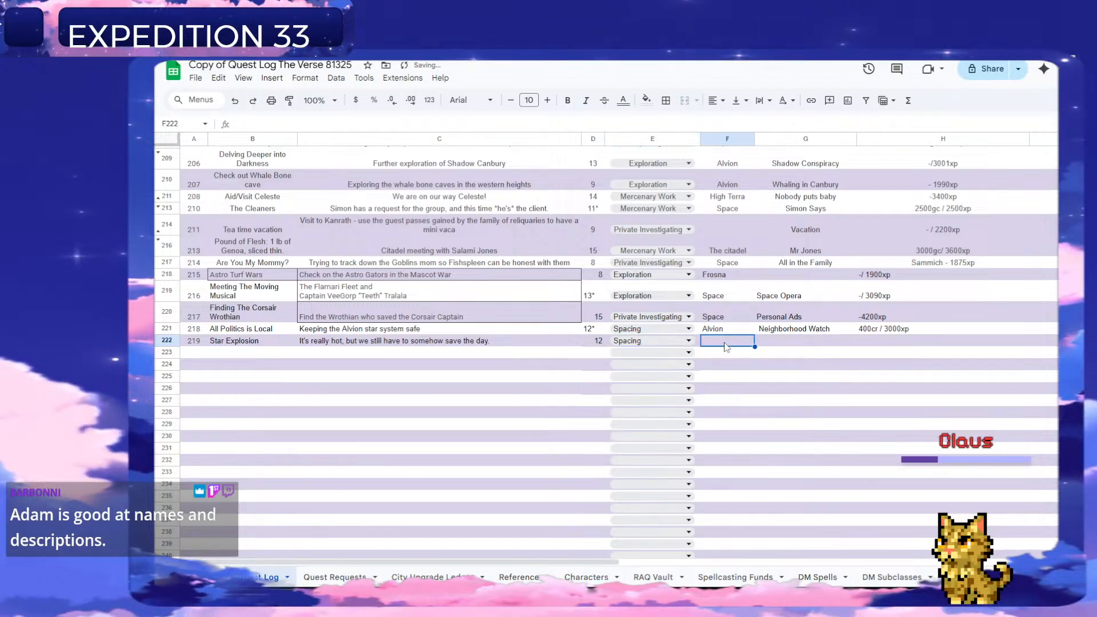
type("Space")
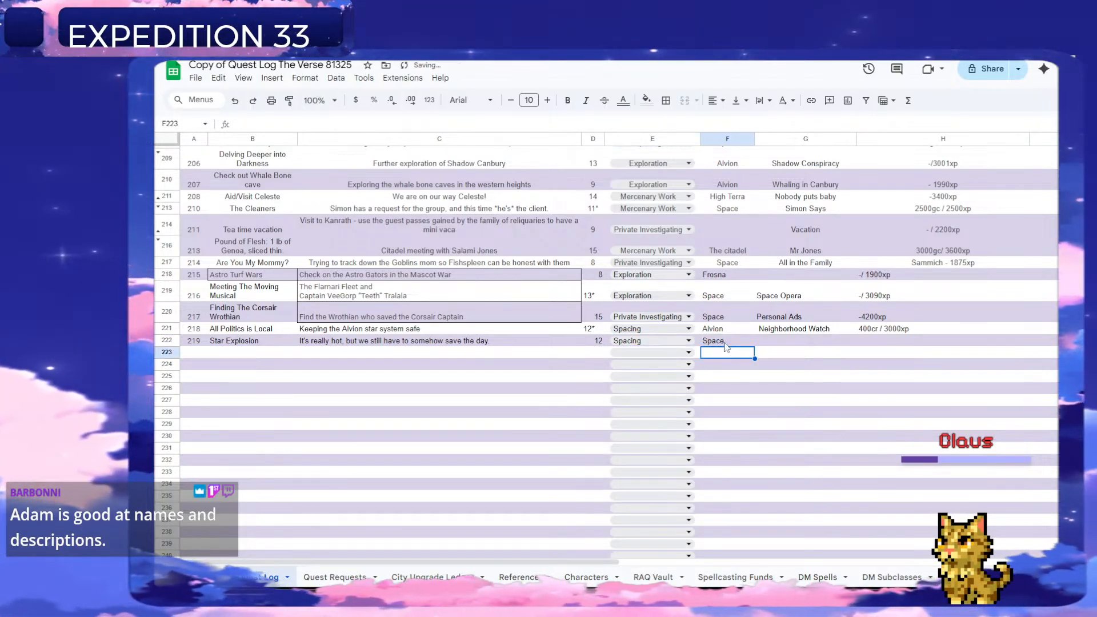
key("Return")
key("Right")
key("Up")
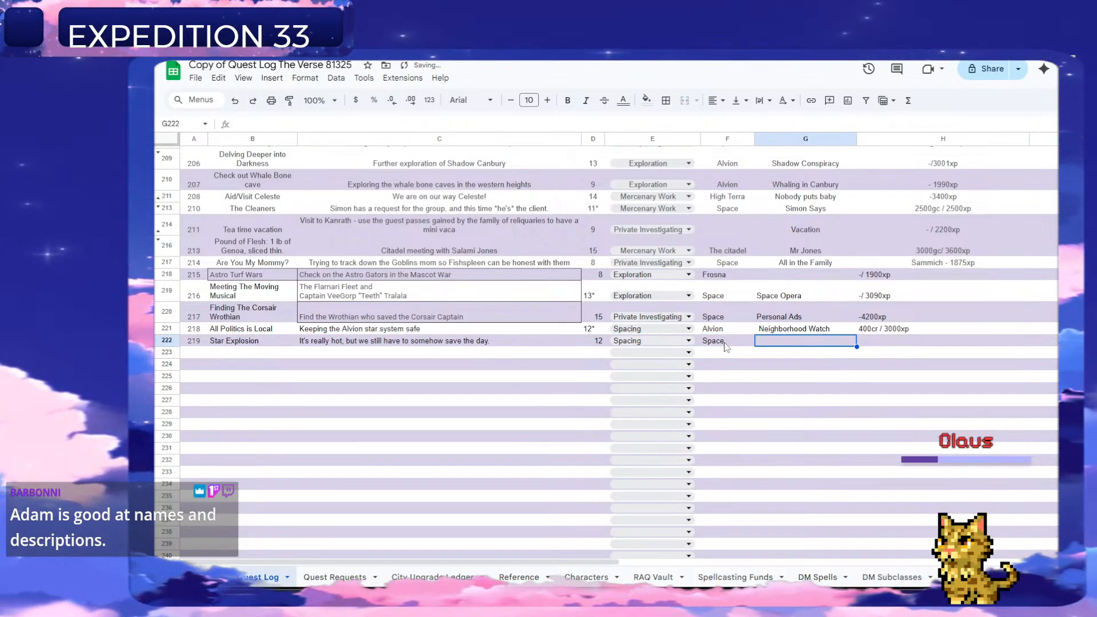
type("A")
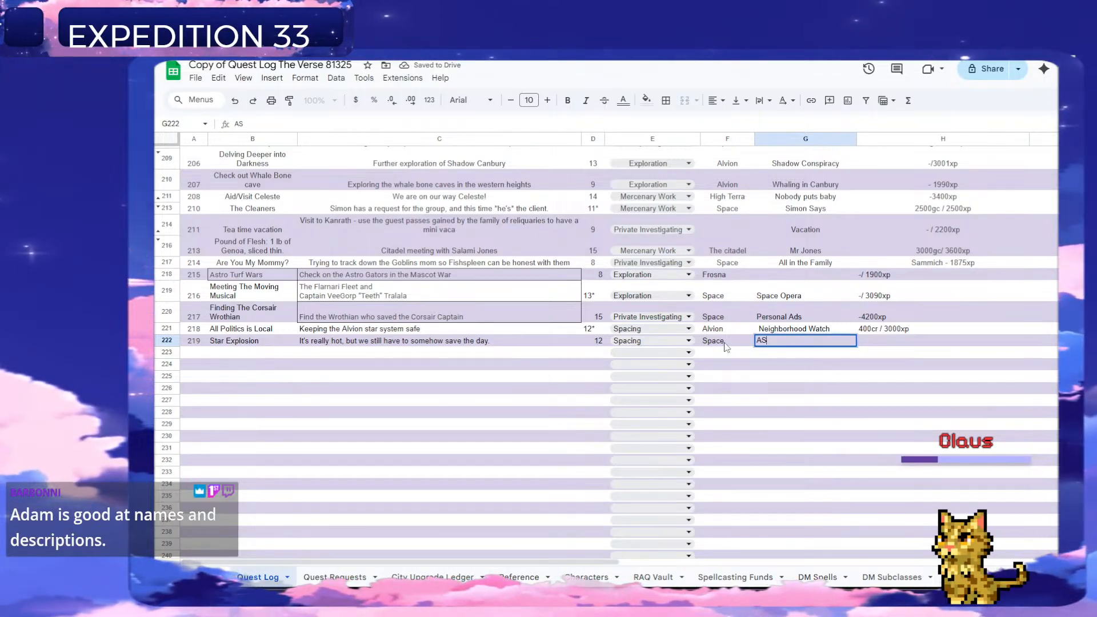
type("S")
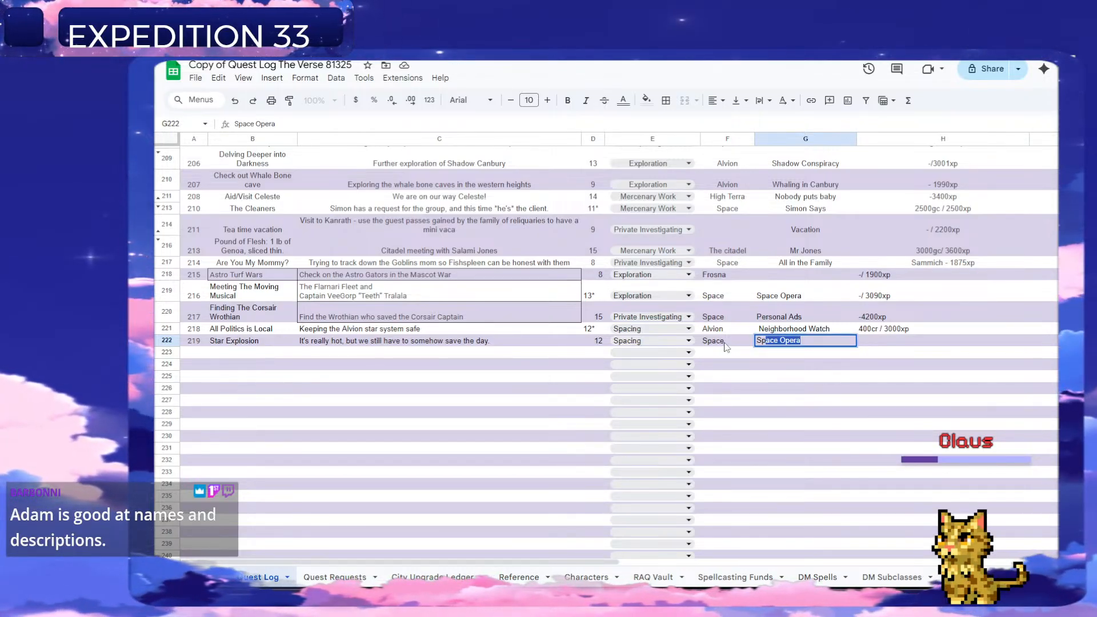
type("p")
key("BackSpace")
key("BackSpace")
key("BackSpace")
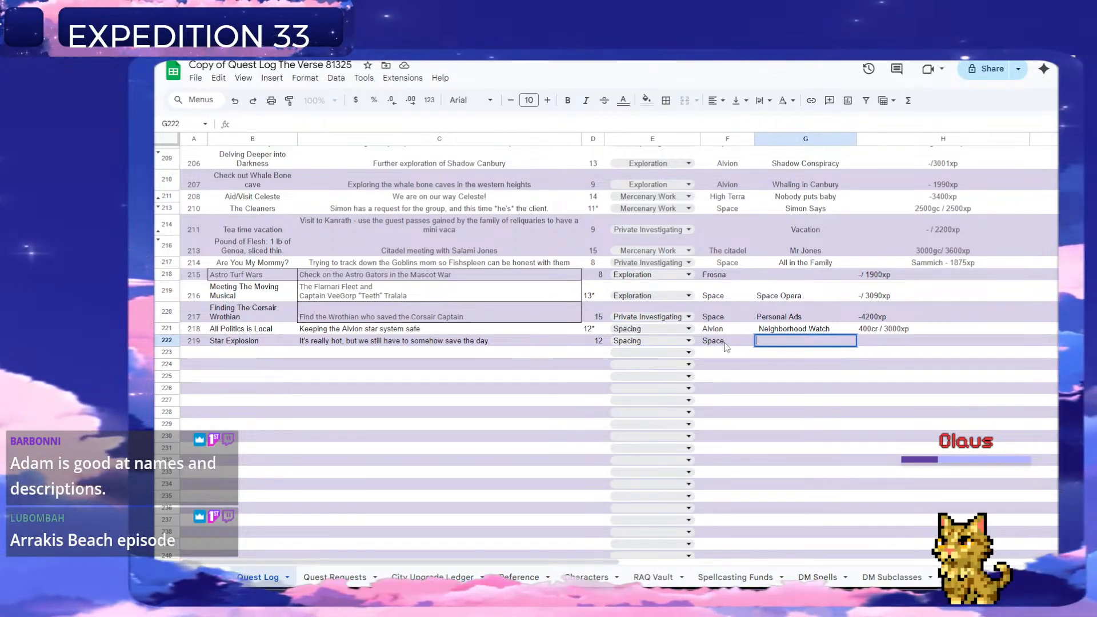
Review the existing quest line names in column G of the Quest Log for one that suits quest 219.
scroll(726, 348, "up", 20)
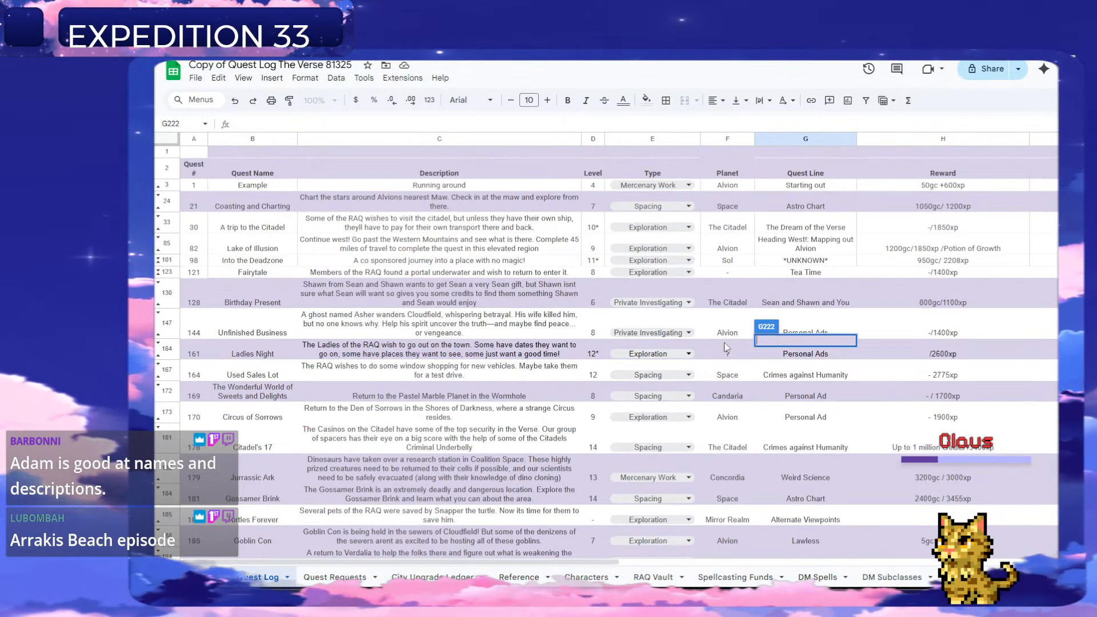
scroll(743, 354, "down", 1)
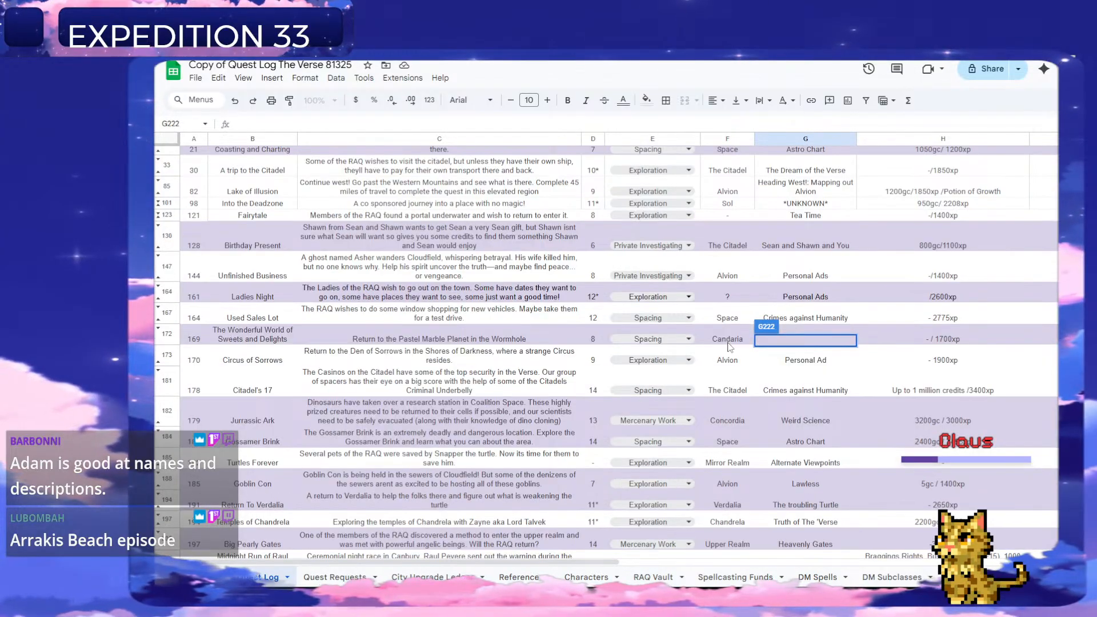
scroll(754, 358, "down", 2)
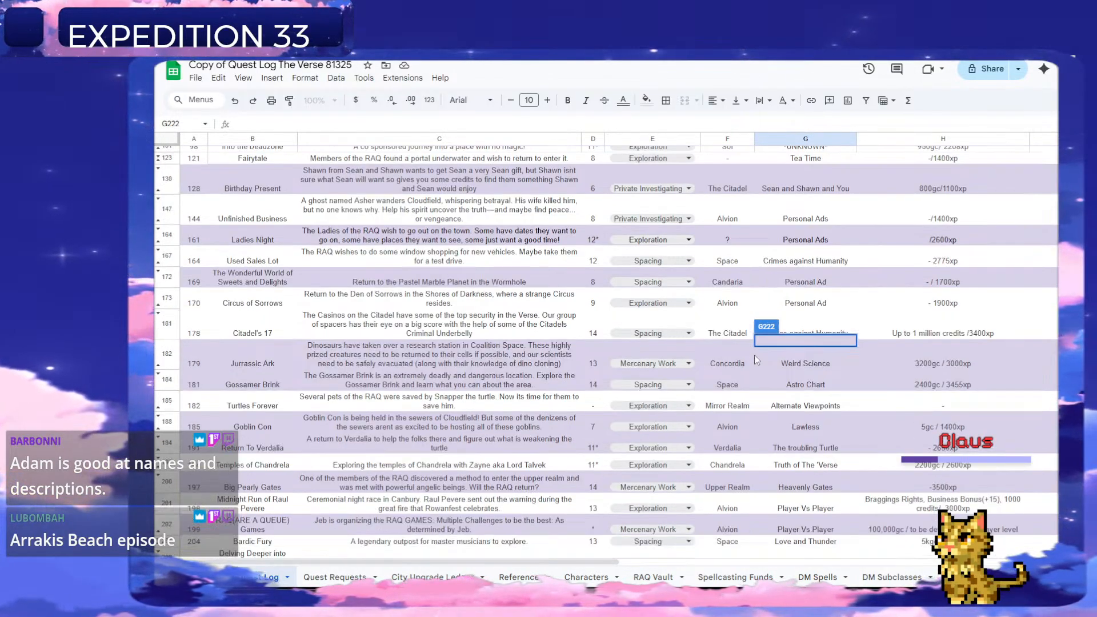
scroll(755, 358, "down", 1)
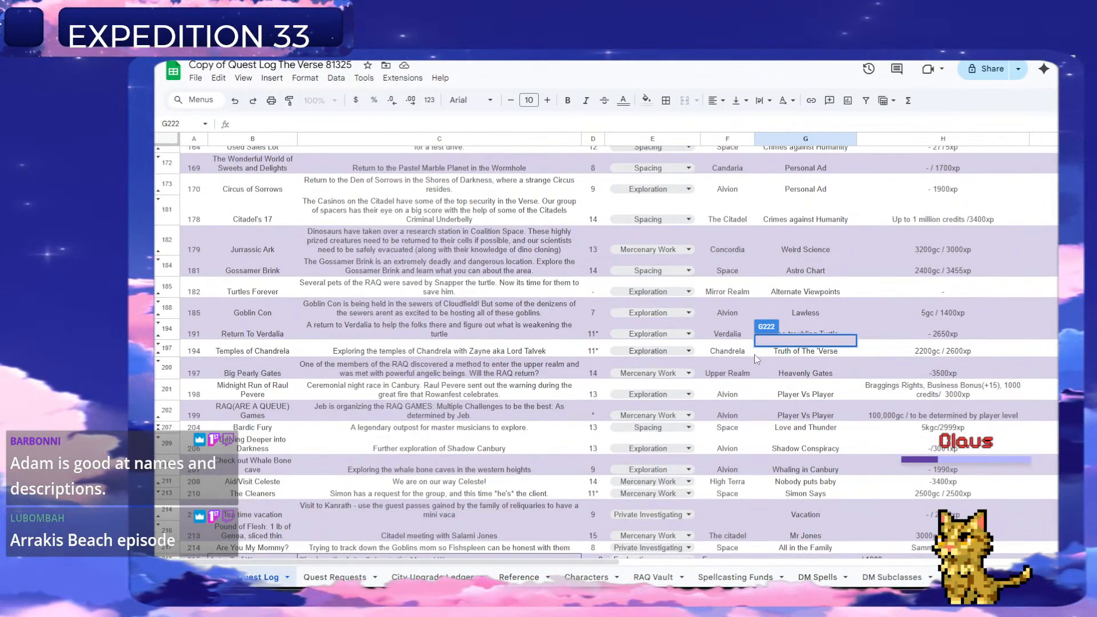
scroll(755, 357, "down", 1)
scroll(756, 359, "down", 4)
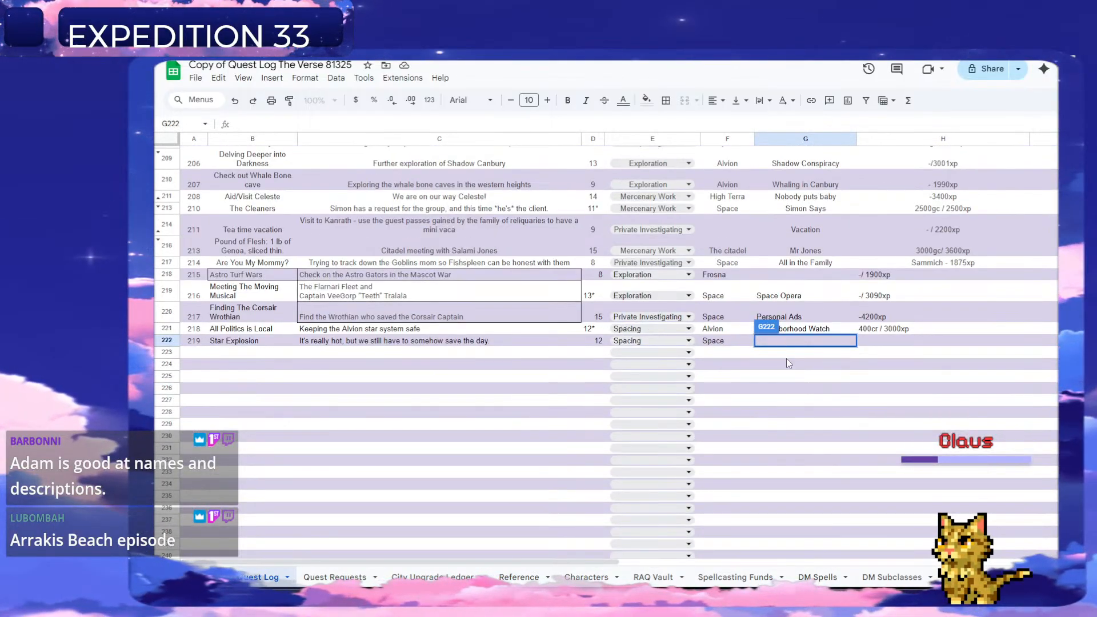
left_click(786, 356)
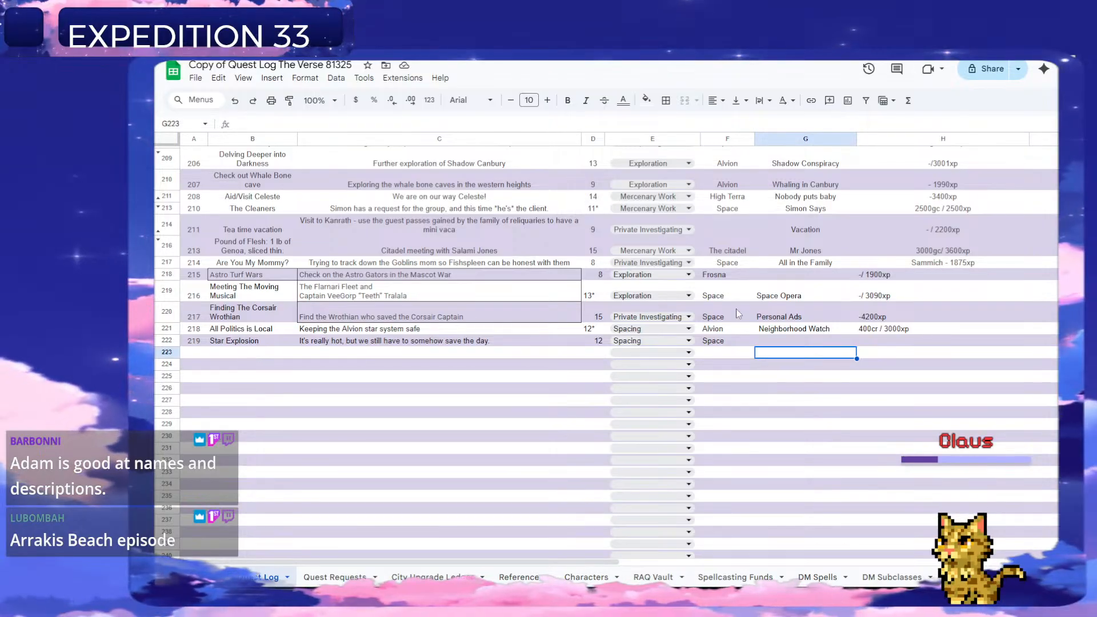
Enter the reward "2850cr/ 2950xp" in column H for quest 219.
left_click(911, 343)
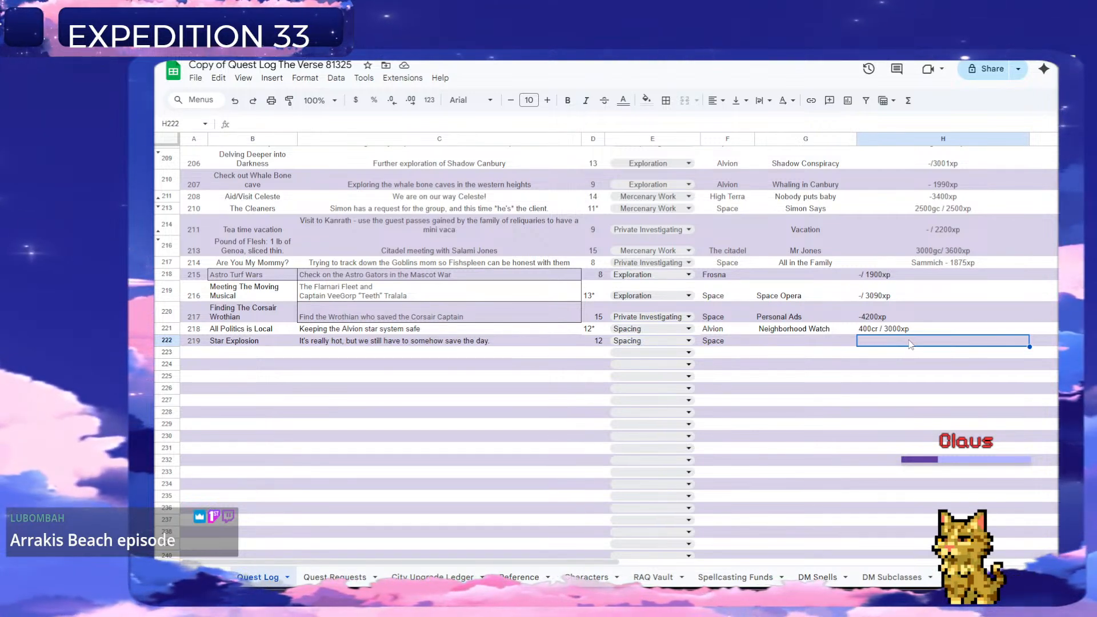
type("2850")
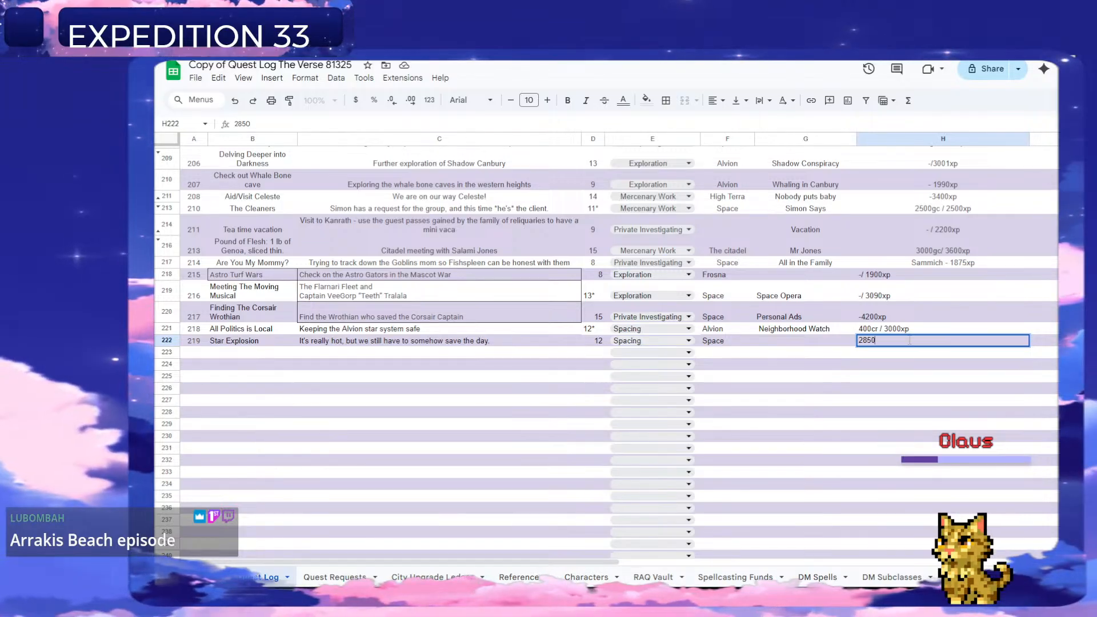
type("cr/")
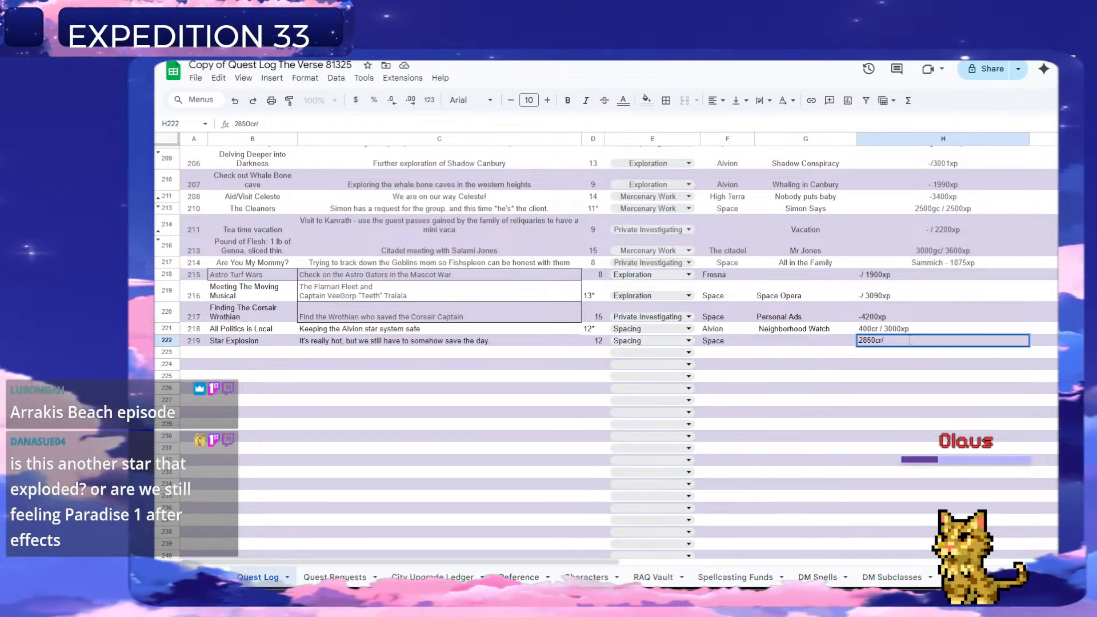
type("2950x")
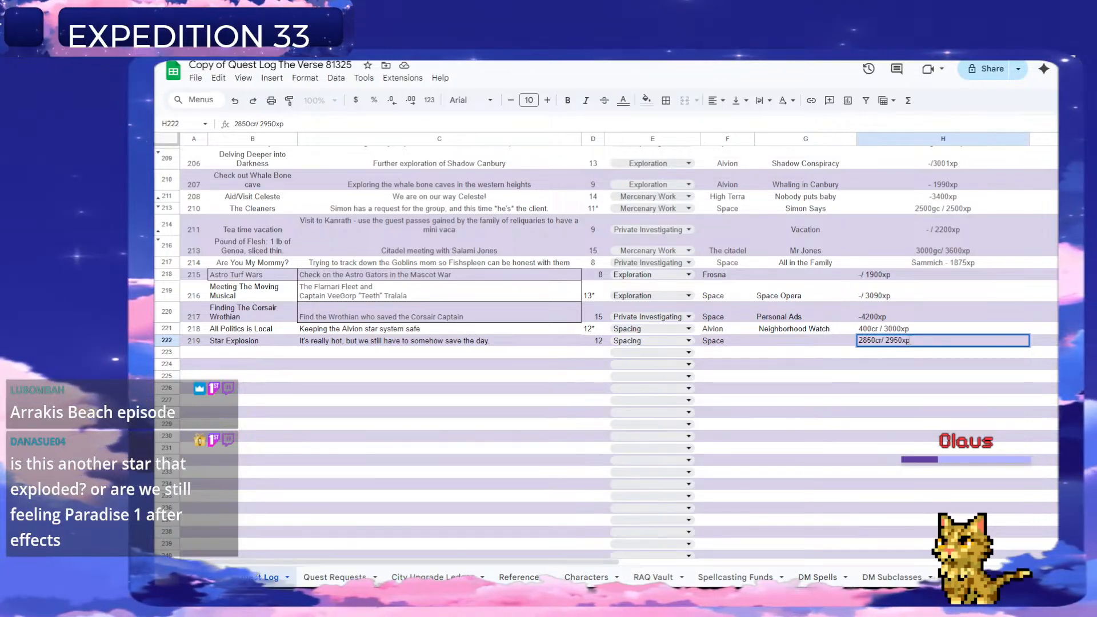
type("p")
key("Return")
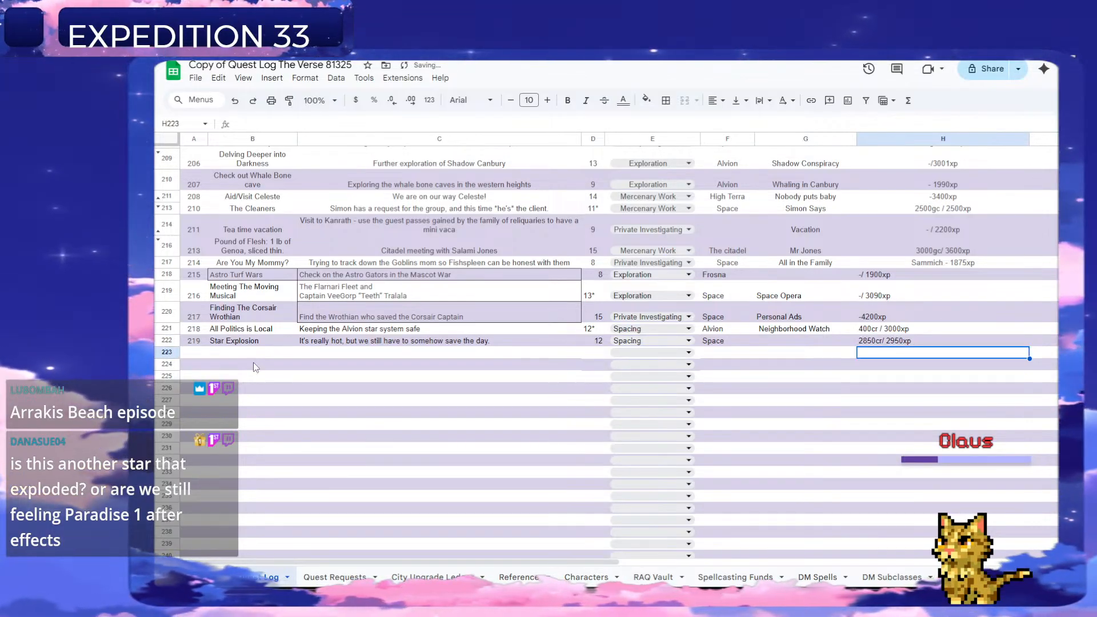
Delete the "It's really hot, but we still have to somehow save the day." row from the Quest Requests sheet.
left_click(333, 578)
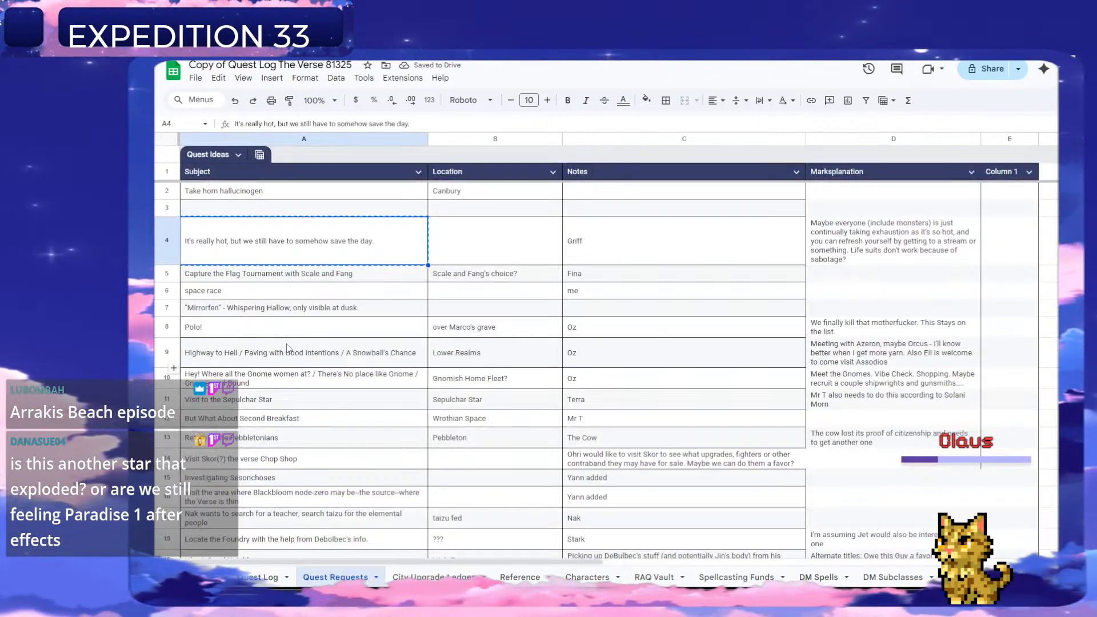
right_click(169, 242)
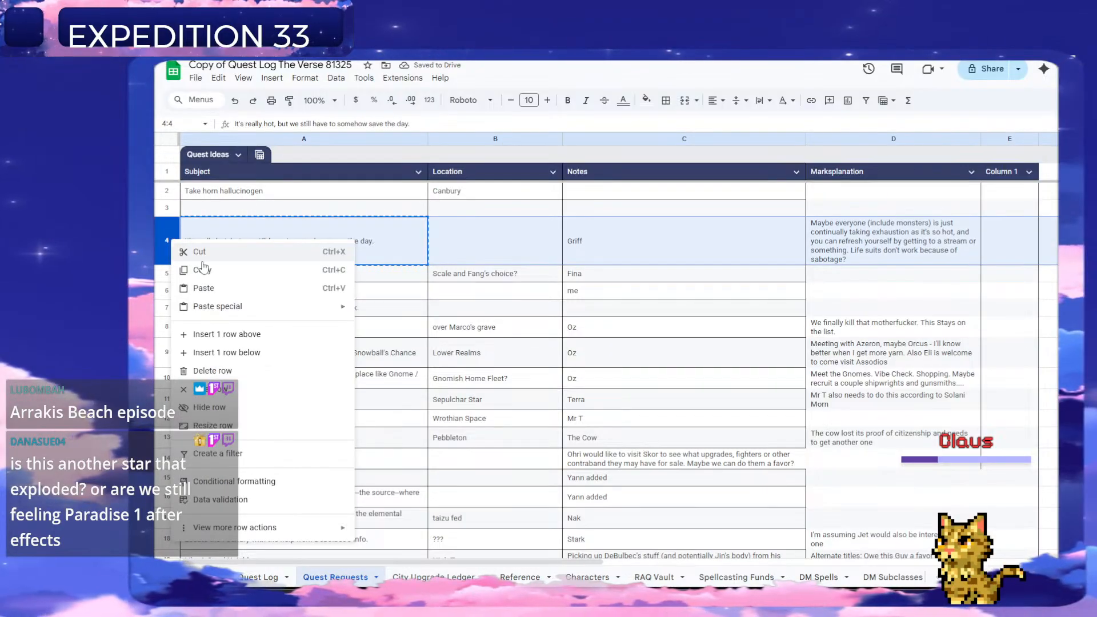
left_click(228, 373)
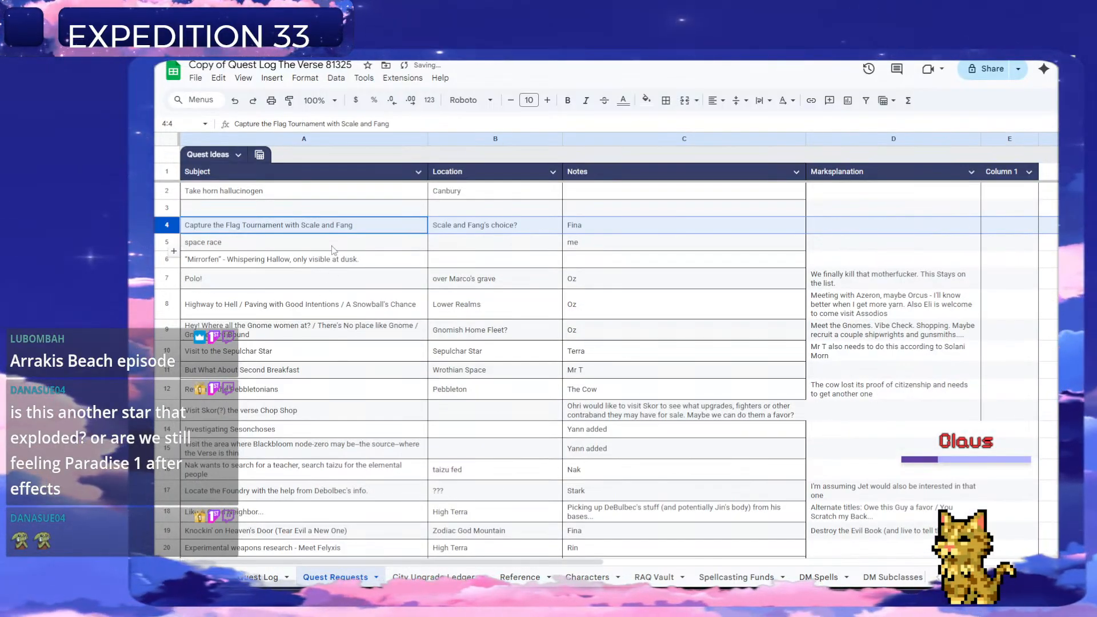
Copy the "Capture the Flag Tournament with Scale and Fang" request and number a new Quest Log entry 220 in row 223.
left_click(270, 228)
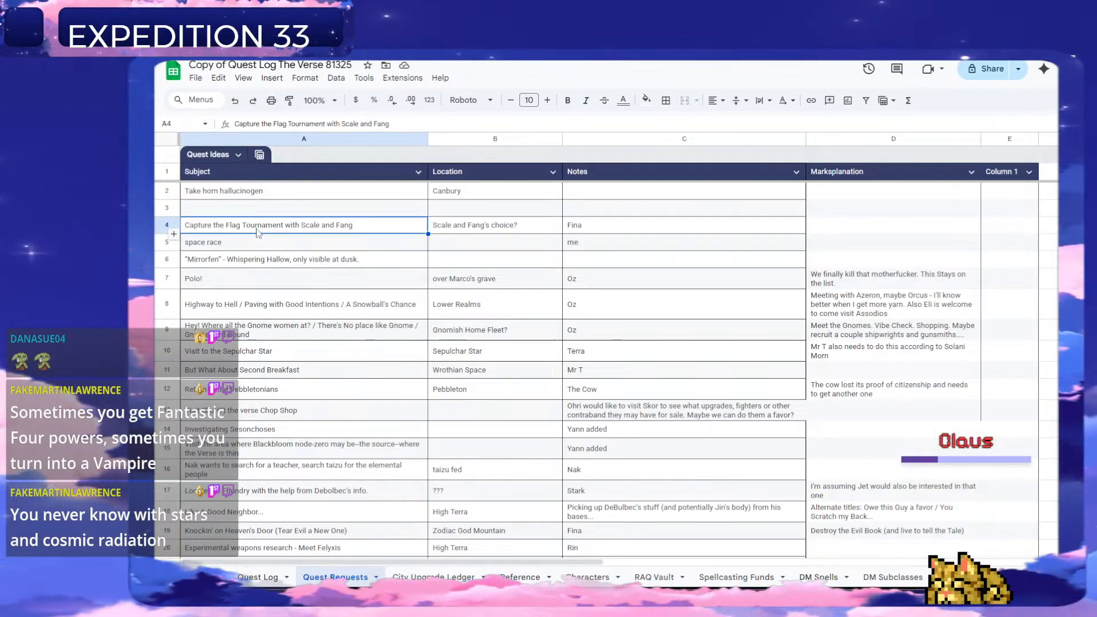
left_click(273, 581)
left_click(201, 354)
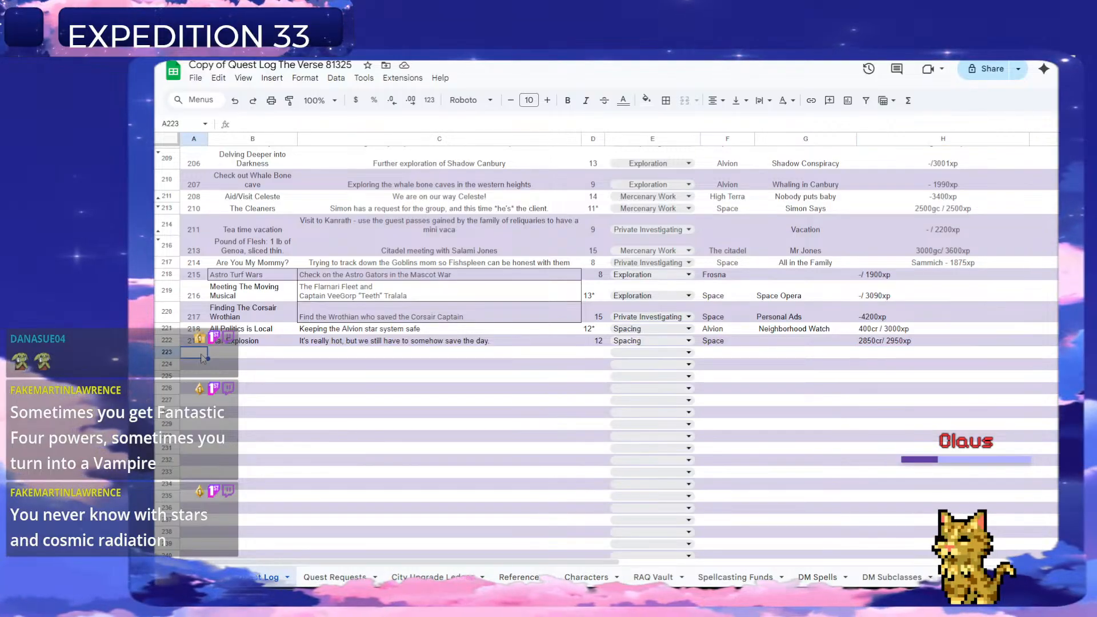
type("20")
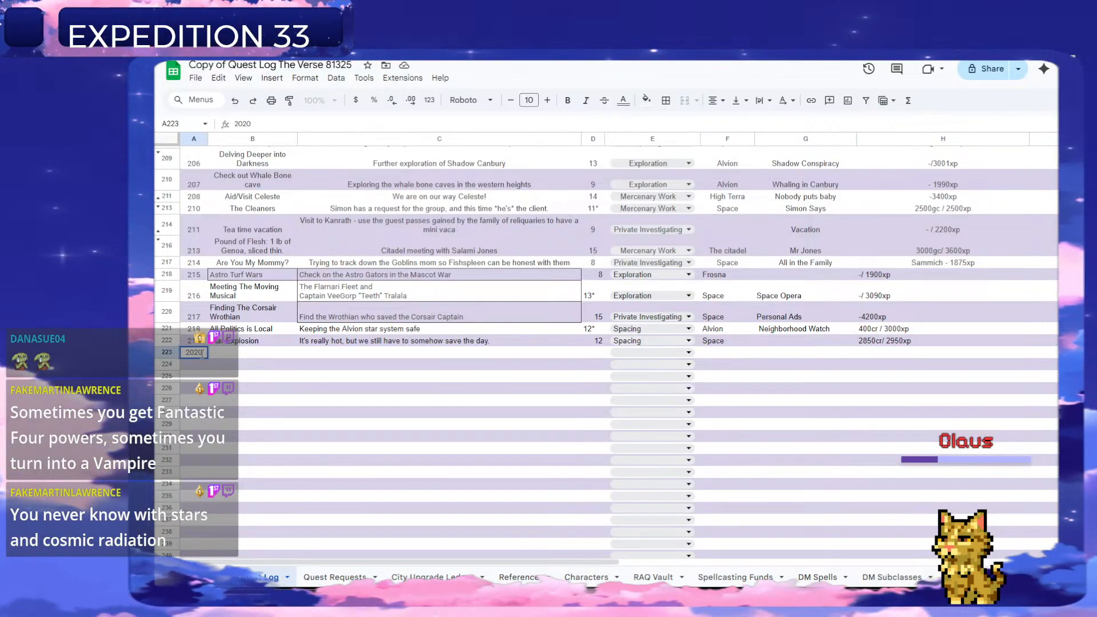
key("BackSpace")
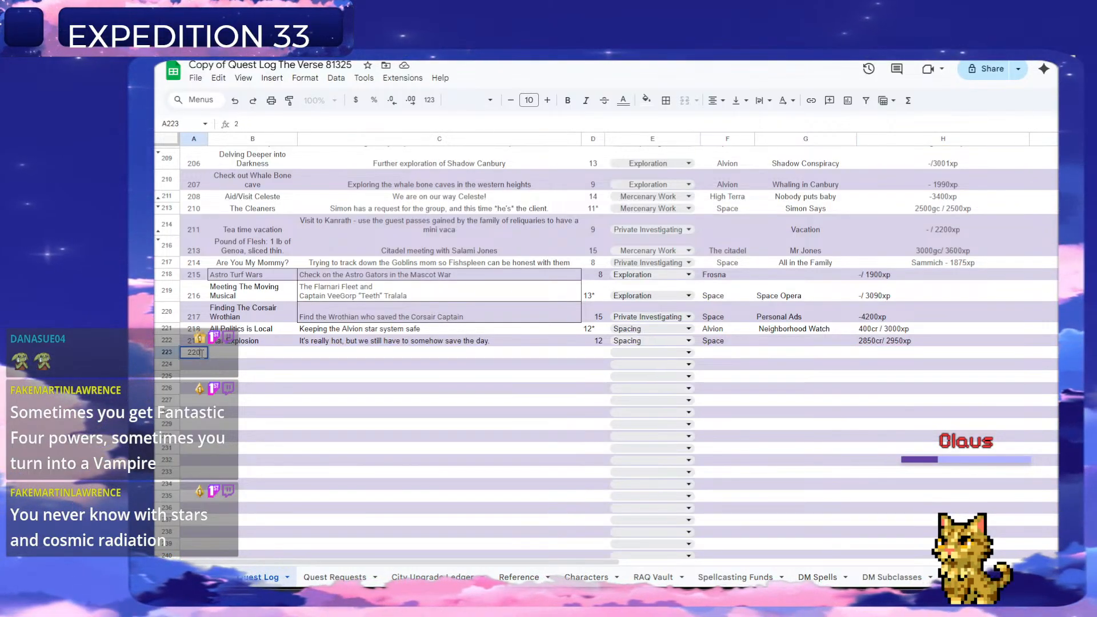
type("20")
key("Tab")
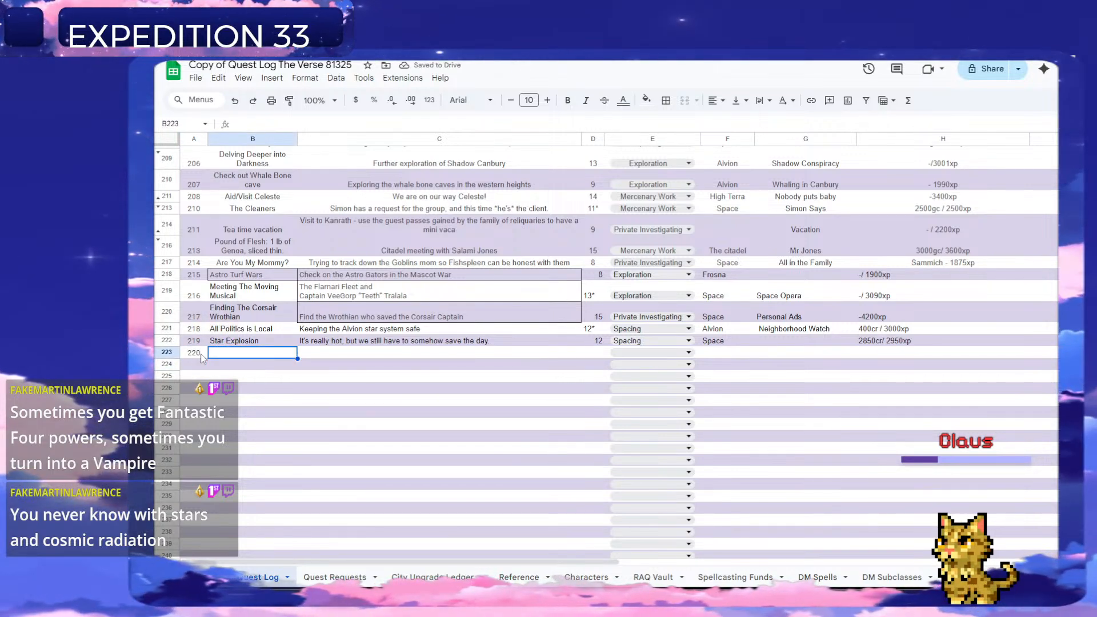
Title quest 220 "Tournament of Fangs" and paste the copied request text as its description.
type("Tour")
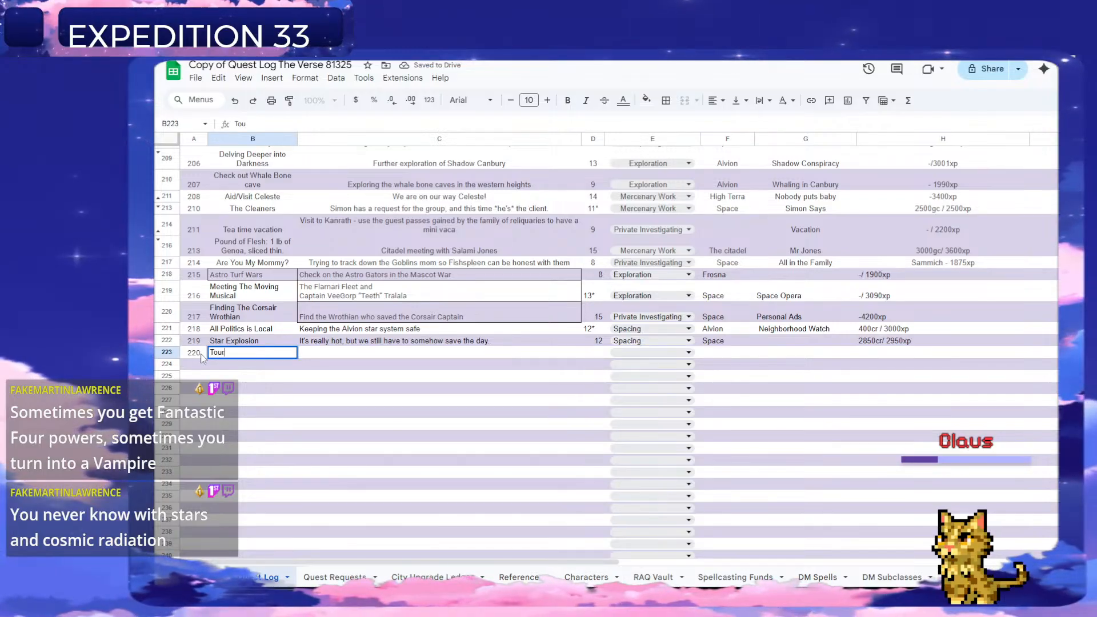
type("nament of Pow")
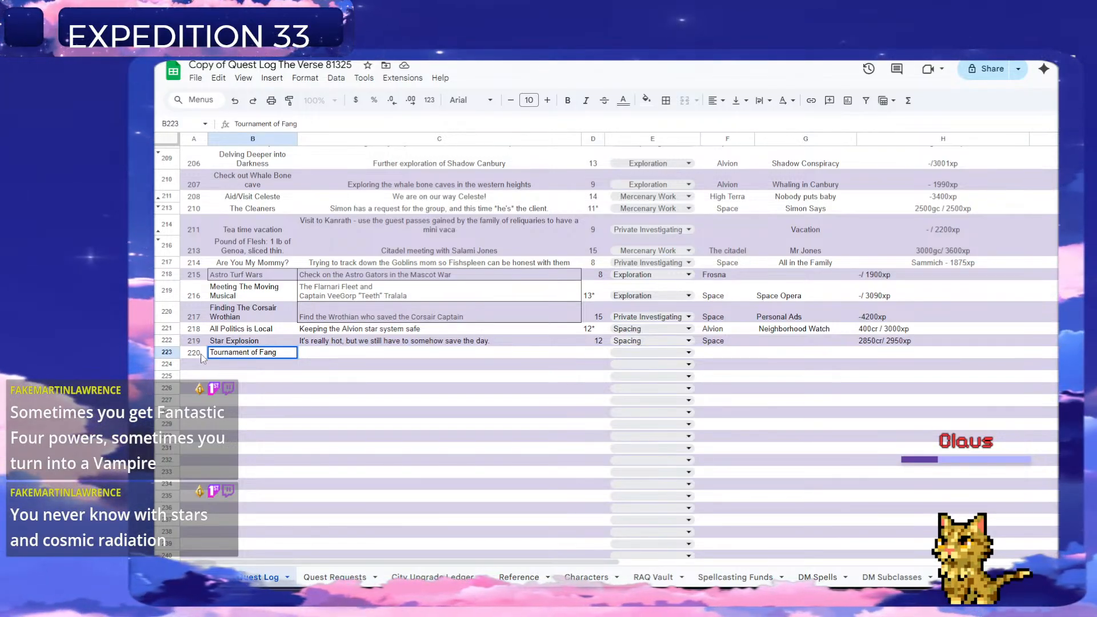
key("Tab")
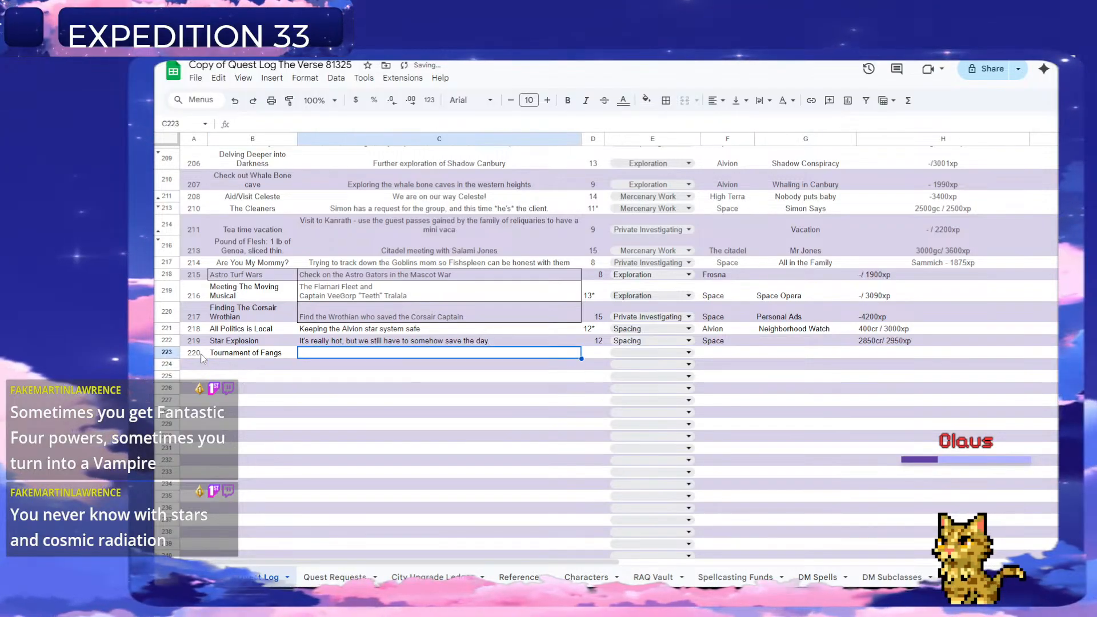
type("Capture the Flag Tournament with Scale and Fang")
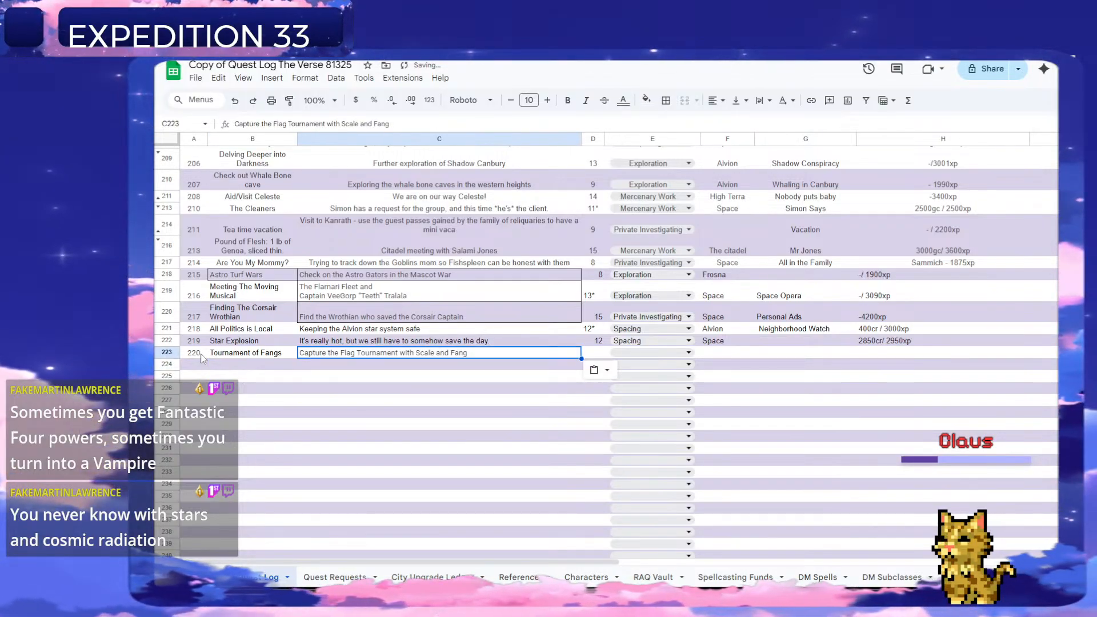
key("Down")
key("Down")
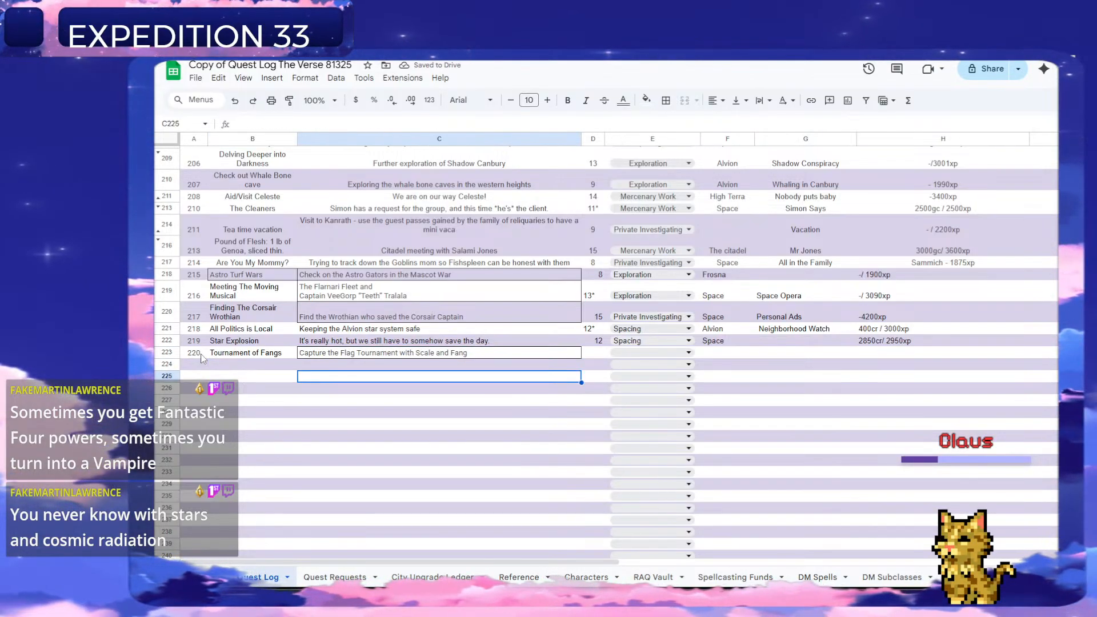
Check the character levels on the Characters sheet and set quest 220's level in column D to 13.
key("Up")
key("Up")
key("Right")
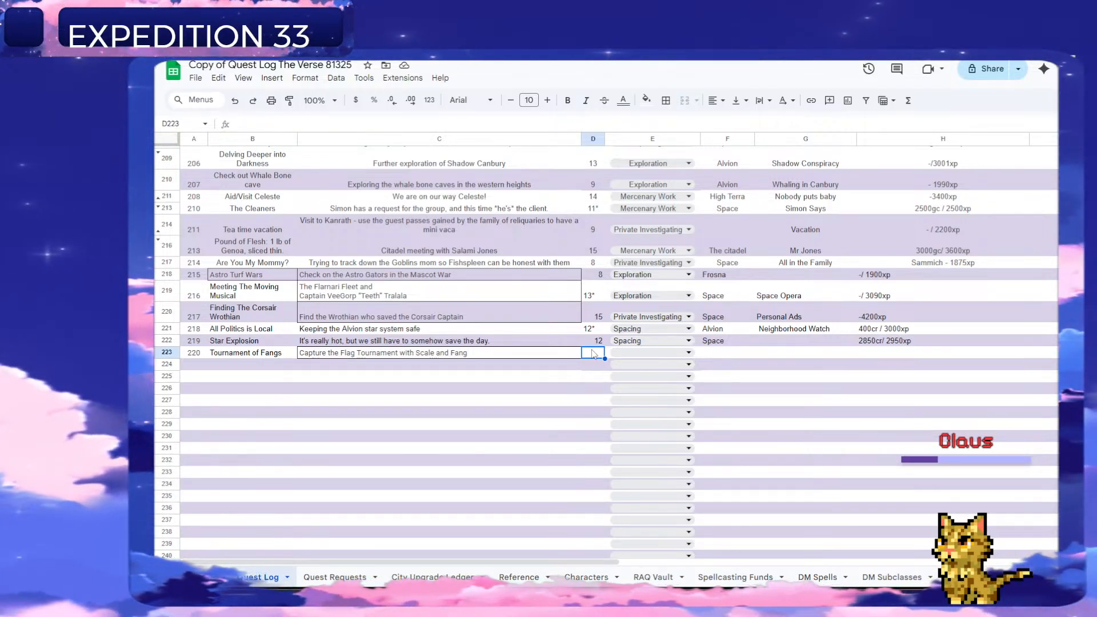
left_click(587, 578)
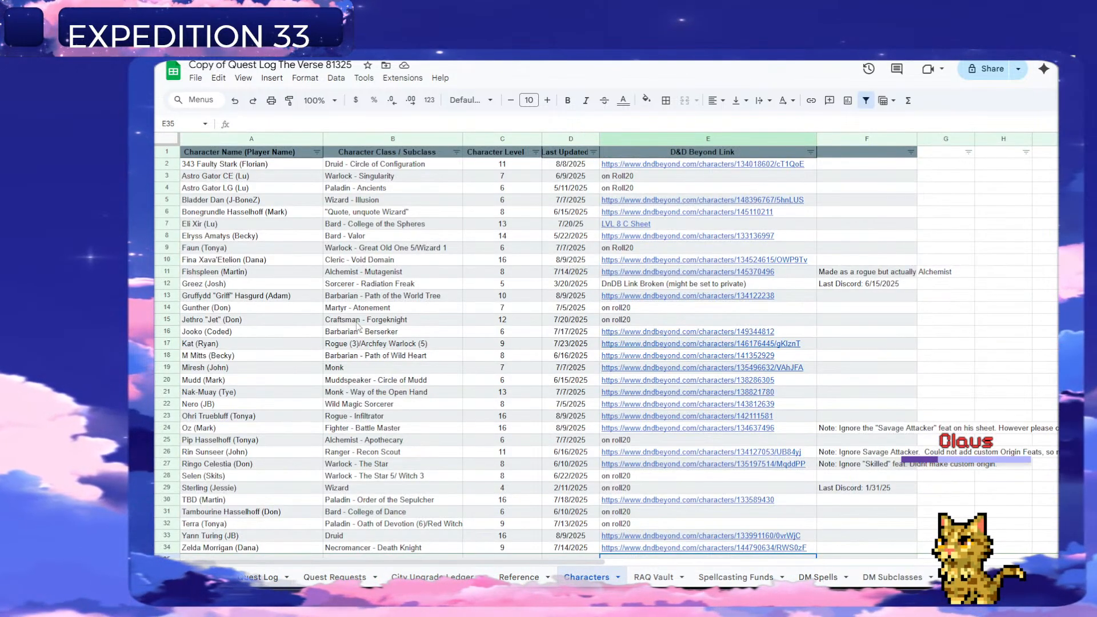
left_click(264, 577)
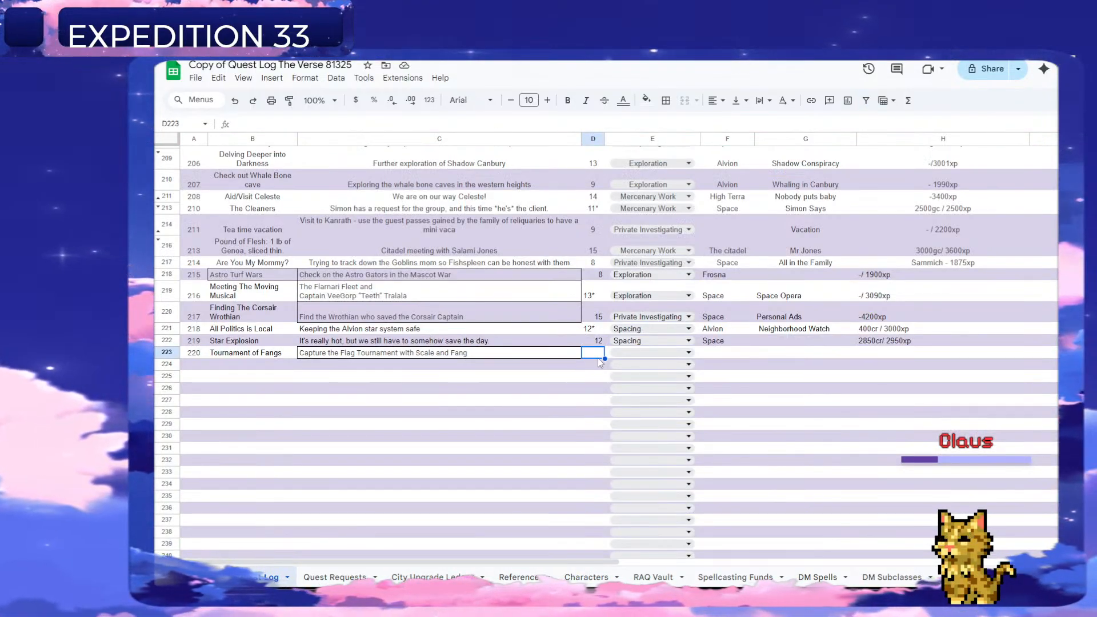
type("13")
key("Return")
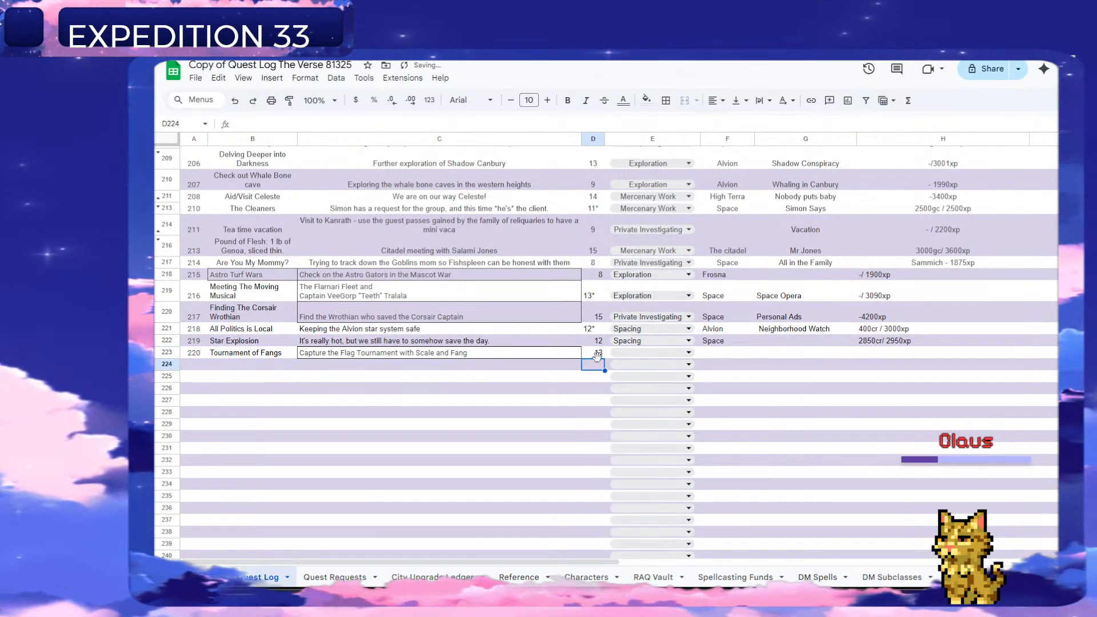
Set quest 220's type to Mercenary Work and enter "Space" as its location in column F.
left_click(686, 352)
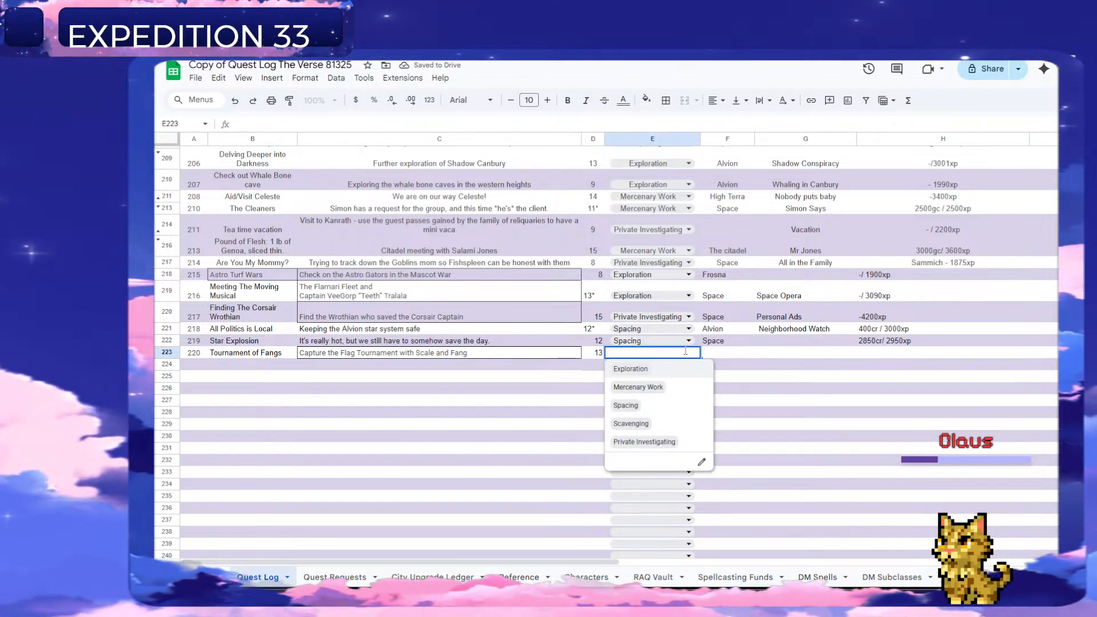
left_click(638, 387)
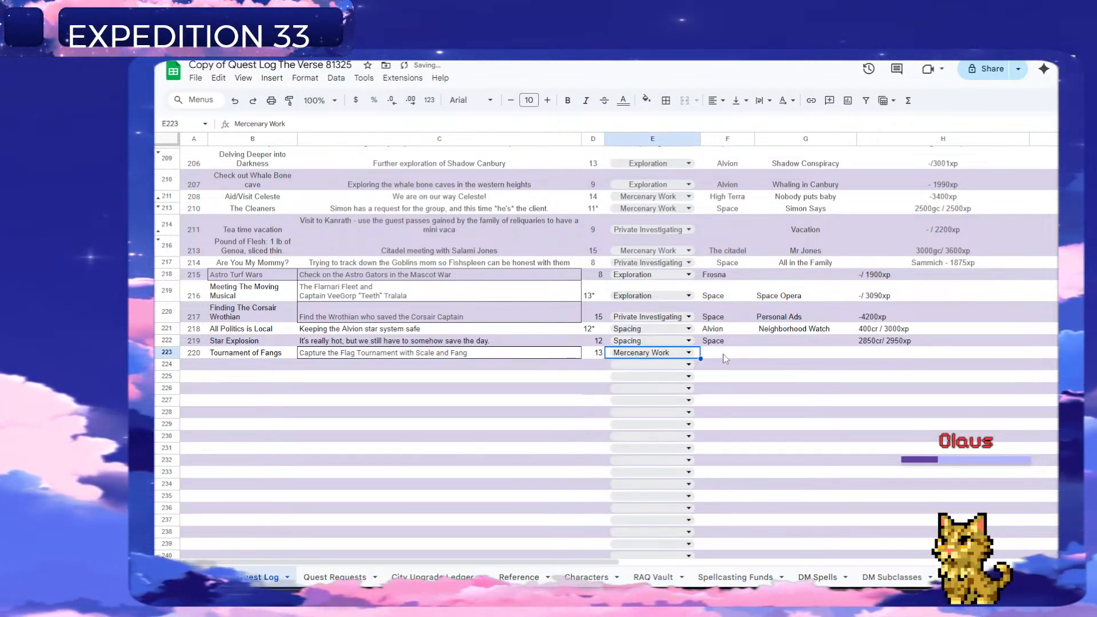
left_click(724, 356)
type("Space")
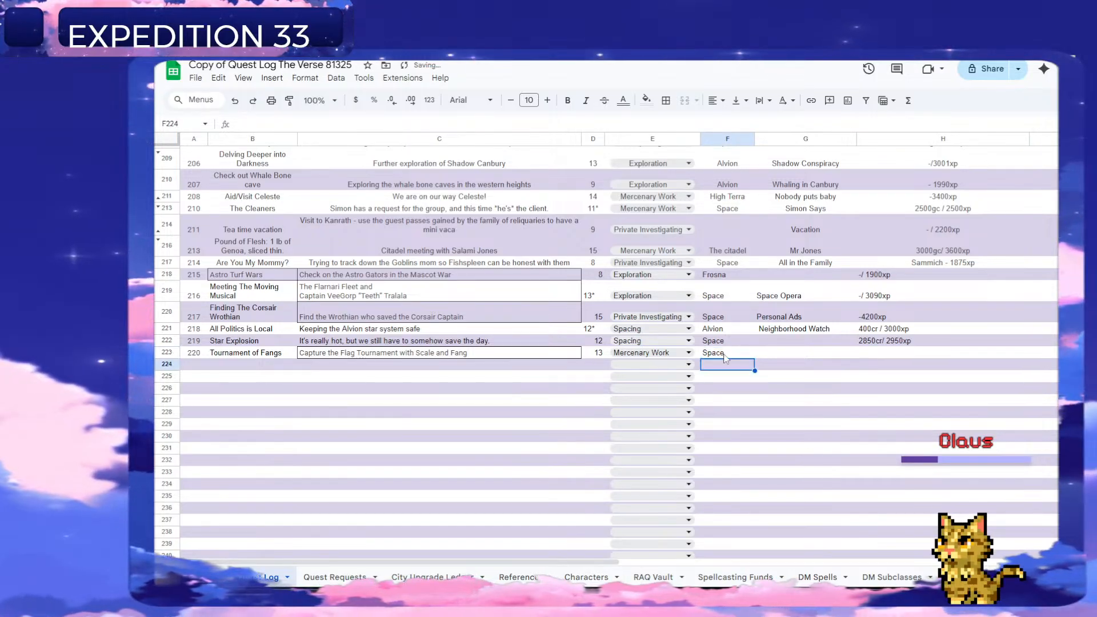
key("Tab")
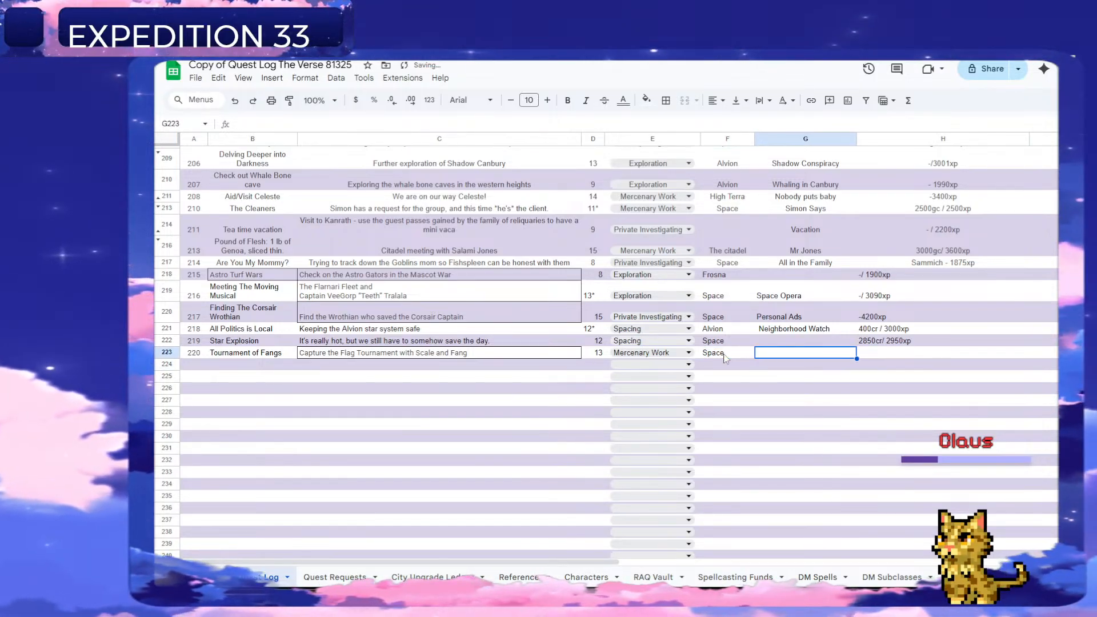
Enter "Tooth and Claw" as quest 220's questline and "Prize dependent on placement" as its reward in column H.
type("To")
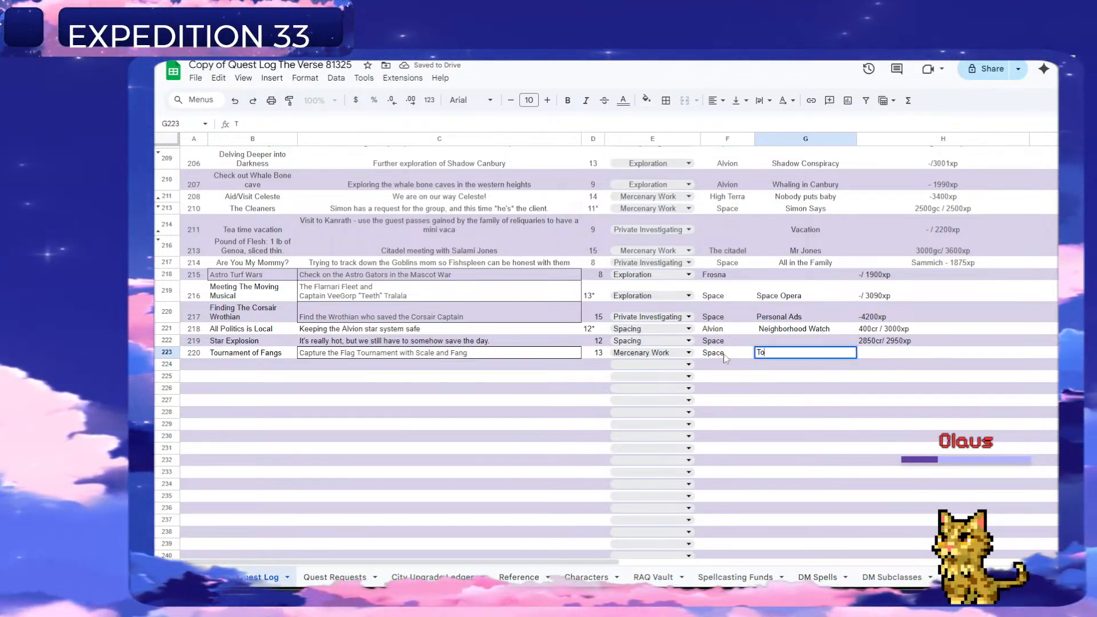
type("oth and Claw")
key("Tab")
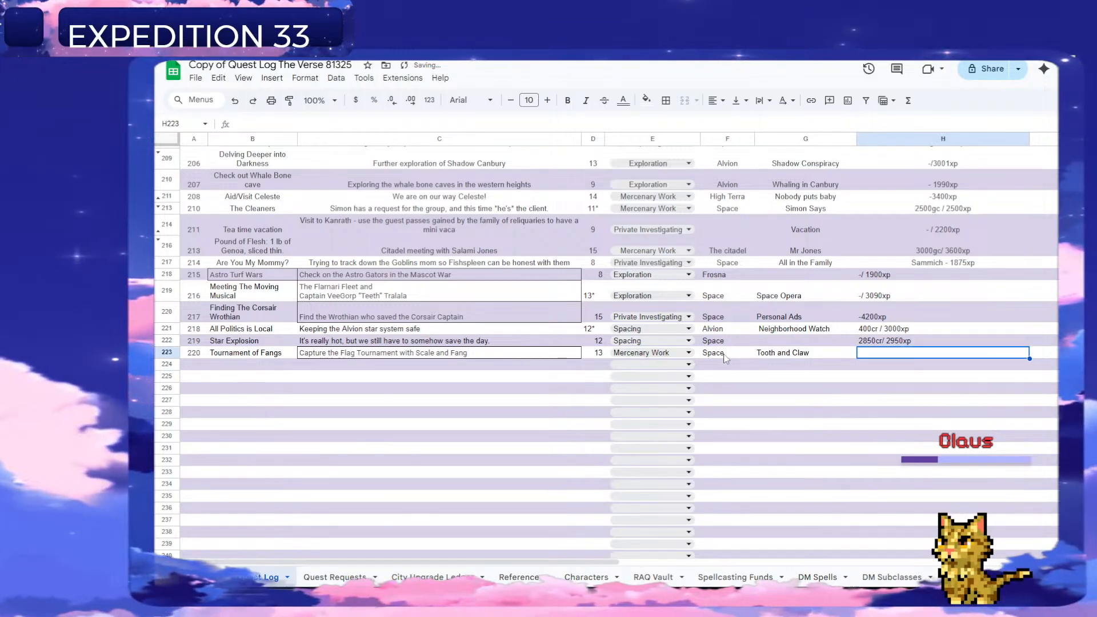
type("Prize depe")
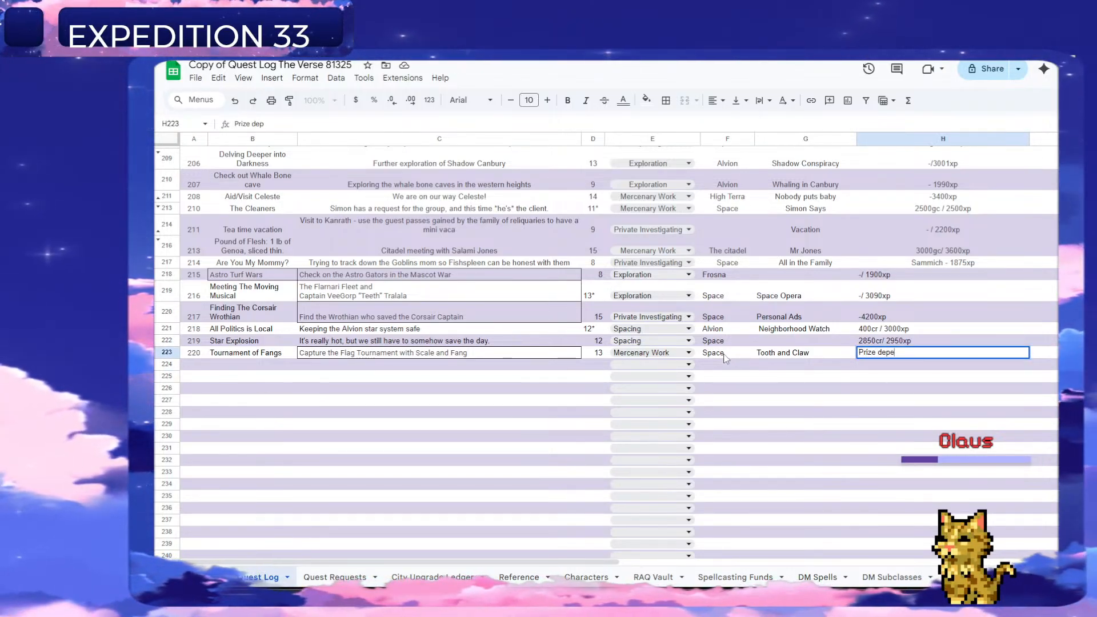
type("ndent on pla")
key("Return")
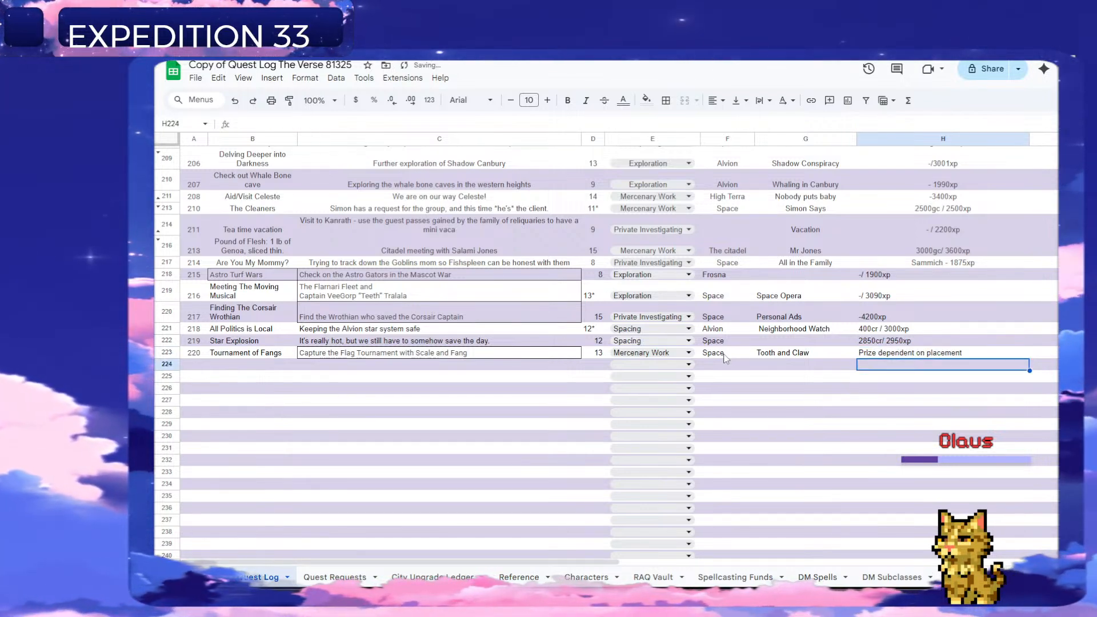
Append "/ 3125xp" to quest 220's reward text in column H.
key("Up")
scroll(724, 358, "right", 1)
key("Left")
key("Left")
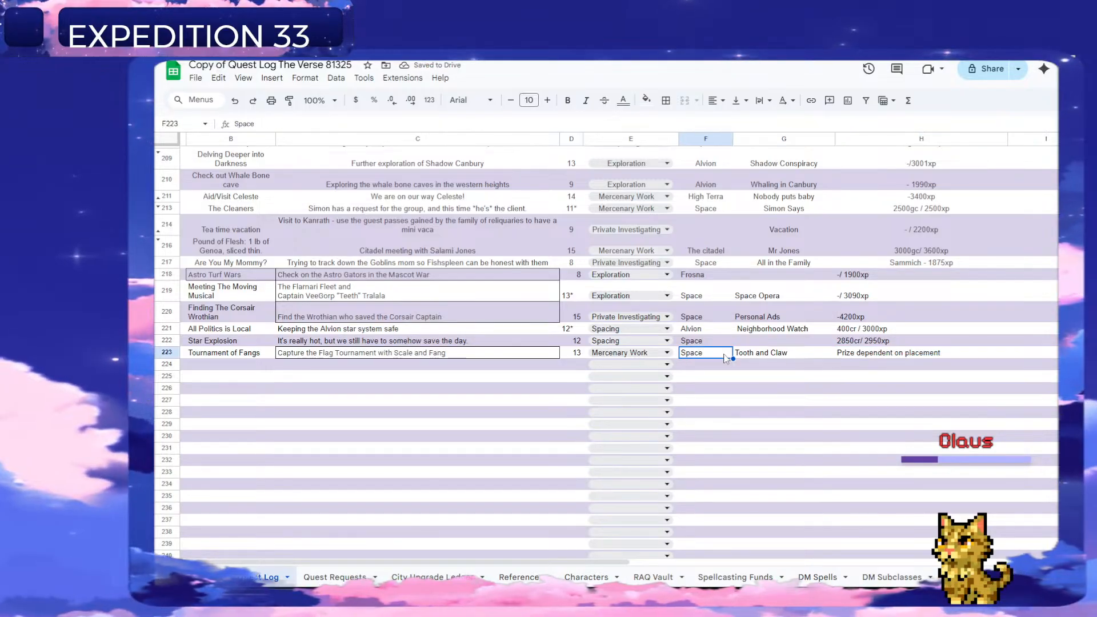
key("Right")
key("Right")
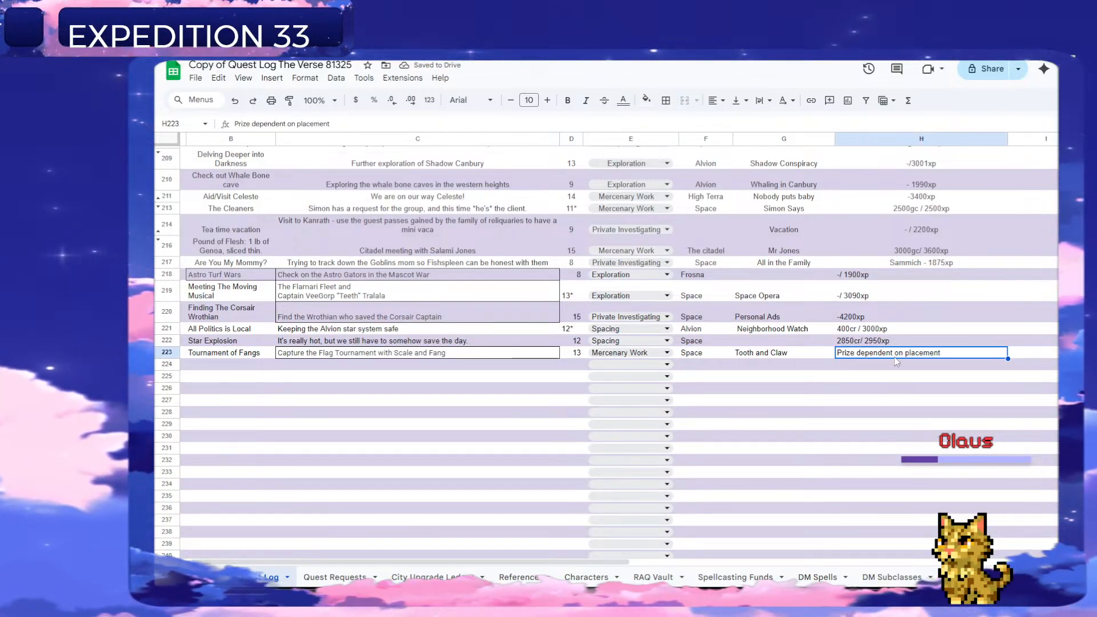
double_click(951, 353)
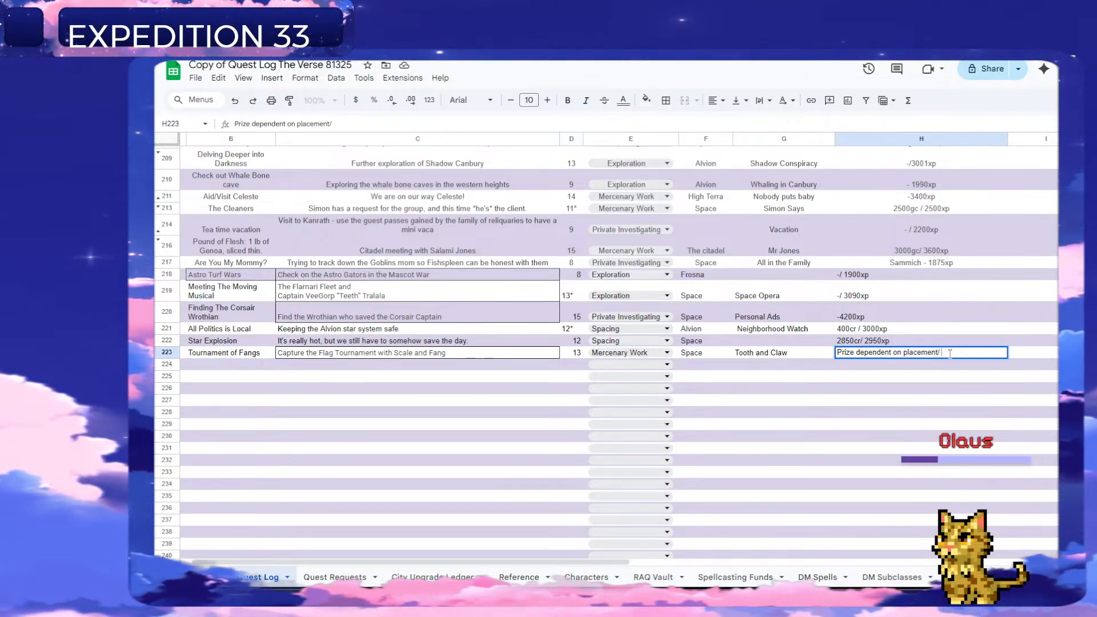
type("301250")
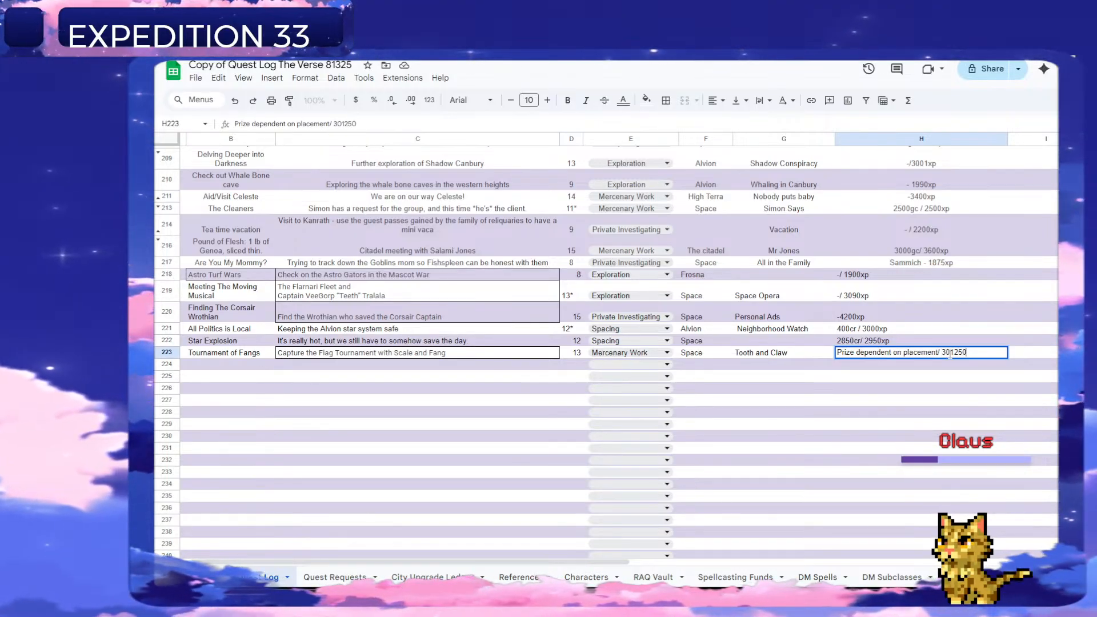
key("BackSpace")
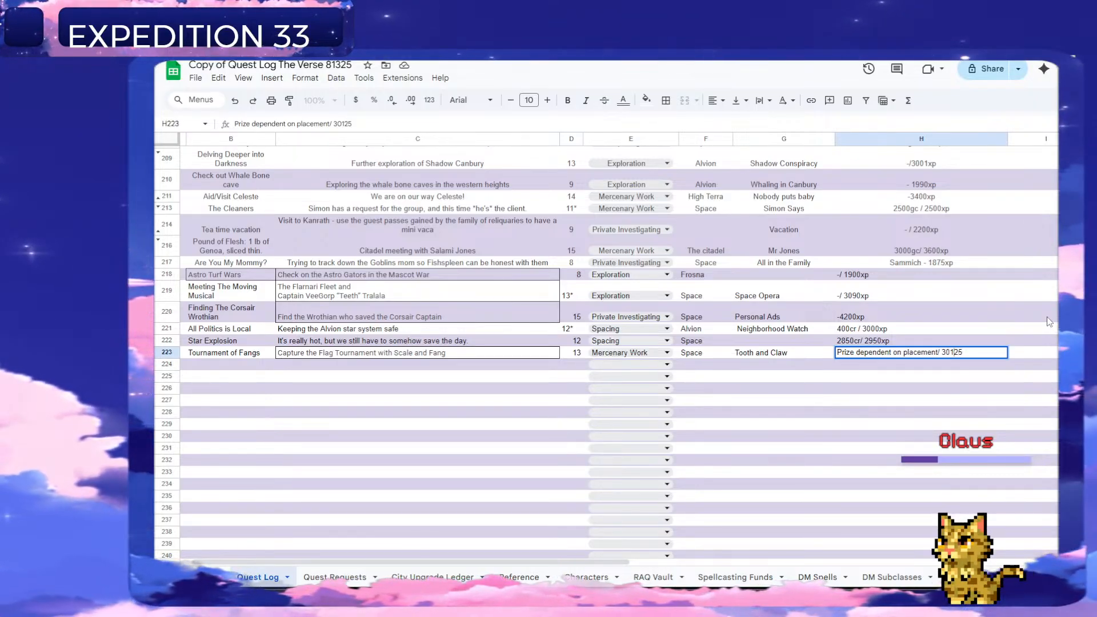
key("Delete")
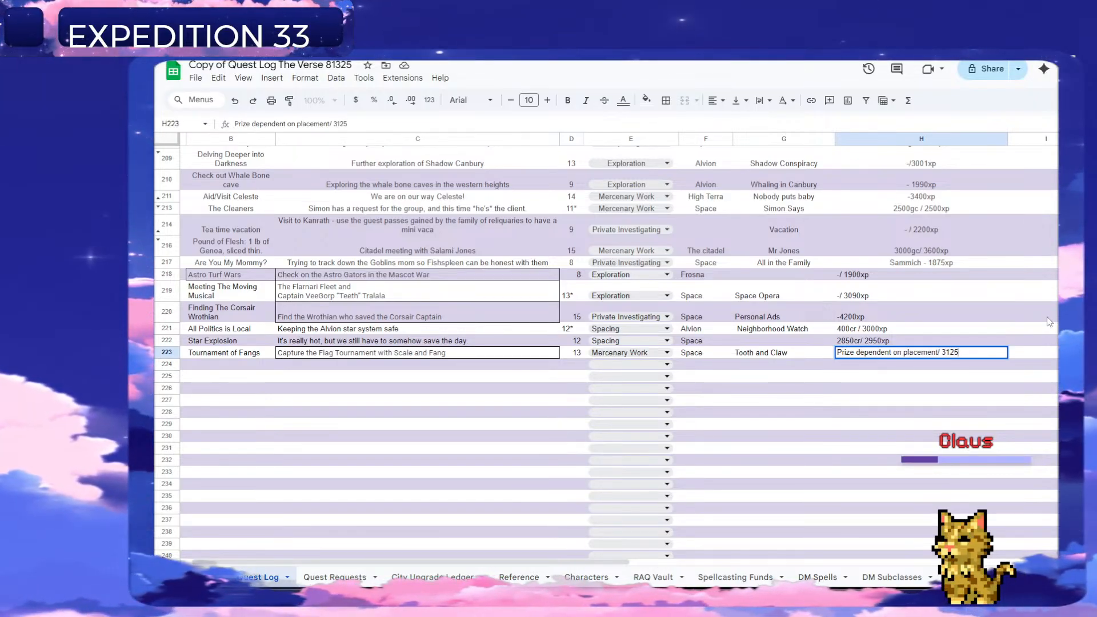
type("xp")
key("Return")
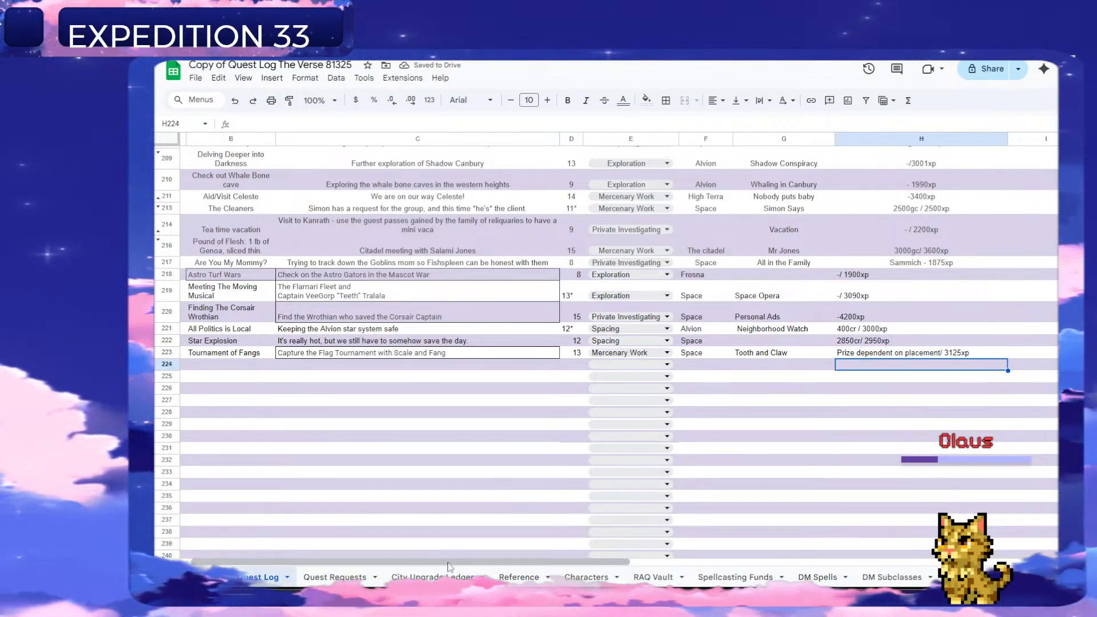
Delete the handled "Capture the Flag Tournament with Scale and Fang" row from the Quest Requests sheet.
left_click_drag(447, 562, 312, 560)
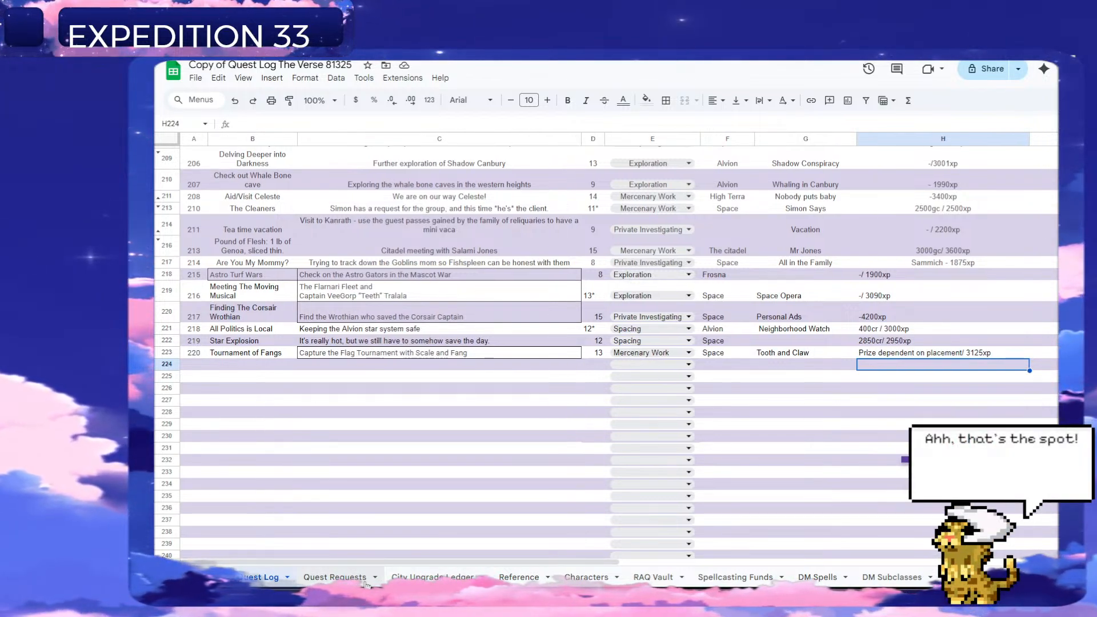
left_click(336, 578)
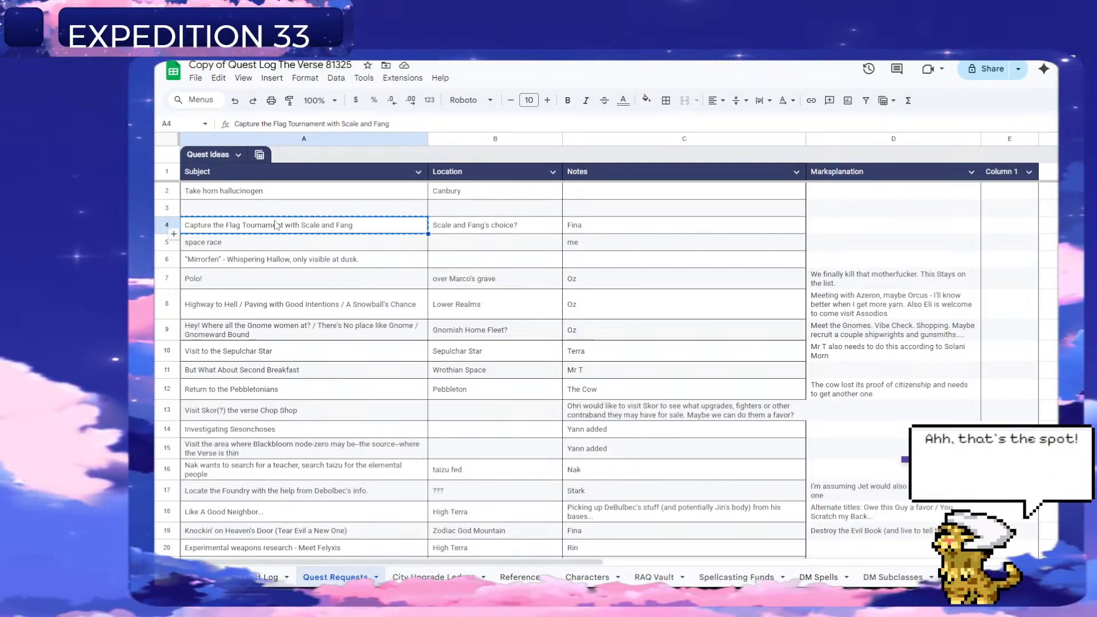
right_click(167, 225)
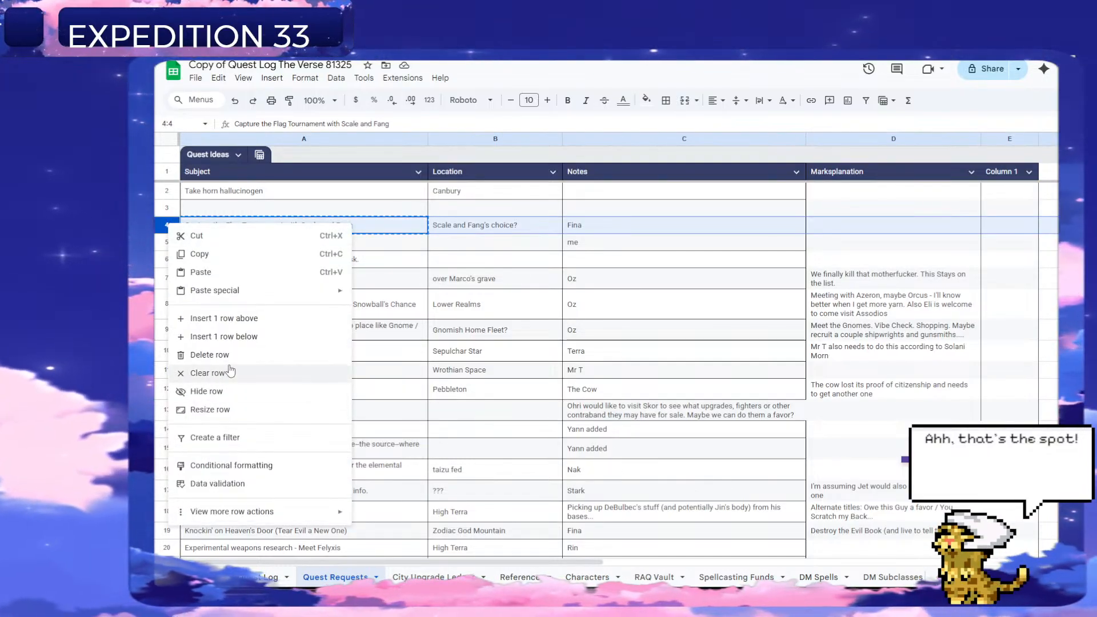
left_click(210, 355)
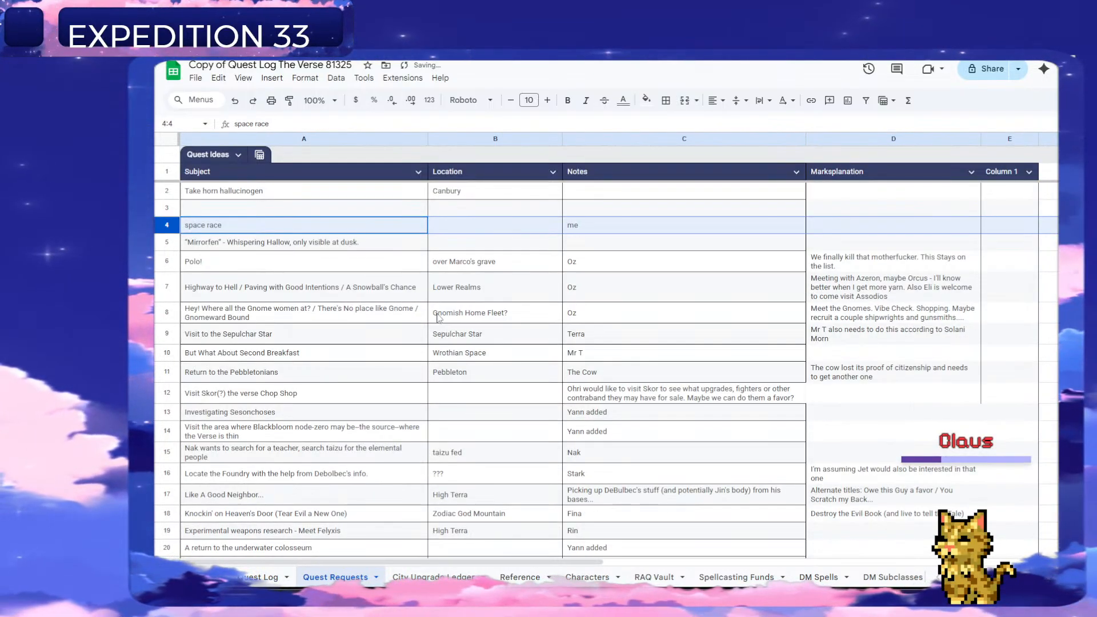
Check the space race request and start quest 221 in Quest Log row 224 with the name "Space Race".
left_click(595, 229)
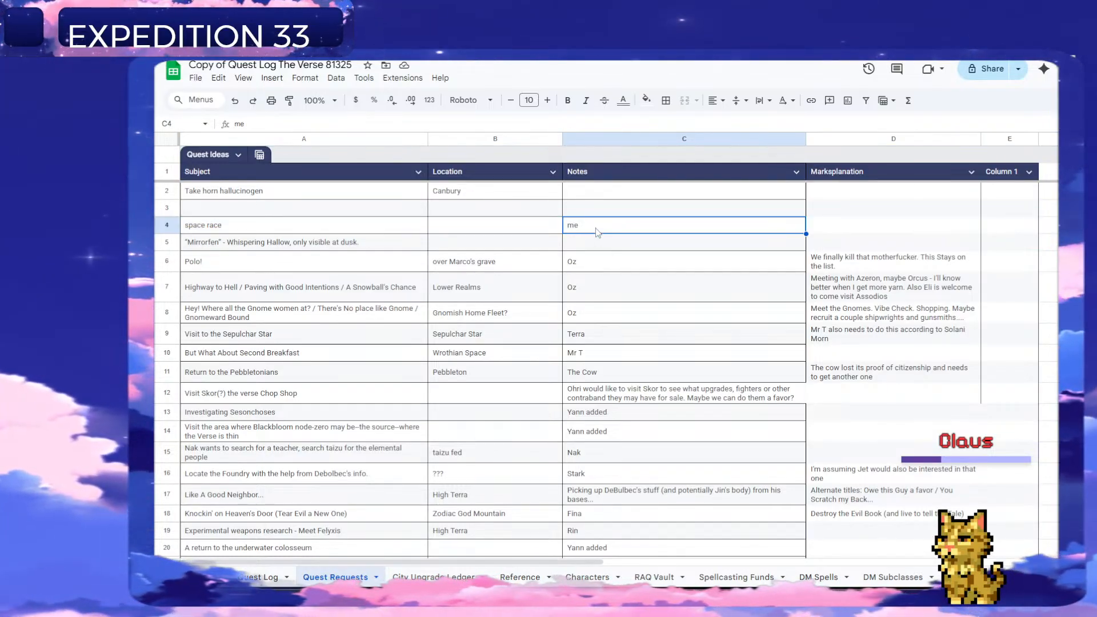
left_click(327, 228)
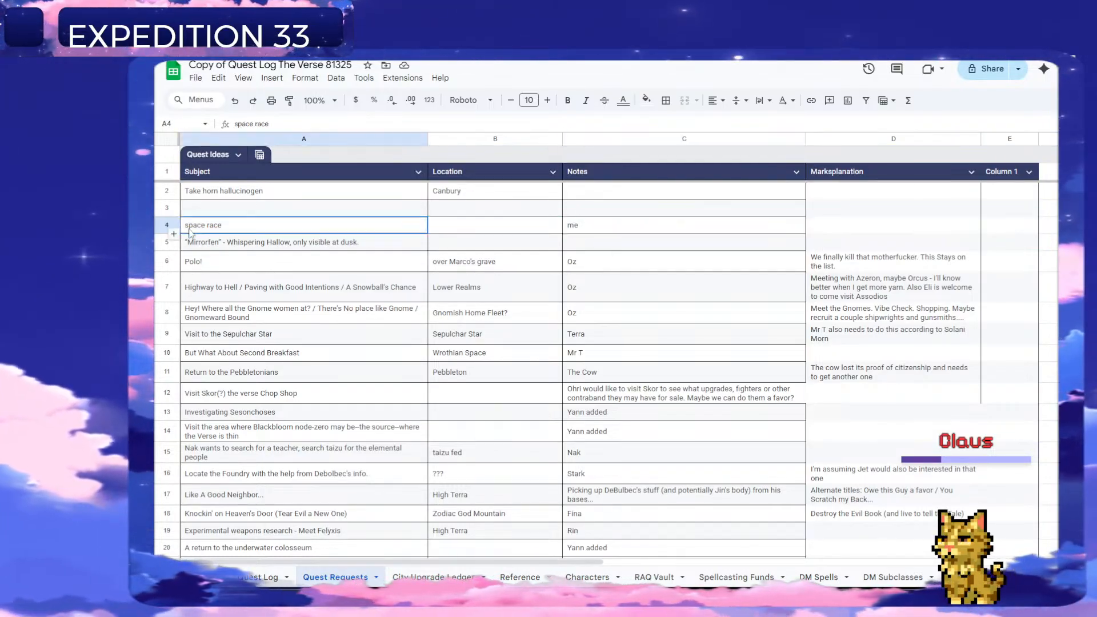
left_click(606, 228)
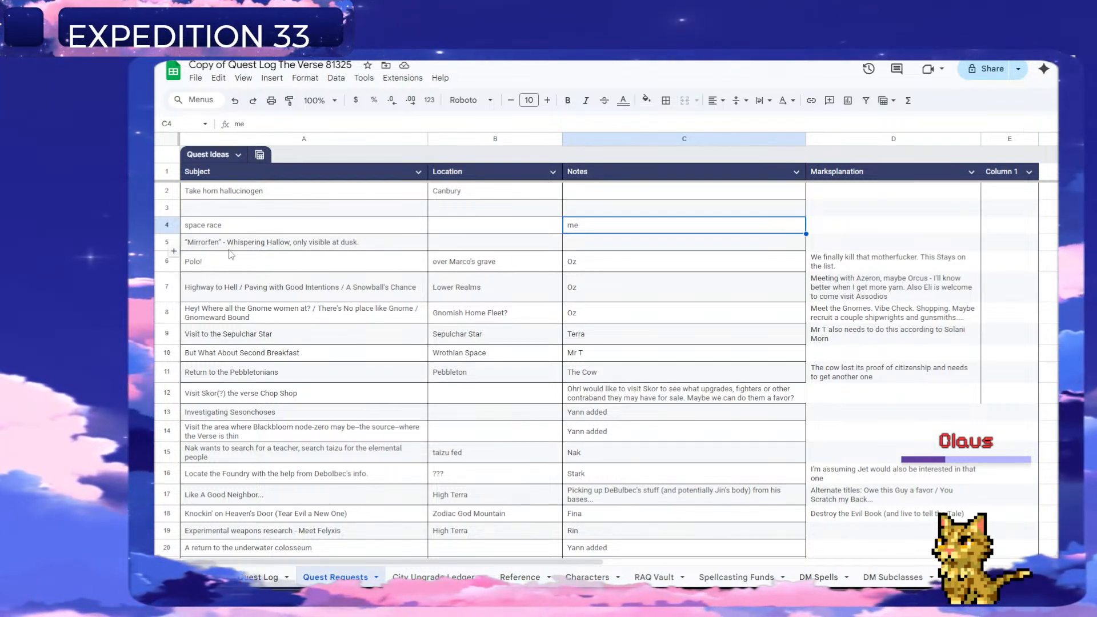
left_click(240, 225)
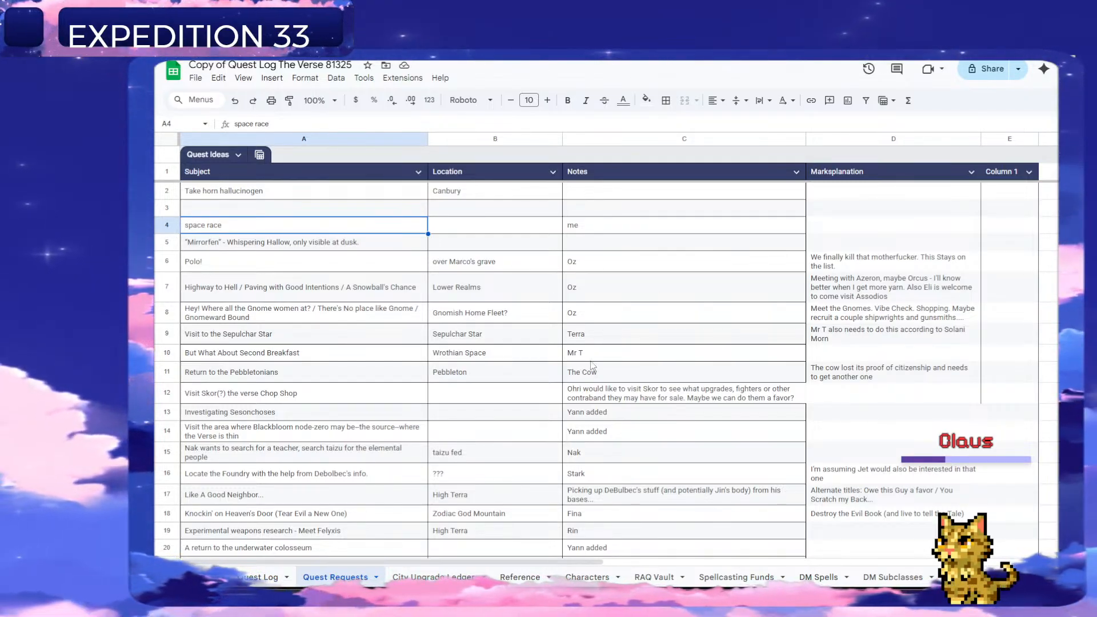
left_click(247, 580)
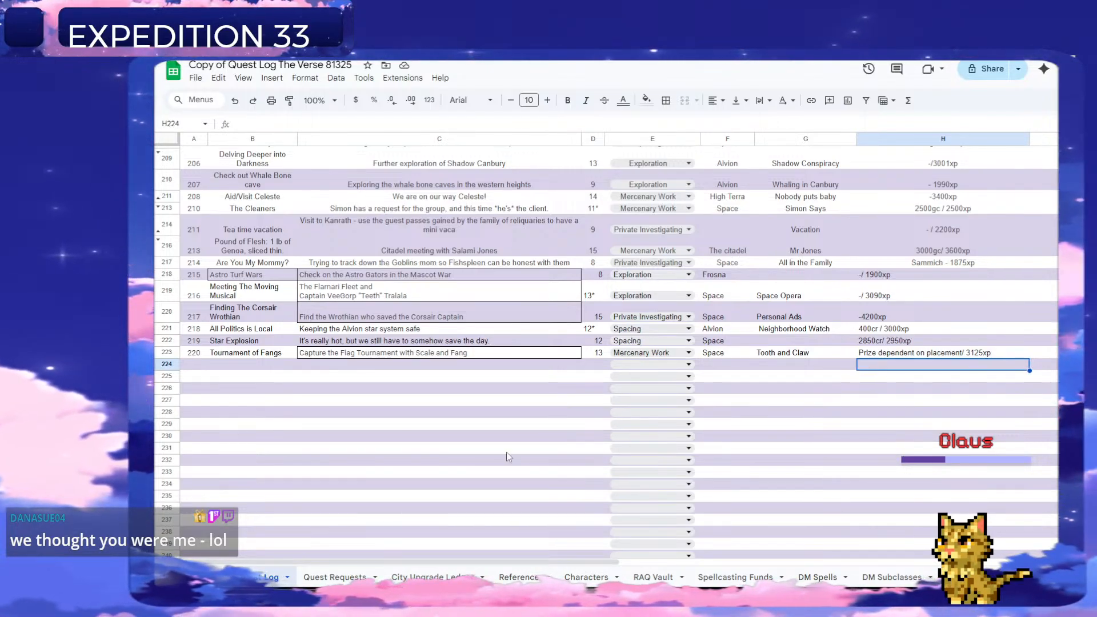
left_click(200, 365)
type("2")
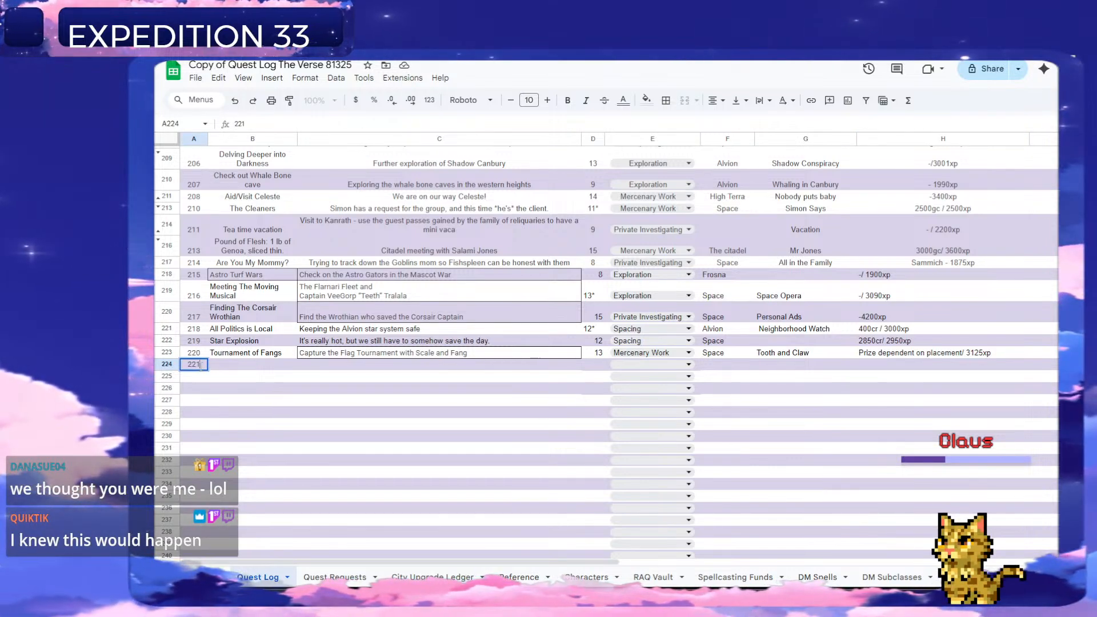
type("21")
key("Tab")
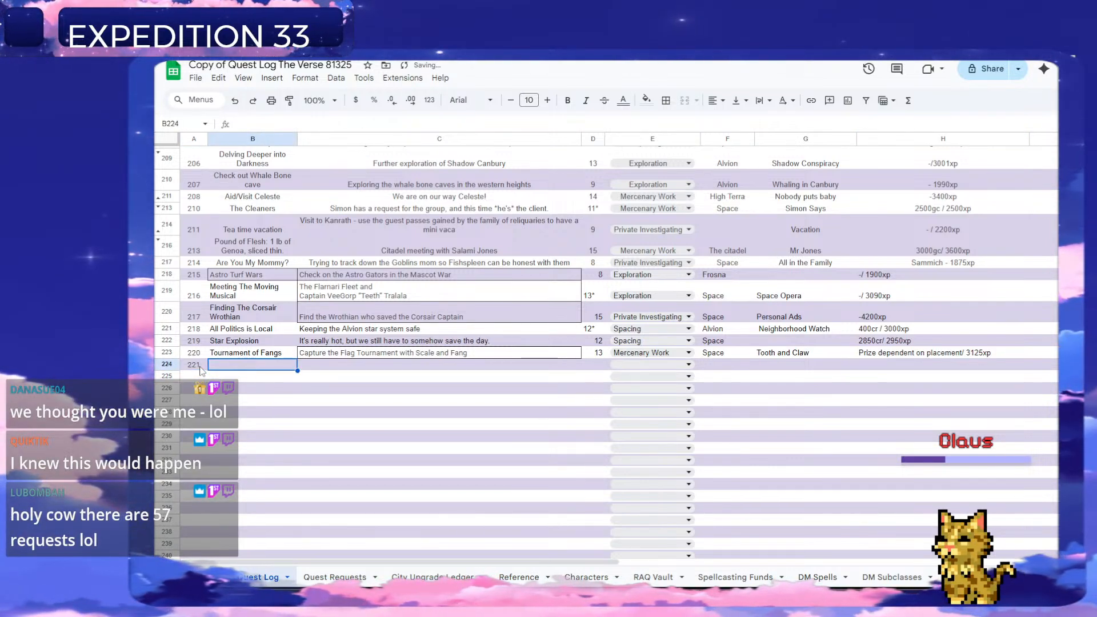
type("e Race")
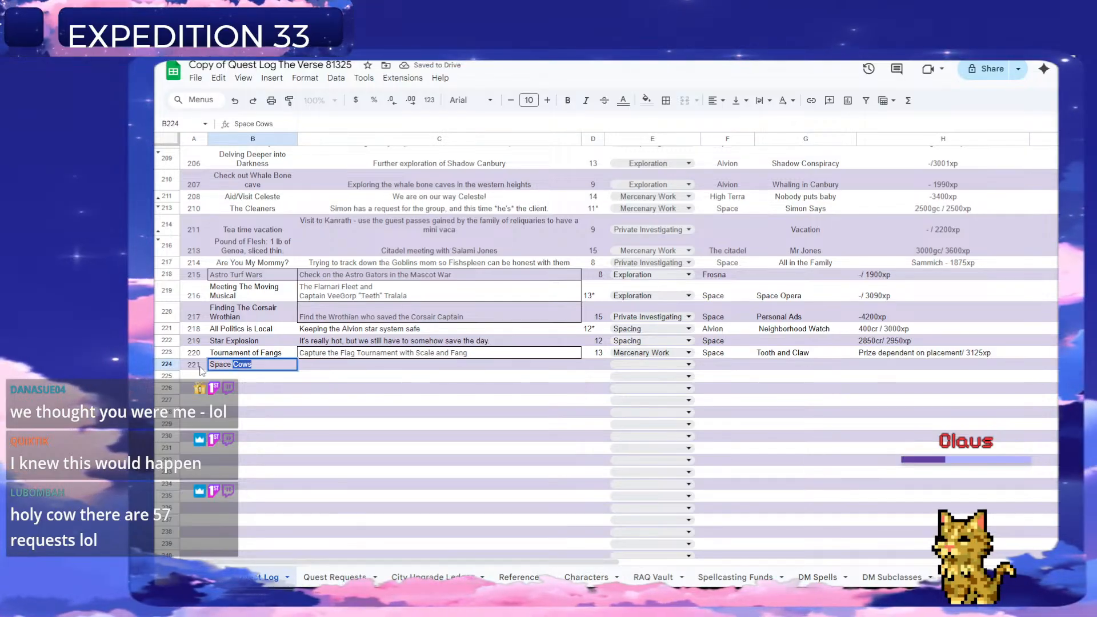
key("Return")
key("Up")
key("Right")
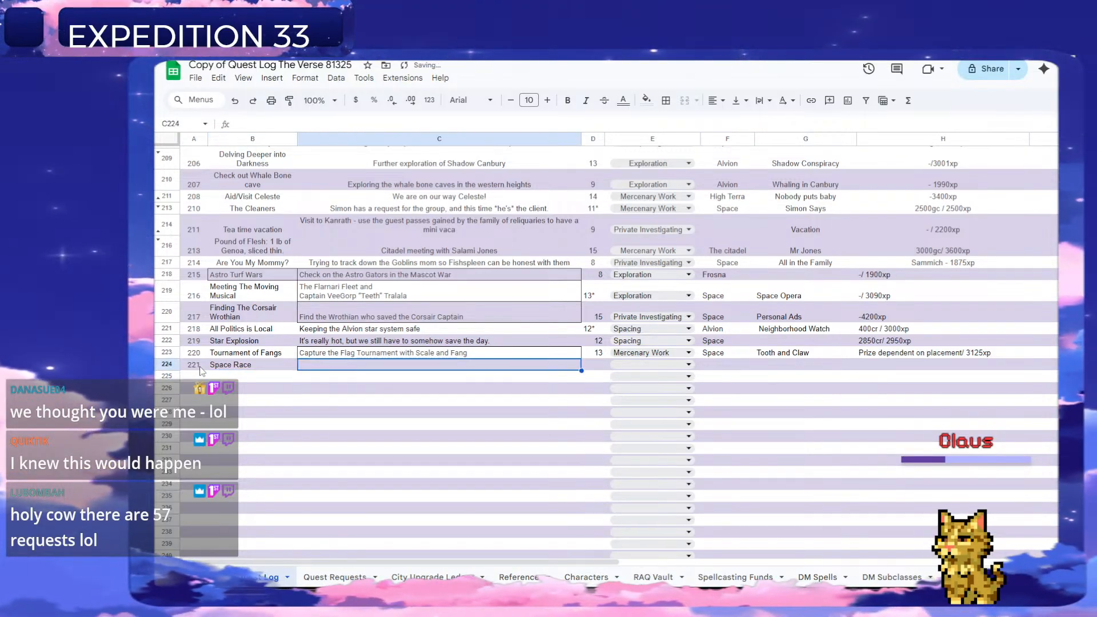
Enter "An intergalactic race across the stars!" as quest 221's description in column C.
type("An interg")
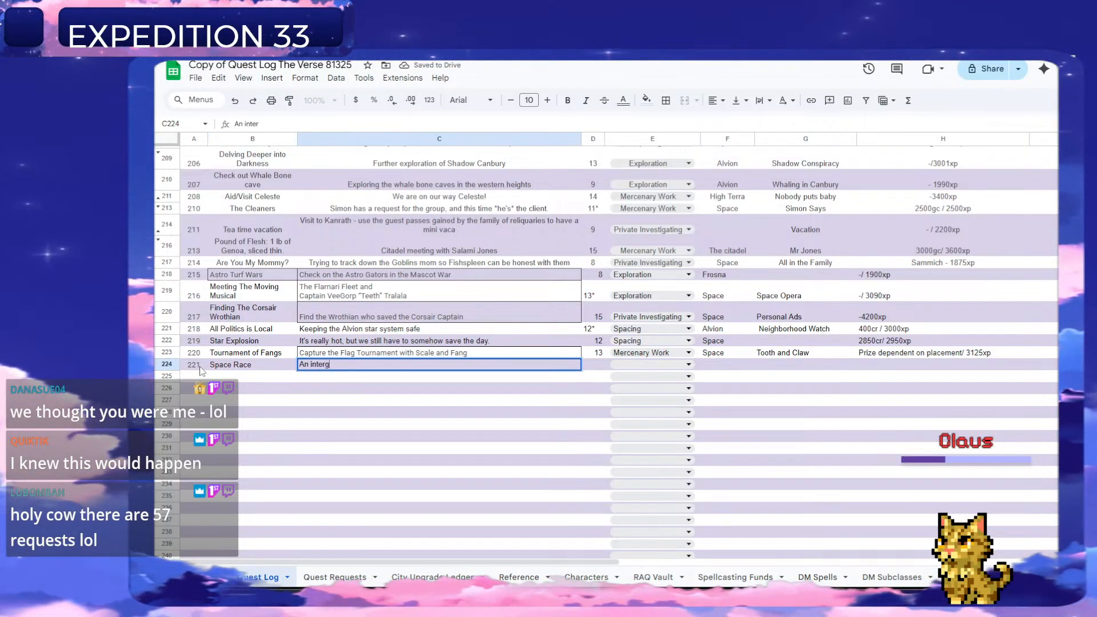
type("alactic race ac")
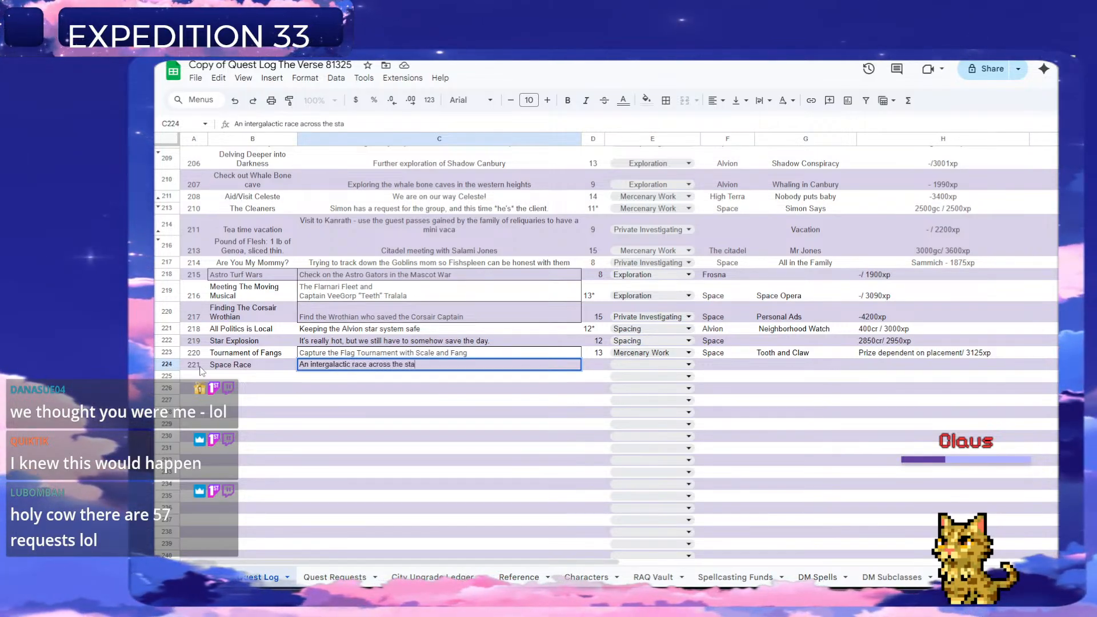
type("ross the s")
key("BackSpace")
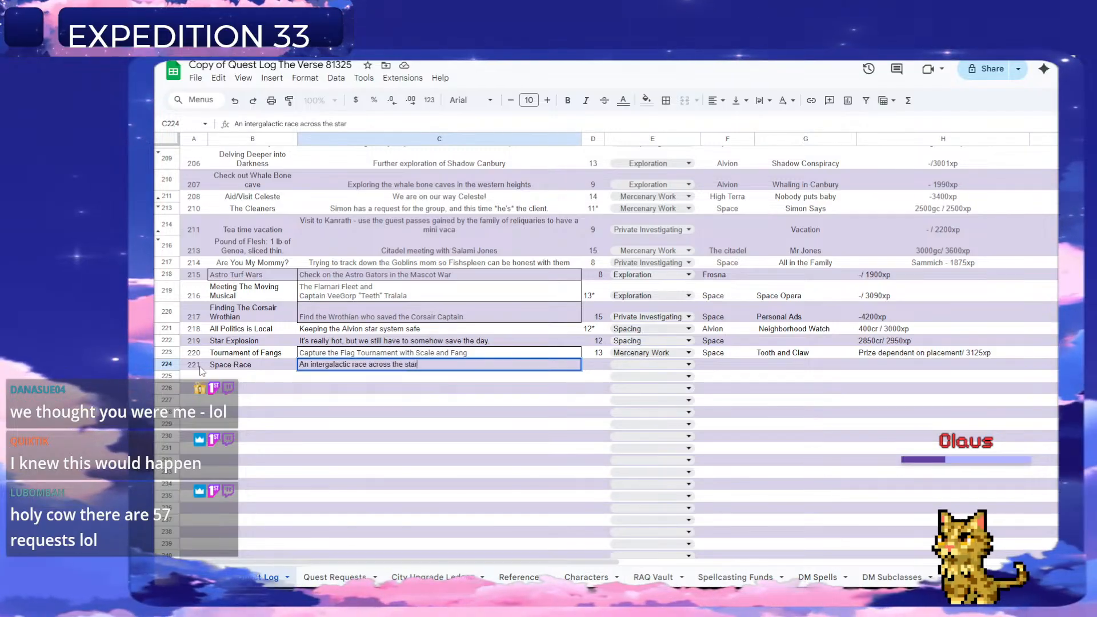
type("!")
key("Return")
Set quest 221's level in column D to 14.
key("Up")
key("Right")
key("Up")
key("Left")
key("Down")
key("Right")
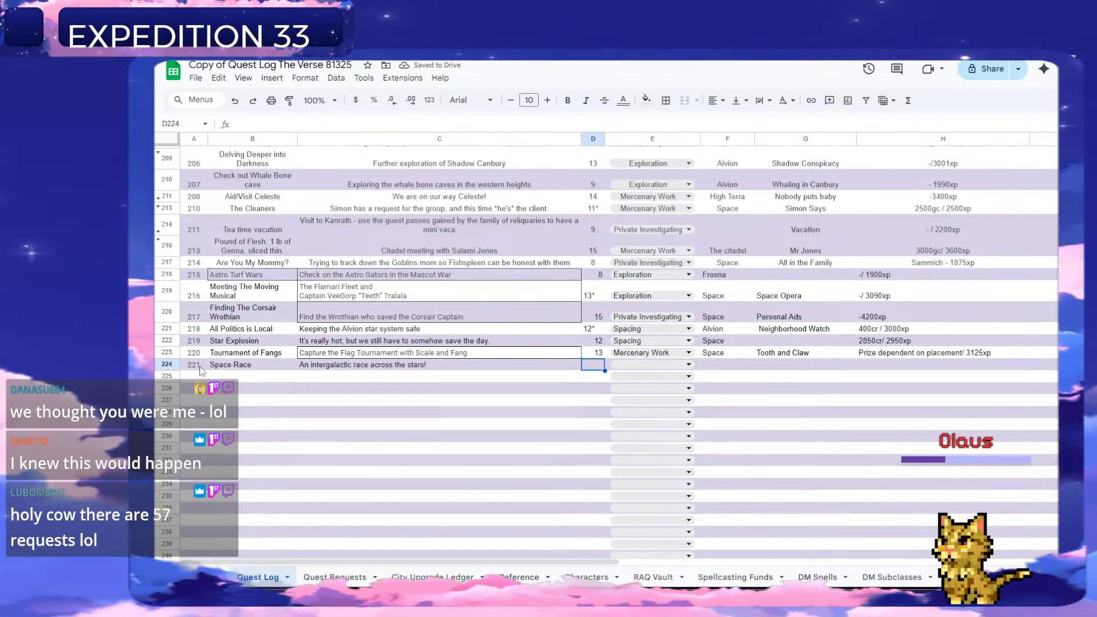
type("1")
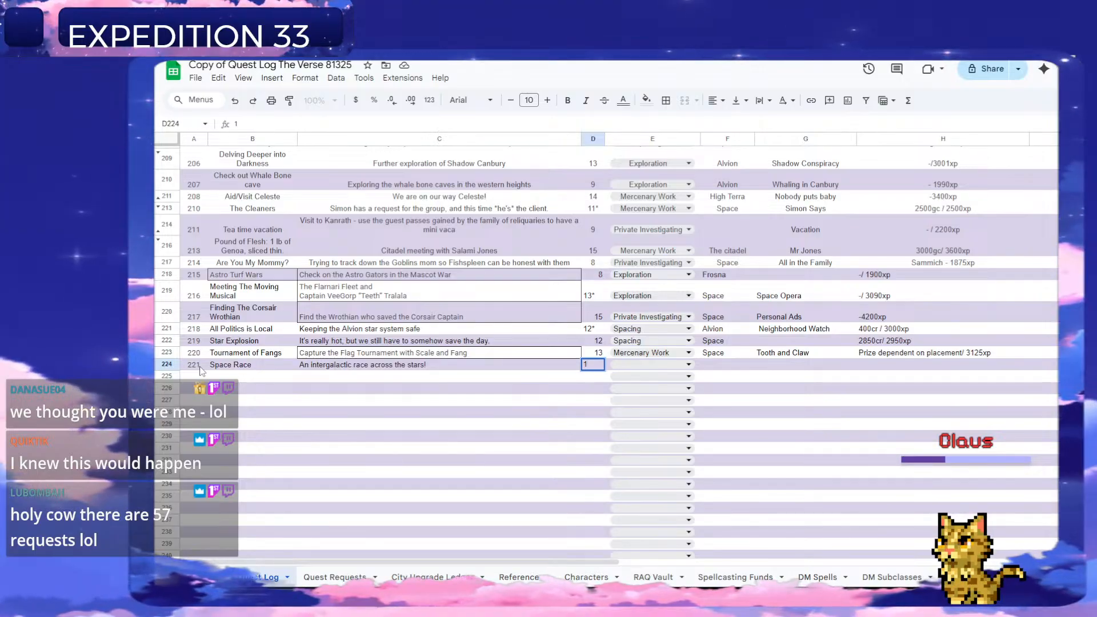
type("4")
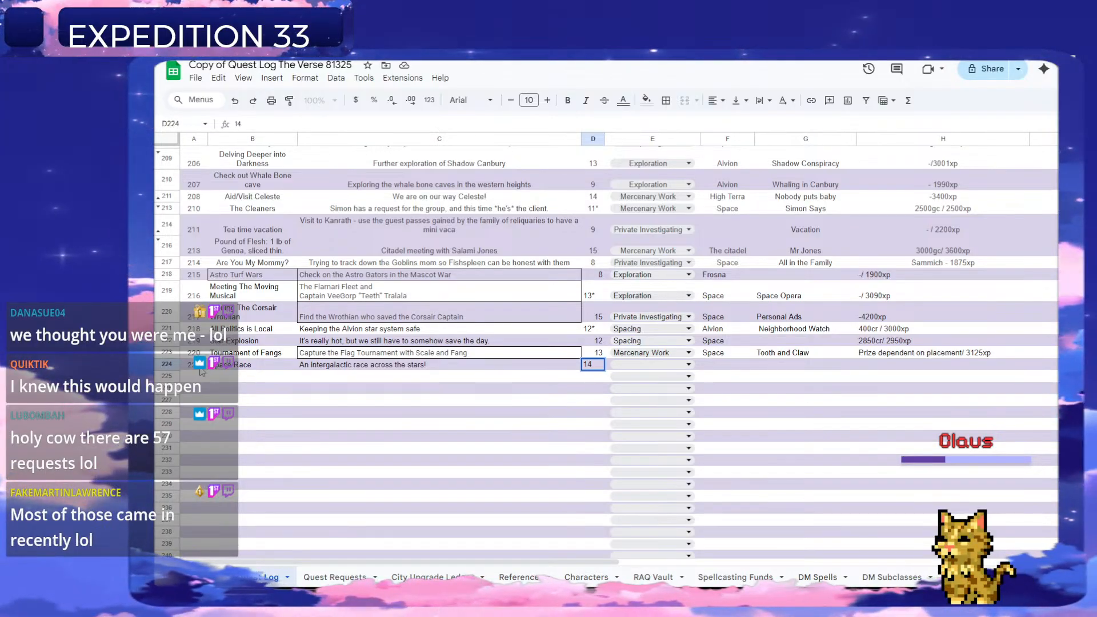
key("Tab")
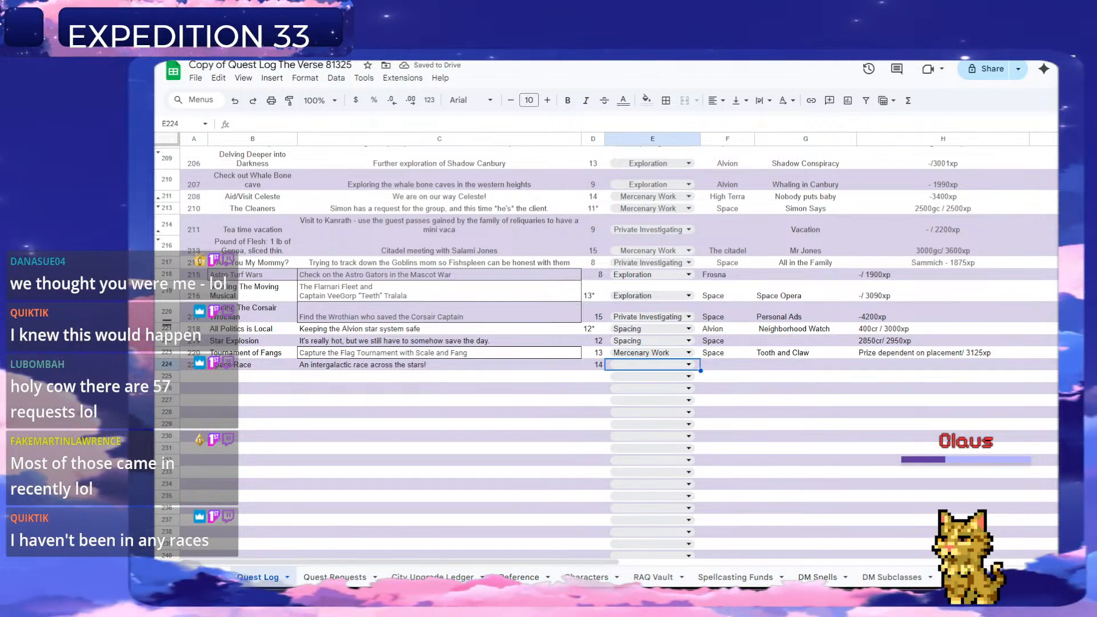
Set quest 221's type to Spacing and enter "Space" as its location in column F.
left_click(652, 364)
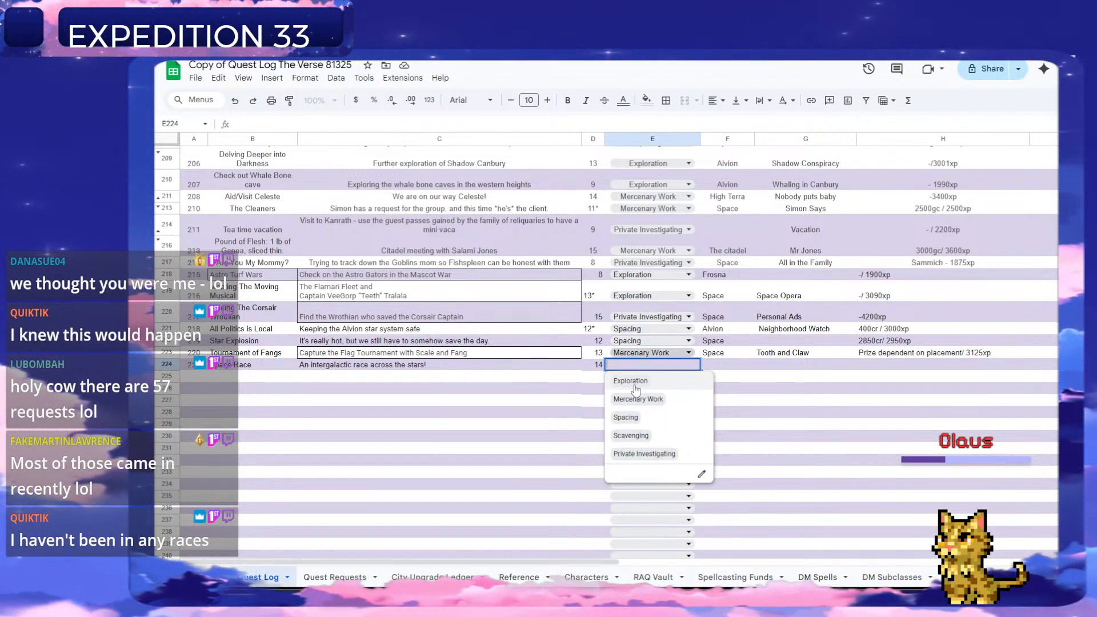
left_click(659, 411)
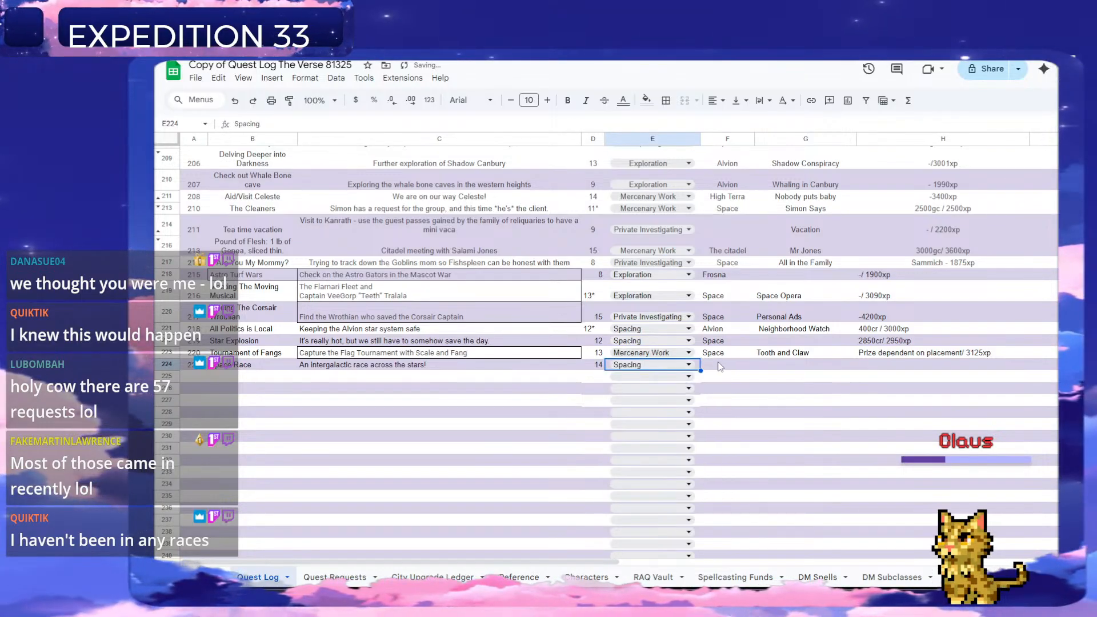
left_click(720, 367)
type("Space")
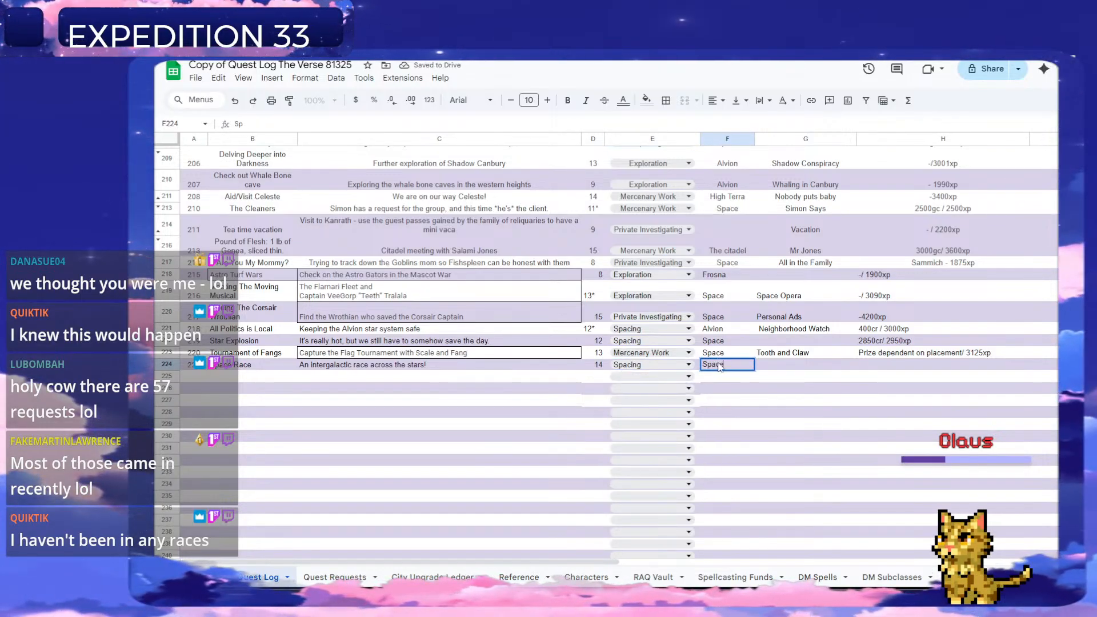
key("Tab")
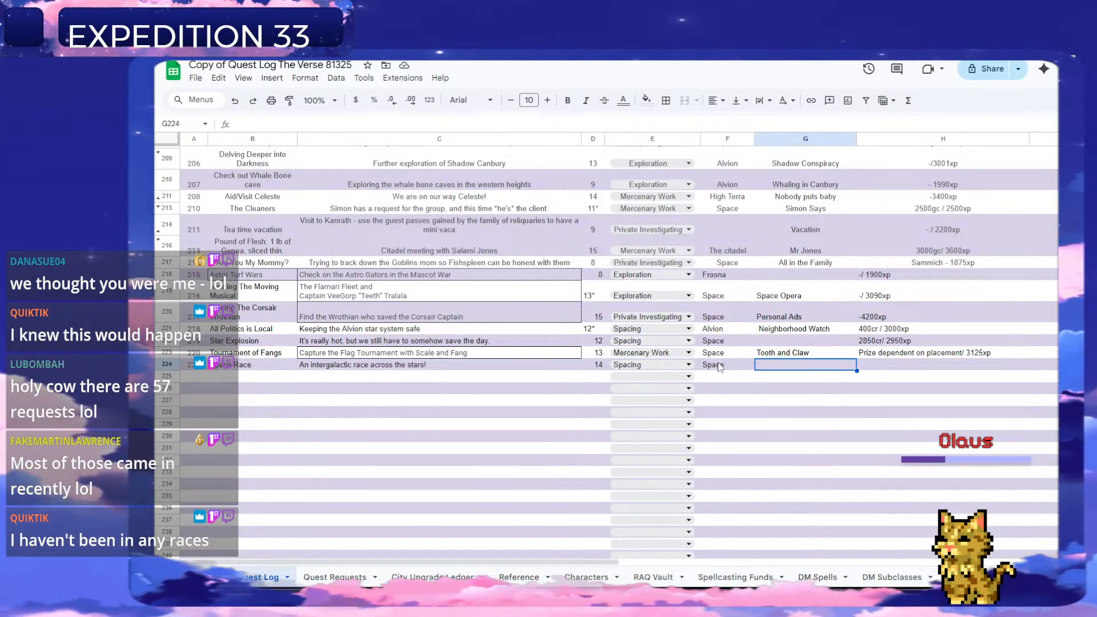
Look through the existing quest lines and enter "Speed Demons" as quest 221's questline in column G.
scroll(722, 364, "up", 15)
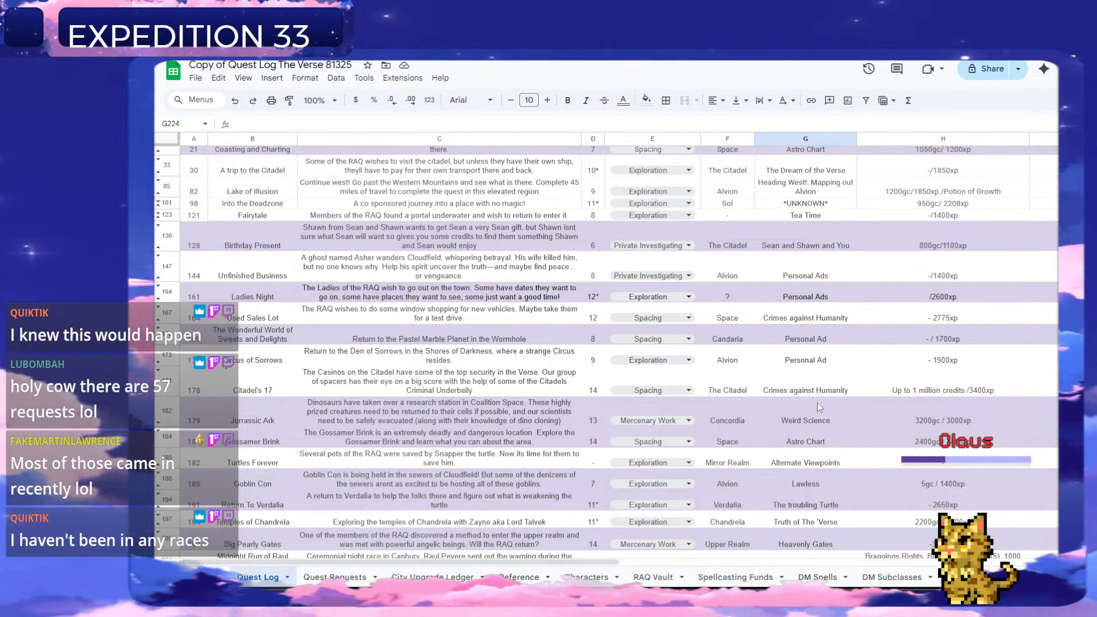
scroll(814, 420, "up", 2)
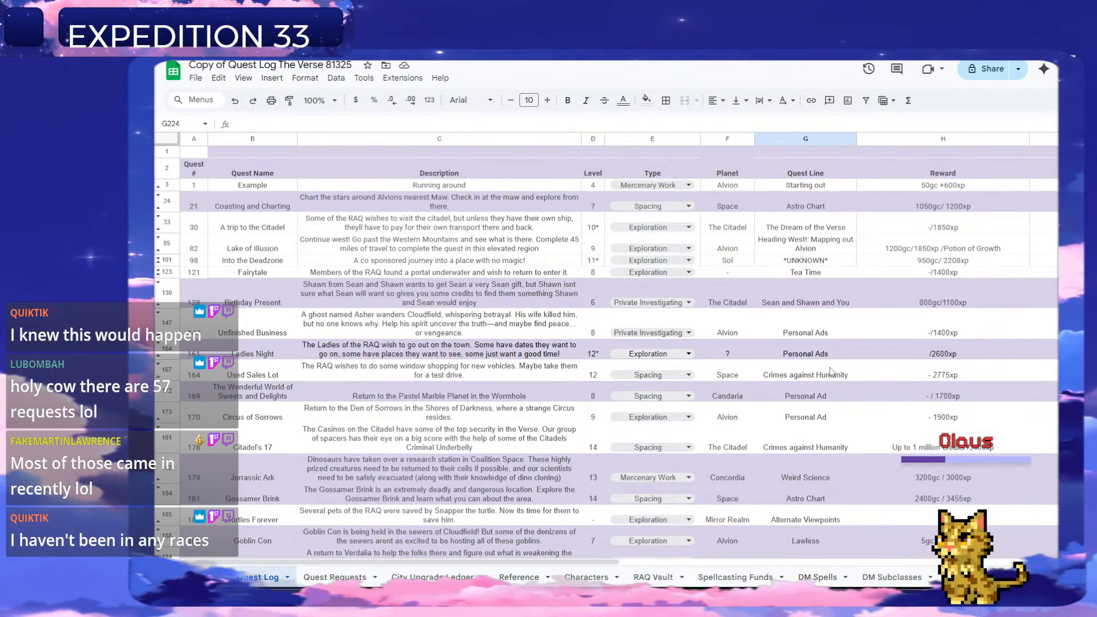
scroll(832, 370, "down", 3)
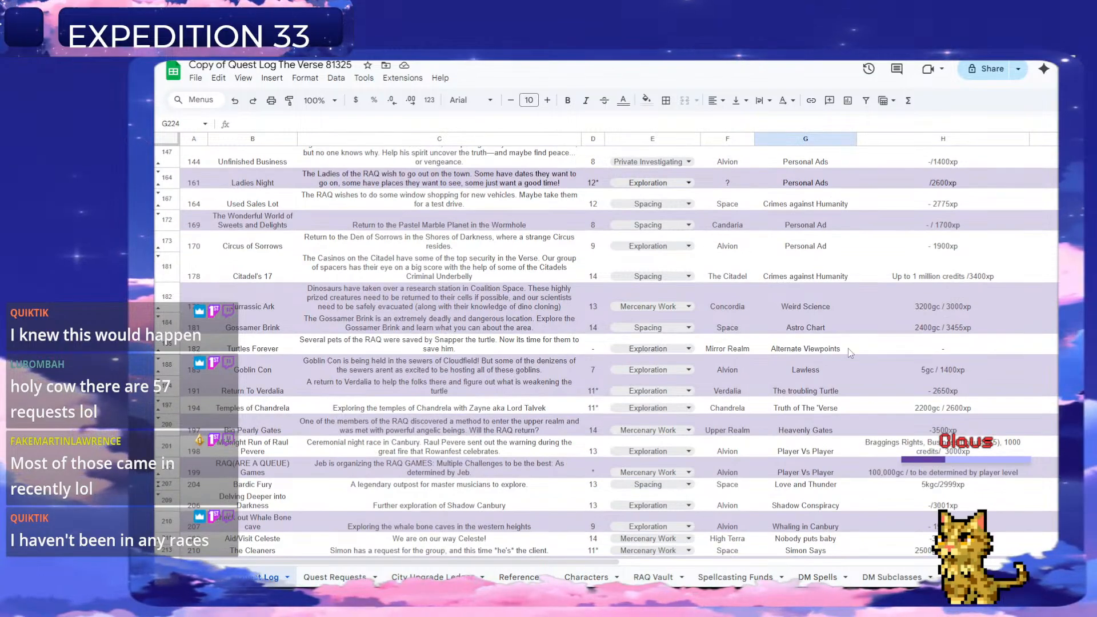
scroll(841, 362, "down", 7)
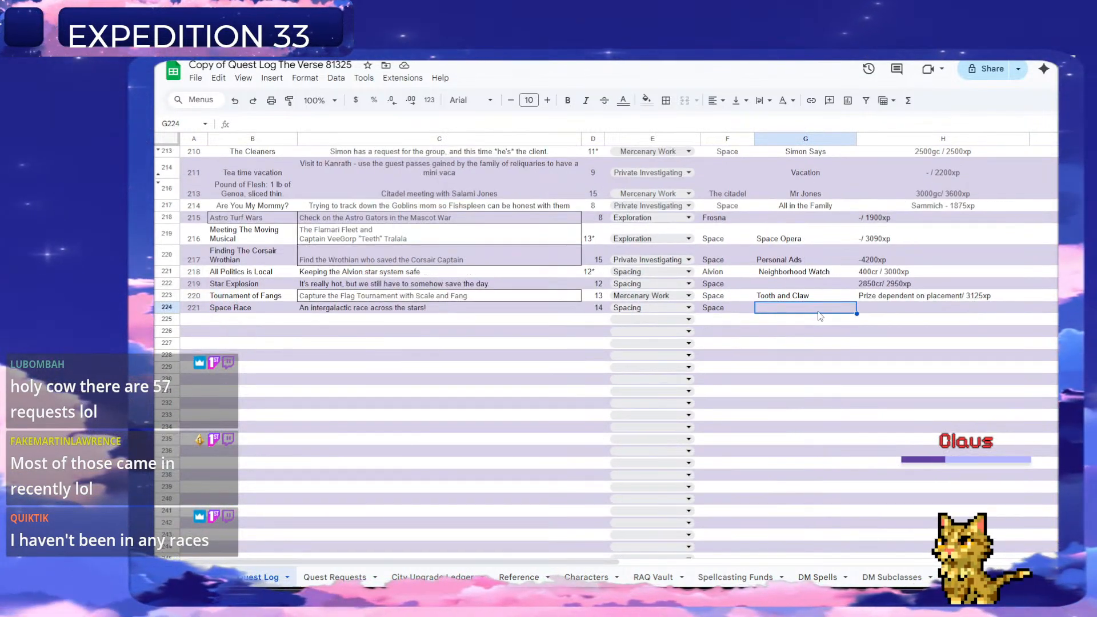
type("Speed Demons")
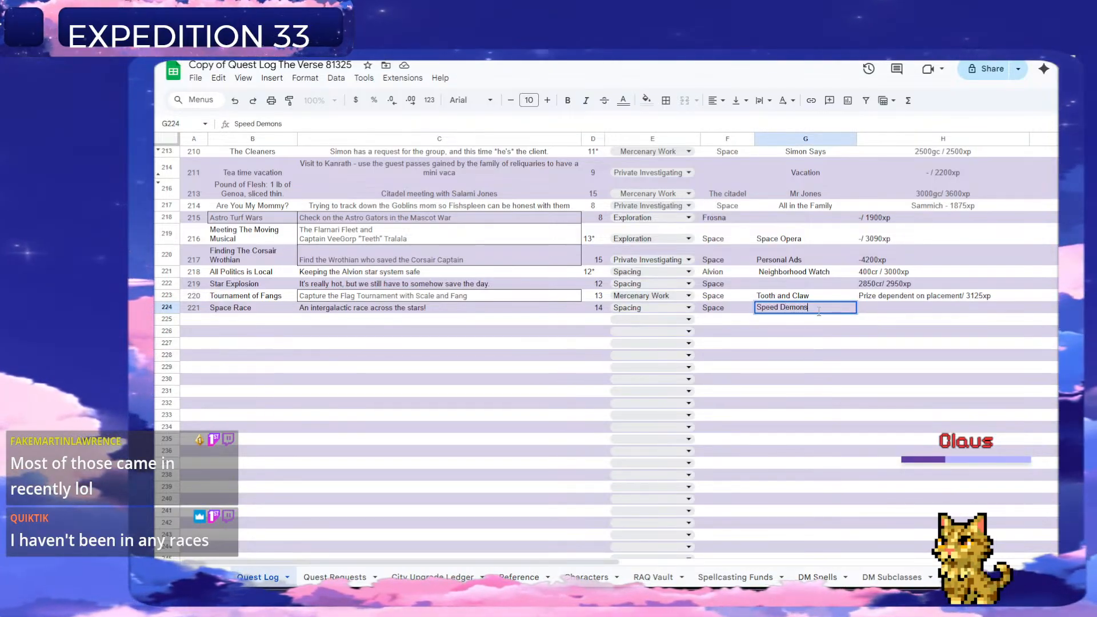
key("Tab")
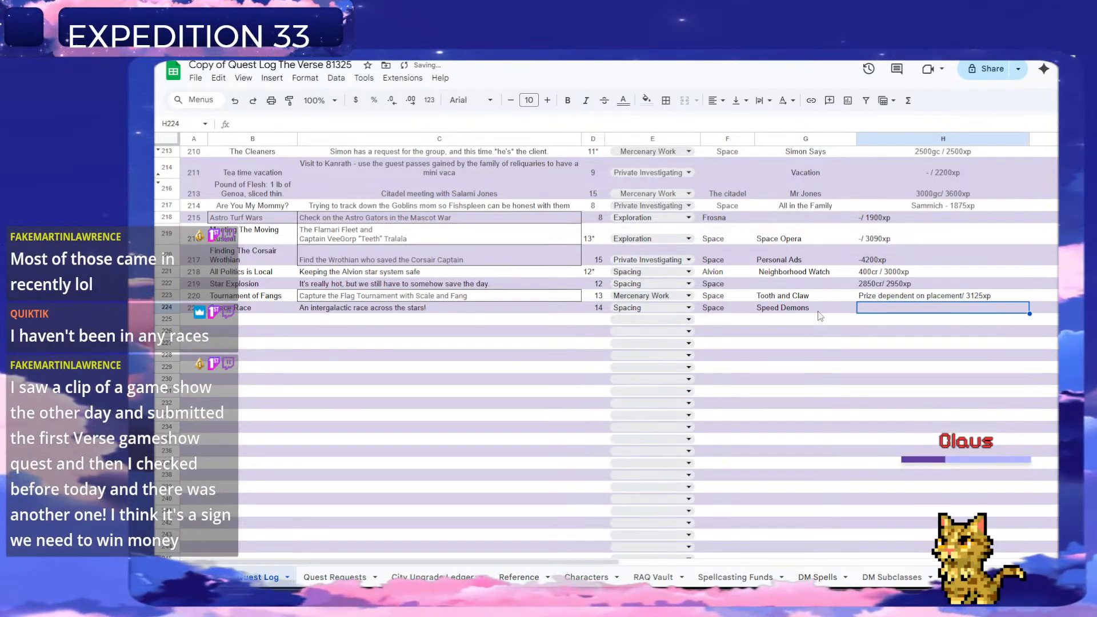
Copy quest 220's reward into quest 221's reward cell and change it to "Prize dependent on placement/ 3225xp".
left_click(875, 298)
key("ctrl+c")
left_click(876, 309)
key("ctrl+v")
double_click(976, 310)
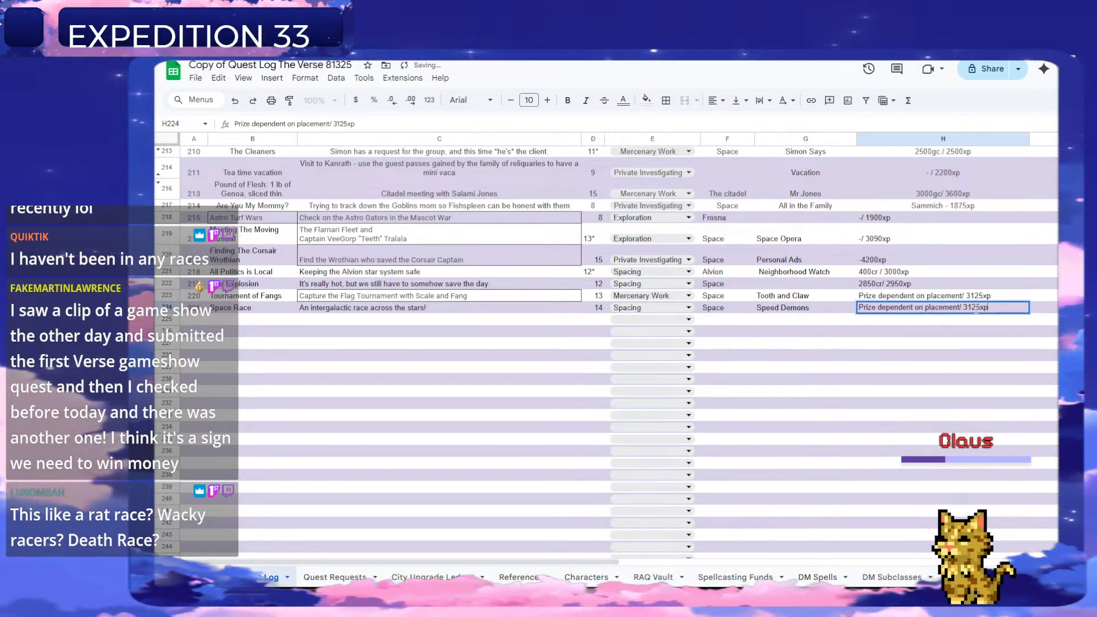
left_click(975, 309)
key("BackSpace")
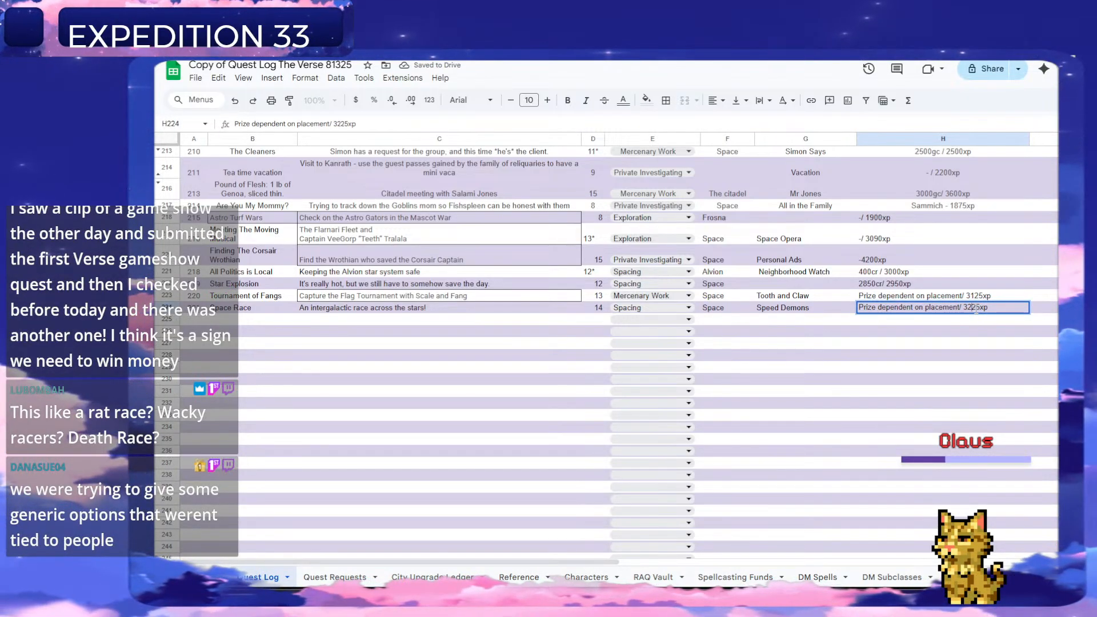
type("2")
key("Return")
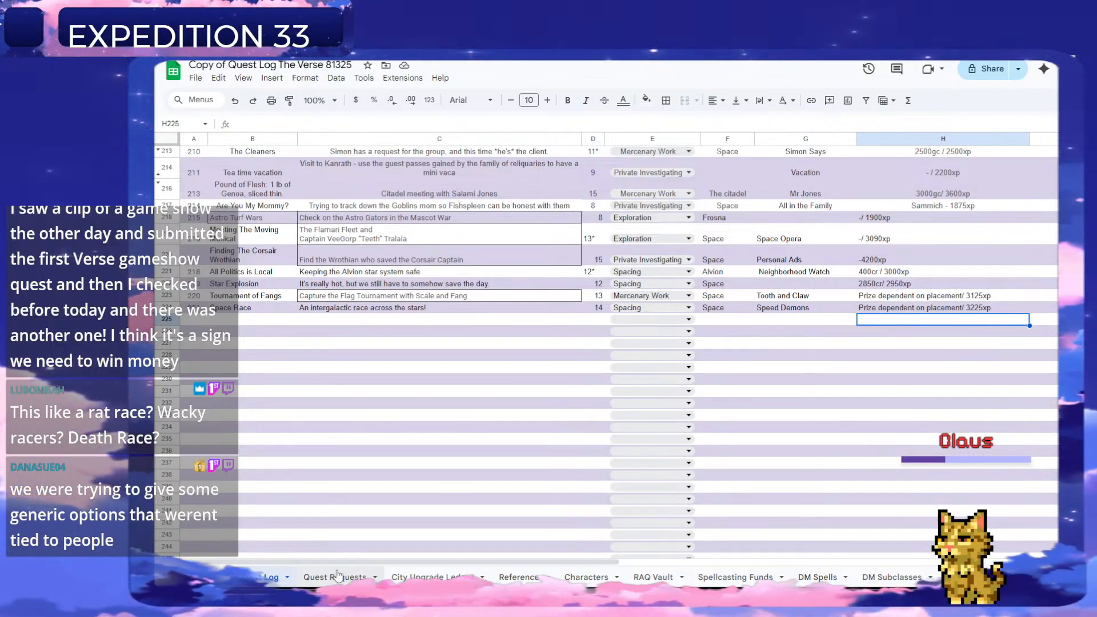
Clear the handled "space race" row on the Quest Requests sheet.
left_click(338, 577)
right_click(168, 225)
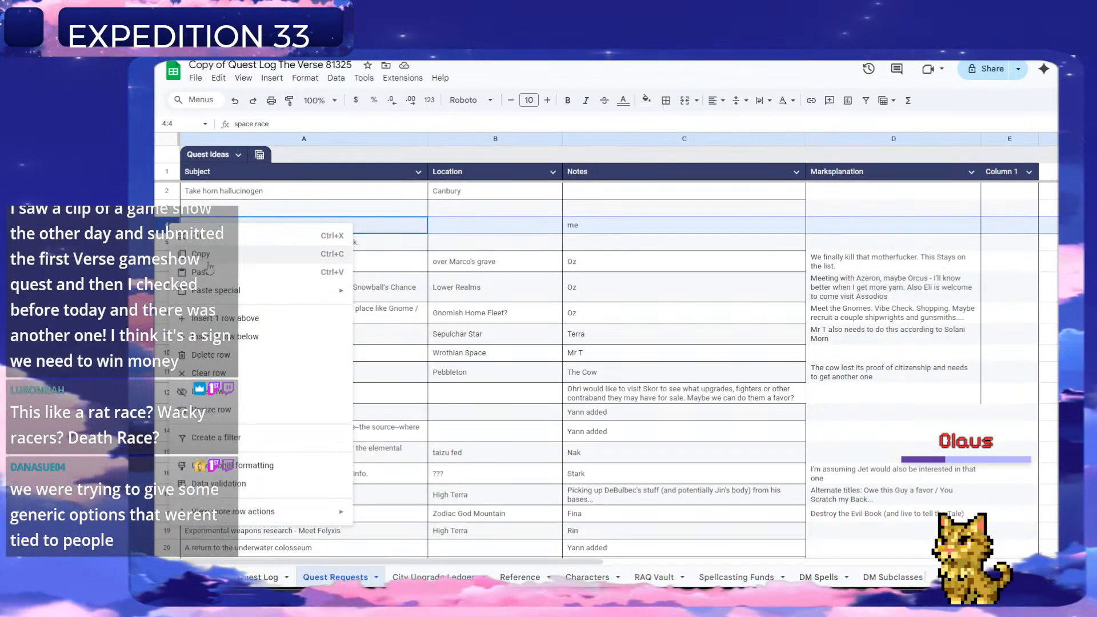
left_click(227, 373)
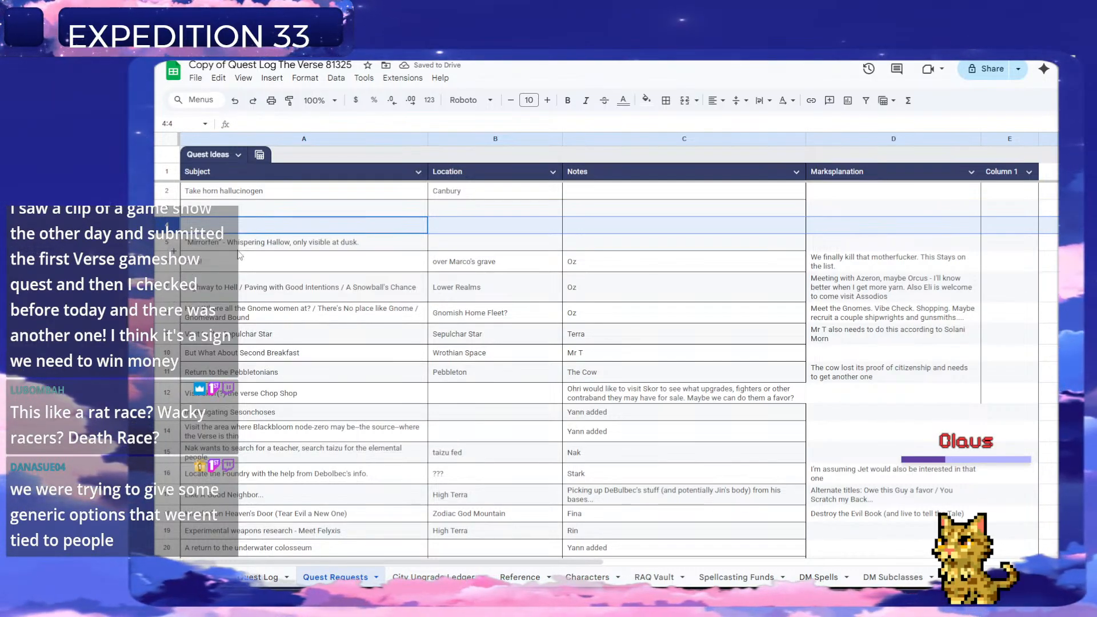
Review the "Mirrorfen" and "Polo!" requests, including the Polo! location and notes, and select the Polo! row.
left_click(175, 243)
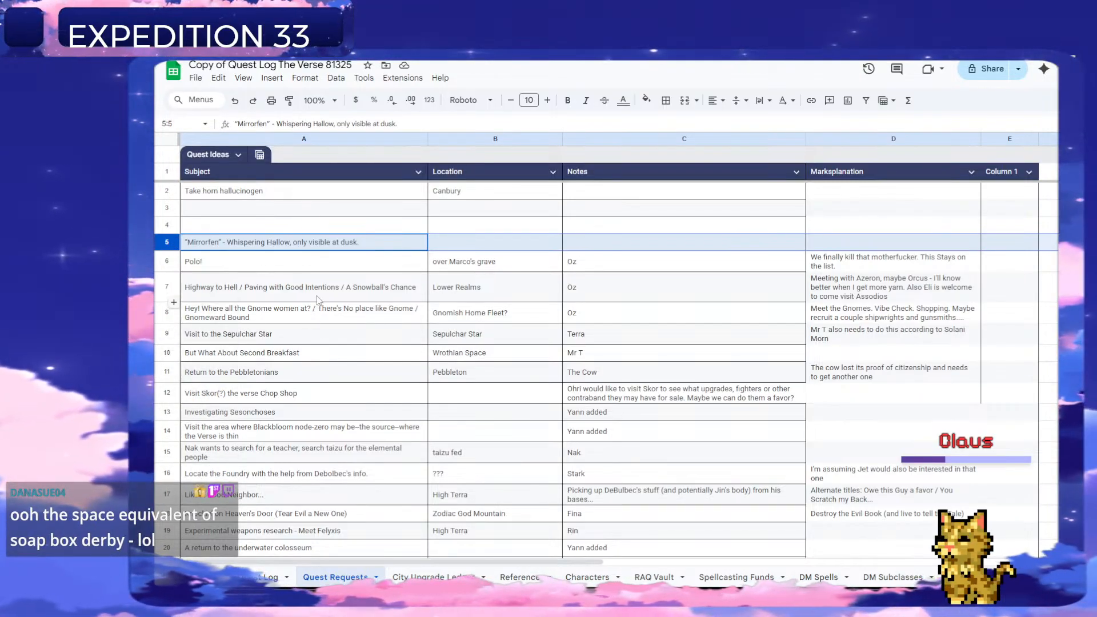
left_click(497, 267)
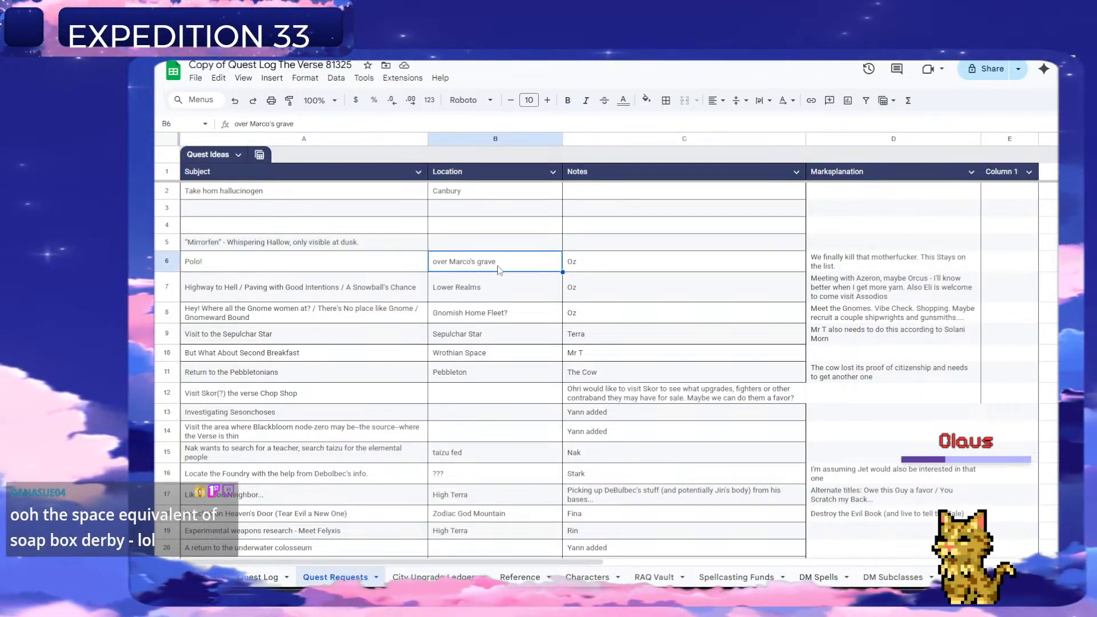
key("Right")
key("Right")
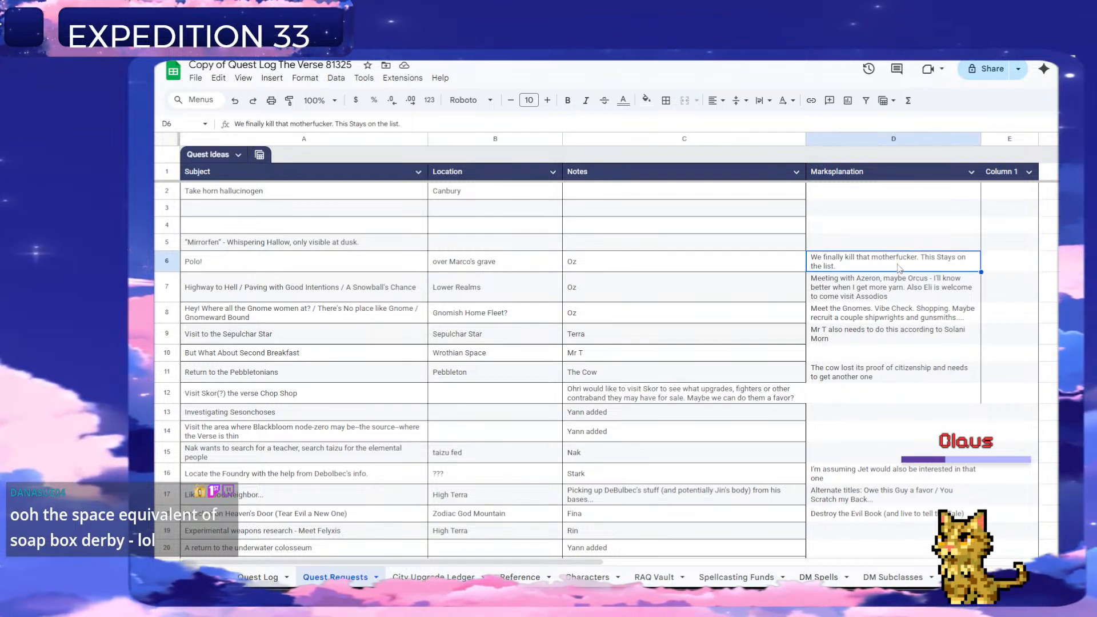
left_click(168, 261)
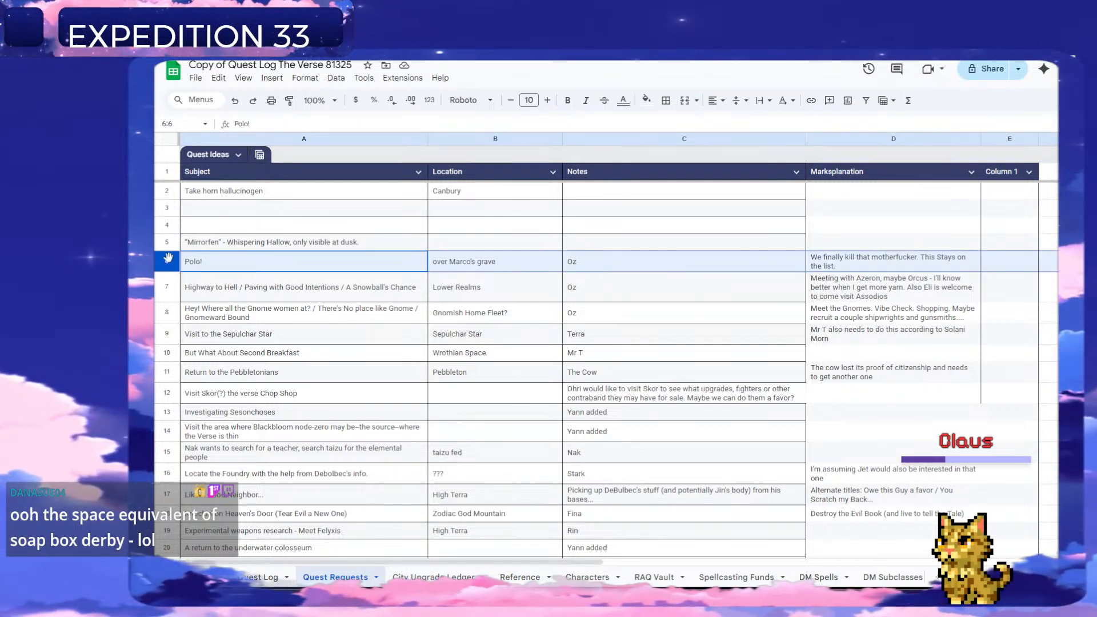
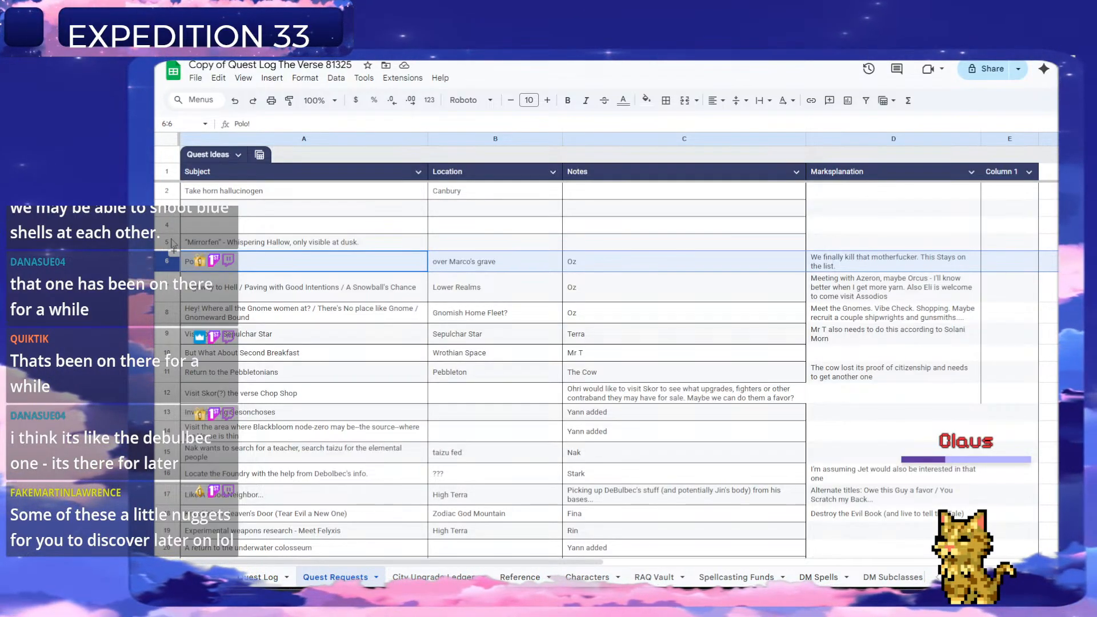
left_click(170, 240)
right_click(167, 245)
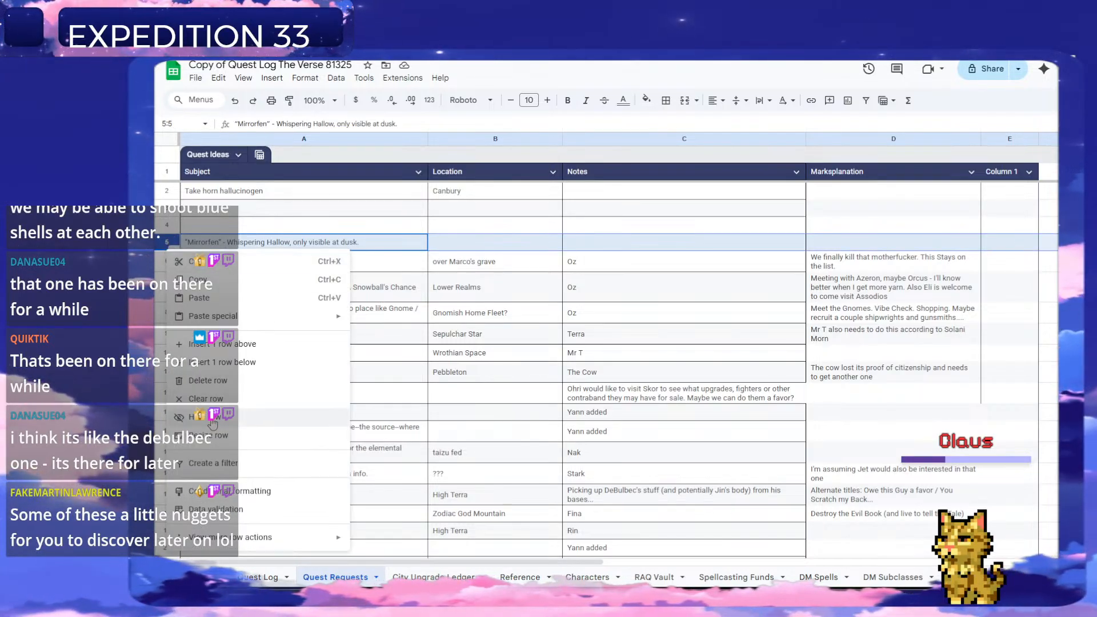
left_click(214, 279)
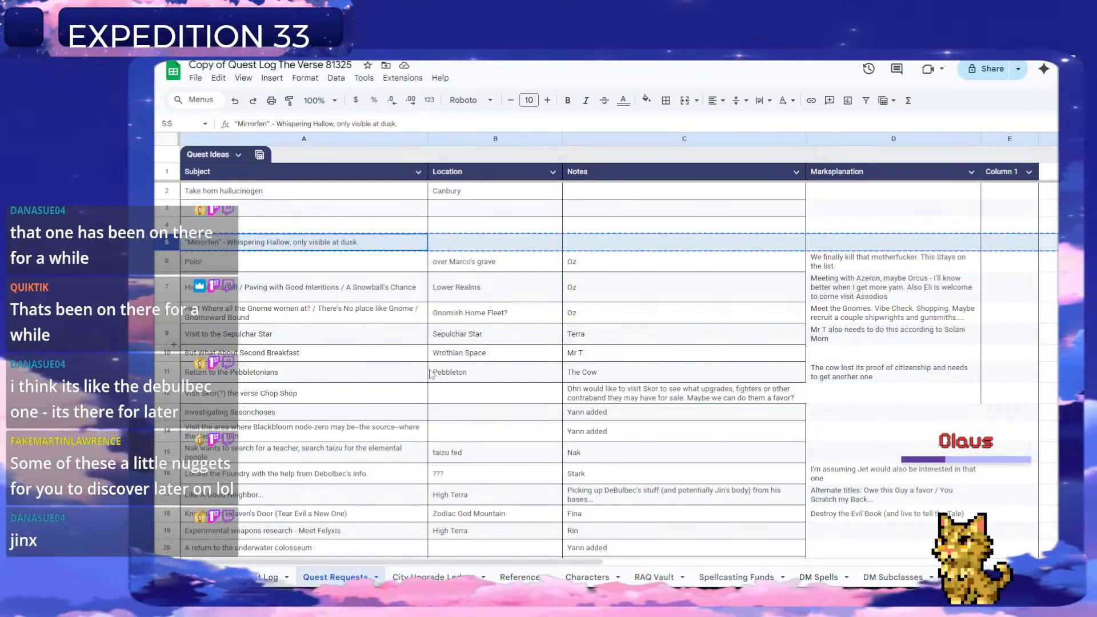
left_click(274, 577)
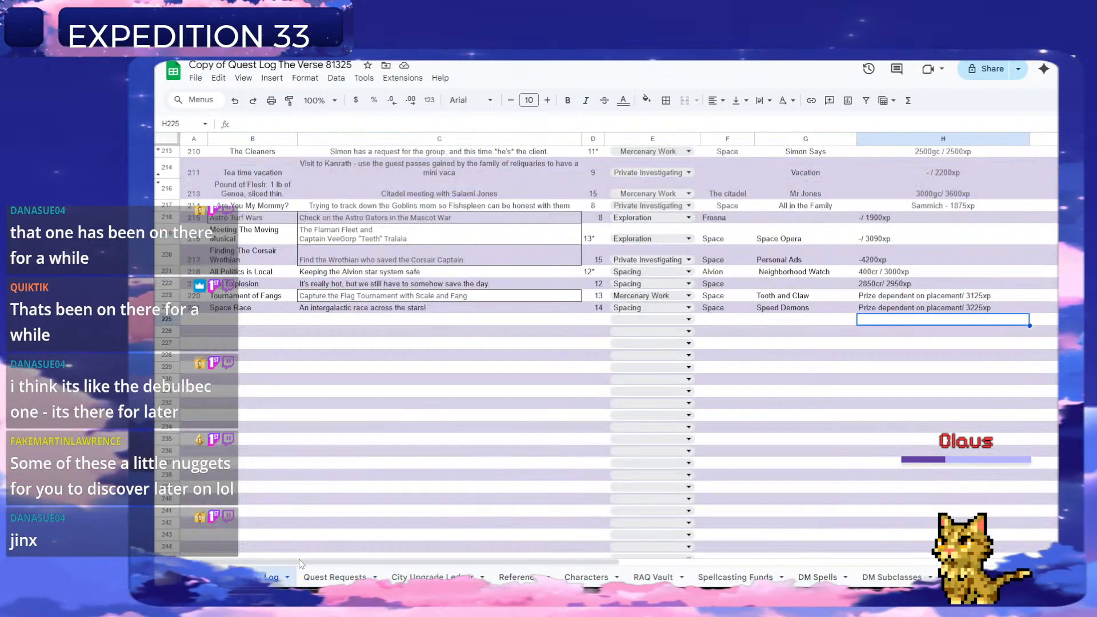
left_click(331, 322)
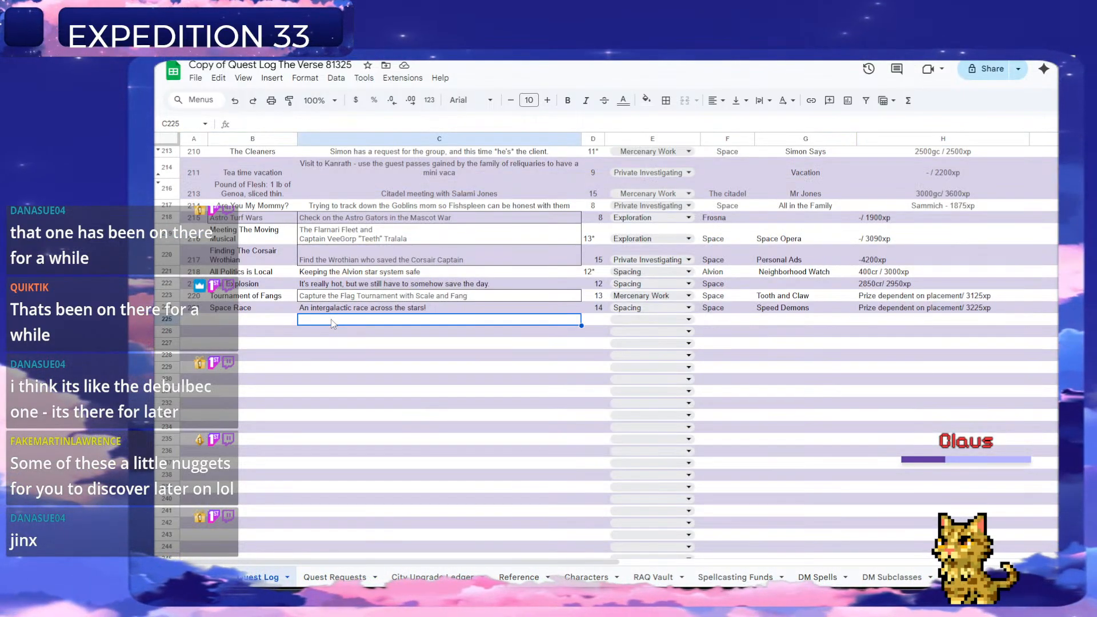
key("ctrl+v")
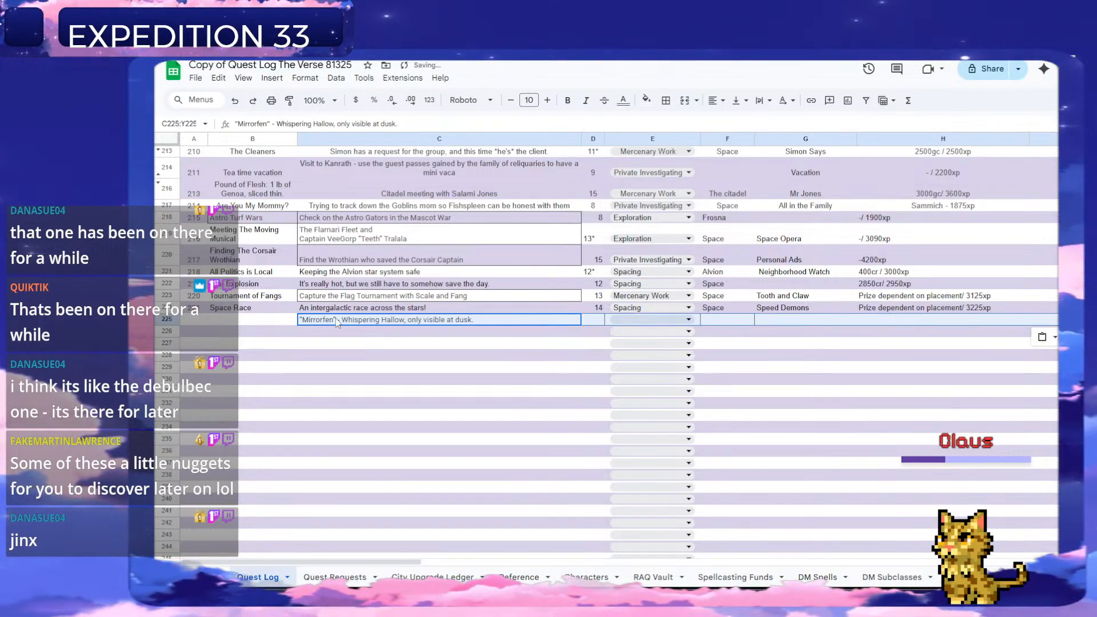
key("ctrl+z")
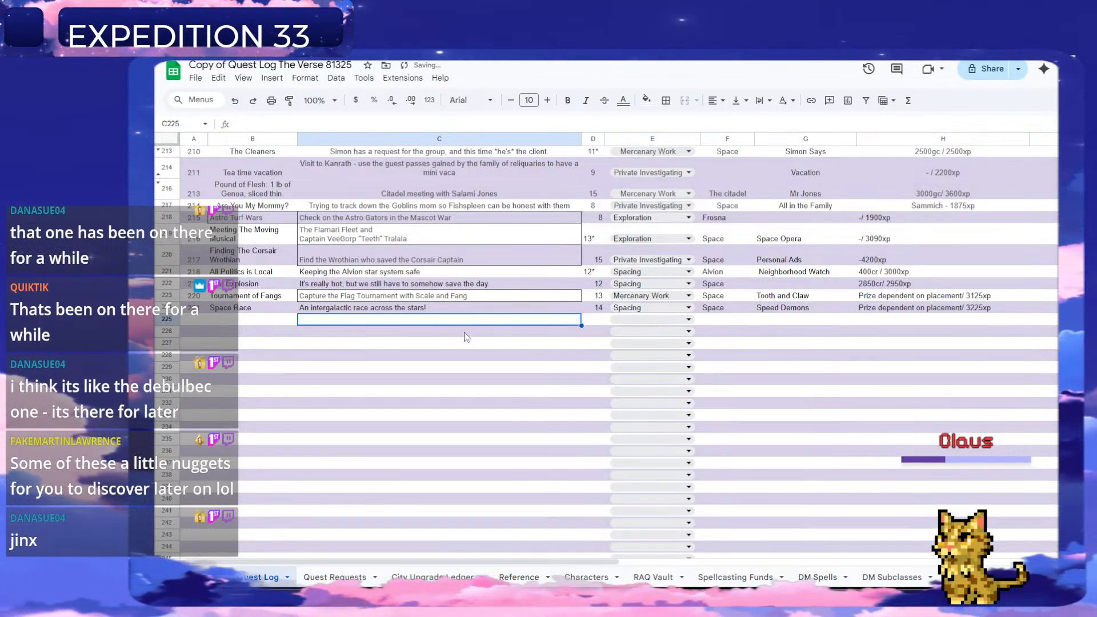
key("ctrl+v")
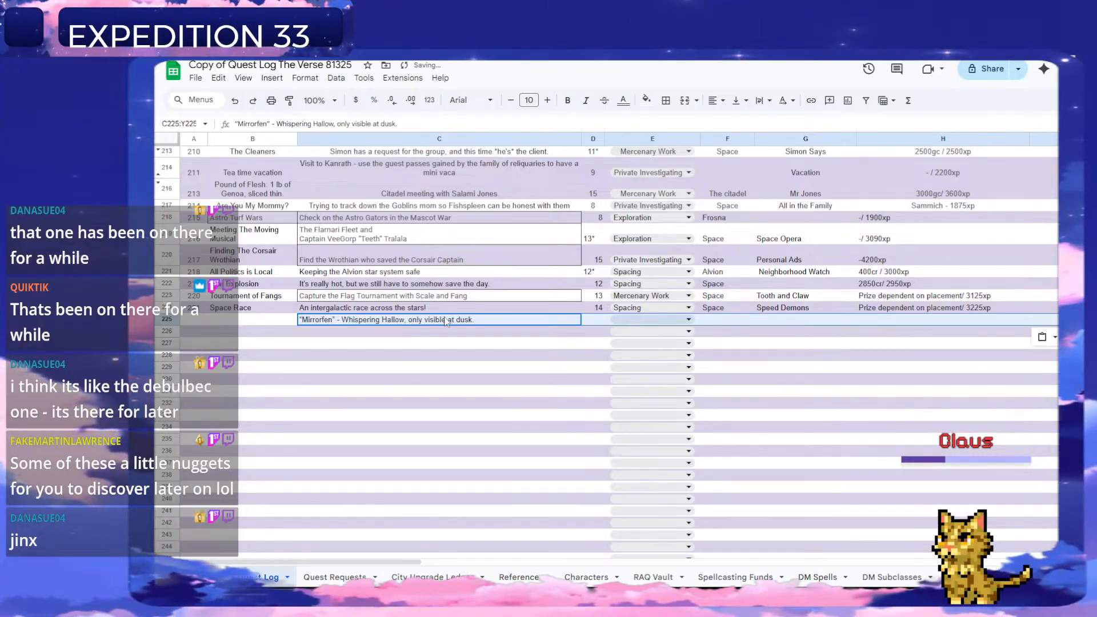
key("ctrl+z")
Copy the "Mirrorfen" subject text from the Quest Requests sheet into description cell C225 of the Quest Log.
left_click(336, 578)
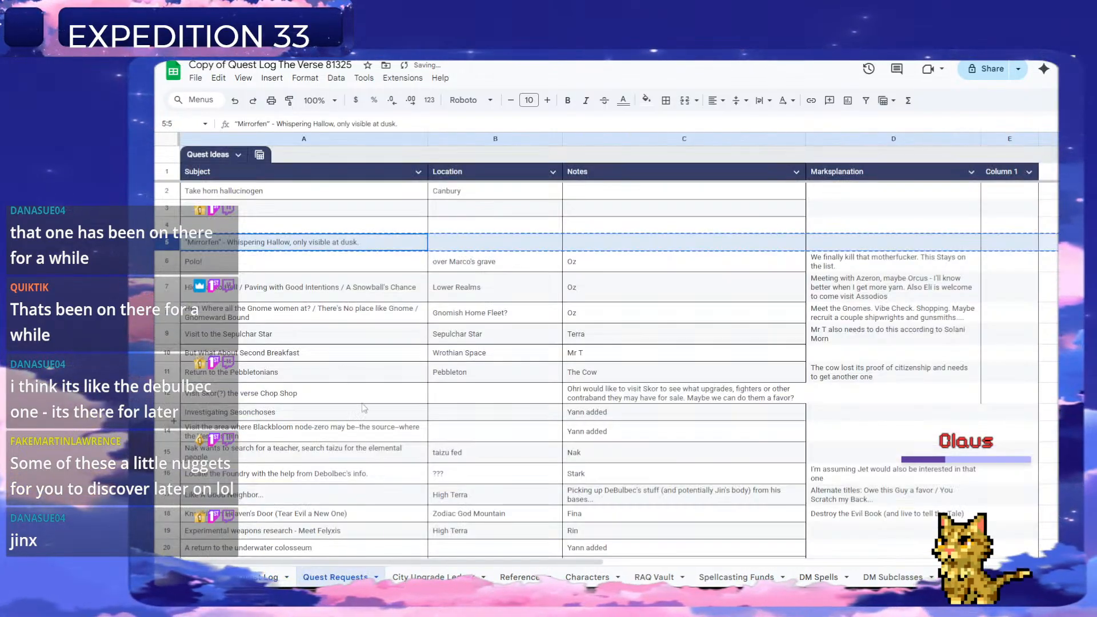
left_click(281, 280)
left_click(266, 246)
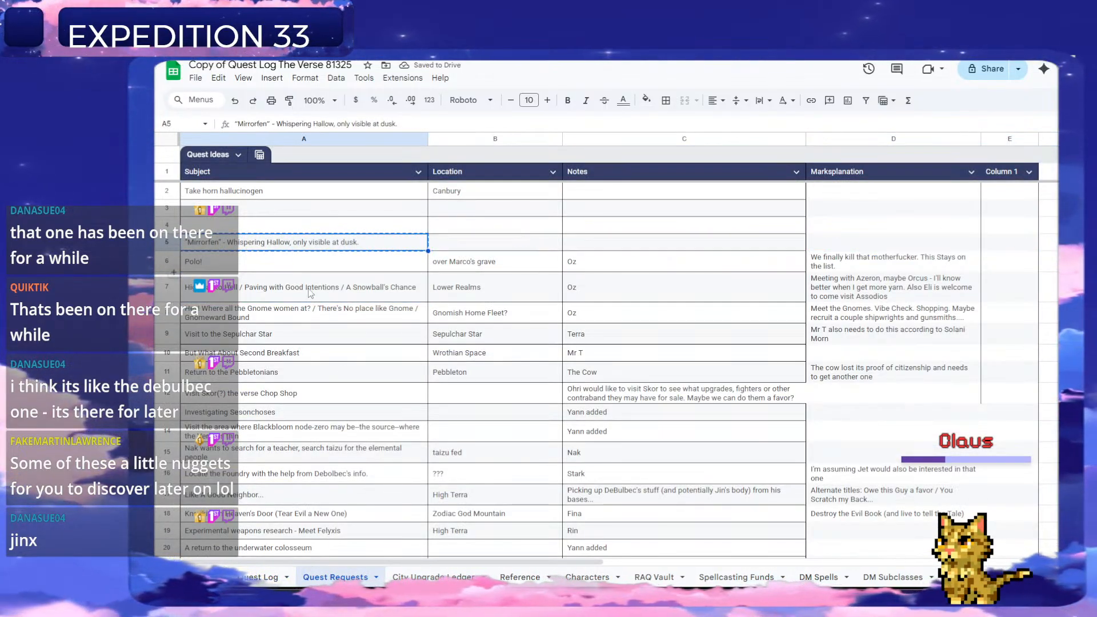
left_click(287, 577)
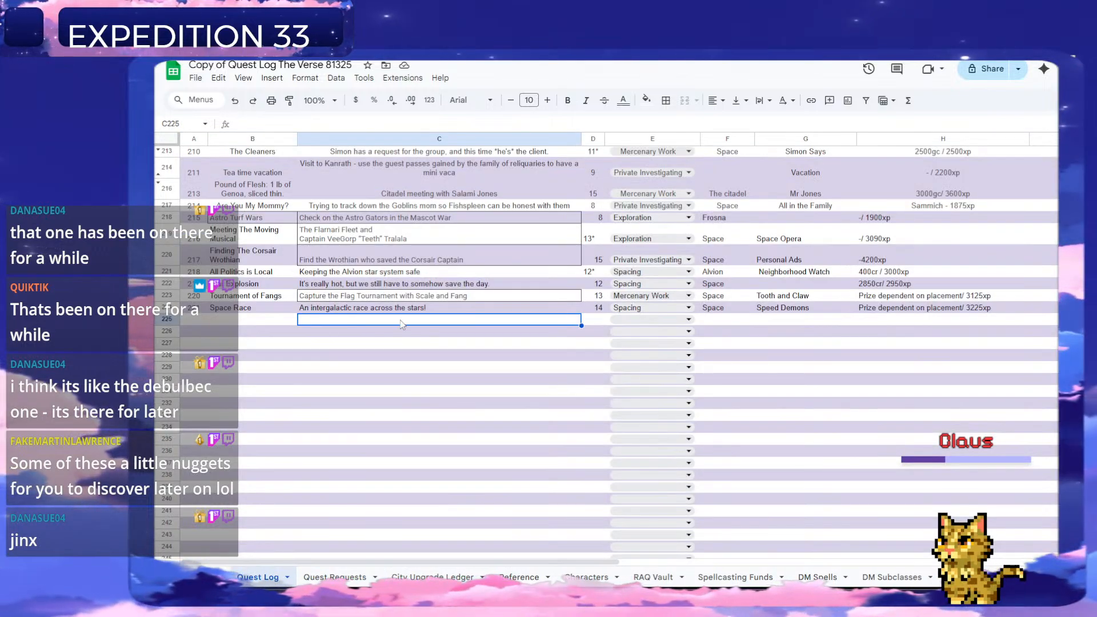
key("ctrl+shift+i")
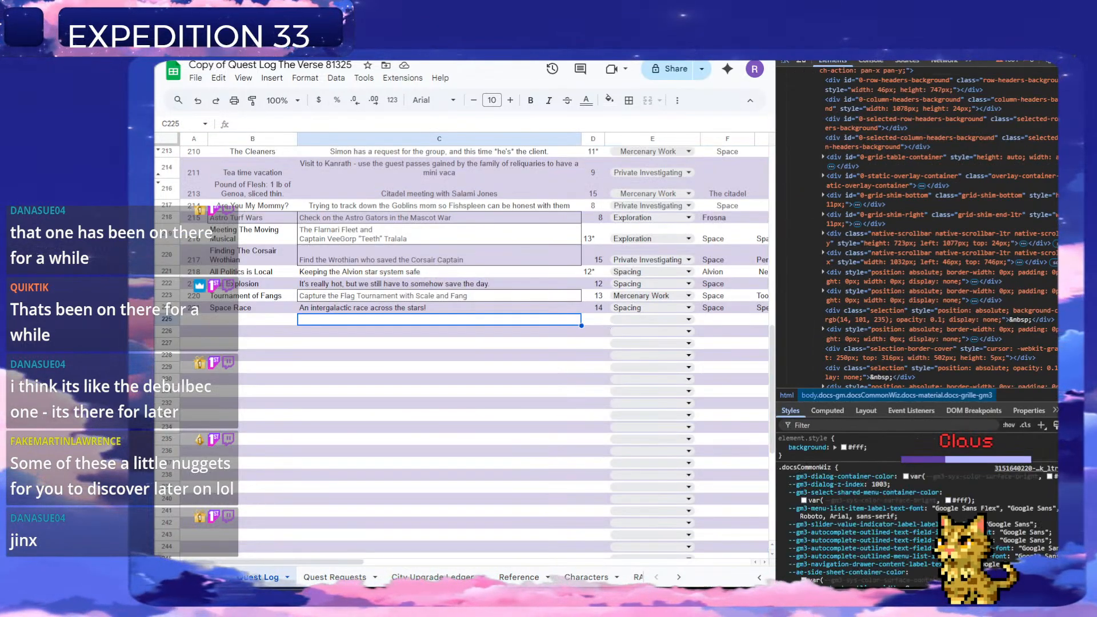
key("ctrl+shift+i")
double_click(384, 321)
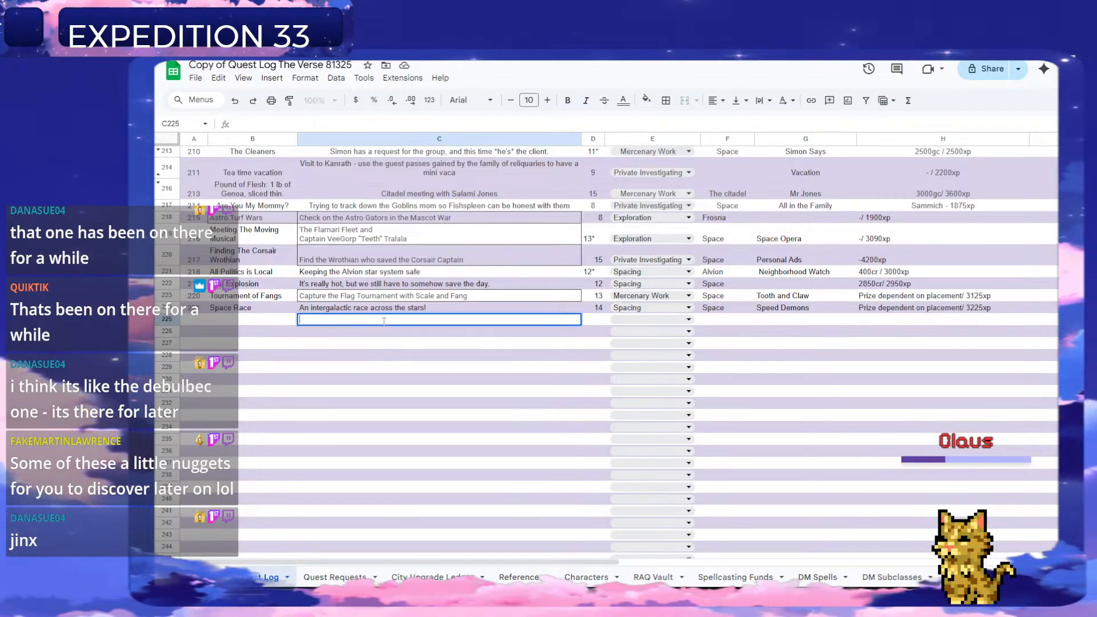
key("ctrl+v")
left_click(507, 344)
Set the level of the new quest in row 225 to 9 and its type to Exploration.
left_click(596, 309)
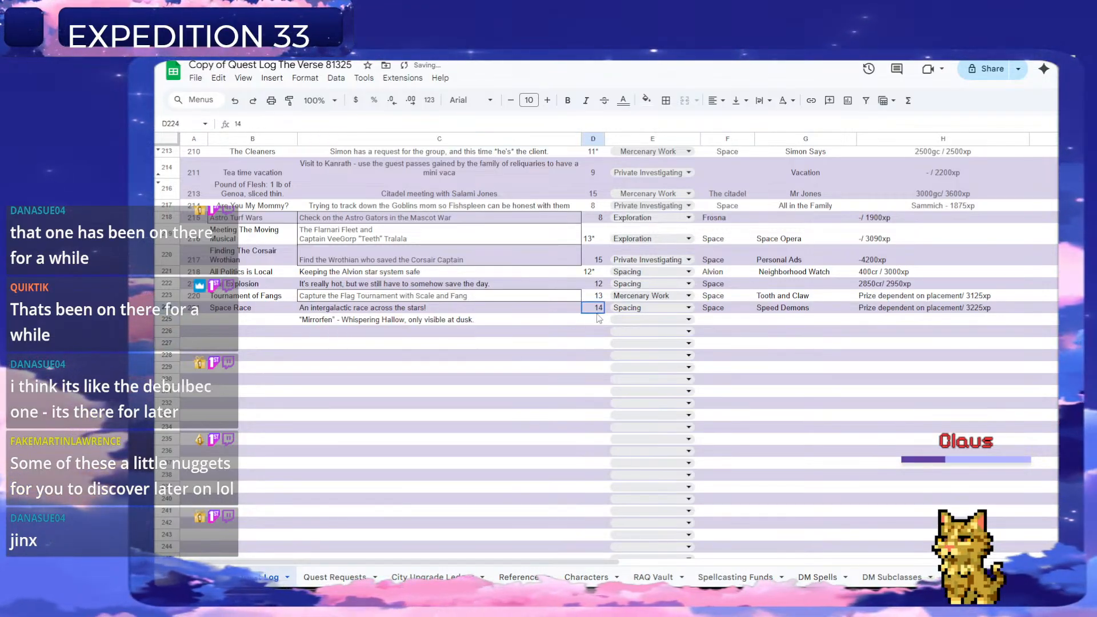
left_click(599, 323)
type("9")
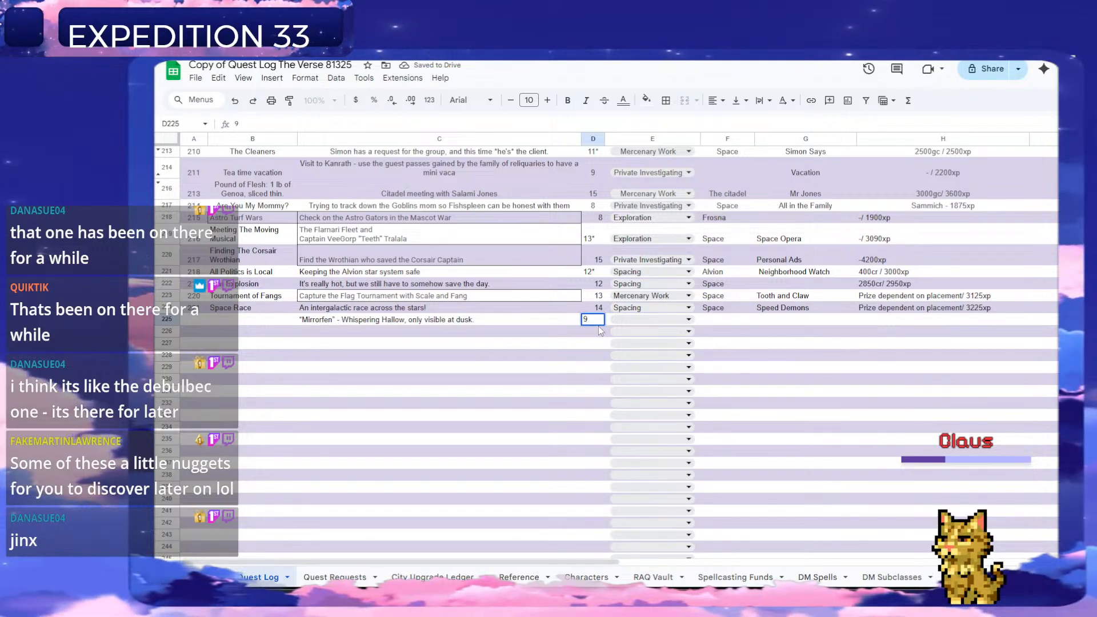
left_click(663, 309)
left_click(671, 321)
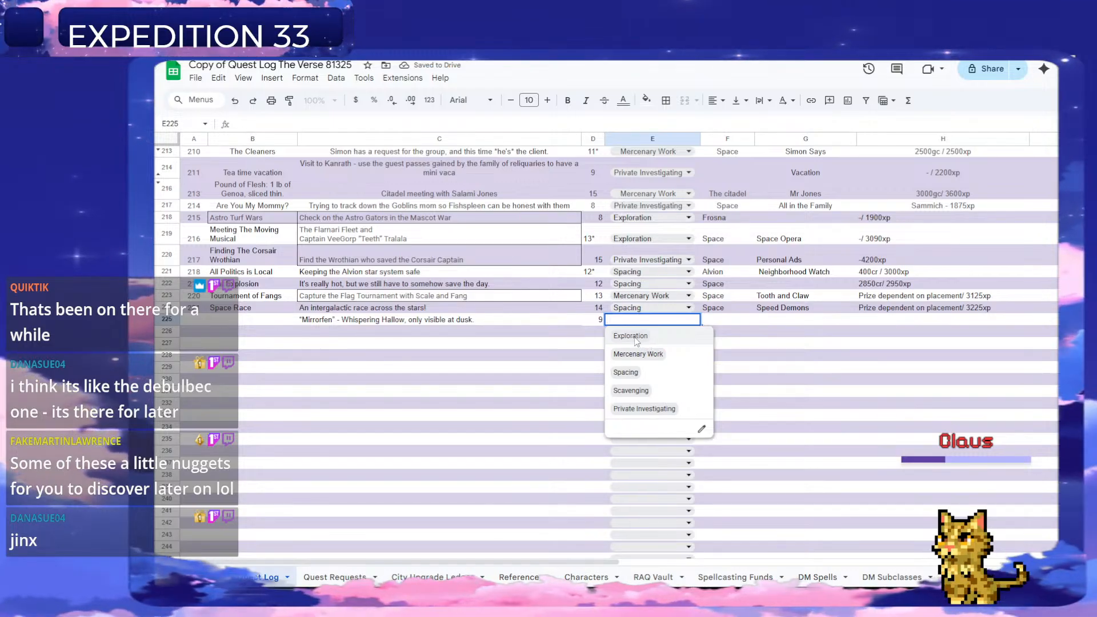
left_click(642, 337)
Move the name "Mirrorfen" from the description into title cell B225 and number the quest 223.
left_click(337, 320)
double_click(334, 319)
left_click_drag(335, 319, 298, 325)
key("ctrl+x")
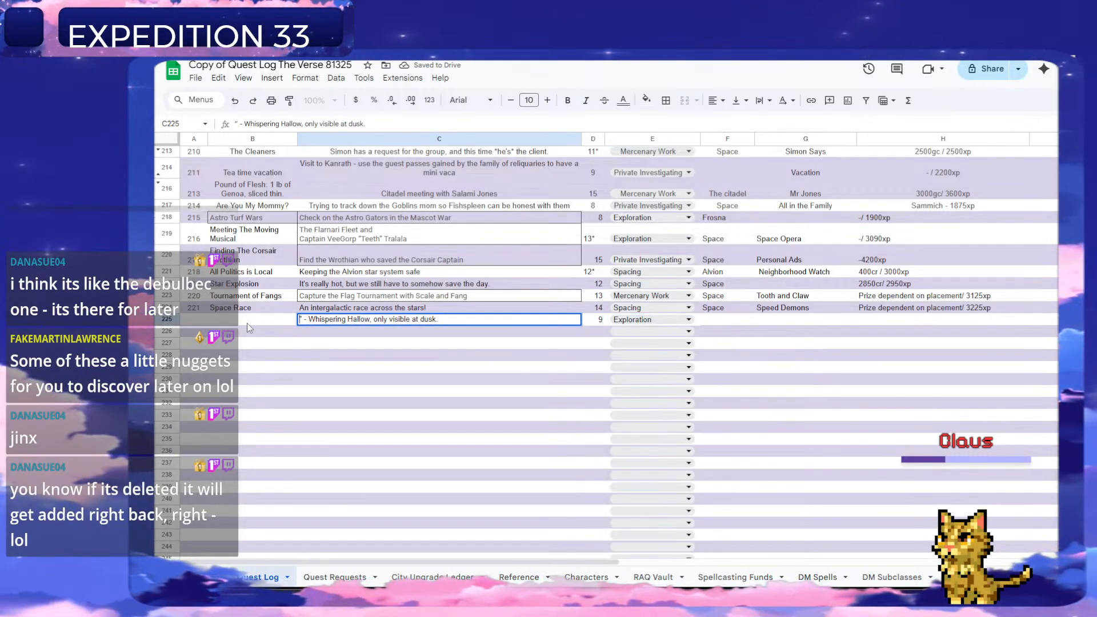
left_click(247, 320)
key("ctrl+v")
left_click(192, 319)
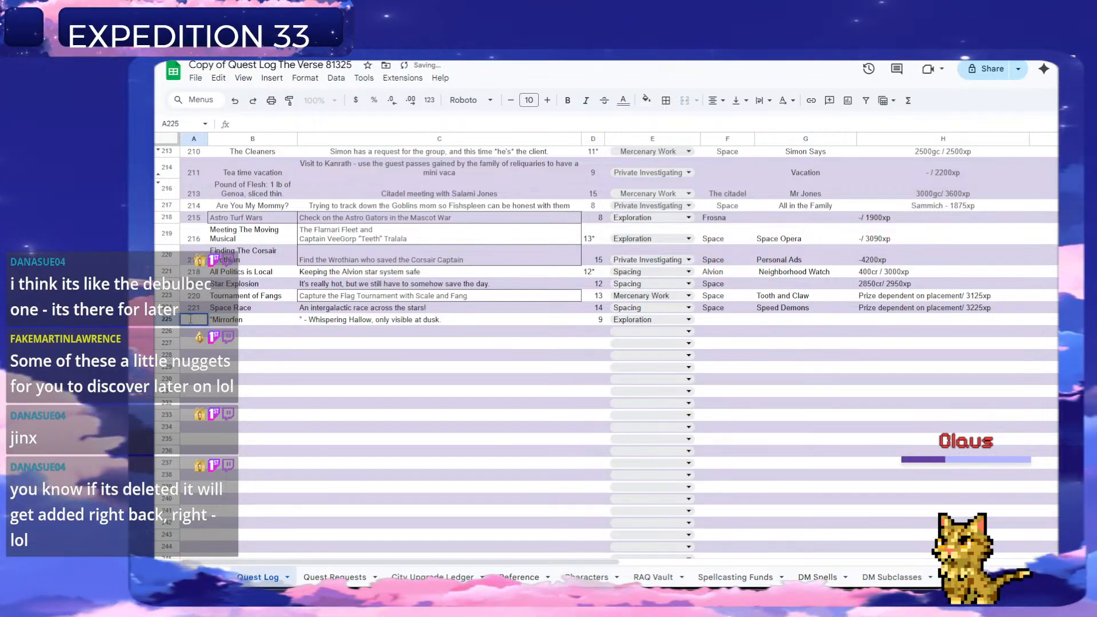
type("223")
key("Return")
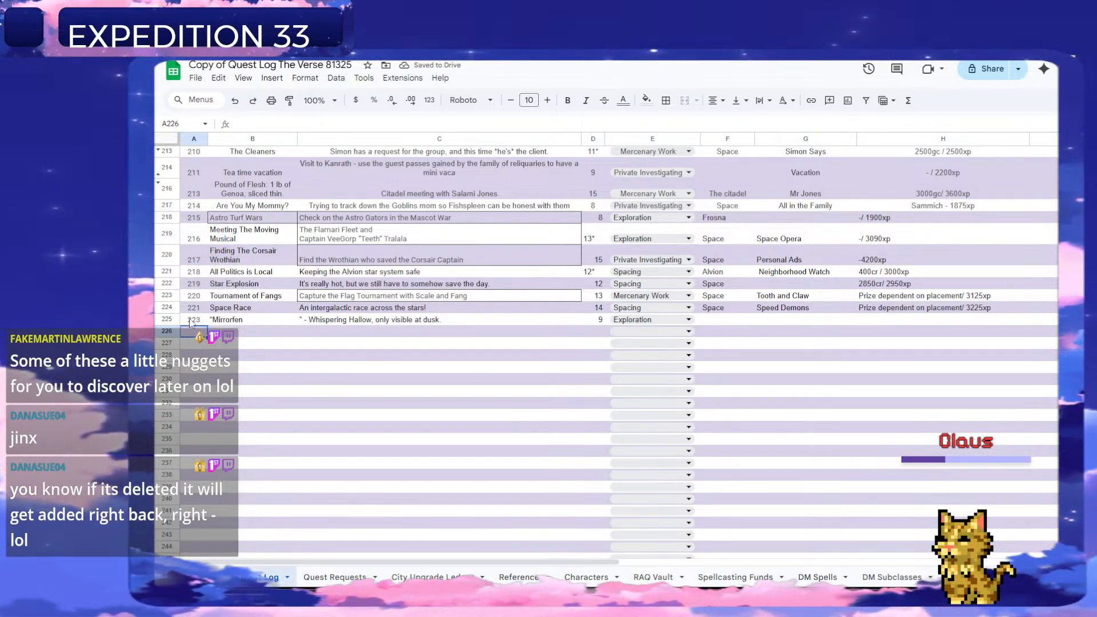
Trim the description in C225 to "Whispering Hallow, only visible at dusk." and add the closing quotation mark to the Mirrorfen title.
double_click(305, 318)
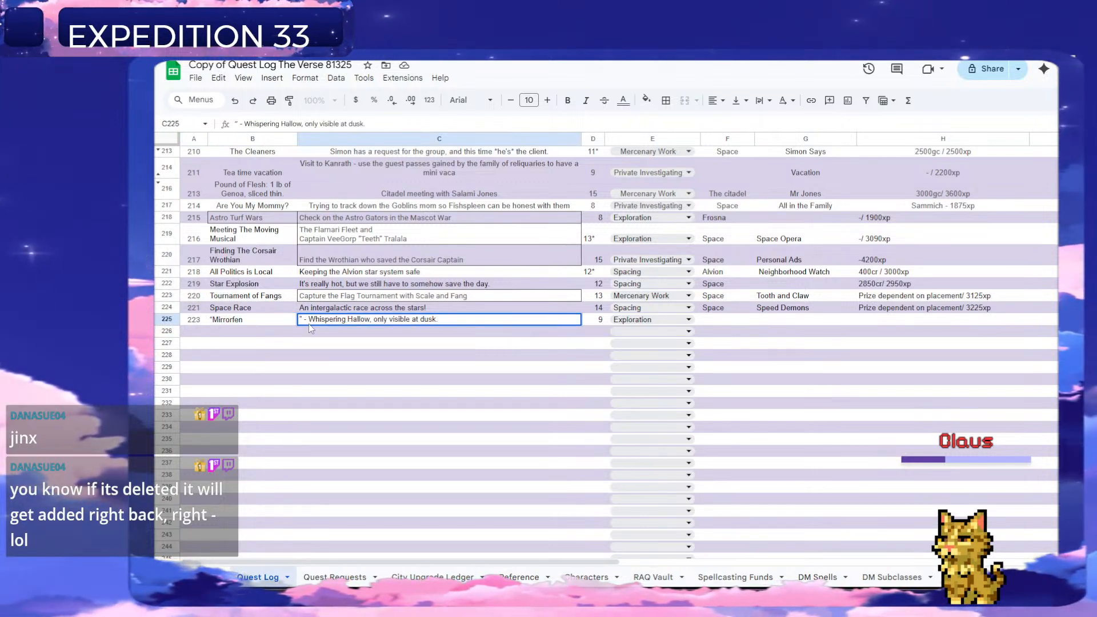
key("BackSpace")
key("BackSpace")
type("k.")
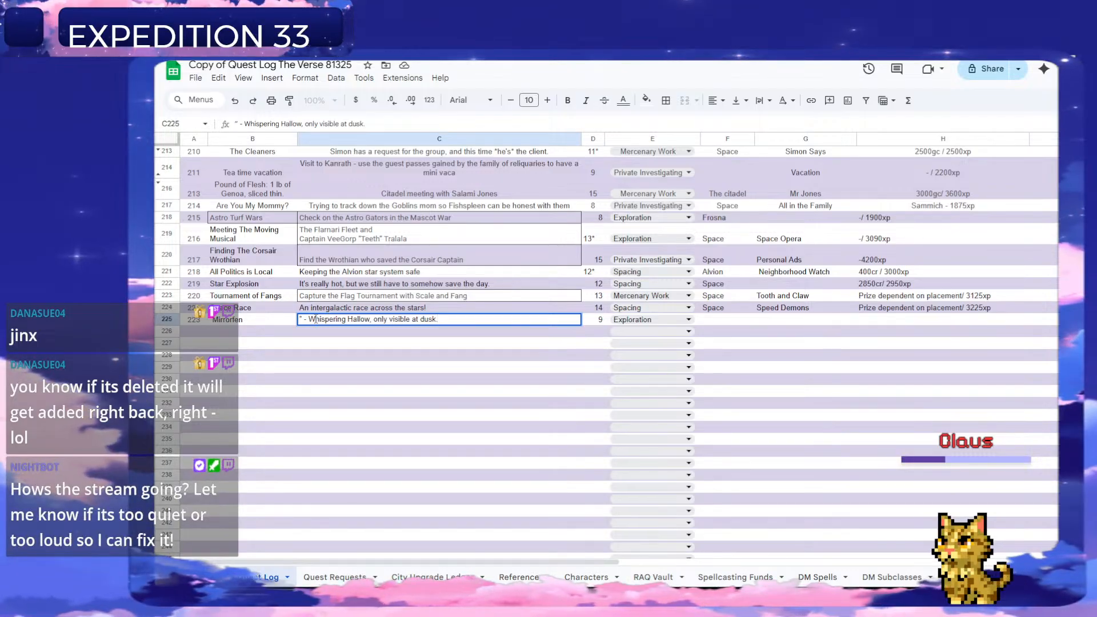
left_click(310, 318)
key("BackSpace")
key("BackSpace")
key("BackSpace")
key("BackSpace")
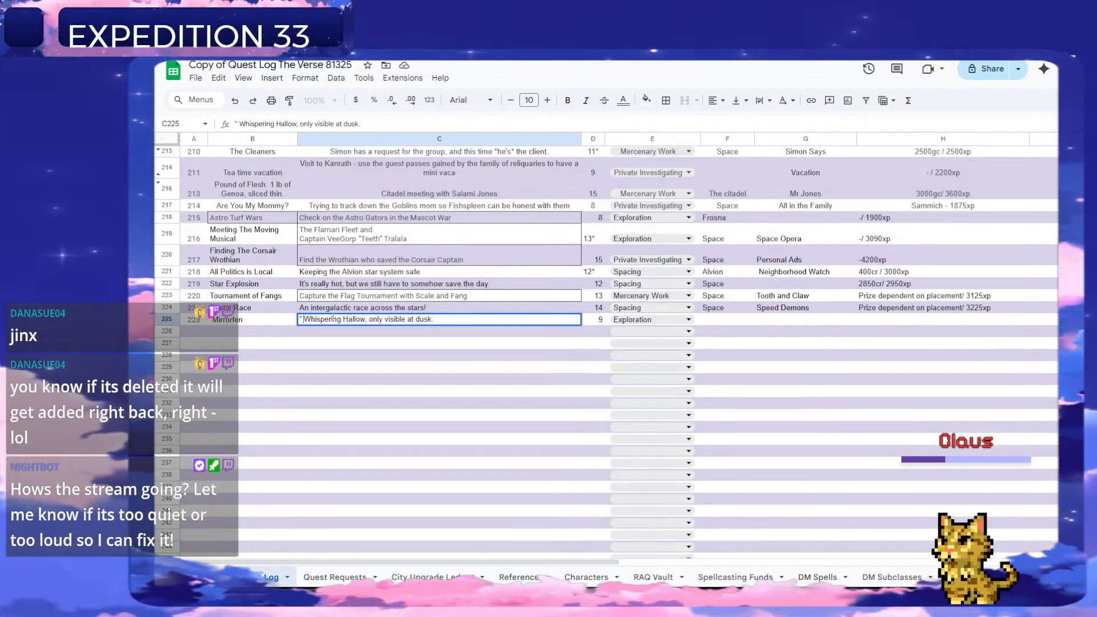
left_click(388, 333)
left_click(374, 321)
double_click(259, 319)
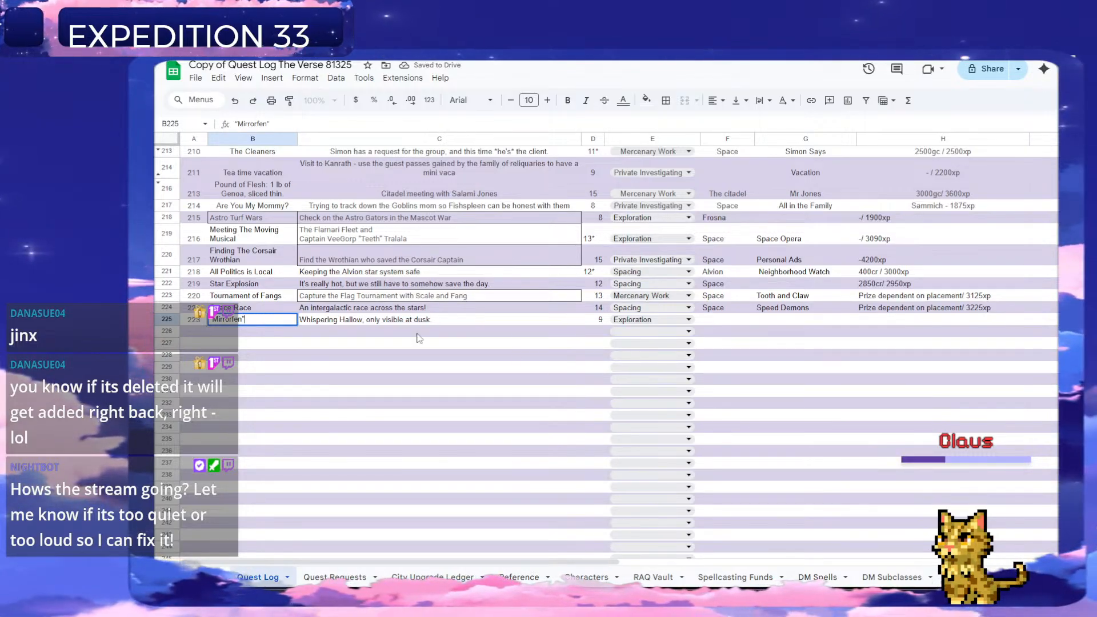
left_click(593, 332)
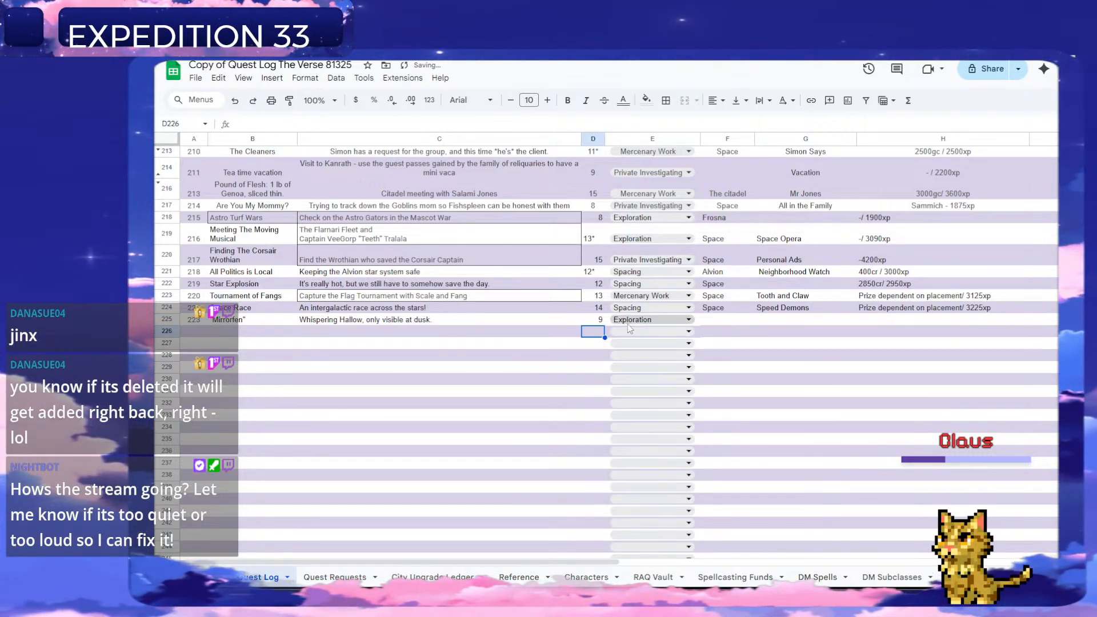
Enter "Grim Hollow" as the Mirrorfen quest's location in column F.
left_click(715, 322)
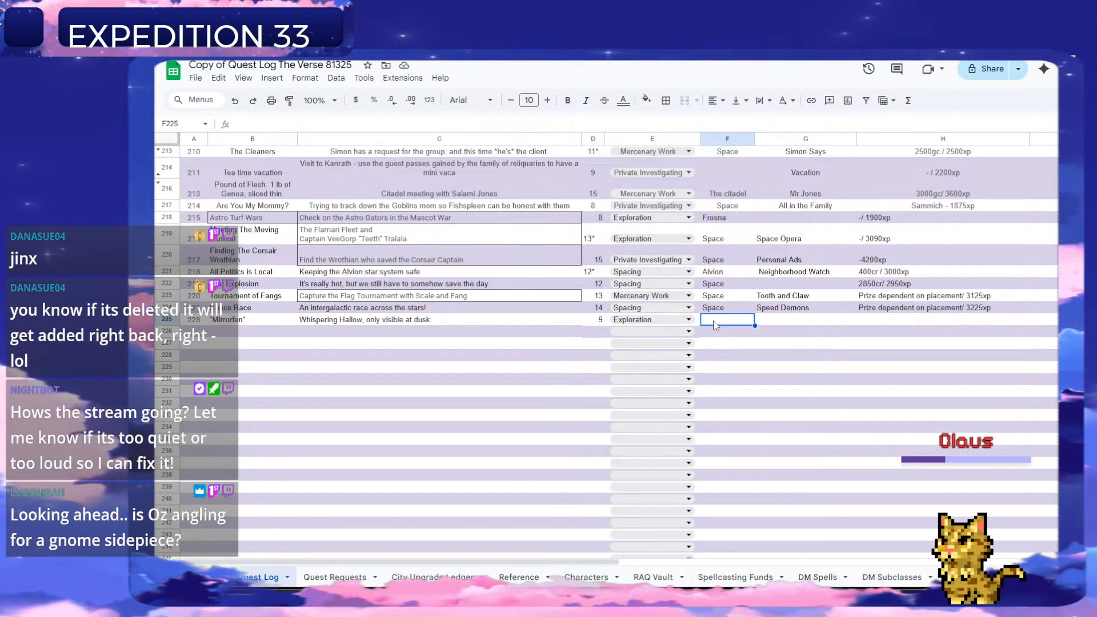
type("F")
key("BackSpace")
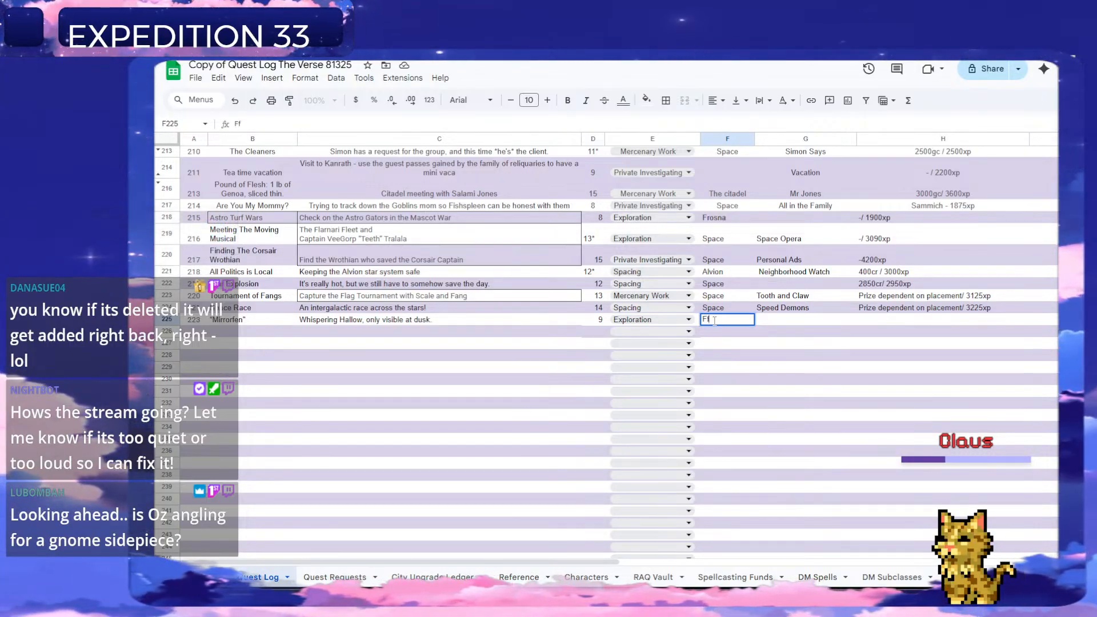
key("BackSpace")
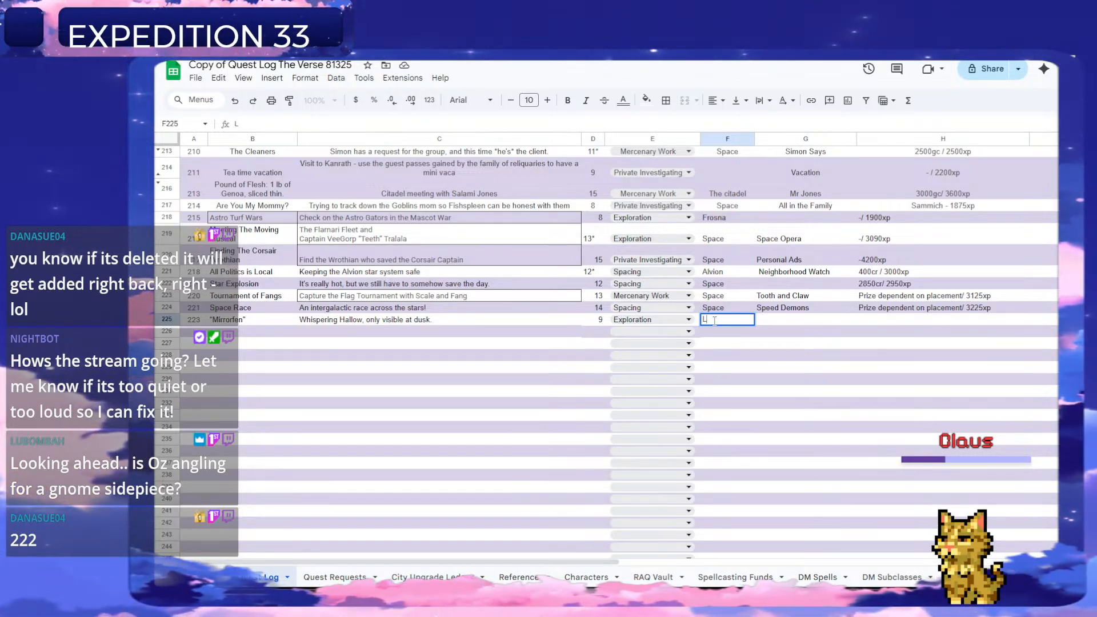
type("FG")
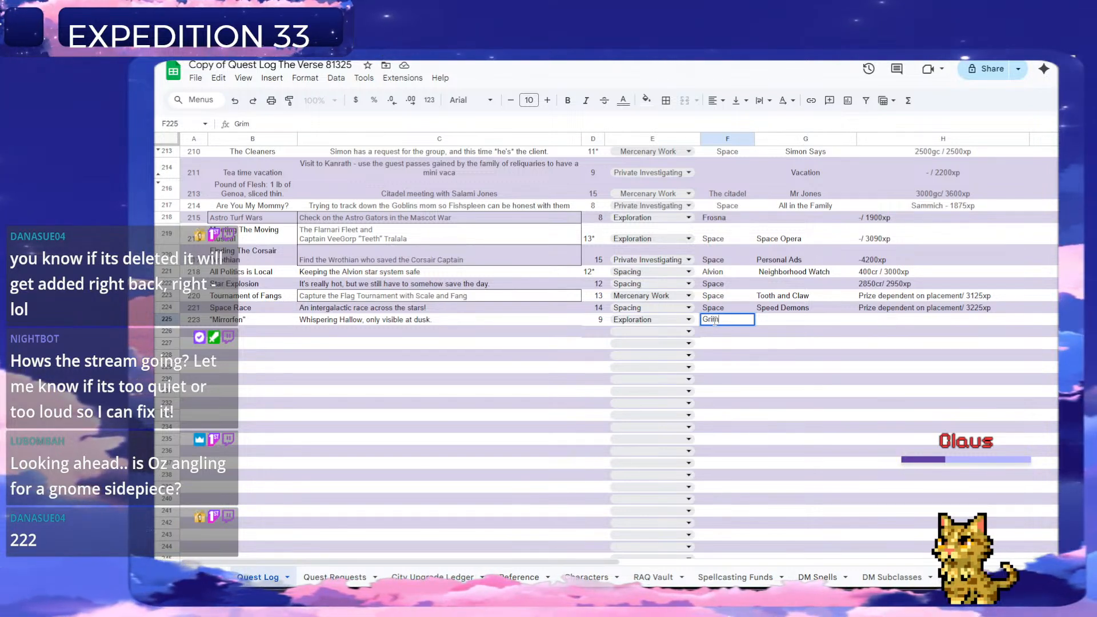
type("im Hollow")
key("Return")
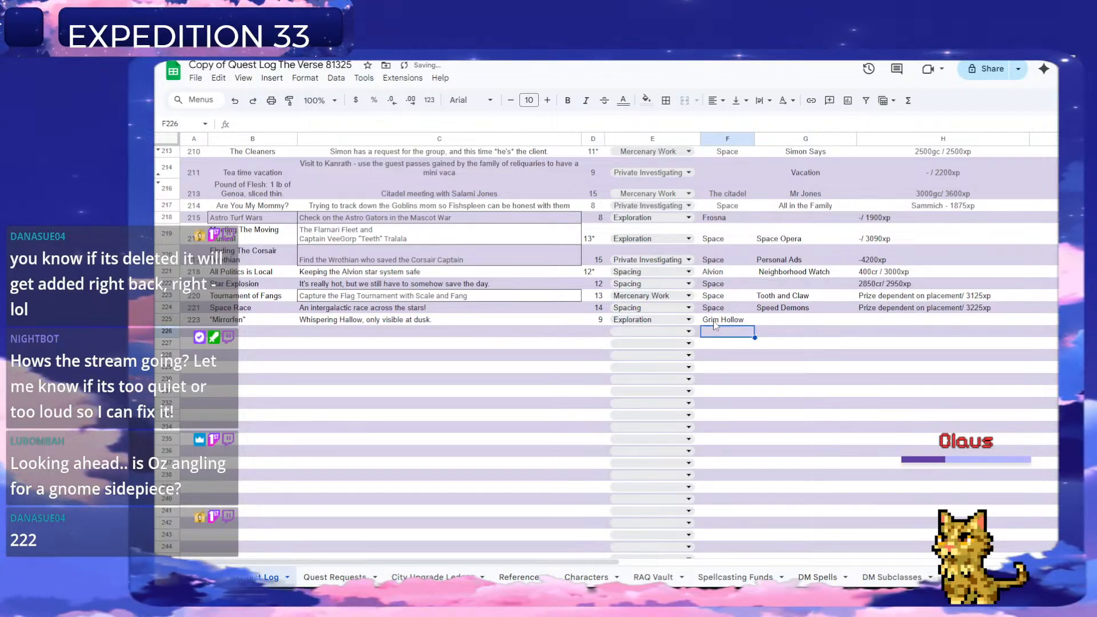
Enter "Little Red Daughter" as the Mirrorfen quest's questline in column G.
left_click(767, 320)
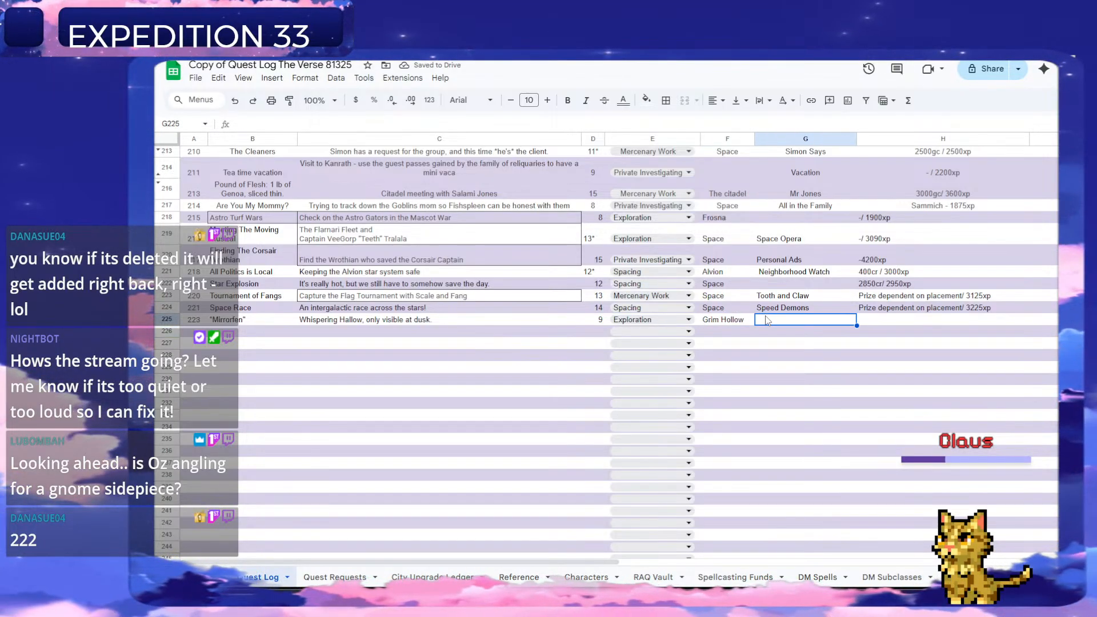
type("Little Red")
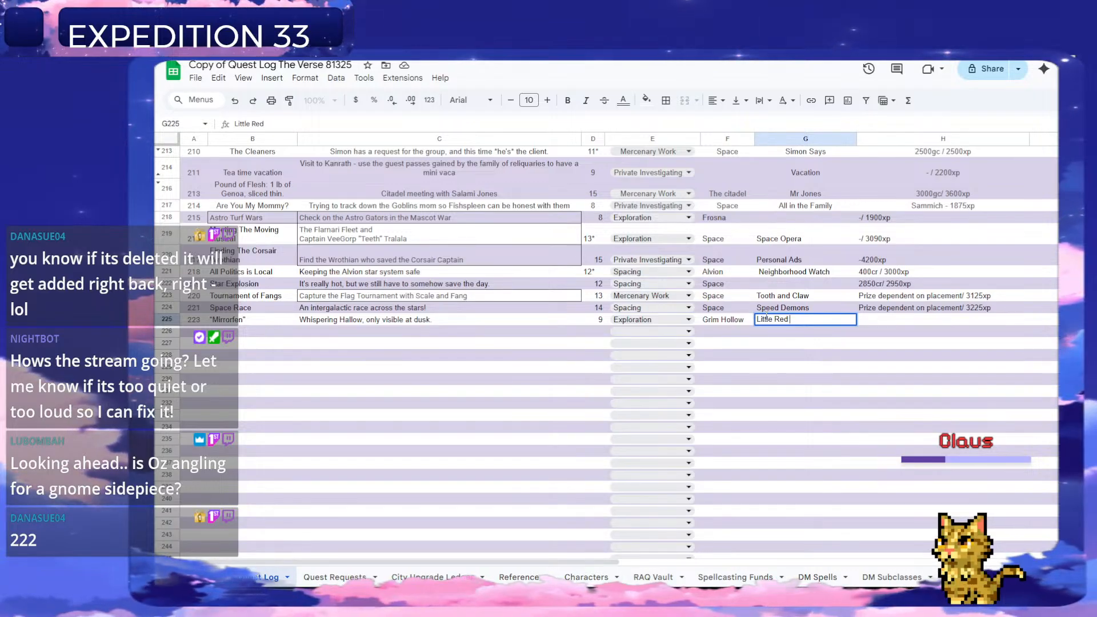
type(" Daughter")
key("Return")
Enter "-/ 1900xp" as the Mirrorfen quest's reward in column H.
key("Right")
key("Up")
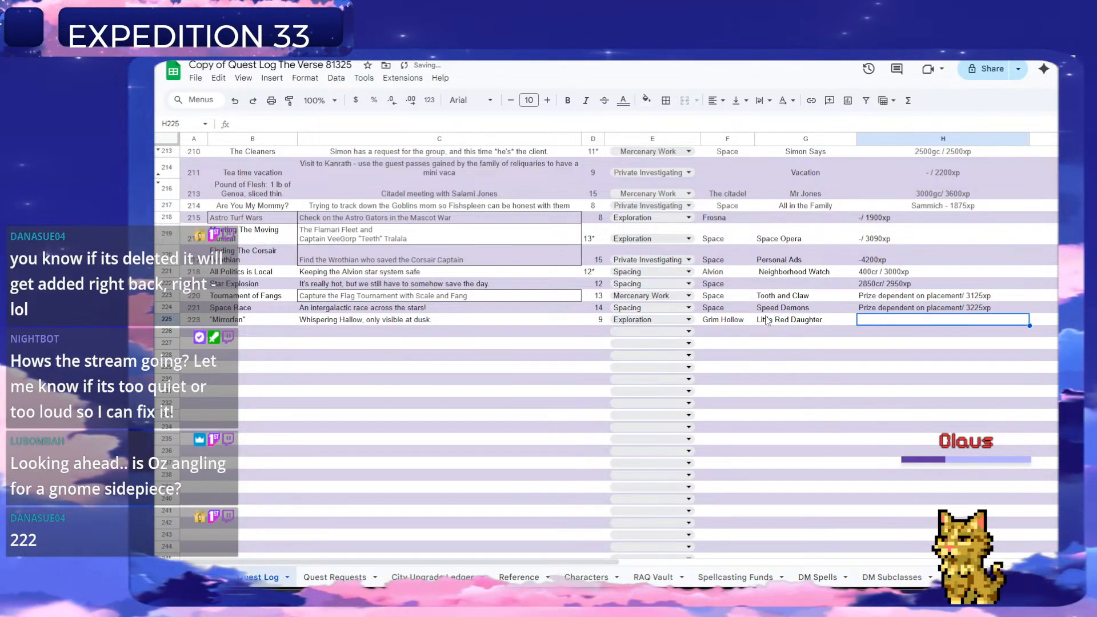
type("-")
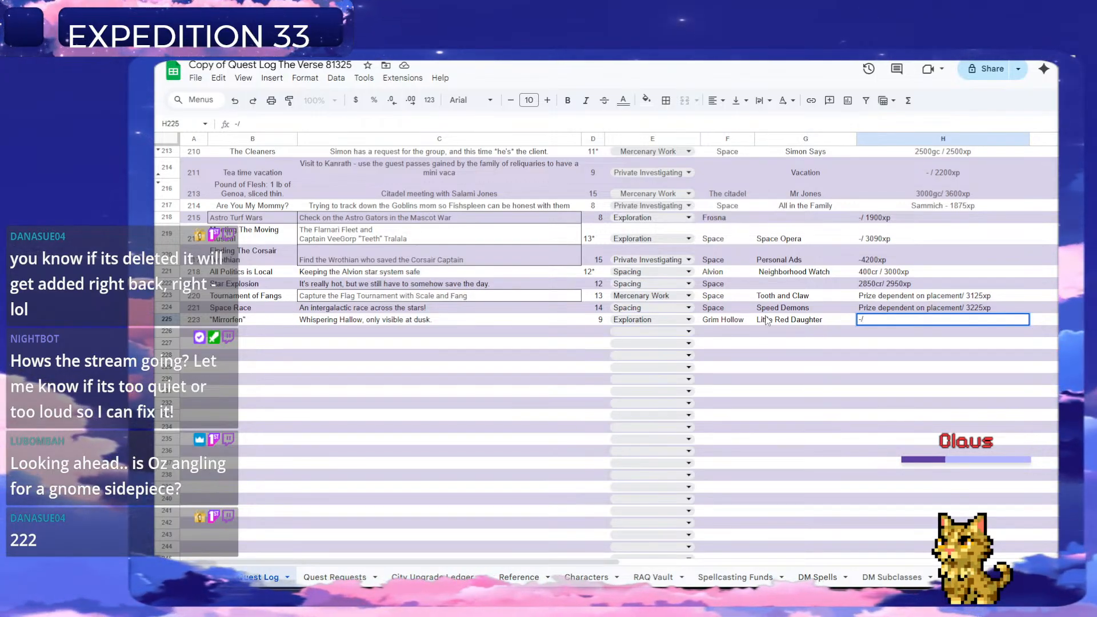
type("/")
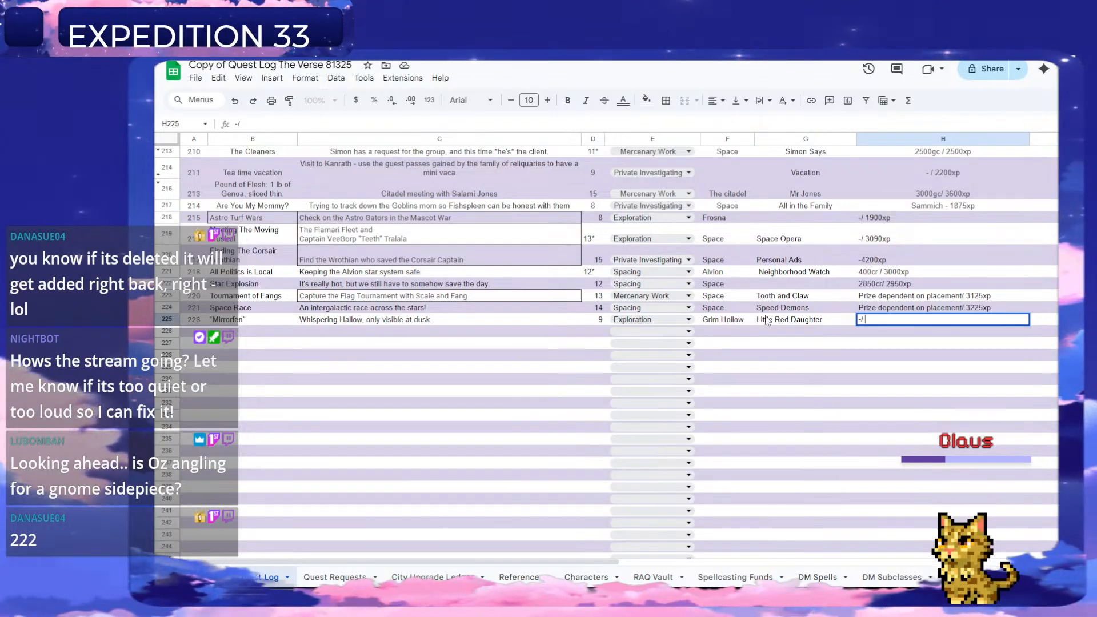
type(" 1900")
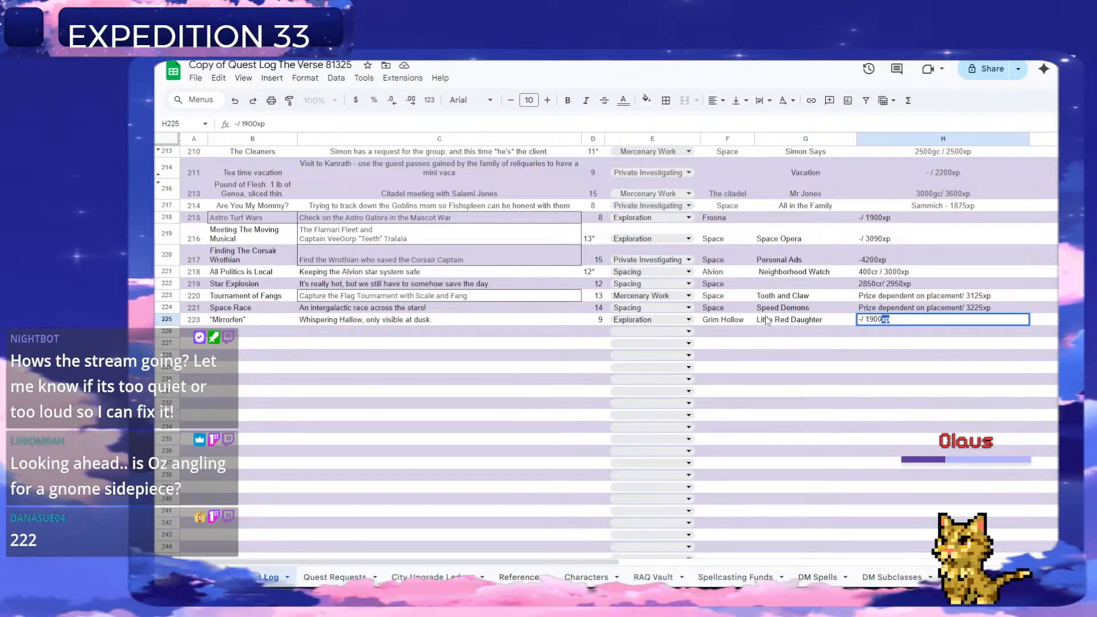
key("Return")
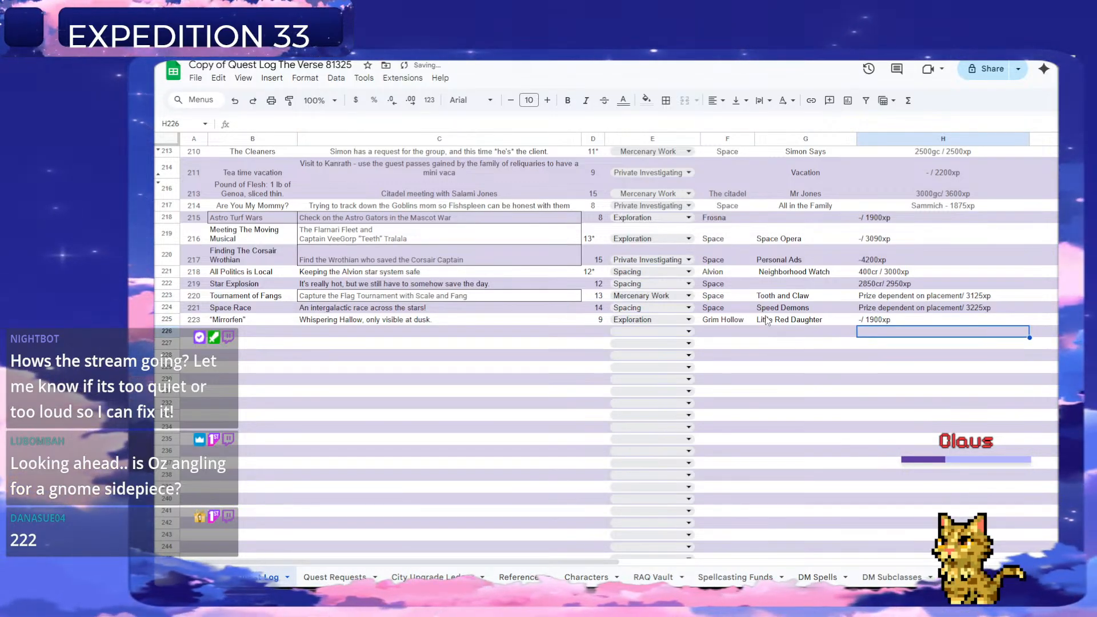
Set the Mirrorfen quest's number in A225 to 222.
left_click(194, 320)
type("222")
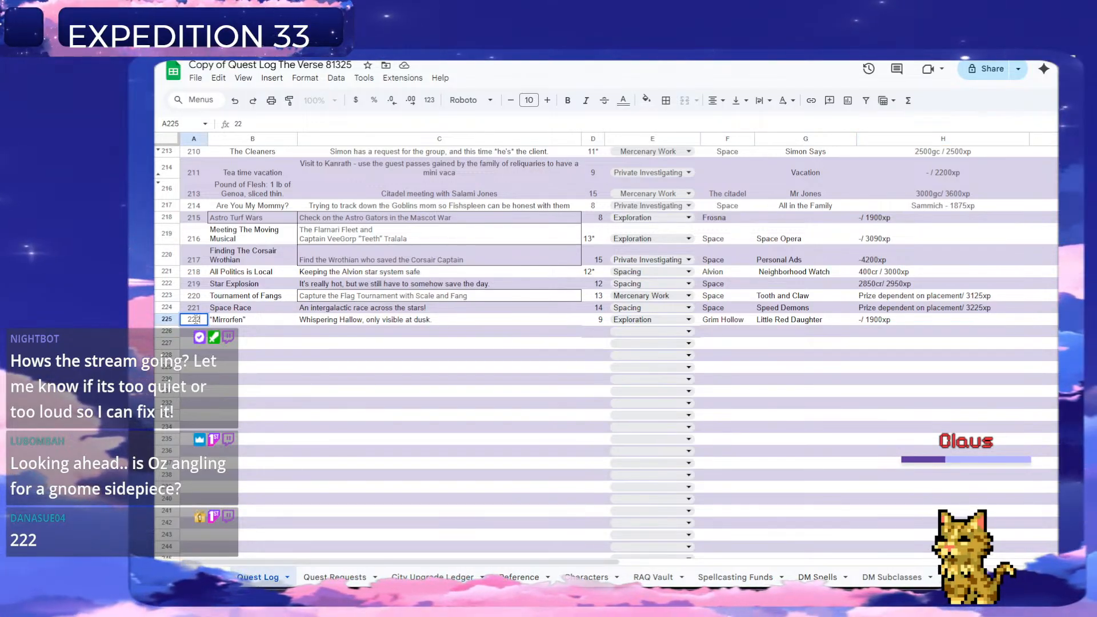
key("Return")
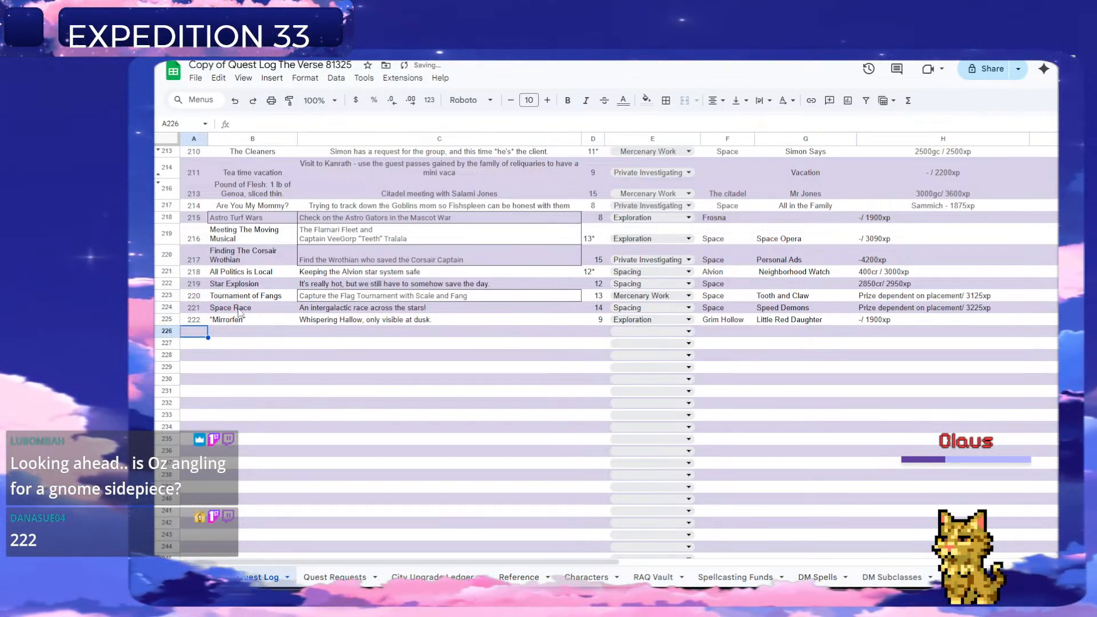
Delete the handled Mirrorfen request row from the Quest Requests sheet.
left_click(335, 577)
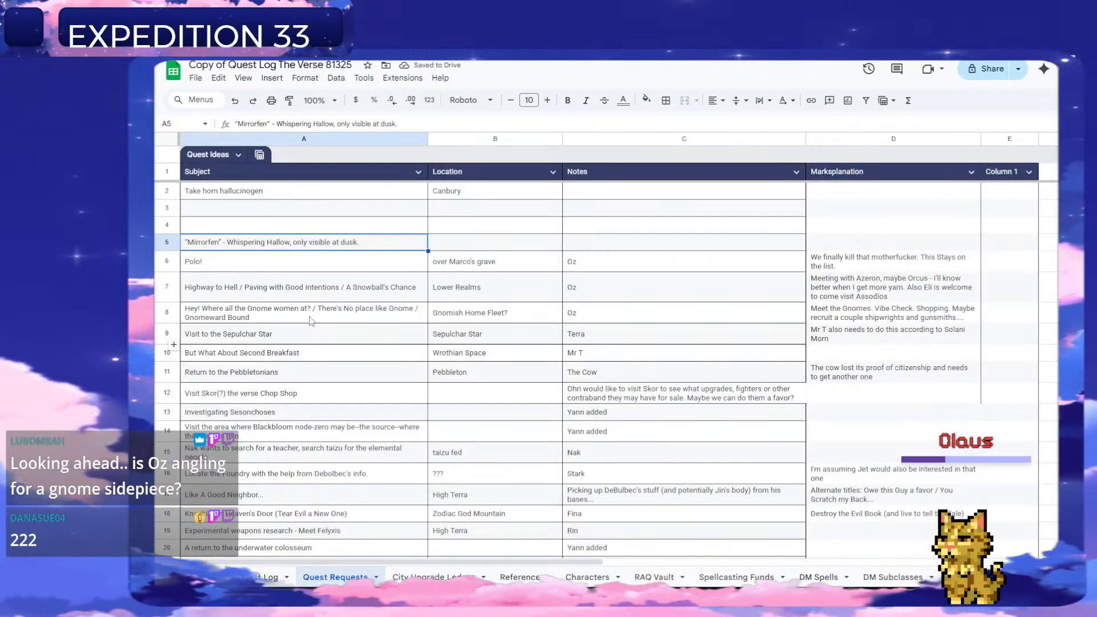
left_click(168, 242)
right_click(167, 241)
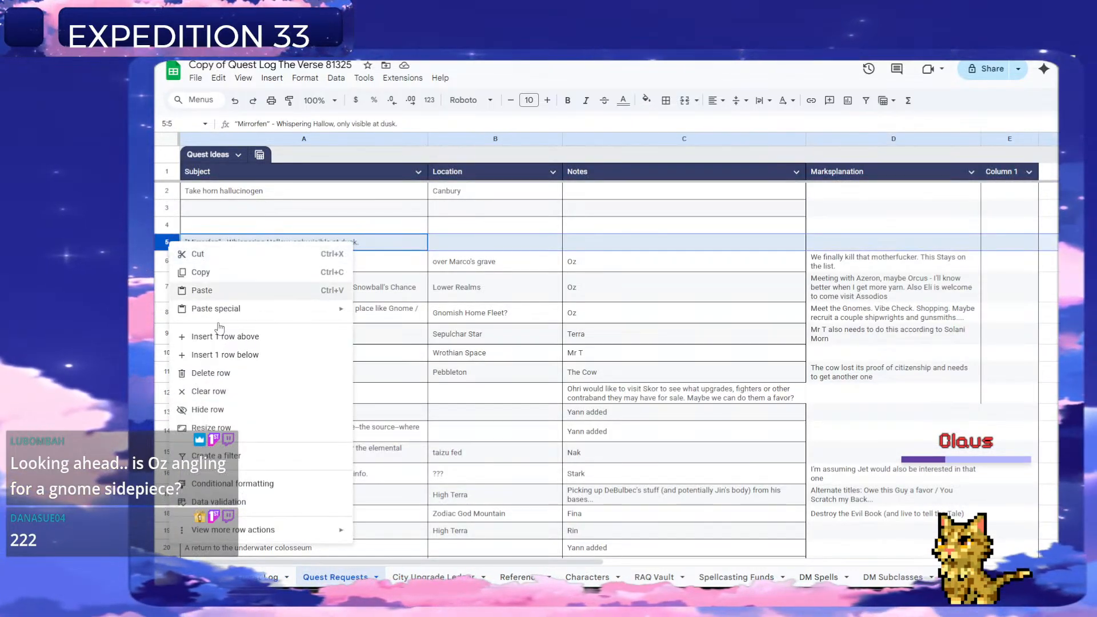
left_click(206, 374)
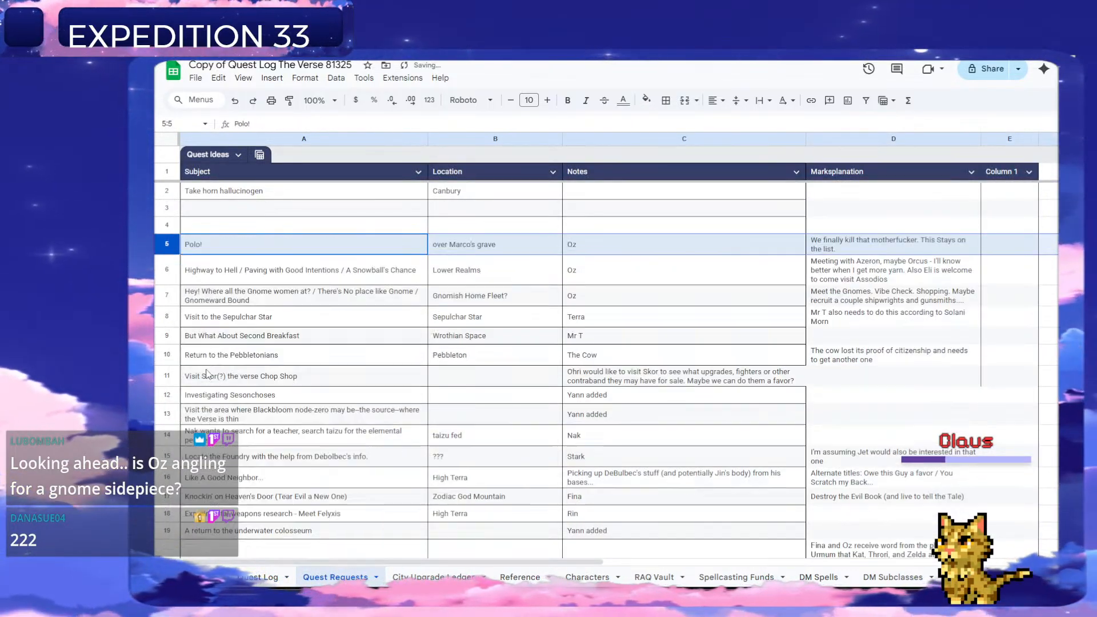
Add quest number 223 in row 226 of the Quest Log, titled "Gnomeward Bound" as copied from the gnome request's subject.
left_click(170, 293)
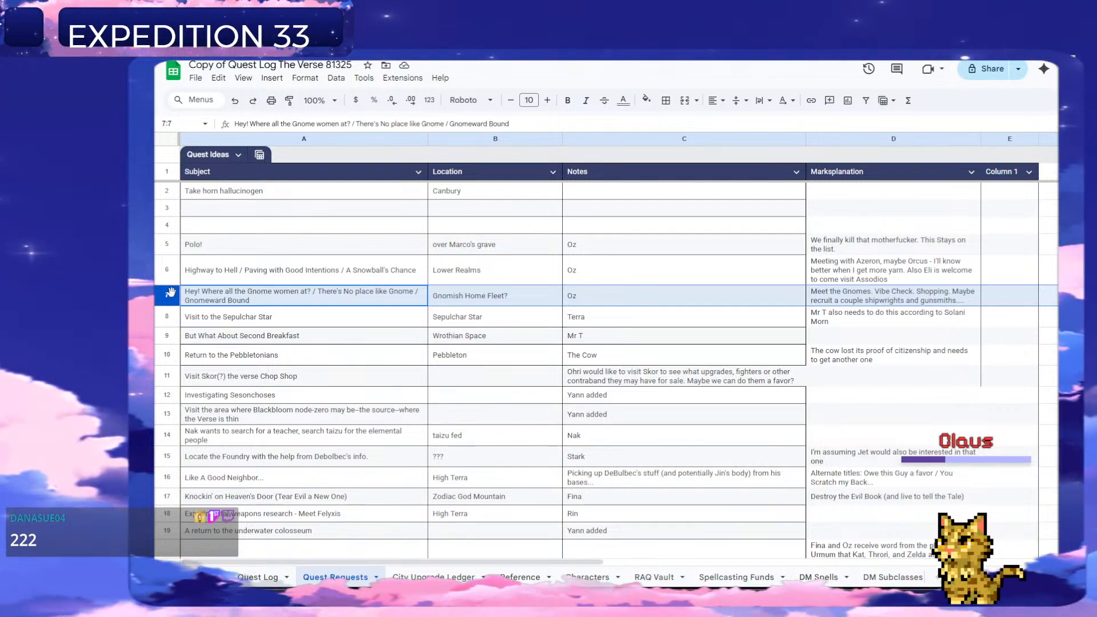
left_click(271, 293)
key("Return")
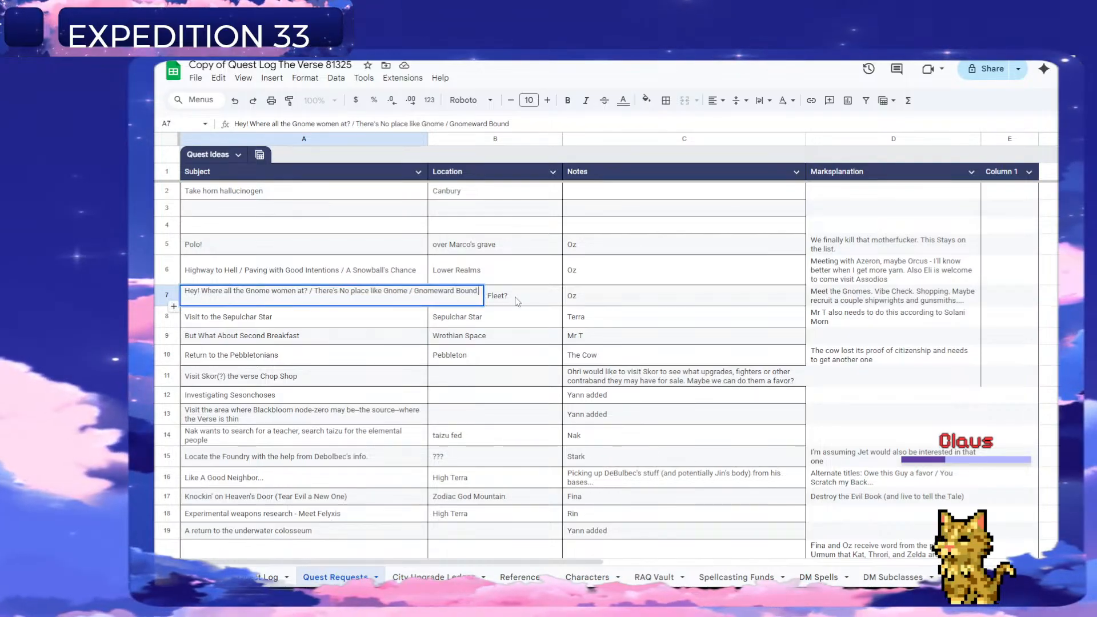
left_click_drag(414, 291, 482, 296)
key("ctrl+c")
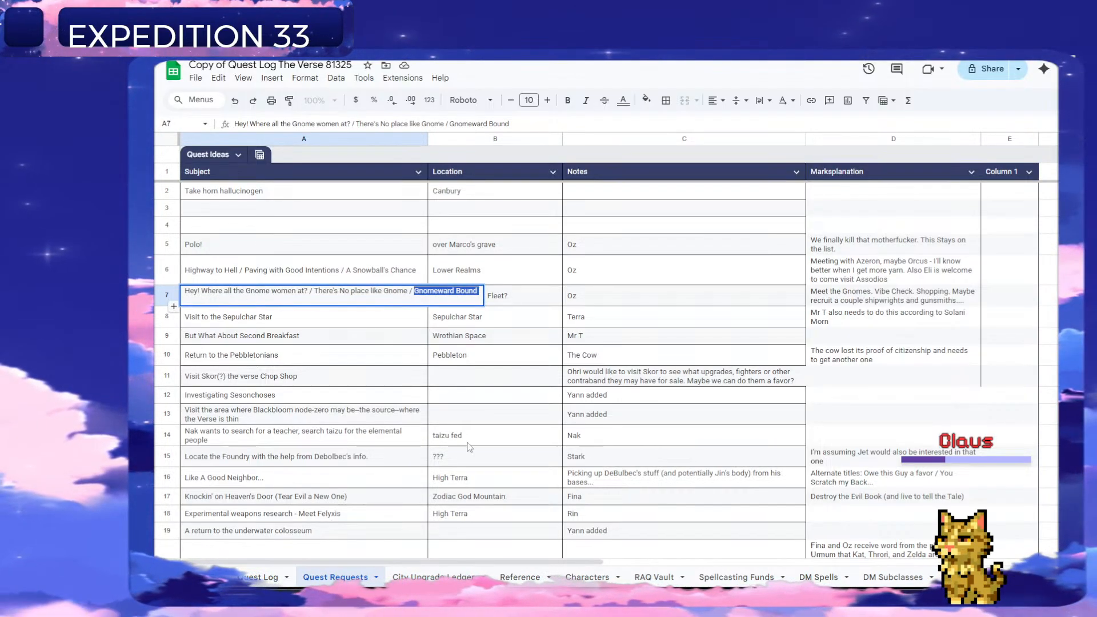
left_click(263, 579)
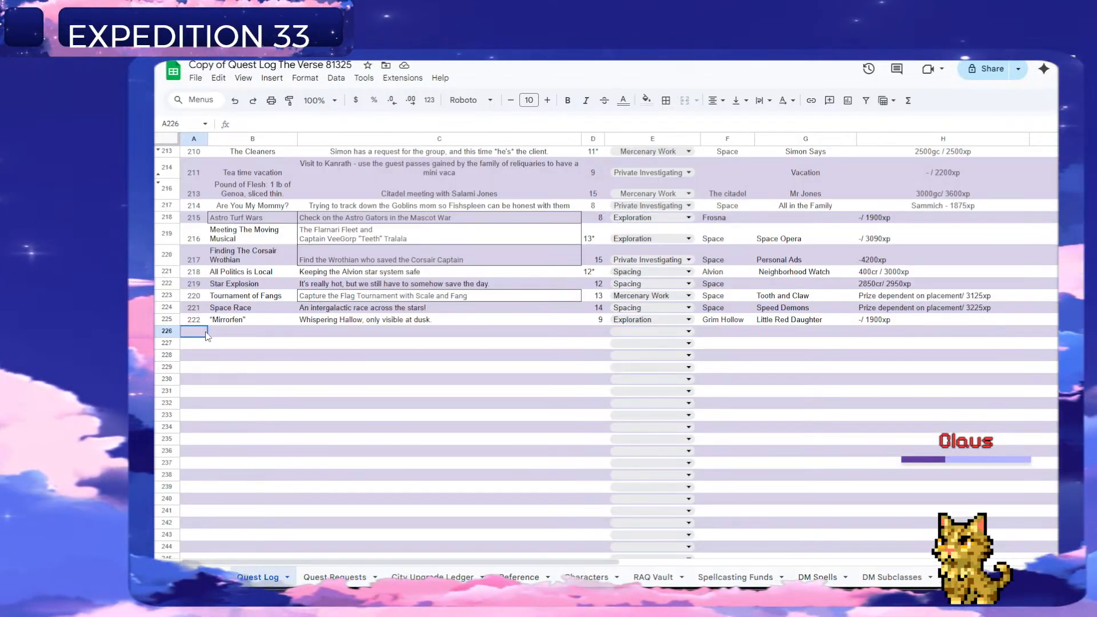
type("223")
key("Return")
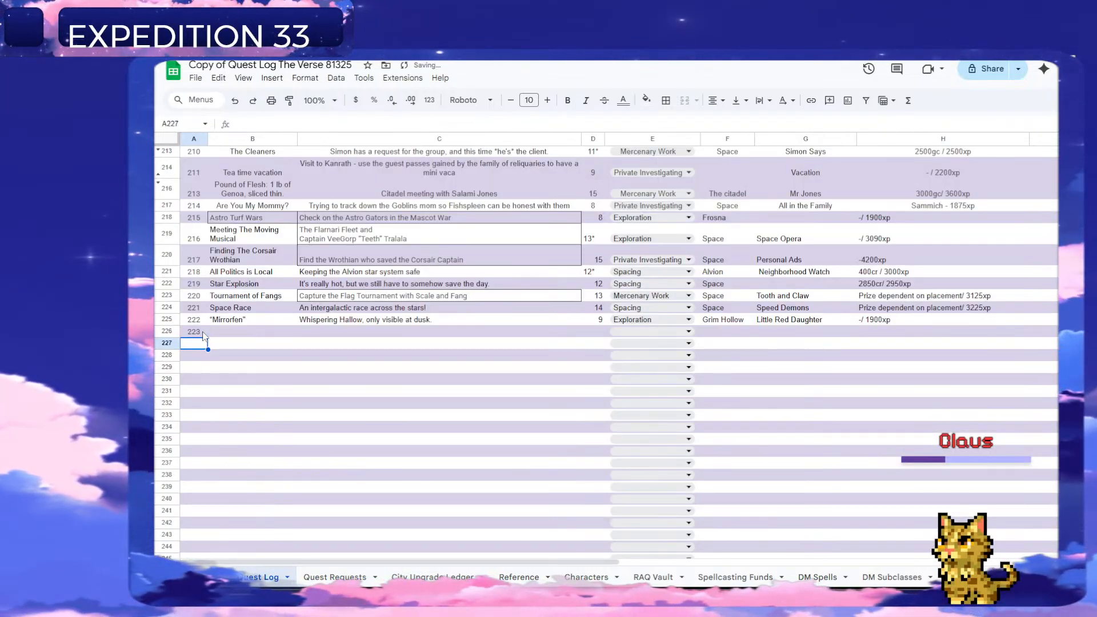
key("Up")
key("Right")
key("ctrl+v")
key("Right")
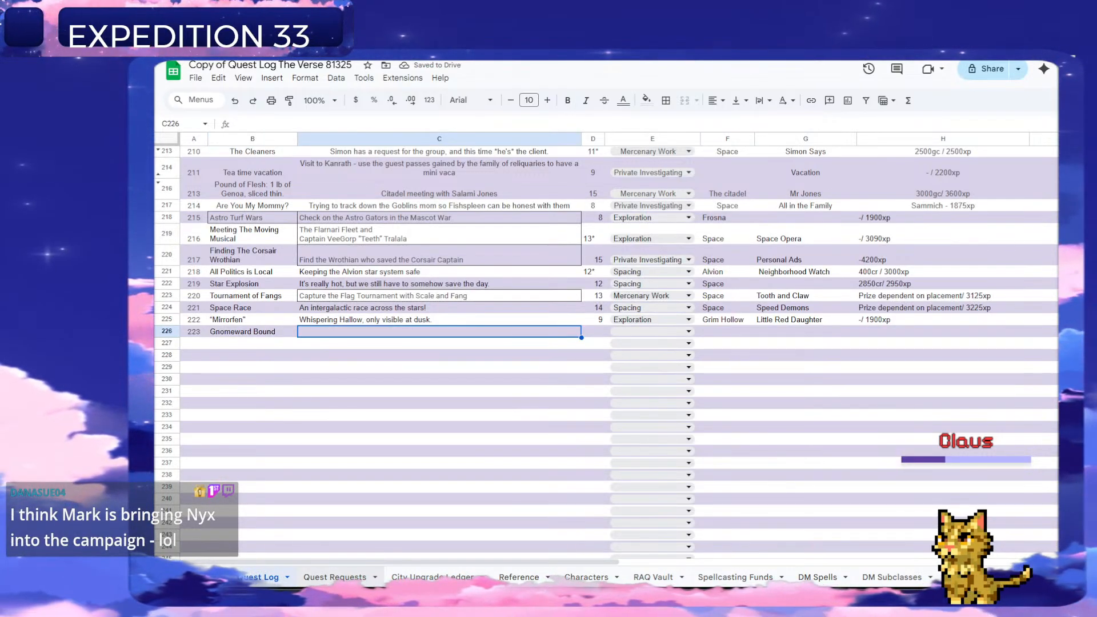
Copy the gnome request's Marksplanation text from Quest Requests into C226 of the Quest Log as the description.
left_click(358, 579)
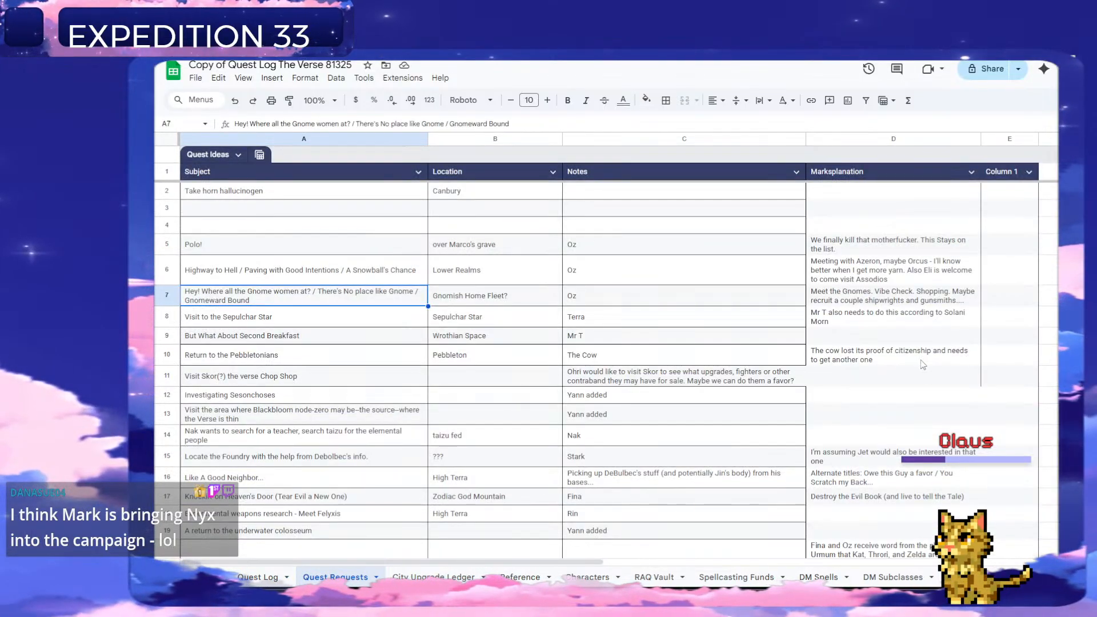
left_click(838, 299)
key("ctrl+c")
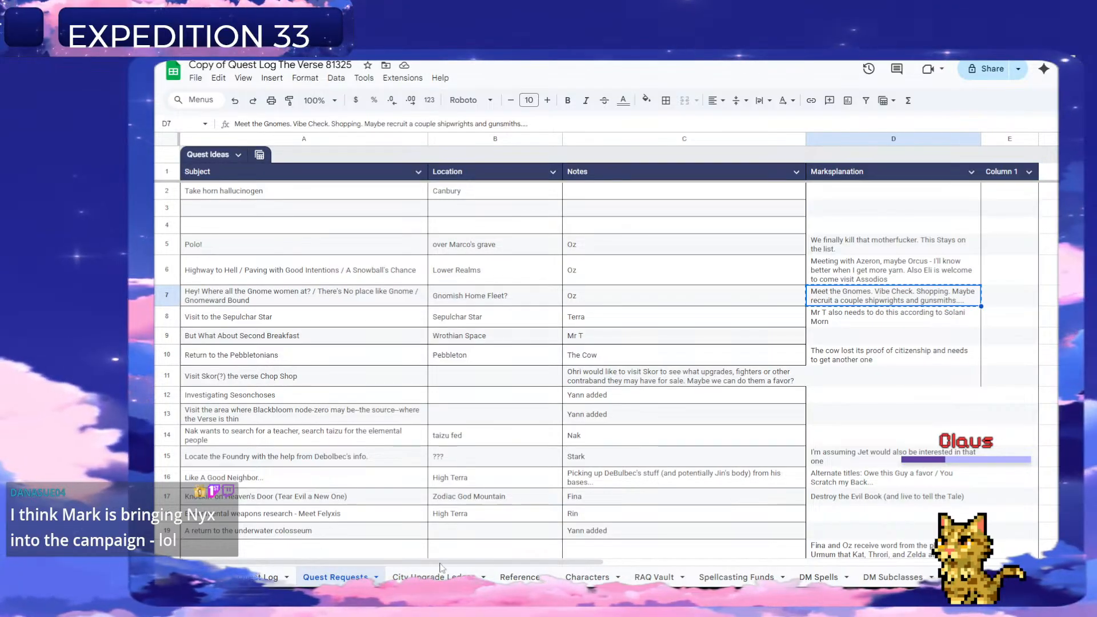
left_click(269, 577)
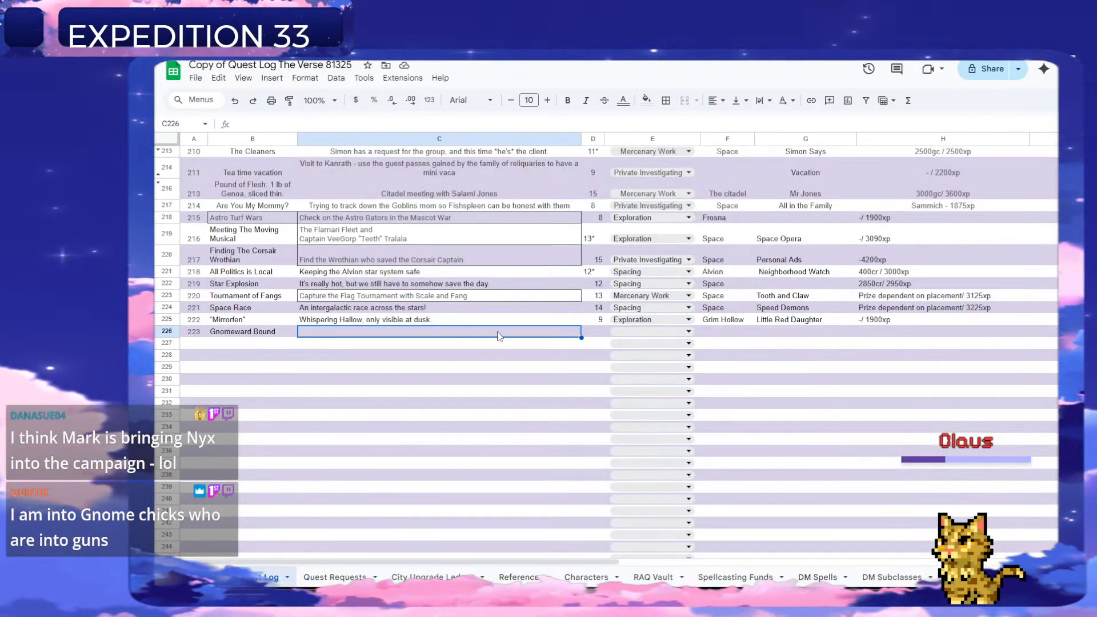
key("ctrl+v")
Set the Gnomeward Bound quest's level to "11*" and its type to Spacing.
left_click(637, 337)
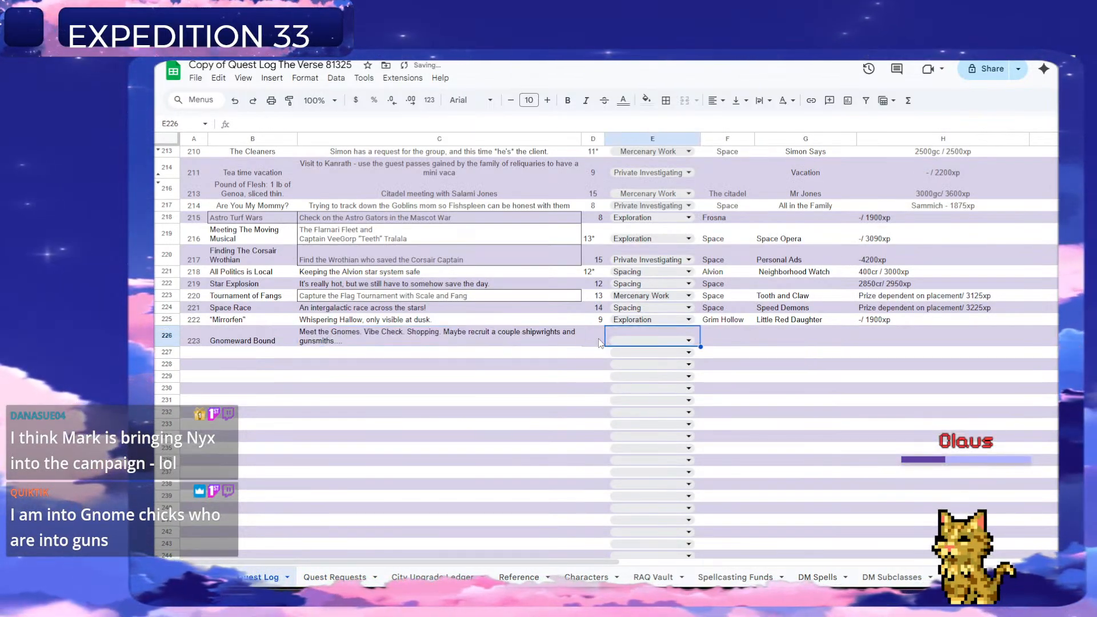
left_click(599, 341)
type("11")
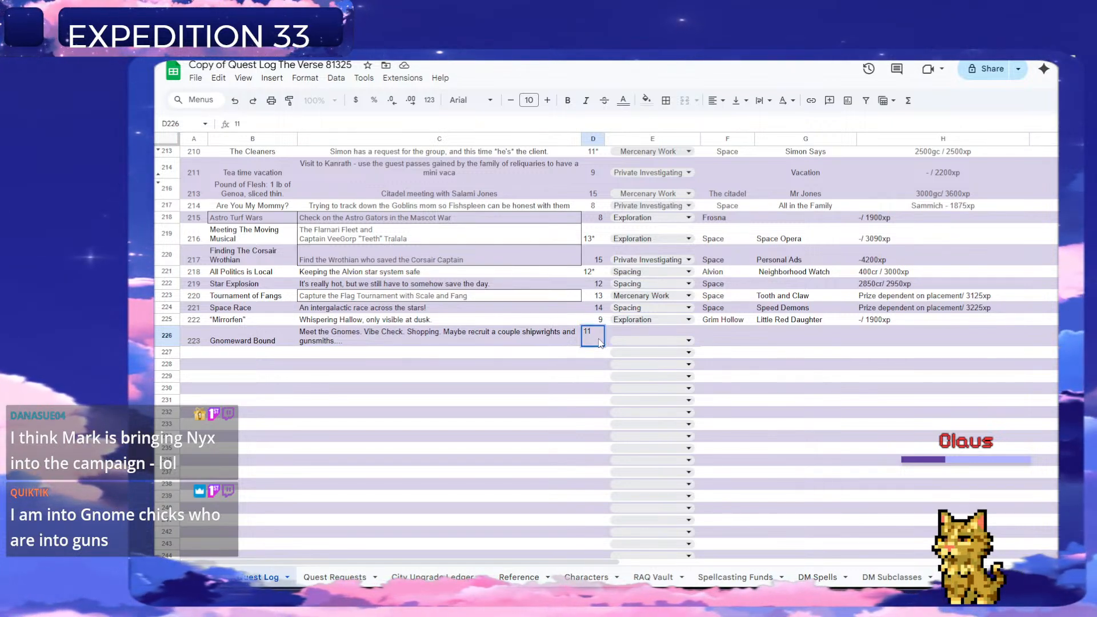
type("*")
key("Tab")
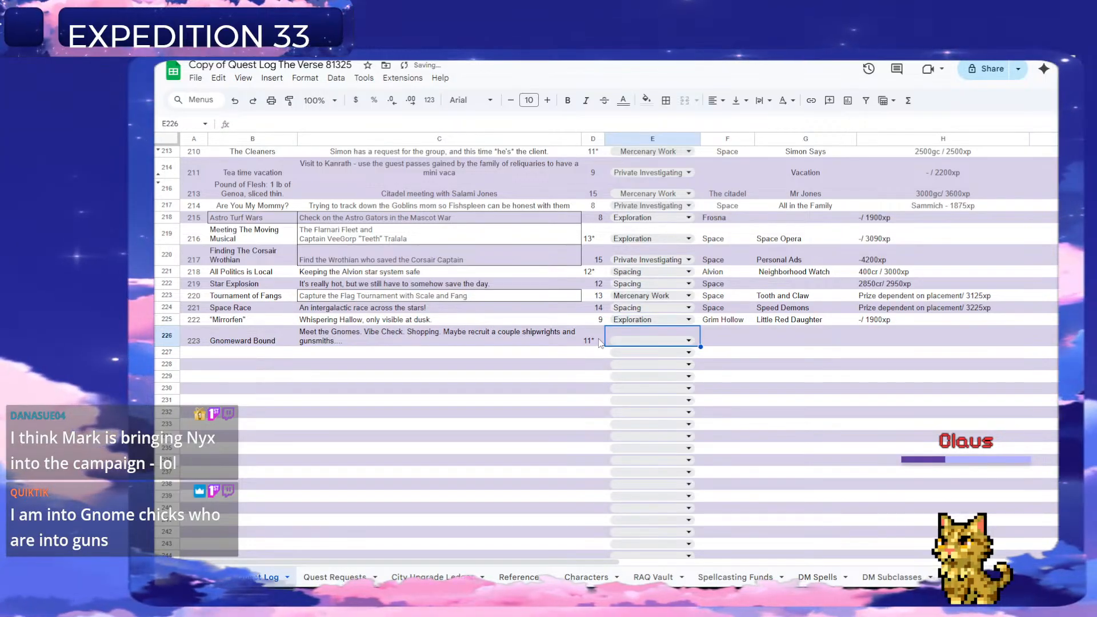
key("Return")
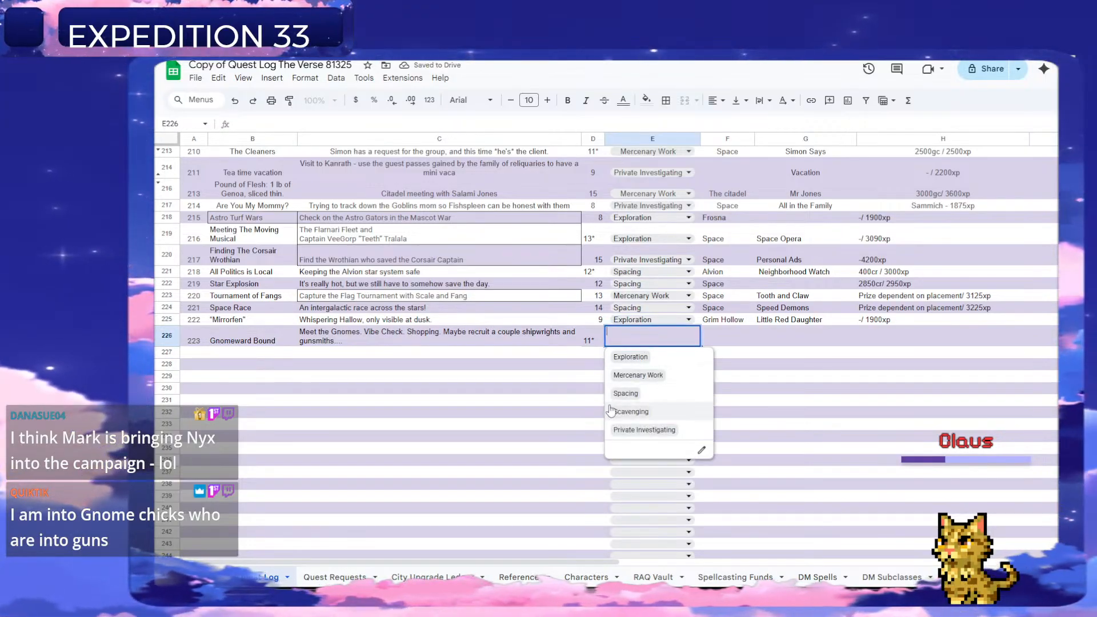
left_click(627, 394)
Enter "Space" as the Gnomeward Bound quest's location in column F.
left_click(737, 343)
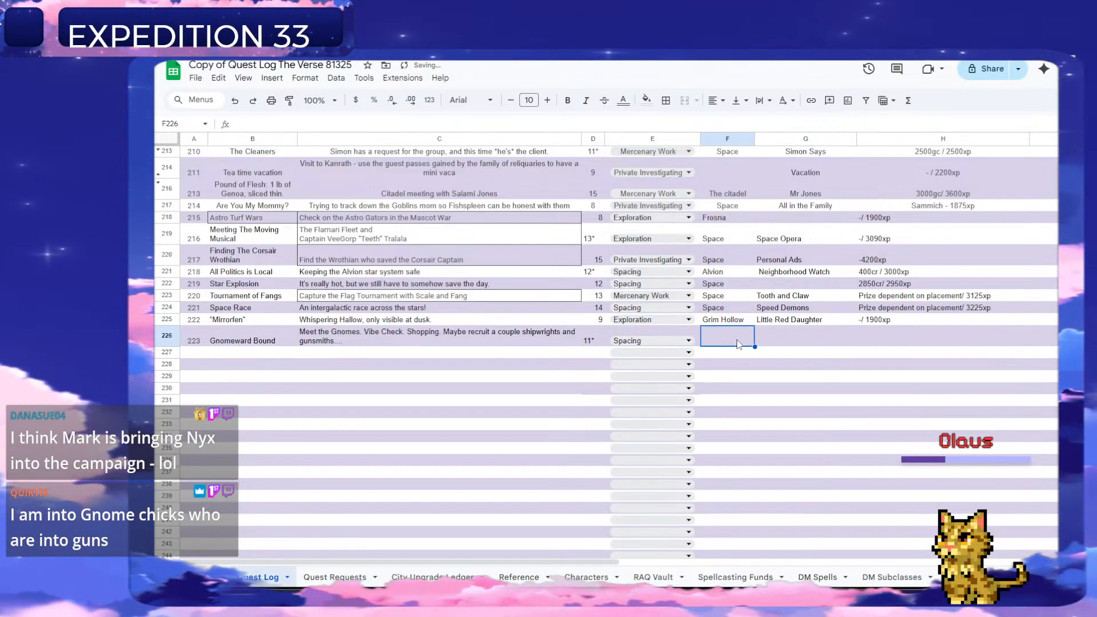
type("Space")
key("Tab")
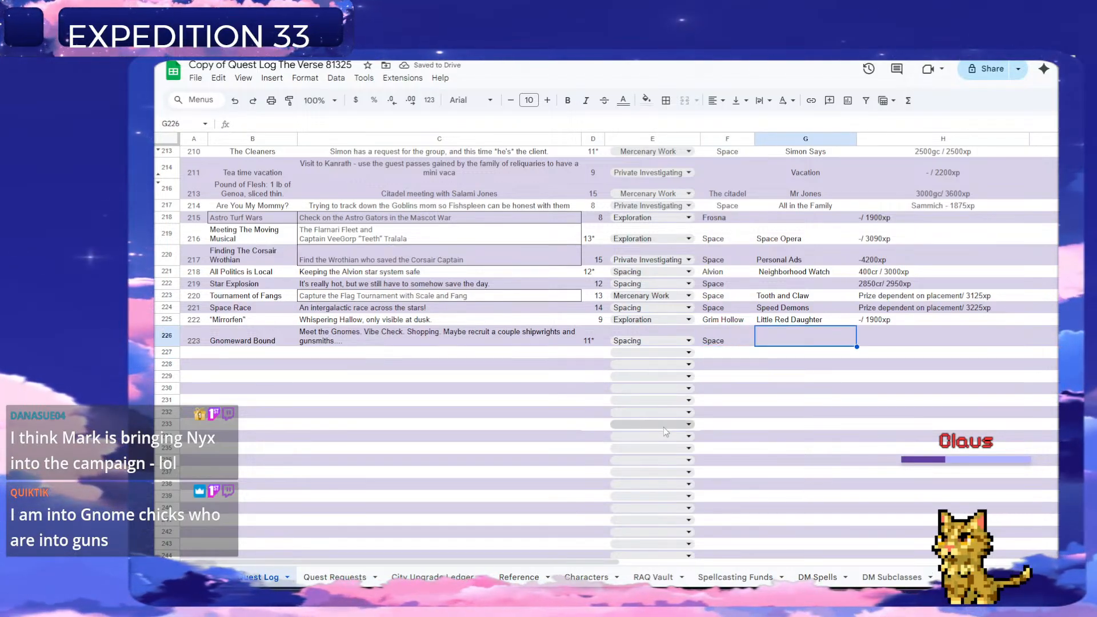
Copy the gnome request's location into G226 as the questline, removing the question mark so it reads "Gnomish Home Fleet".
left_click(355, 574)
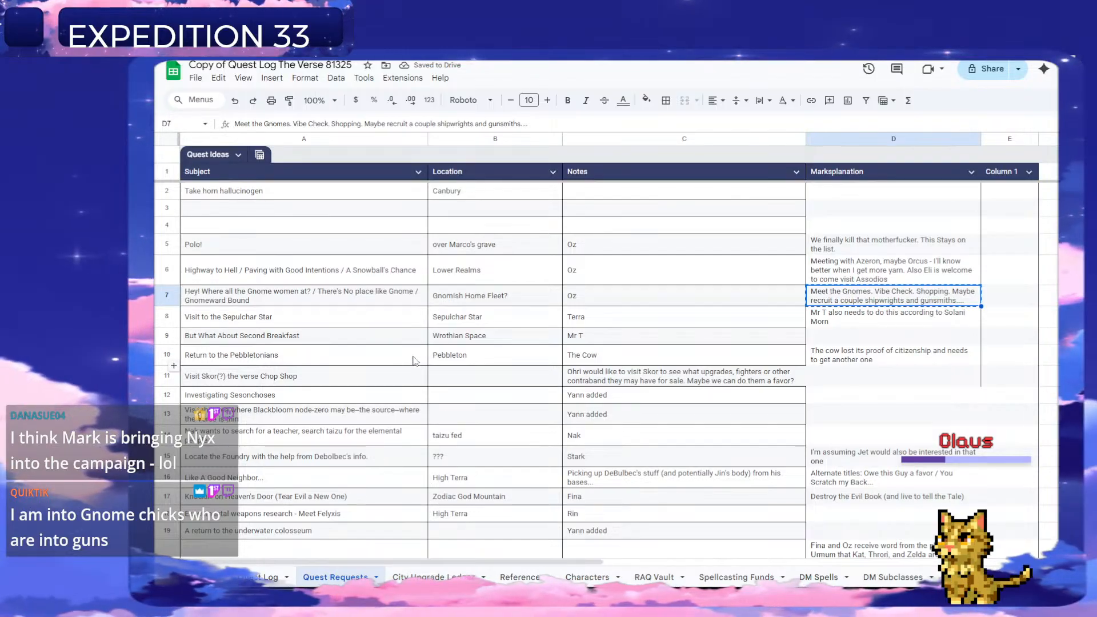
left_click(505, 297)
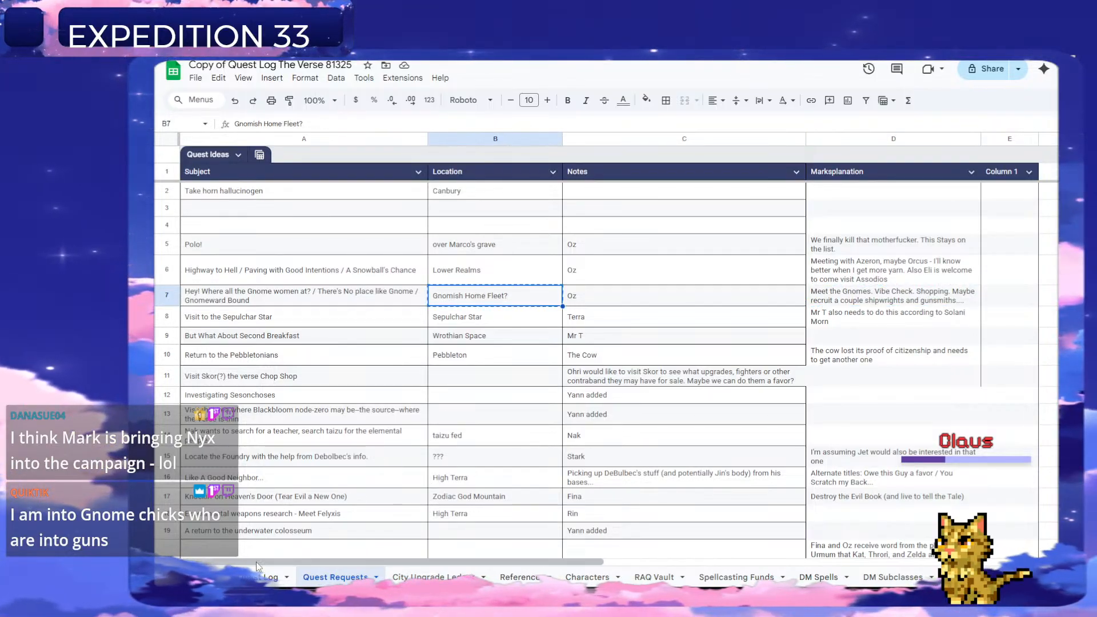
left_click(264, 576)
key("ctrl+v")
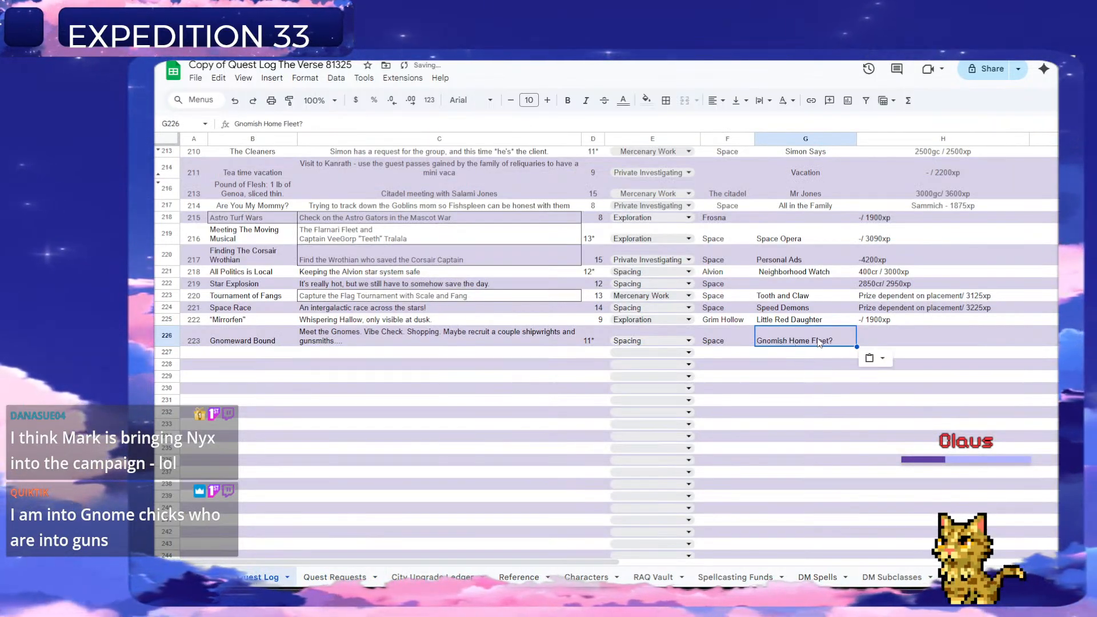
key("BackSpace")
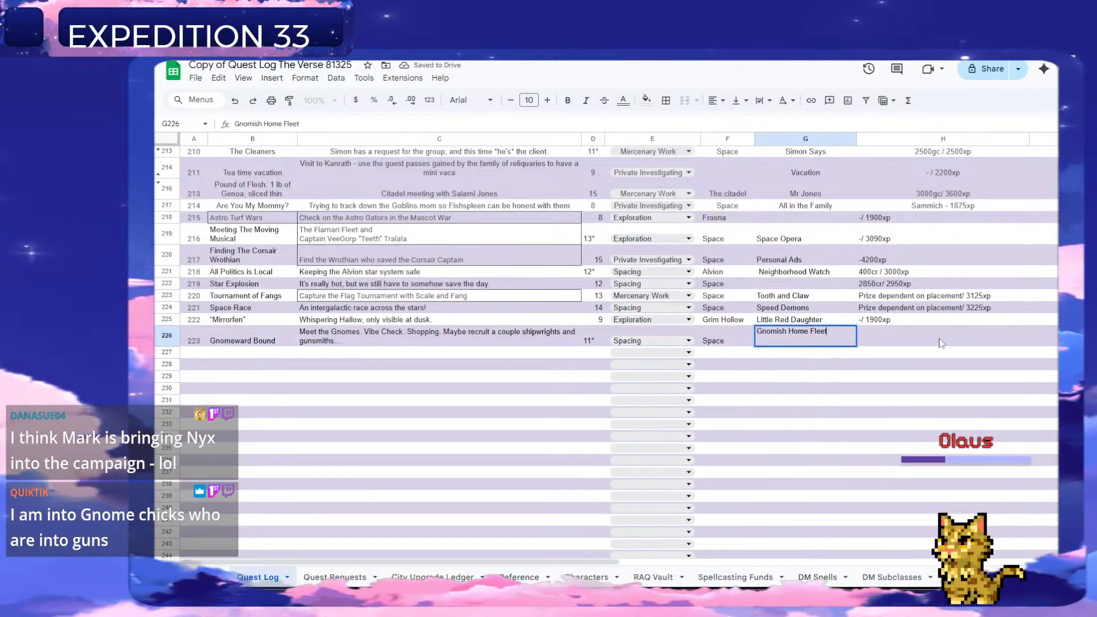
Enter "-2750xp" as the Gnomeward Bound quest's reward in column H.
left_click(866, 329)
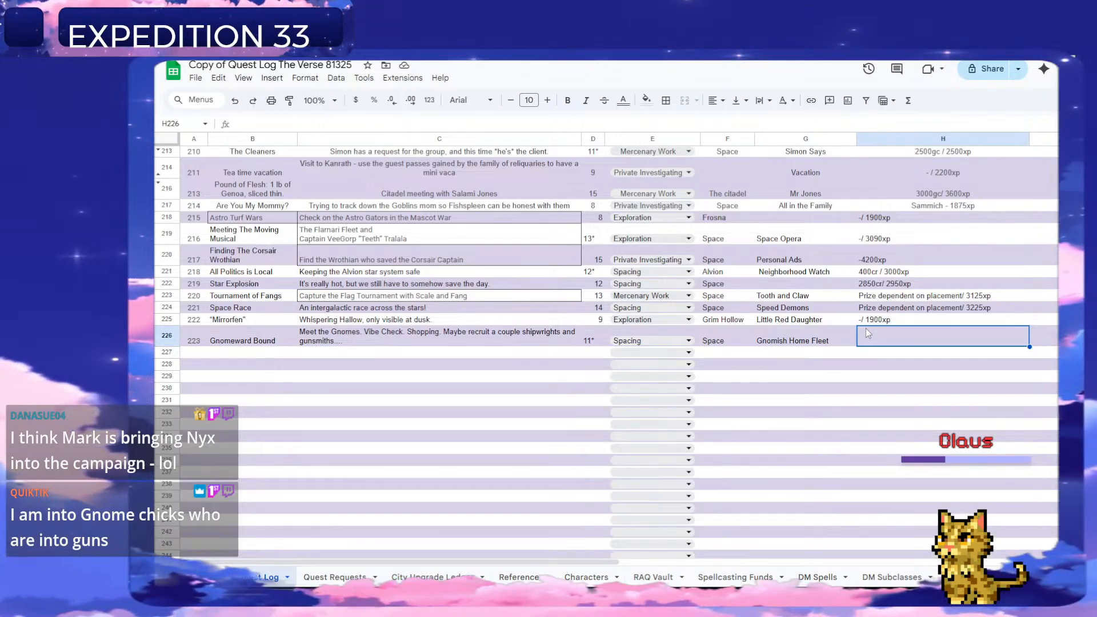
type("-")
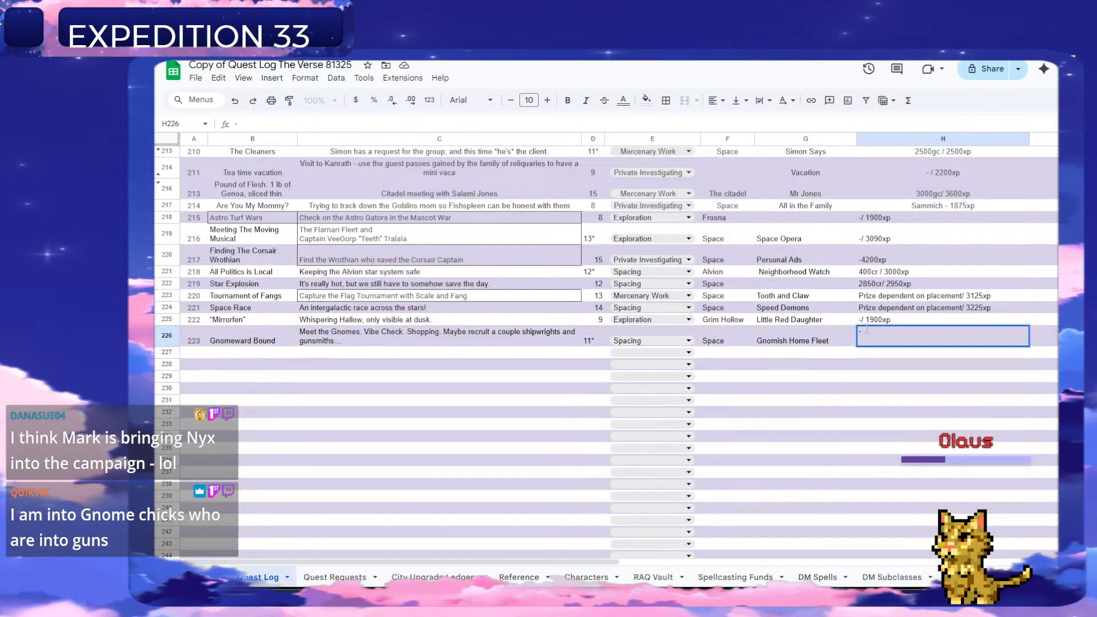
type("2750xp")
key("Return")
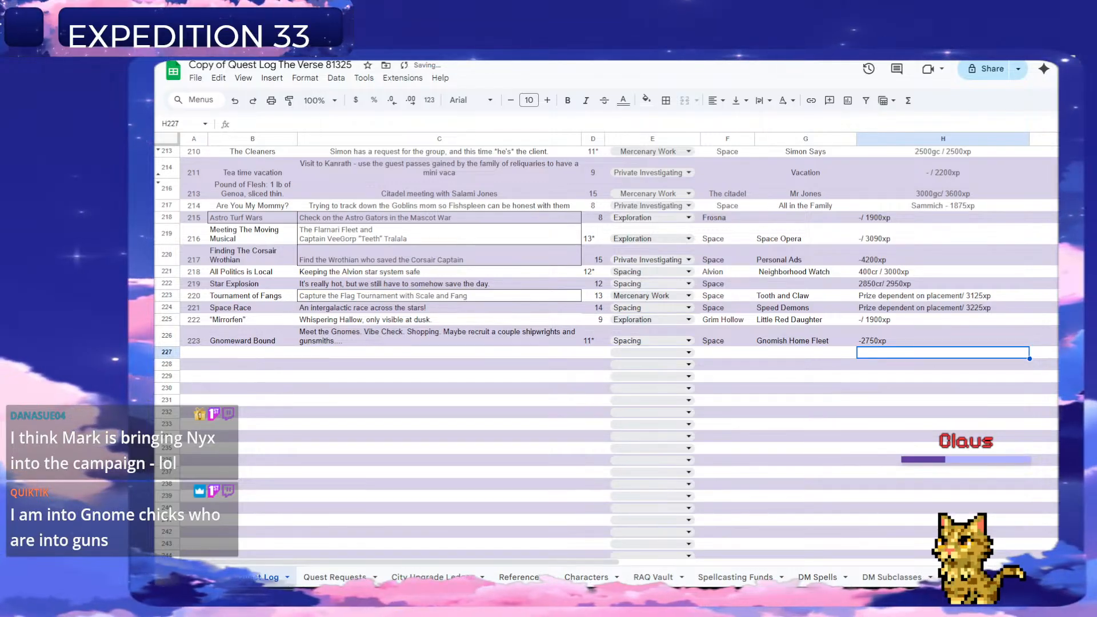
Delete the handled gnome request in row 7 of the Quest Requests sheet.
left_click(339, 579)
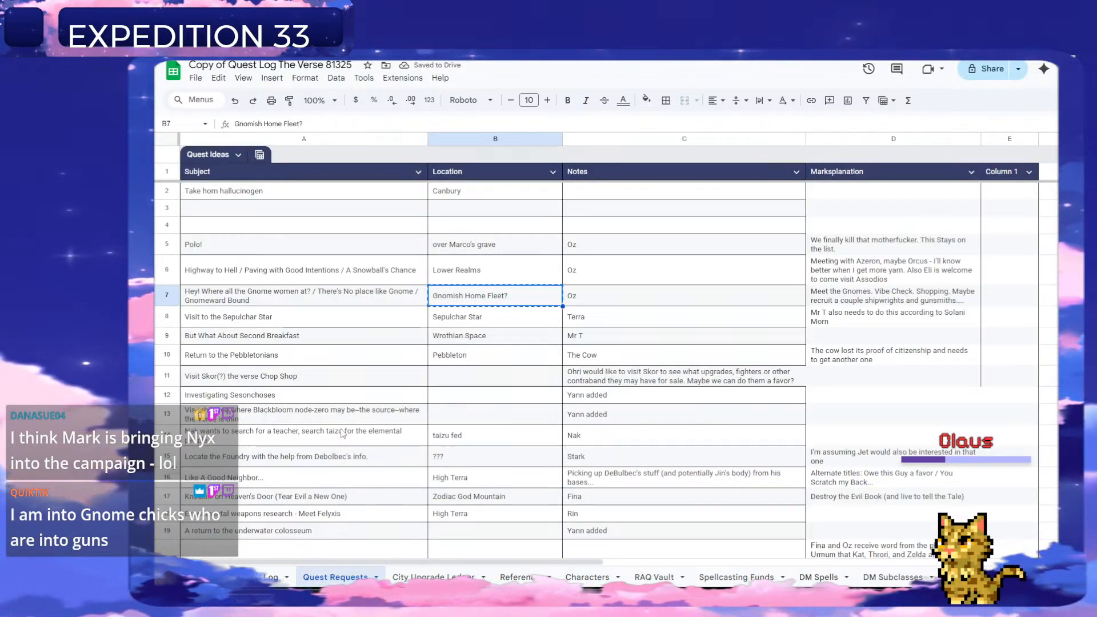
right_click(168, 296)
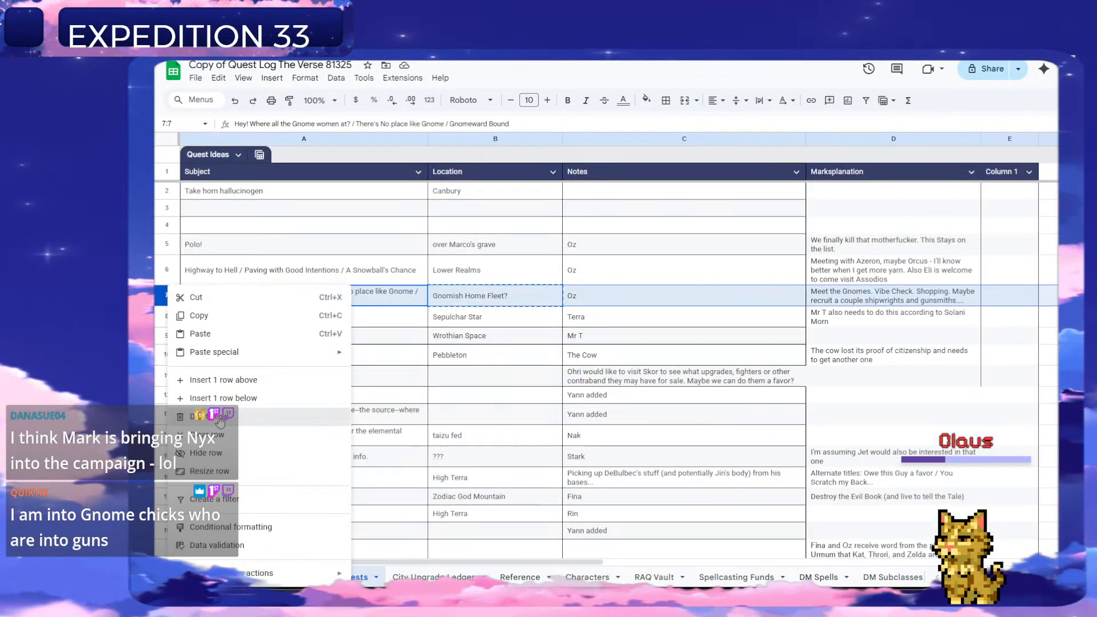
left_click(320, 417)
Look through the remaining ideas in the Quest Requests sheet for the next quest to add.
scroll(370, 378, "down", 2)
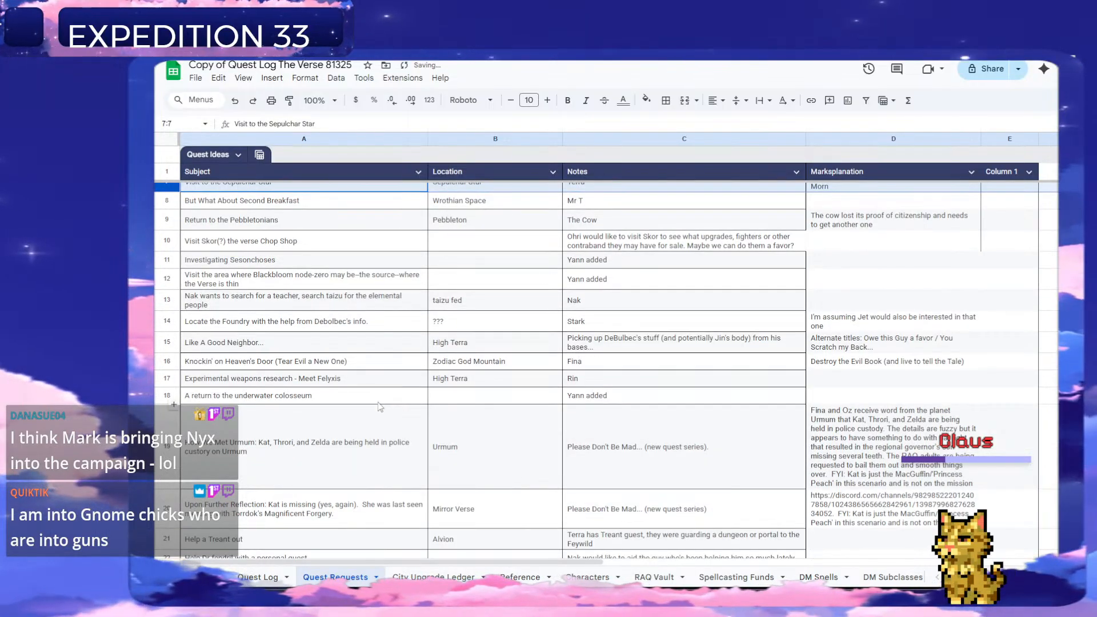
scroll(374, 392, "down", 10)
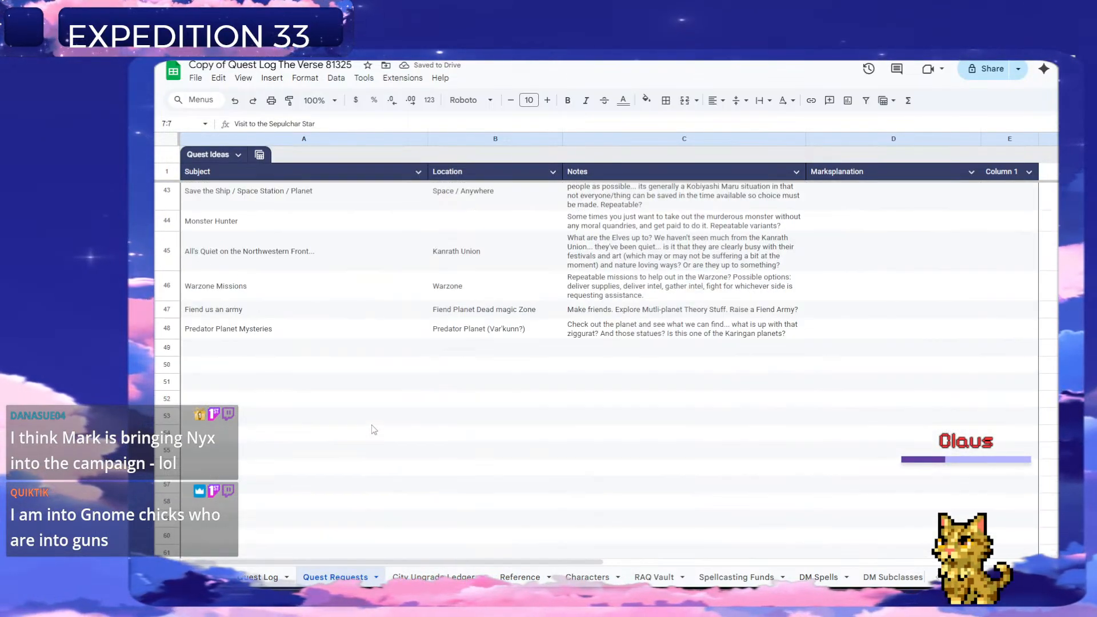
scroll(371, 424, "up", 4)
scroll(375, 431, "down", 1)
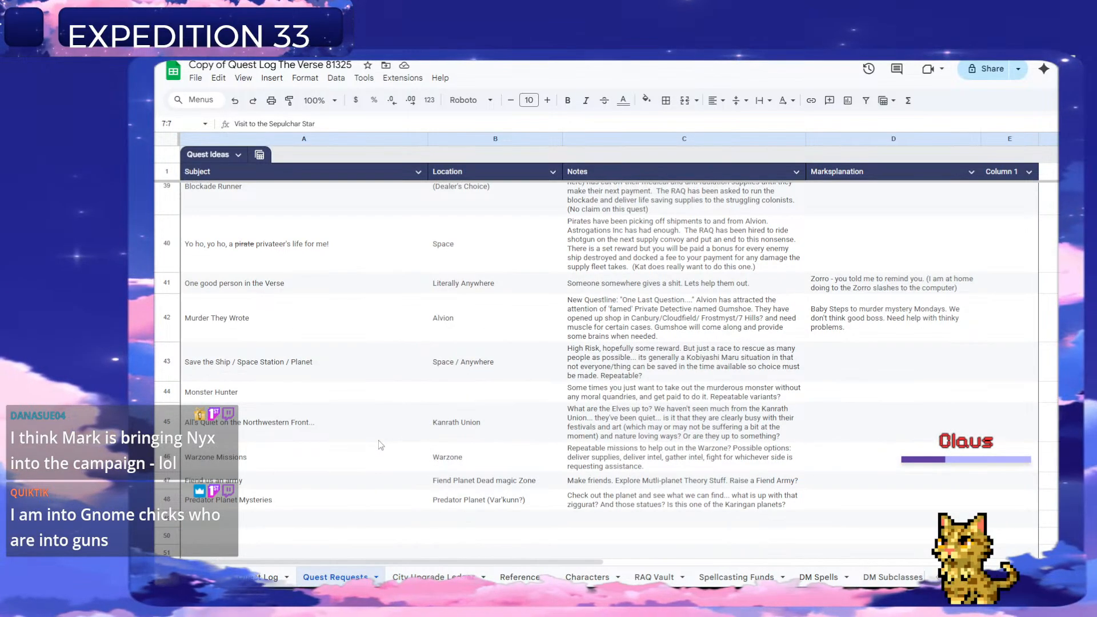
scroll(381, 445, "up", 3)
scroll(367, 445, "down", 2)
scroll(368, 444, "up", 10)
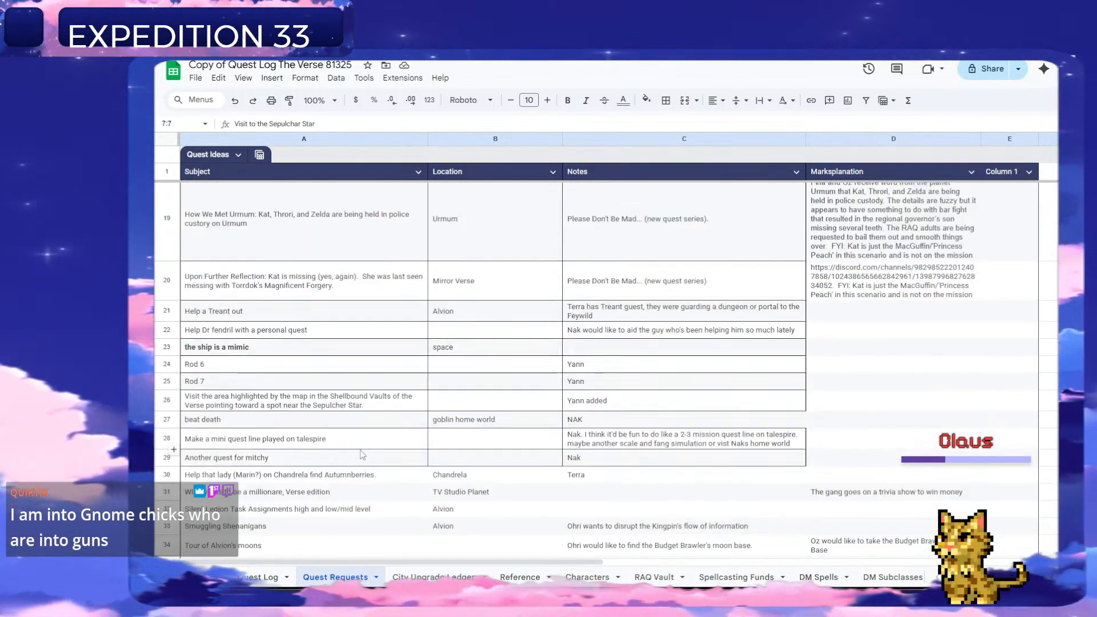
scroll(395, 446, "up", 3)
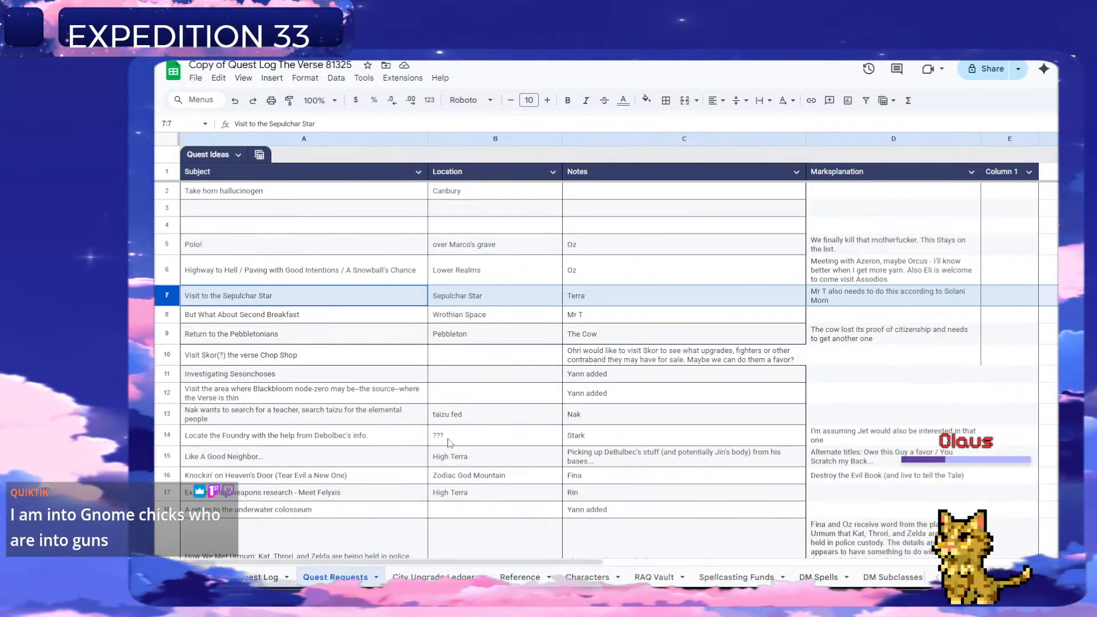
scroll(449, 443, "down", 9)
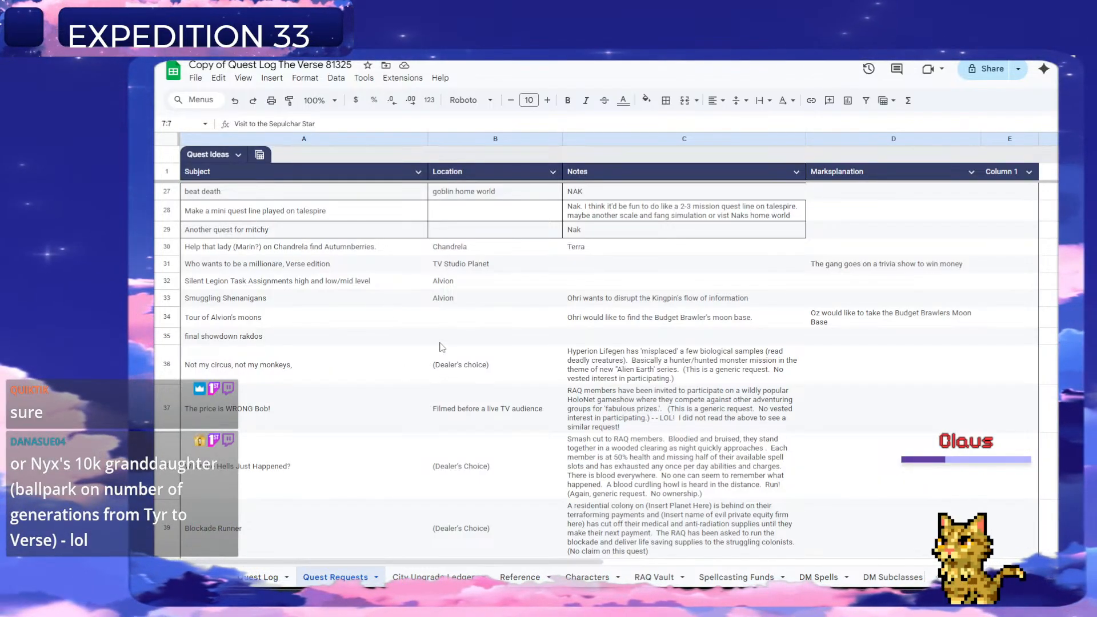
Read the lower part of the Quest Requests list, down to the Predator Planet Mysteries idea, to review the remaining options.
scroll(464, 341, "down", 2)
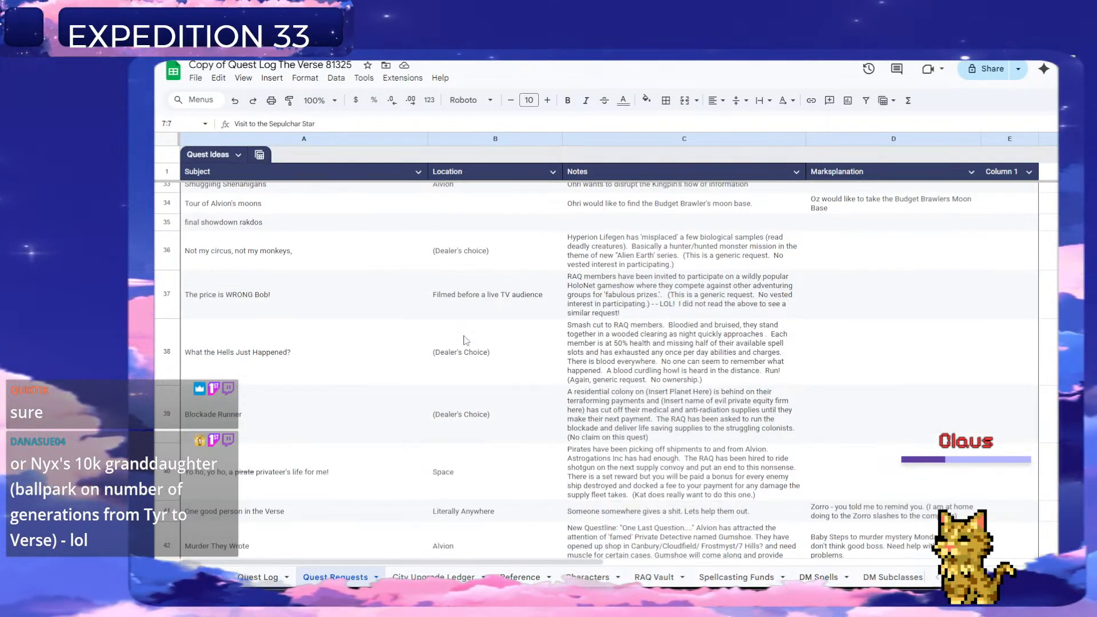
scroll(464, 339, "down", 2)
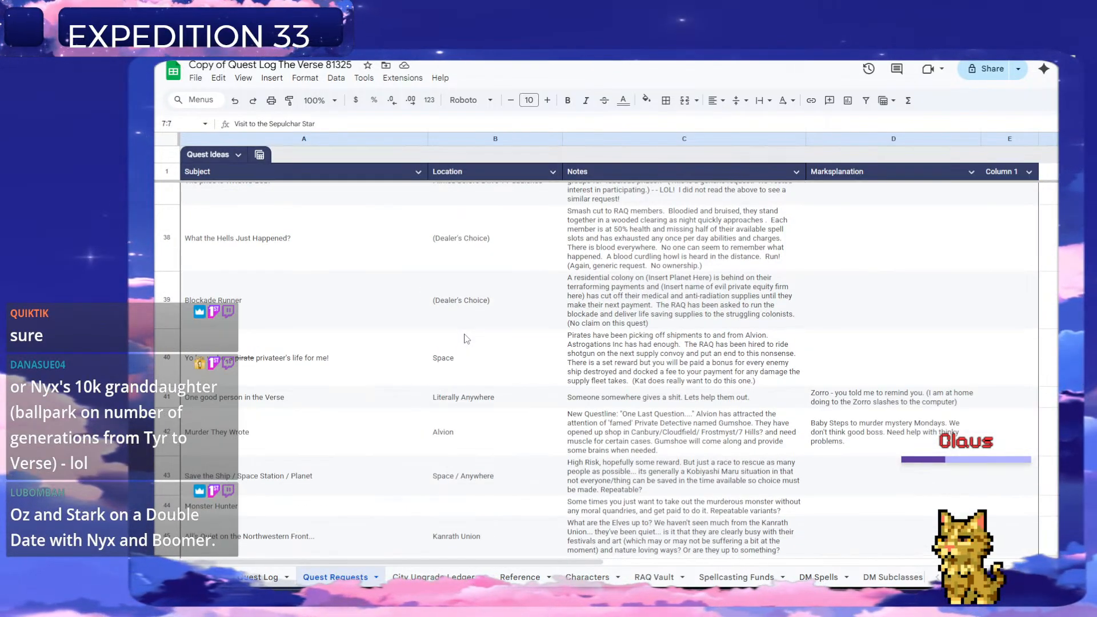
scroll(464, 339, "down", 2)
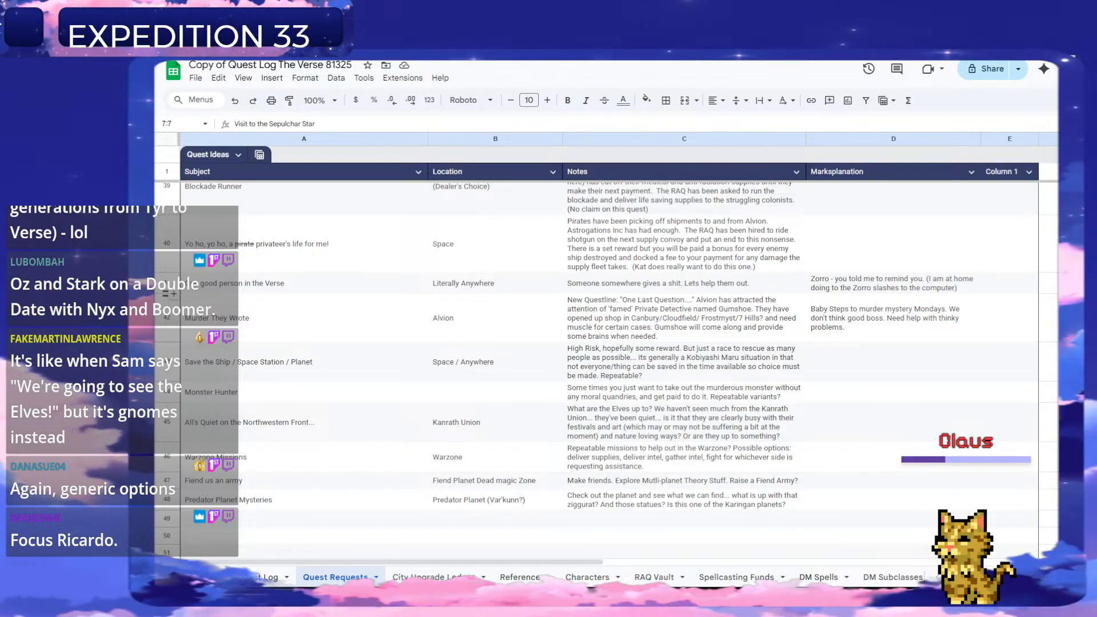
scroll(304, 444, "down", 3)
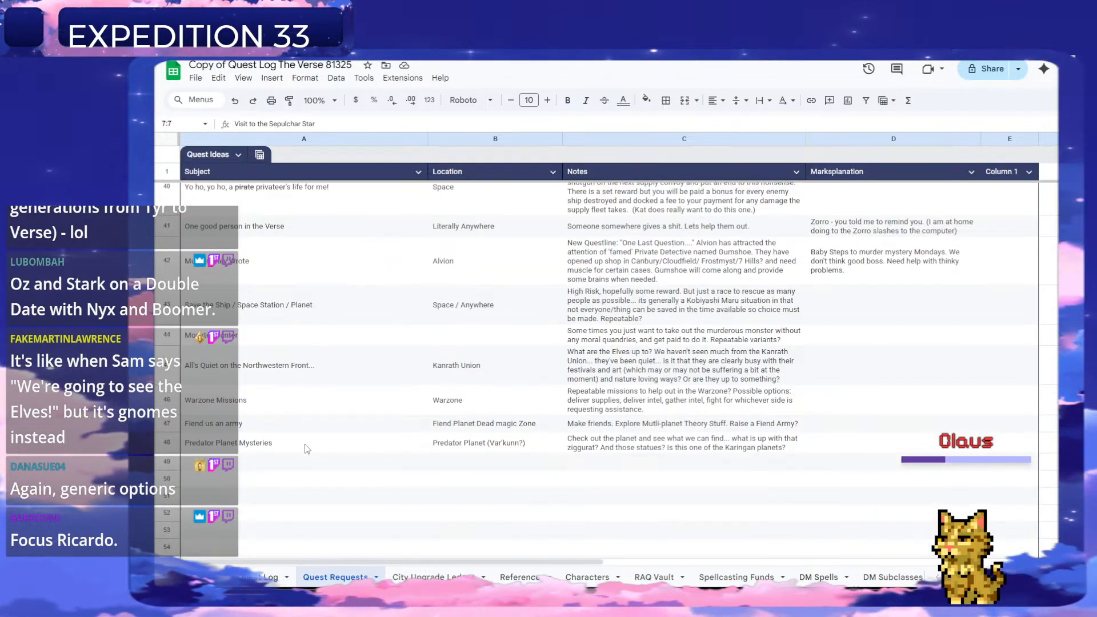
scroll(293, 426, "up", 1)
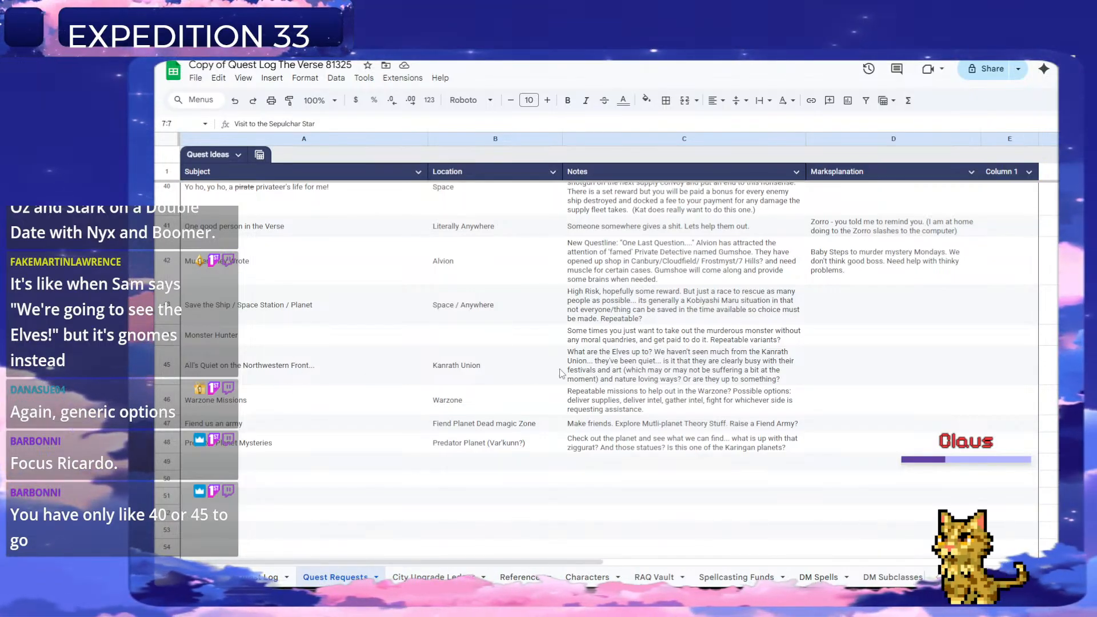
scroll(419, 369, "up", 1)
scroll(401, 377, "up", 6)
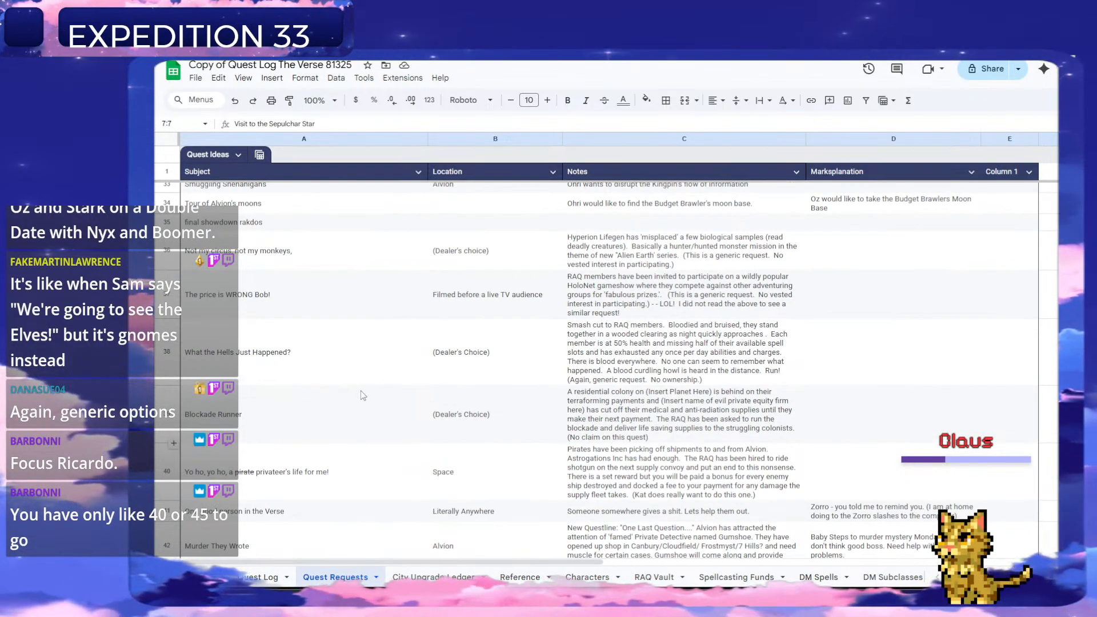
scroll(362, 395, "up", 8)
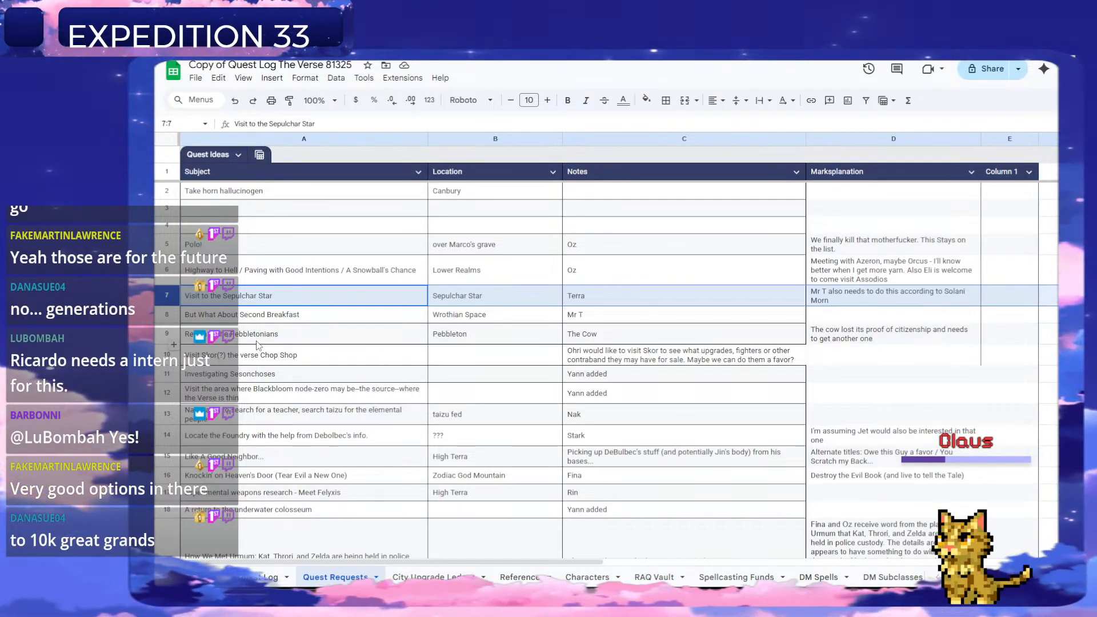
Start quest 224 in row 227 of the Quest Log, copying the title "Visit to the Sepulchar Star" from the Quest Requests sheet.
left_click(226, 305)
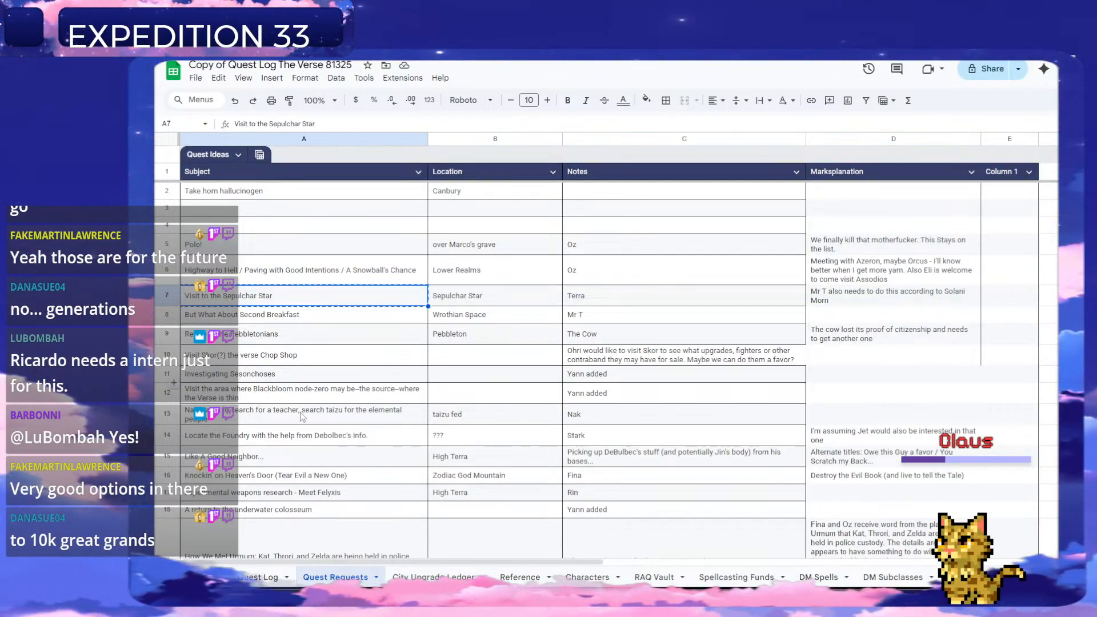
left_click(586, 579)
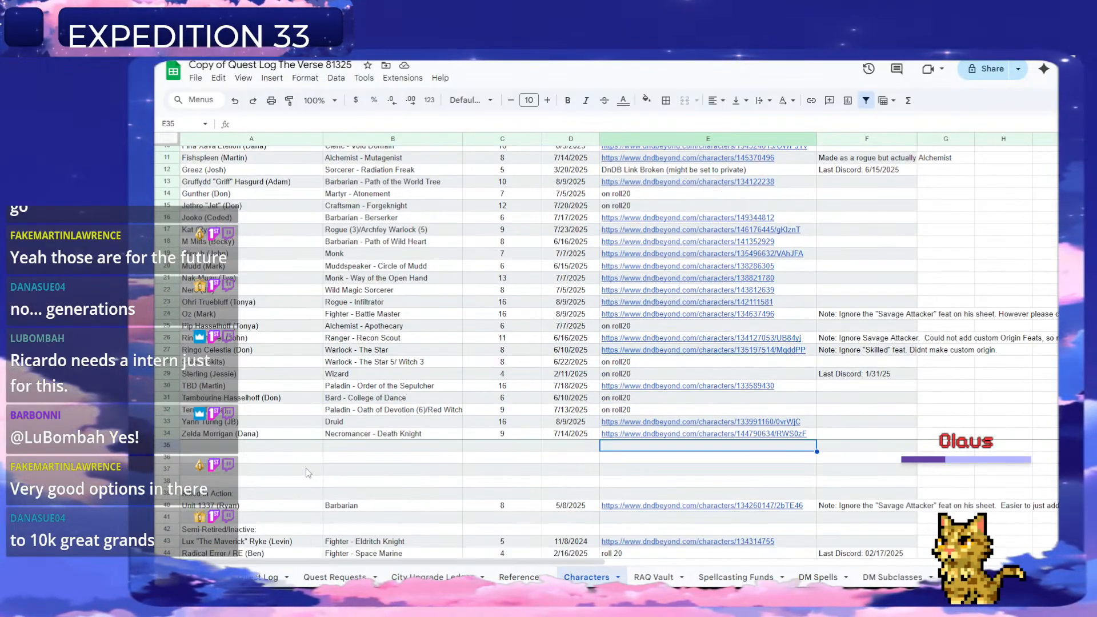
left_click(263, 577)
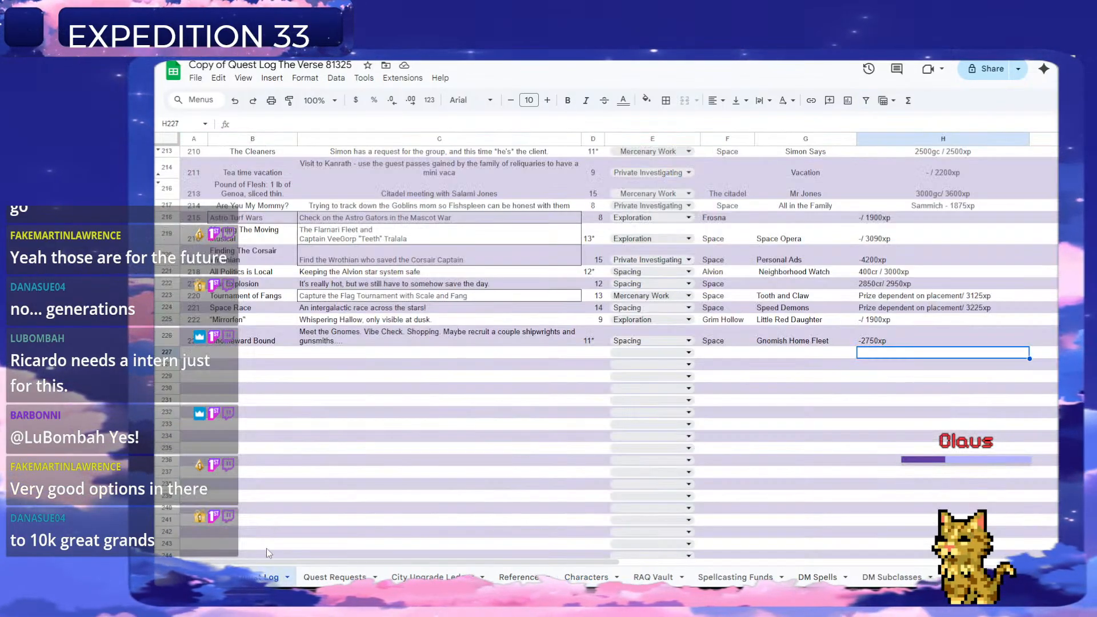
left_click(203, 355)
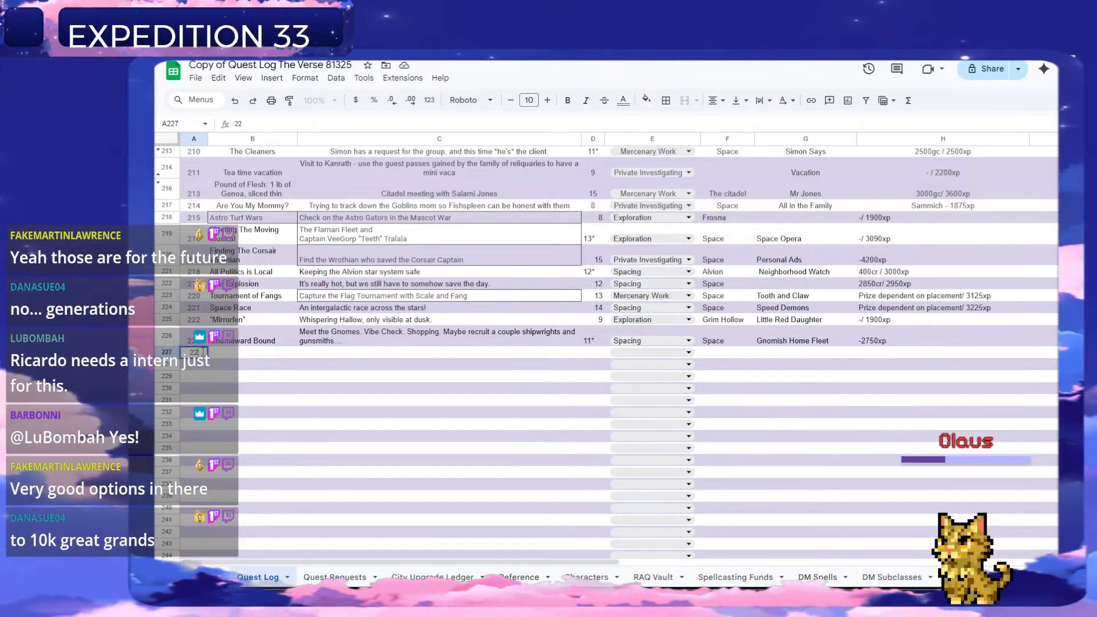
key("Right")
type("Visit to the Sepulchar Star")
Give quest 224 the description "A visit to the center of the Verse" and the level 11*.
left_click(341, 357)
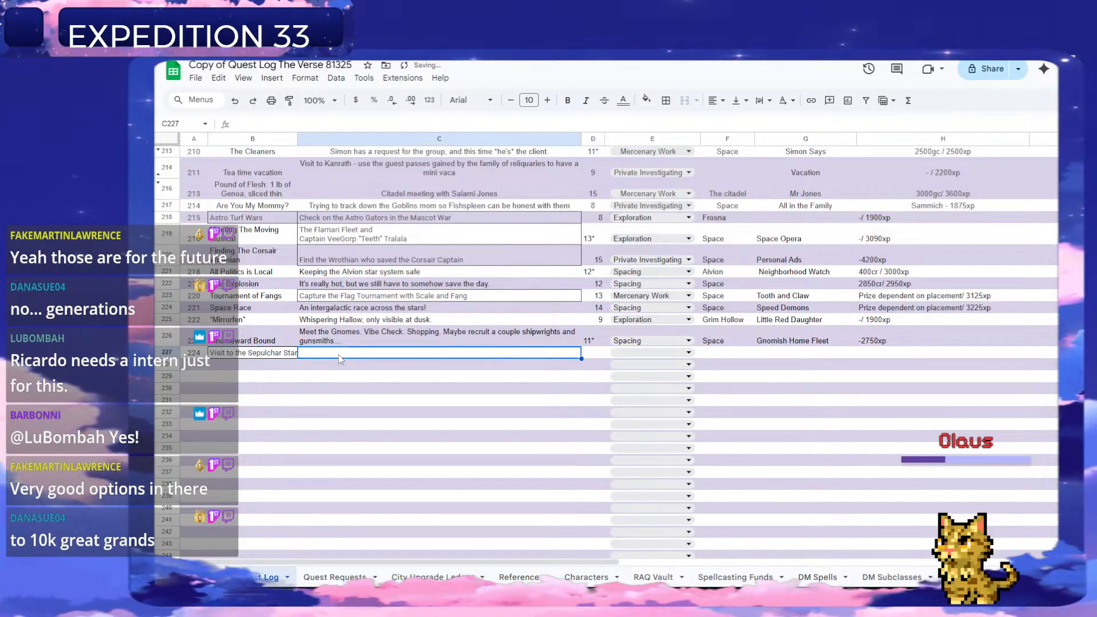
type("A visit to the center of")
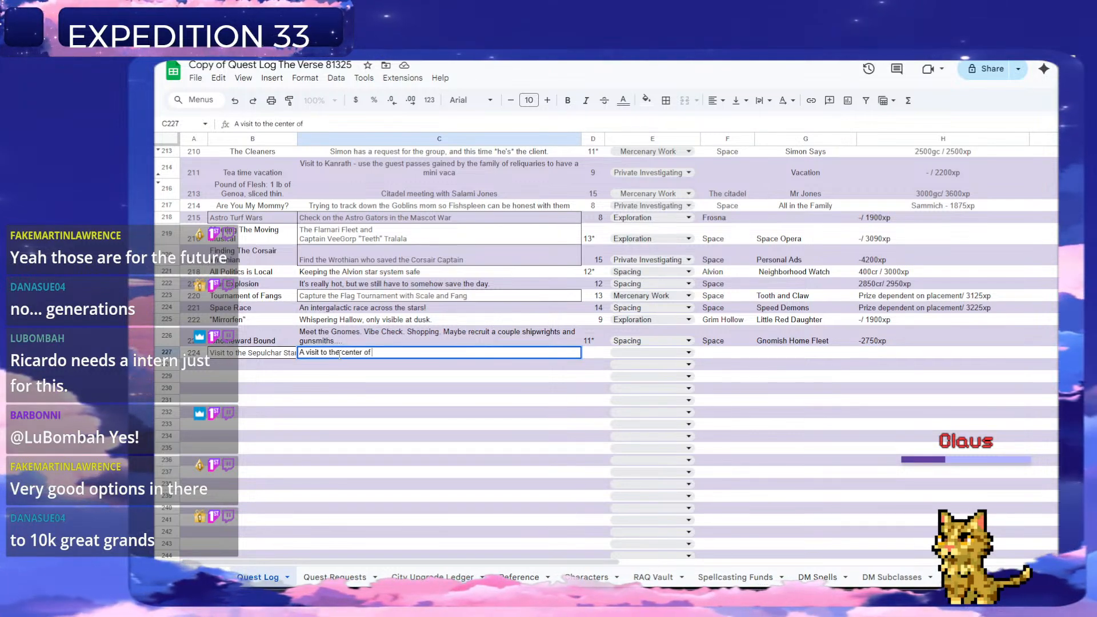
type(" the Verse")
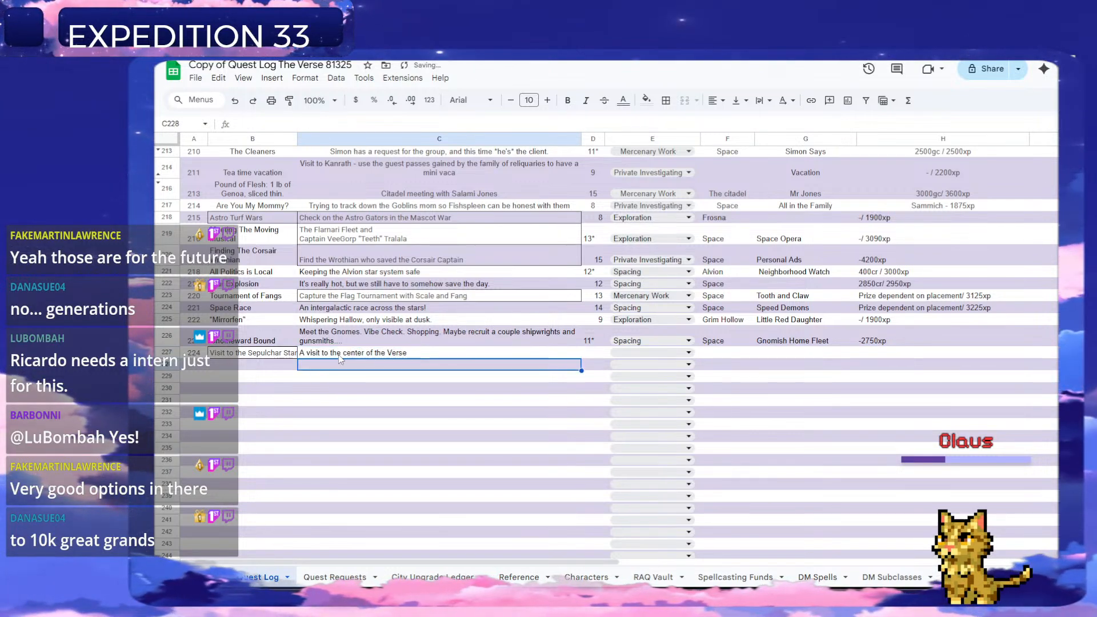
key("Tab")
type("11*")
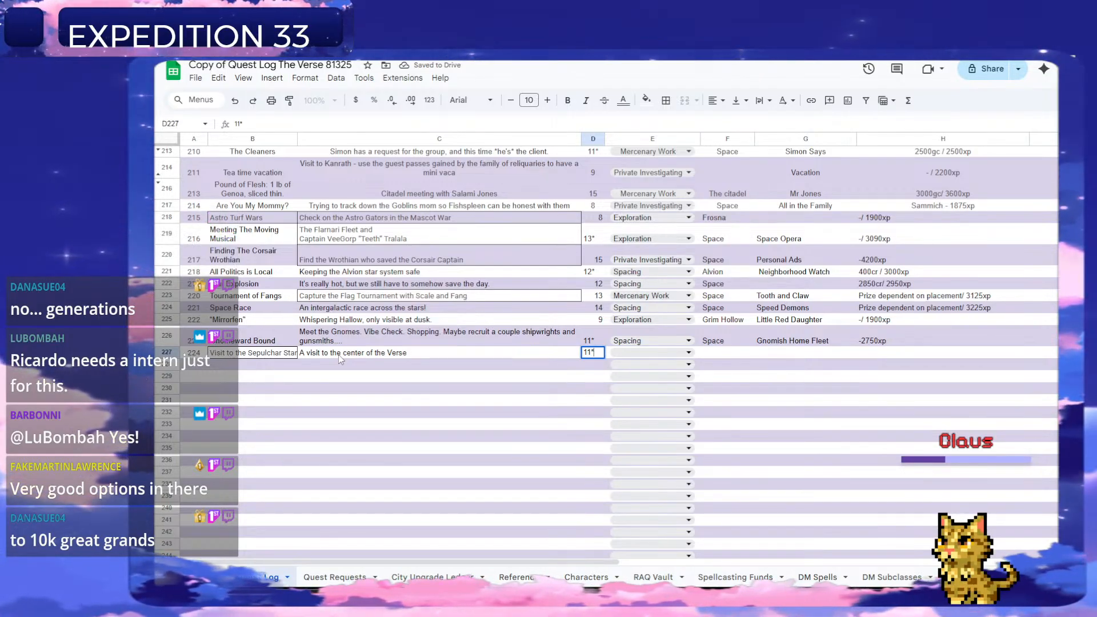
key("Tab")
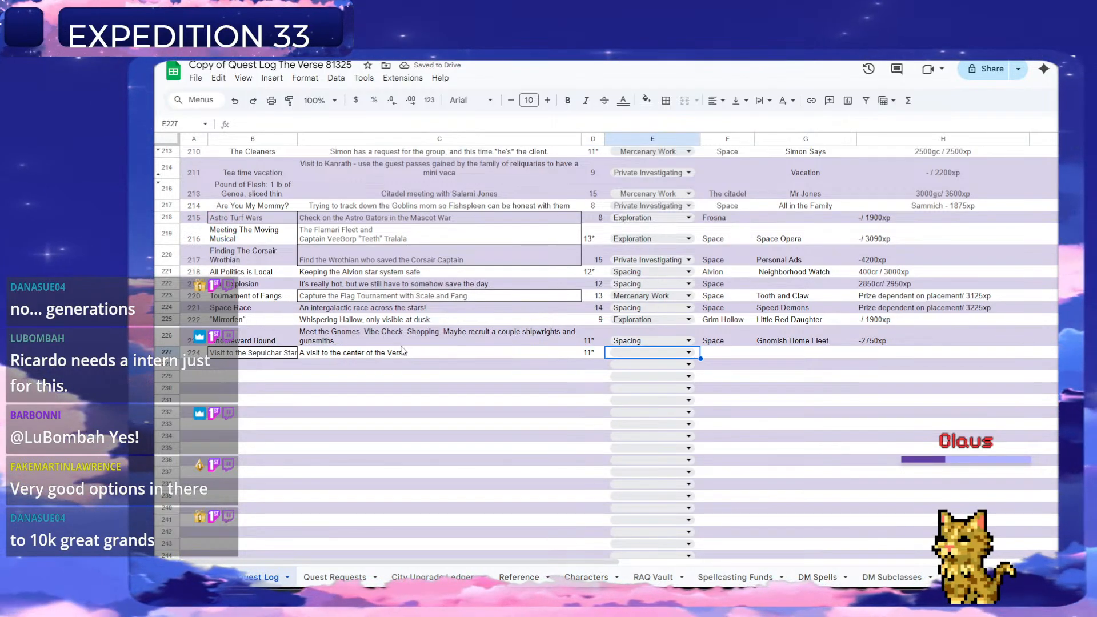
Set quest 224's type to Exploration and its planet to Space.
left_click(651, 352)
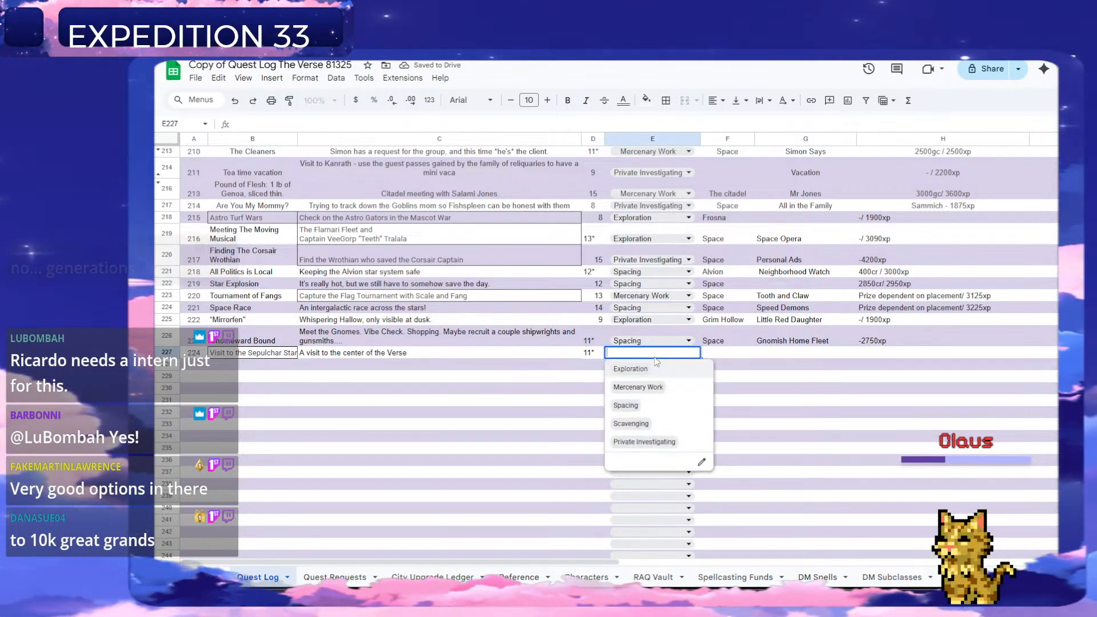
left_click(652, 370)
left_click(722, 355)
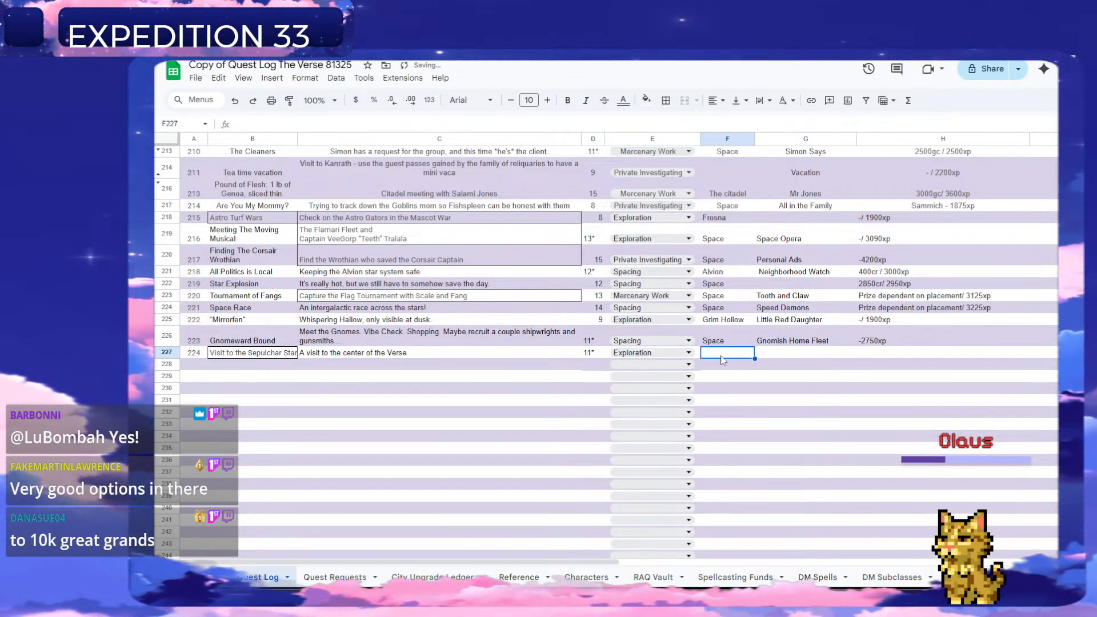
type("S")
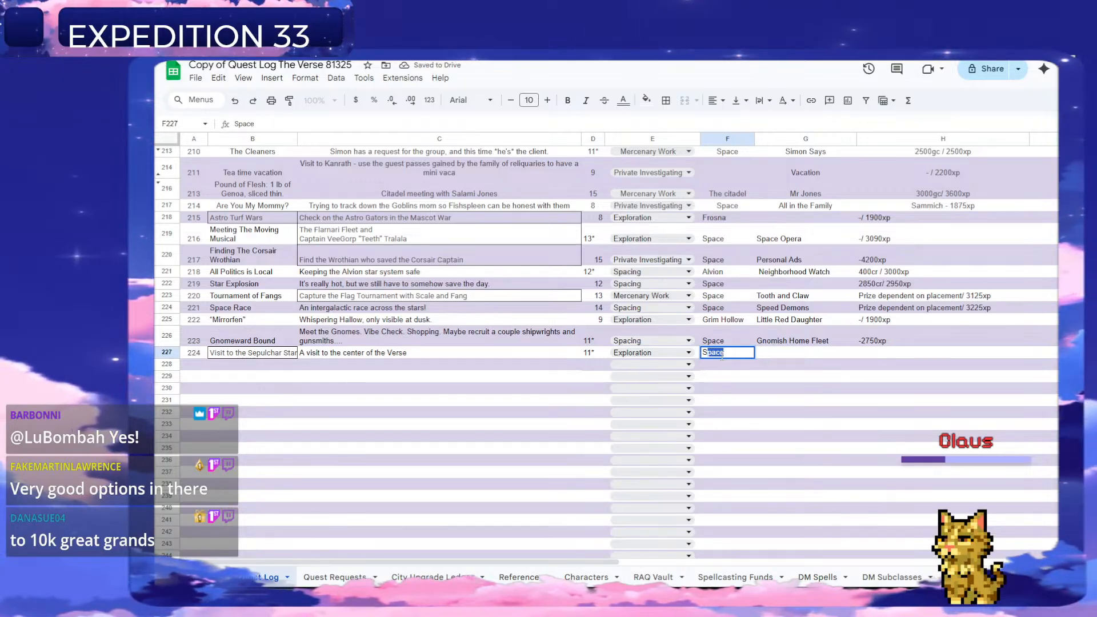
type("pace")
key("Tab")
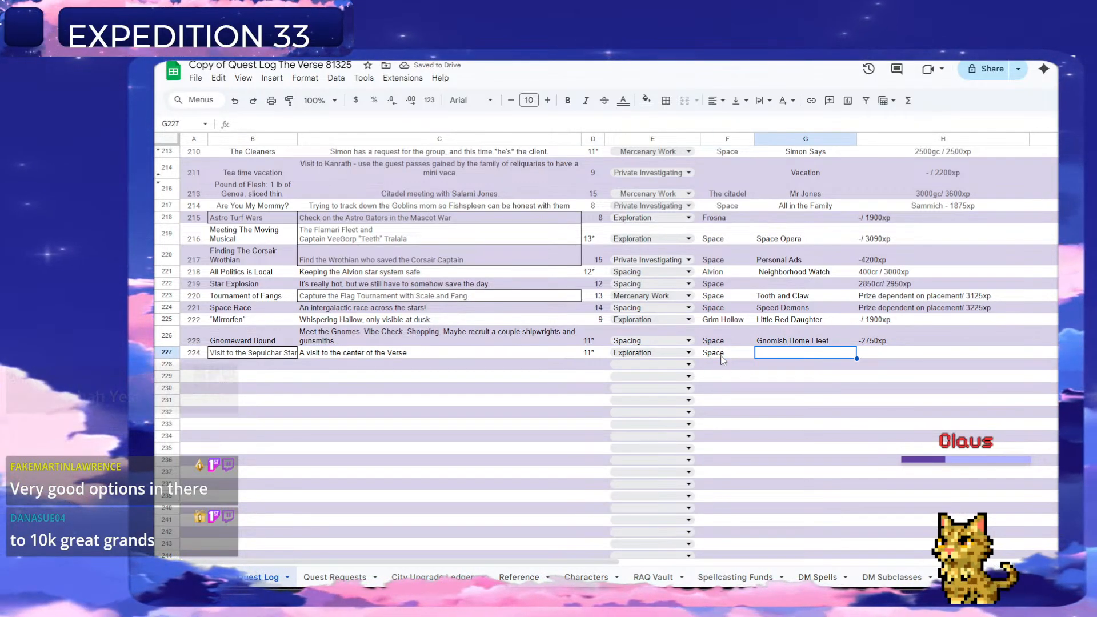
Look through the Quest Line column of earlier Quest Log entries for a questline that suits the Sepulchar Star visit.
scroll(753, 360, "up", 10)
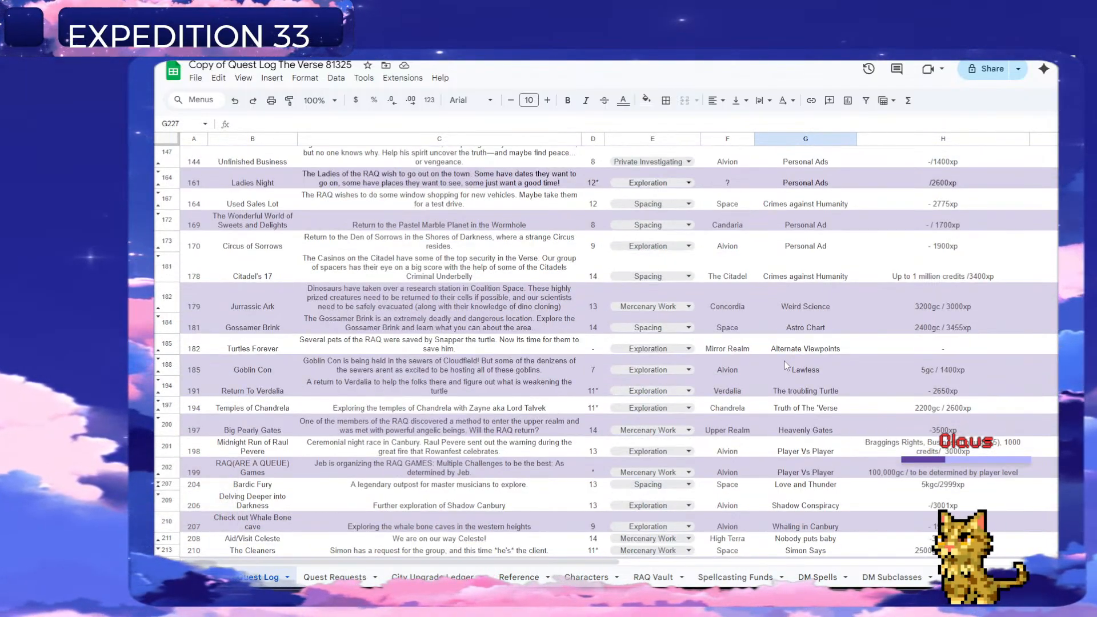
scroll(783, 366, "down", 5)
scroll(446, 407, "up", 3)
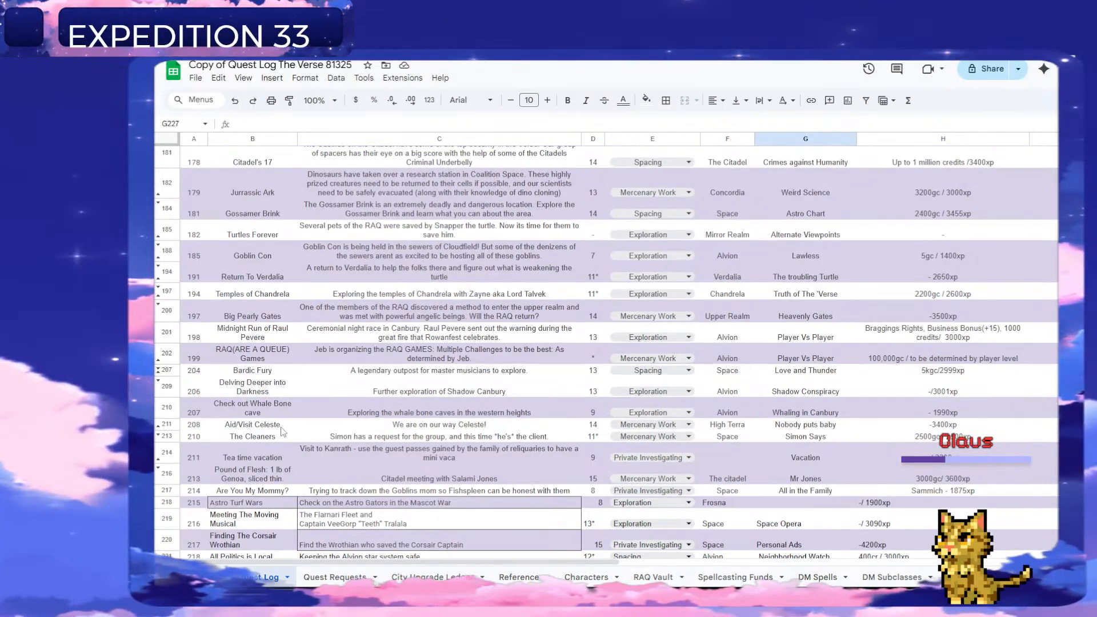
scroll(283, 432, "up", 15)
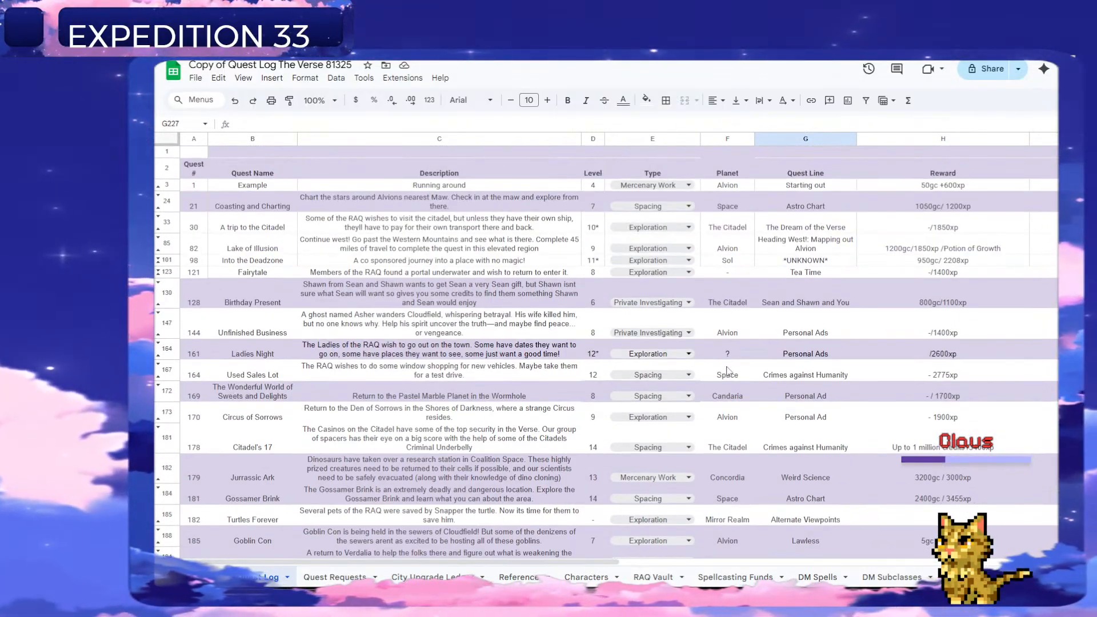
scroll(740, 364, "down", 2)
scroll(387, 310, "up", 2)
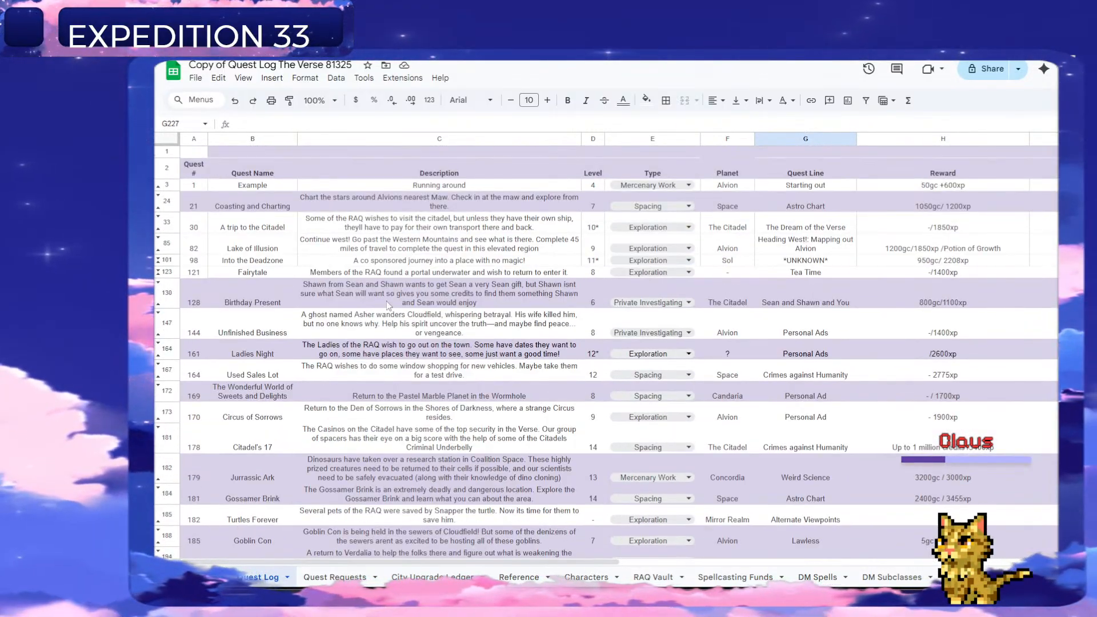
scroll(390, 284, "down", 8)
scroll(849, 373, "up", 10)
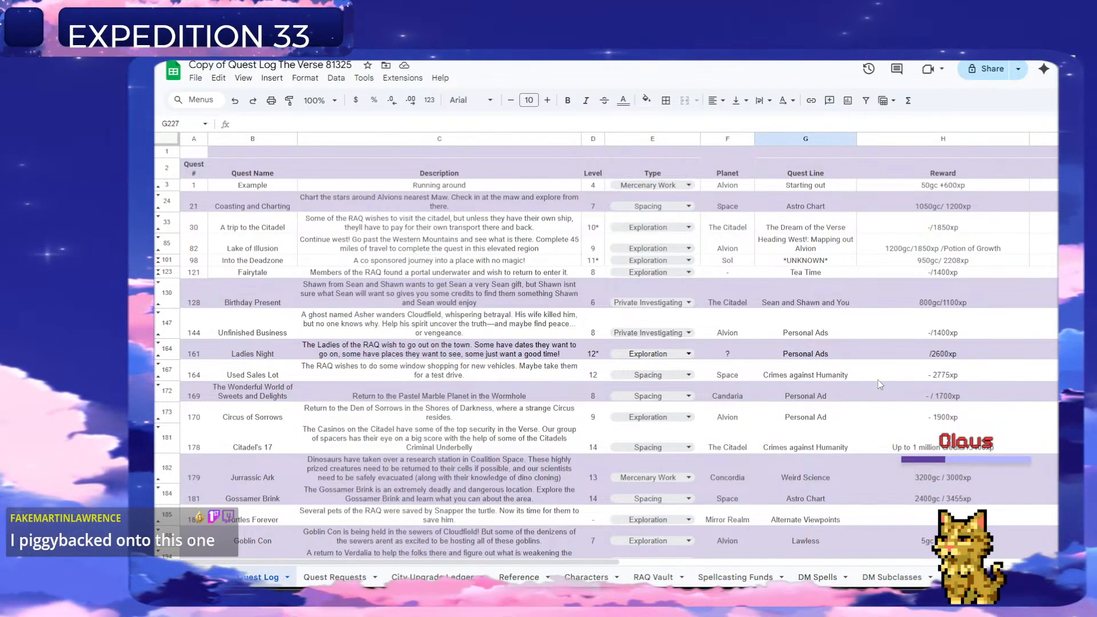
scroll(873, 388, "down", 3)
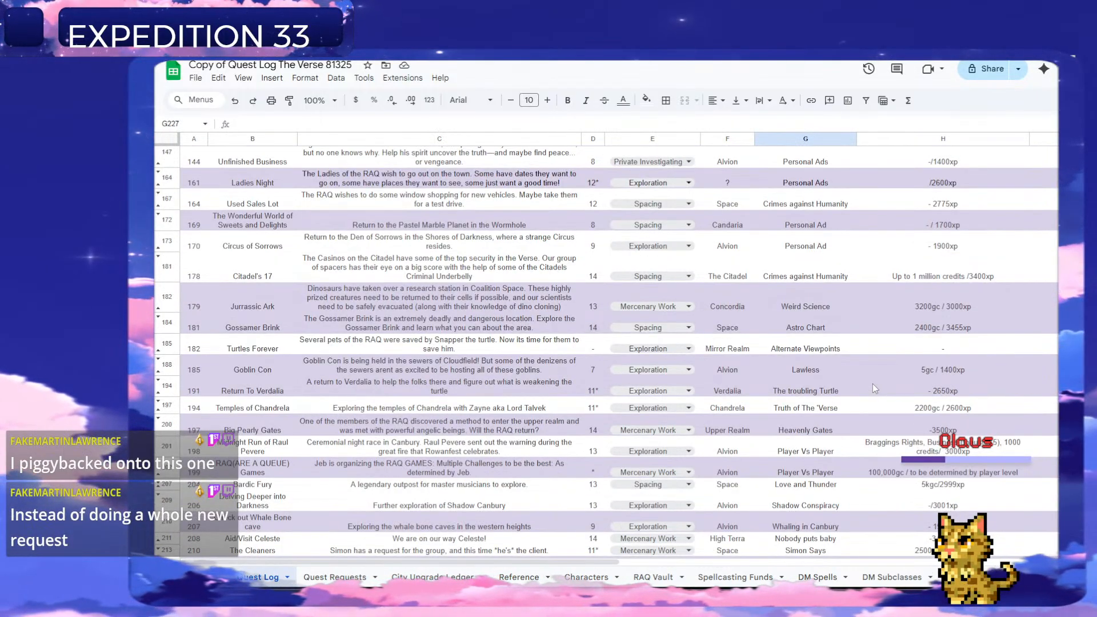
scroll(908, 352, "down", 5)
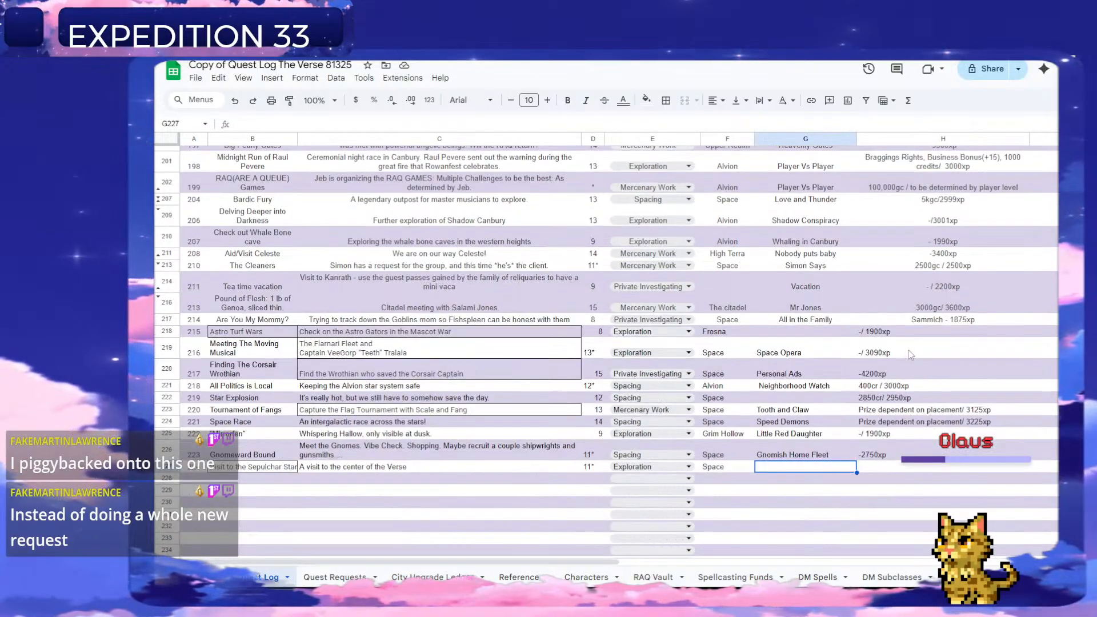
Copy the questline "Truth of The 'Verse" from the Temples of Chandrela quest into G227 for quest 224.
scroll(843, 389, "up", 2)
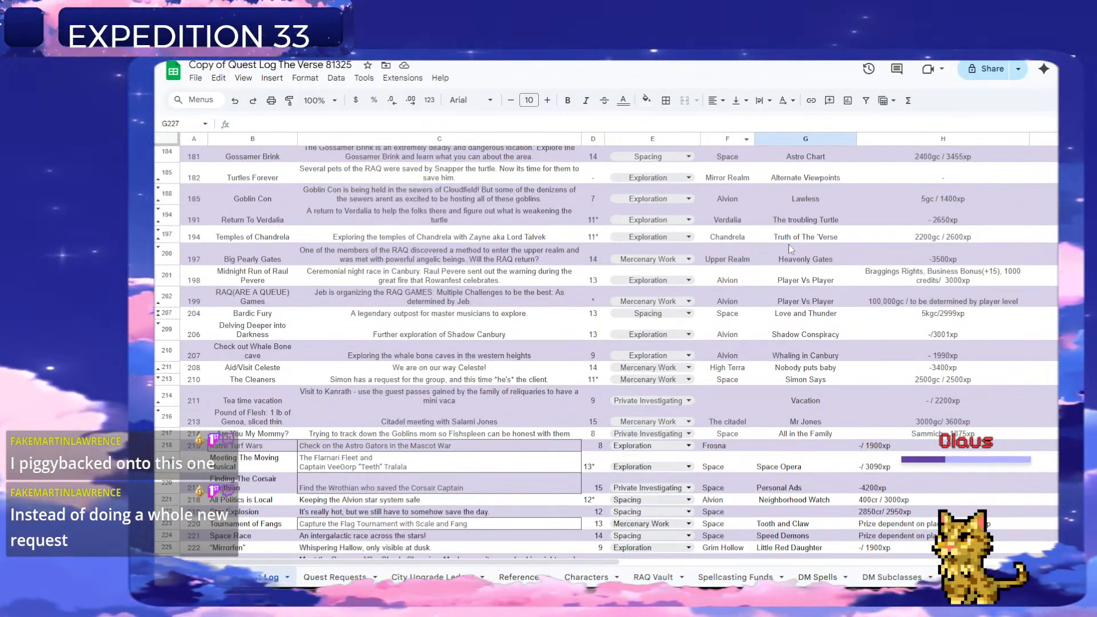
left_click(795, 239)
scroll(808, 399, "down", 5)
left_click(772, 296)
type("Truth of The 'Verse")
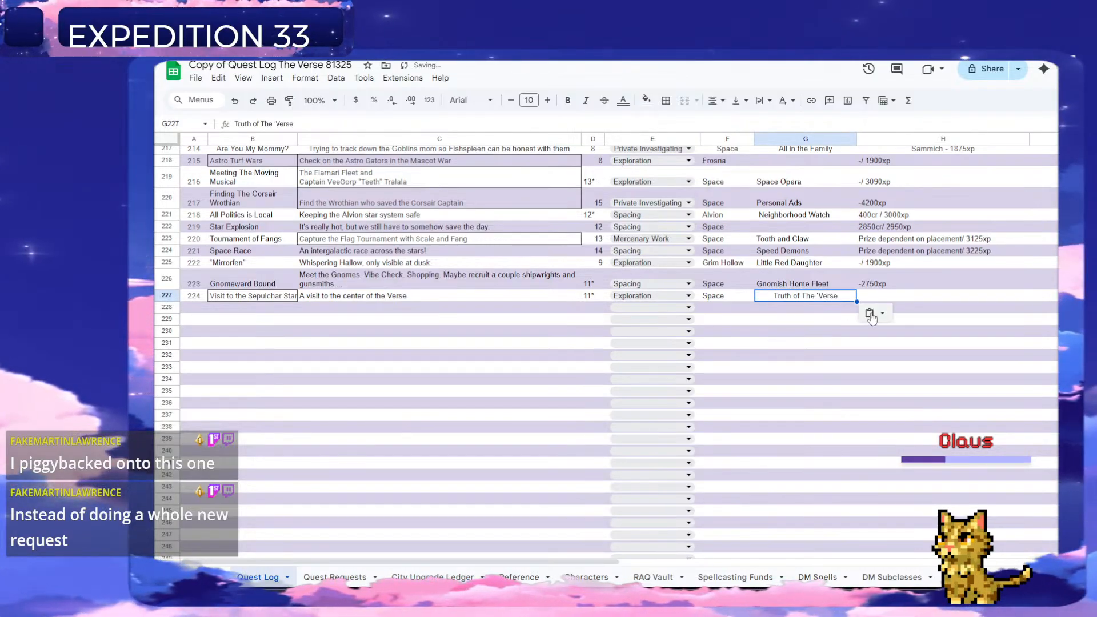
Enter "- 2800xp" as the reward for the Sepulchar Star quest.
left_click(878, 300)
type("-")
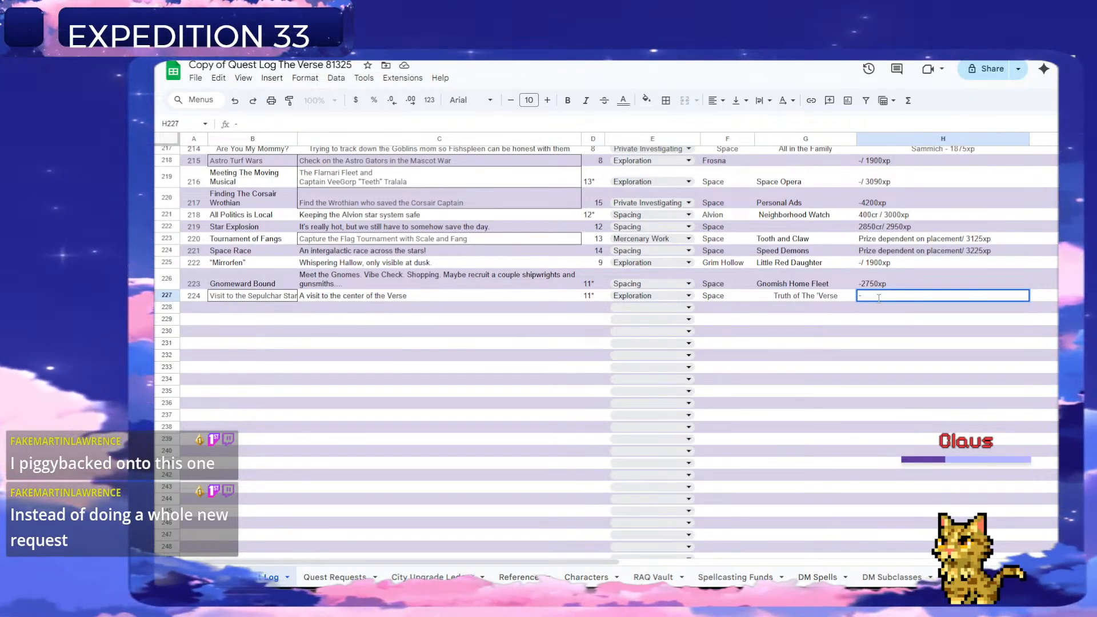
type(" 2800")
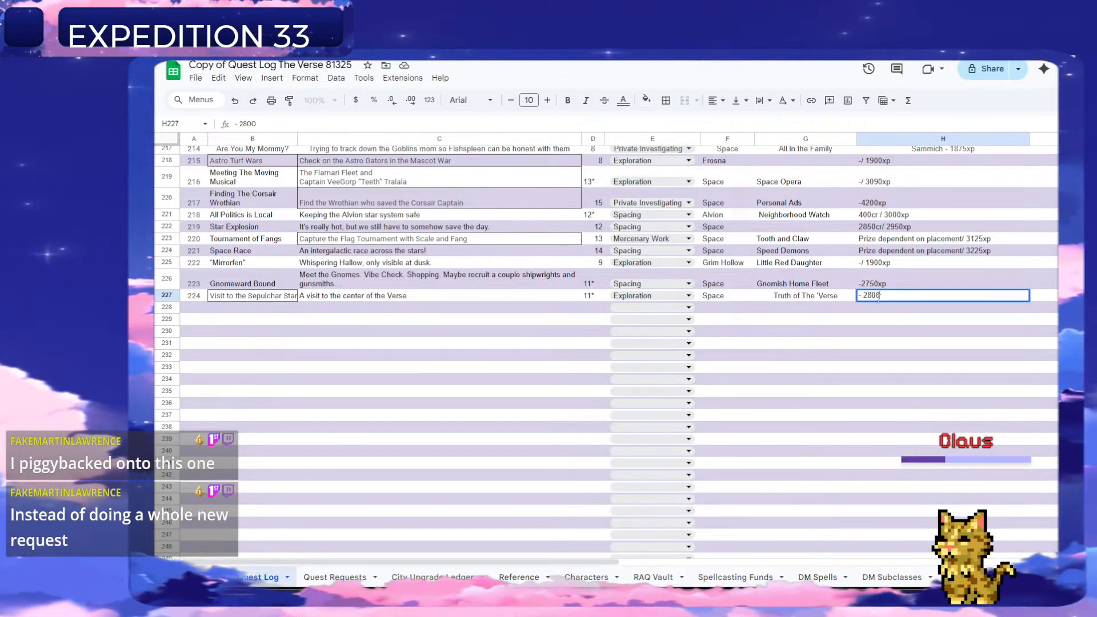
type("xp")
key("Return")
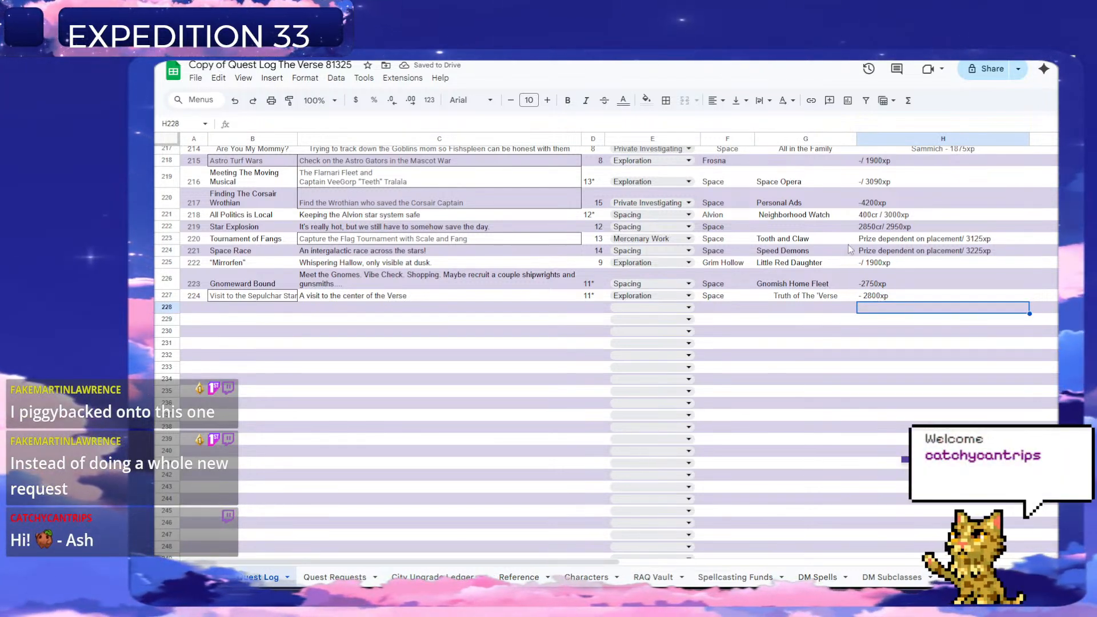
Number the next Quest Log entry 225 in A228.
left_click(199, 309)
type("225")
key("Return")
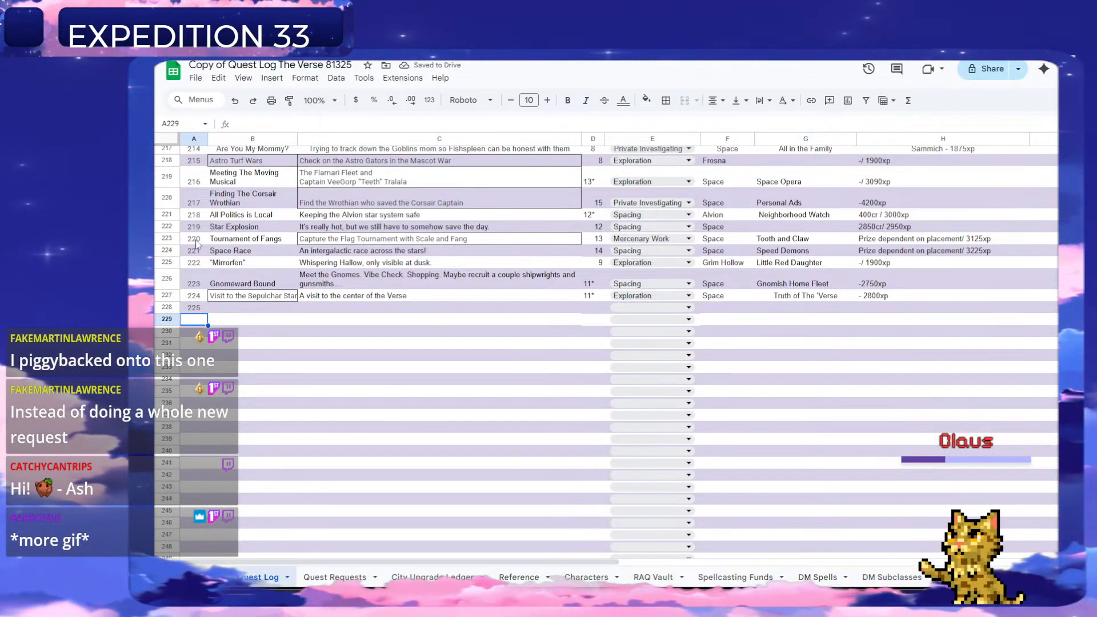
Delete the handled "Visit to the Sepulchar Star" request in row 7 of the Quest Requests sheet.
left_click(335, 578)
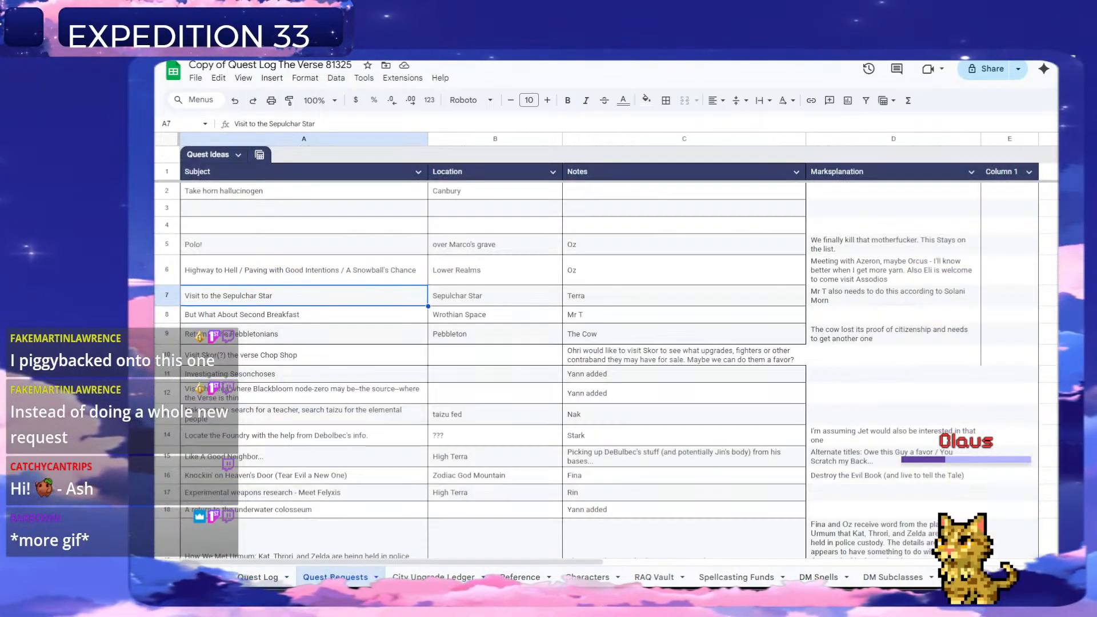
right_click(167, 296)
left_click(251, 417)
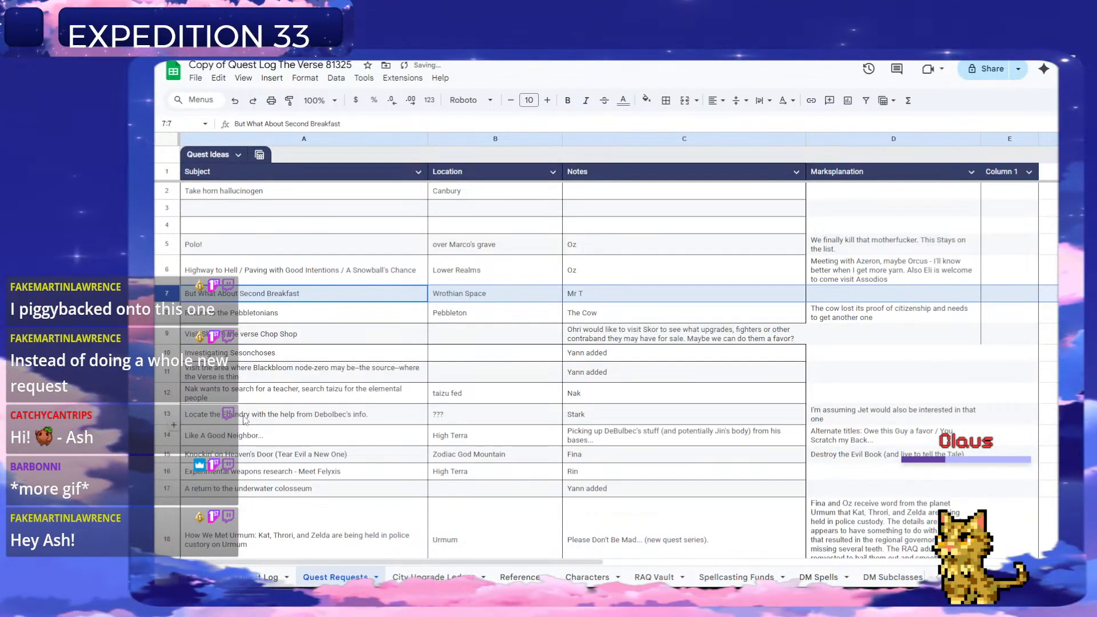
Look through the Quest Requests list, including the Marksplanation notes, for the next idea to turn into a quest.
scroll(389, 369, "down", 5)
scroll(389, 369, "down", 6)
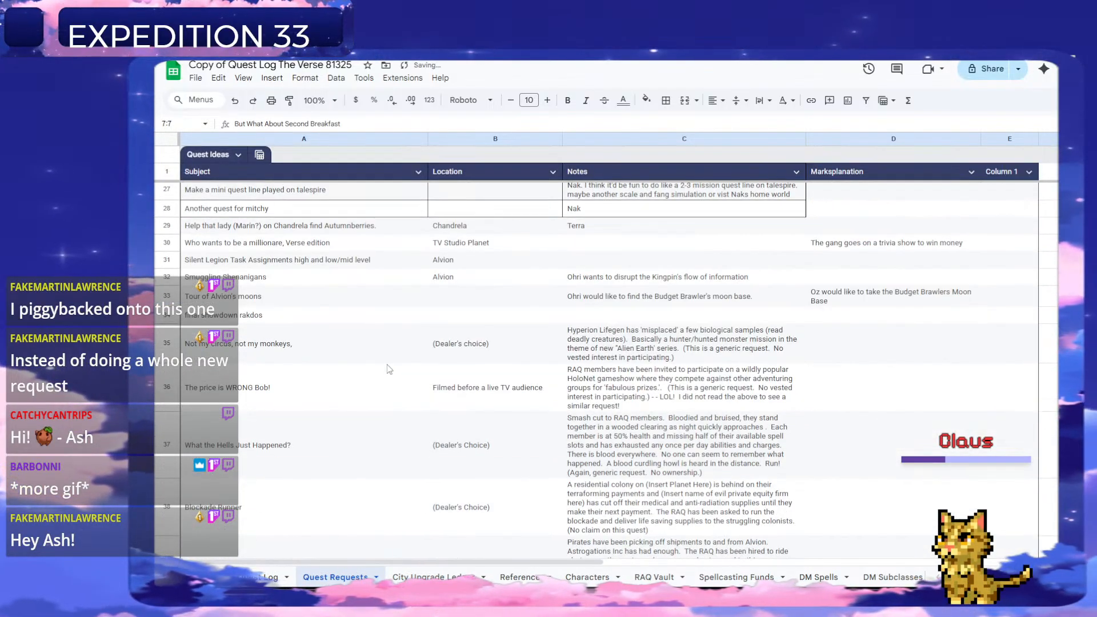
scroll(399, 359, "up", 1)
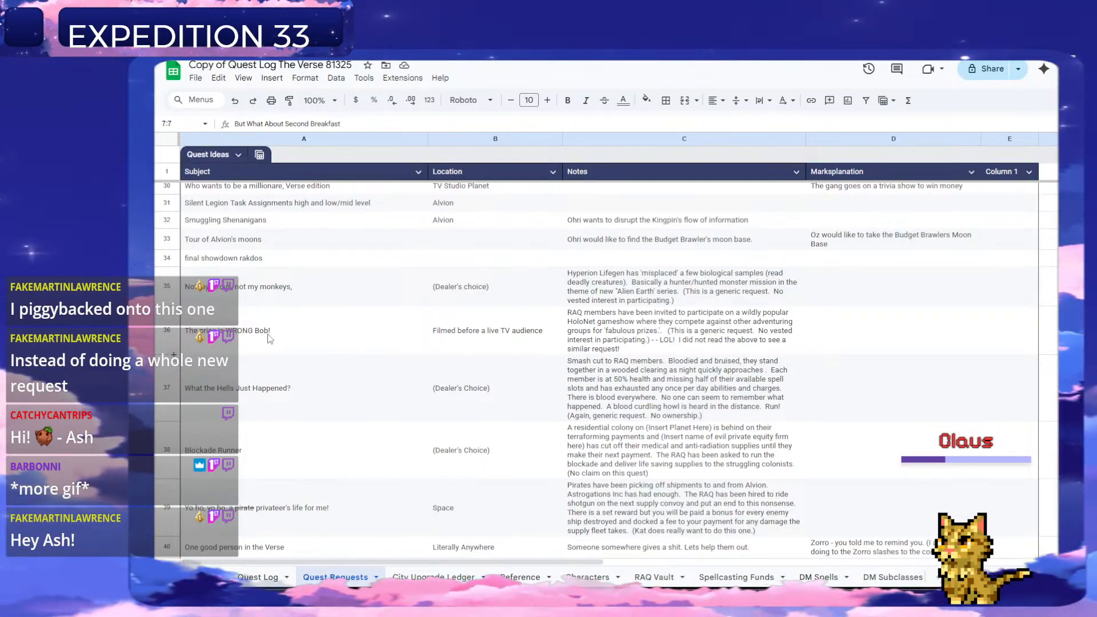
scroll(283, 343, "up", 1)
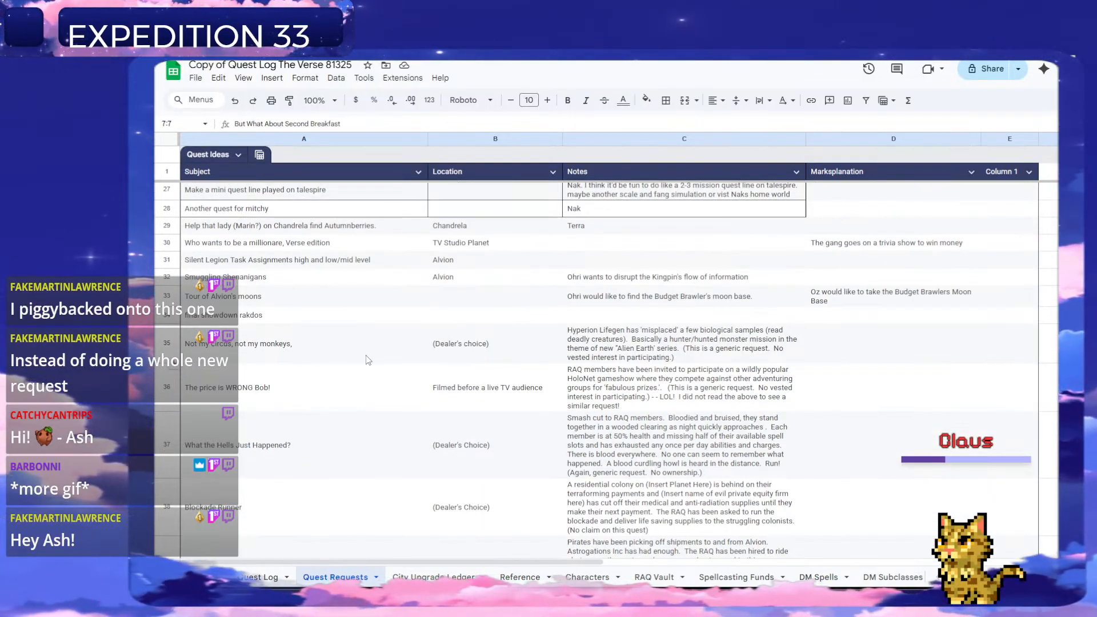
scroll(273, 368, "up", 1)
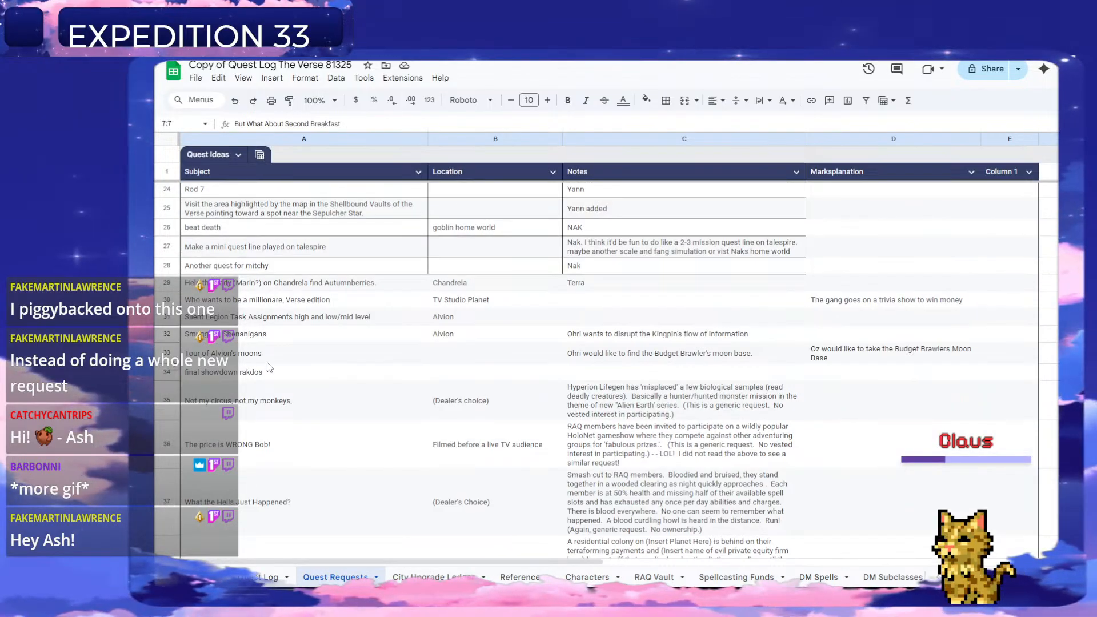
scroll(274, 367, "up", 1)
scroll(314, 347, "up", 1)
scroll(315, 347, "up", 1)
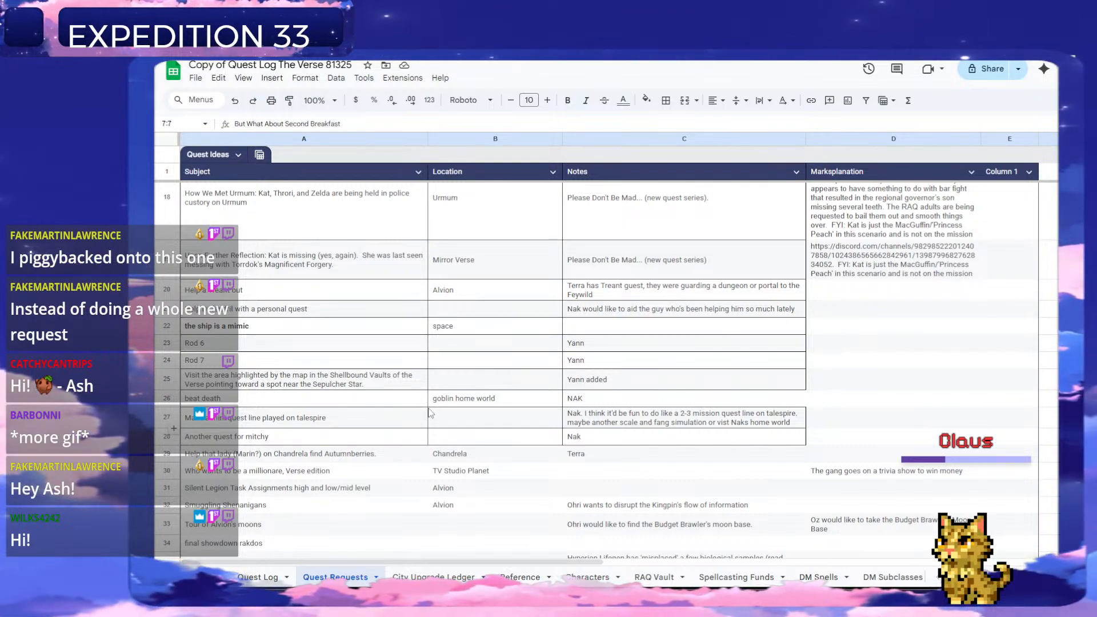
scroll(475, 393, "up", 5)
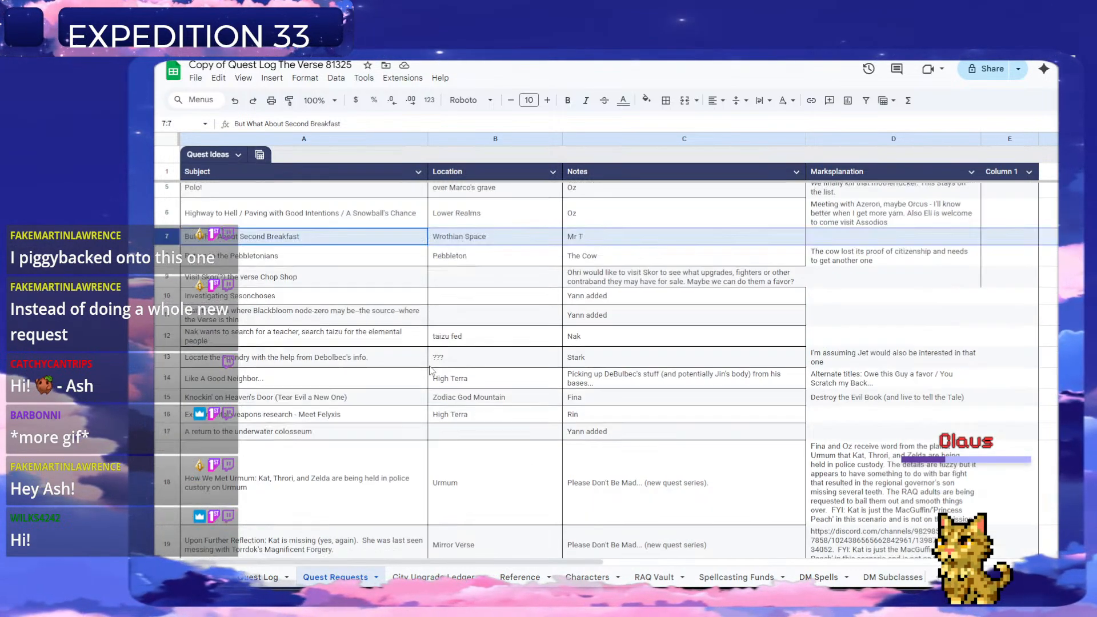
scroll(432, 370, "up", 1)
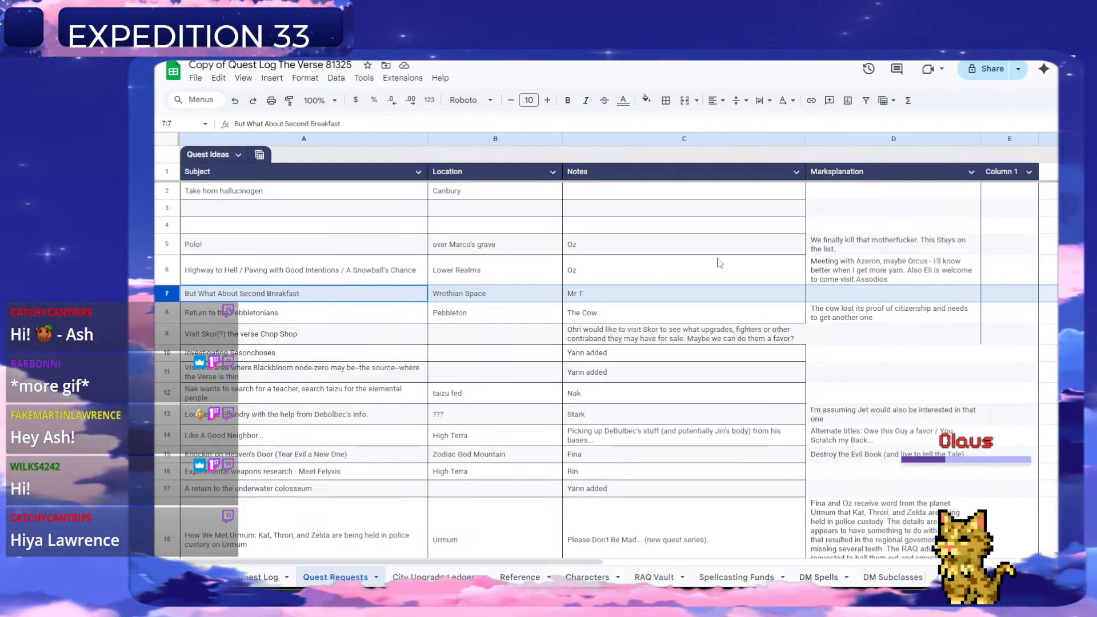
left_click(863, 279)
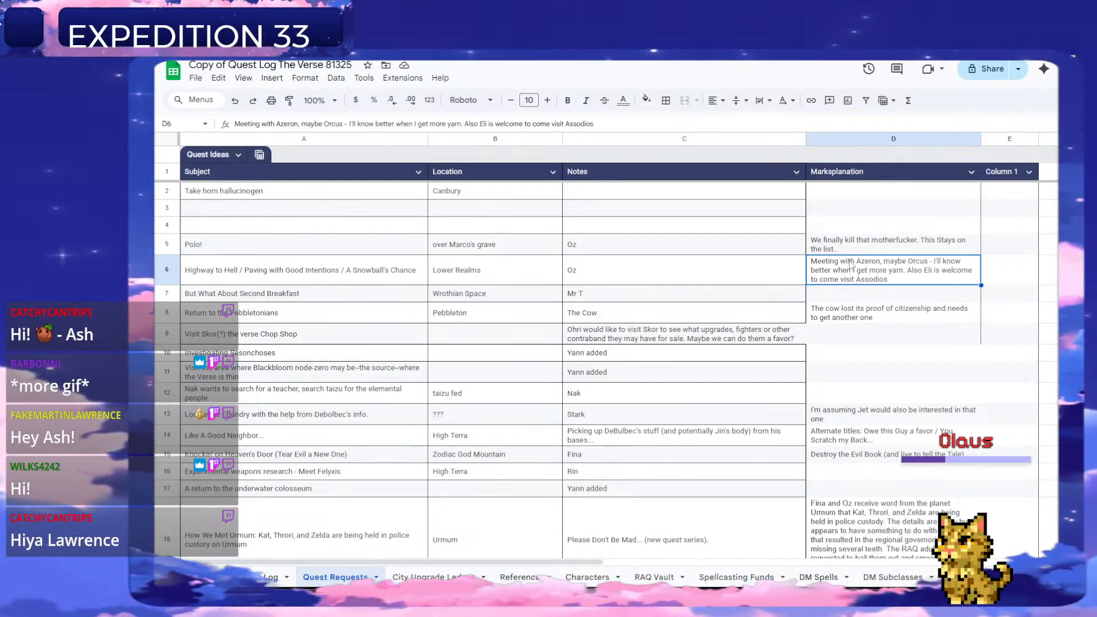
left_click(281, 271)
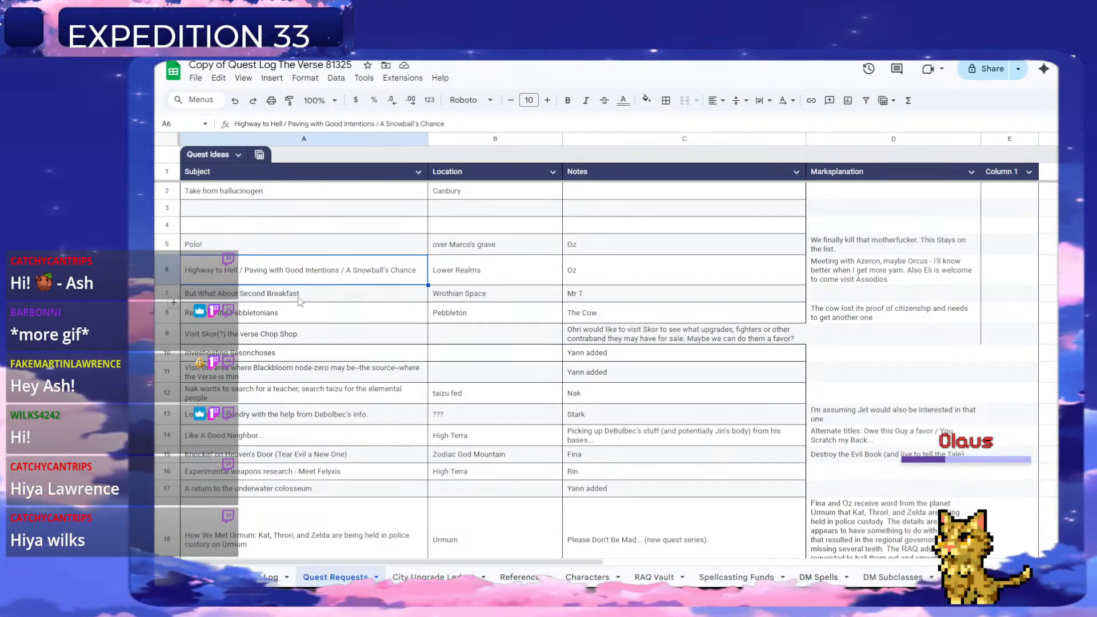
left_click(227, 297)
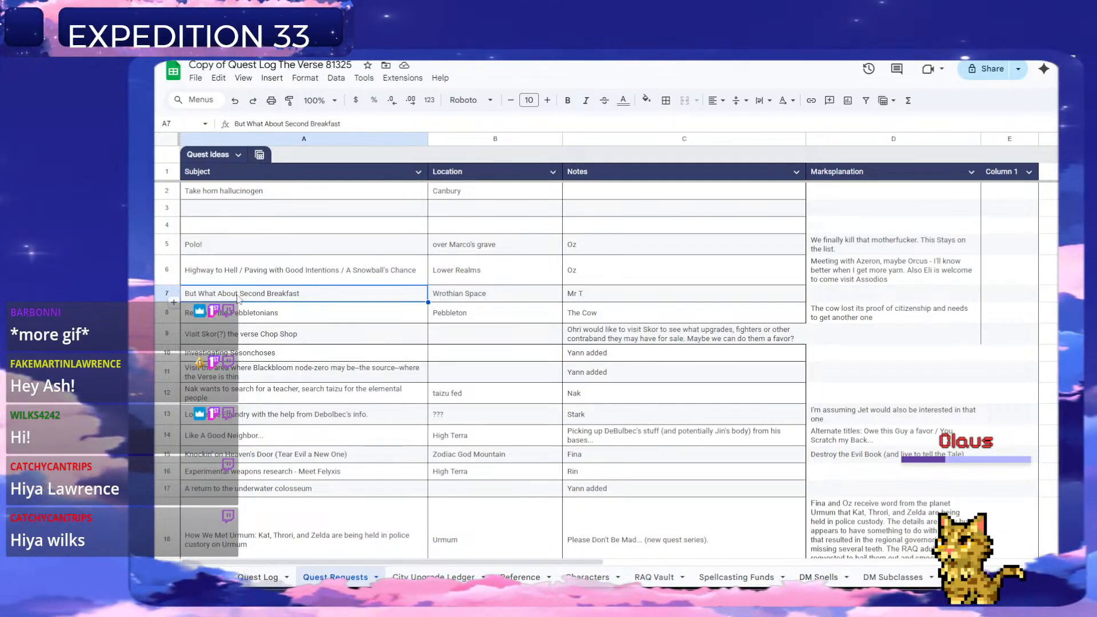
scroll(238, 299, "down", 1)
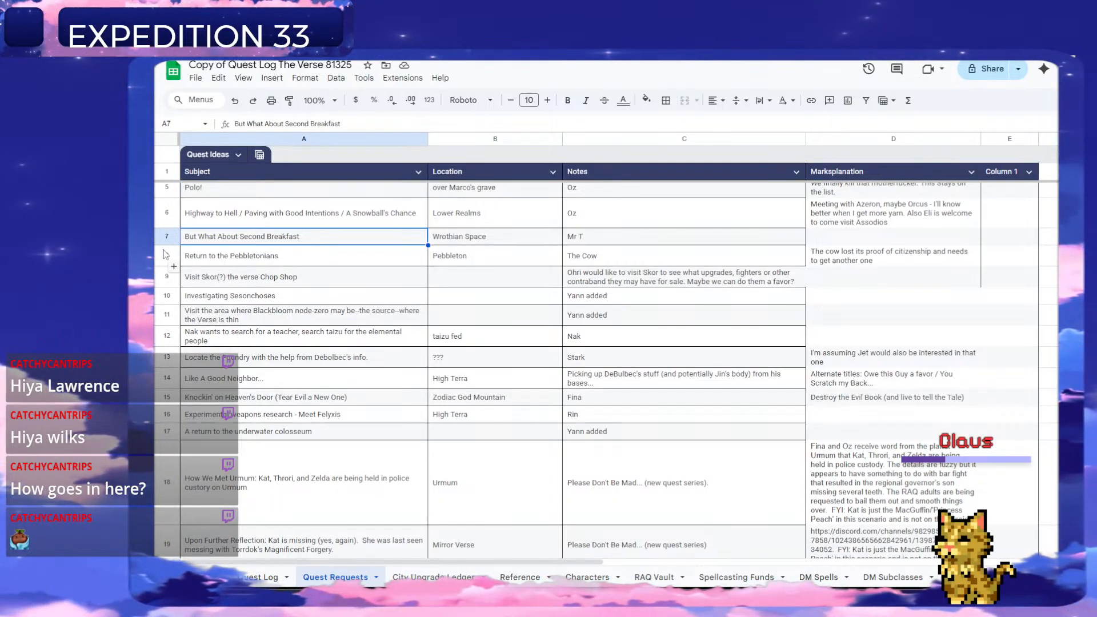
scroll(165, 254, "down", 1)
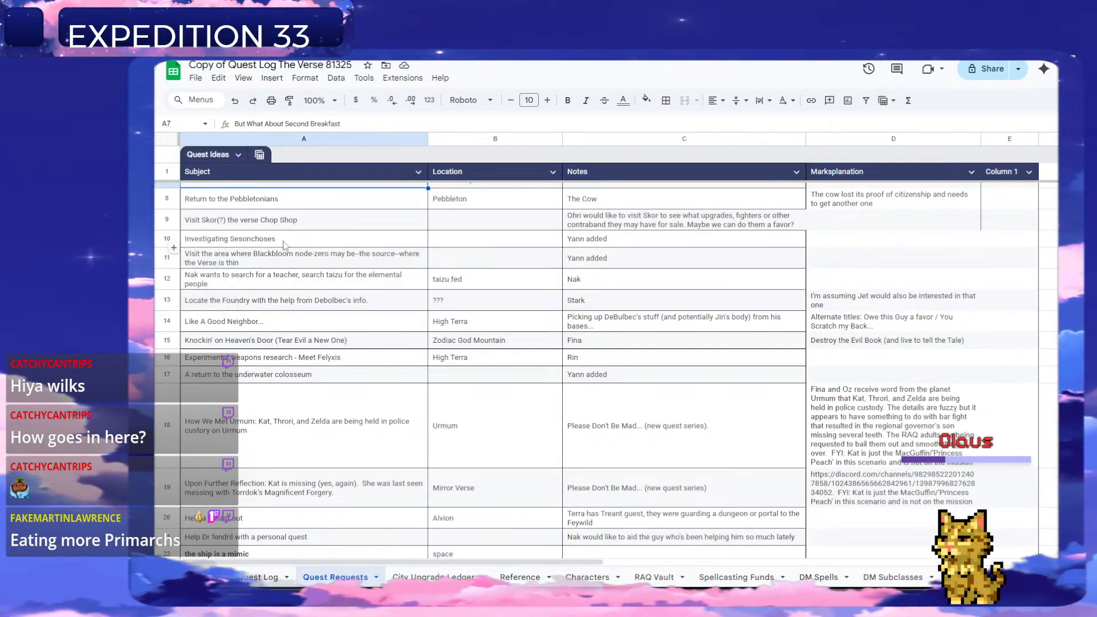
scroll(284, 245, "up", 2)
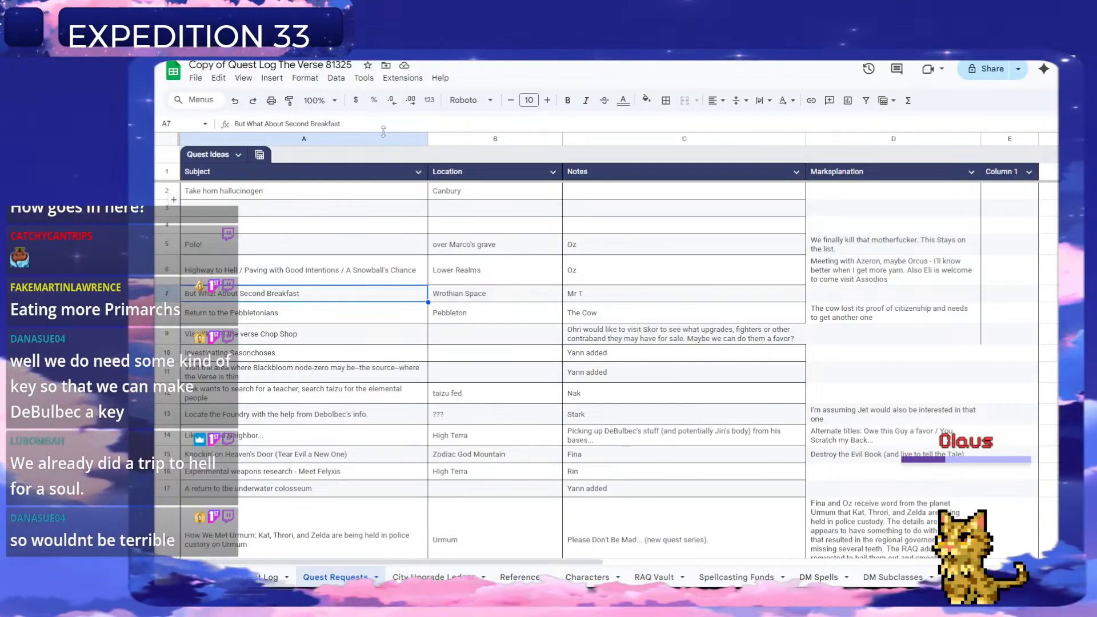
Copy "Highway to Hell" from the Lower Realms request in row 6 into B228 of the Quest Log as quest 225's title.
left_click(296, 274)
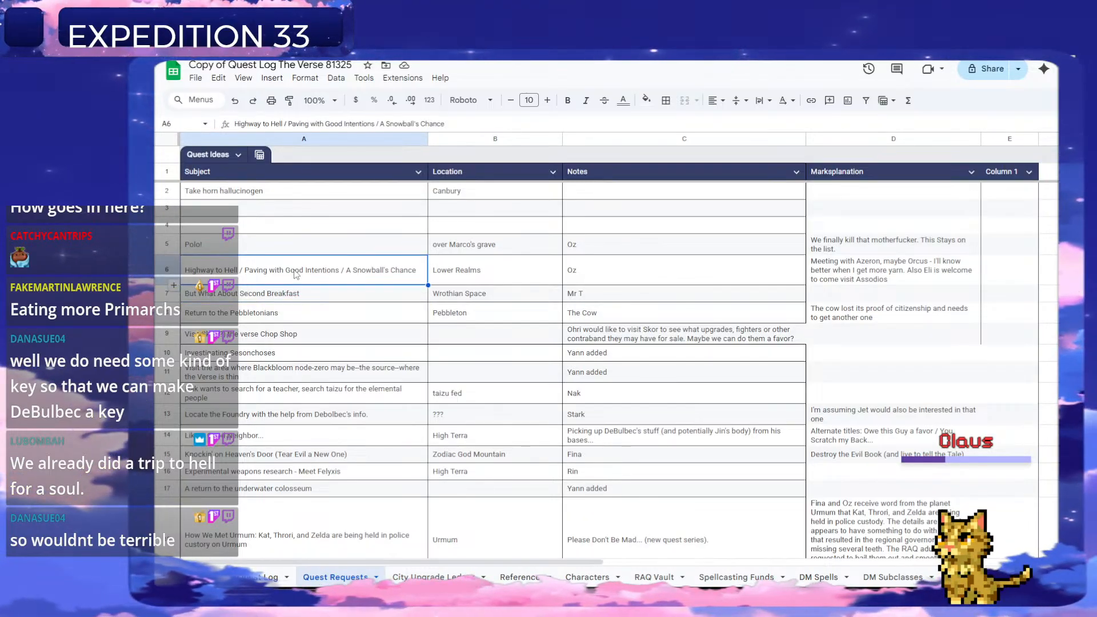
double_click(232, 271)
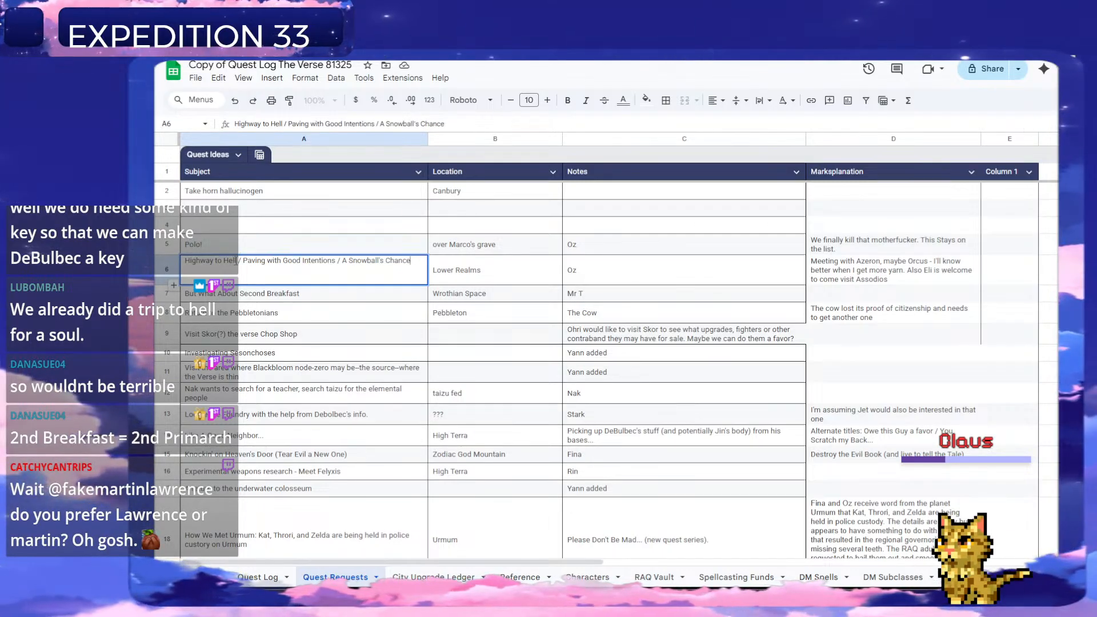
left_click_drag(239, 263, 185, 261)
key("ctrl+c")
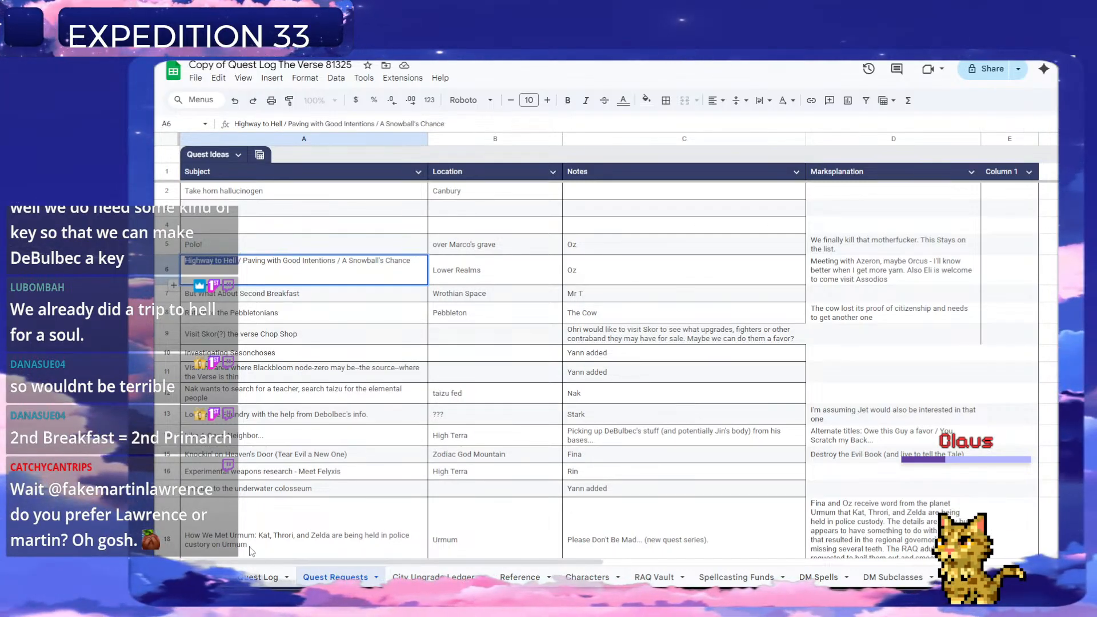
left_click(254, 578)
left_click(252, 307)
key("ctrl+v")
Enter the description "Accomplish various missions in hell" and the level 13* for quest 225.
left_click(353, 310)
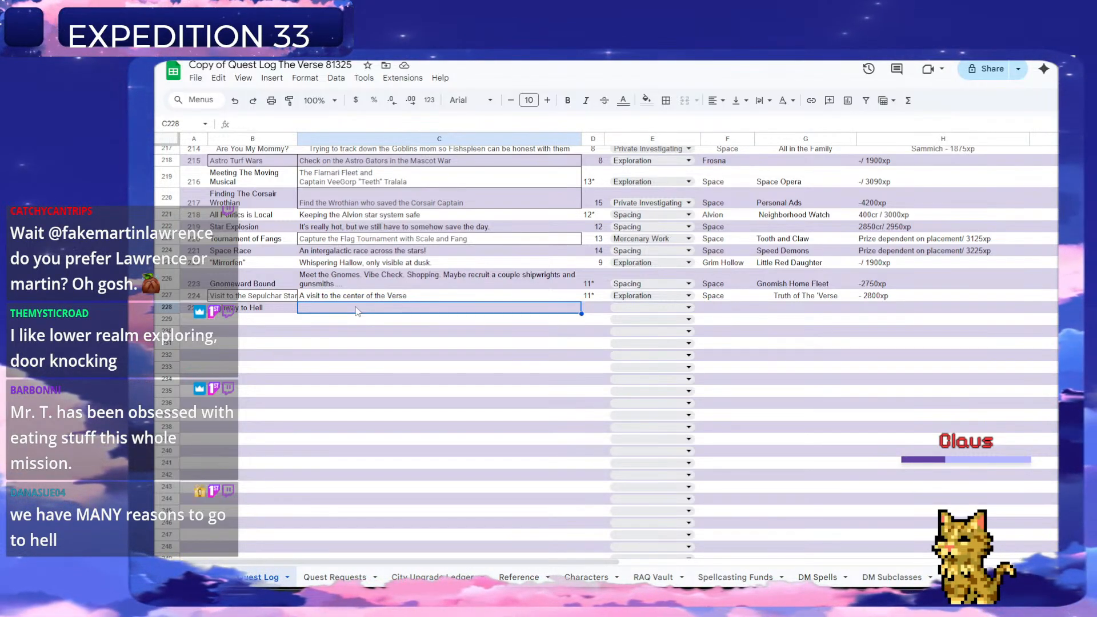
type("A")
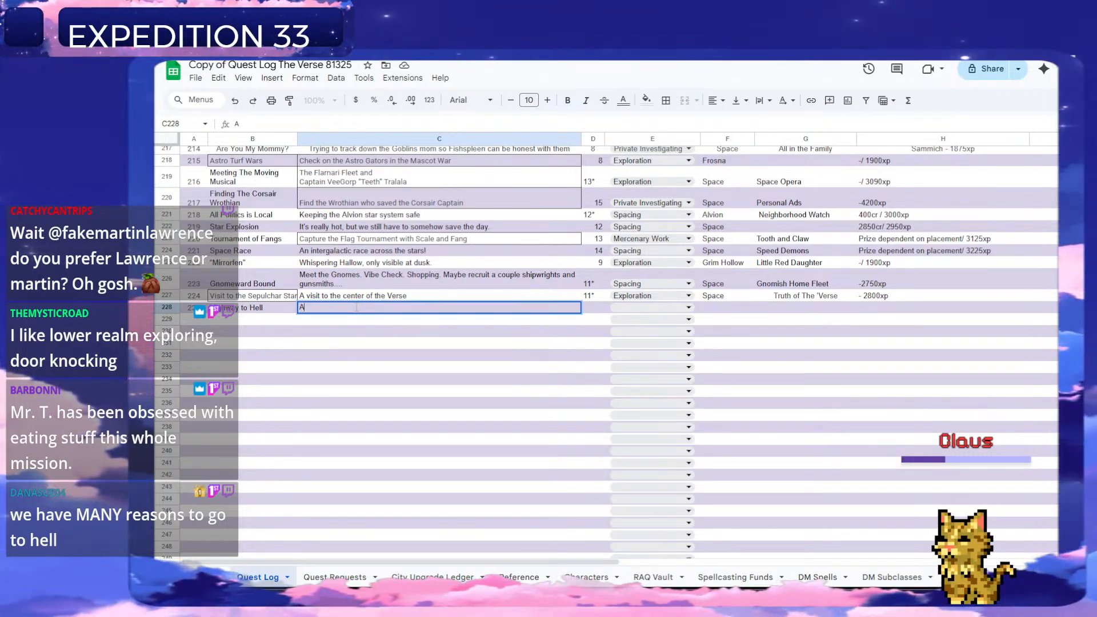
type("ccomplish various missions in hell")
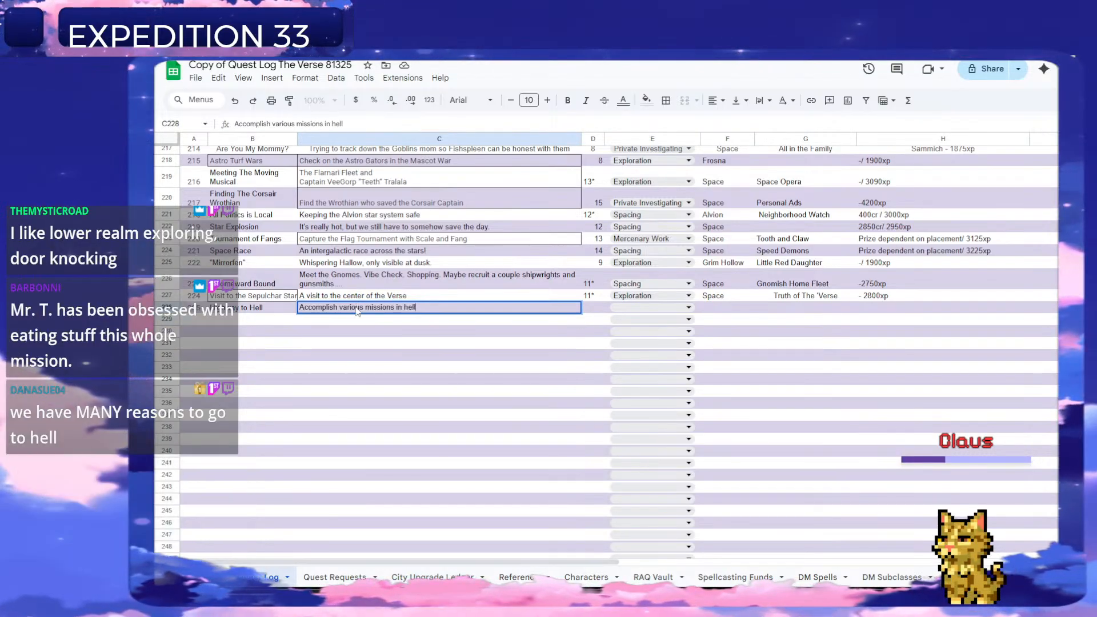
key("Tab")
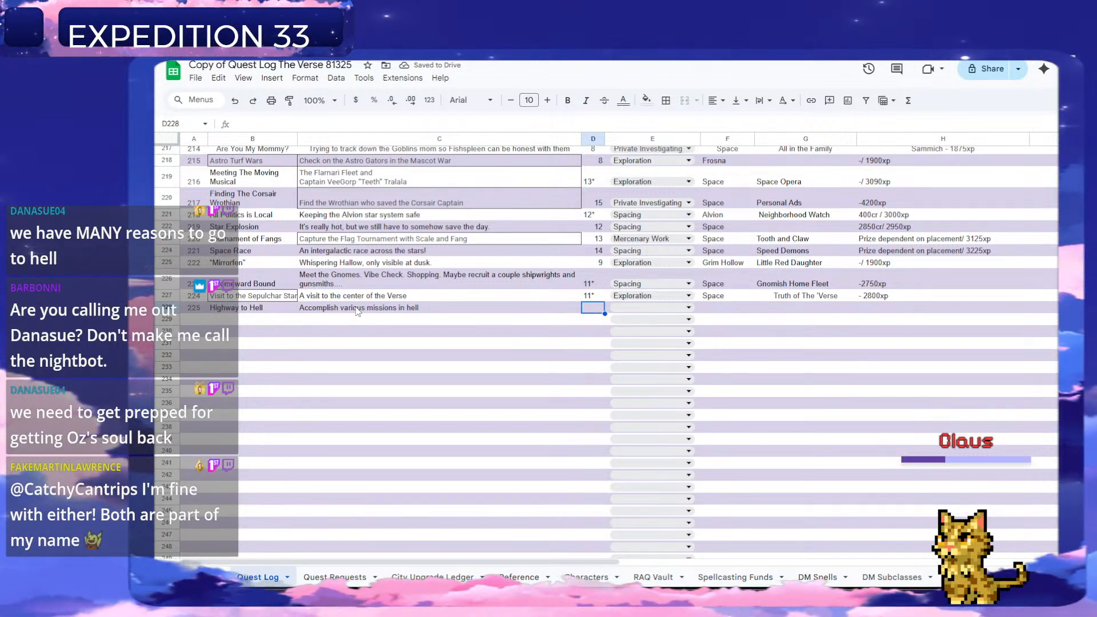
type("13*")
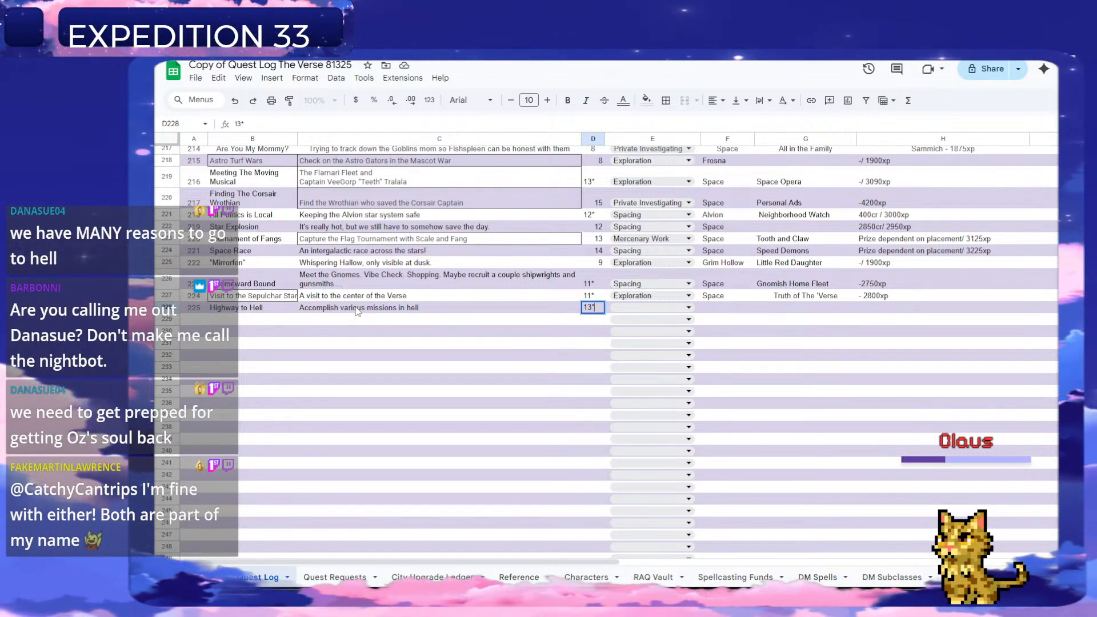
key("Tab")
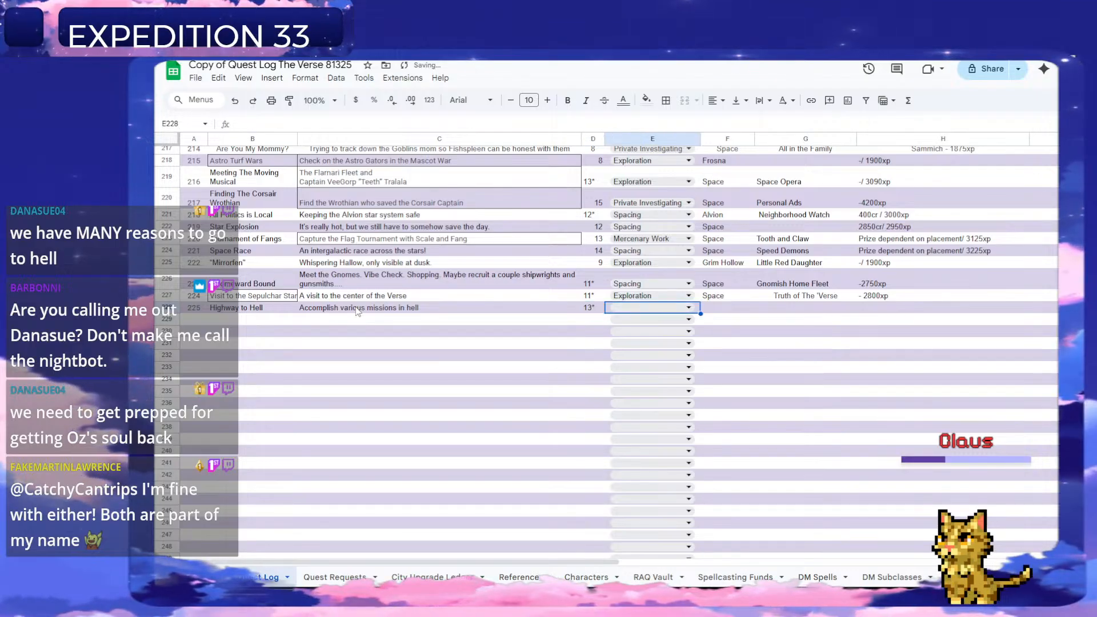
Set the Highway to Hell quest's type to Exploration and its location to "Lower Realms".
left_click(689, 307)
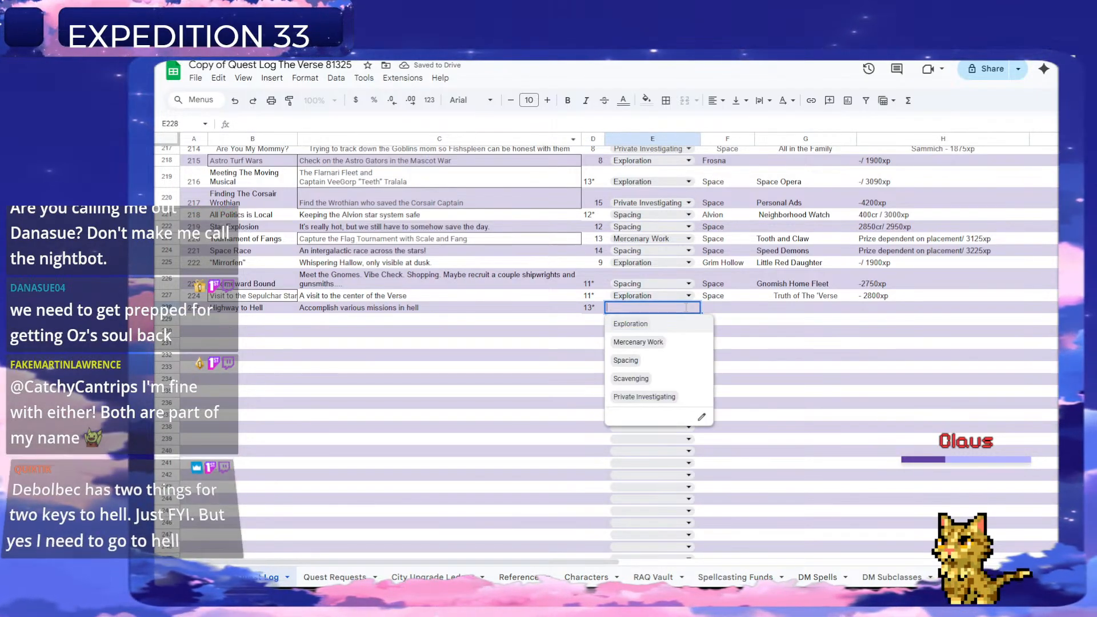
left_click(649, 325)
left_click(725, 309)
type("Lower Realms")
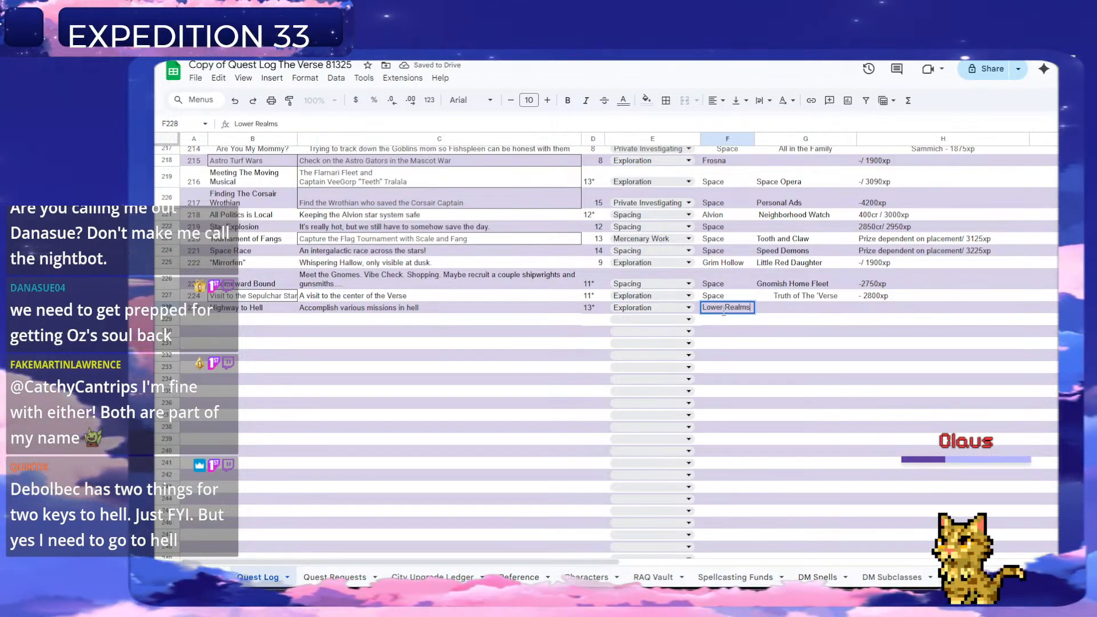
key("Tab")
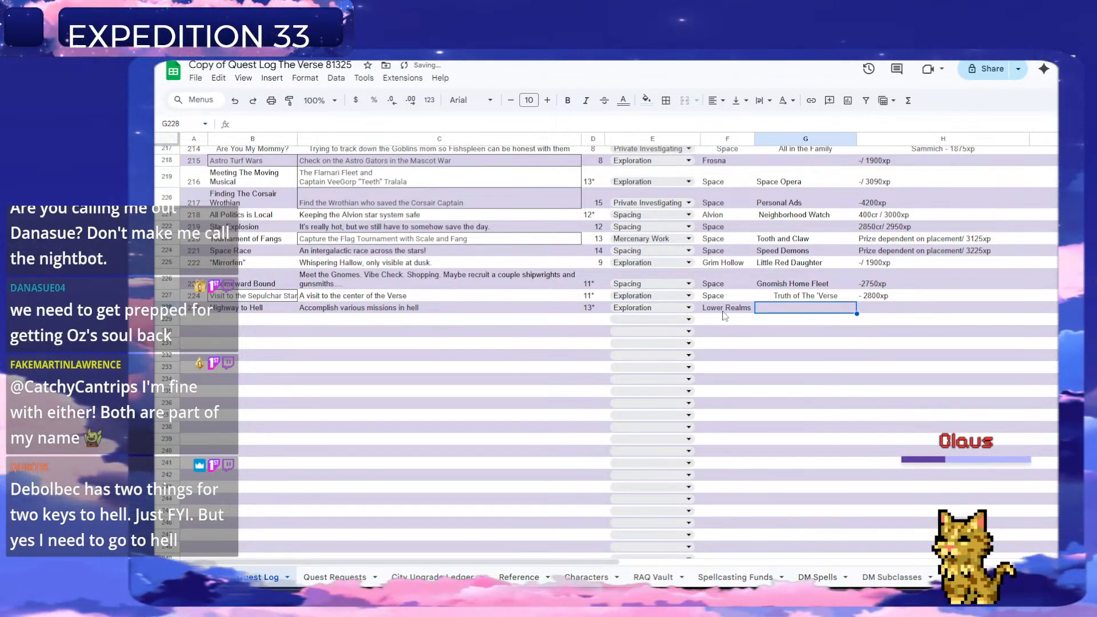
Copy "Paving with Good Intentions" from the row 6 request subject into G228 as the questline for quest 225.
scroll(834, 386, "up", 5)
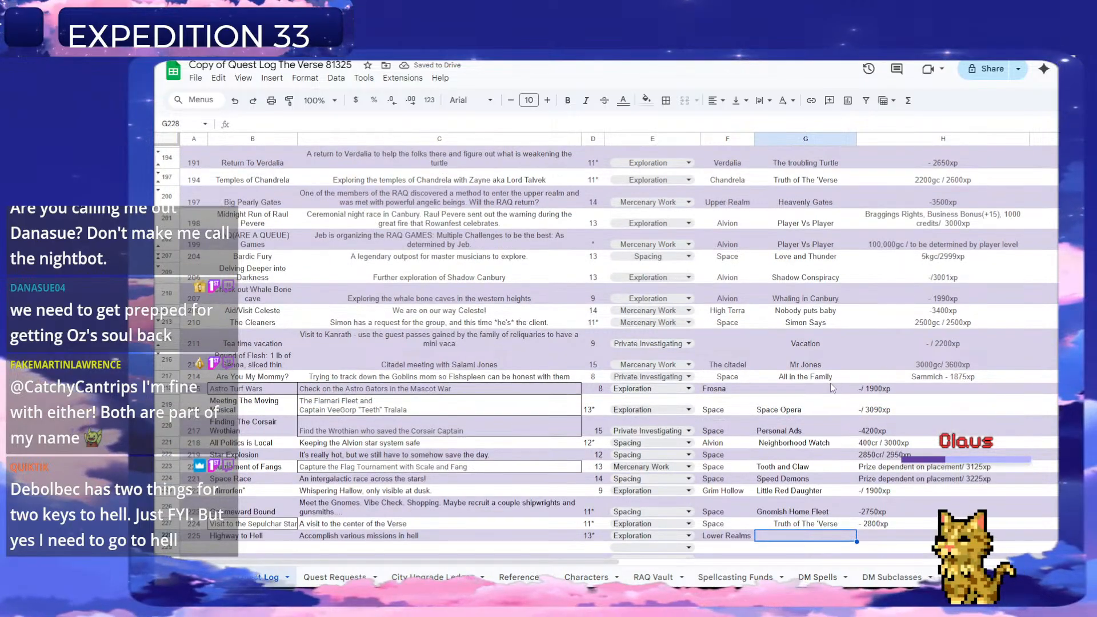
scroll(834, 386, "down", 5)
left_click(335, 577)
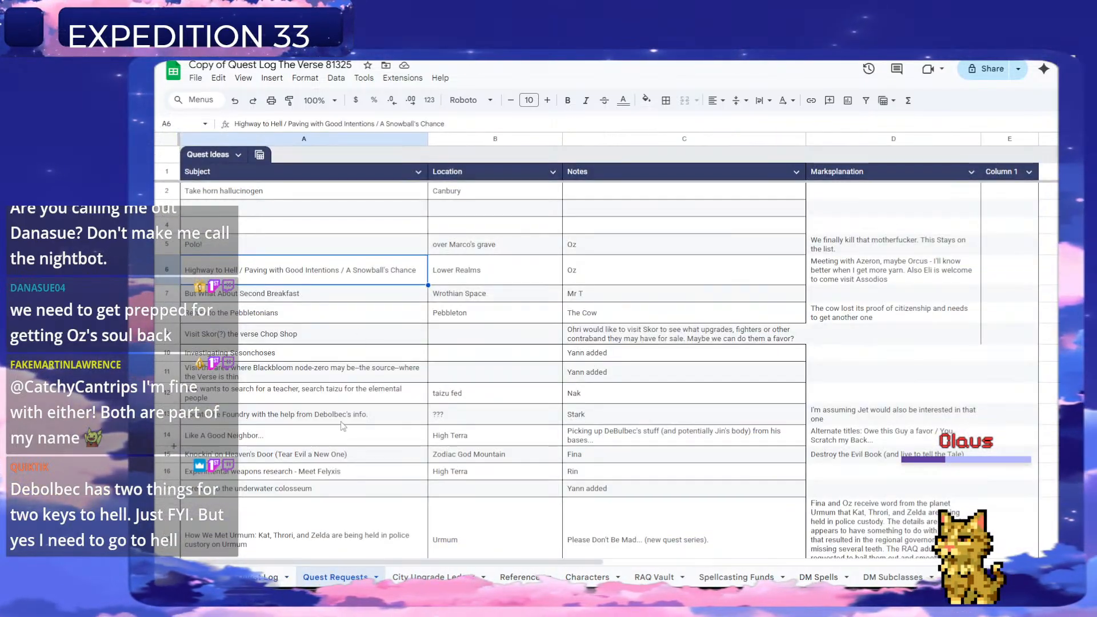
double_click(336, 262)
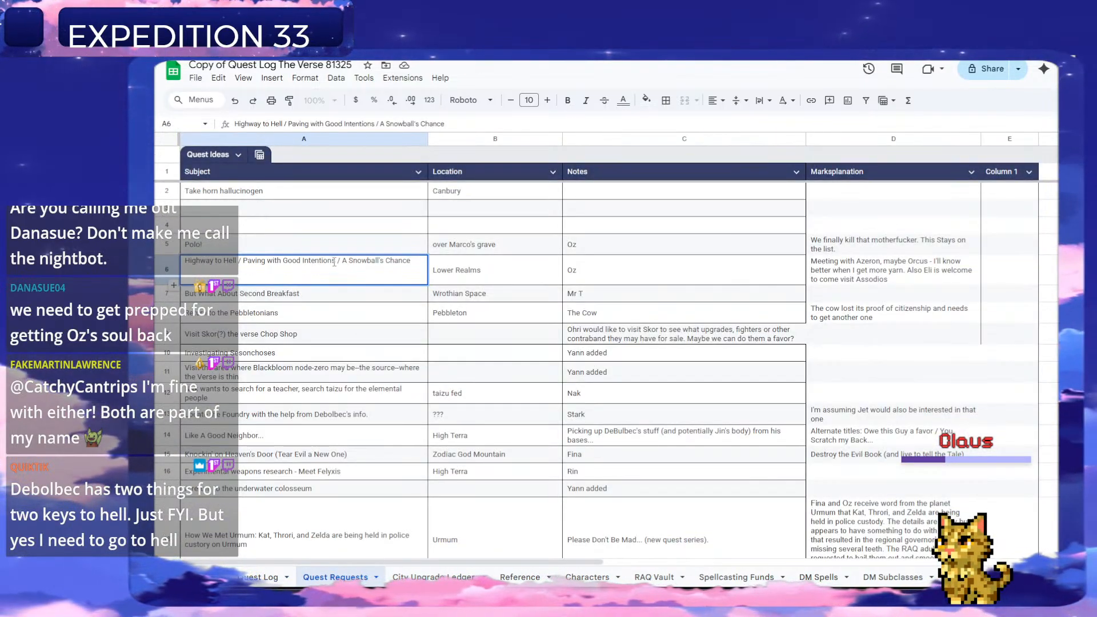
left_click_drag(336, 262, 244, 264)
key("ctrl+c")
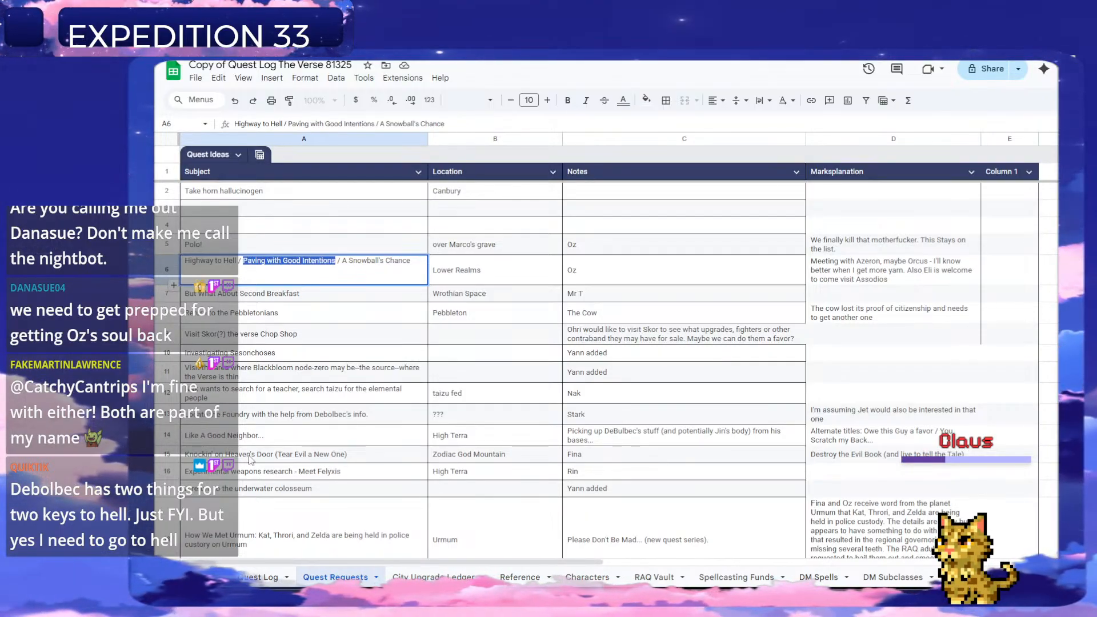
left_click(280, 573)
key("ctrl+v")
Enter "- 3005xp" as the reward for the Highway to Hell quest.
left_click(894, 314)
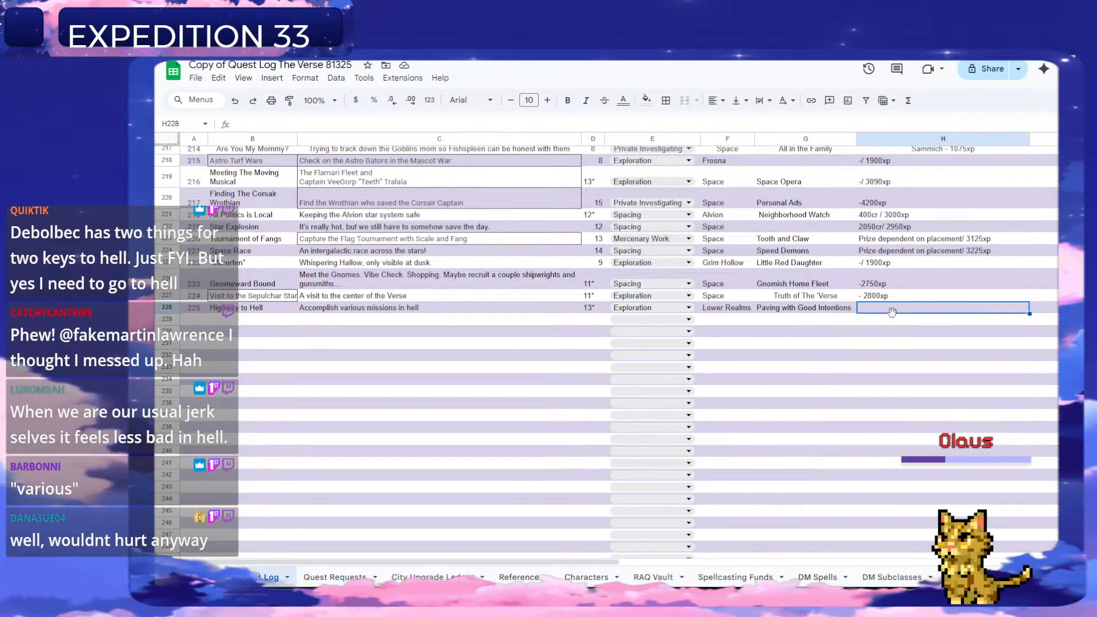
type("-")
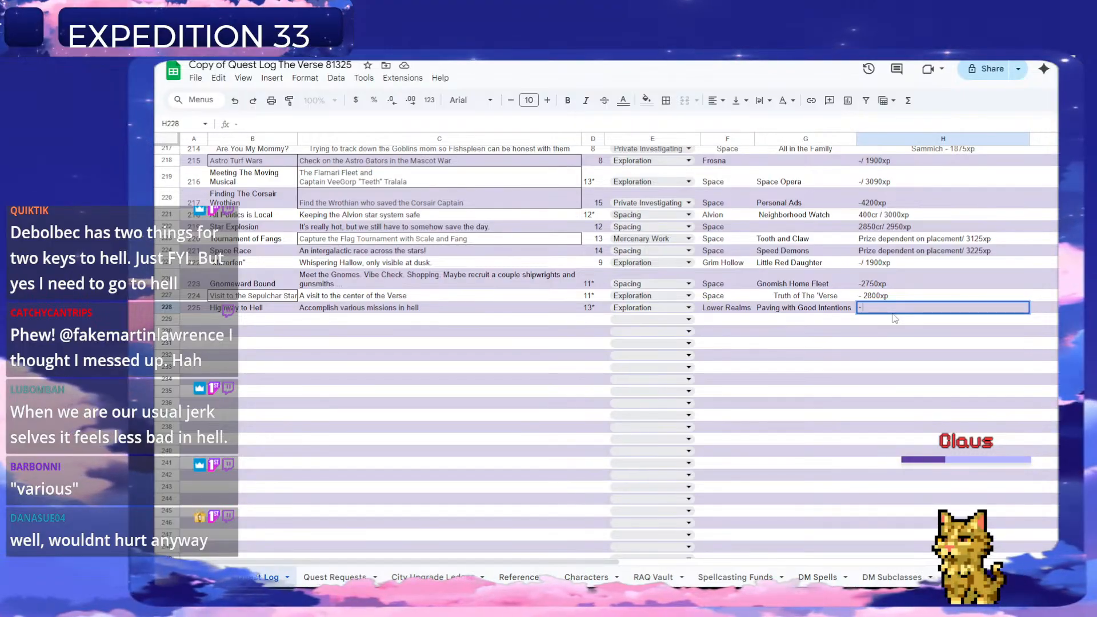
type("3005")
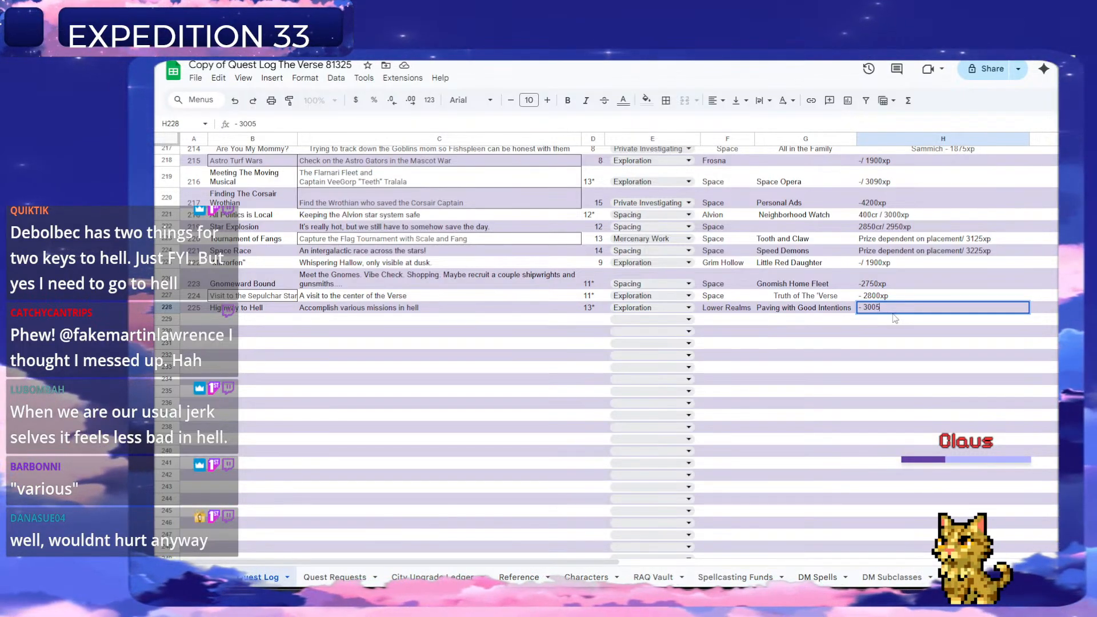
type("xp")
key("Return")
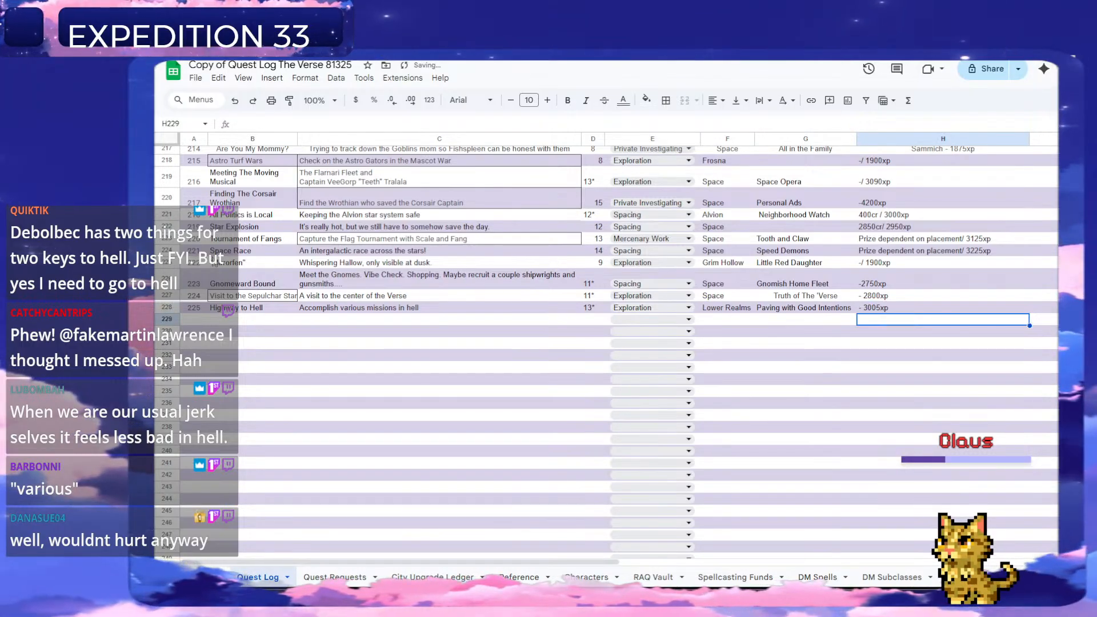
Number the next Quest Log entry 226 in A229 and return to the Quest Requests sheet.
left_click(191, 320)
type("226")
key("Return")
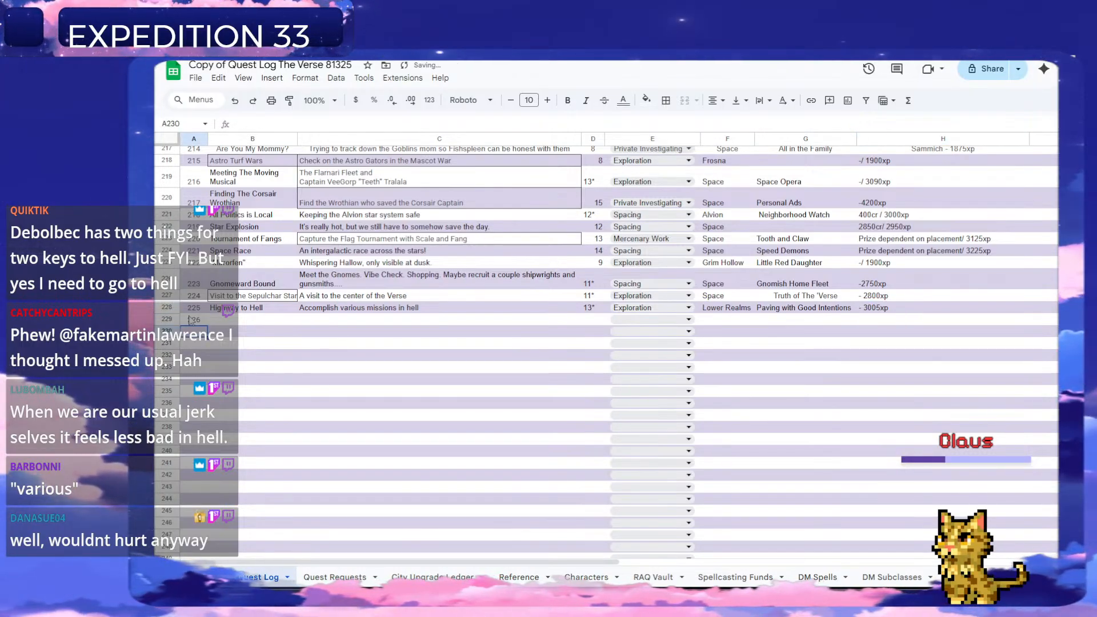
left_click(361, 577)
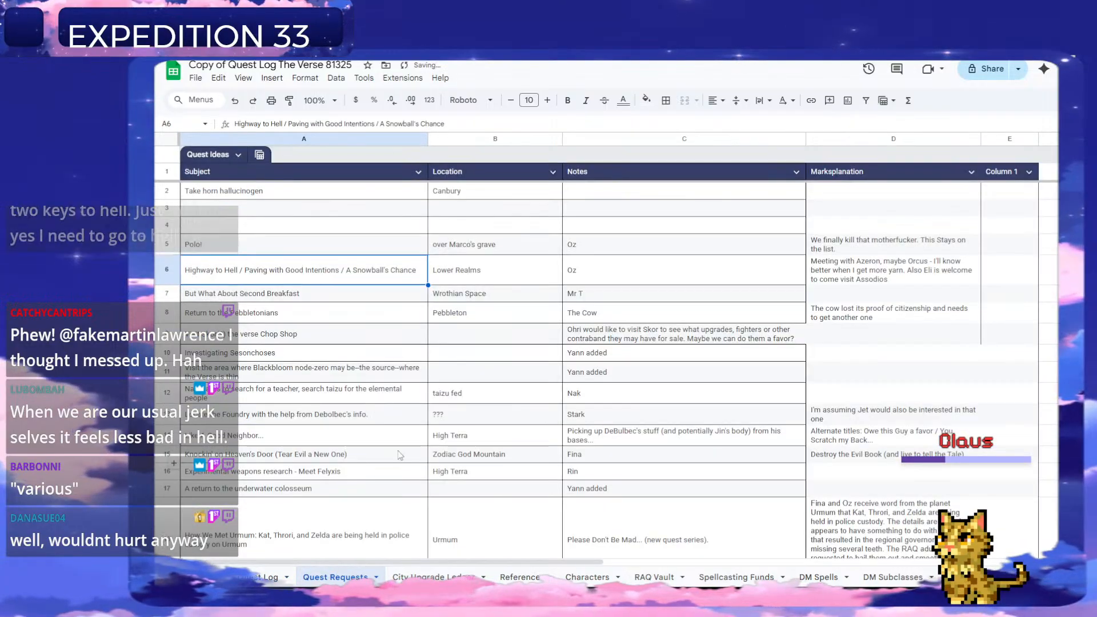
Delete the handled Highway to Hell request in row 6 of the Quest Requests sheet.
right_click(168, 273)
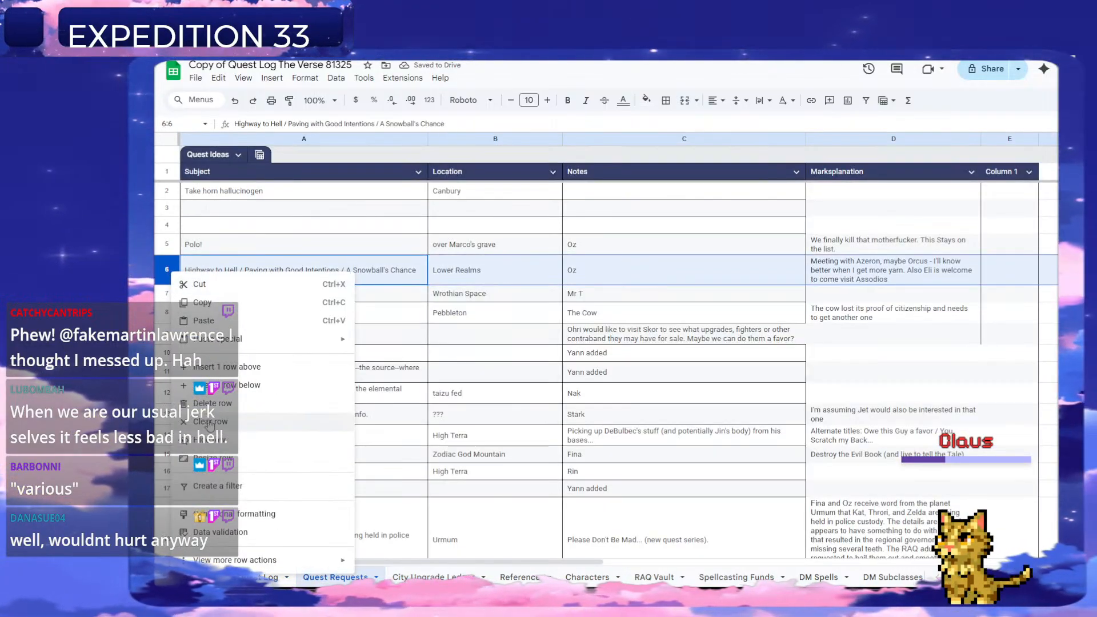
left_click(213, 404)
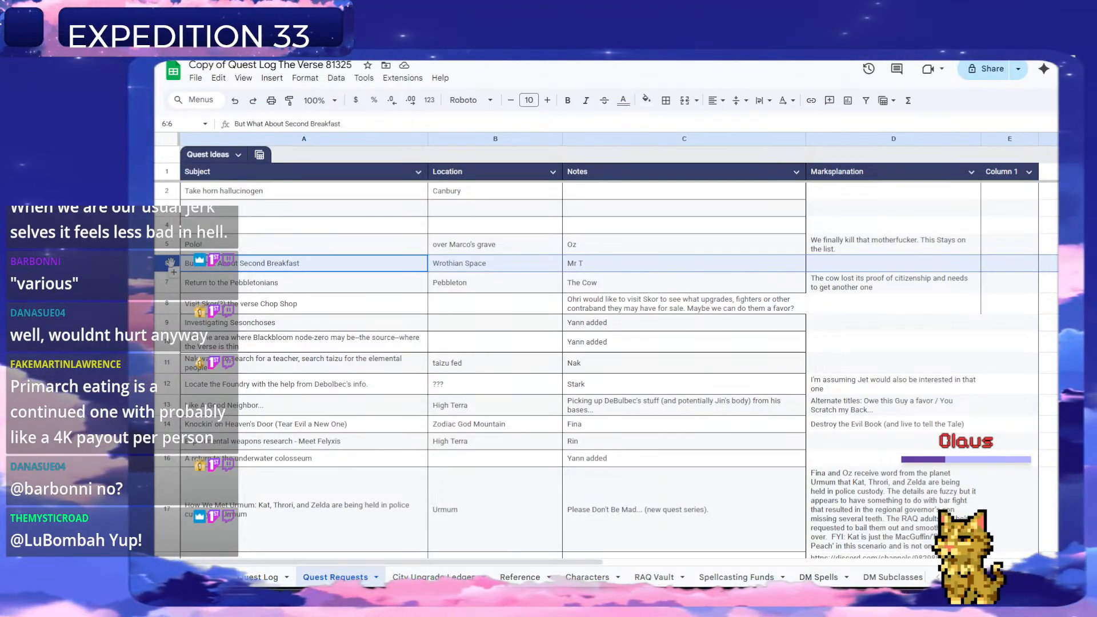
Copy the "But What About Second Breakfast" request subject into G229 of the Quest Log as the questline for quest 226.
left_click(351, 270)
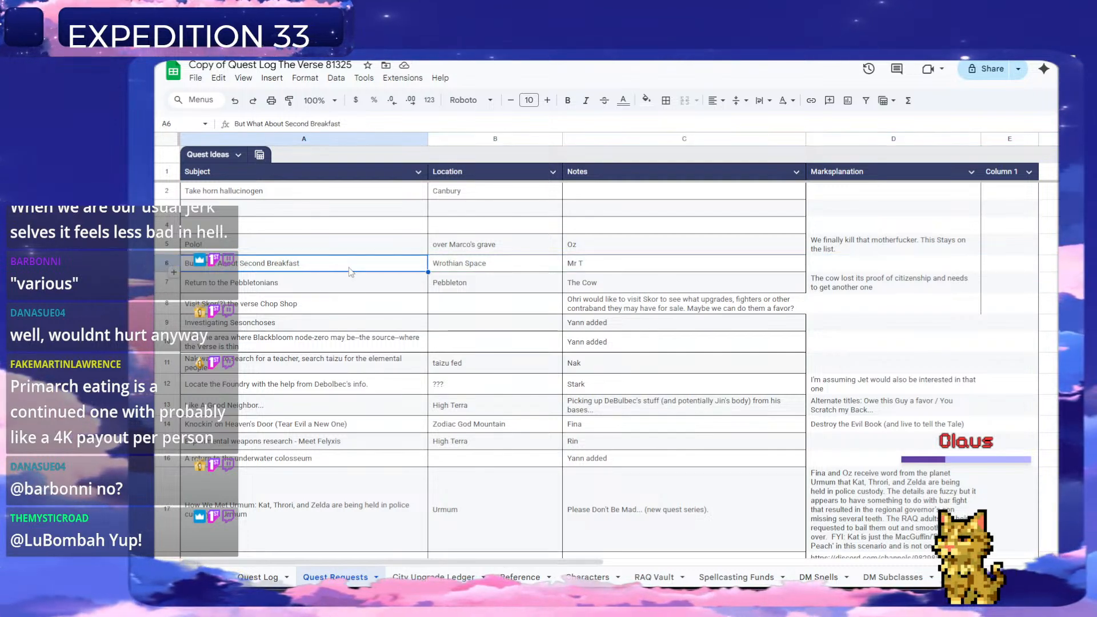
left_click(256, 578)
left_click(341, 309)
left_click(337, 321)
type("But What About Second Breakfast")
key("ctrl+z")
left_click(806, 320)
type("But What About Second Breakfast")
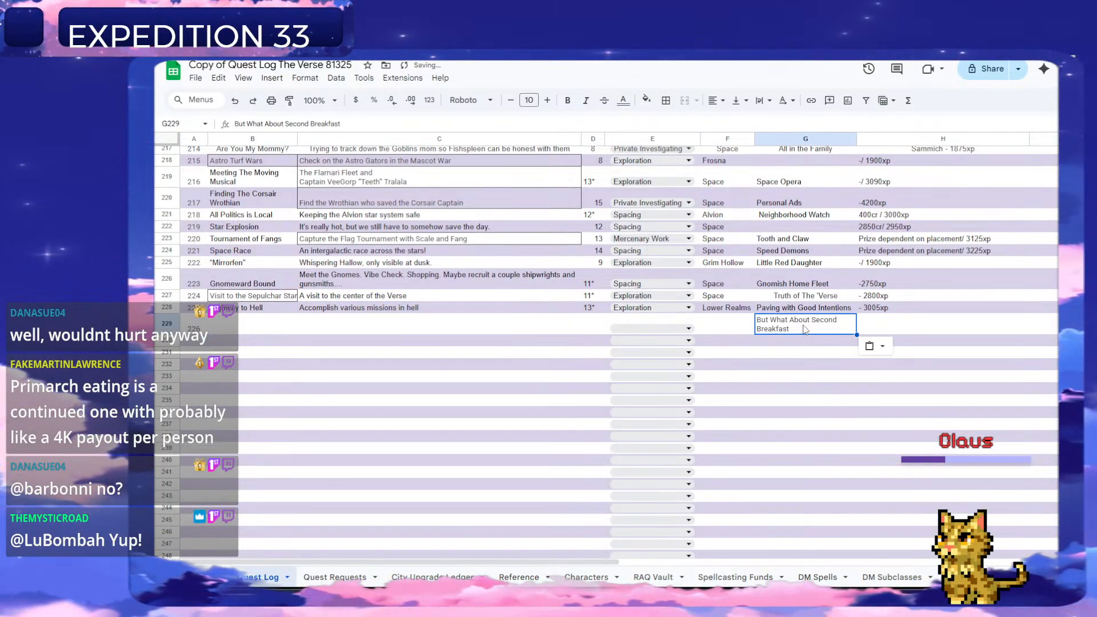
Title quest 226 "Primarch Eating" and describe it as "Help Mr T eat more primarchs- Where do we get them?".
left_click(261, 327)
type("Primarch Eating")
key("Tab")
type("Help M")
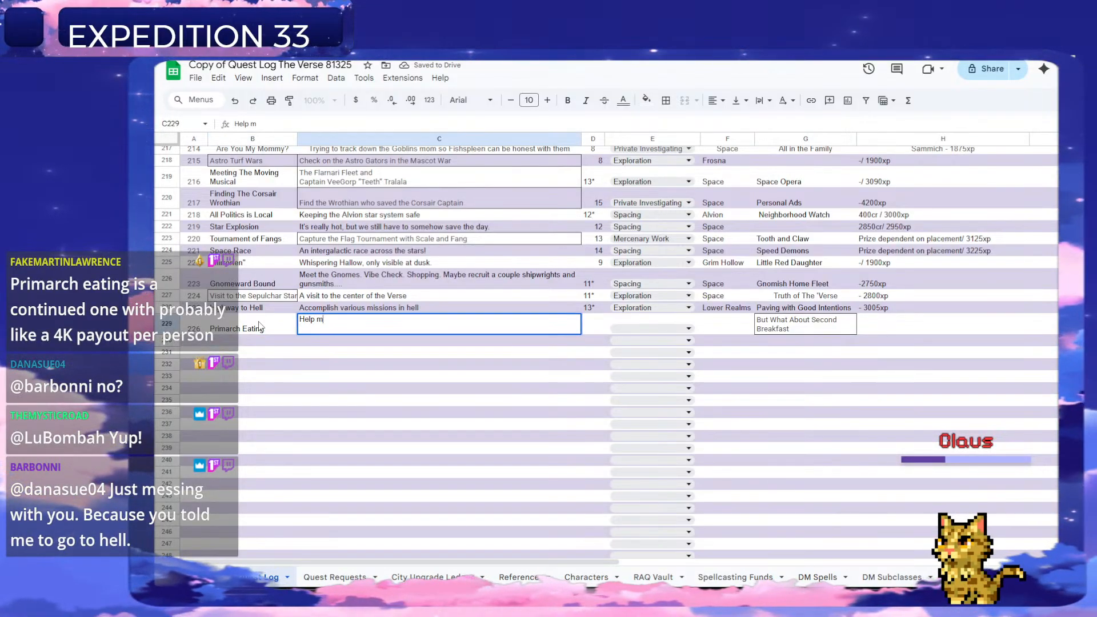
type("r T eat more primarchs-")
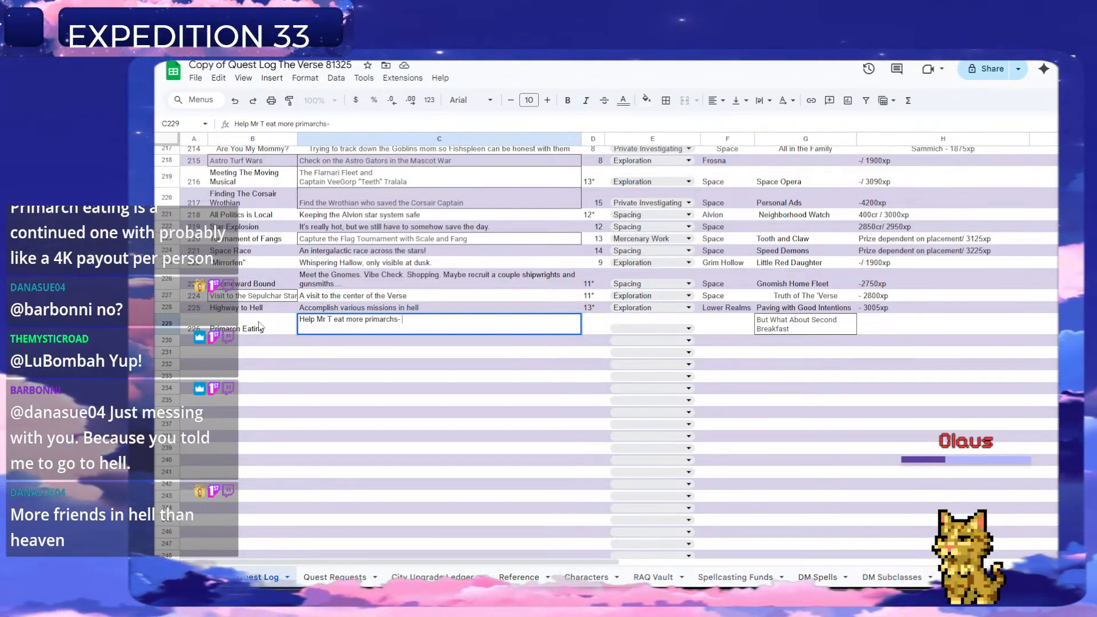
type("here do we get them>?")
key("BackSpace")
key("BackSpace")
type("?")
key("Return")
Set the Primarch Eating quest's level to 15 in D229.
key("Right")
key("Up")
type("15")
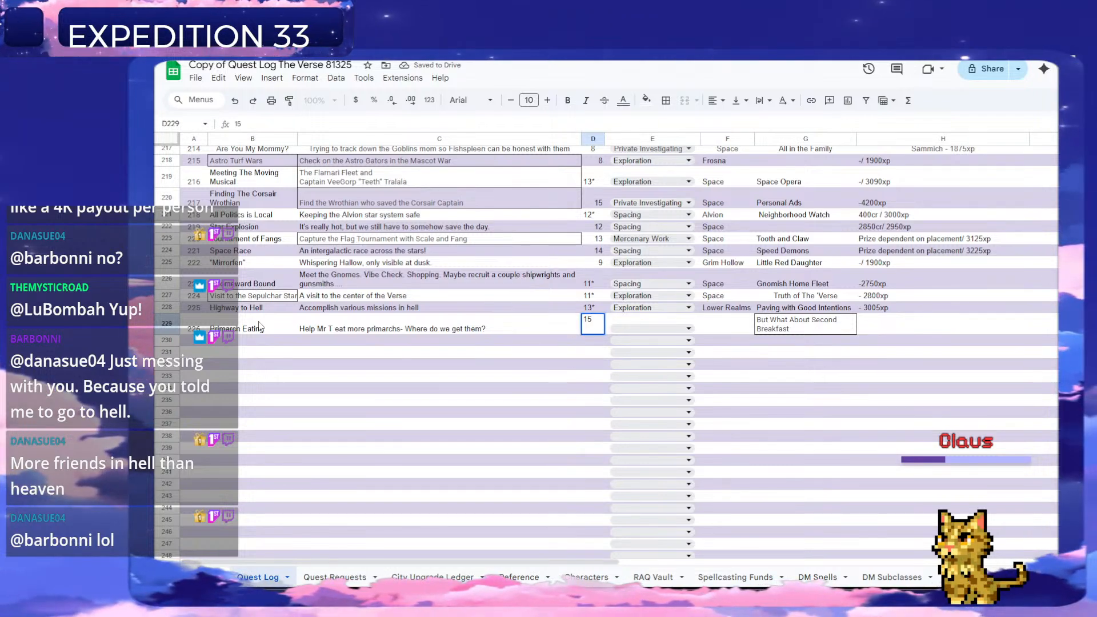
key("Tab")
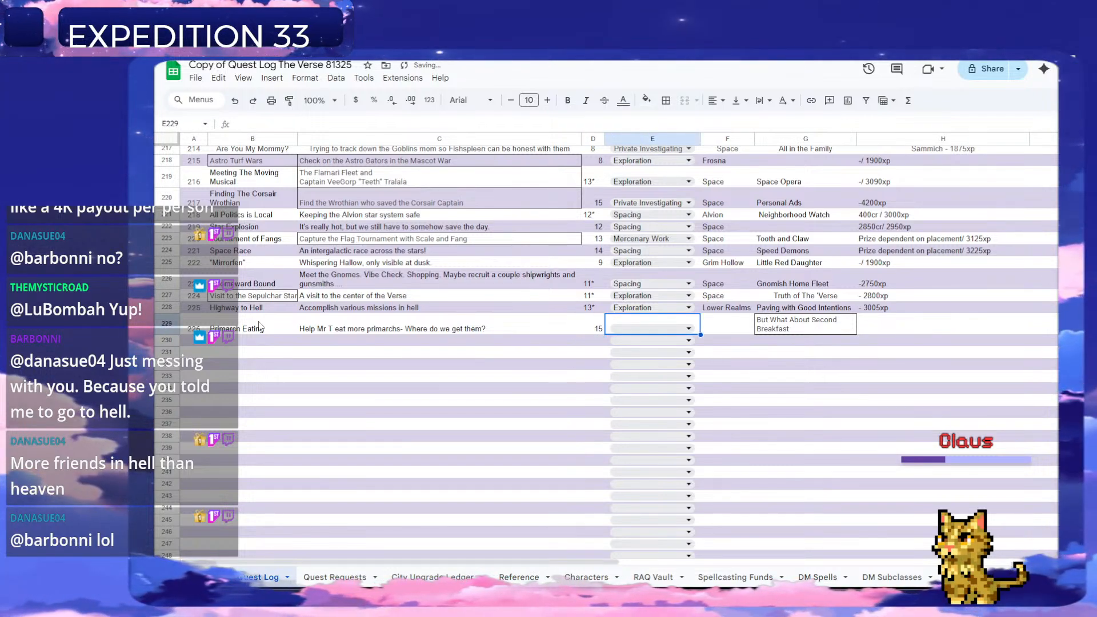
Set the Primarch Eating quest's type to Spacing and its location to "Space".
left_click(658, 329)
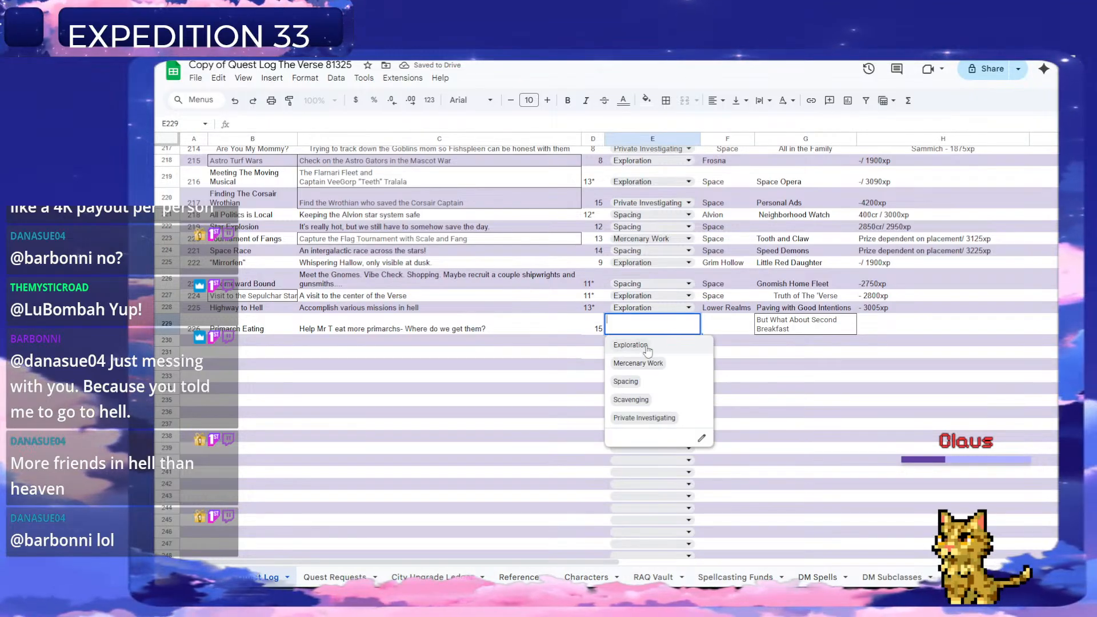
left_click(635, 382)
key("Tab")
type("SD")
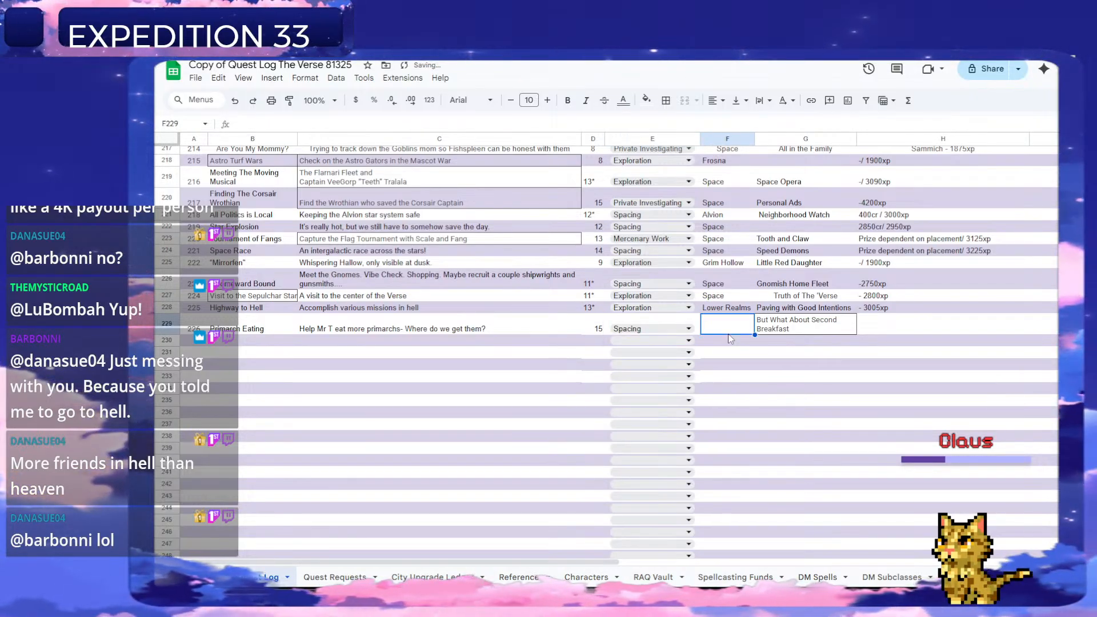
key("Return")
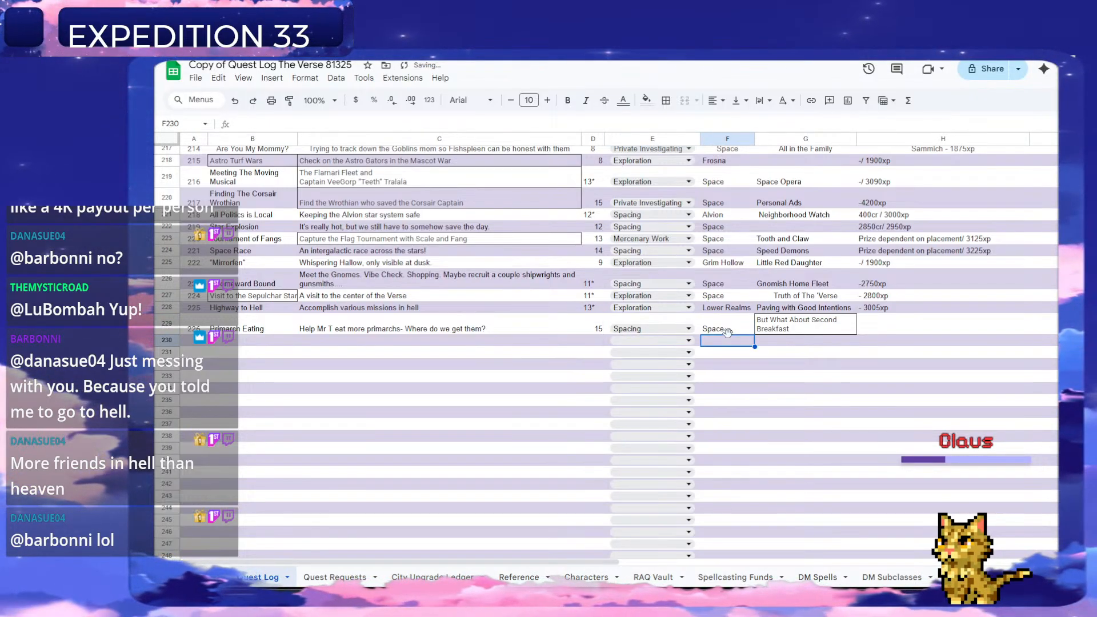
Enter "4000gc/ 3500xp" as the reward for the Primarch Eating quest.
left_click(890, 326)
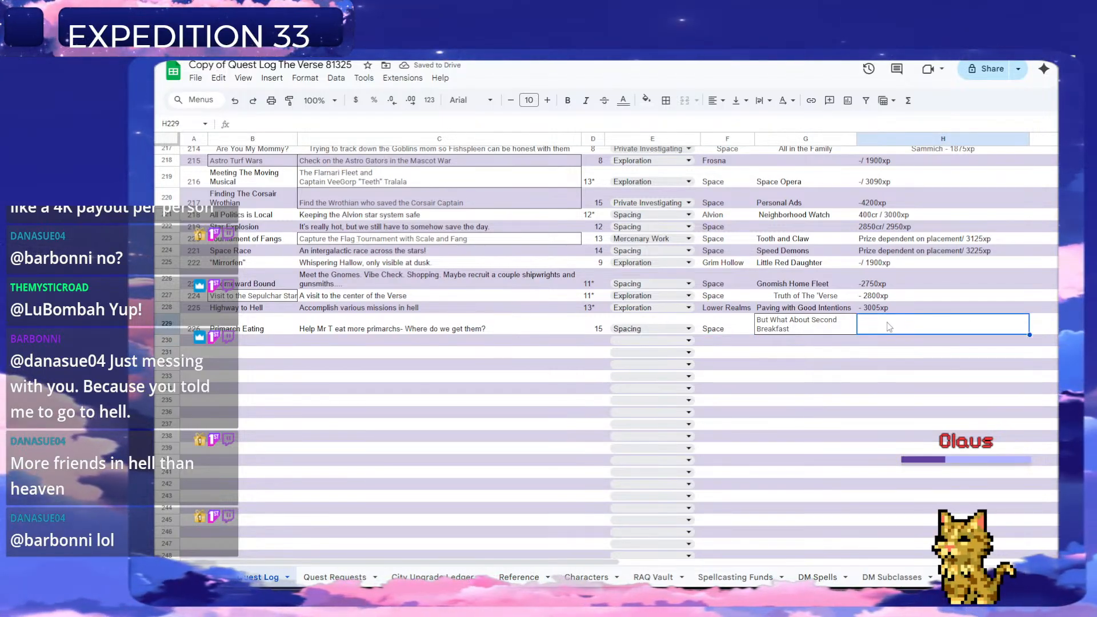
type("4000")
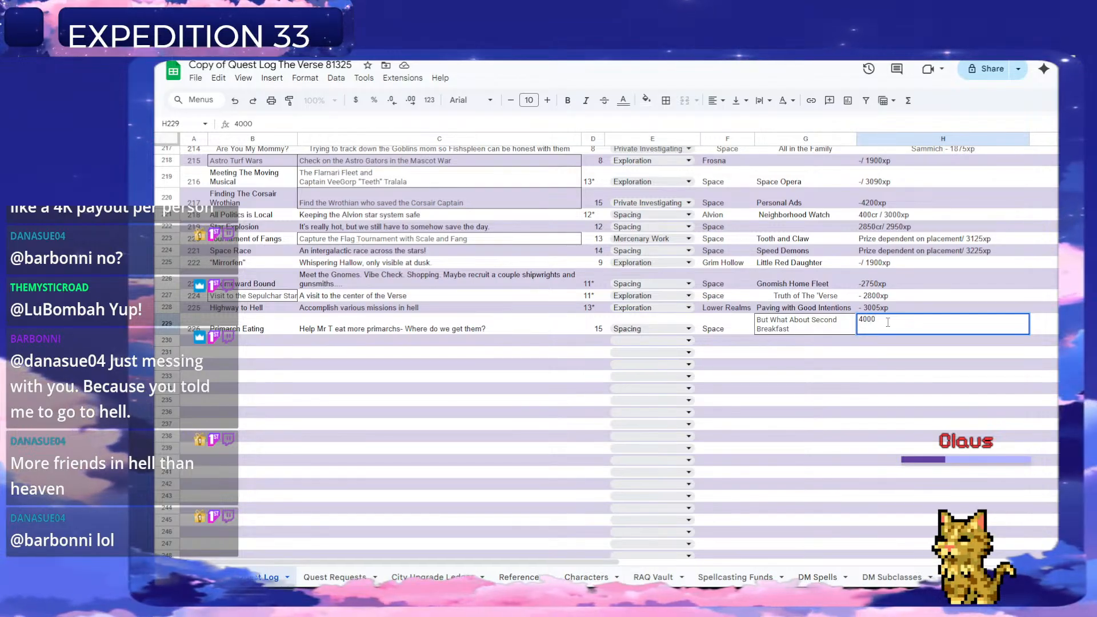
type("gc")
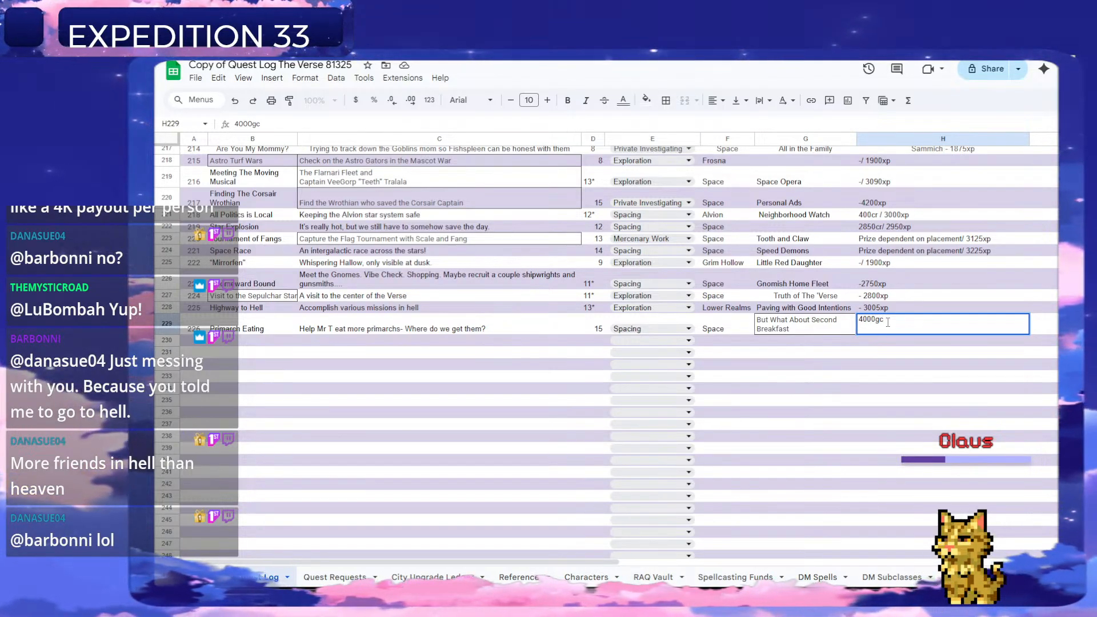
type("/")
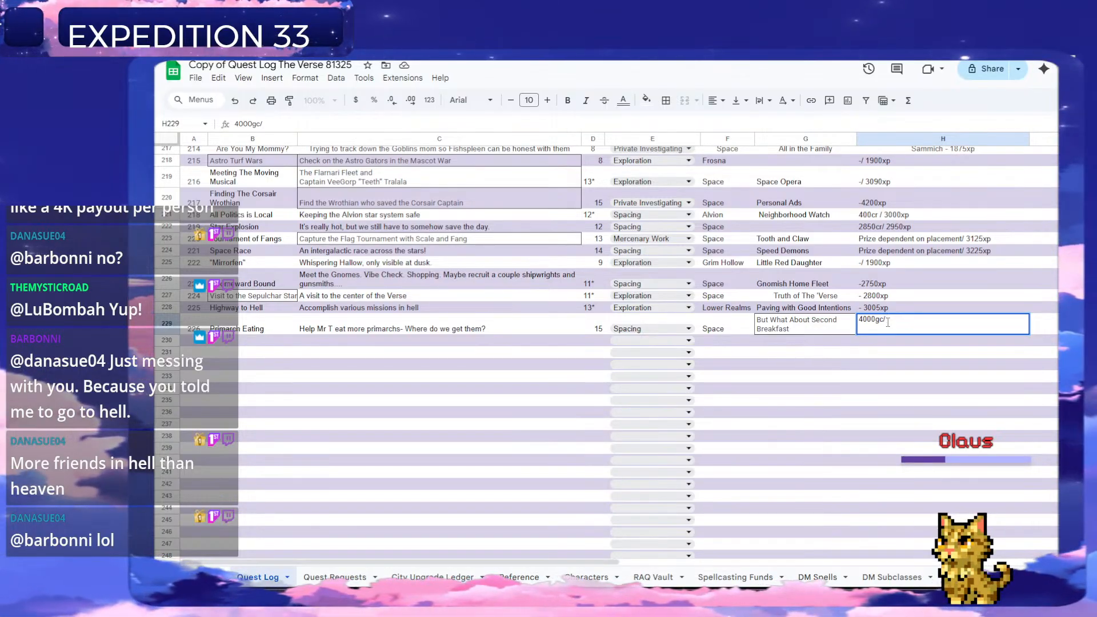
type(" 3500xp")
key("Return")
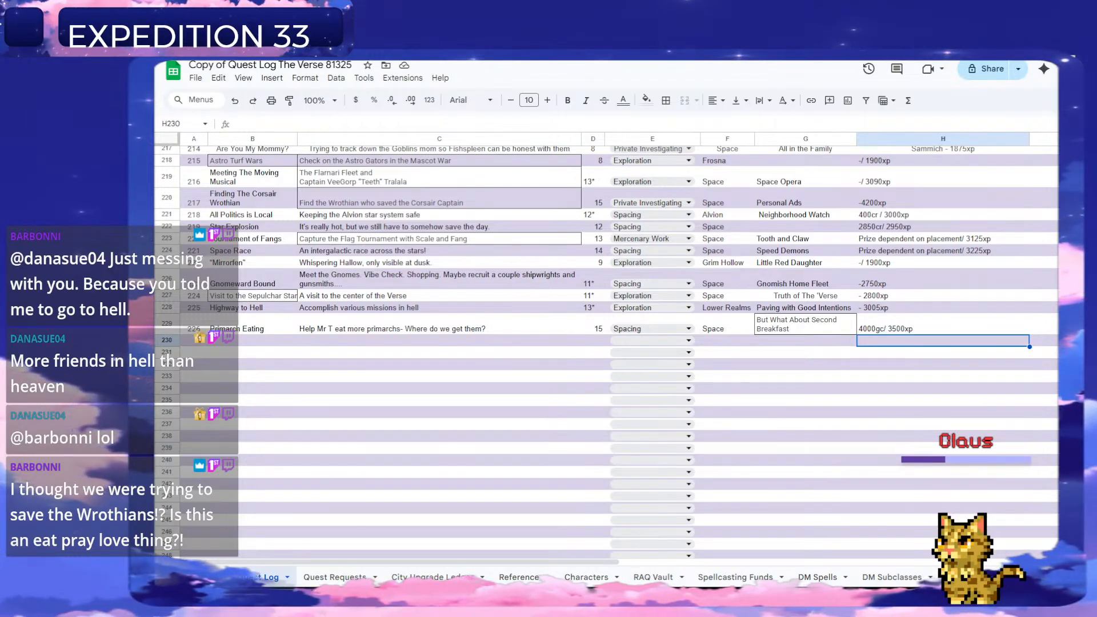
Delete the handled "But What About Second Breakfast" request row from the Quest Requests sheet.
left_click(338, 576)
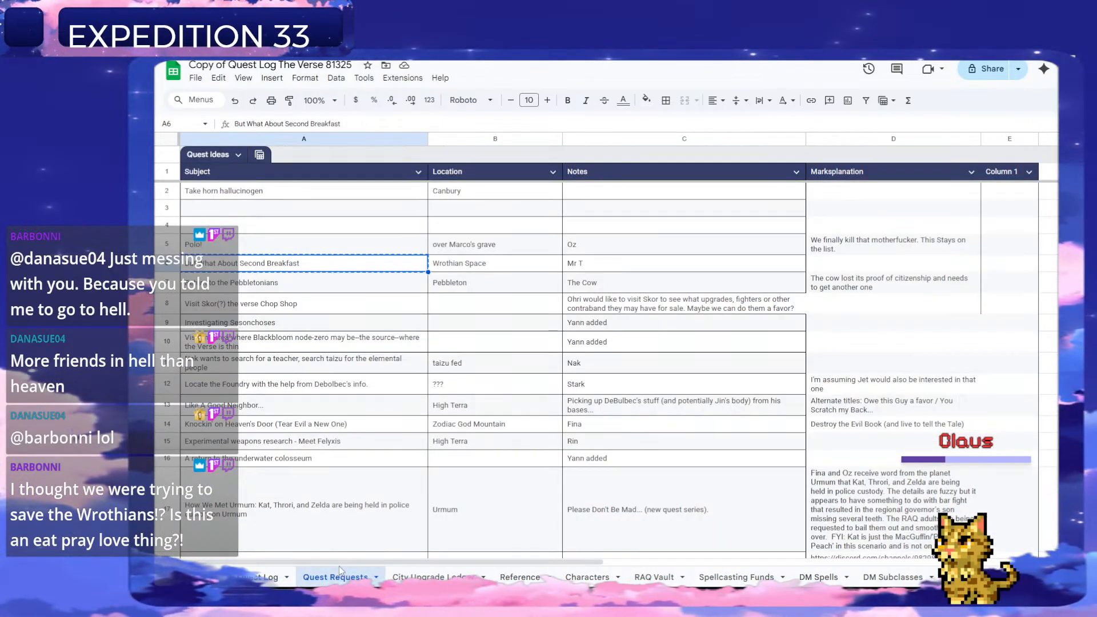
right_click(167, 253)
right_click(160, 263)
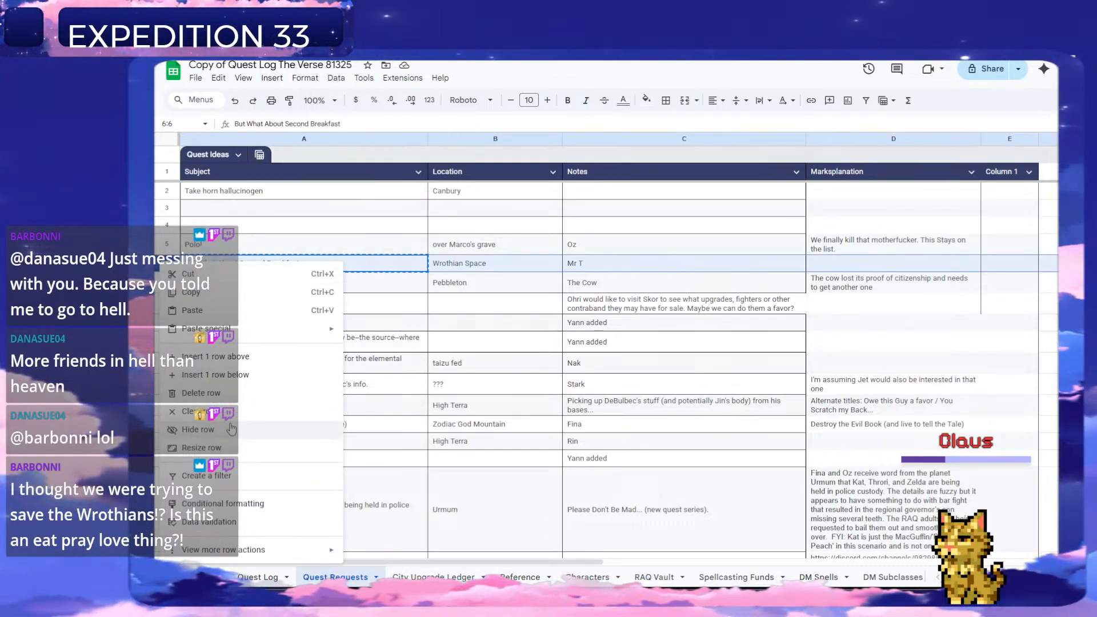
left_click(209, 393)
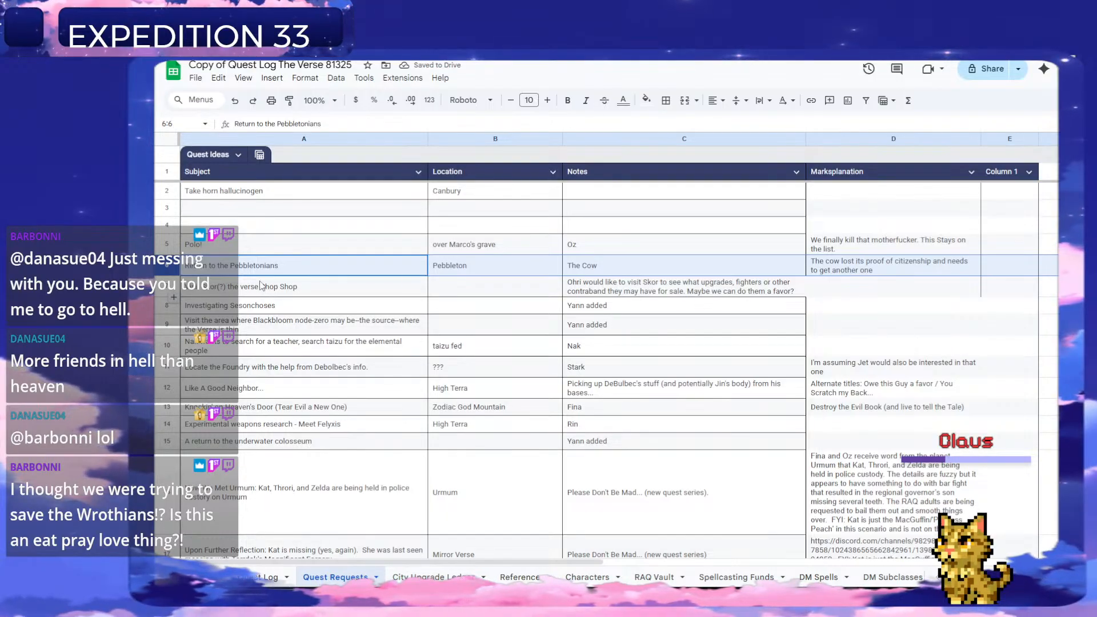
Copy "Please Don't Be Mad..." from the row 16 request notes into G230 of the Quest Log as the next quest's questline.
left_click(324, 272)
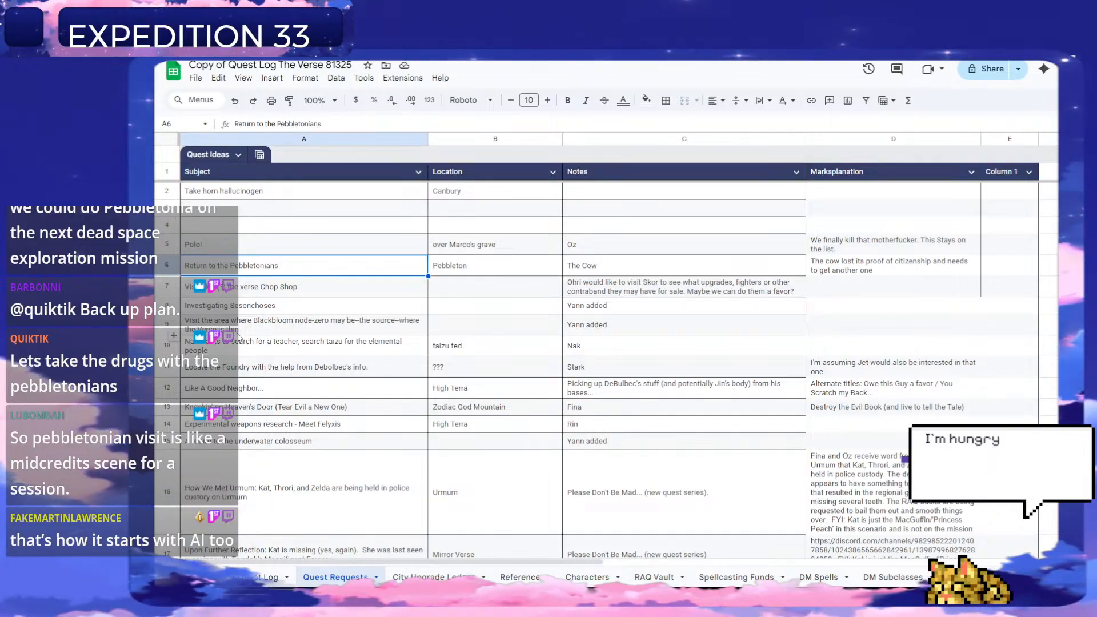
scroll(237, 336, "down", 1)
scroll(303, 399, "down", 1)
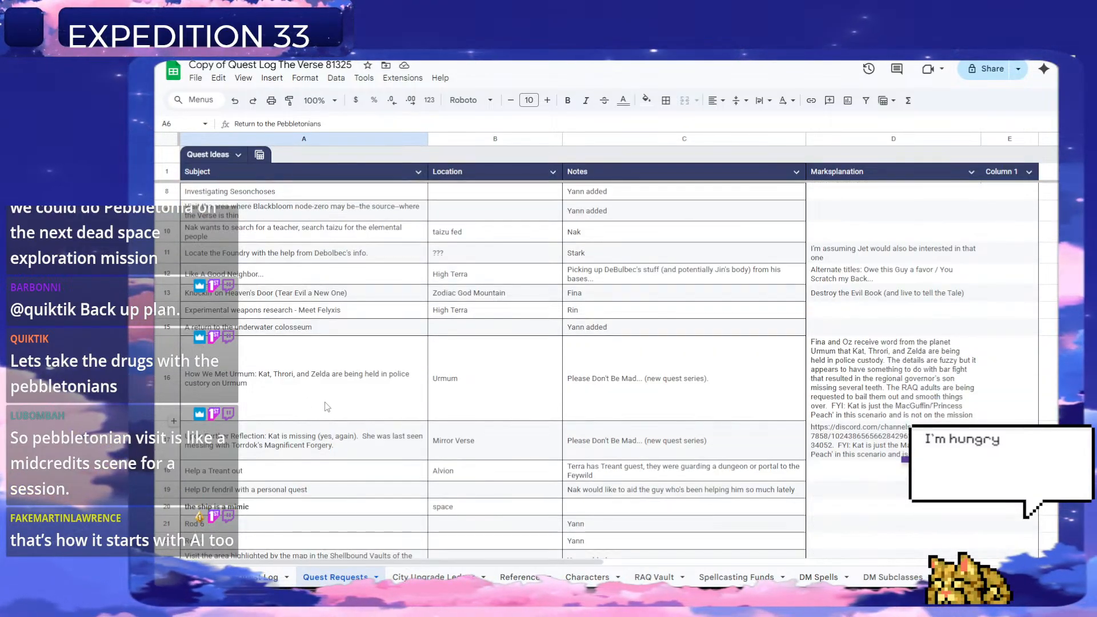
scroll(324, 402, "down", 1)
scroll(325, 402, "down", 1)
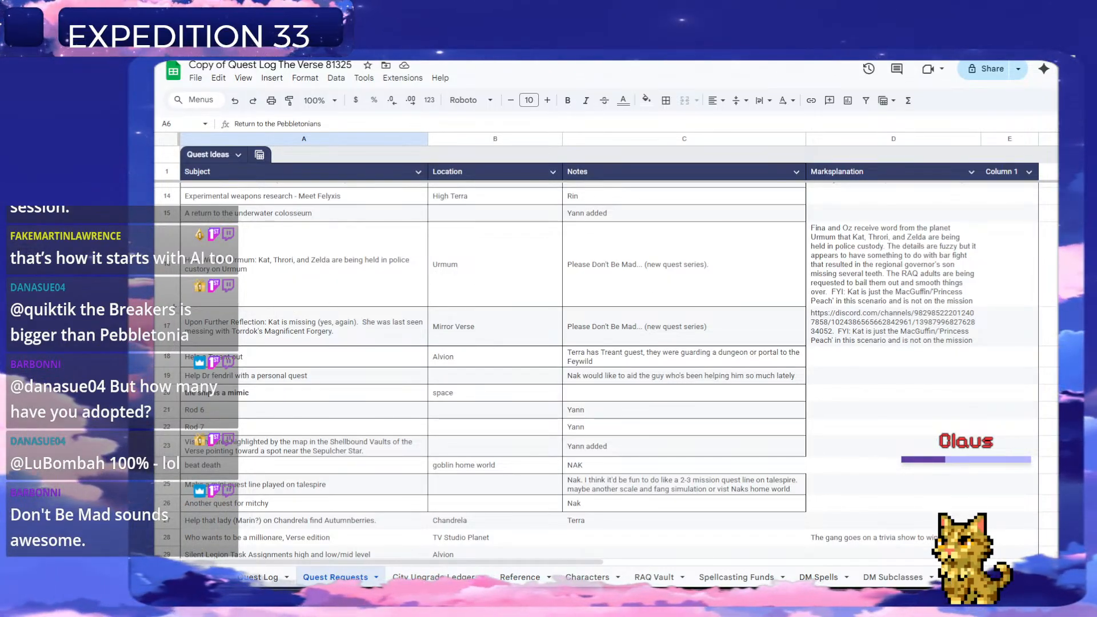
left_click(613, 271)
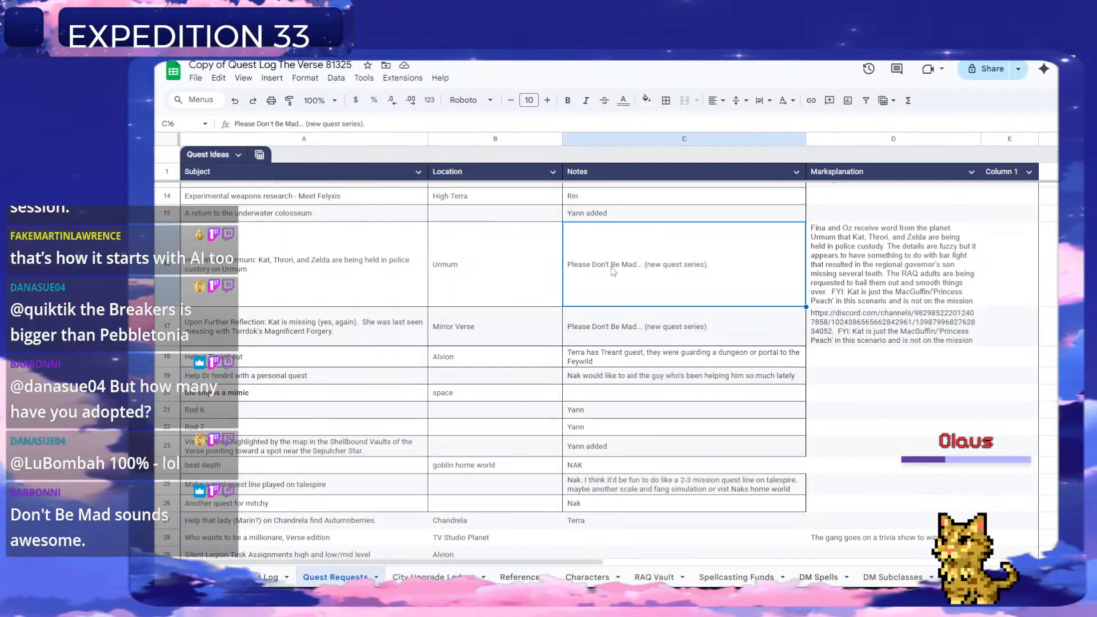
double_click(614, 273)
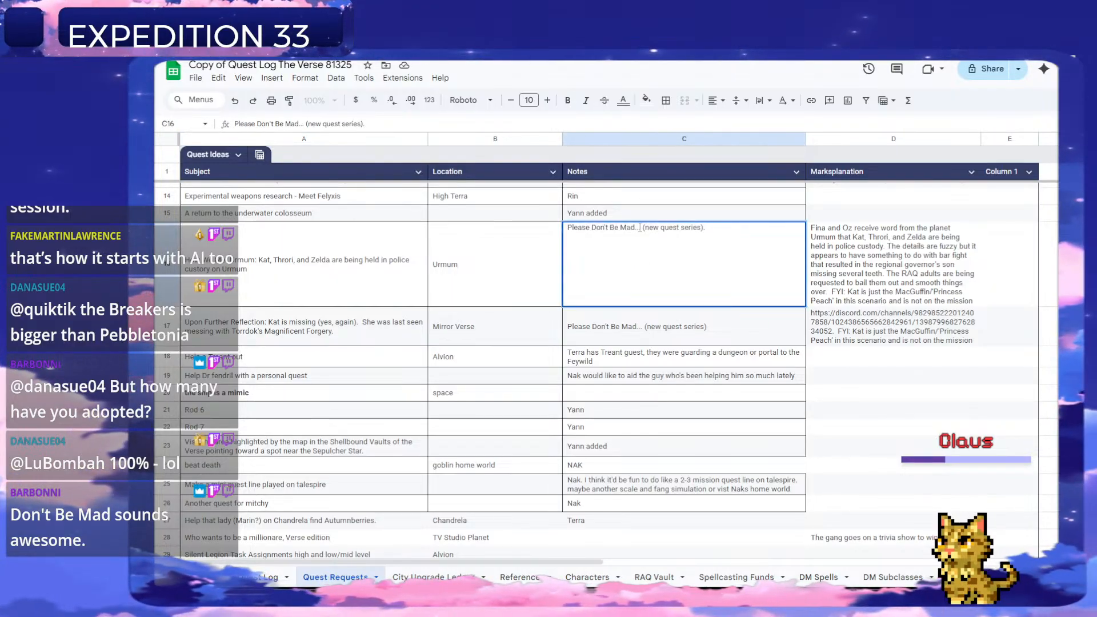
left_click_drag(642, 229, 560, 239)
key("ctrl+c")
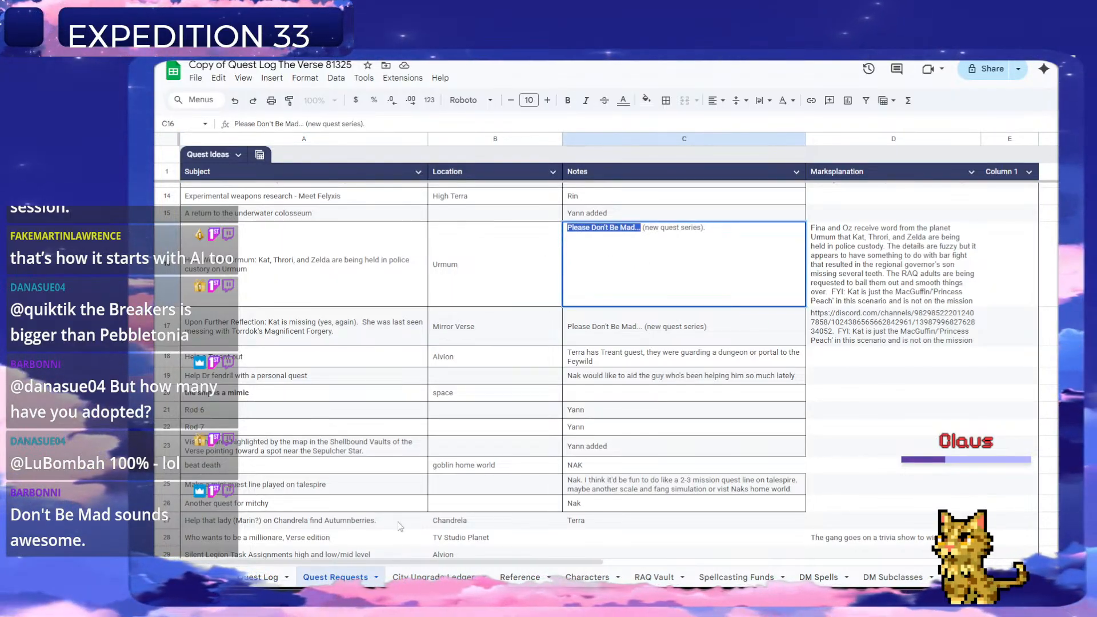
left_click(258, 578)
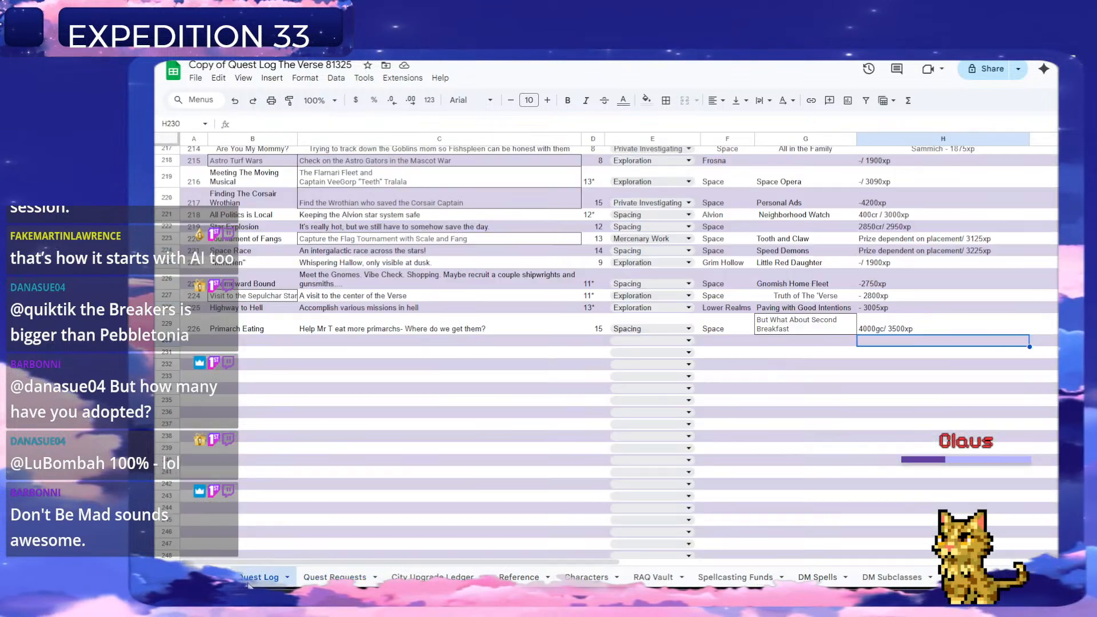
left_click(778, 343)
key("ctrl+v")
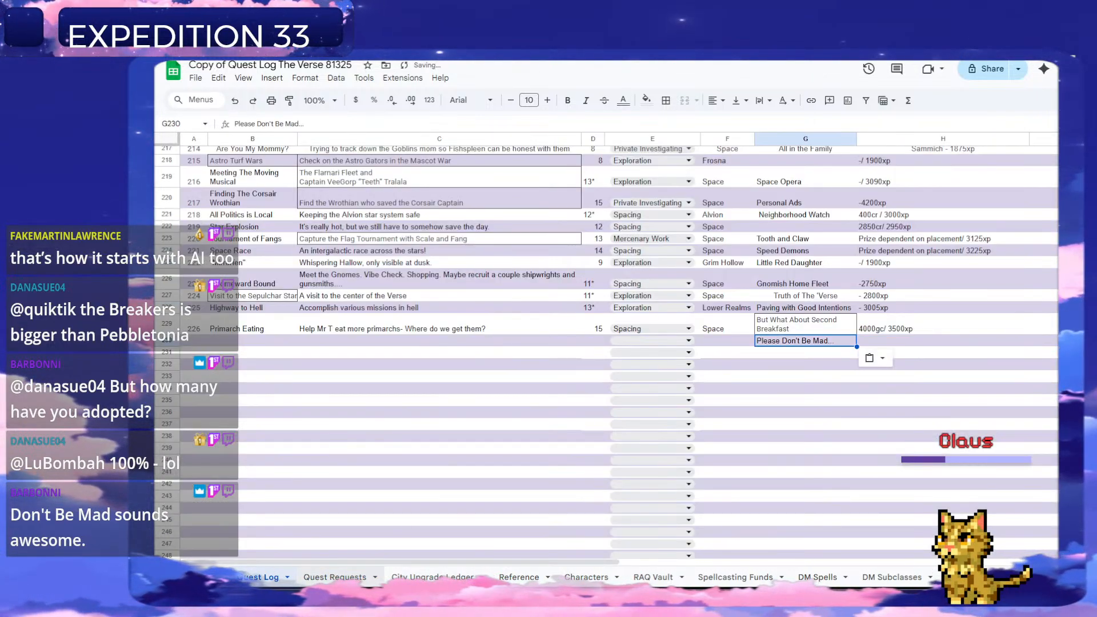
Copy the full "How We Met Urmum" subject text from row 16 of Quest Requests into C230 of the Quest Log.
left_click(335, 577)
left_click(281, 268)
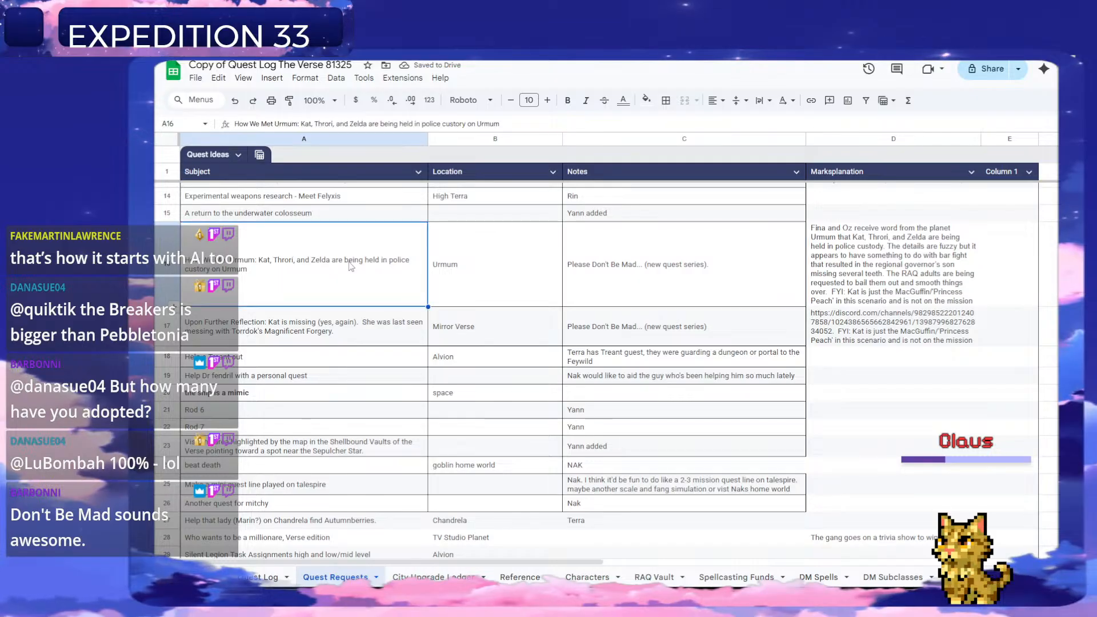
double_click(276, 279)
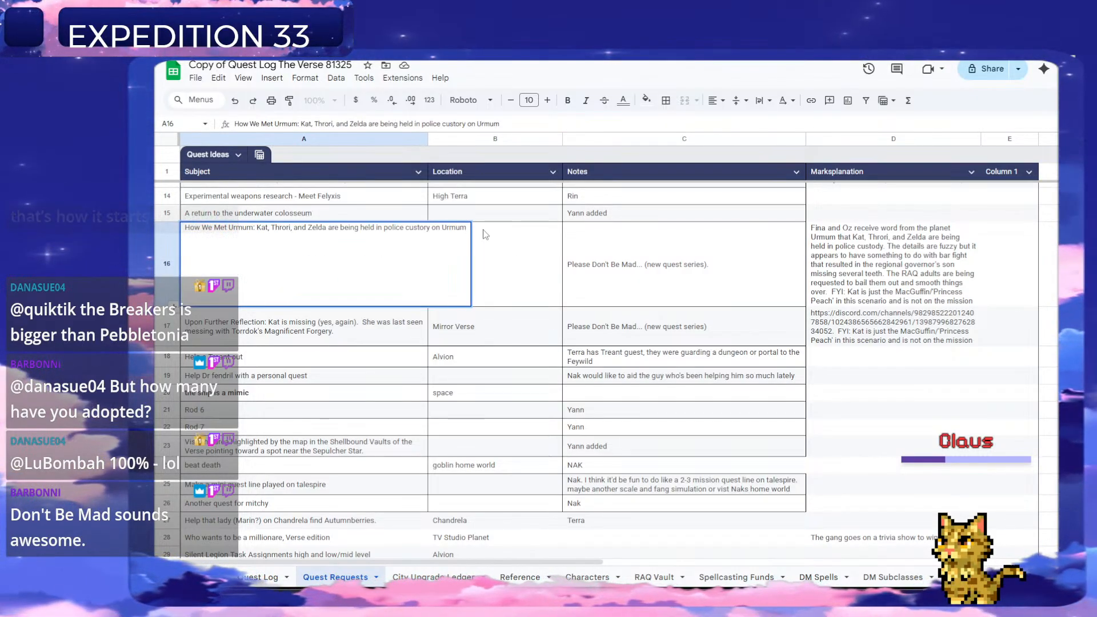
left_click_drag(466, 229, 185, 227)
key("ctrl+c")
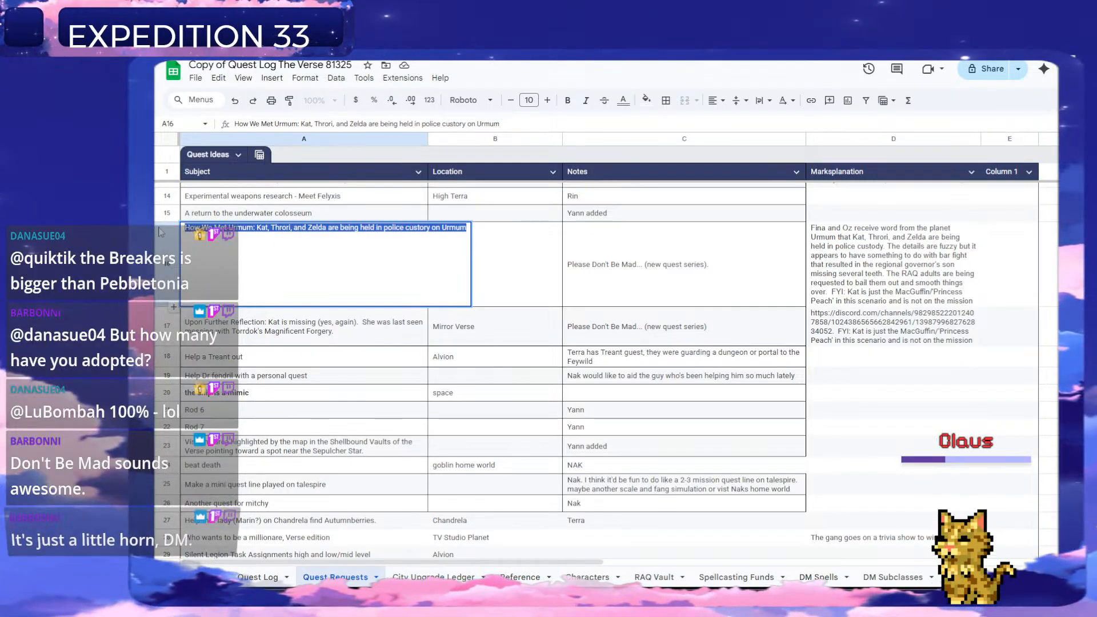
left_click(267, 578)
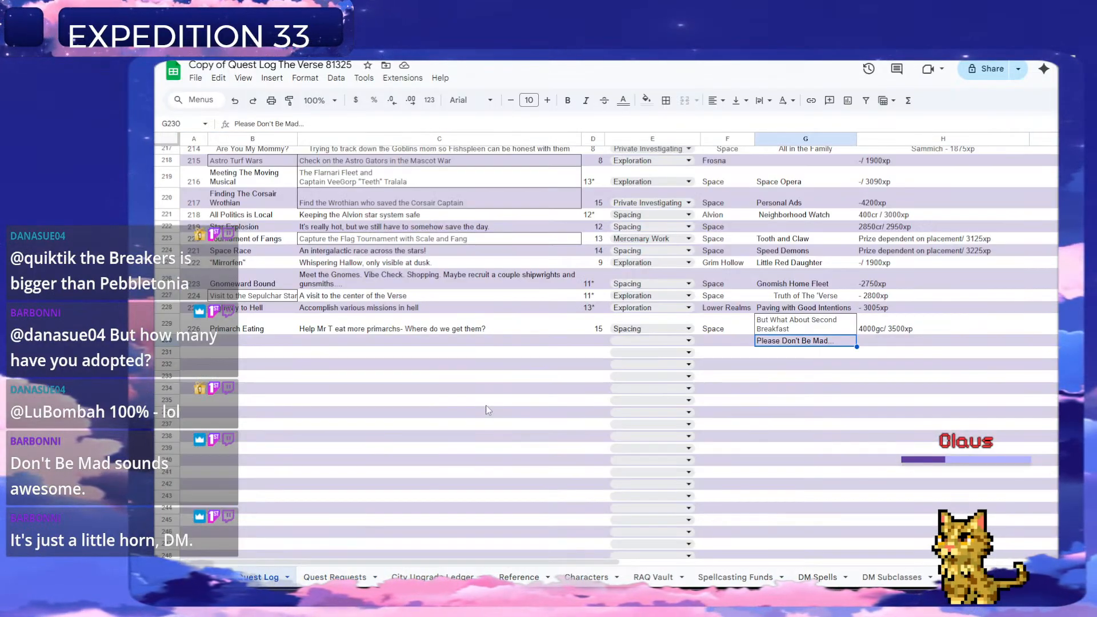
left_click(411, 344)
key("ctrl+v")
Move "How We Met Urmum:" out of the C230 description into B230 as the title and number the entry 227 in A230.
triple_click(373, 341)
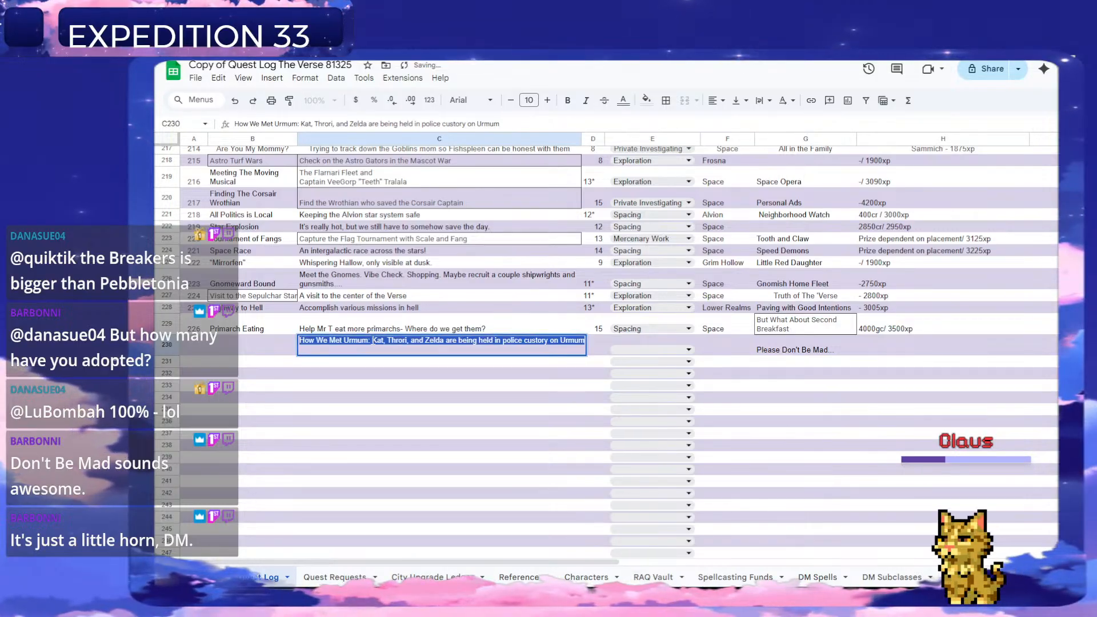
left_click(373, 340)
left_click_drag(372, 341, 258, 343)
key("ctrl+x")
left_click(244, 343)
key("ctrl+v")
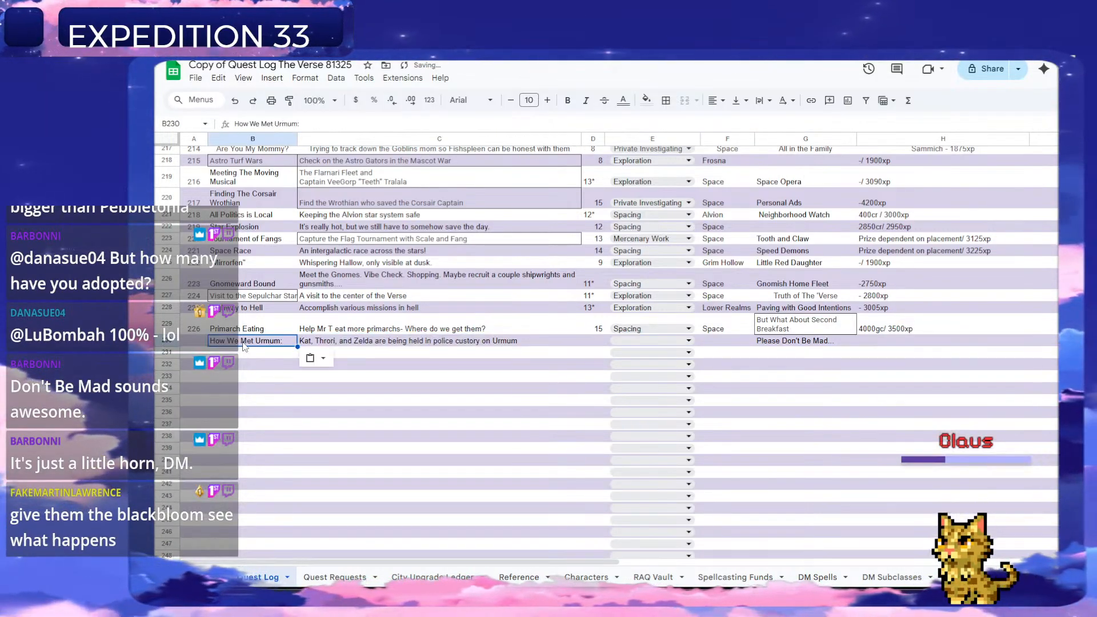
left_click(192, 343)
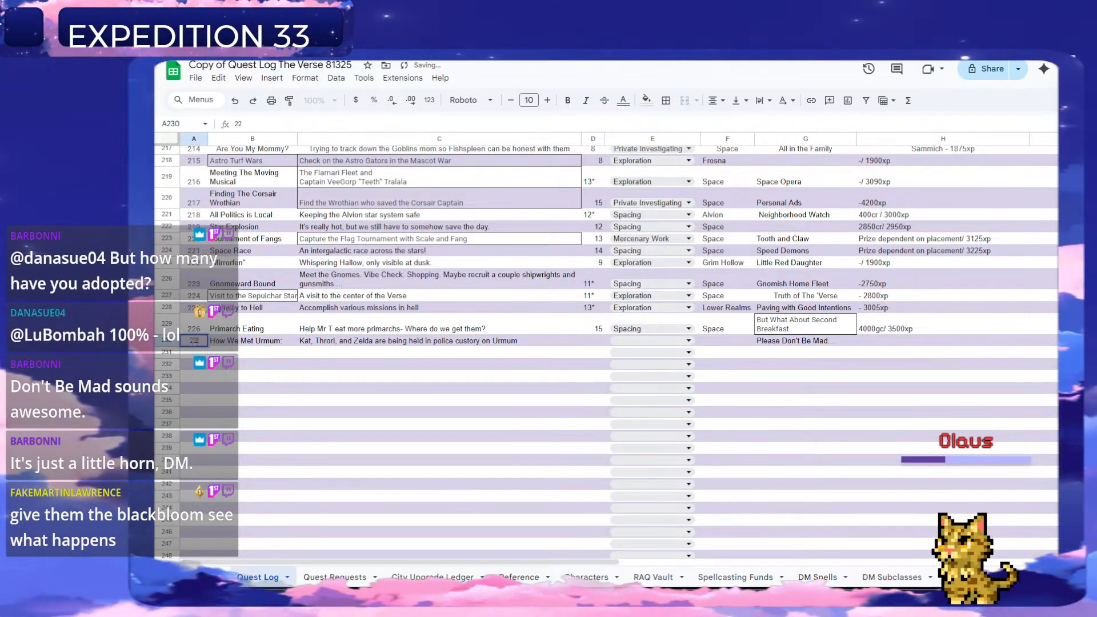
key("Return")
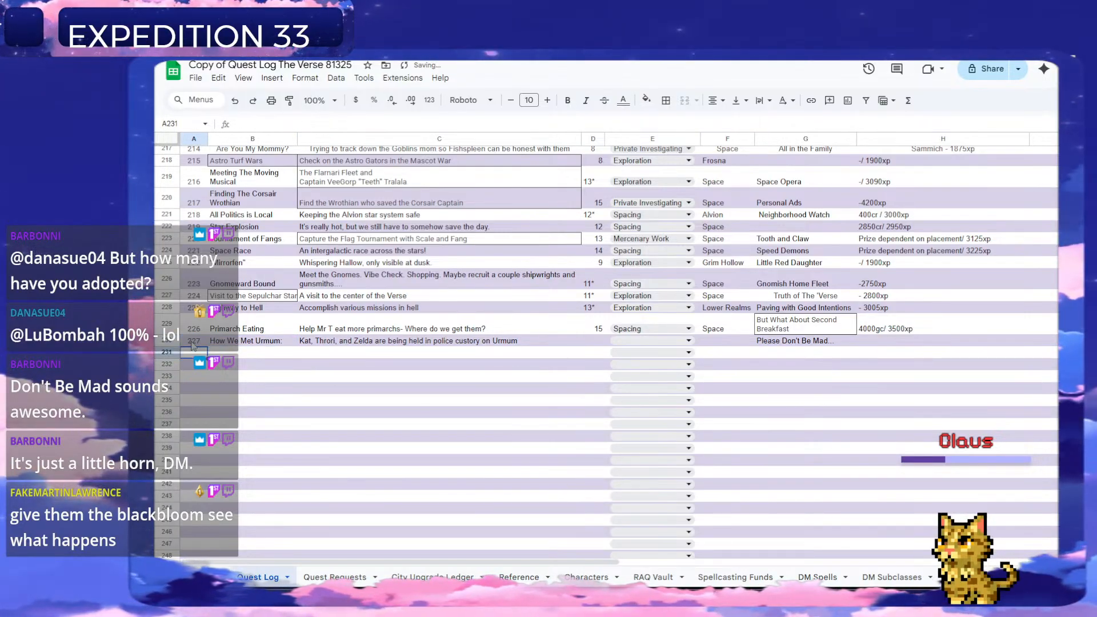
Set the level of the "How We Met Urmum" quest to 8 in D230.
left_click(589, 344)
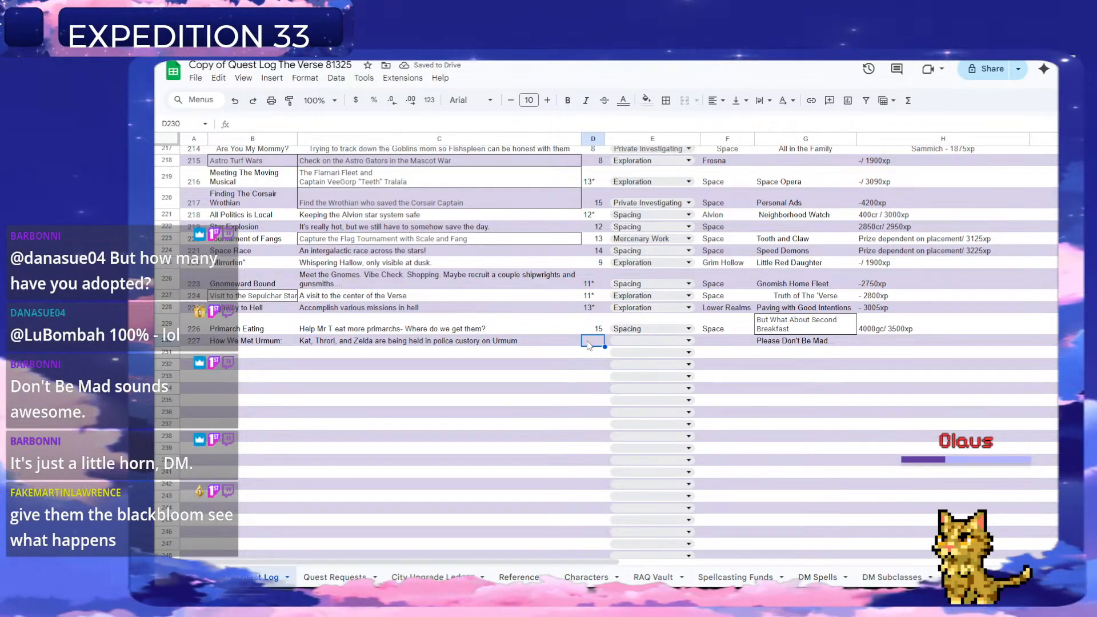
type("8")
key("Return")
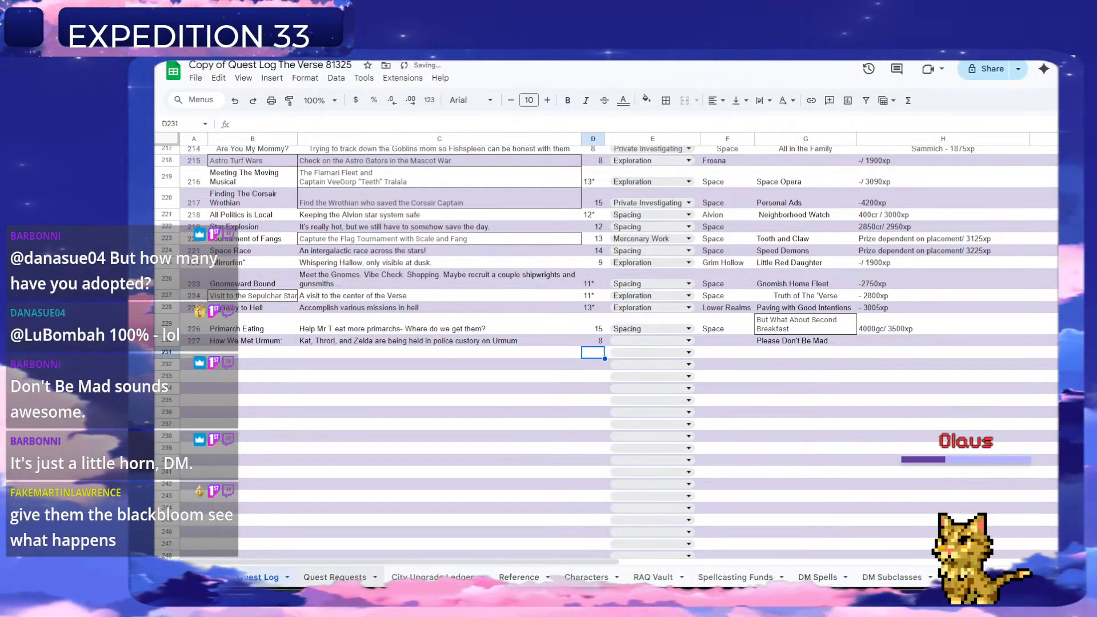
Copy the Marksplanation text of the "How We Met Urmum" request from D16 of Quest Requests and return to the Quest Log.
left_click(338, 579)
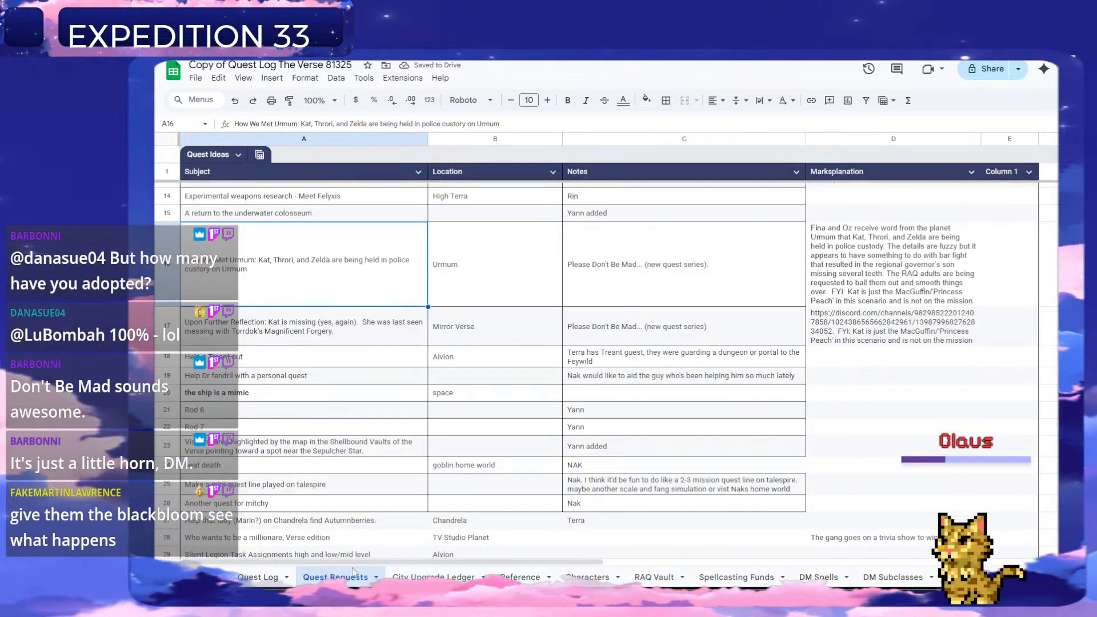
left_click(901, 266)
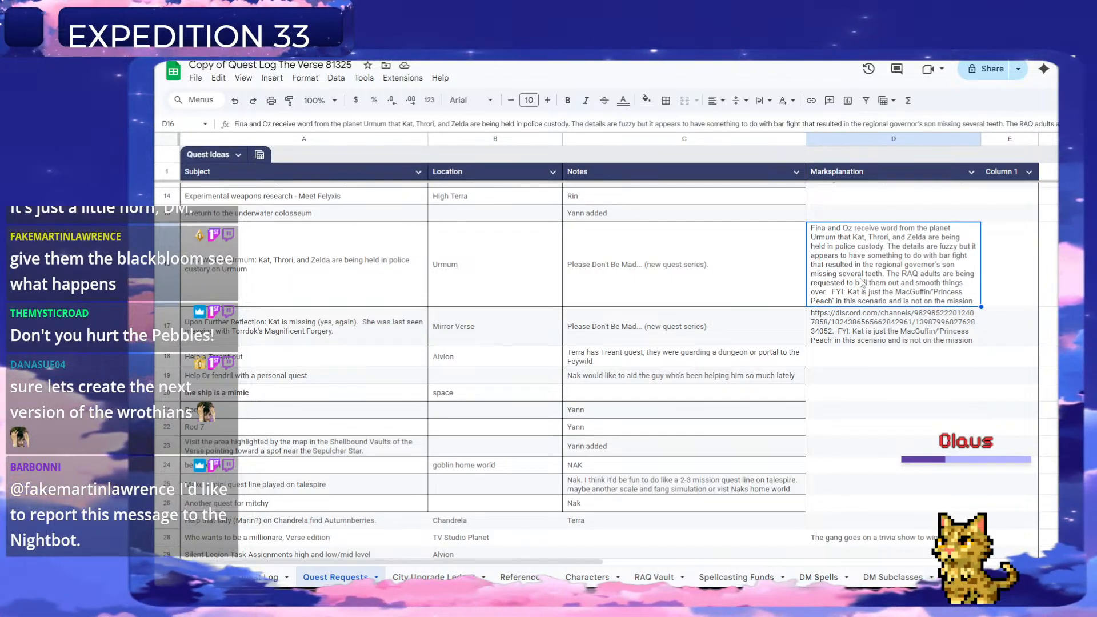
key("ctrl+c")
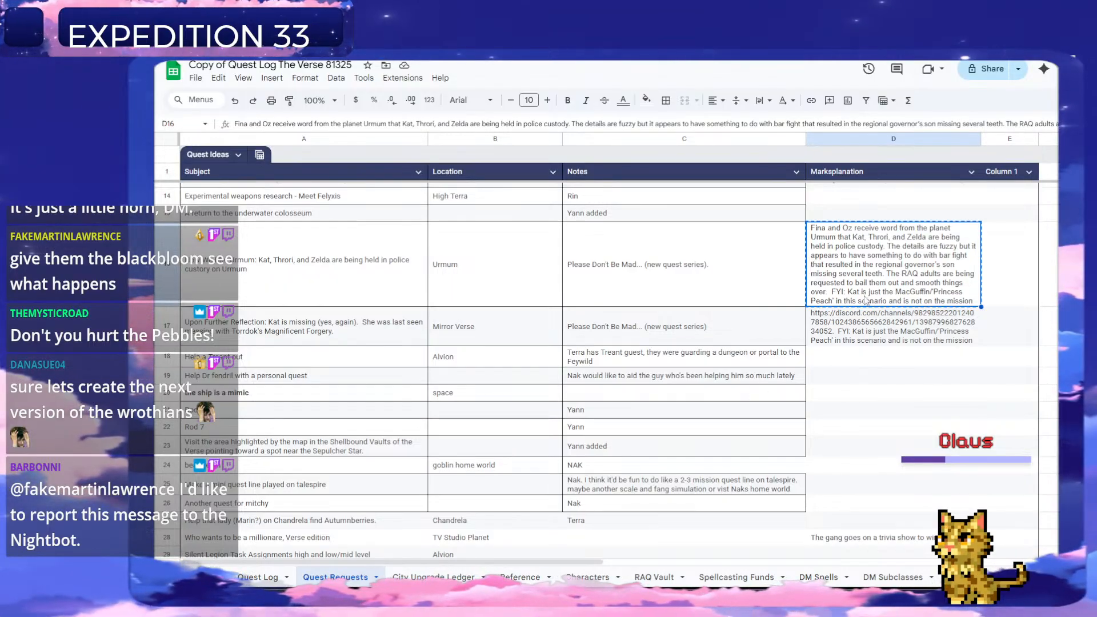
left_click(252, 582)
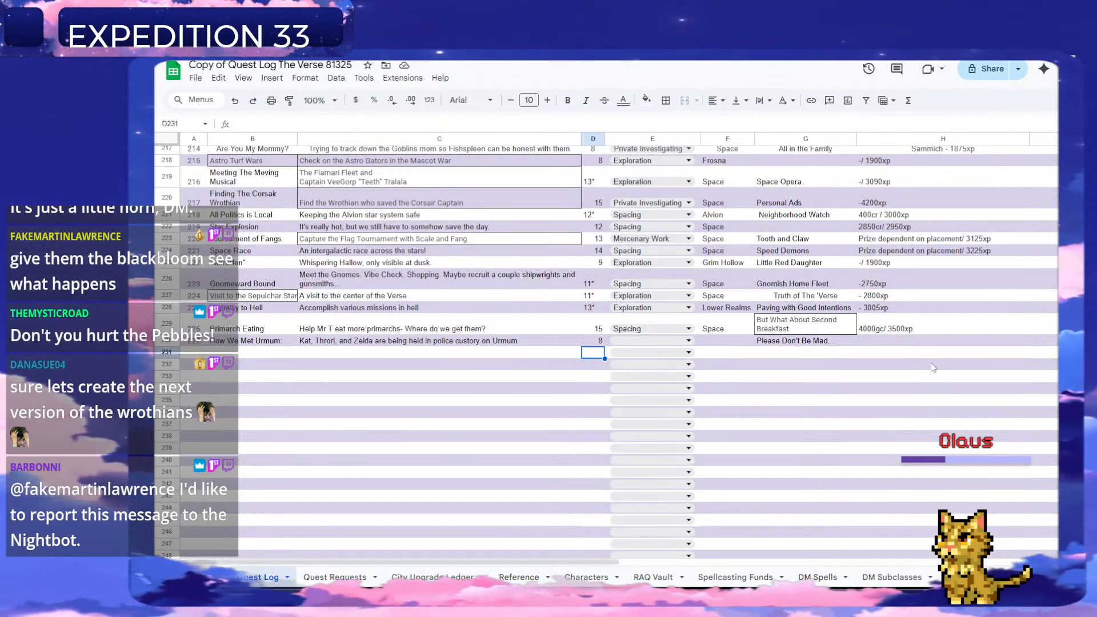
left_click(960, 346)
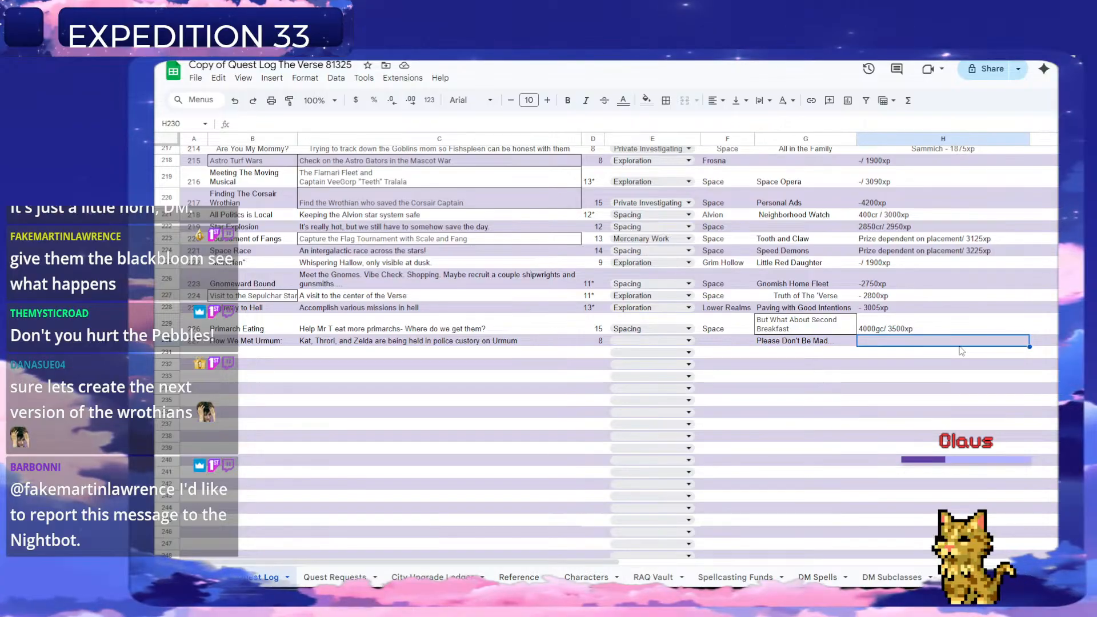
left_click(1053, 344)
key("ctrl+v")
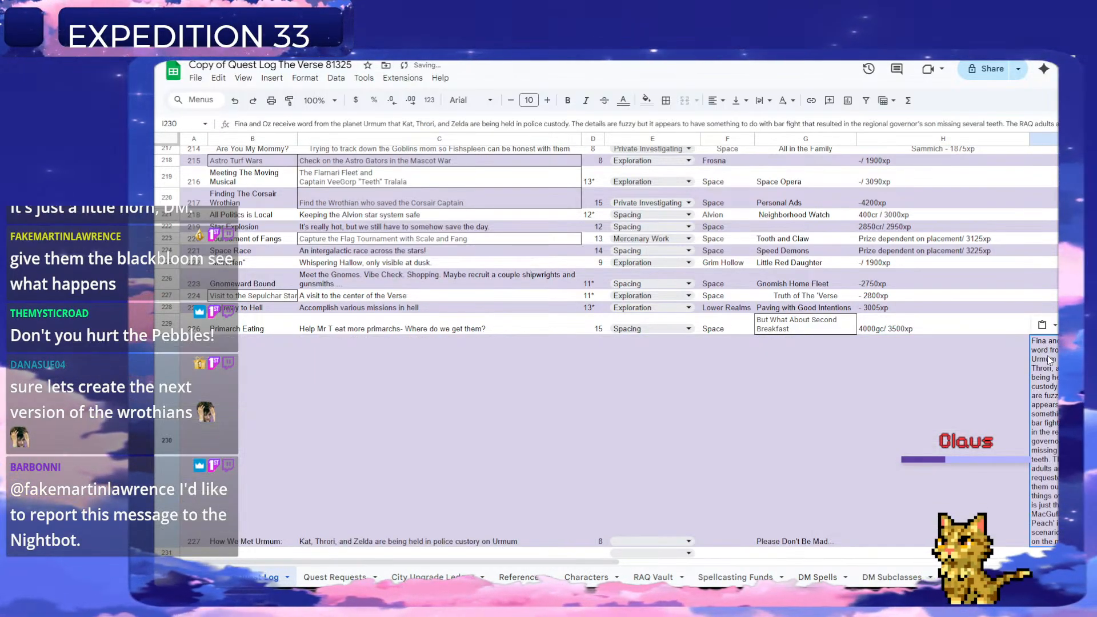
key("ctrl+z")
Widen column J of the Quest Log and paste the copied Marksplanation text into the notes cell J230.
left_click_drag(610, 563, 824, 564)
scroll(670, 406, "up", 20)
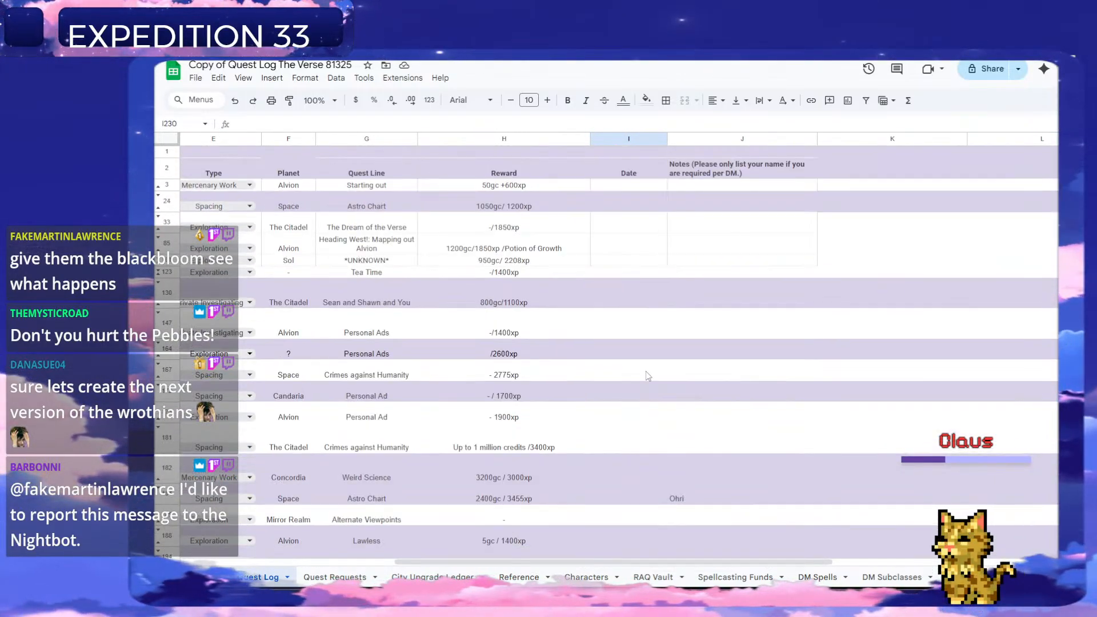
scroll(699, 281, "down", 20)
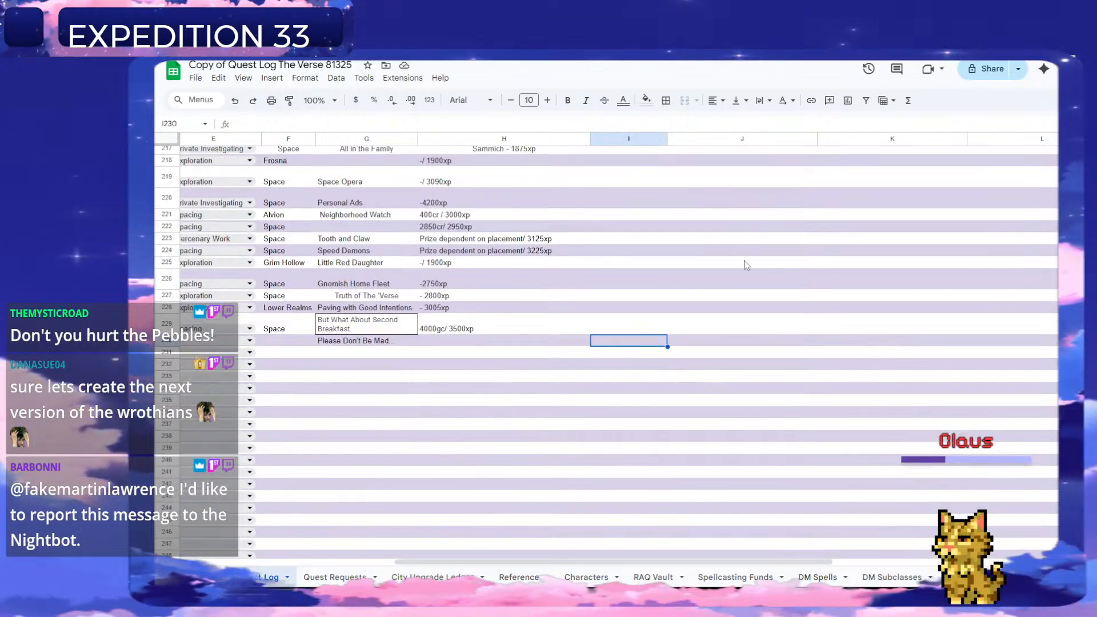
left_click(702, 343)
key("ctrl+v")
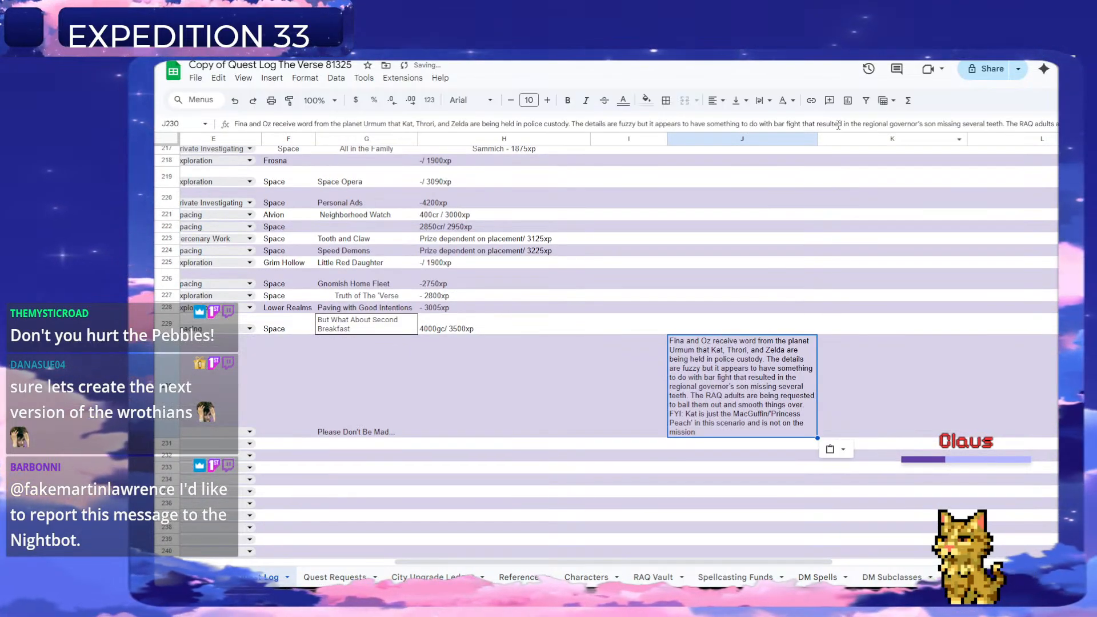
key("ctrl+z")
left_click_drag(817, 140, 865, 139)
key("ctrl+v")
left_click_drag(515, 372, 629, 372)
left_click(743, 465)
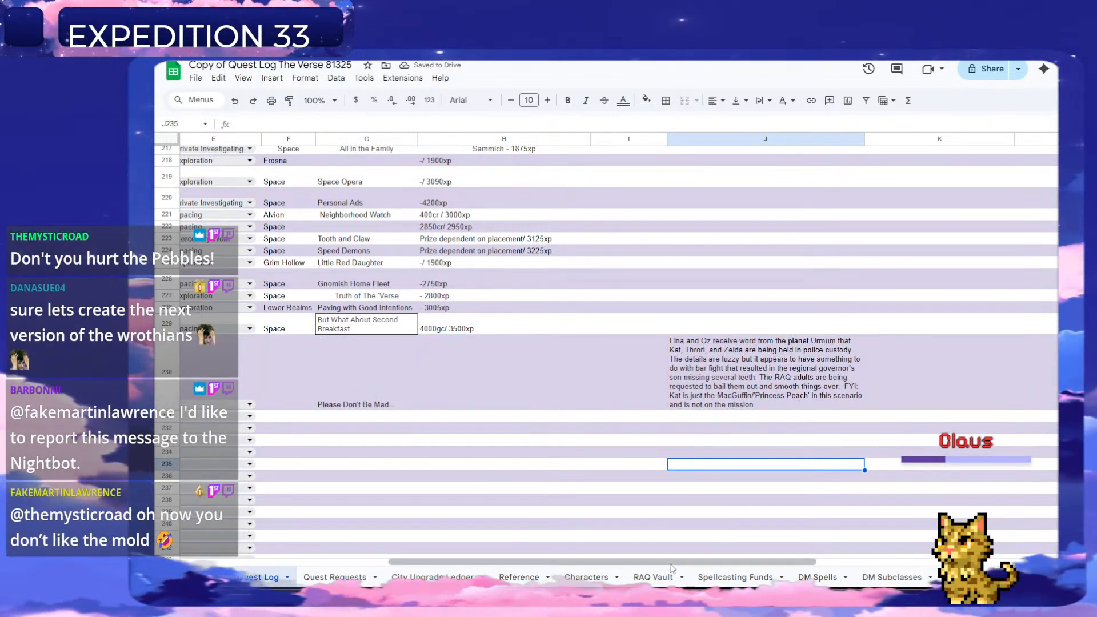
Set the planet of quest 227 to Space in F230 and its type to Spacing in E230.
left_click_drag(590, 563, 382, 566)
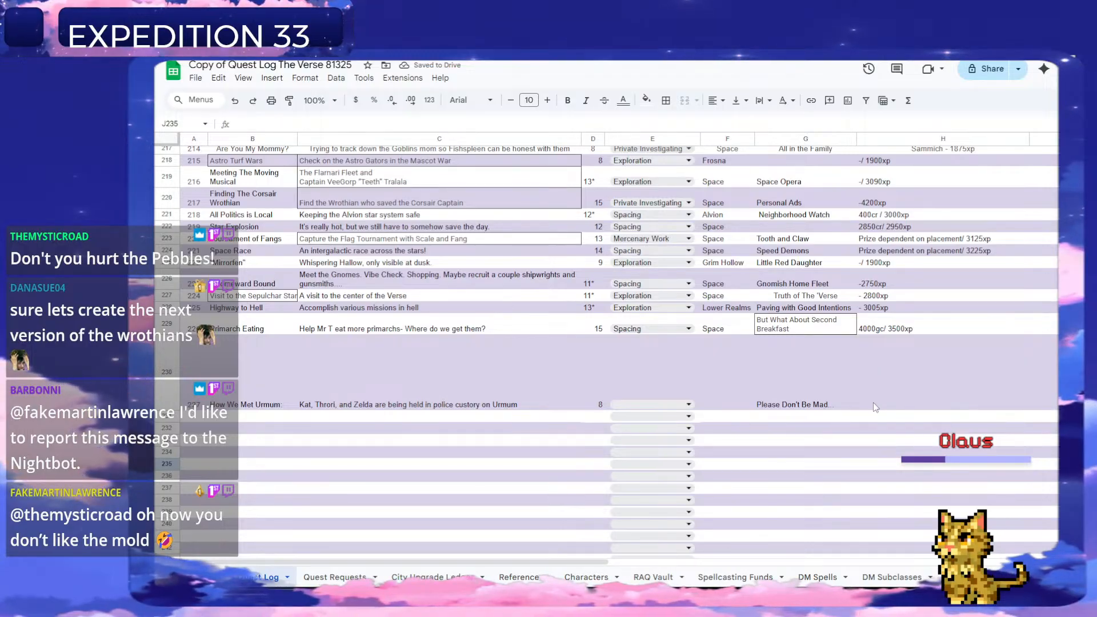
left_click(726, 405)
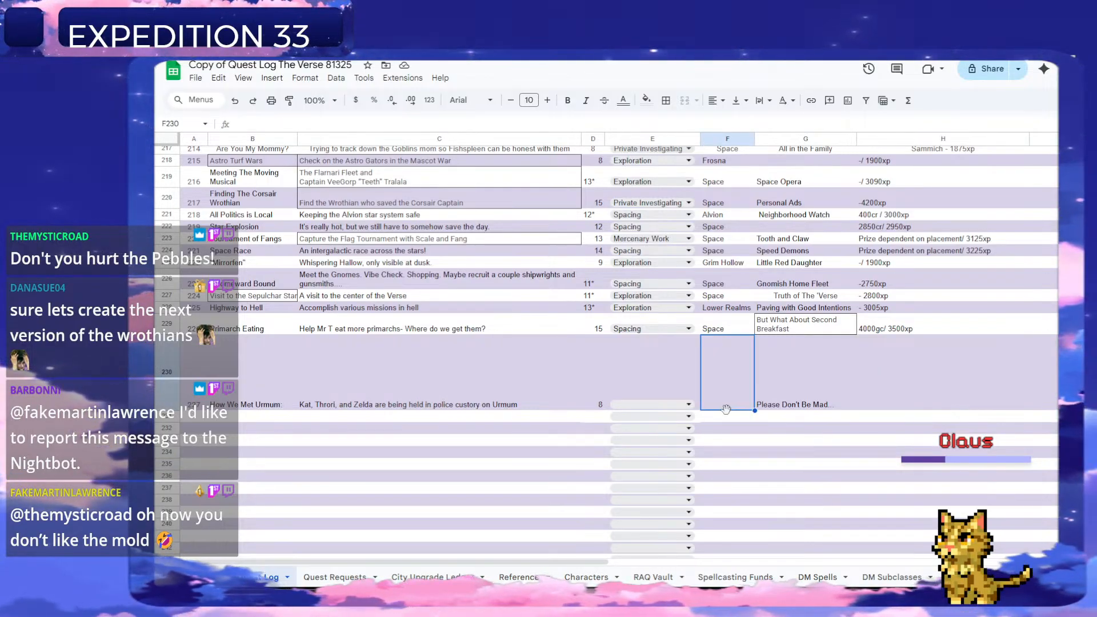
type("Space")
key("Return")
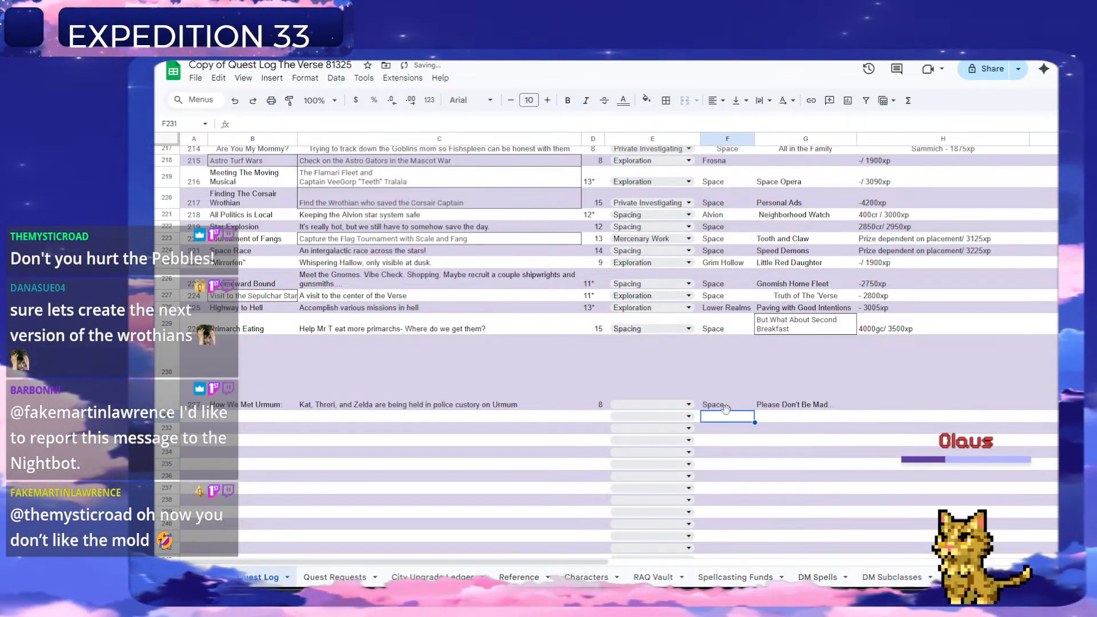
left_click(688, 405)
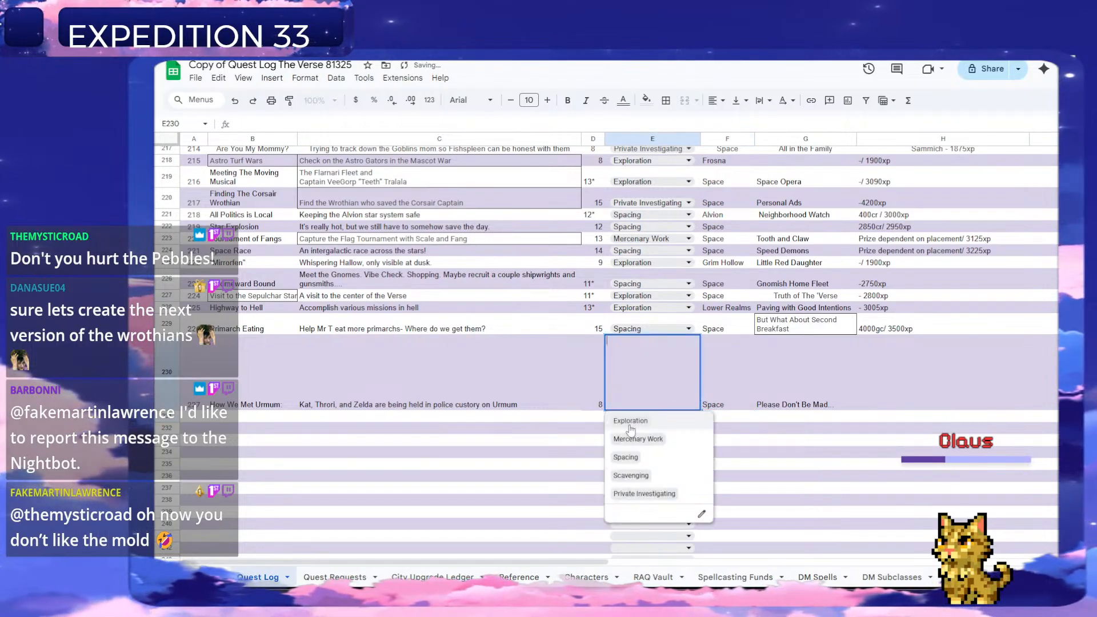
left_click(628, 460)
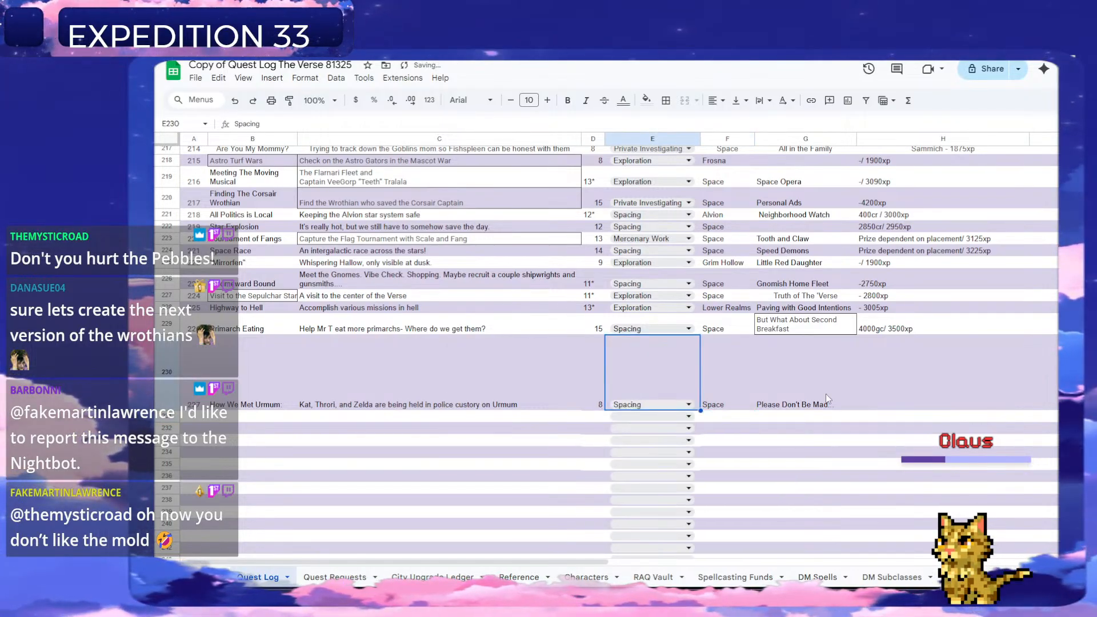
Enter "1500gc/ 1900xp" as the reward of quest 227 in H230.
left_click(862, 403)
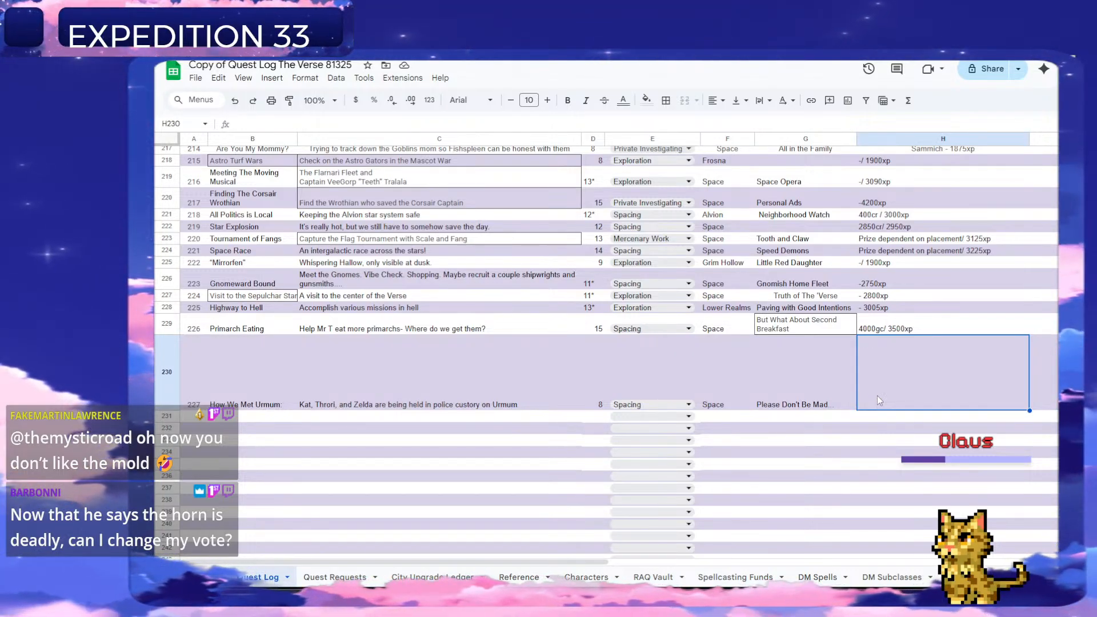
double_click(901, 406)
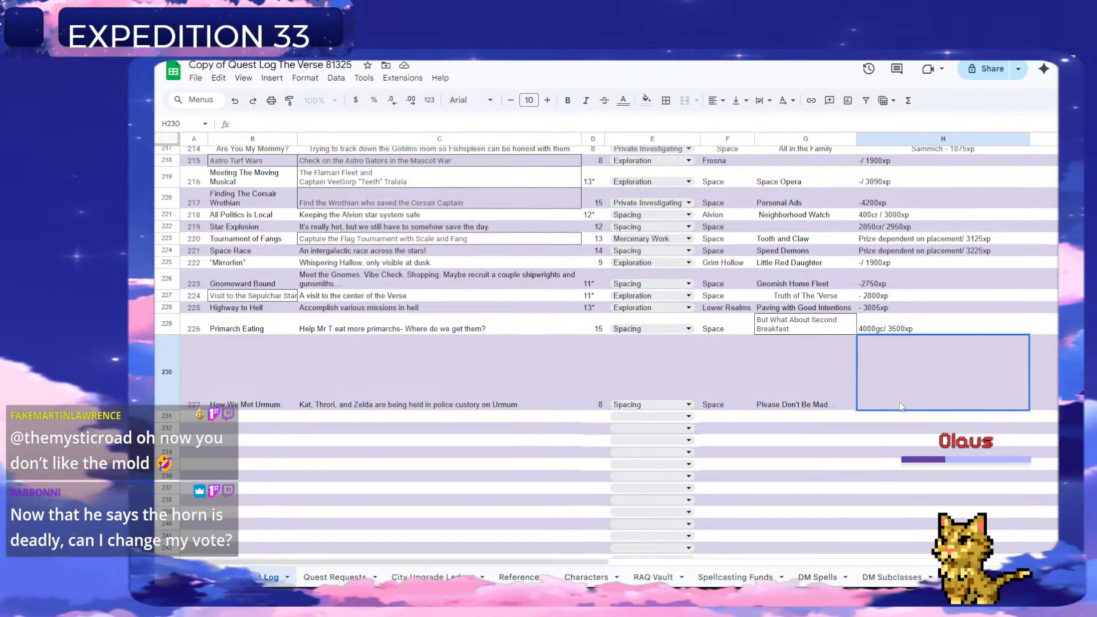
type("150")
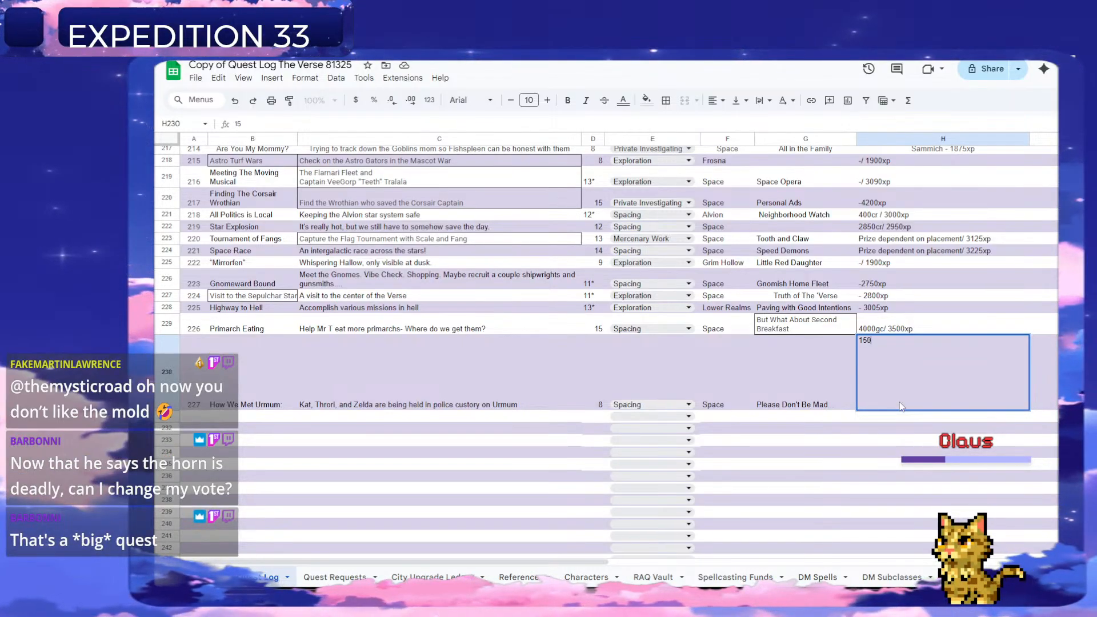
type("0gc/")
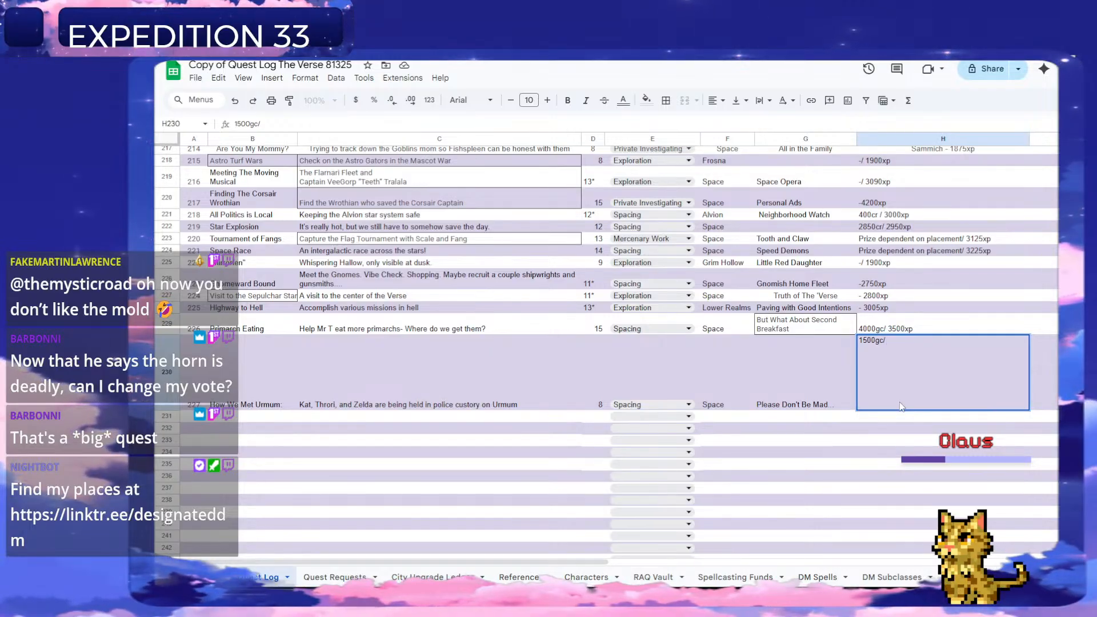
type("900xp")
key("Return")
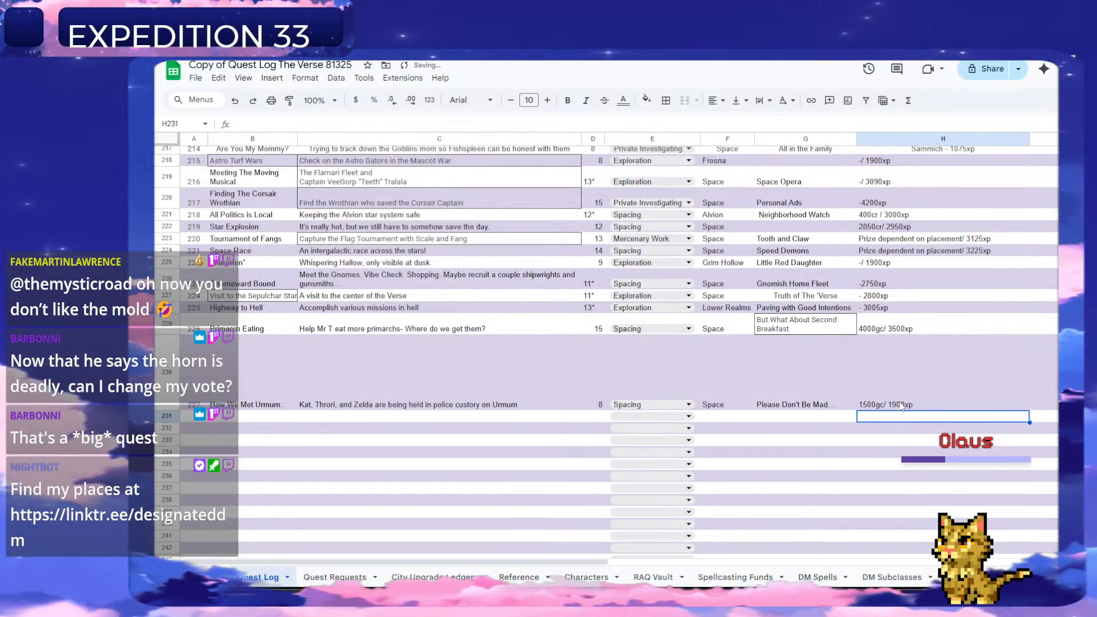
Review the open Quest Log entries from "Astro Turf Wars" down to the newest quest.
scroll(405, 394, "up", 3)
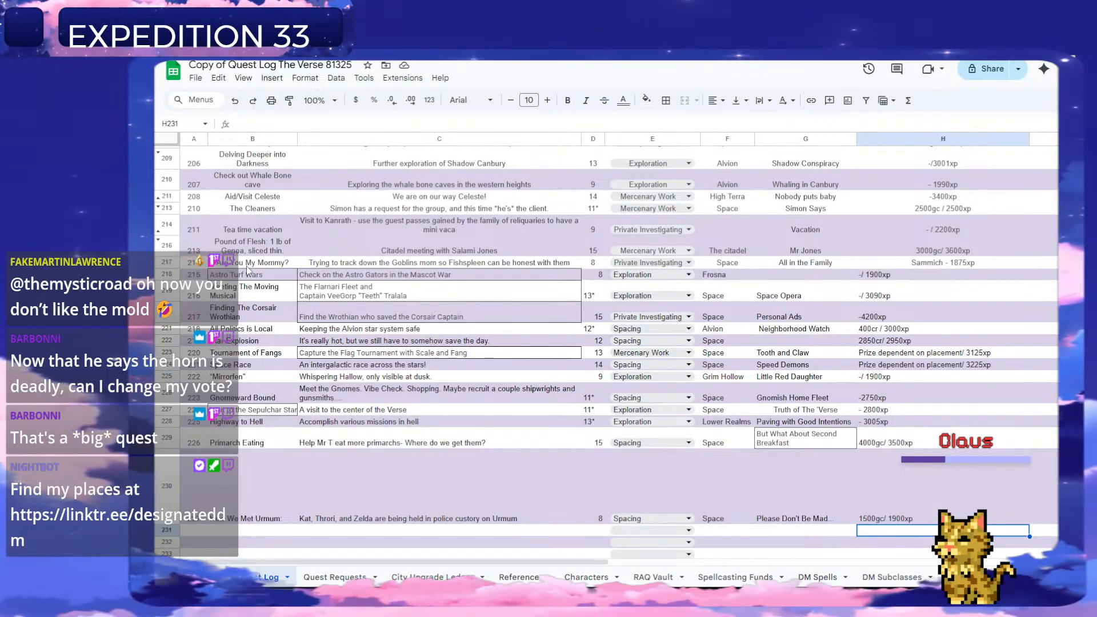
left_click(251, 275)
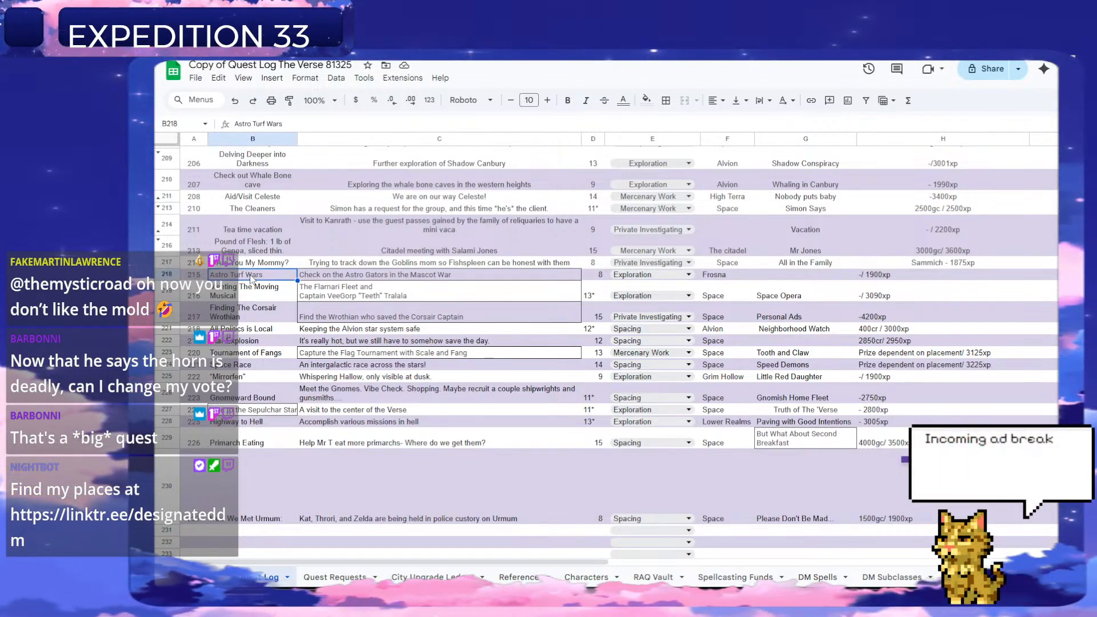
key("Down")
key("Down")
key("Down")
key("Down")
key("Down")
key("Down")
key("Down")
key("Down")
key("Down")
key("Down")
key("Down")
key("Down")
key("Down")
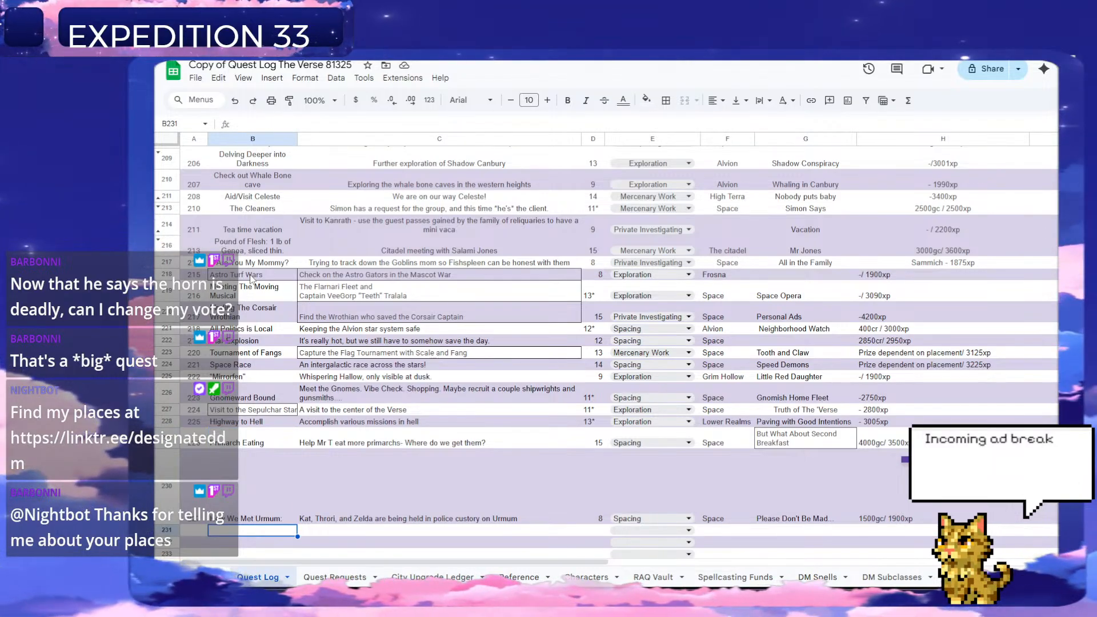
Delete the handled "How We Met Urmum" request in row 16 of the Quest Requests sheet.
left_click(326, 577)
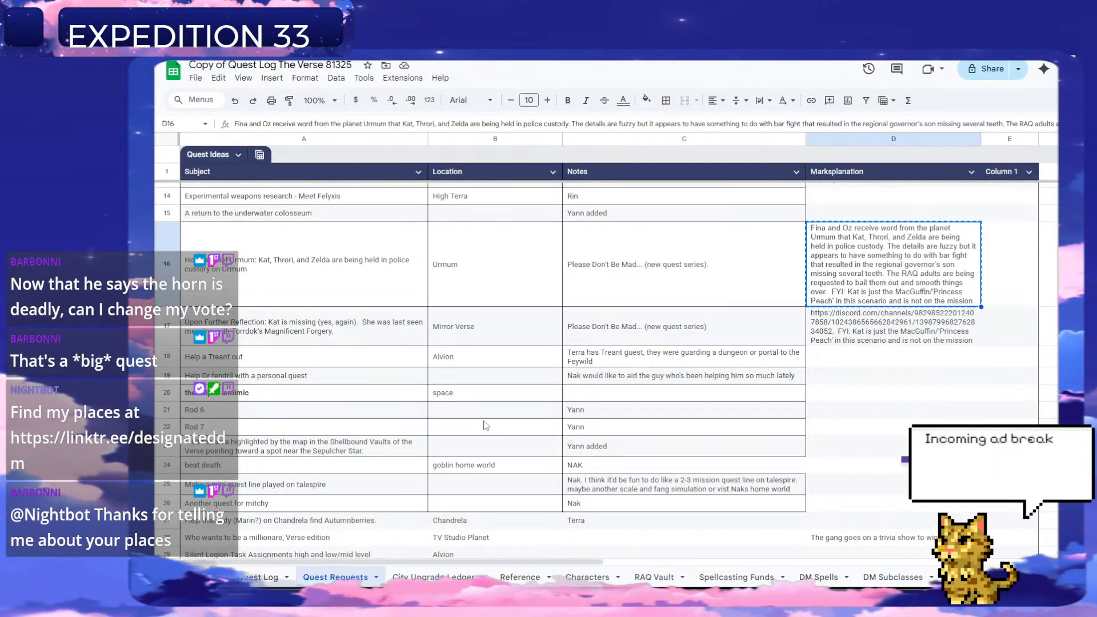
right_click(166, 266)
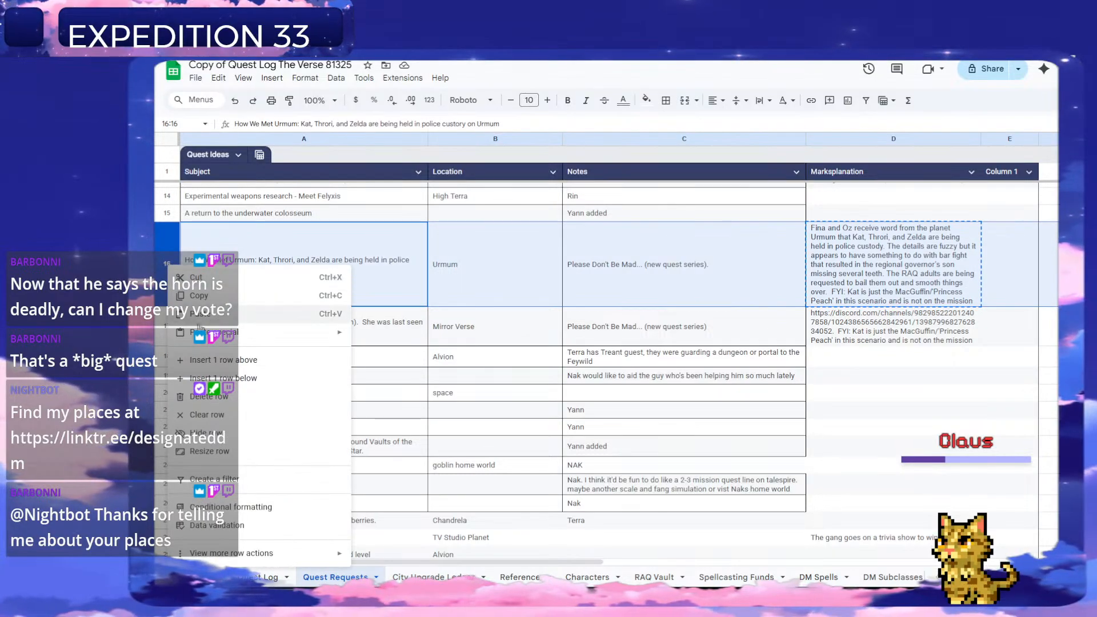
left_click(209, 396)
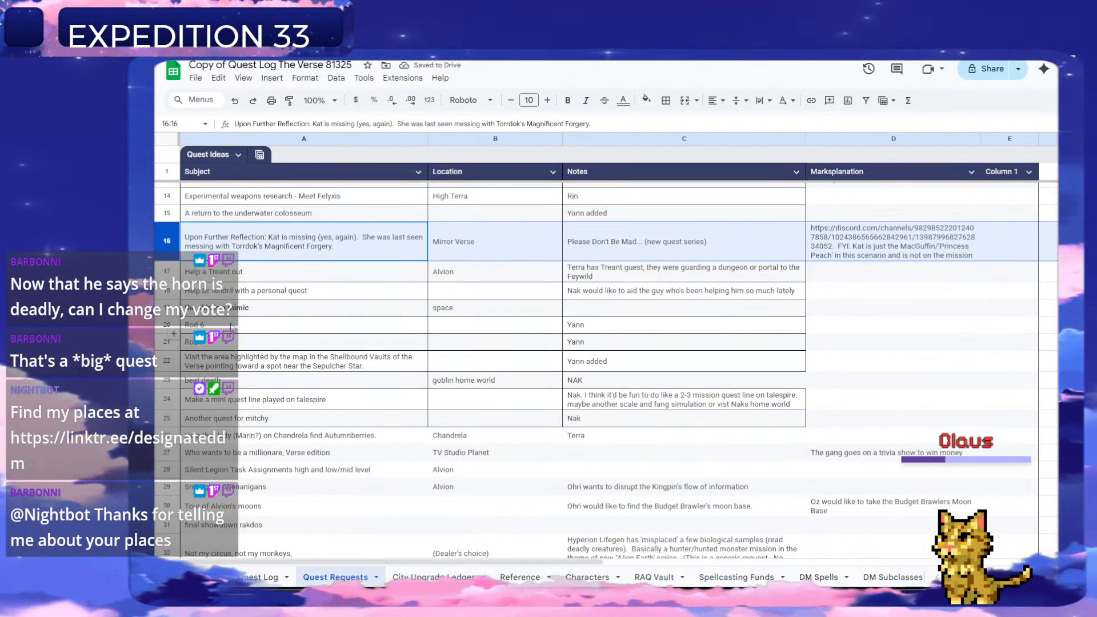
Look through the remaining ideas in the Quest Requests sheet for the next quest to log.
scroll(387, 357, "down", 2)
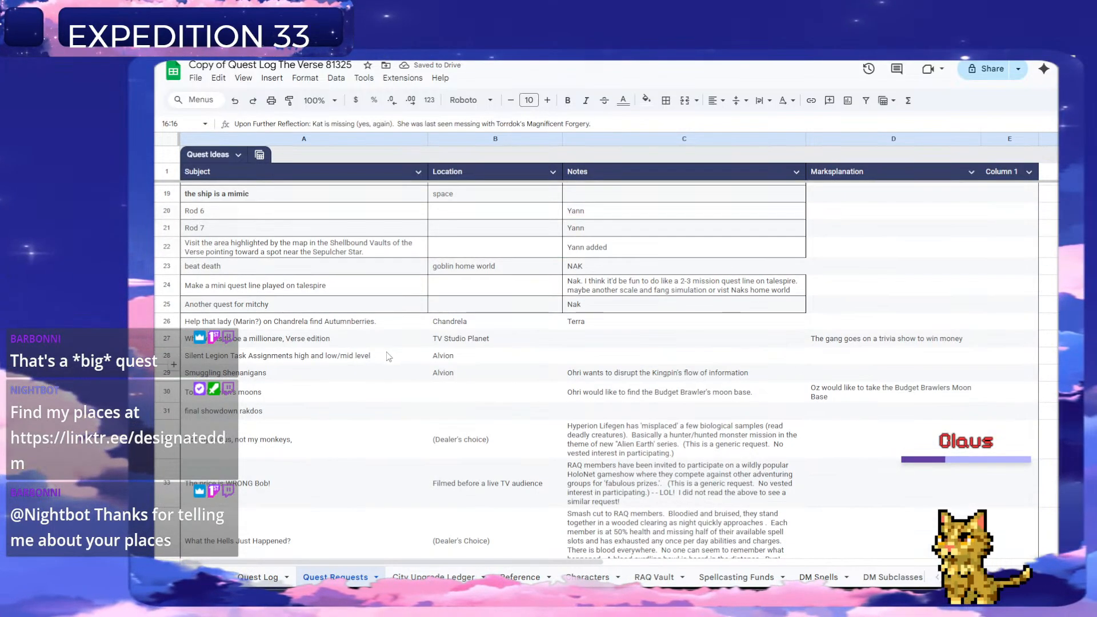
scroll(386, 356, "up", 6)
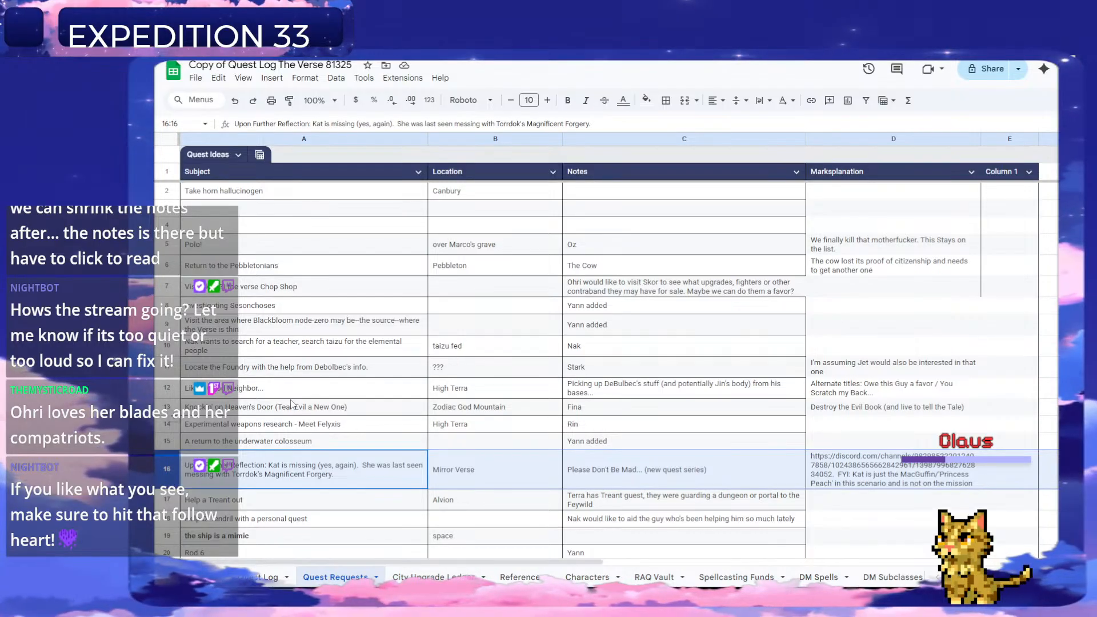
scroll(289, 395, "down", 1)
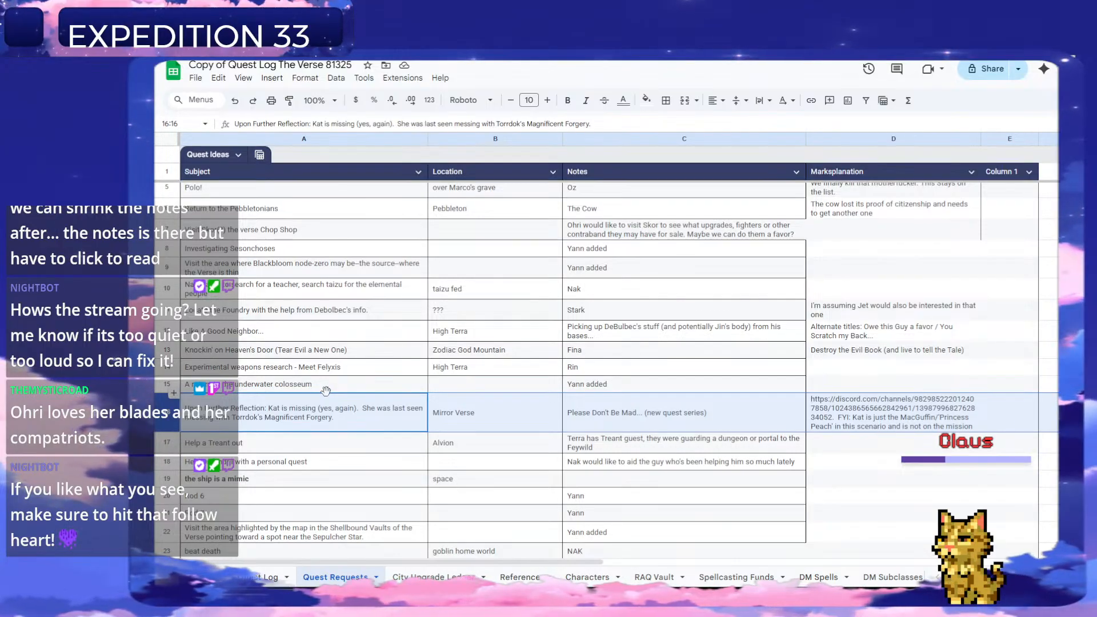
scroll(326, 391, "down", 1)
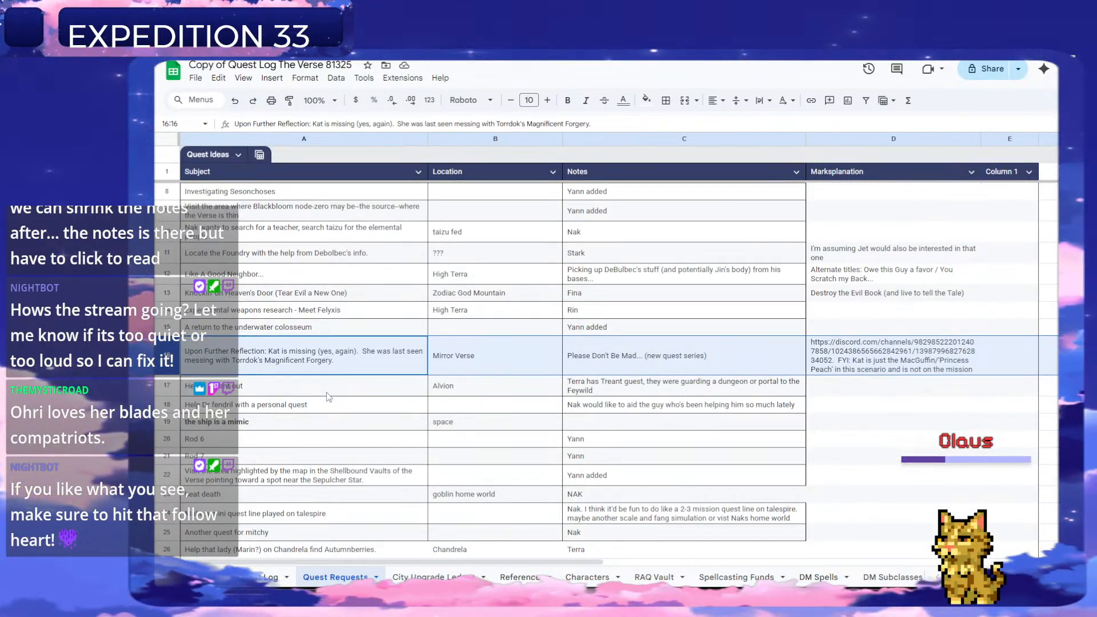
scroll(327, 394, "down", 1)
scroll(328, 393, "down", 1)
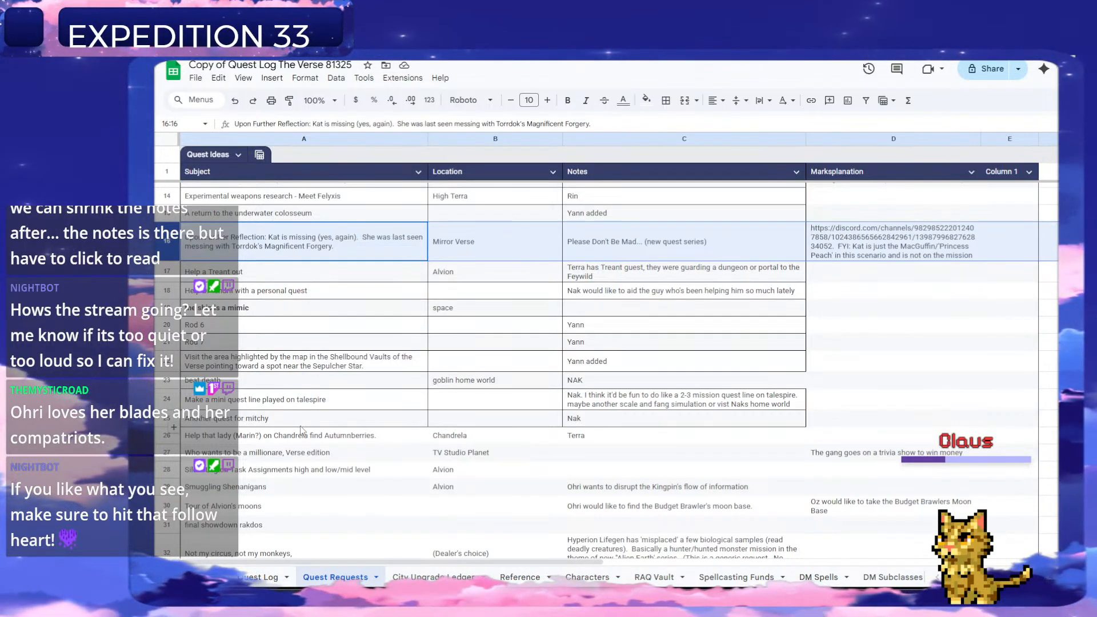
scroll(300, 427, "down", 1)
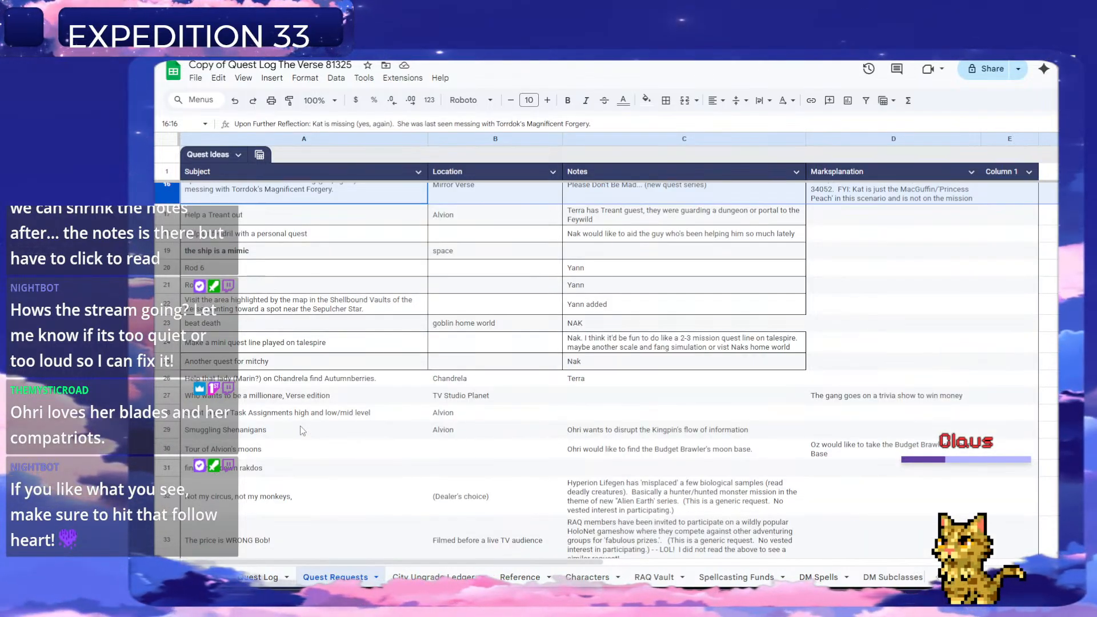
scroll(300, 427, "down", 1)
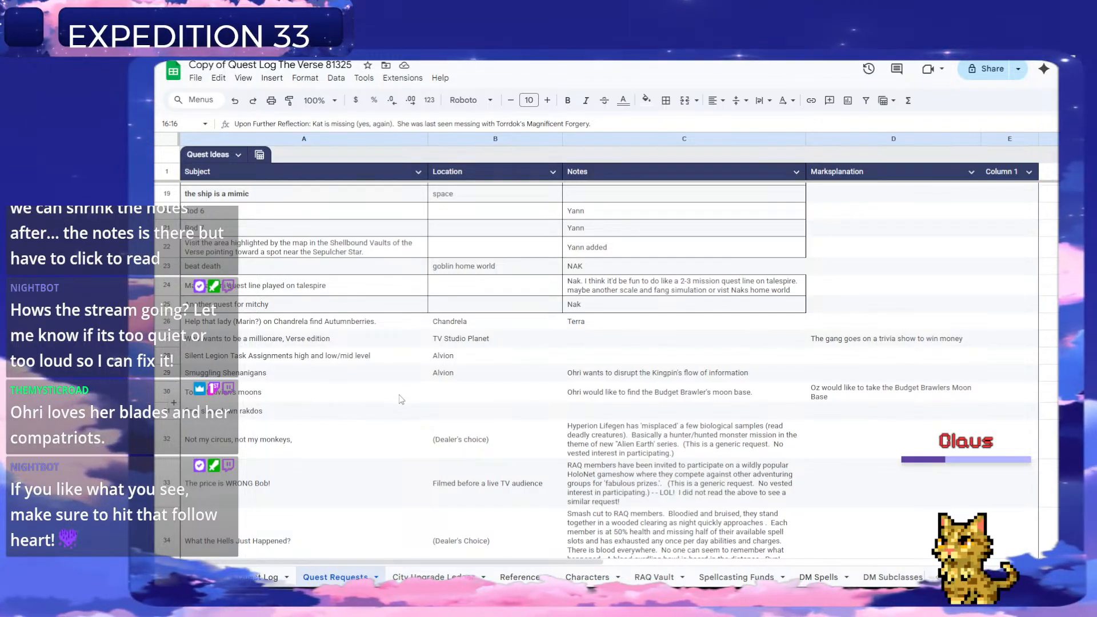
Find and select the "One good person in the Verse" idea in row 37 of the Quest Requests sheet.
scroll(400, 406, "down", 4)
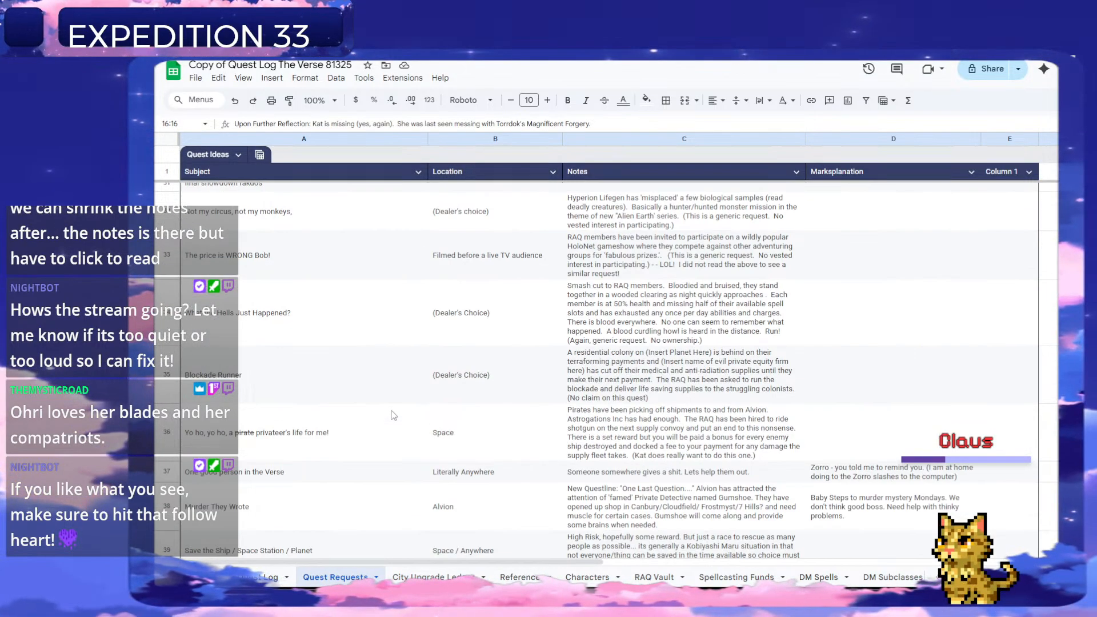
scroll(394, 415, "down", 3)
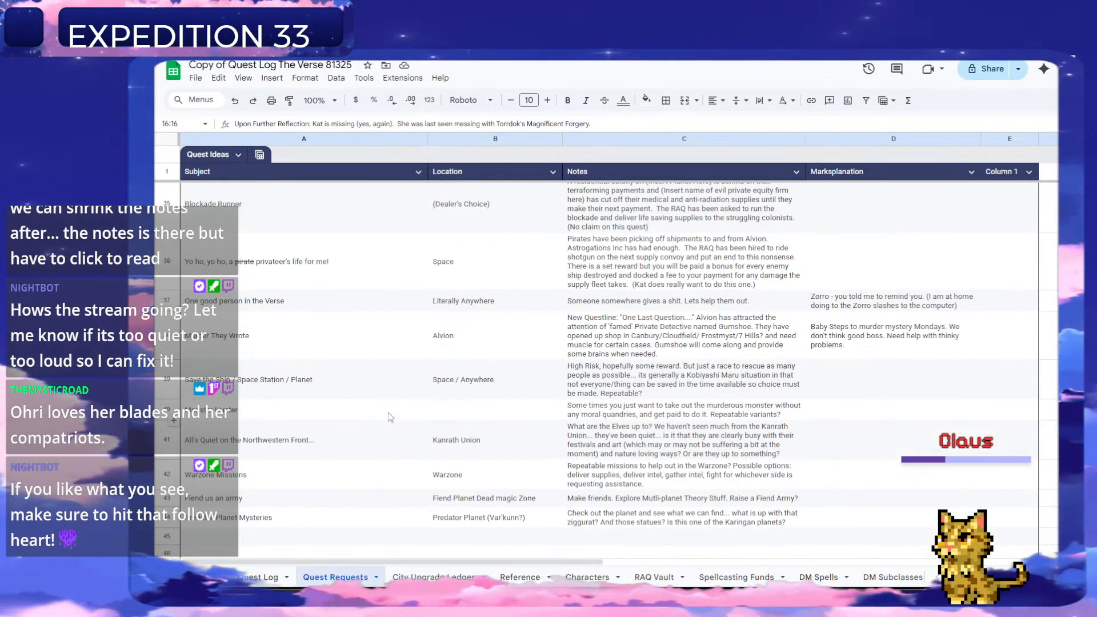
scroll(391, 417, "up", 1)
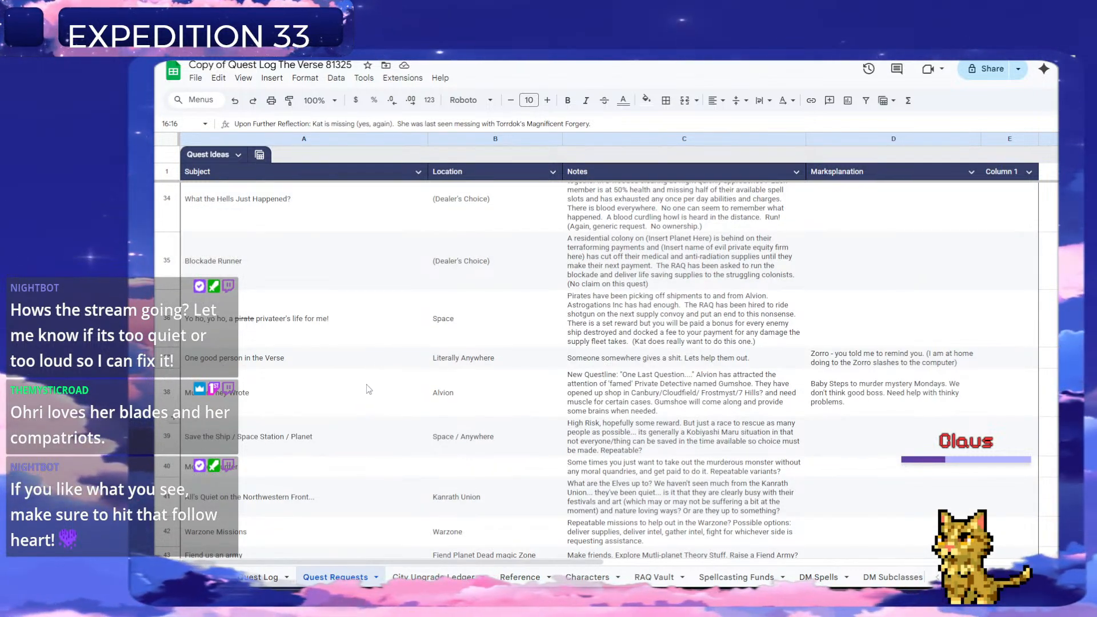
scroll(368, 391, "up", 3)
scroll(367, 391, "down", 2)
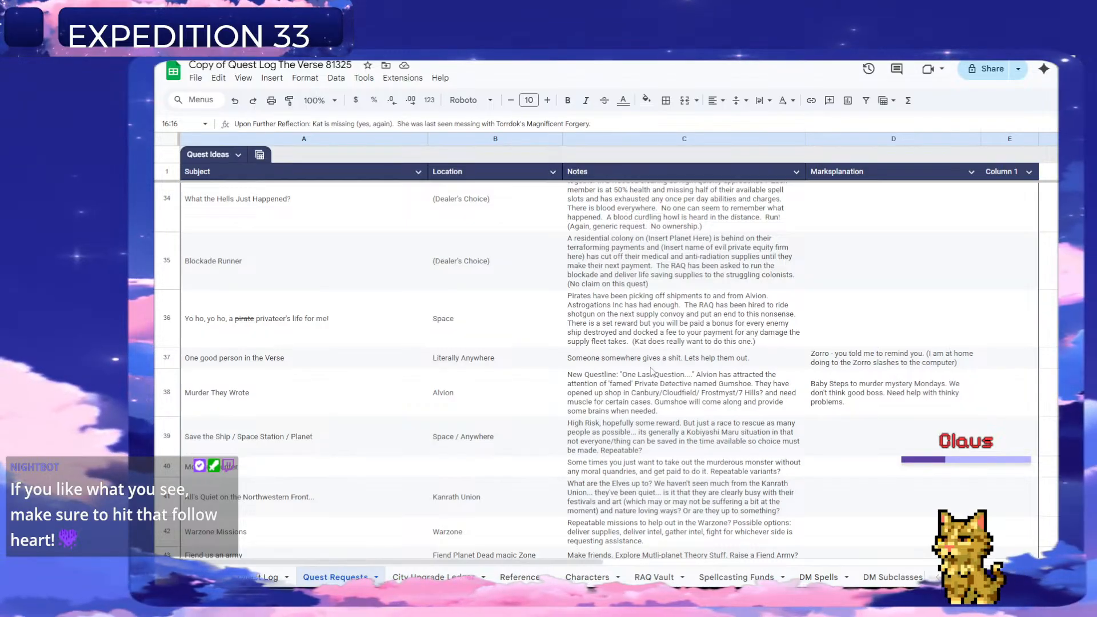
left_click(247, 358)
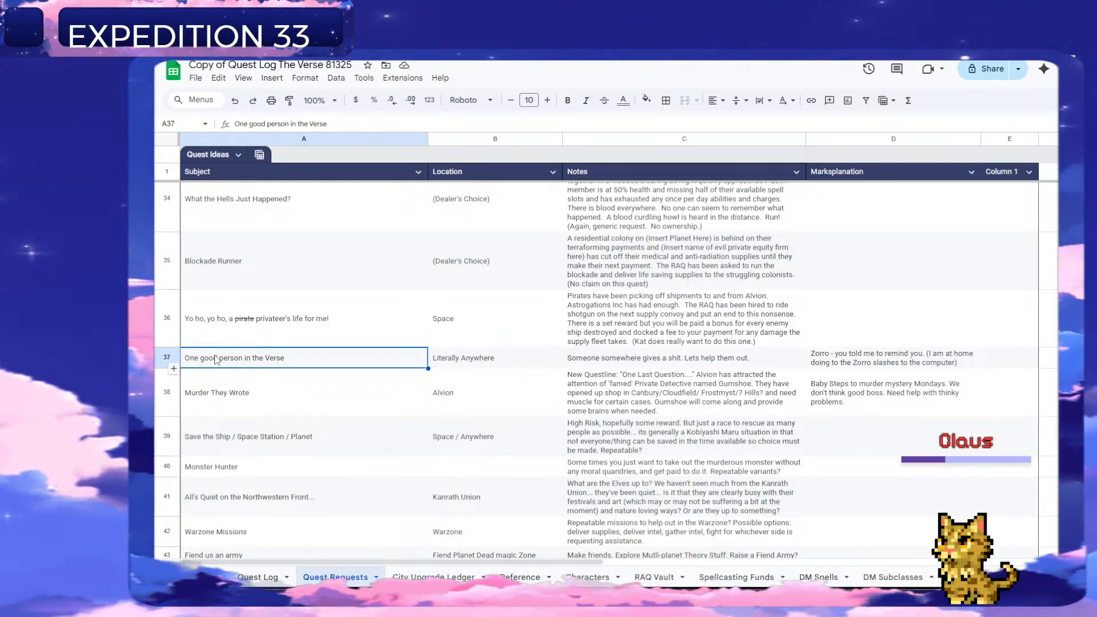
Start quest 228 in row 231 of the Quest Log sheet with the title "V".
left_click(260, 577)
scroll(228, 447, "down", 1)
left_click(201, 474)
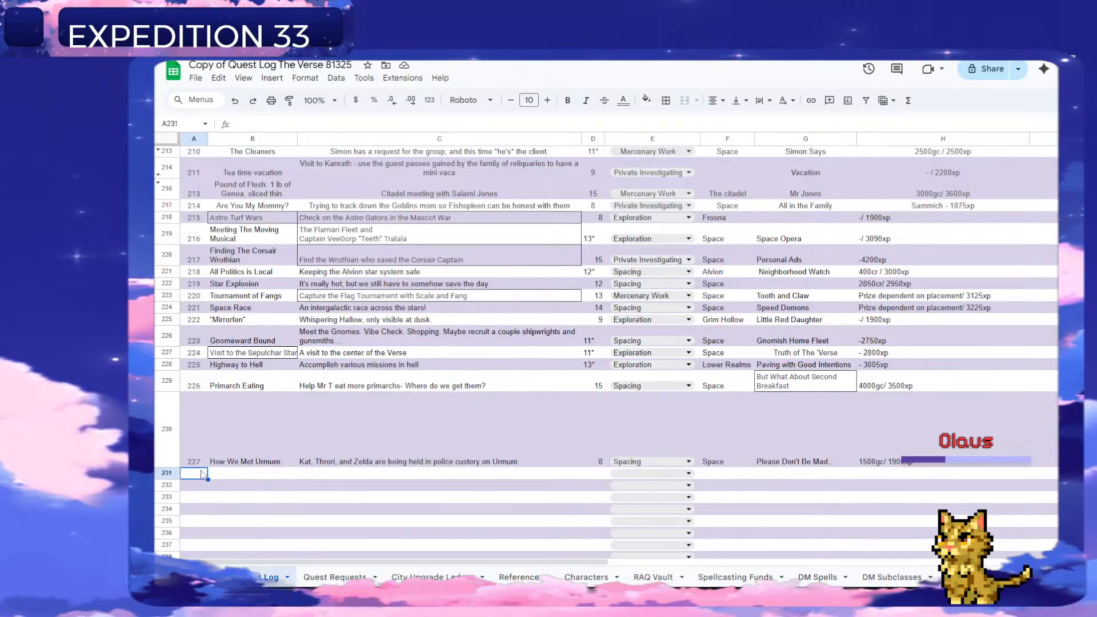
type("228")
key("Tab")
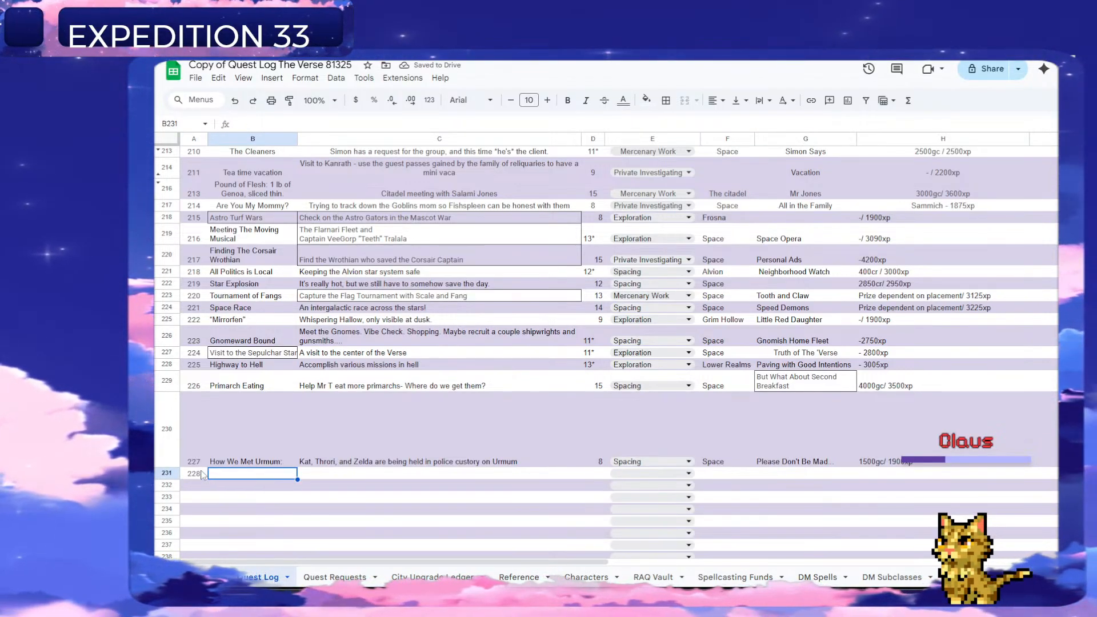
type("K")
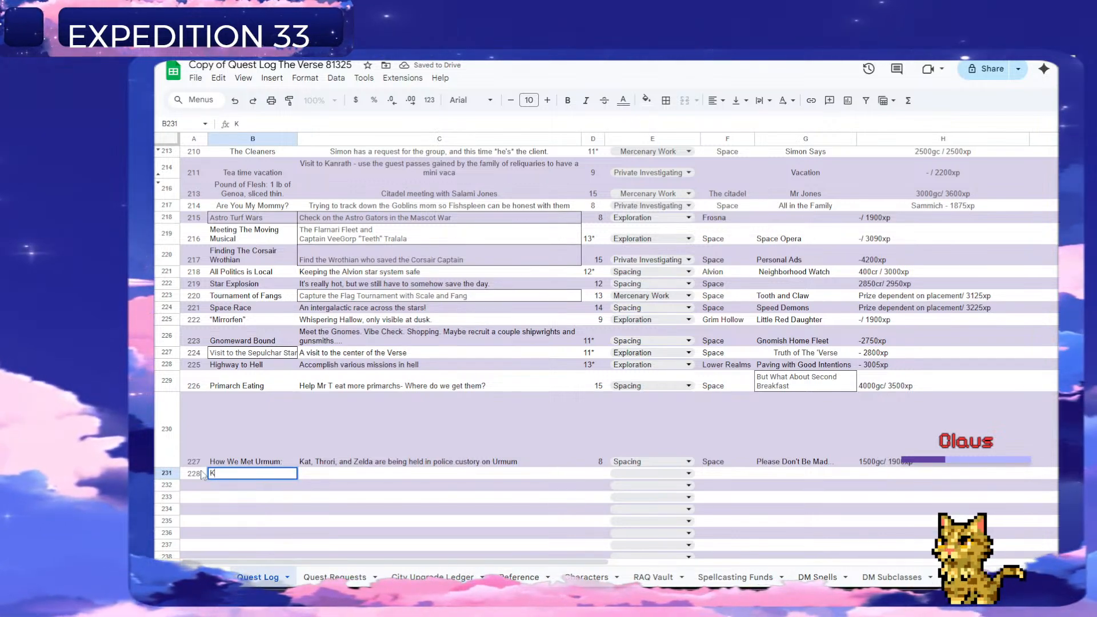
key("Return")
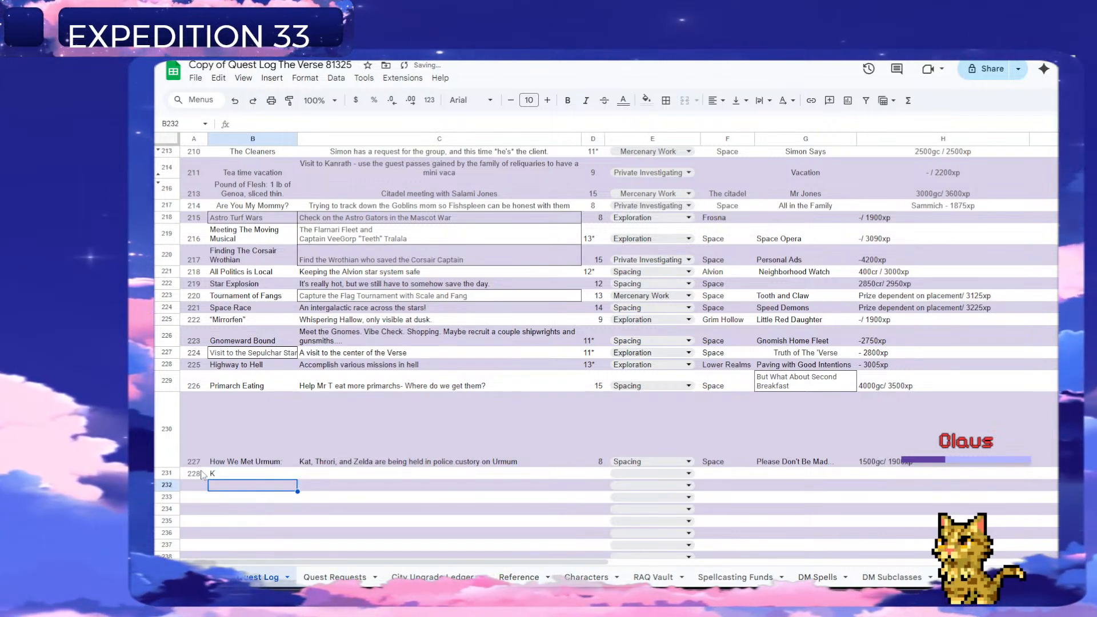
key("Up")
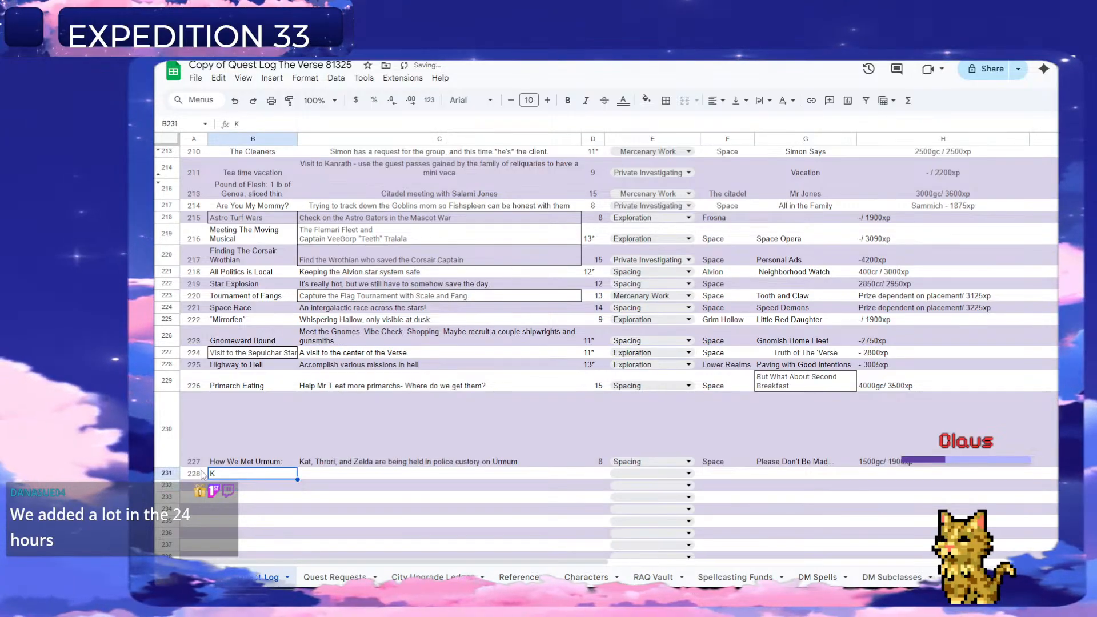
type("V")
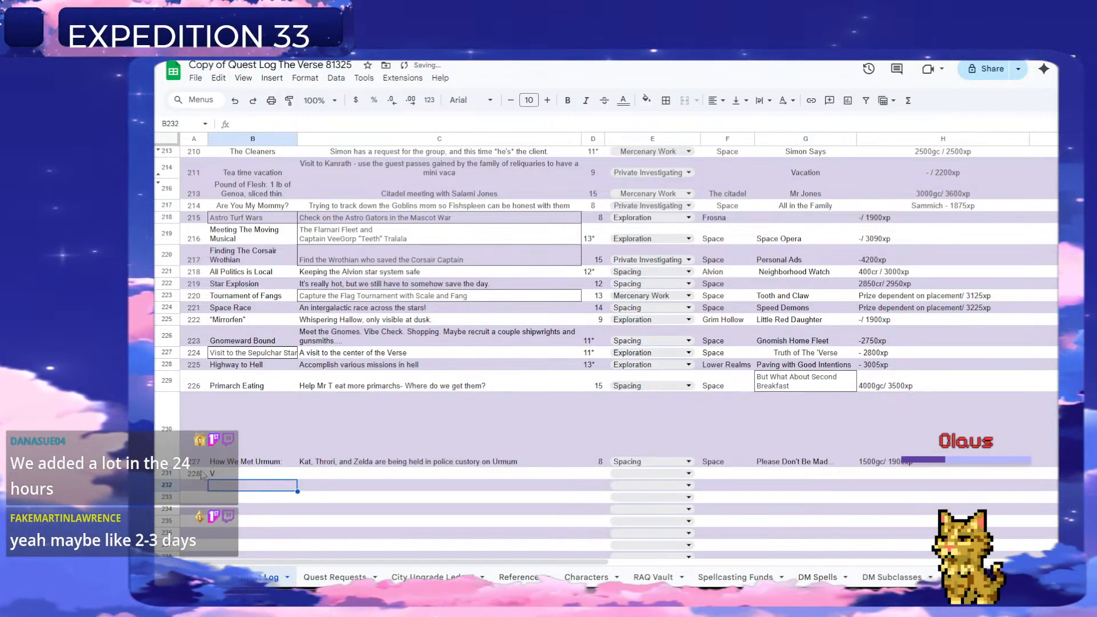
key("Tab")
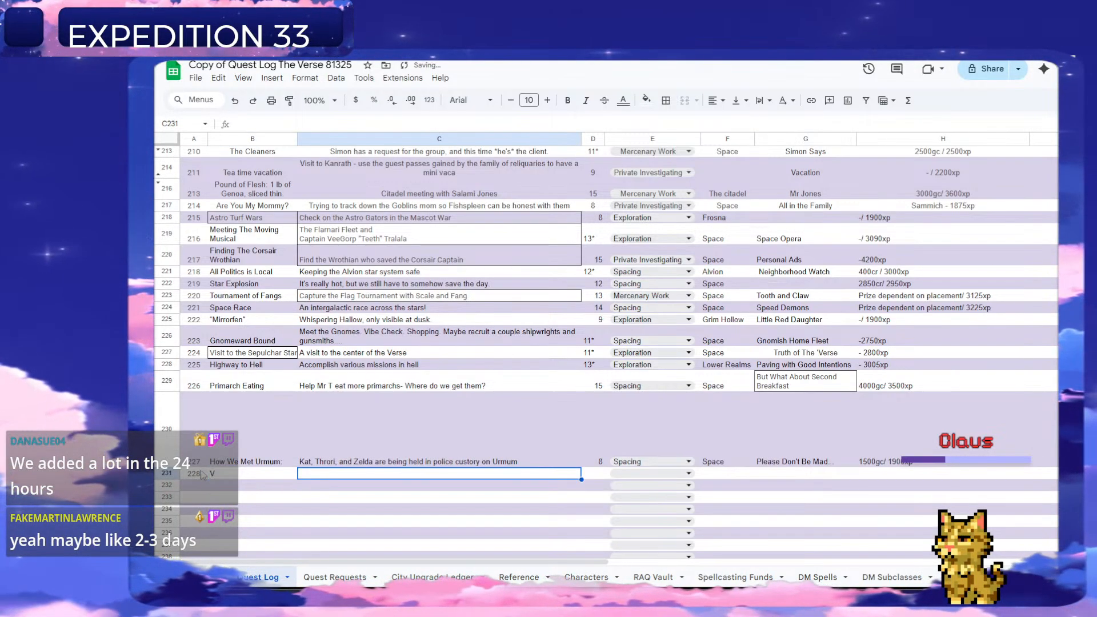
Enter "One good man in the verse" as the description of quest 228 in C231.
type("Fina and Oz receive word from the planet Urmum that Kat, Throri, and Zelda are being held in police custody. The details are fuzzy but it appears to have something to do with bar fight that resulted in the regional governor's son missing several teeth. The RAQ adults are being requested to bail them out and smooth things over.  FYI: Kat is just the MacGuffin/'Princess Peach' in this scenario and is not on the mission")
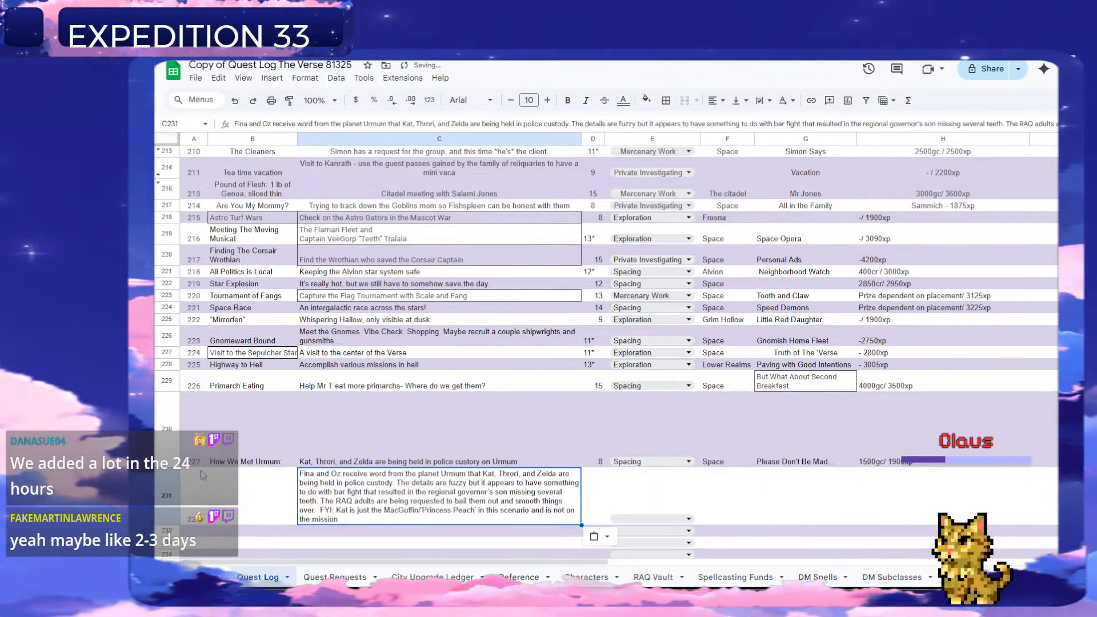
key("ctrl+z")
type("On")
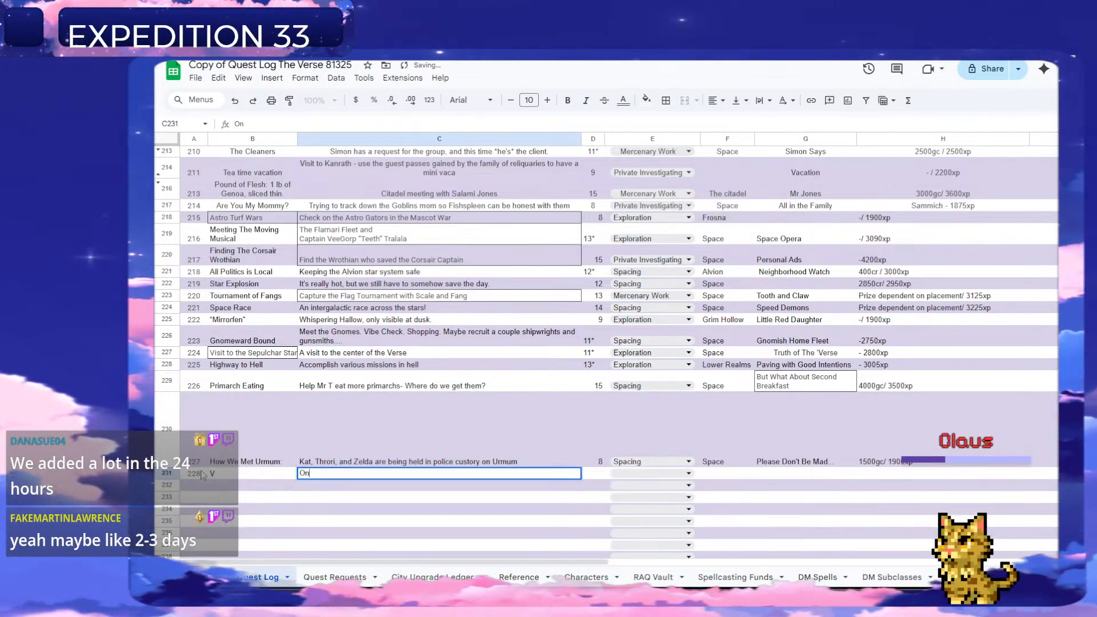
type("e good ma")
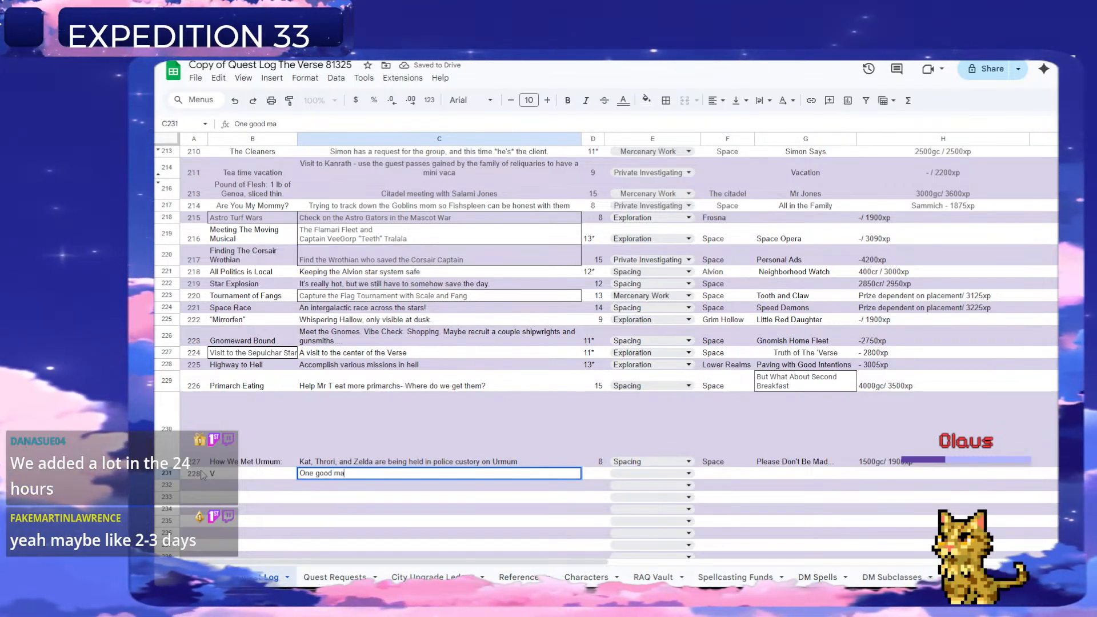
type("n in the verse")
key("Tab")
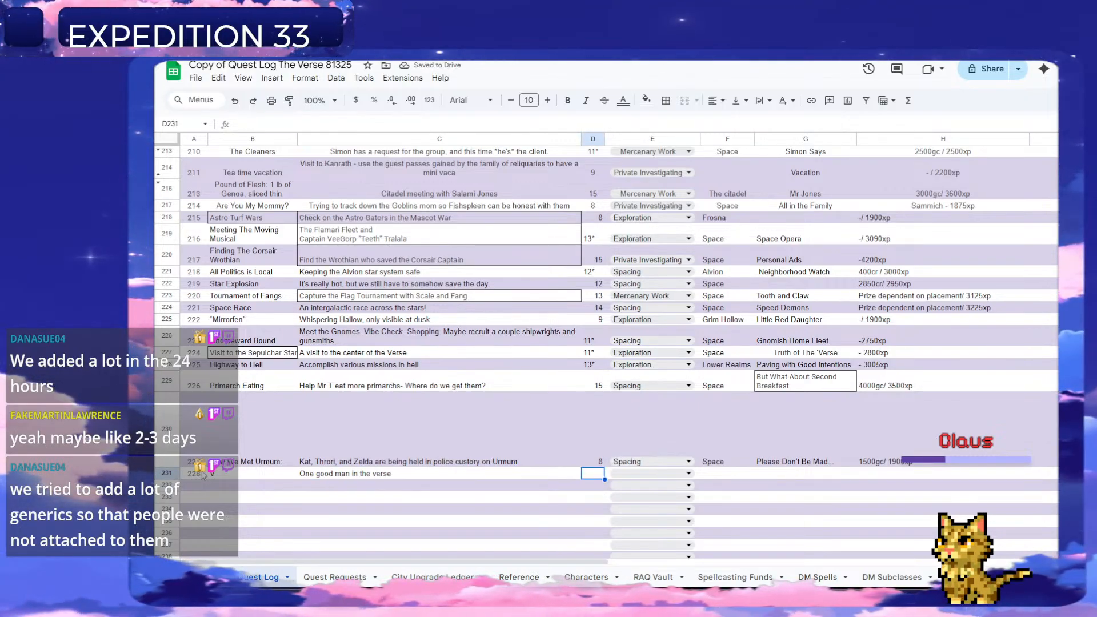
Set quest 228 to level 9 and its quest type to Spacing.
type("9")
key("Right")
key("Up")
key("Return")
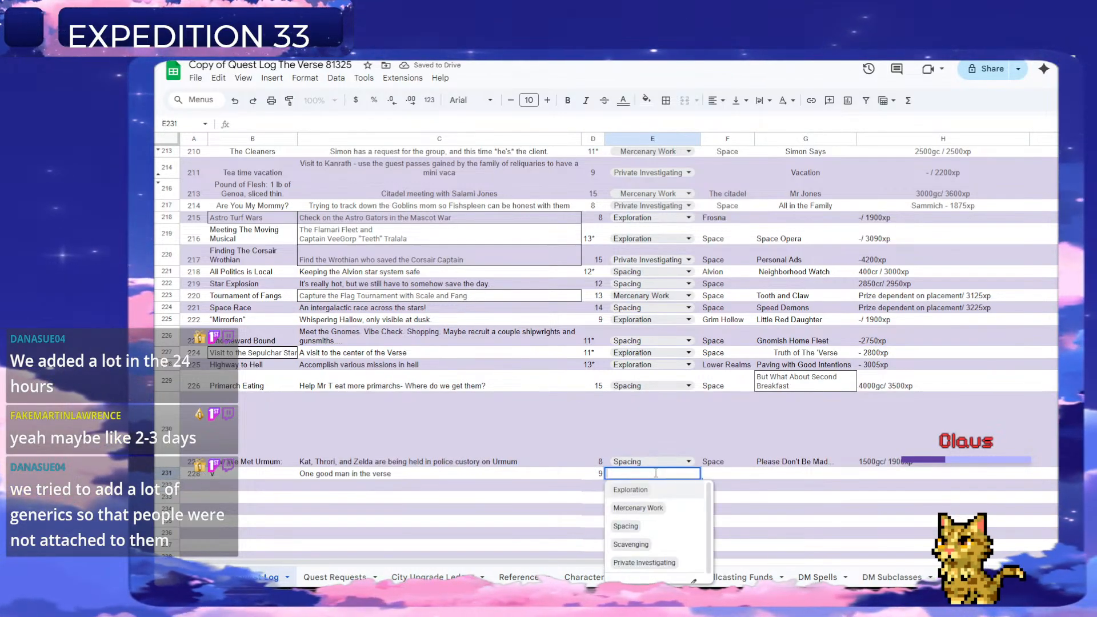
left_click(641, 526)
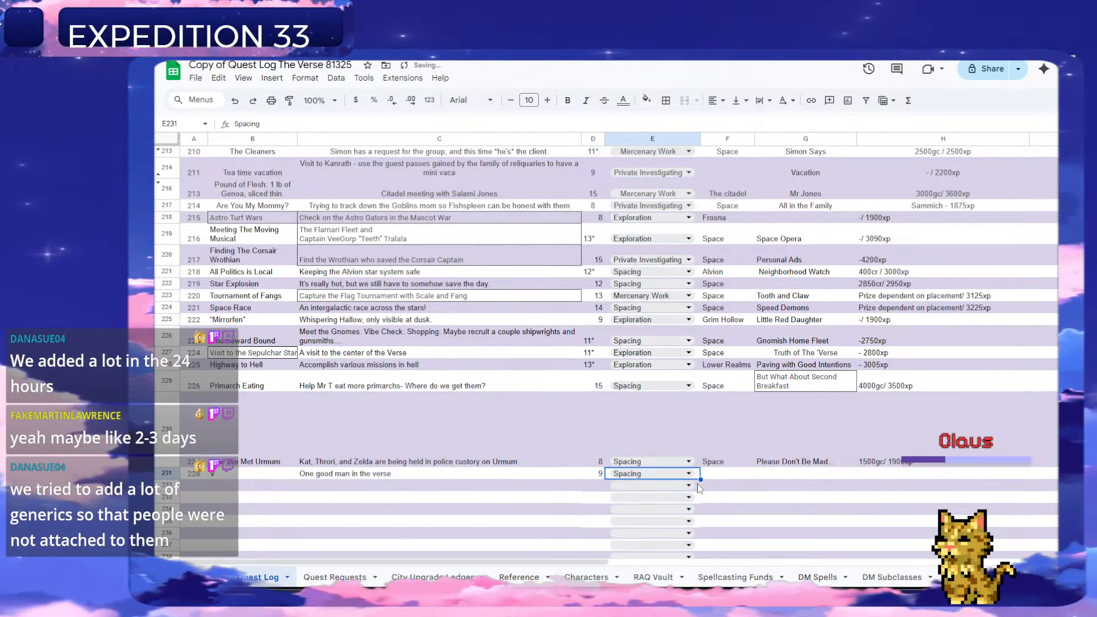
Extend quest 228's description in C231 with ". Rumor tells of a mysterious wanderer.".
left_click(450, 486)
double_click(449, 475)
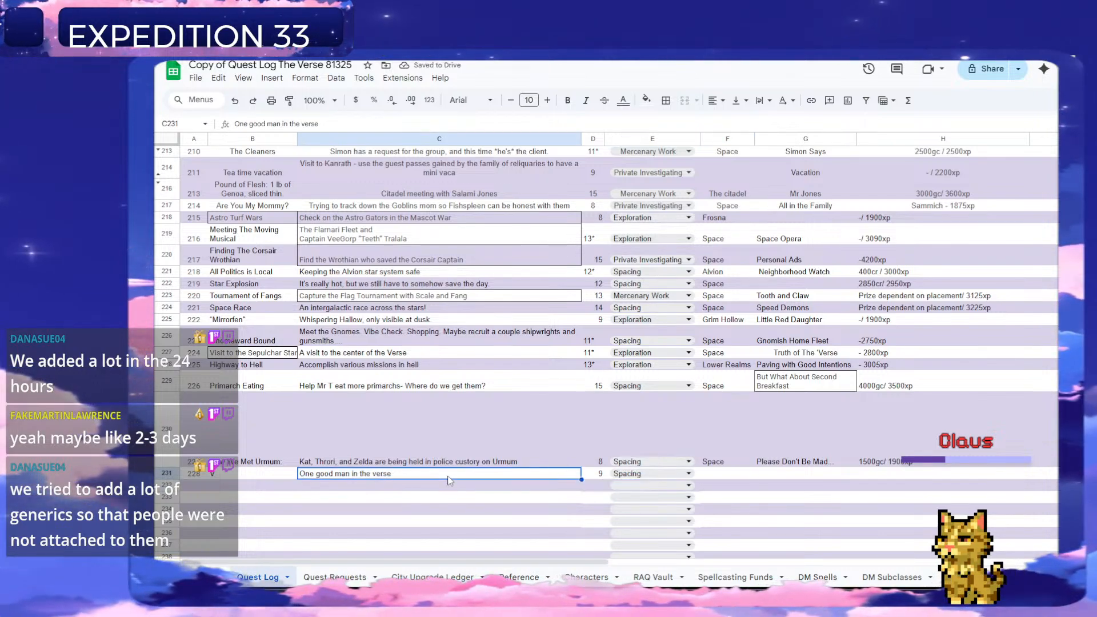
type(". ")
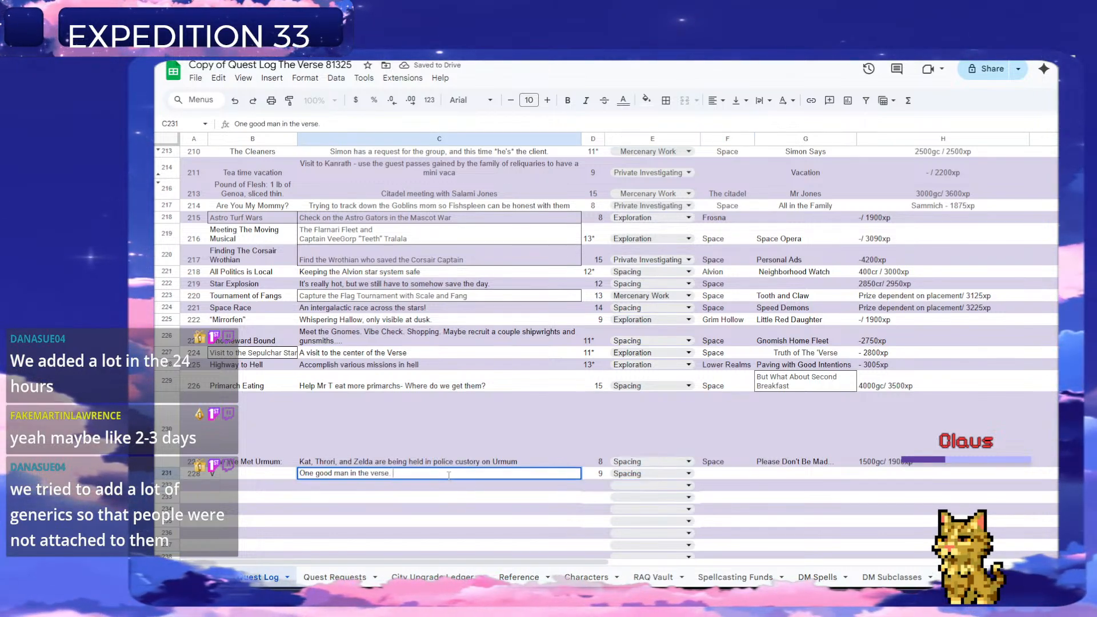
type("Rumor has it o")
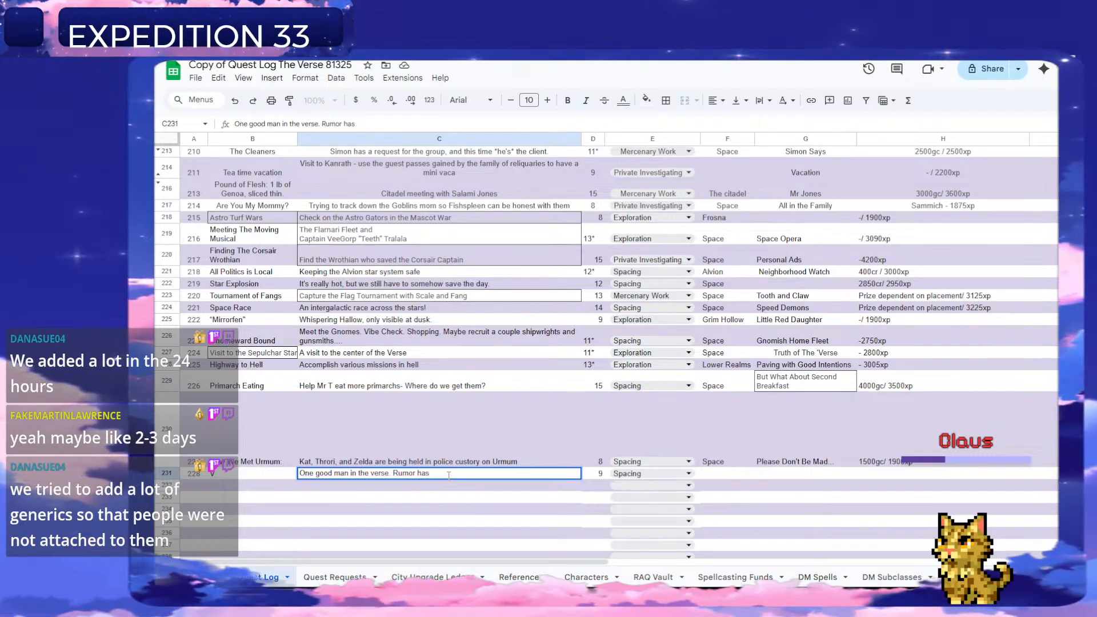
key("BackSpace")
key("BackSpace")
key("BackSpace")
key("BackSpace")
key("BackSpace")
key("BackSpace")
key("BackSpace")
key("BackSpace")
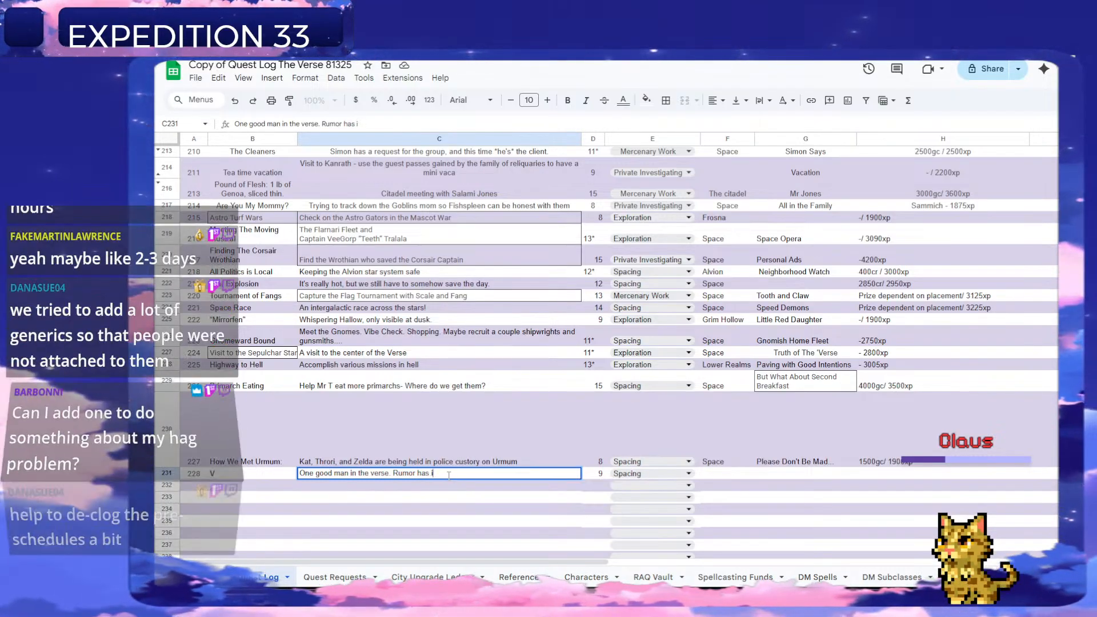
type("tells of a")
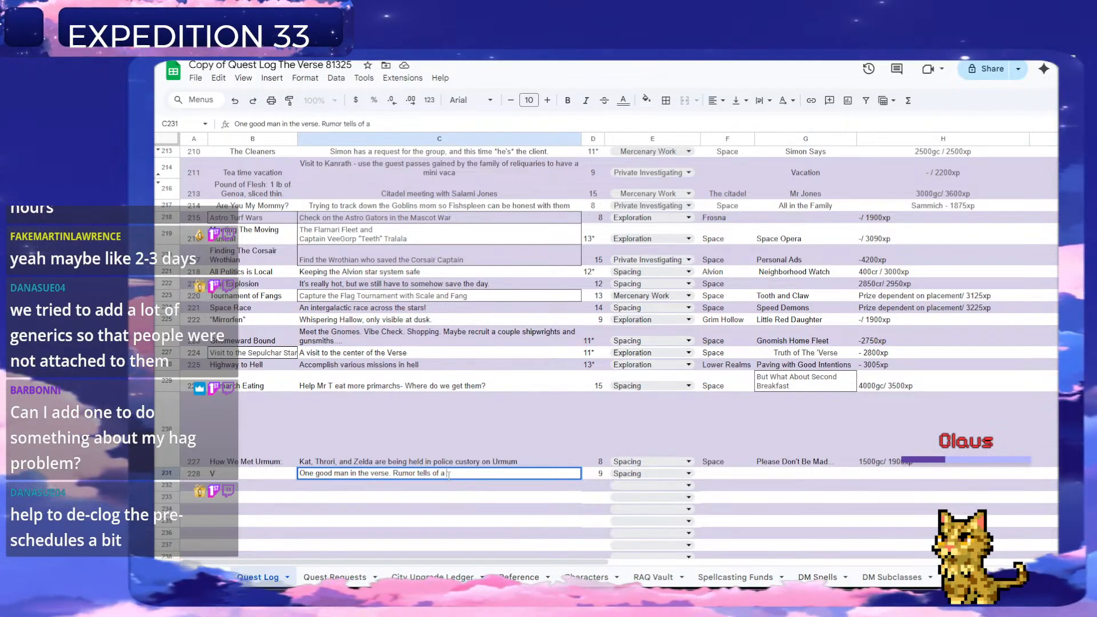
type(" mysterious wanderer.")
key("Return")
Enter "Space" as the location of quest 228 in F231.
key("Right")
key("Up")
key("Up")
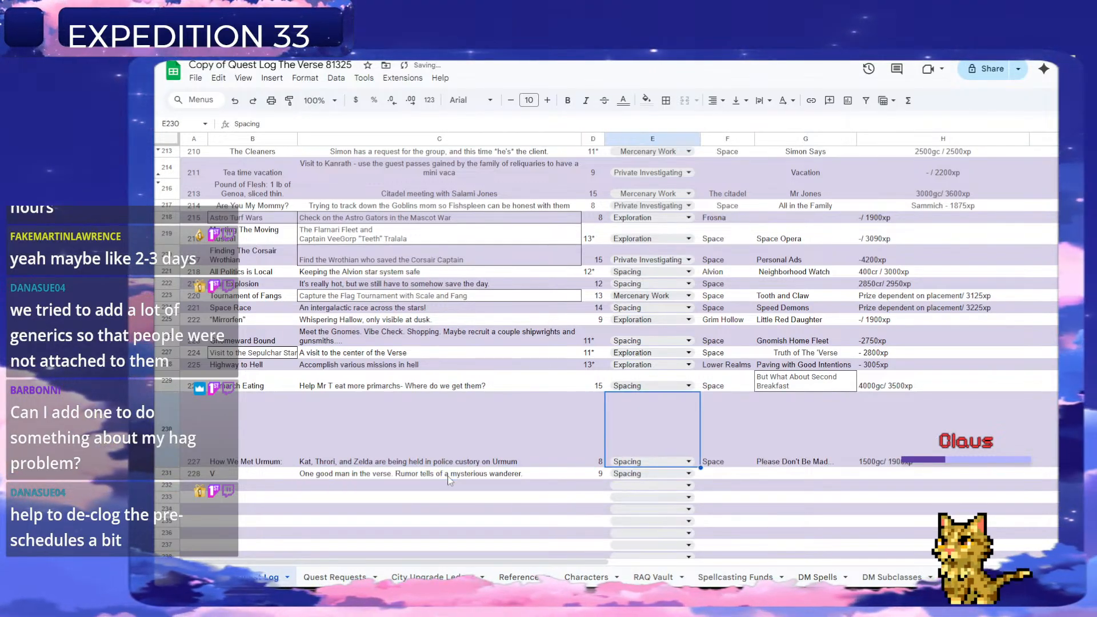
key("Right")
key("Right")
key("Down")
type("S")
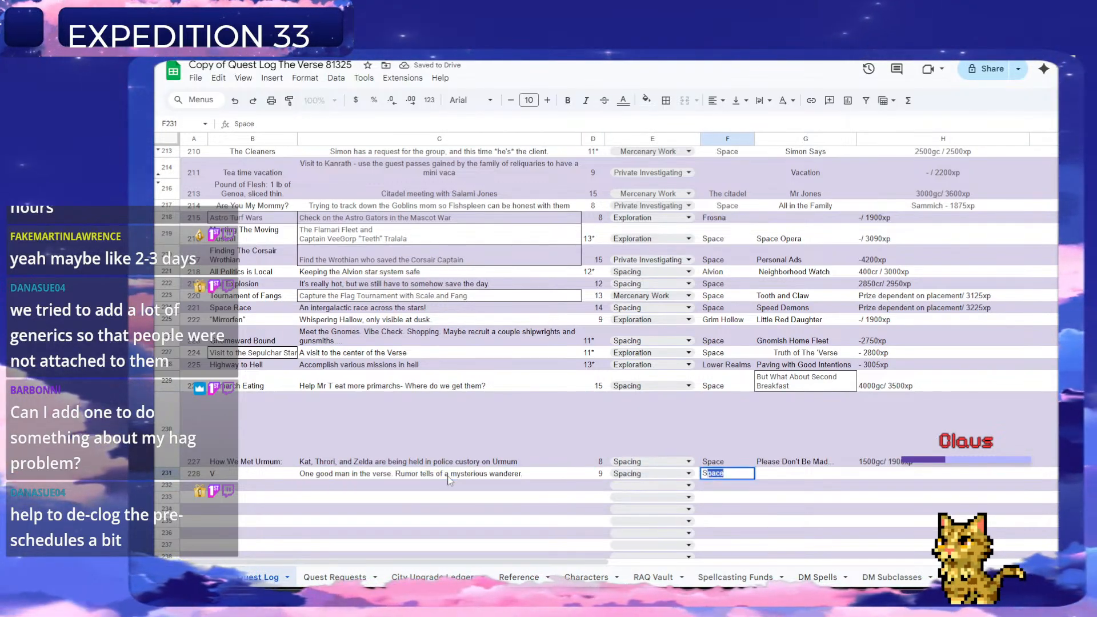
type("p")
key("Return")
Check the request's Marksplanation note in the Quest Requests sheet and enter "Zoro" as quest 228's questline in G231.
key("Up")
key("Right")
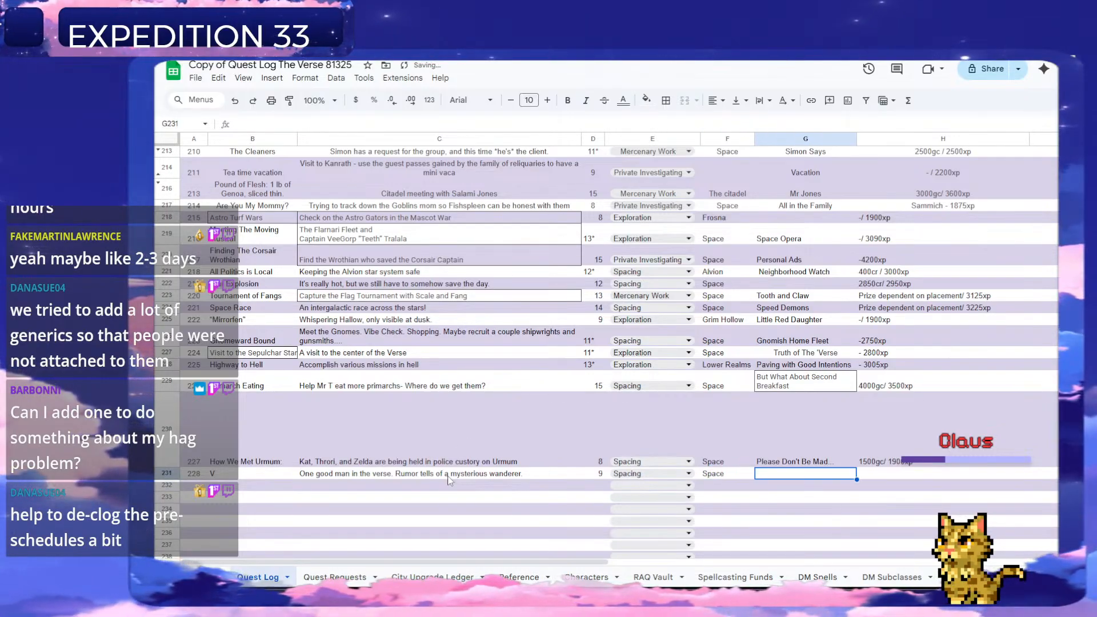
left_click(352, 575)
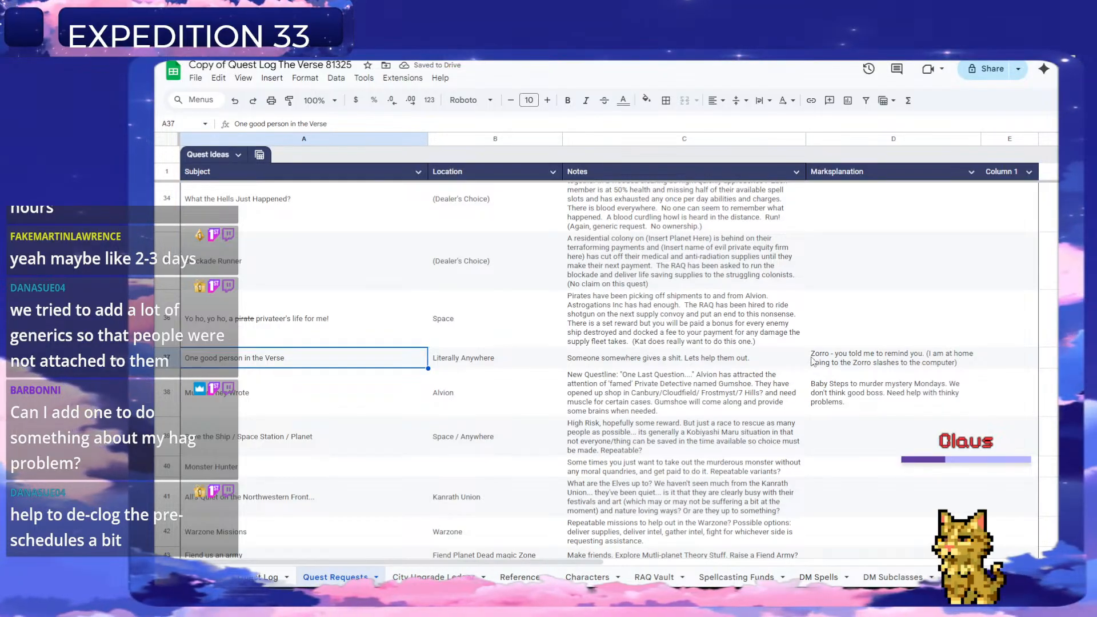
key("ctrl+shift+Page_Up")
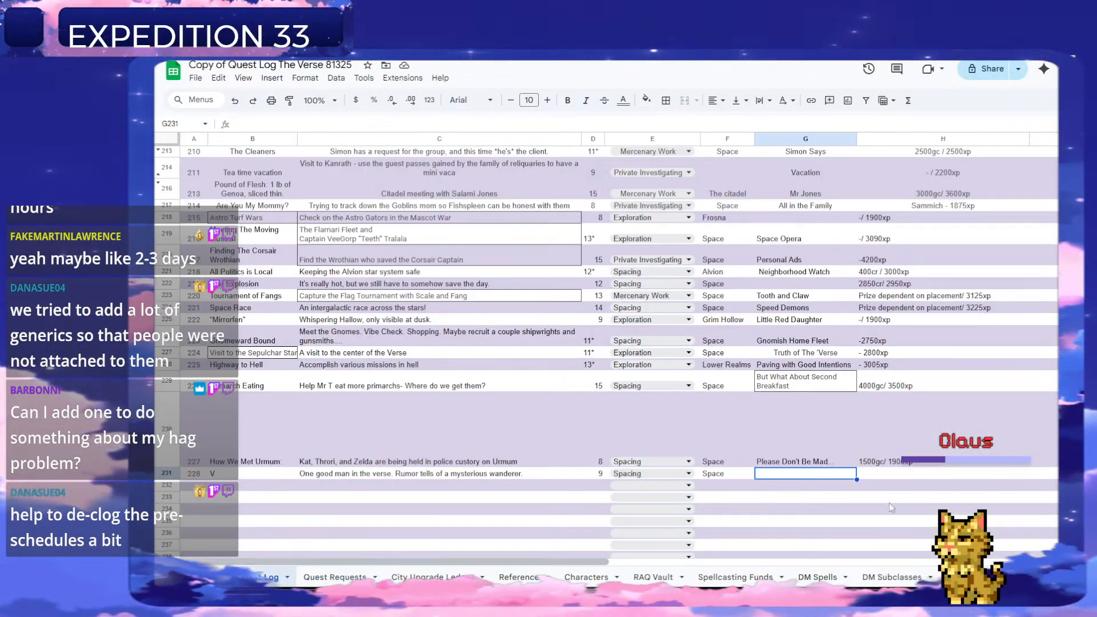
double_click(792, 472)
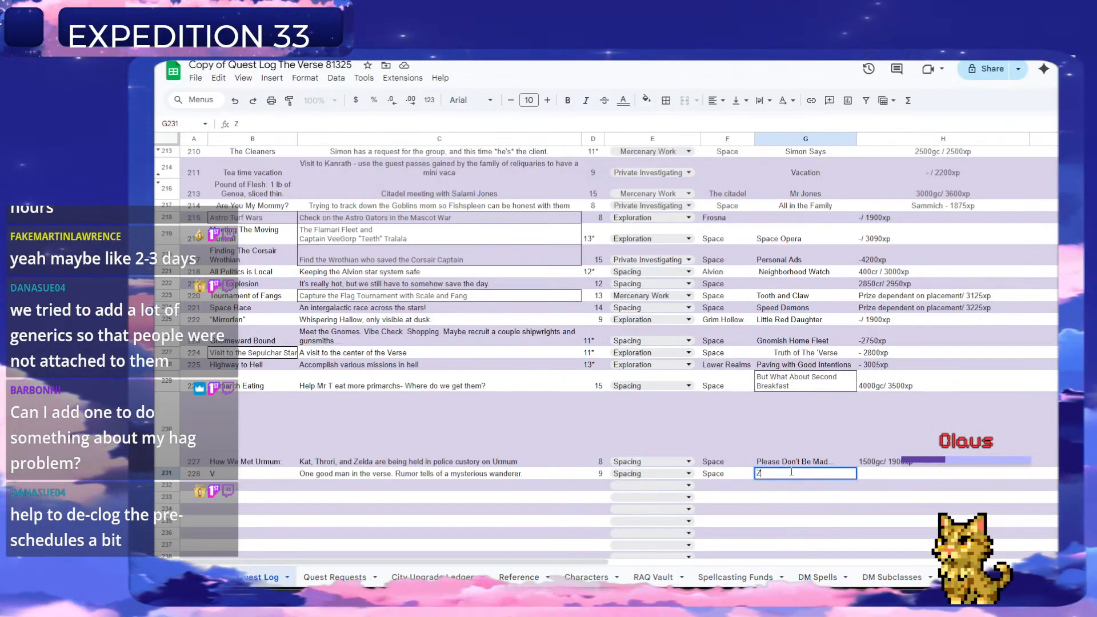
key("Return")
double_click(791, 473)
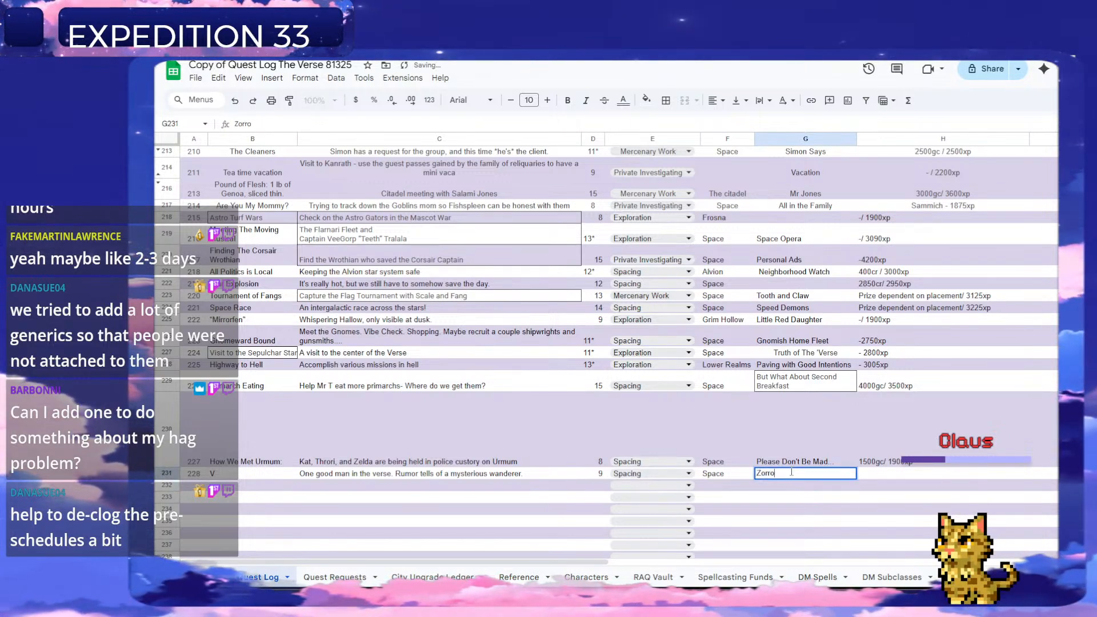
key("BackSpace")
key("BackSpace")
type("o")
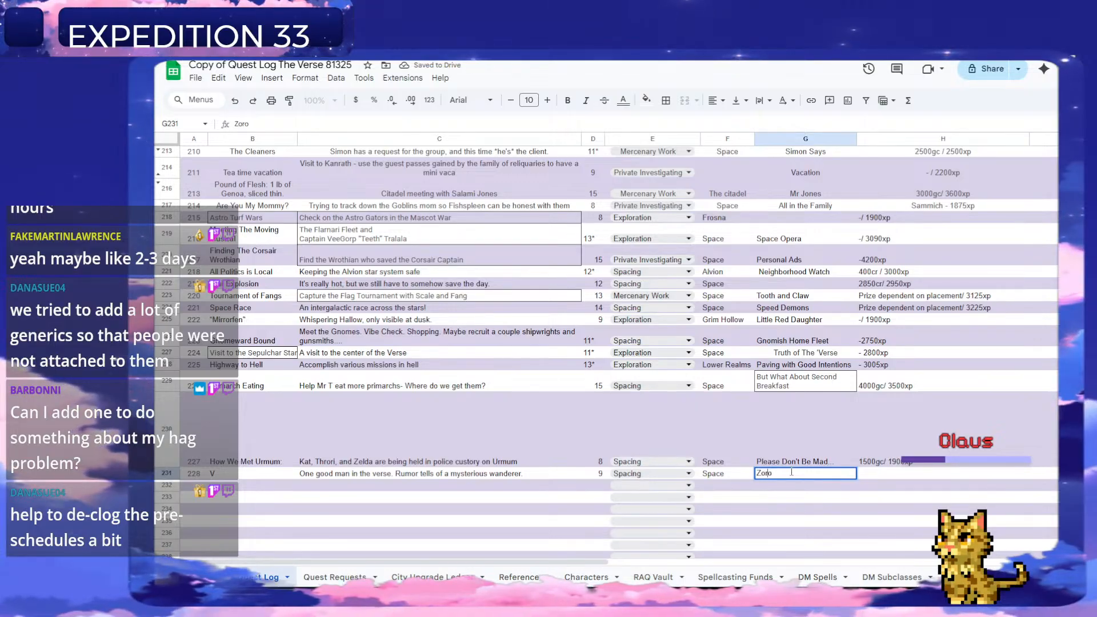
Enter "-/1975xp" as the reward of quest 228 in H231.
key("Tab")
type("-/")
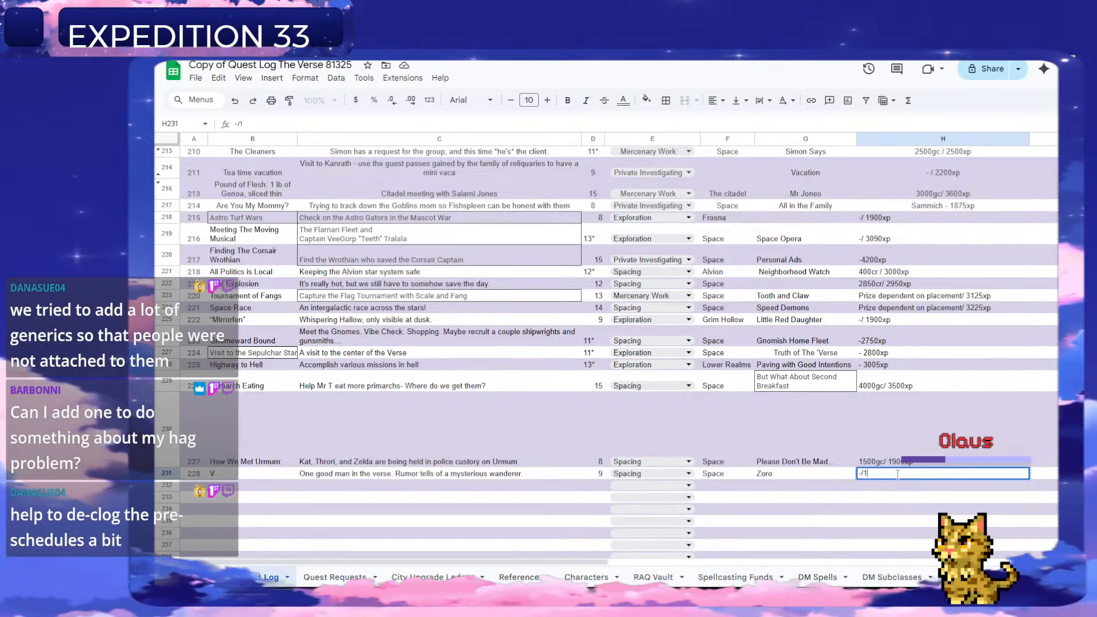
type("975xp")
key("Return")
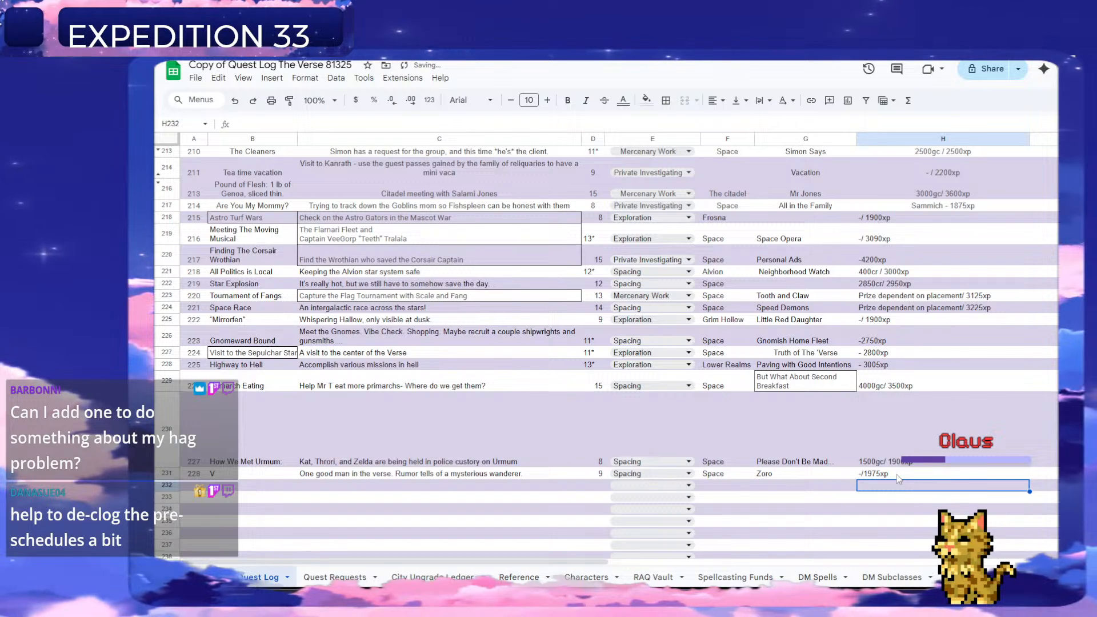
Delete the handled "One good person in the Verse" request row from the Quest Requests sheet.
left_click(366, 580)
scroll(335, 432, "down", 5)
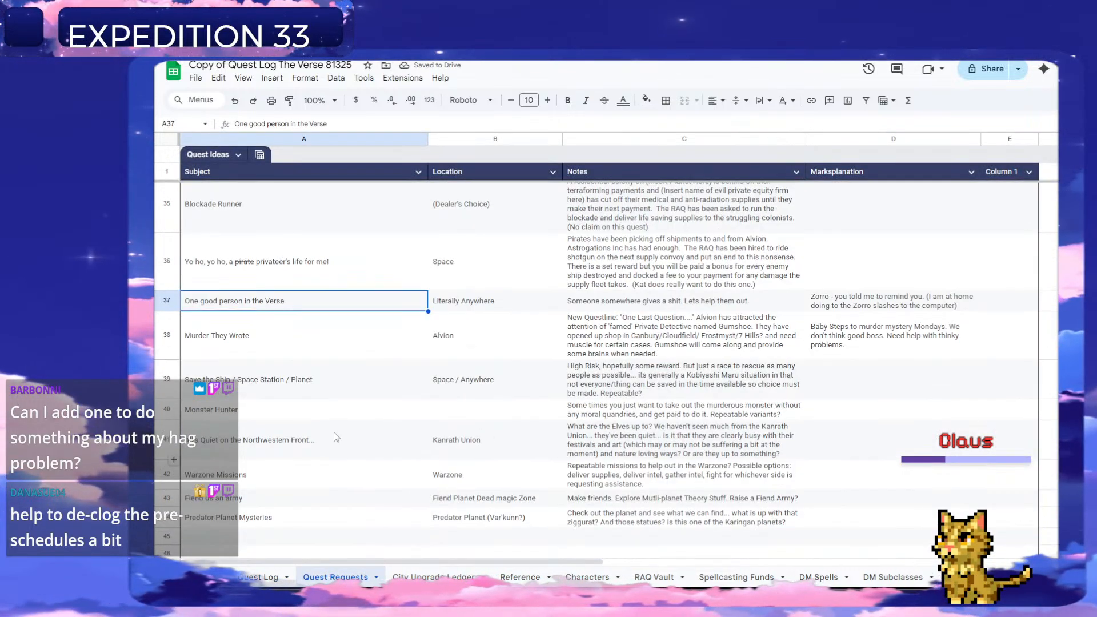
scroll(348, 438, "up", 5)
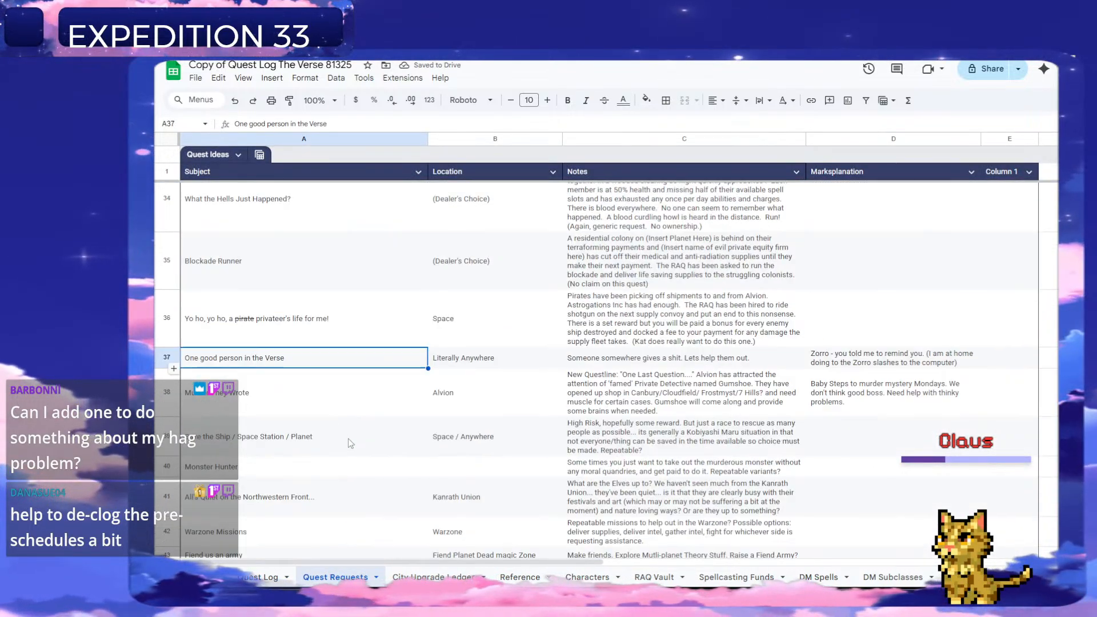
right_click(169, 359)
left_click(218, 189)
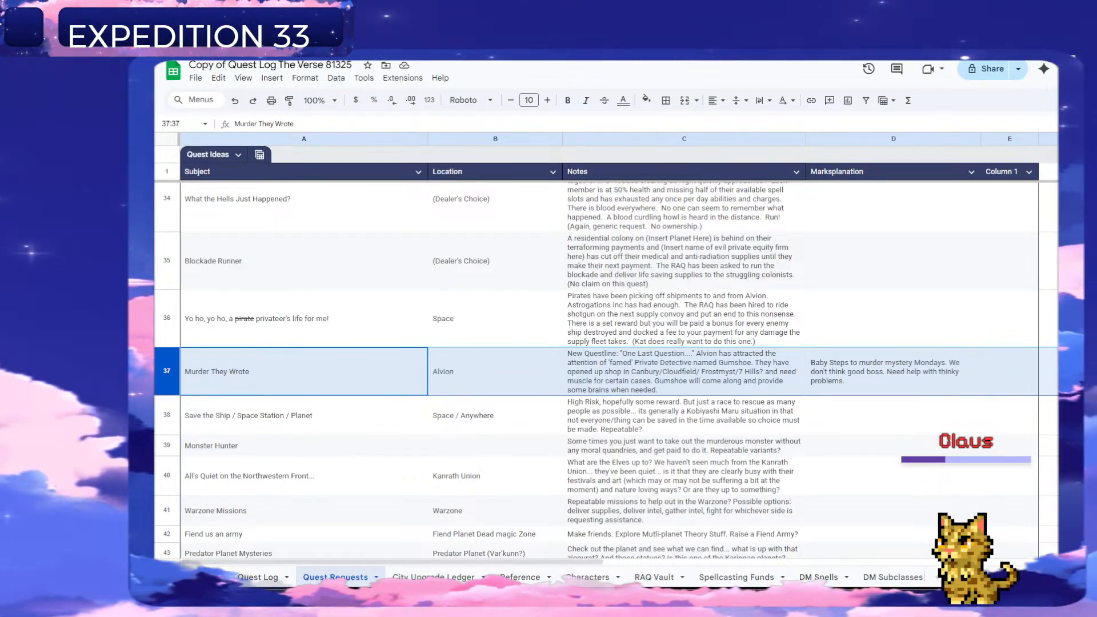
Copy the "Murder They Wrote" subject from Quest Requests and paste it as the questline in G232 of the Quest Log.
left_click(313, 451)
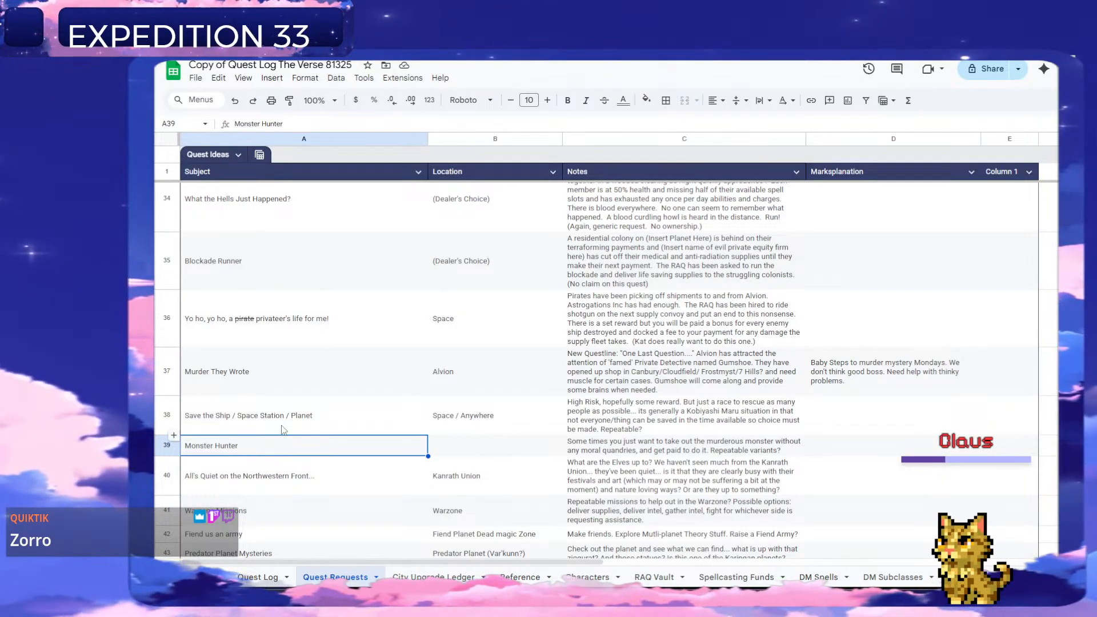
left_click(290, 367)
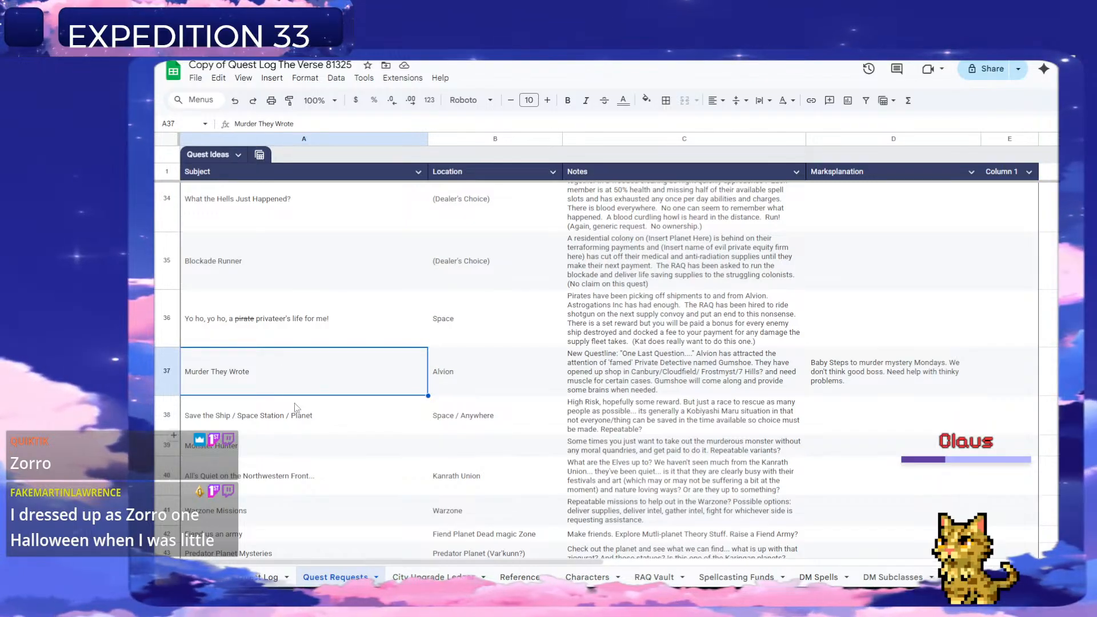
left_click(269, 578)
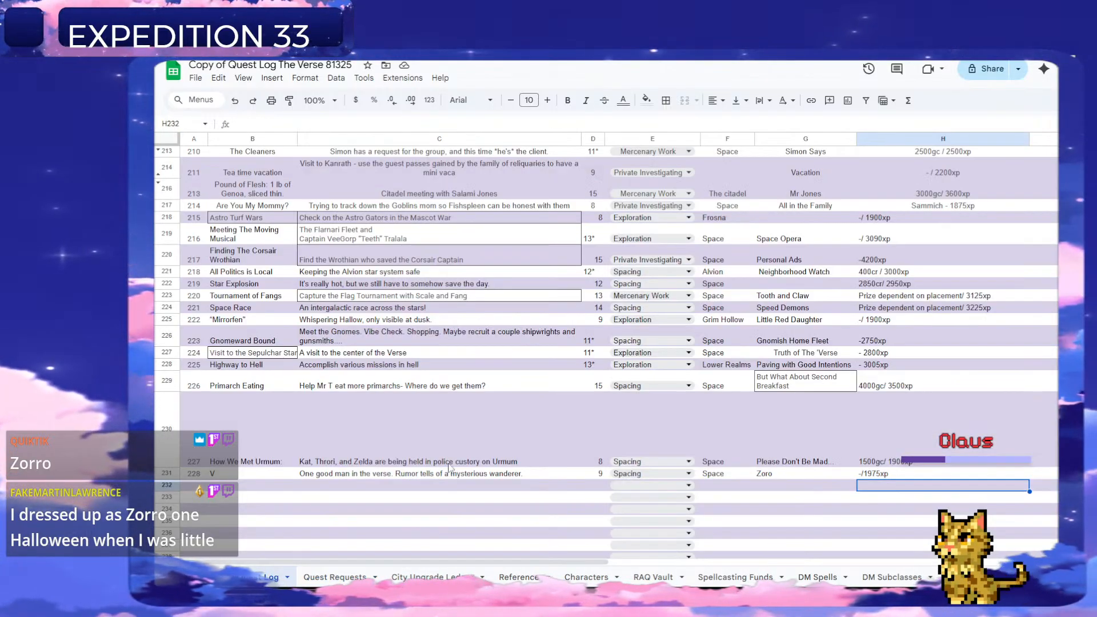
left_click(775, 484)
type("Murder They Wrote")
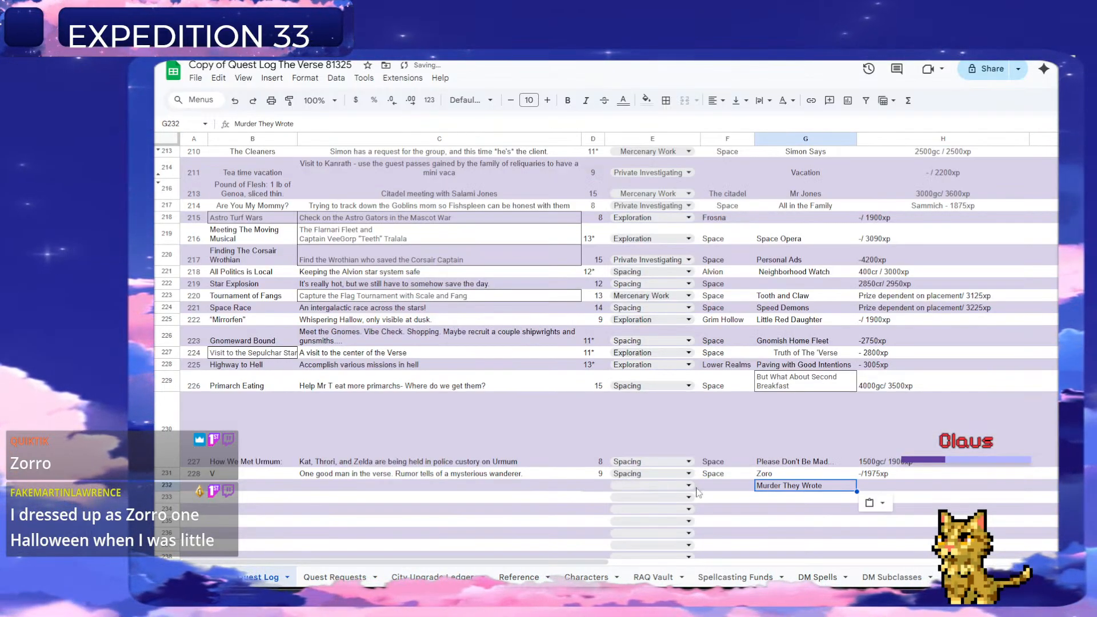
Number the new quest 229 in A232 and title it "Murder on the Highland Express" in B232.
left_click(194, 486)
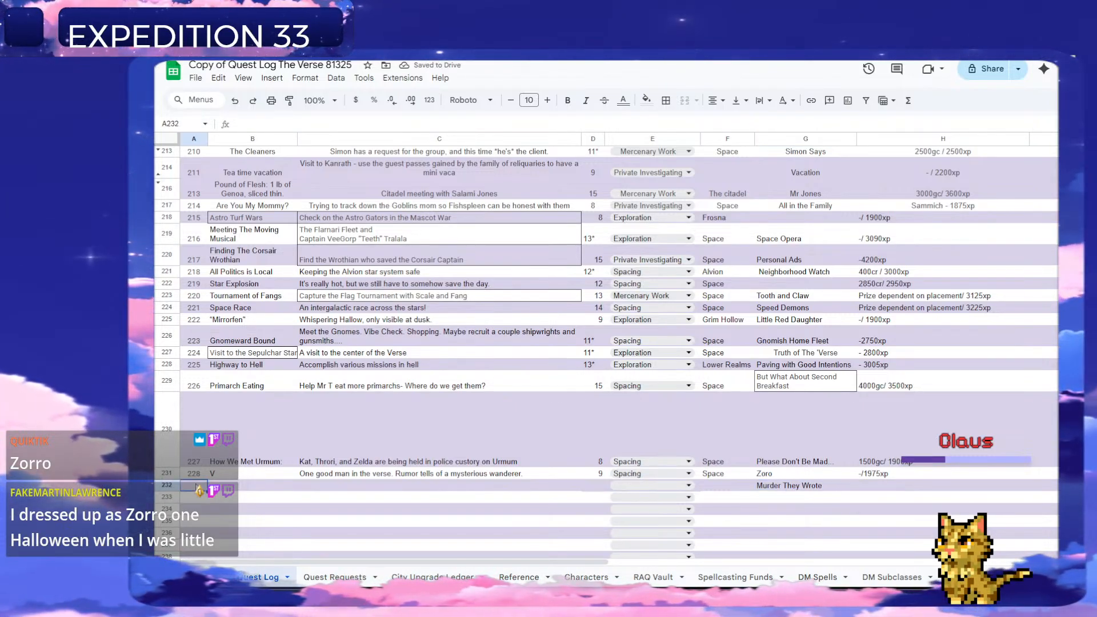
type("229")
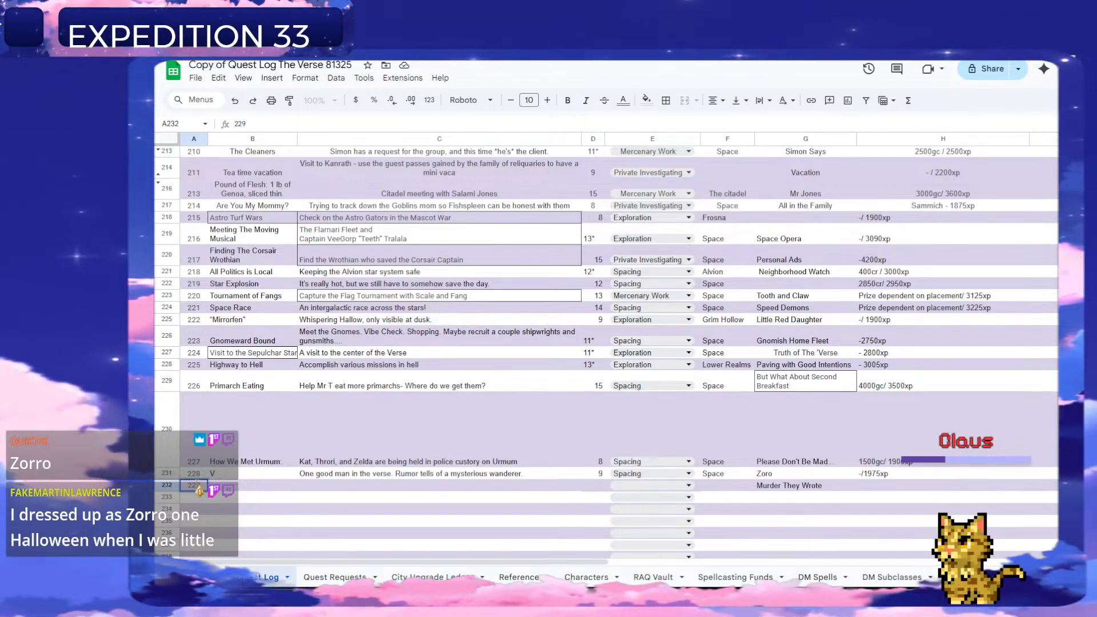
key("Tab")
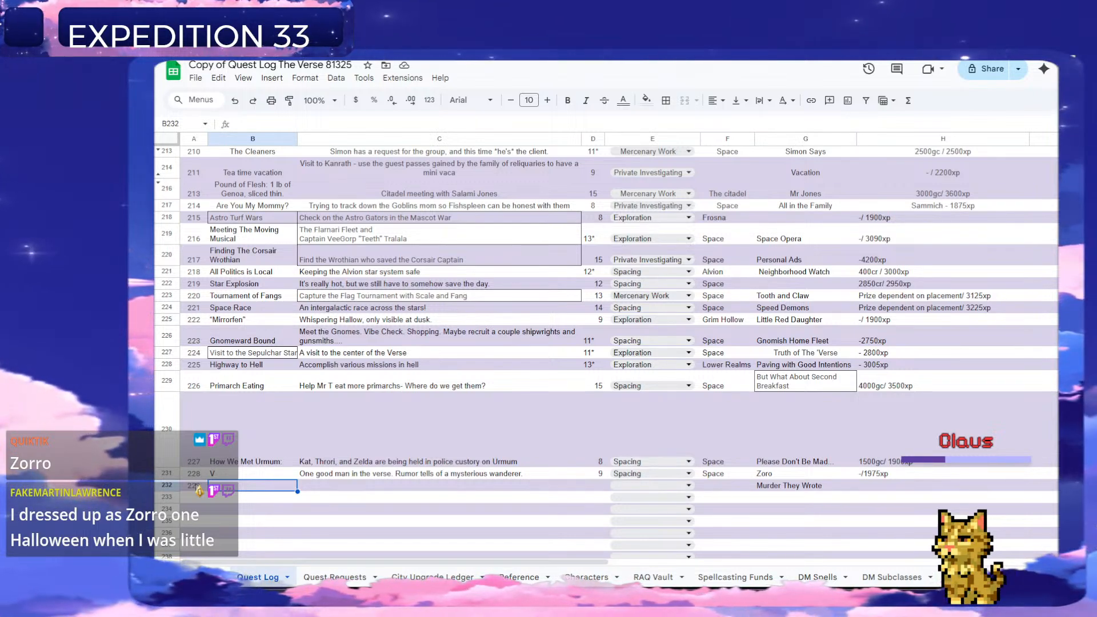
type("Murder on the ")
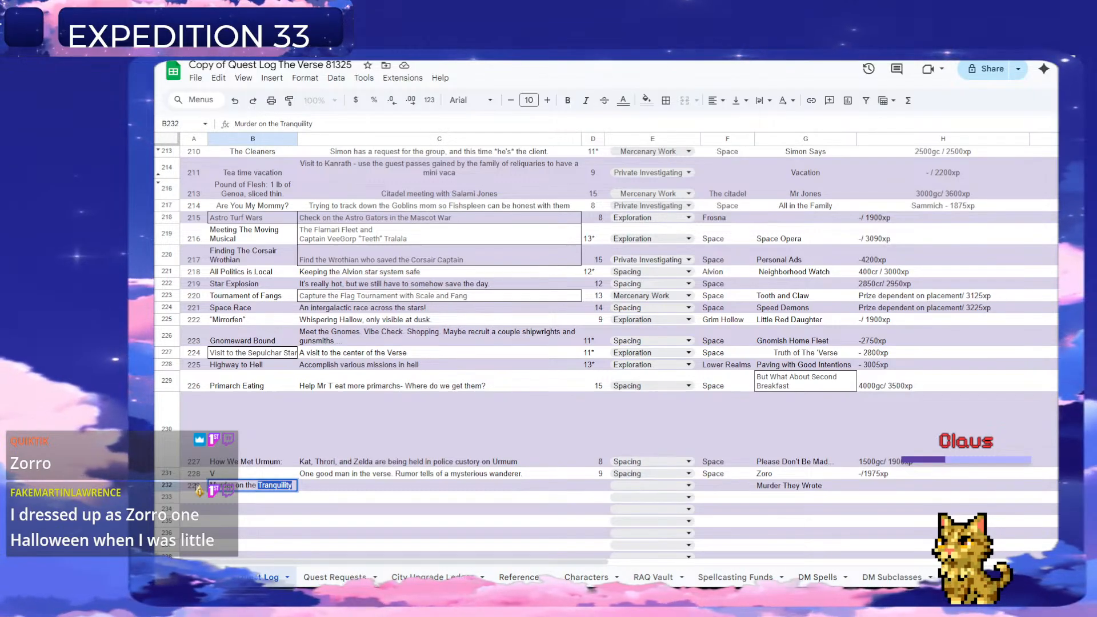
type("Highland Express")
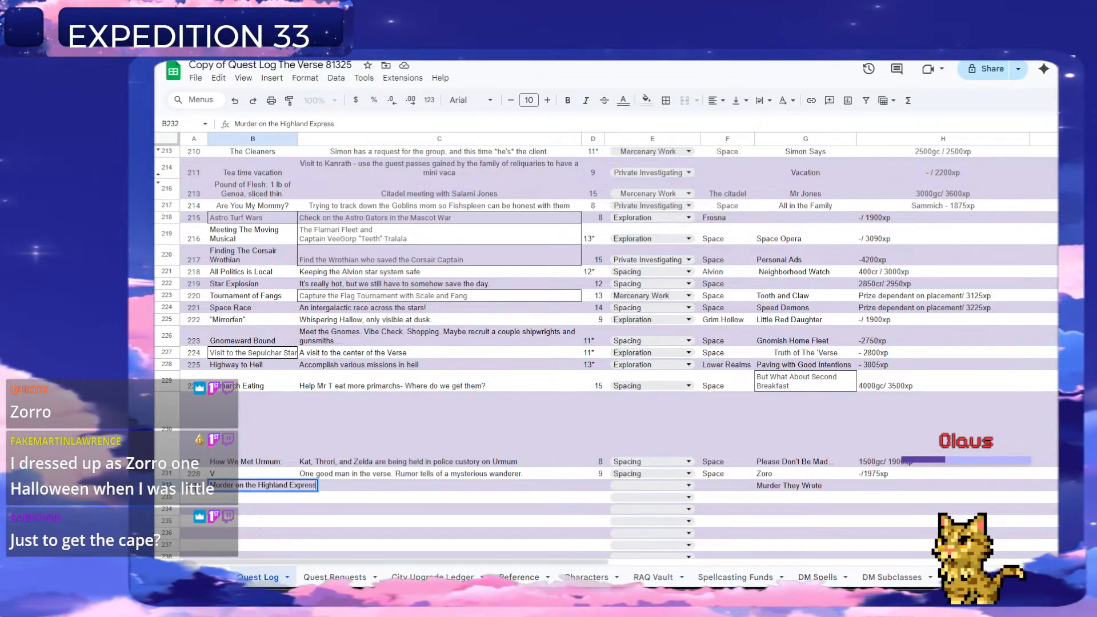
key("Tab")
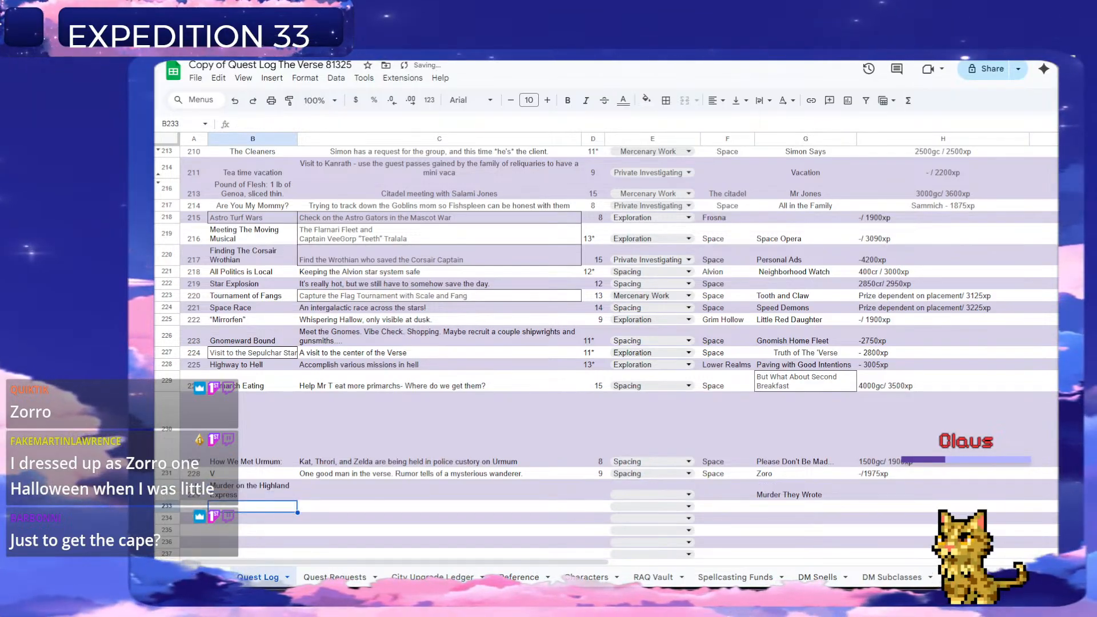
Enter "A gumshoe needs help solving a murder" as quest 229's description in C232.
type("A gumshoe ")
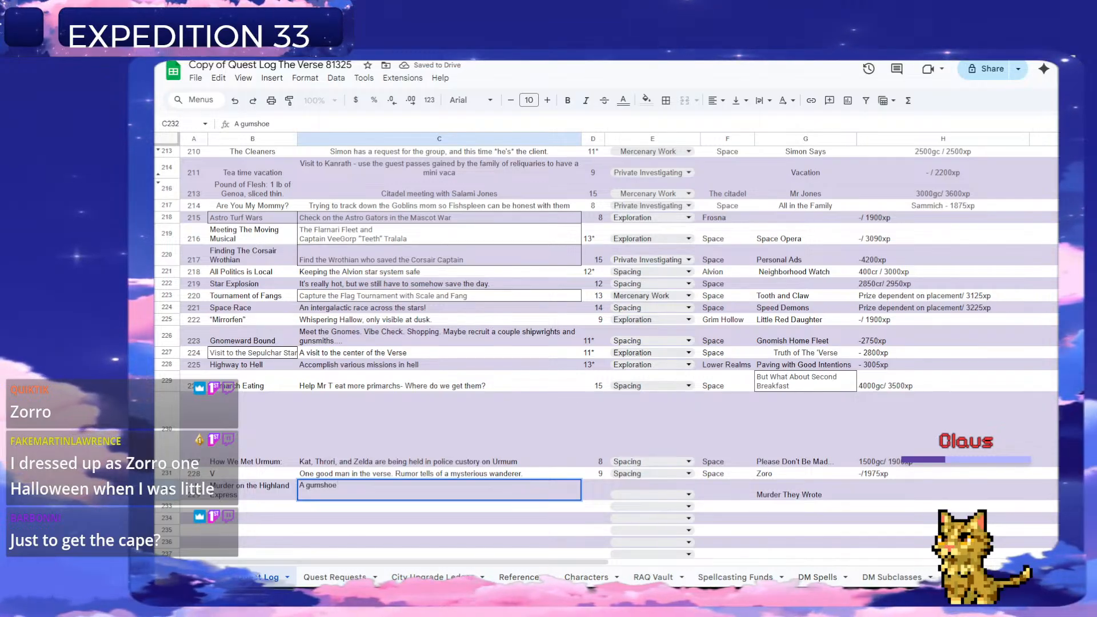
type("needs he")
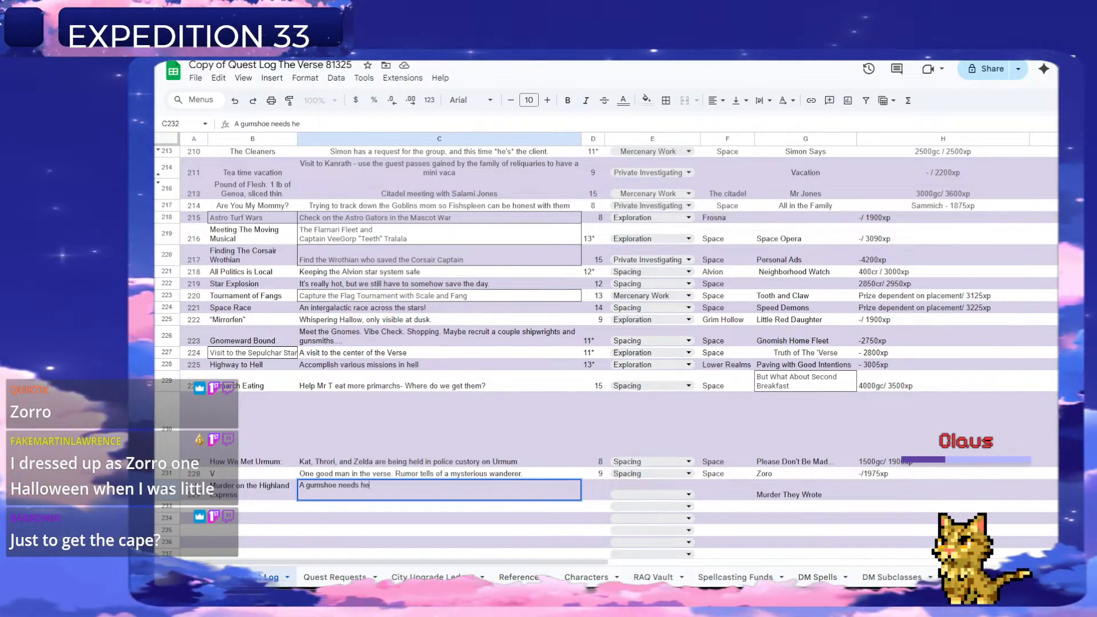
type("lp solving")
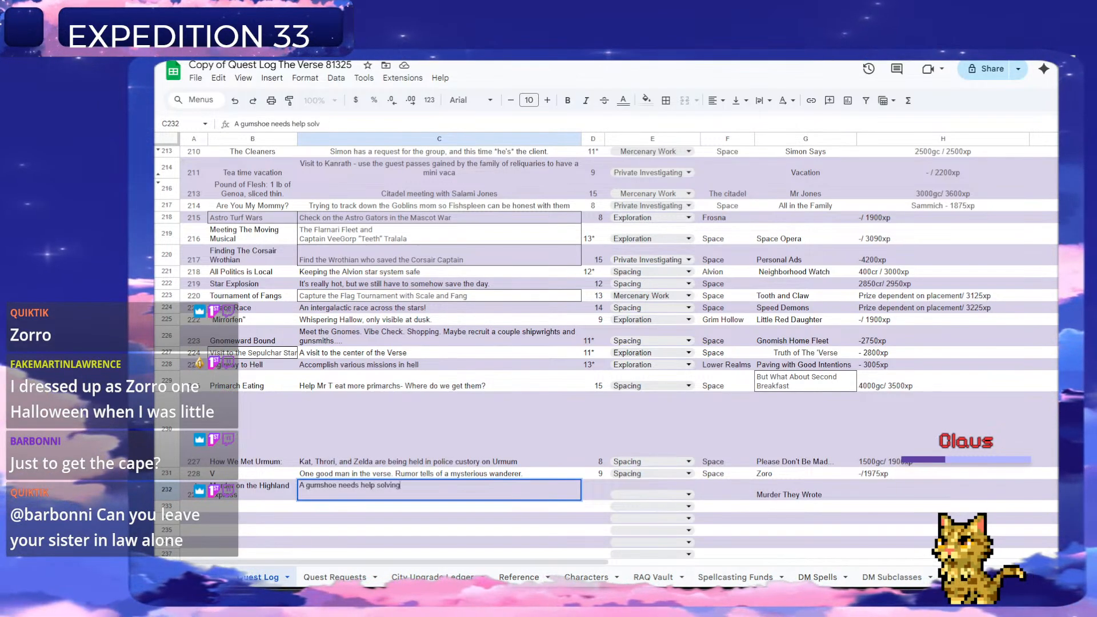
type(" a murder")
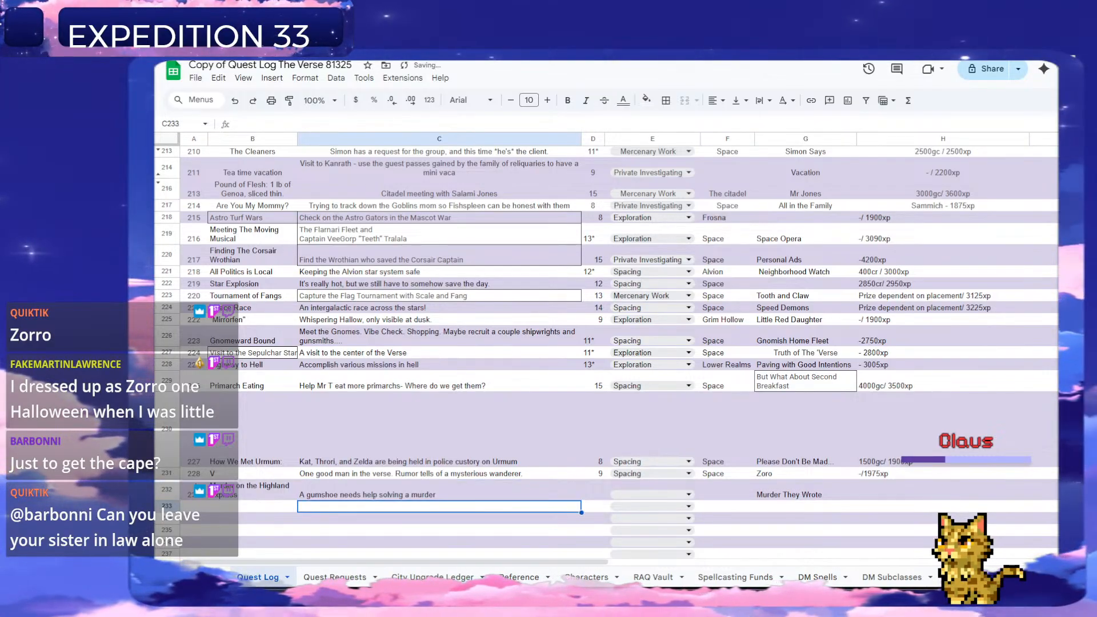
Set quest 229's level to 8 in D232 and its type to Private Investigating in E232.
key("Tab")
type("8")
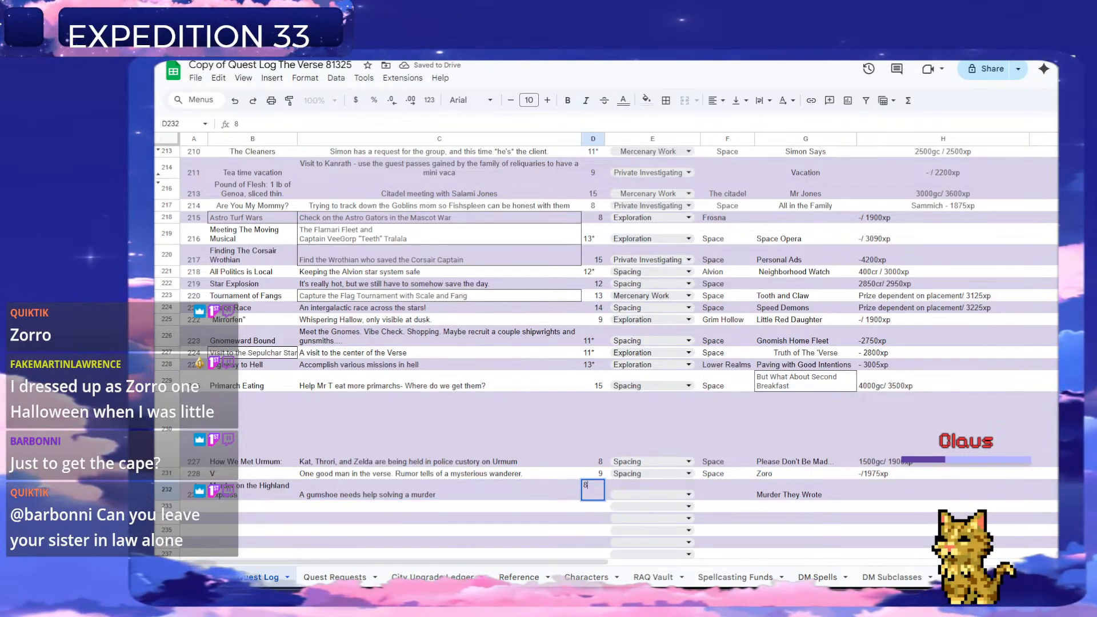
left_click(678, 499)
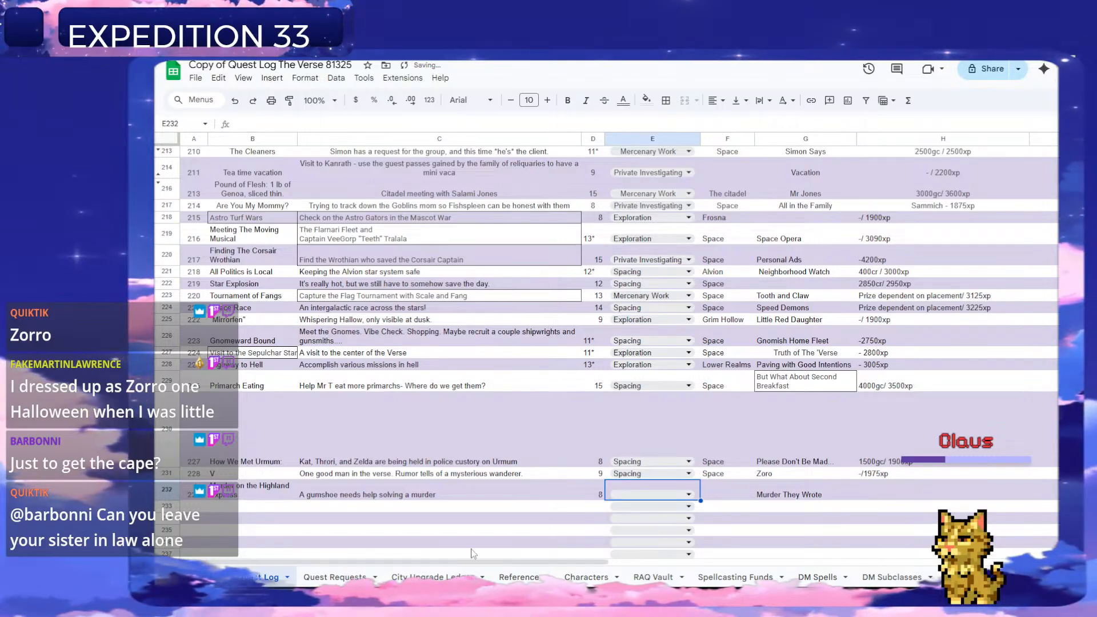
left_click(678, 499)
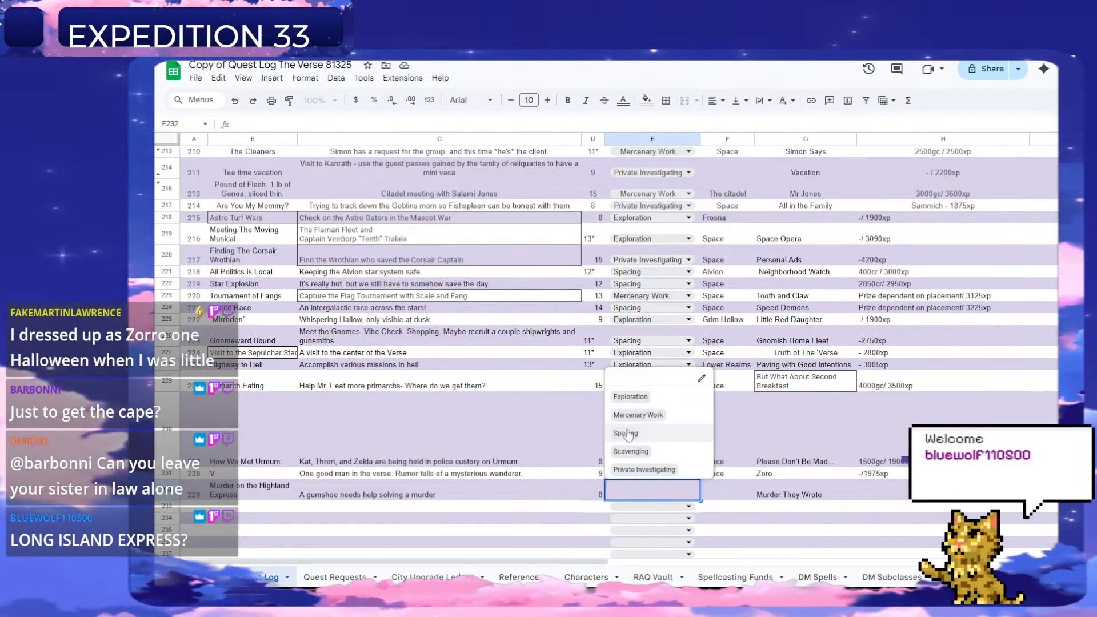
left_click(656, 471)
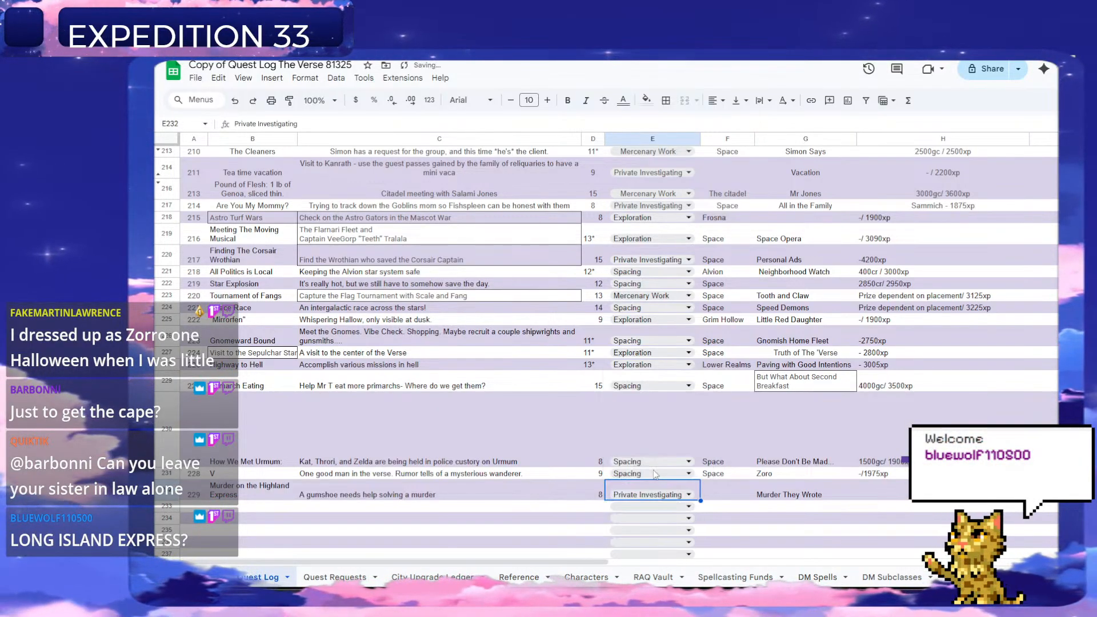
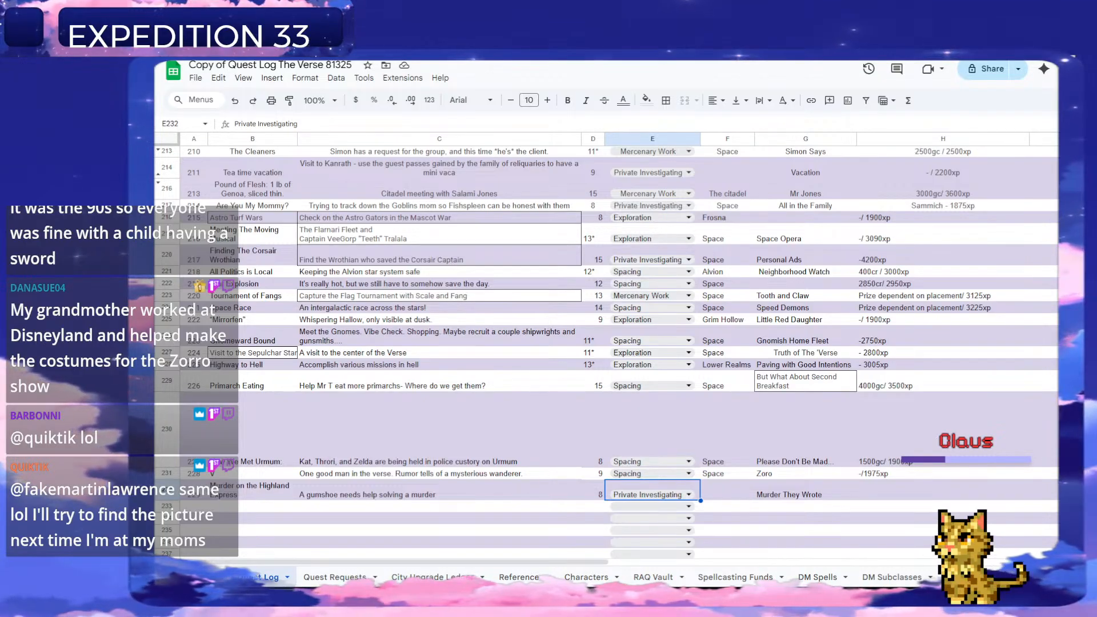
Enter "High Terra" as quest 229's location in F232.
scroll(657, 410, "down", 3)
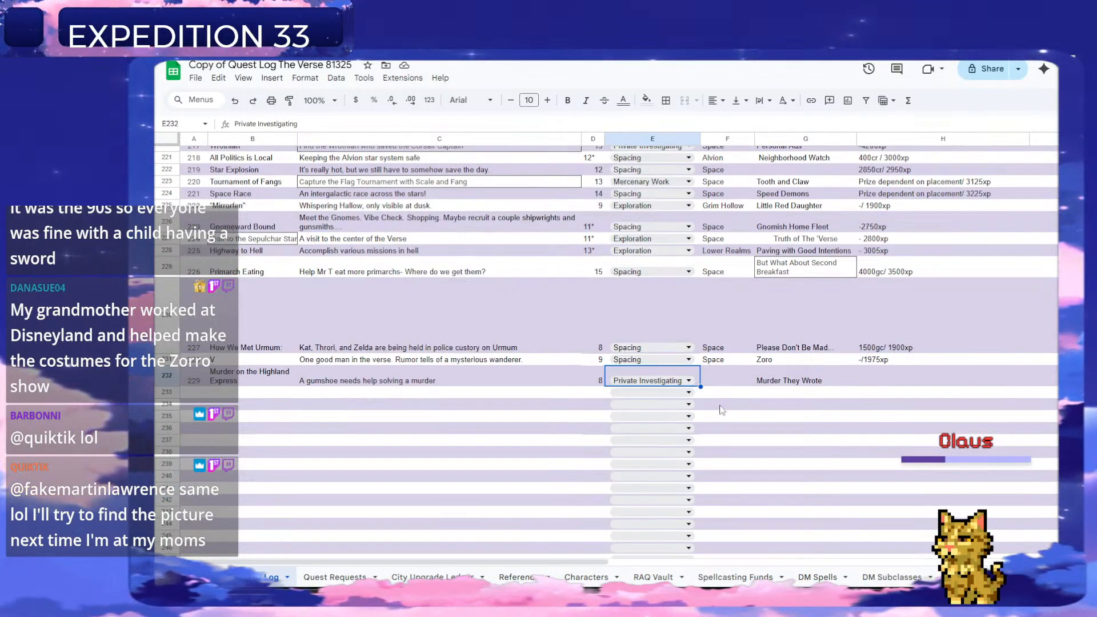
left_click(873, 375)
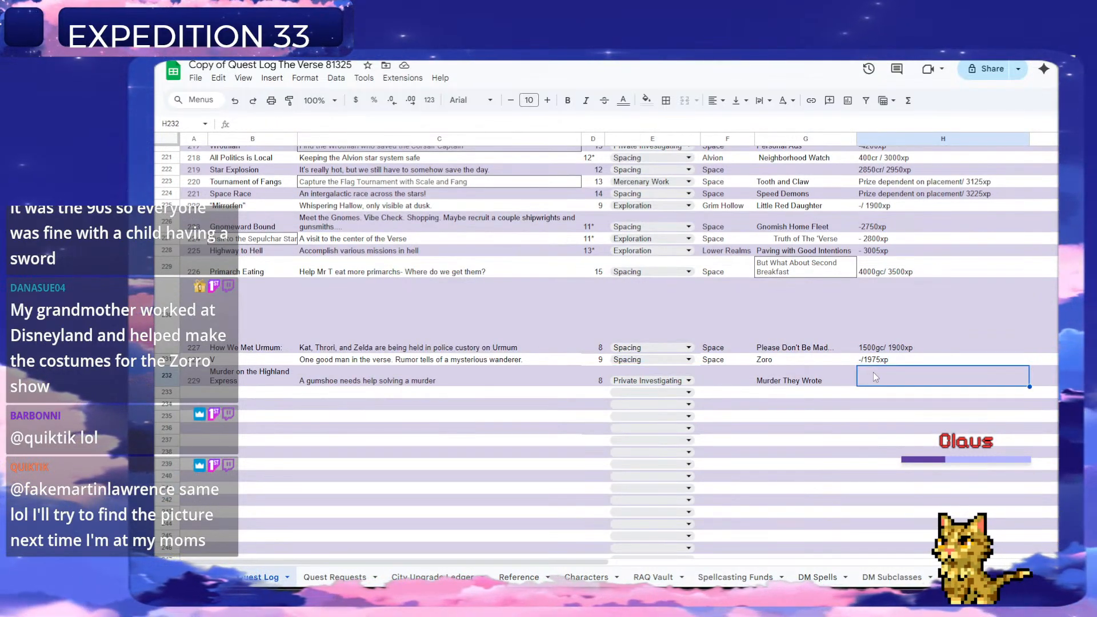
left_click(714, 381)
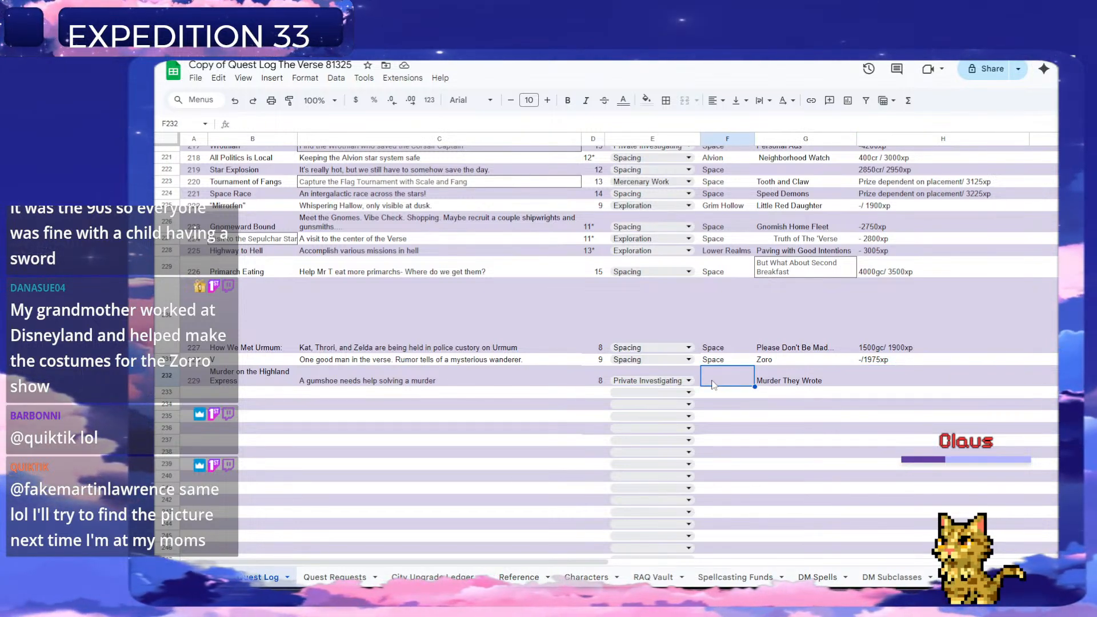
type("High Terra")
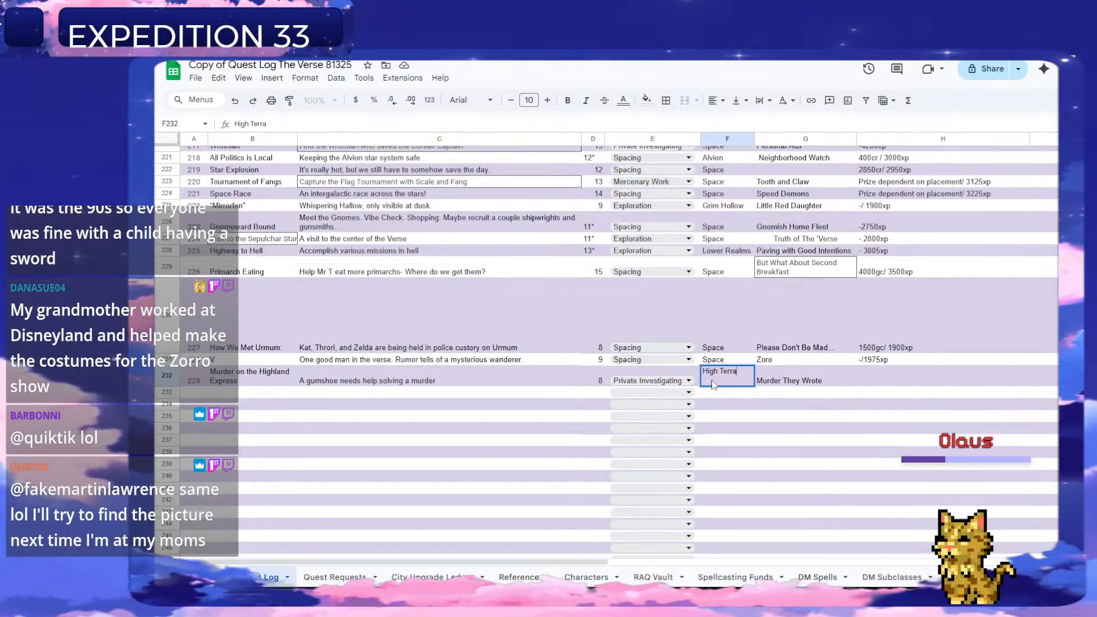
key("Tab")
key("Tab")
Enter "- / 1900xp" as quest 229's reward in H232.
type("- ")
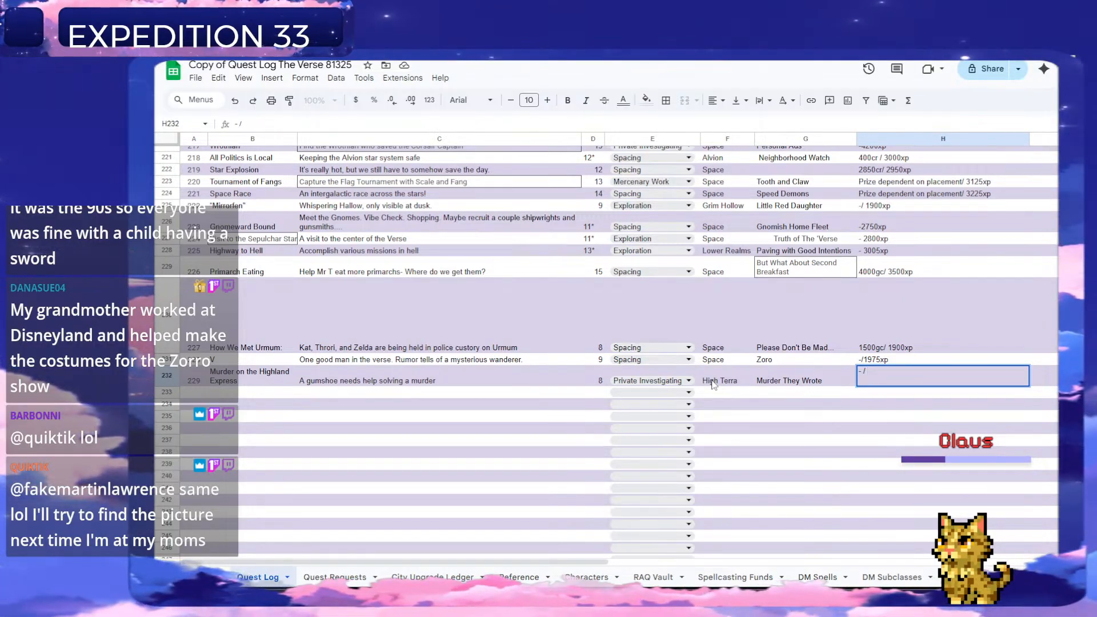
type("/ 19")
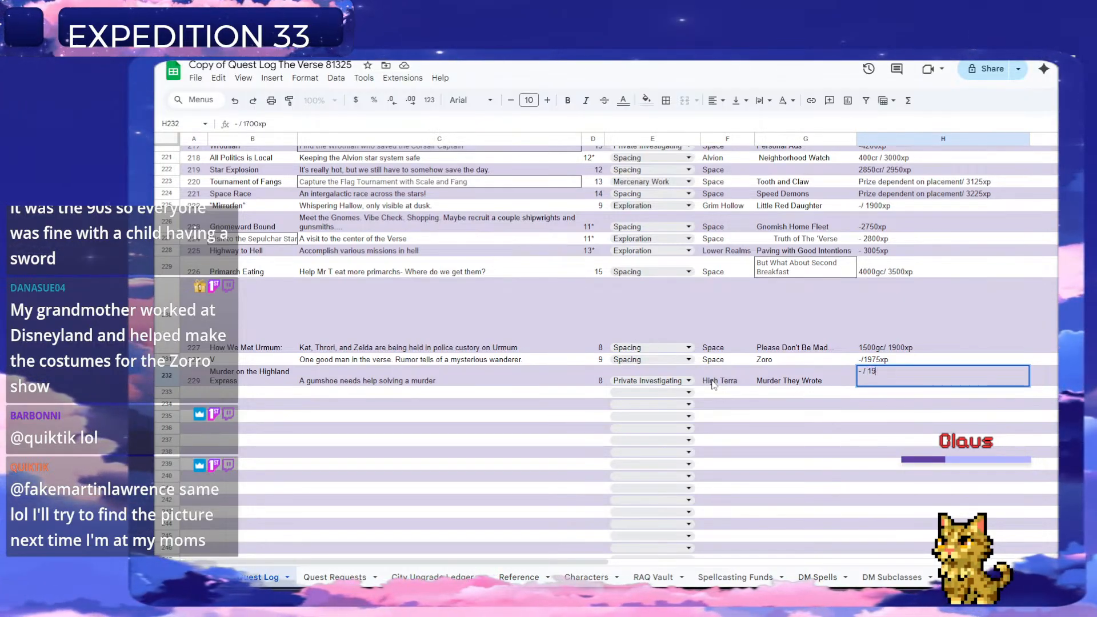
type("00xp")
key("Return")
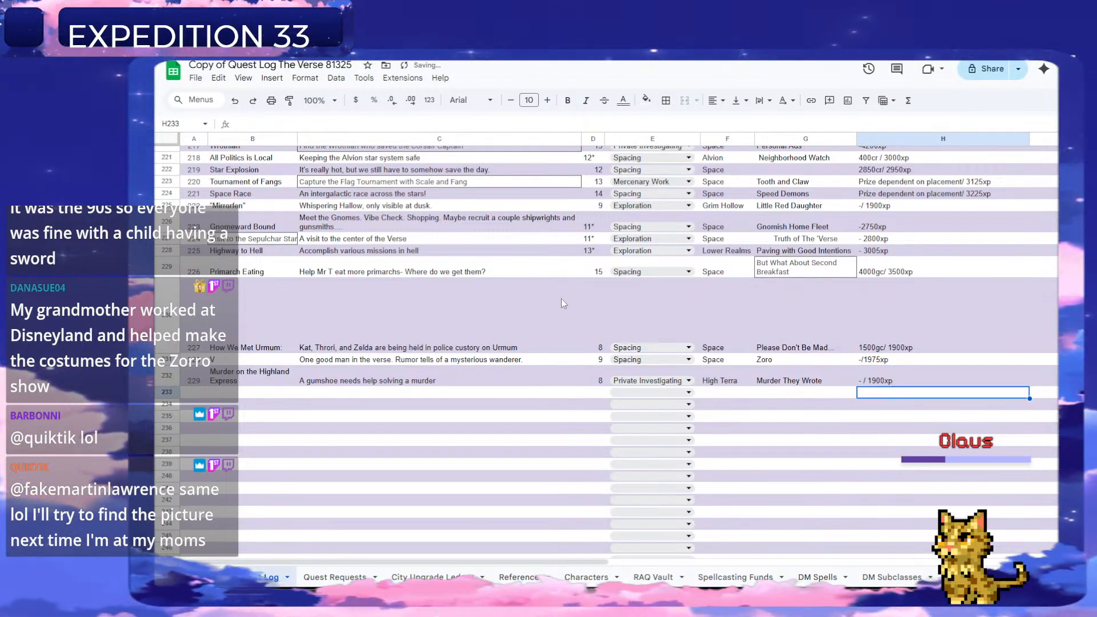
Delete the handled "Murder They Wrote" row from the Quest Requests sheet.
key("ctrl+Page_Down")
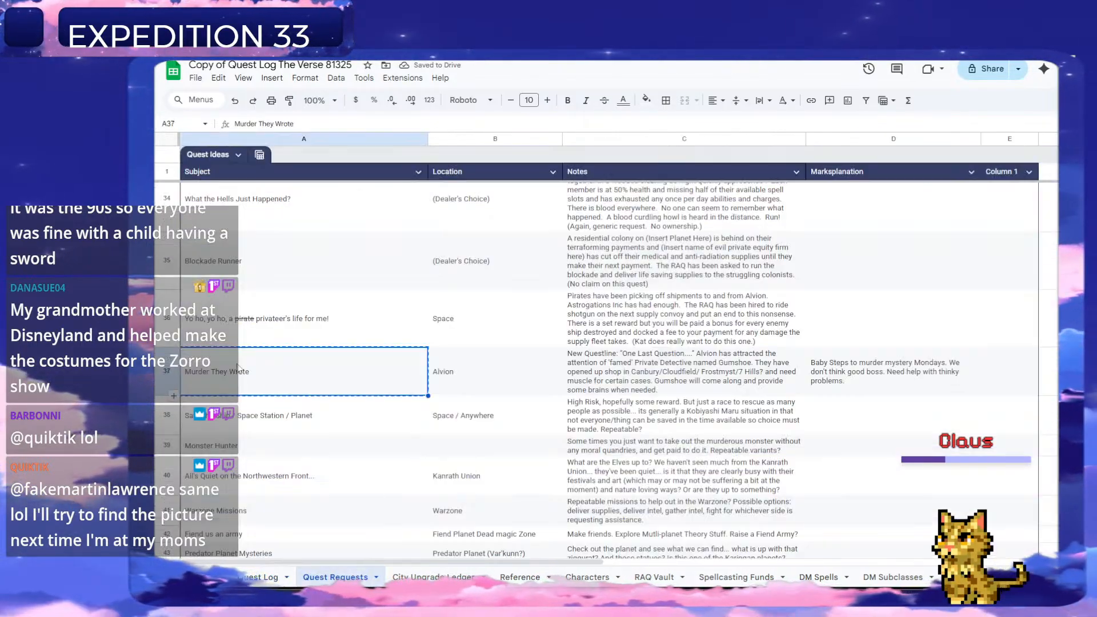
right_click(170, 377)
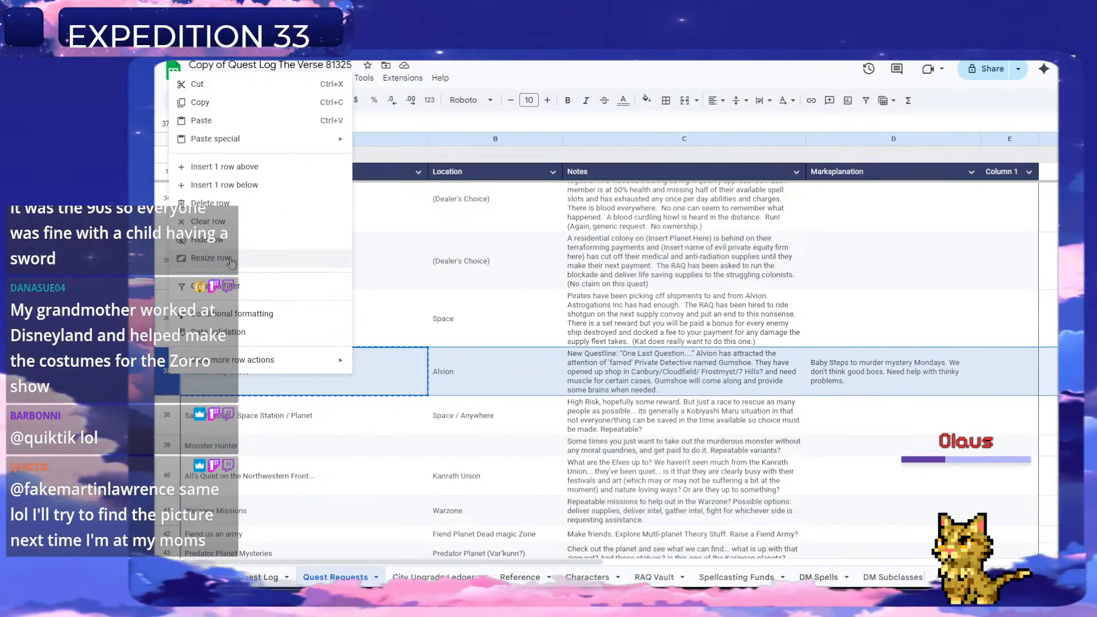
left_click(210, 203)
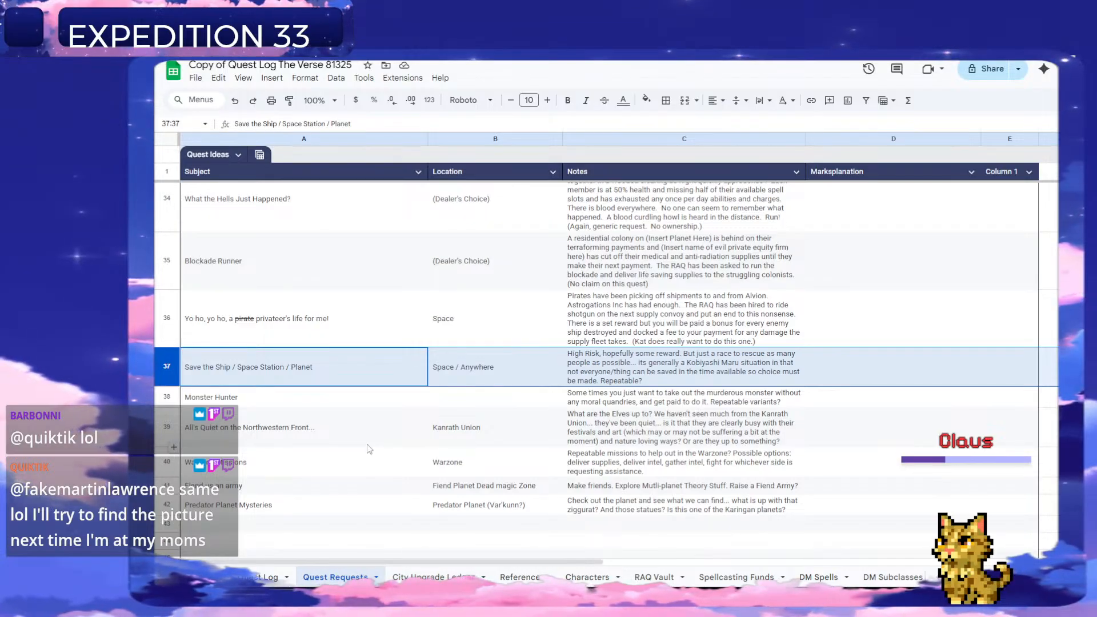
Copy the "Warzone Missions" subject in A40 of Quest Requests.
scroll(367, 444, "down", 1)
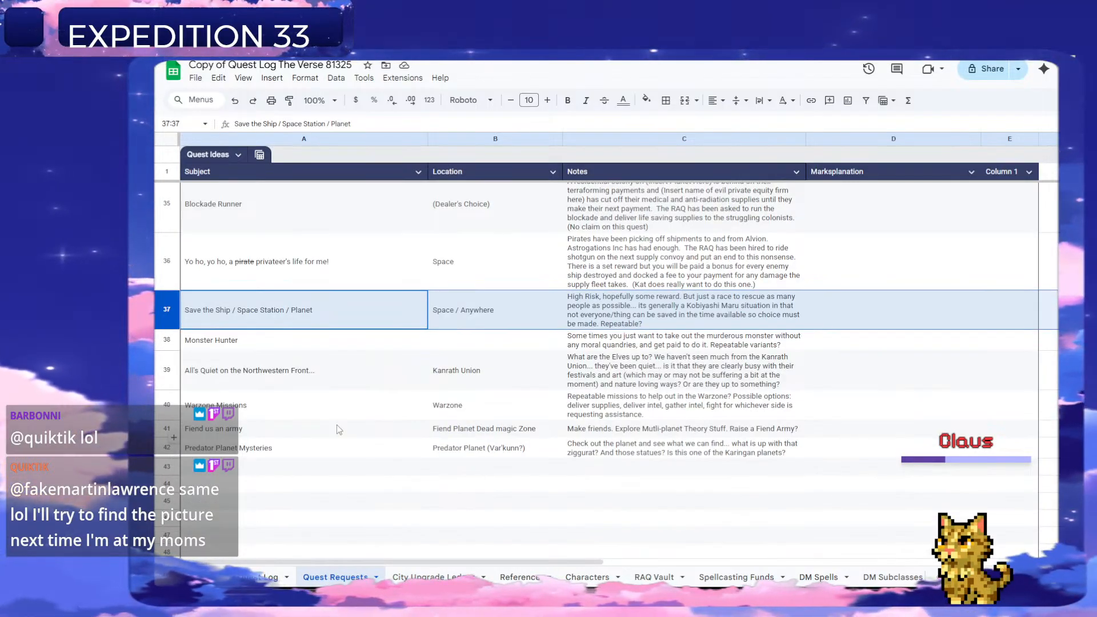
left_click(350, 411)
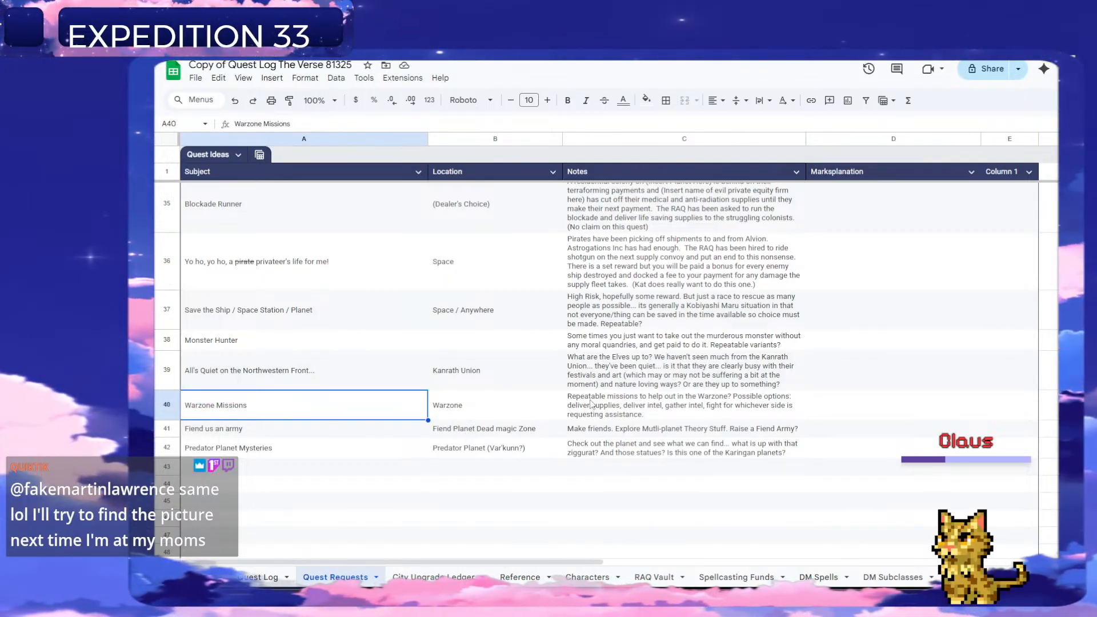
key("ctrl+c")
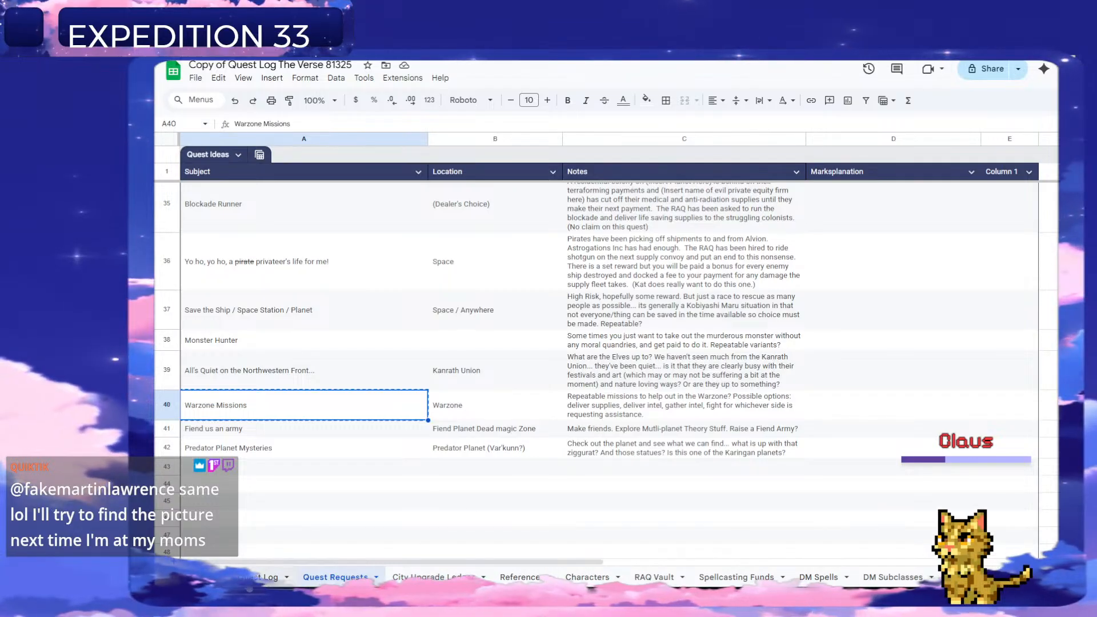
Number the new quest 330 in A233 of the Quest Log.
left_click(246, 579)
left_click(193, 395)
type("23")
key("Return")
type("0")
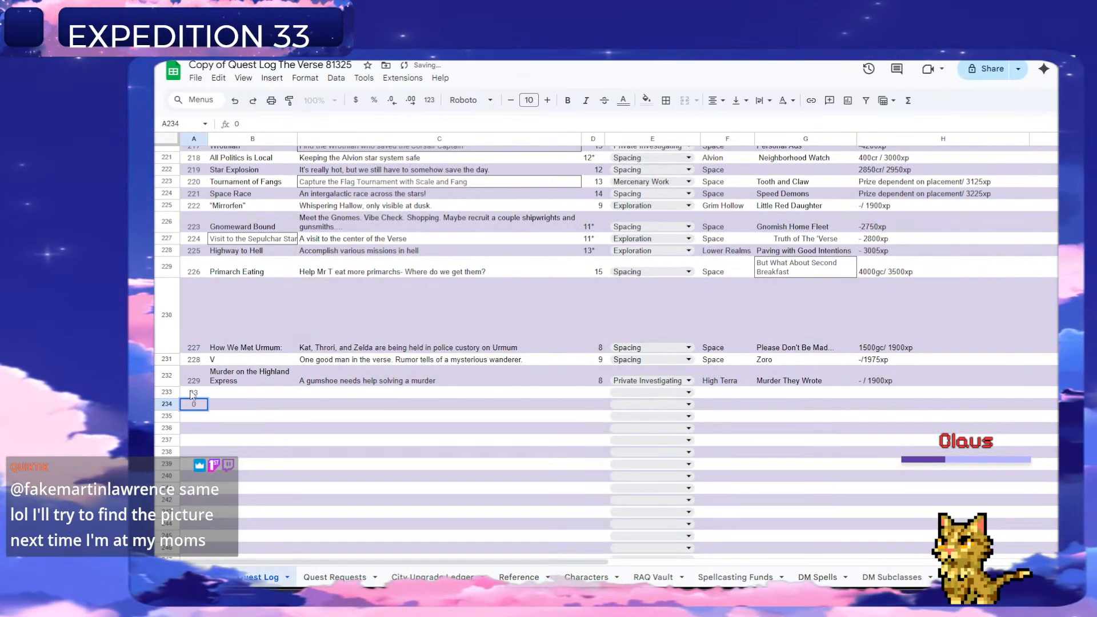
key("Tab")
key("Left")
key("Delete")
key("Right")
type("0")
Paste "Warzone Missions" as the new quest's questline in G233.
key("Up")
key("Right")
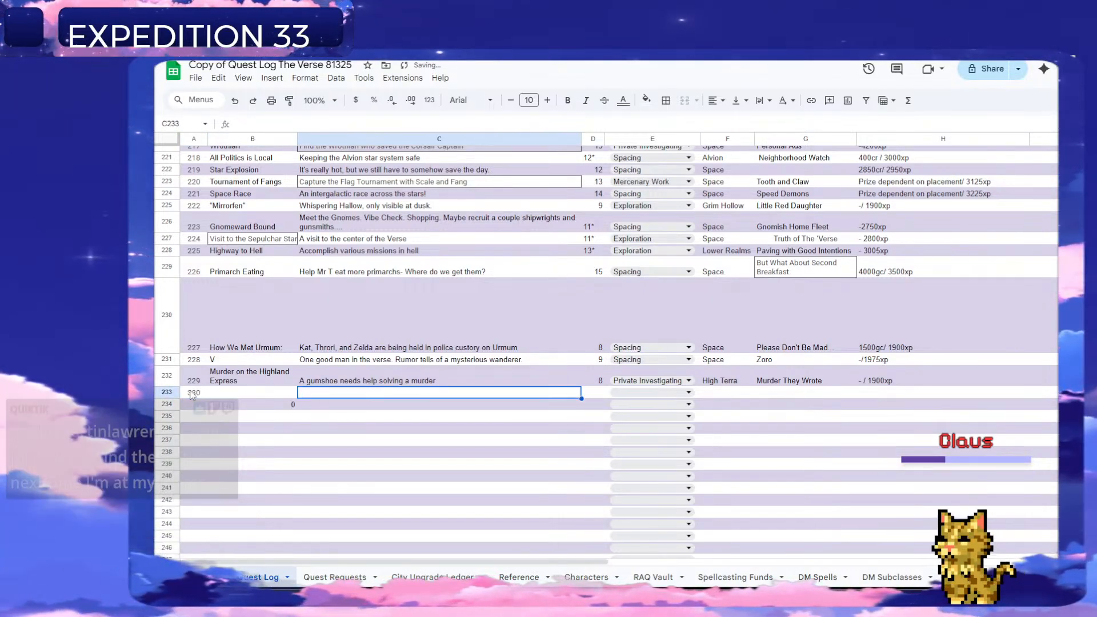
key("Right")
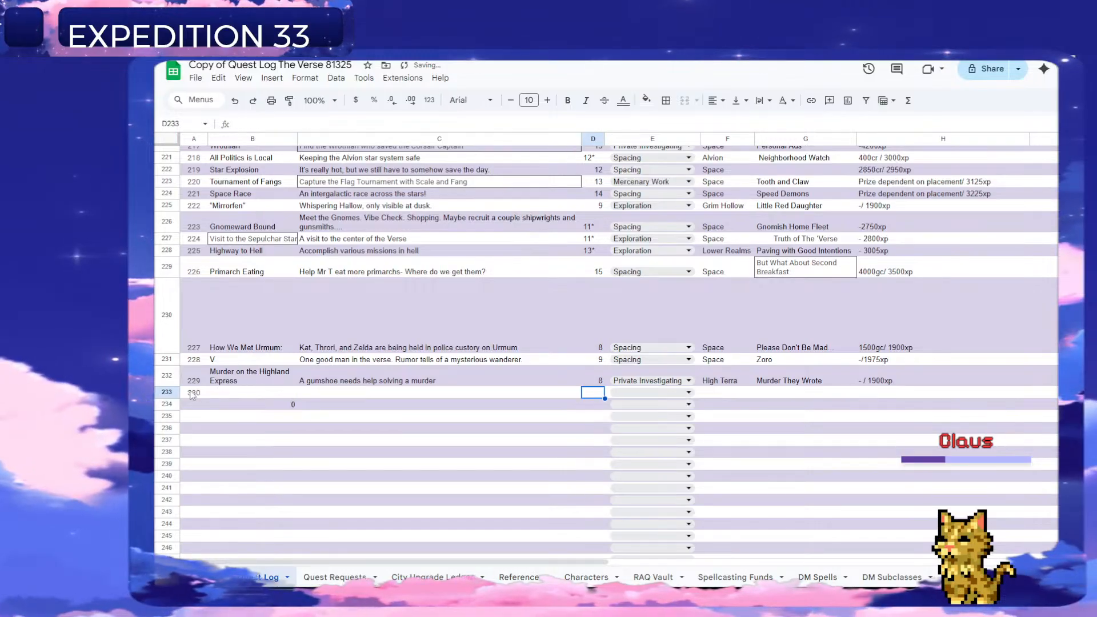
key("Tab")
key("Tab")
key("Tab")
type("Warzone Missions")
key("Return")
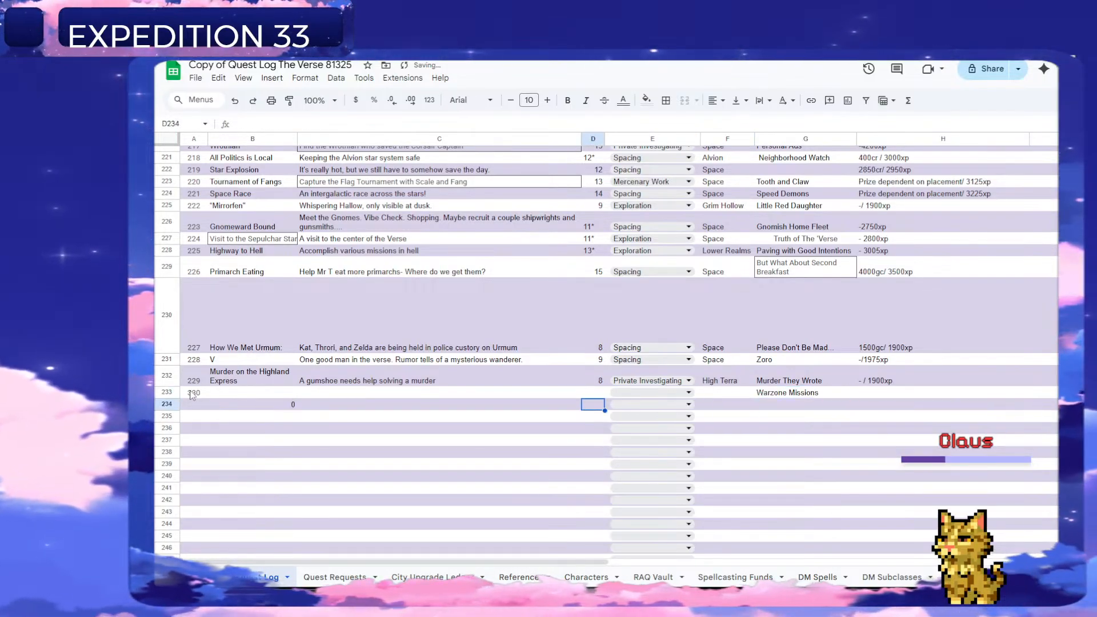
Title the Warzone Missions quest "Soldiers for Hire" in B233.
key("Left")
key("Left")
key("Up")
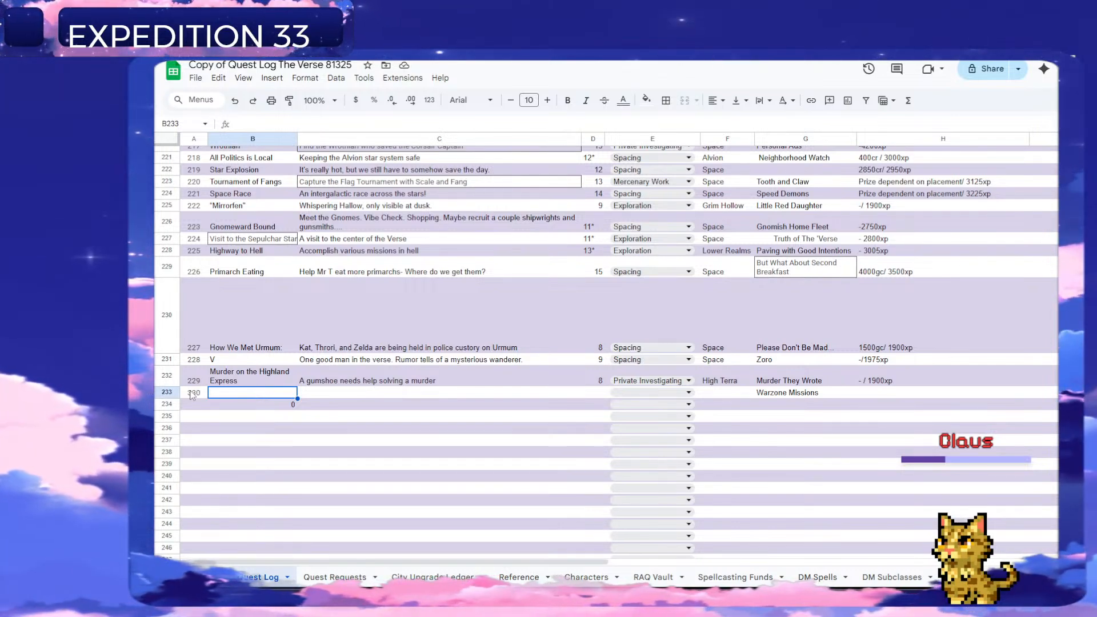
type("Soldiers for ")
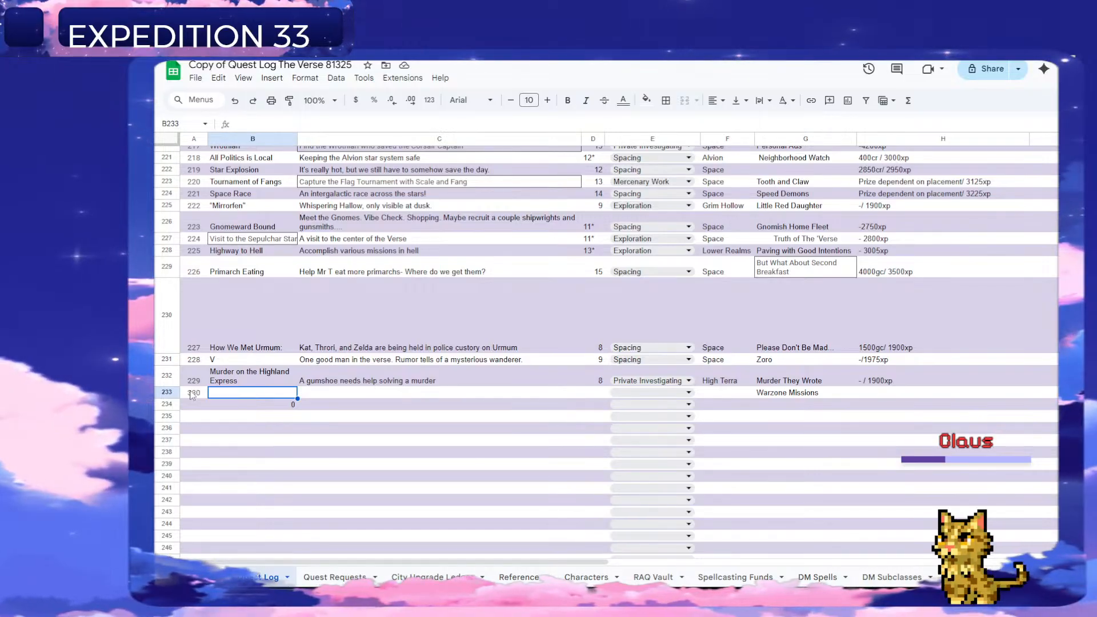
type("Hige")
key("Return")
key("Up")
key("Return")
type("re")
key("Tab")
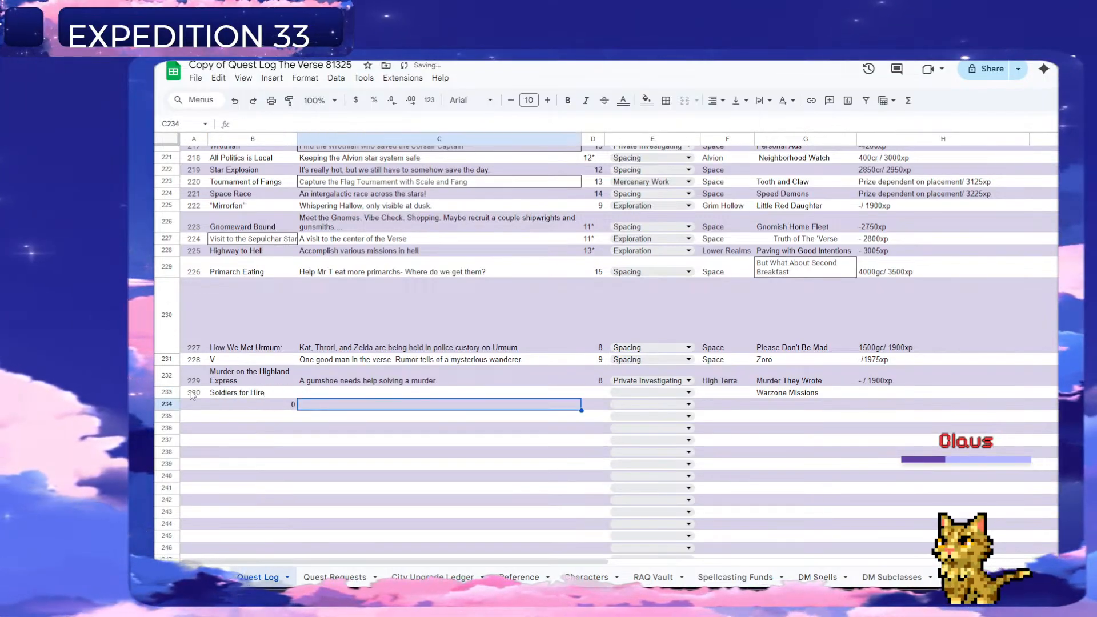
Enter "Help the Warfront and push back the Wrothian Threat by any means possible" as the quest's description in C233.
type("Help")
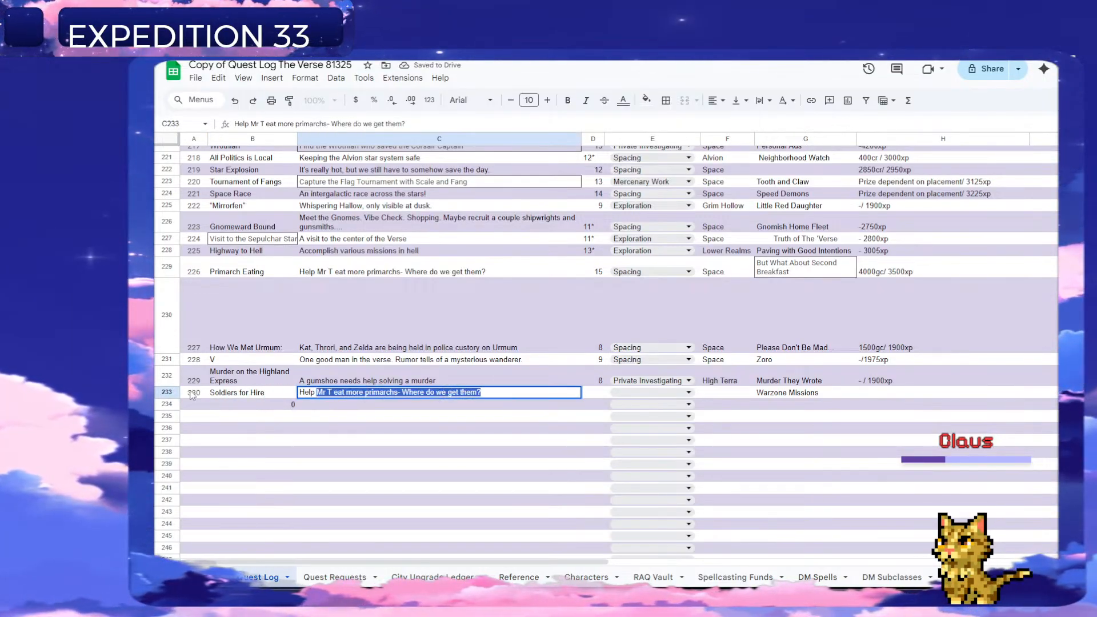
type(" out the Warrf")
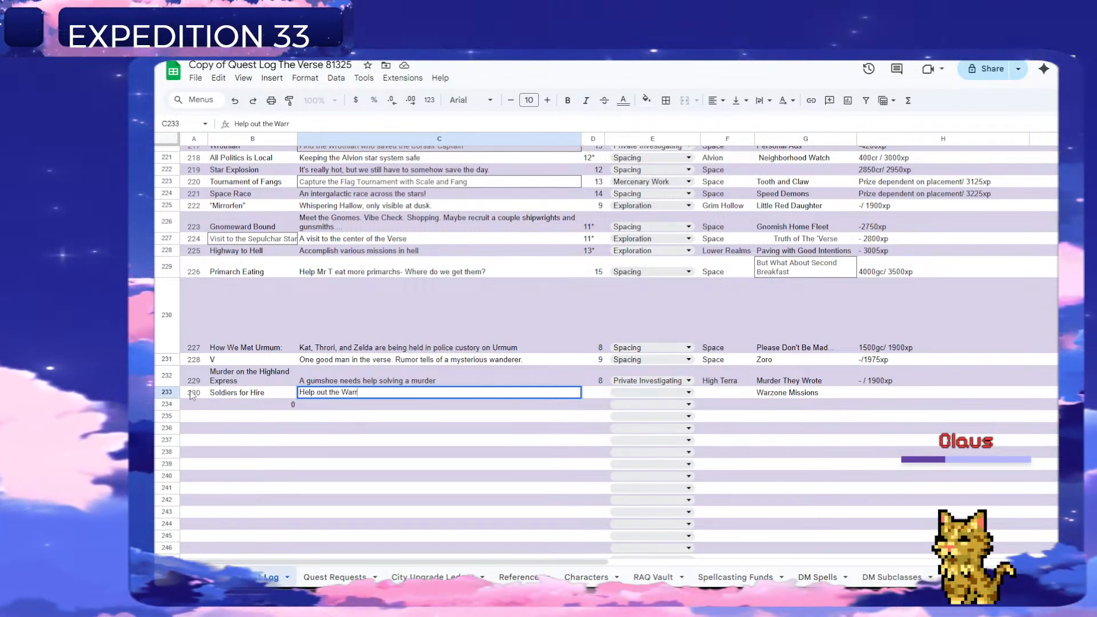
key("BackSpace")
key("BackSpace")
type("front")
key("ctrl+BackSpace")
key("ctrl+BackSpace")
key("ctrl+BackSpace")
type("the Warfront and ")
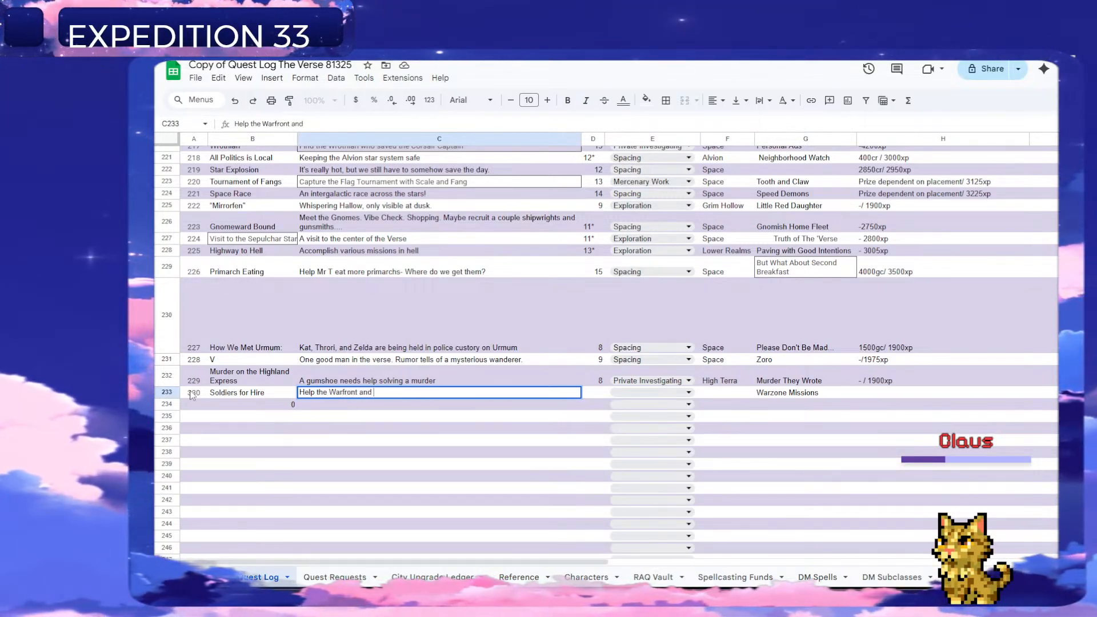
type("push back the Wrothian Threat by any ")
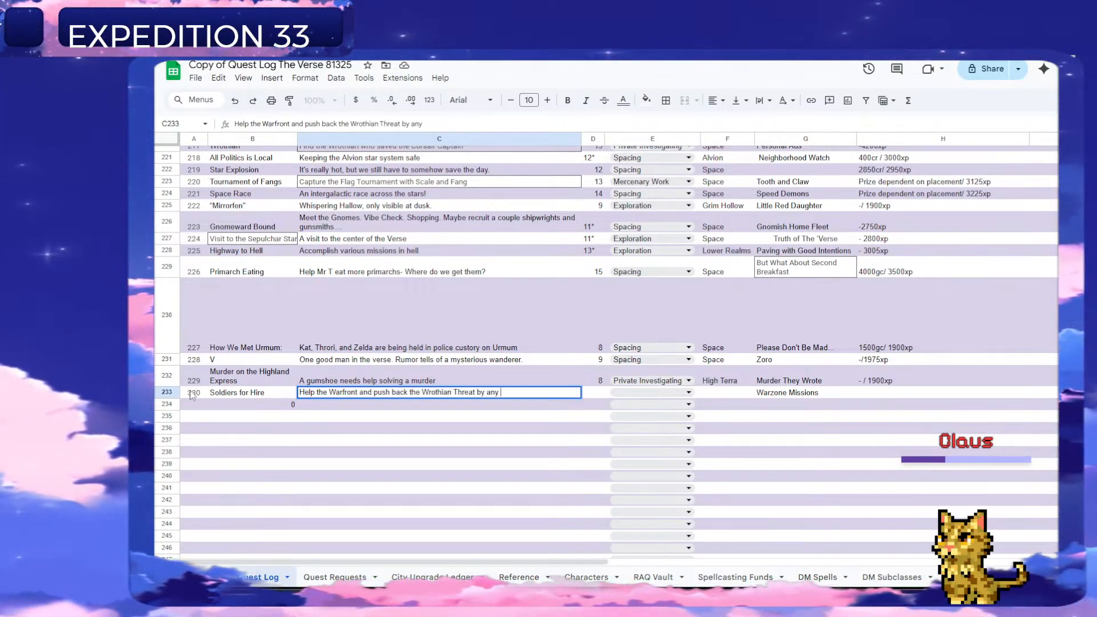
type("means possib")
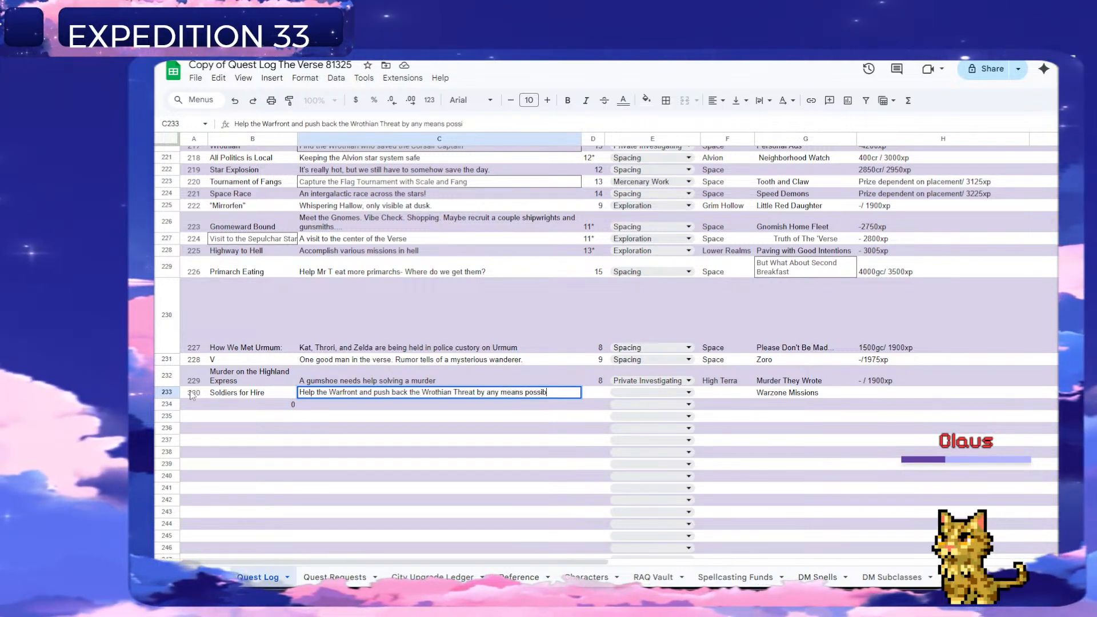
type("le")
key("Tab")
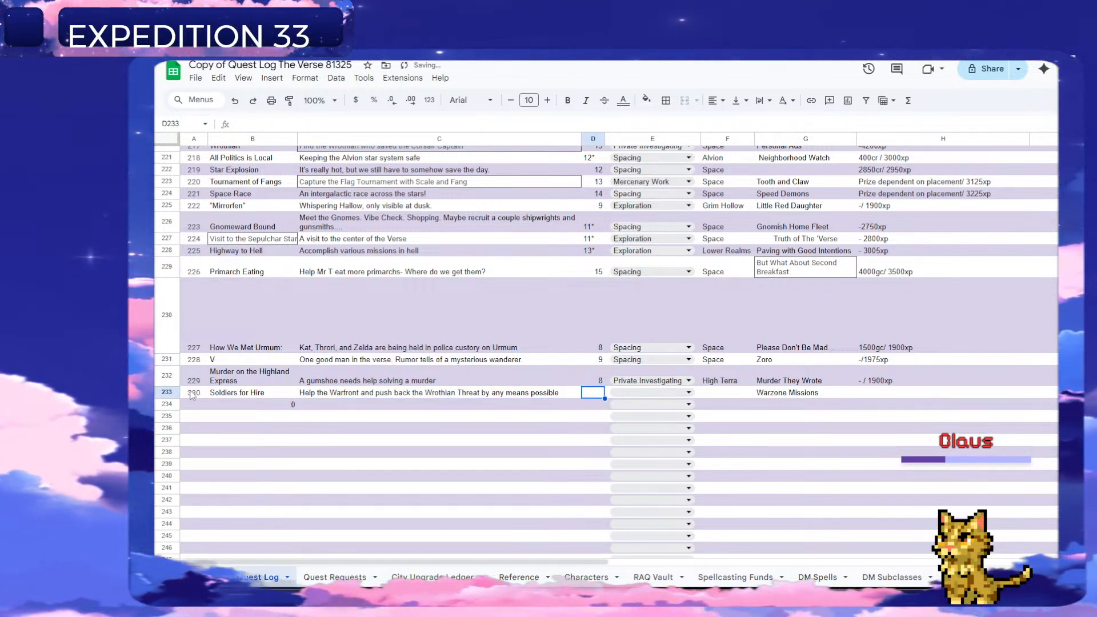
Set the "Soldiers for Hire" quest's level to 16 in D233 and its type to Mercenary Work in E233.
type("16")
key("Return")
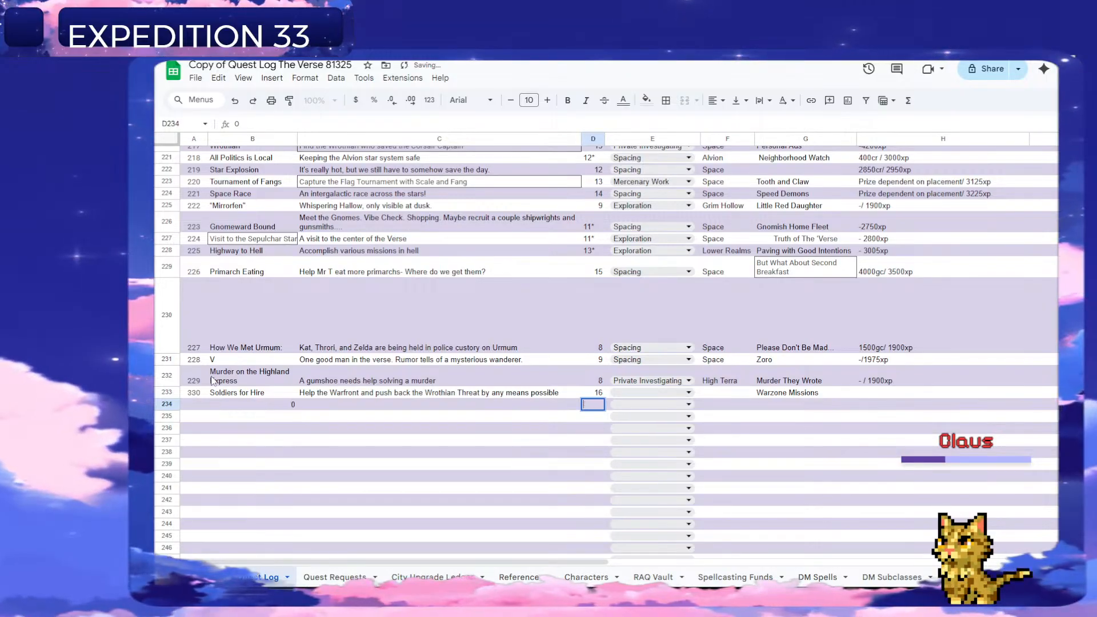
left_click(649, 393)
left_click(638, 427)
Enter "Space" as the "Soldiers for Hire" quest's location in F233.
left_click(722, 395)
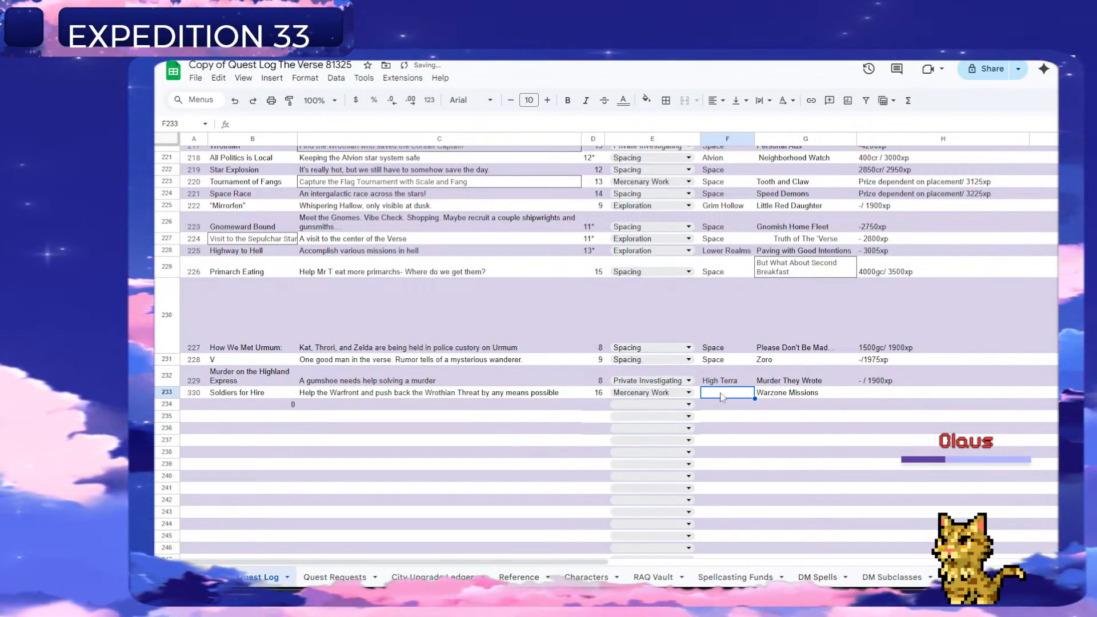
type("AS")
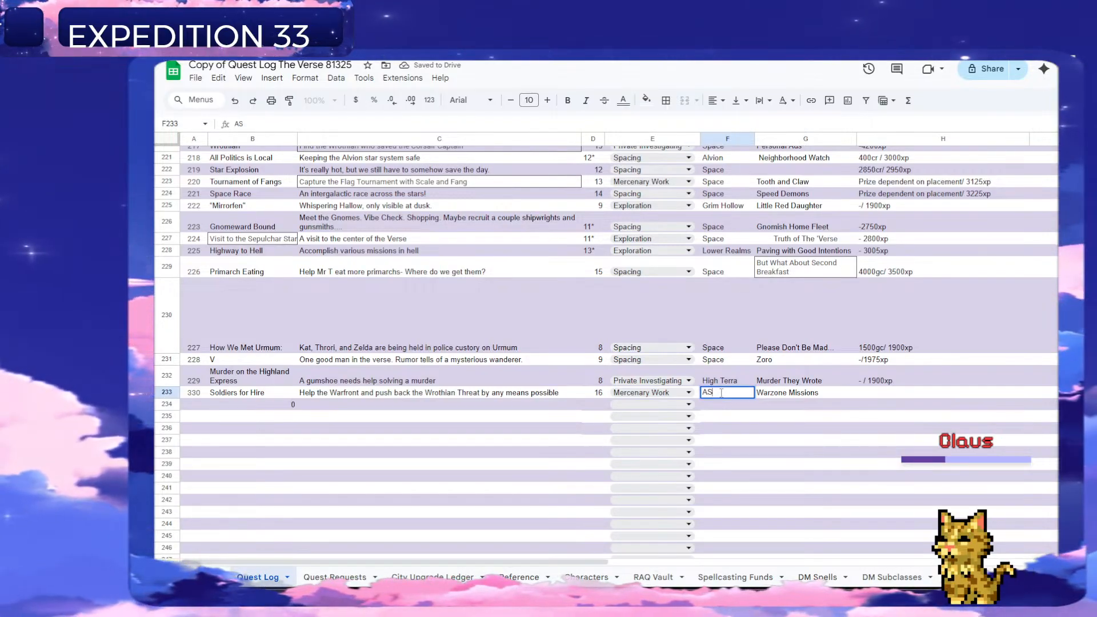
type("pace")
key("Return")
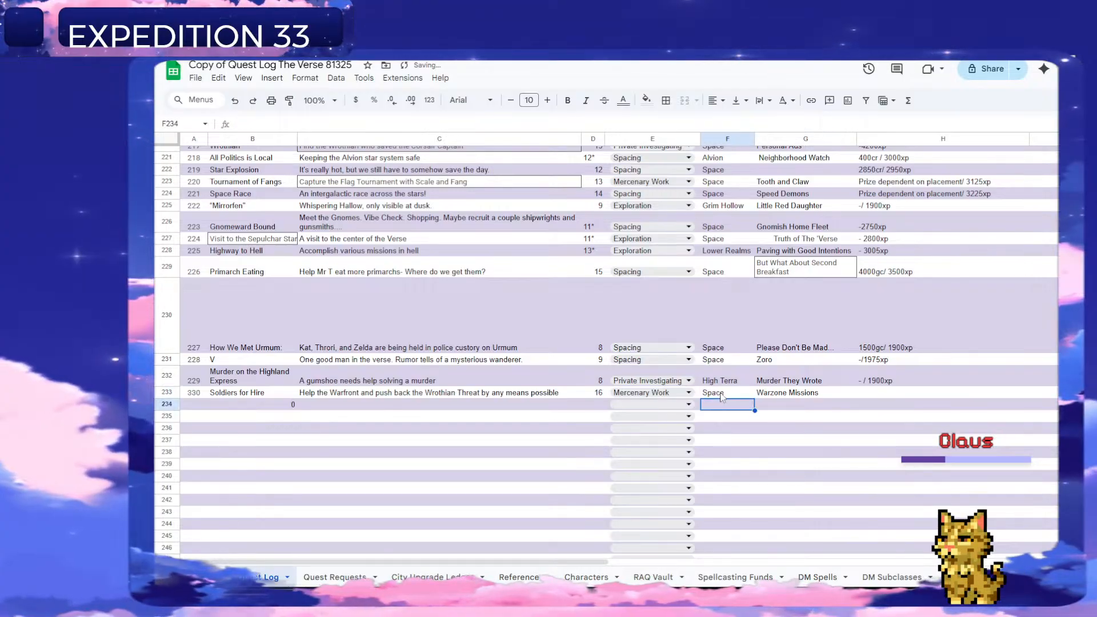
Enter "4500gc/ 3775xp" as the "Soldiers for Hire" quest's reward in H233.
key("Right")
key("Up")
key("Right")
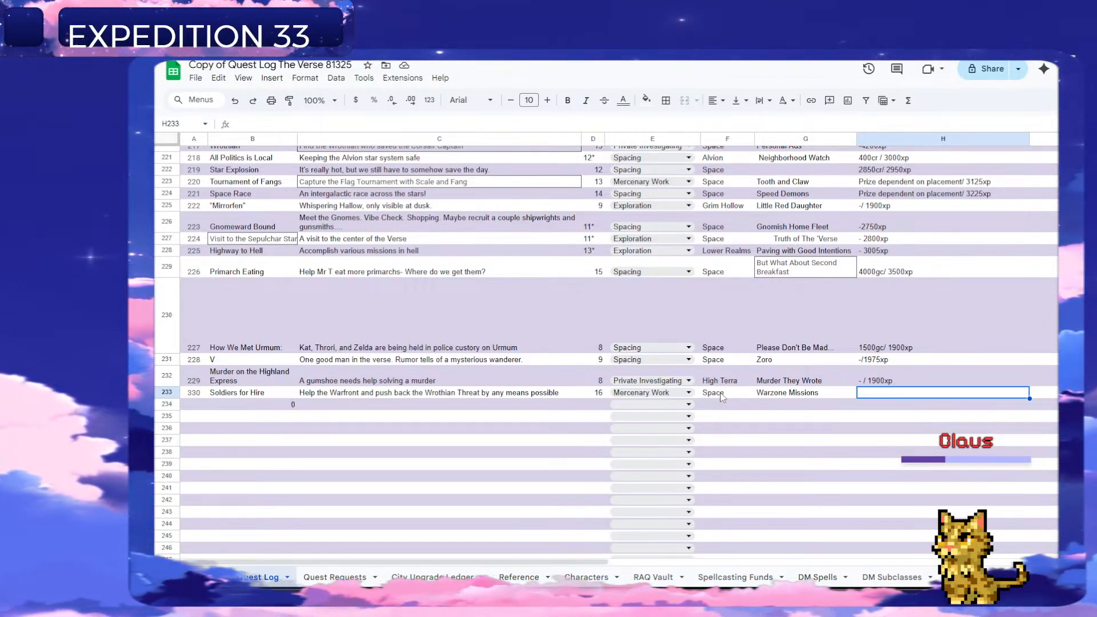
type("-/")
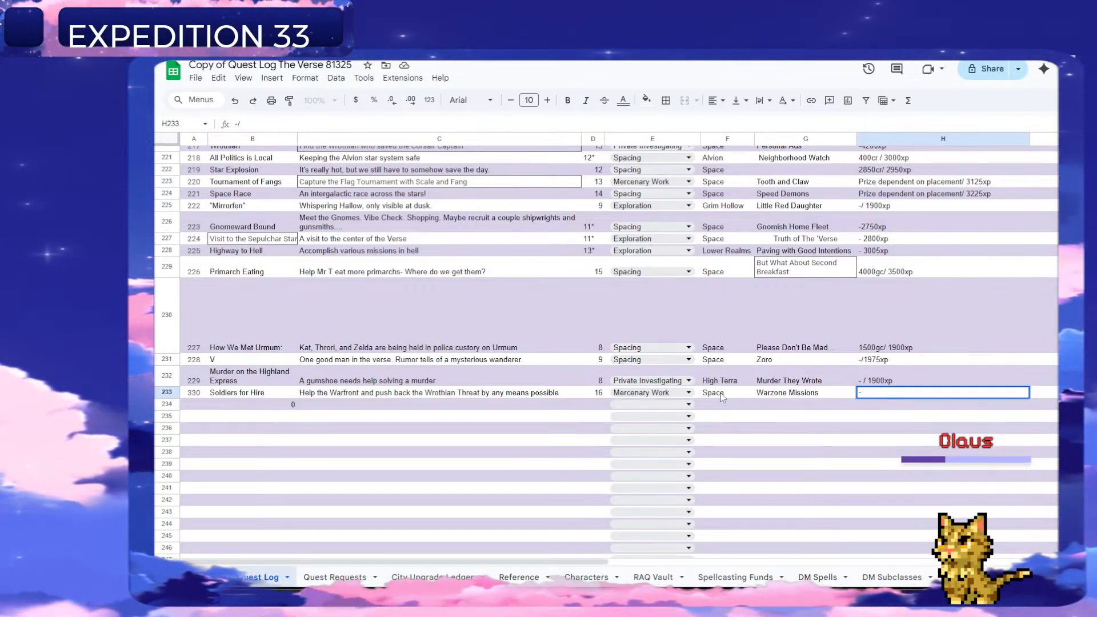
type("500gc")
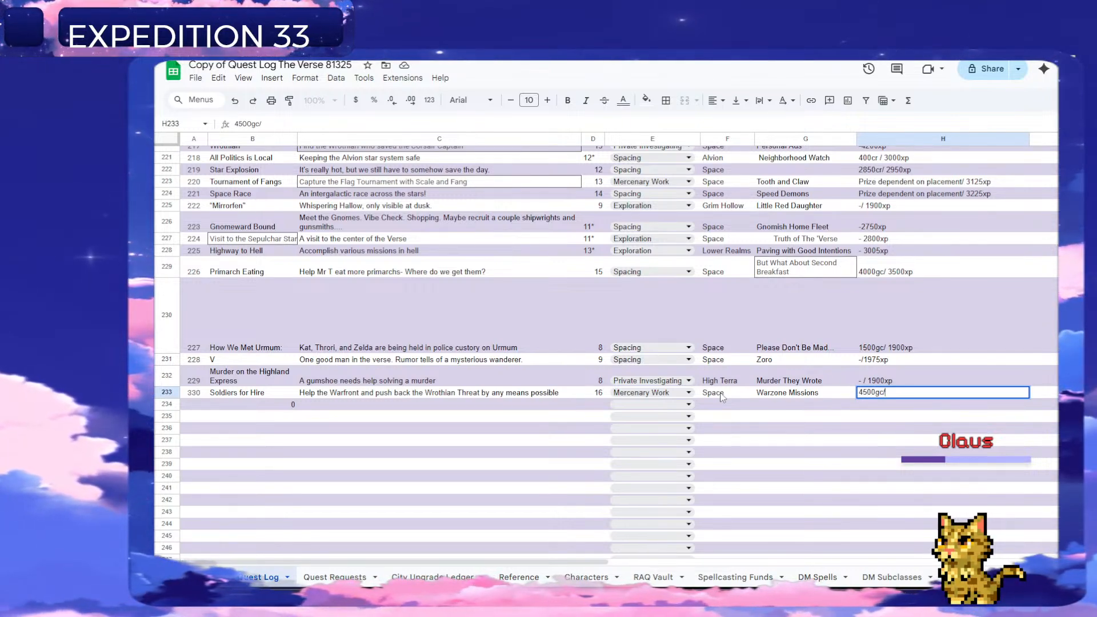
type("/ 3")
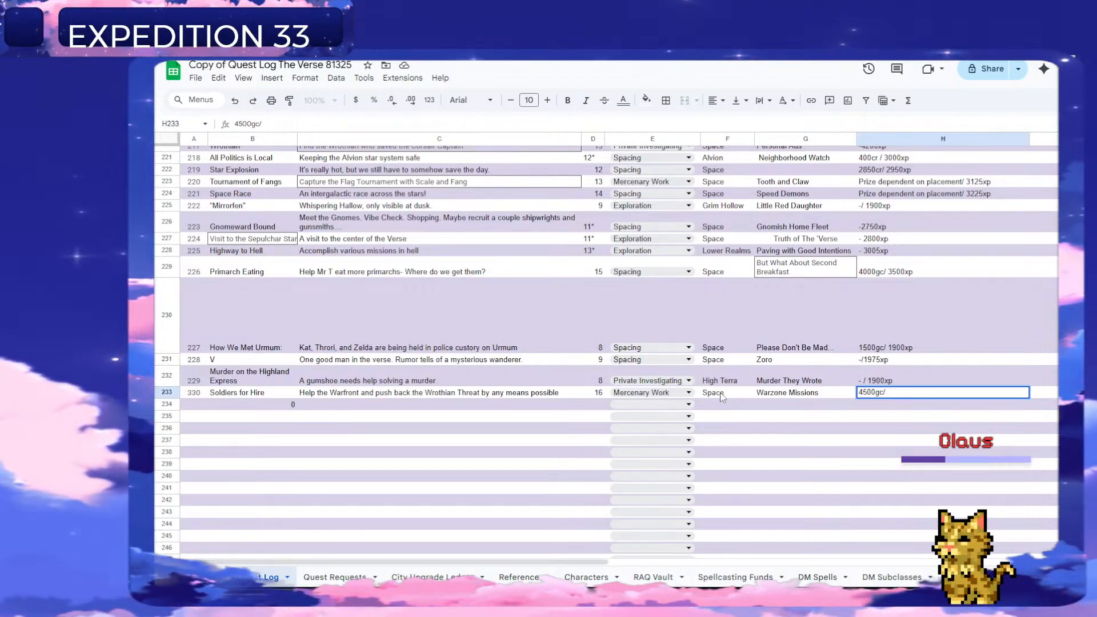
type("775xp")
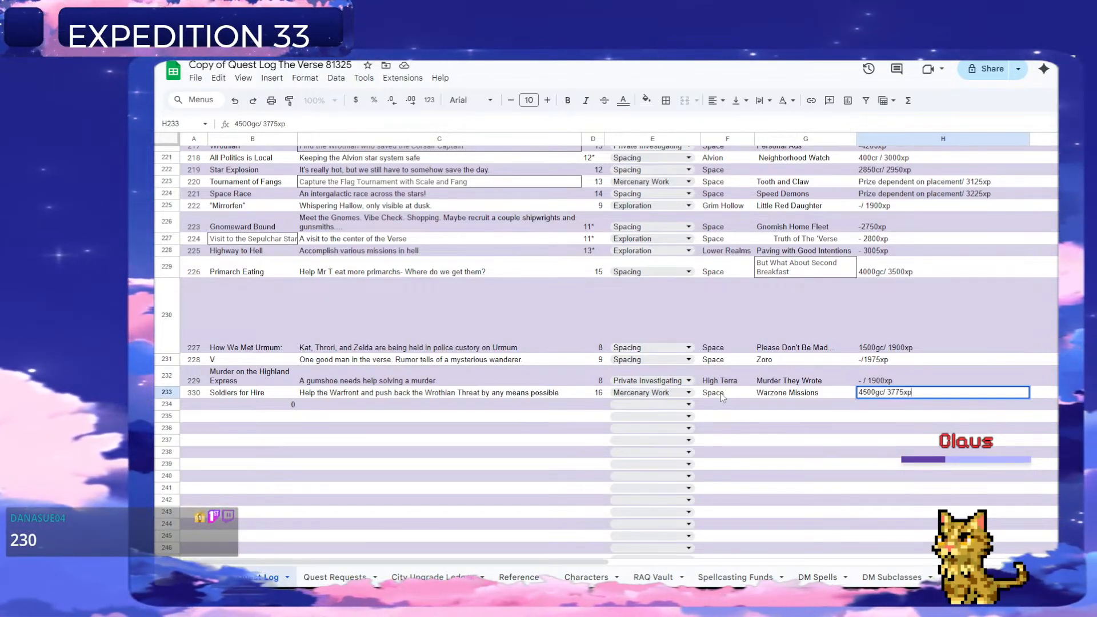
key("Return")
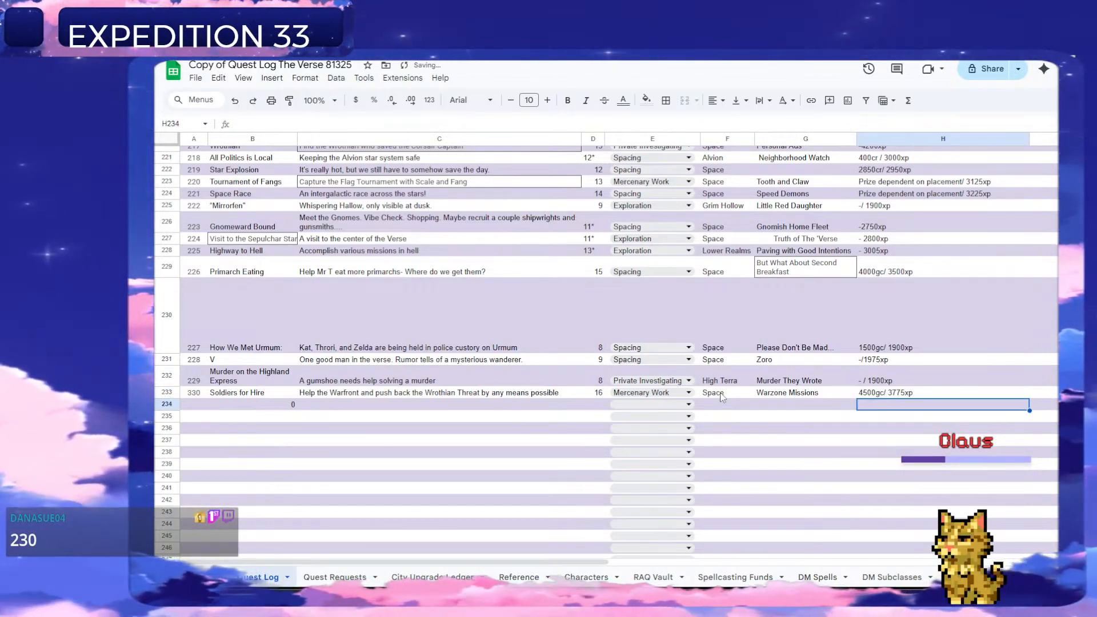
Set the "Soldiers for Hire" quest's number to 230 in A233 and clear the stray 0 from B234.
left_click(195, 393)
type("2")
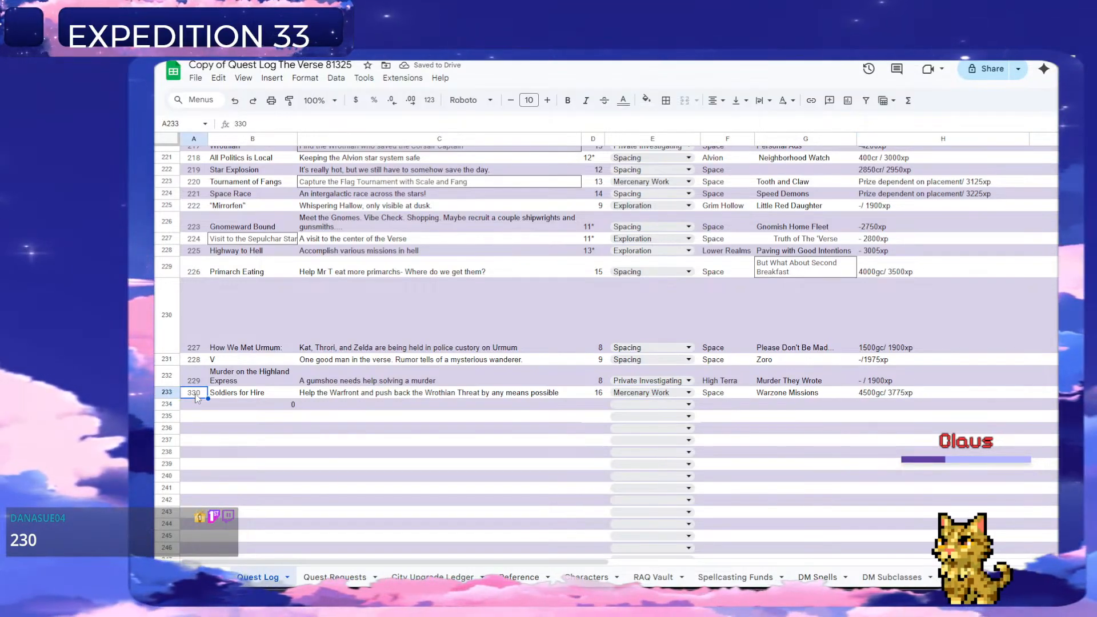
type("30")
key("Return")
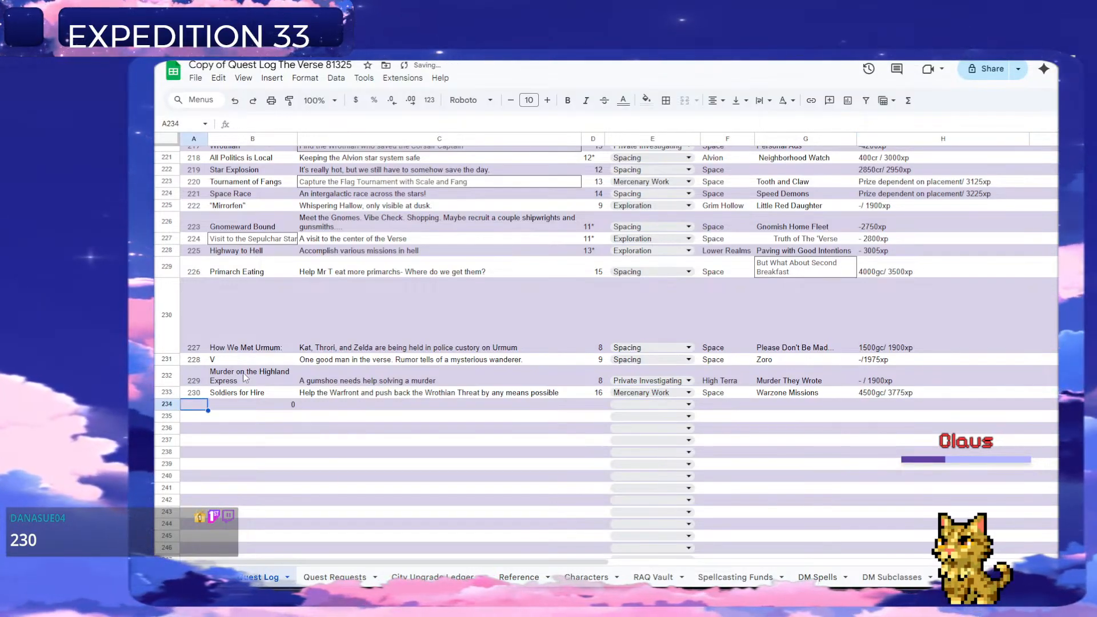
left_click(282, 404)
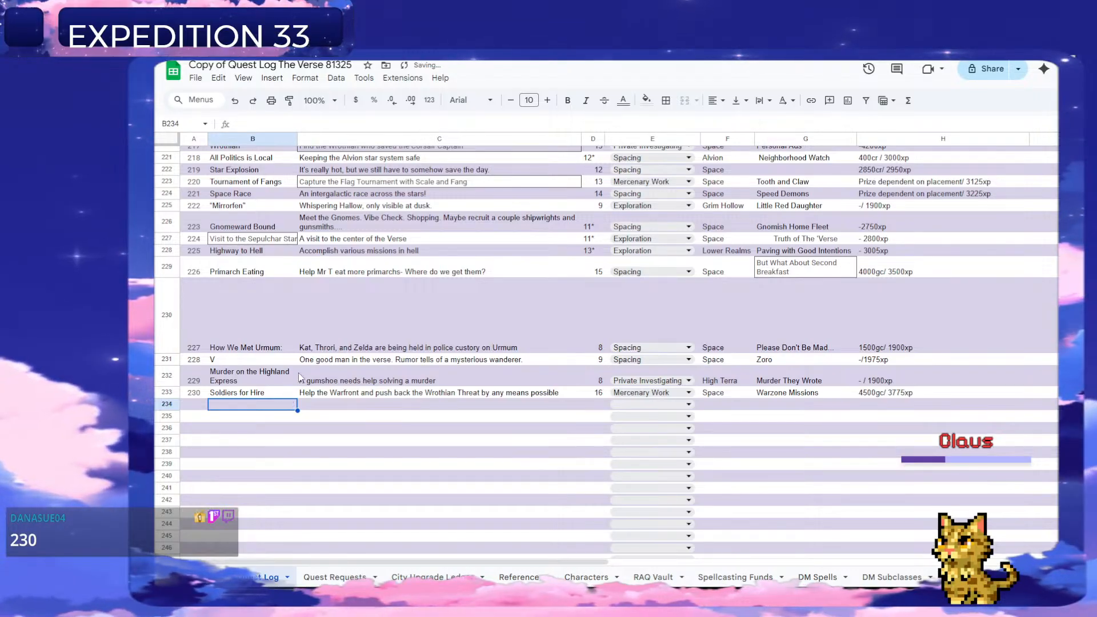
Review the titles and details of the existing Quest Log entries above the "Soldiers for Hire" quest.
scroll(324, 417, "up", 1)
left_click(279, 451)
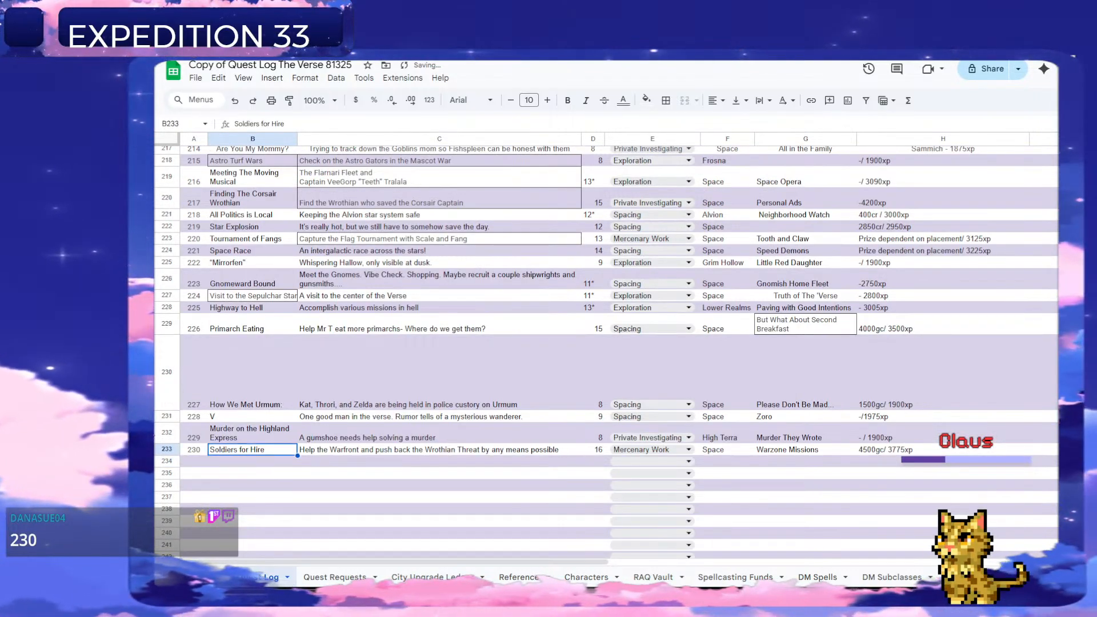
key("Up")
key("Up")
key("Up")
key("Up")
key("Up")
key("Up")
key("Up")
key("Up")
key("Up")
key("Up")
key("Up")
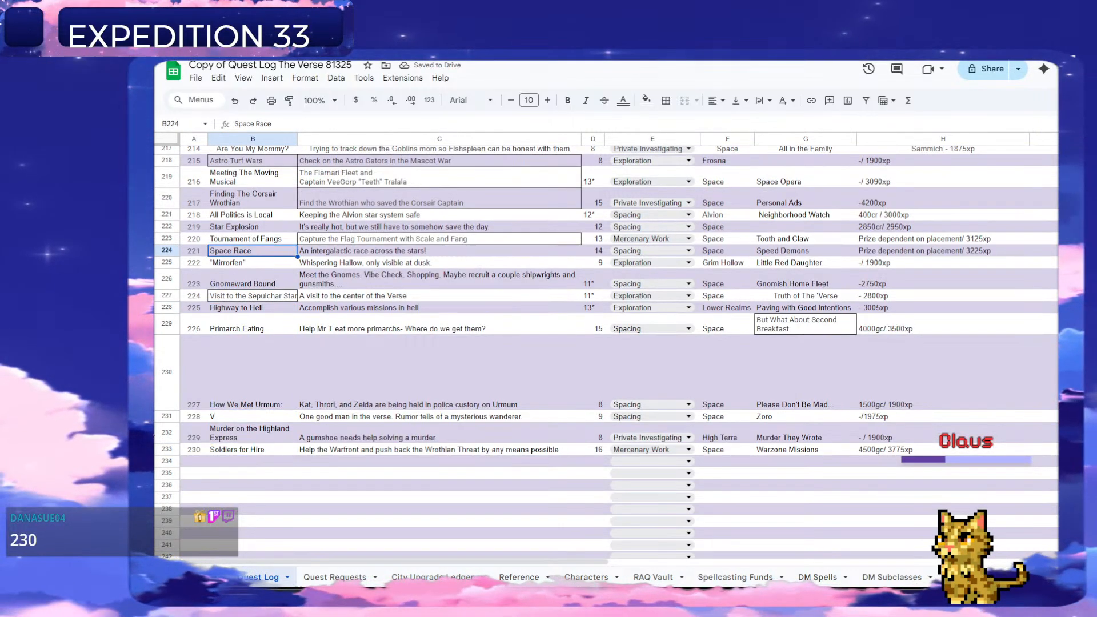
key("Up")
key("Up")
key("Up")
key("Up")
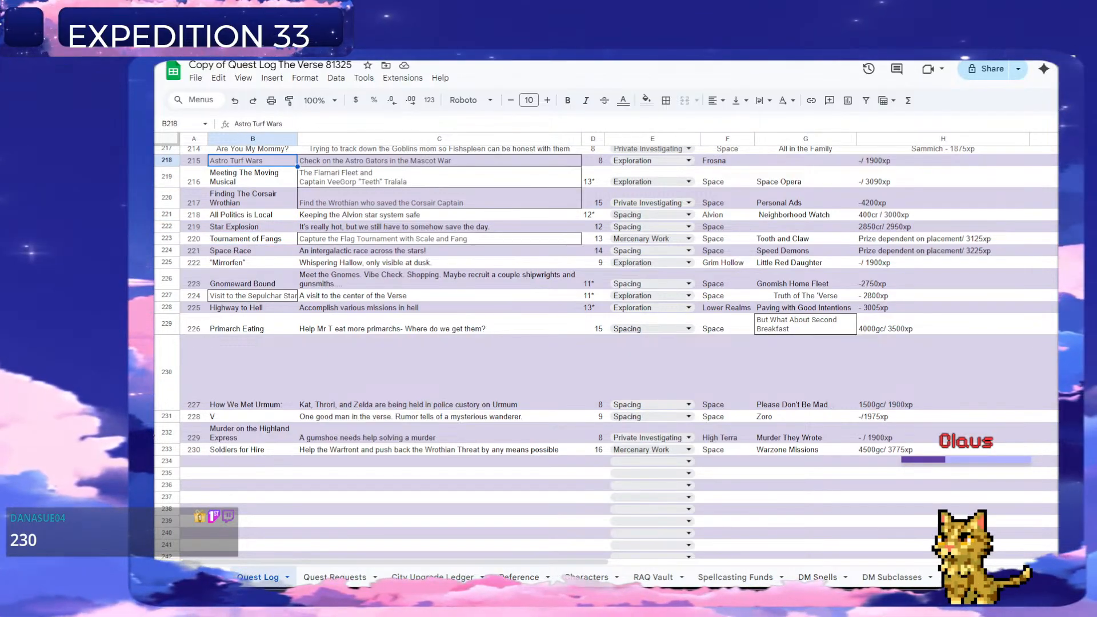
scroll(545, 509, "up", 5)
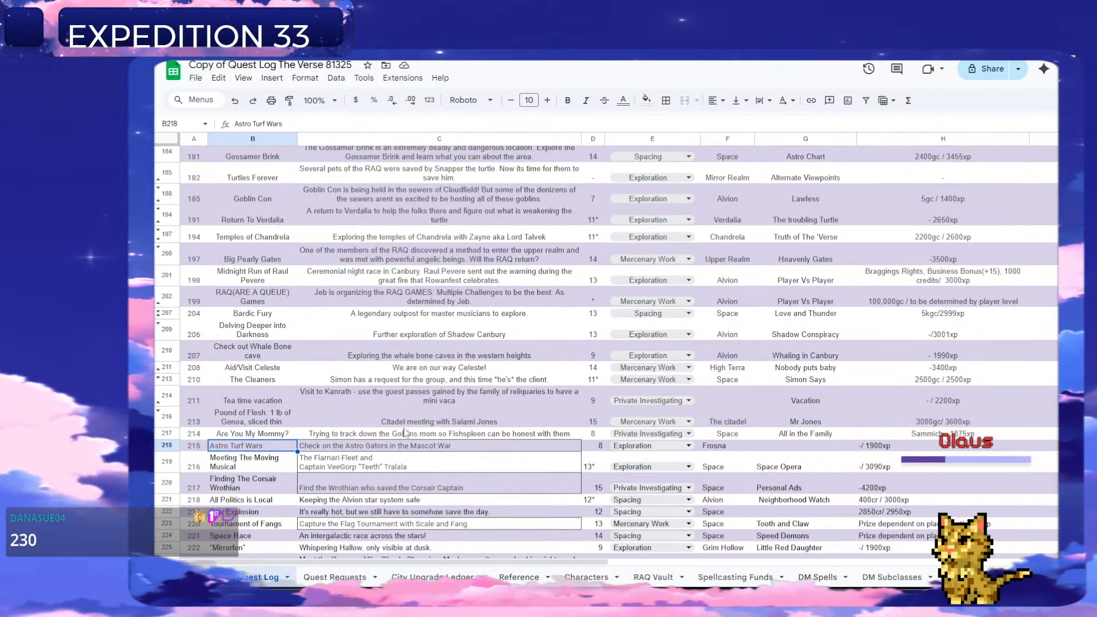
scroll(342, 439, "up", 6)
scroll(349, 395, "down", 5)
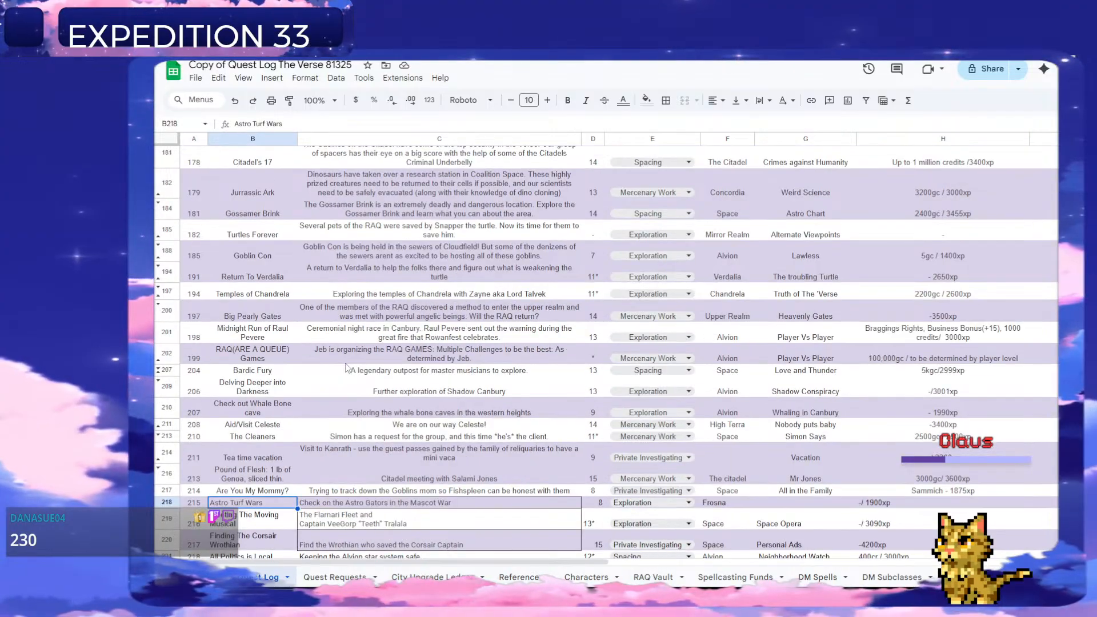
scroll(393, 384, "down", 6)
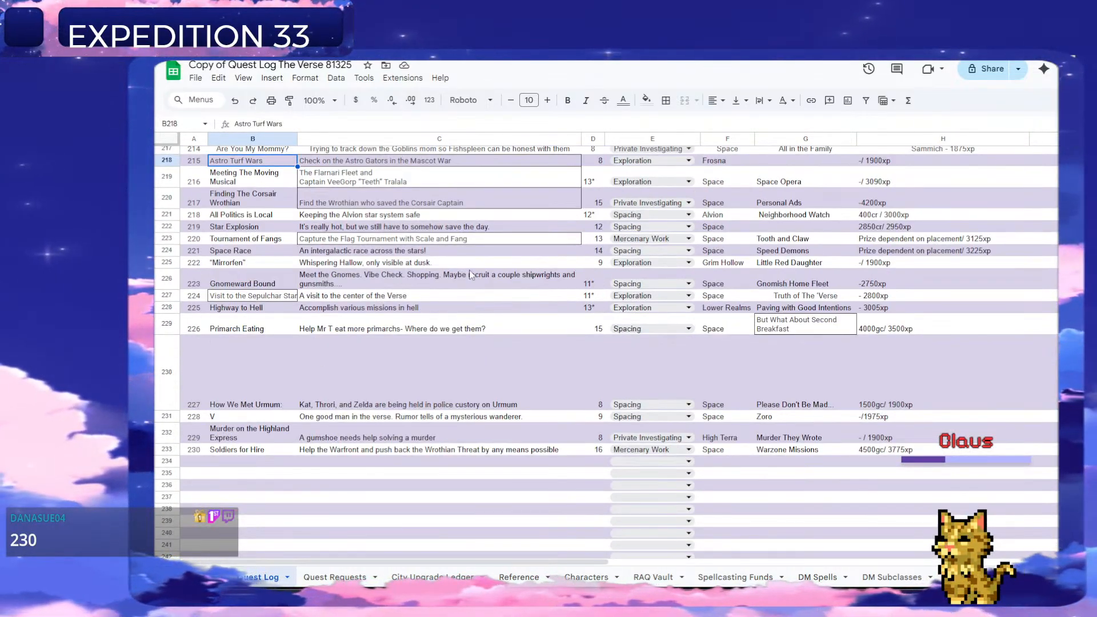
scroll(531, 332, "up", 1)
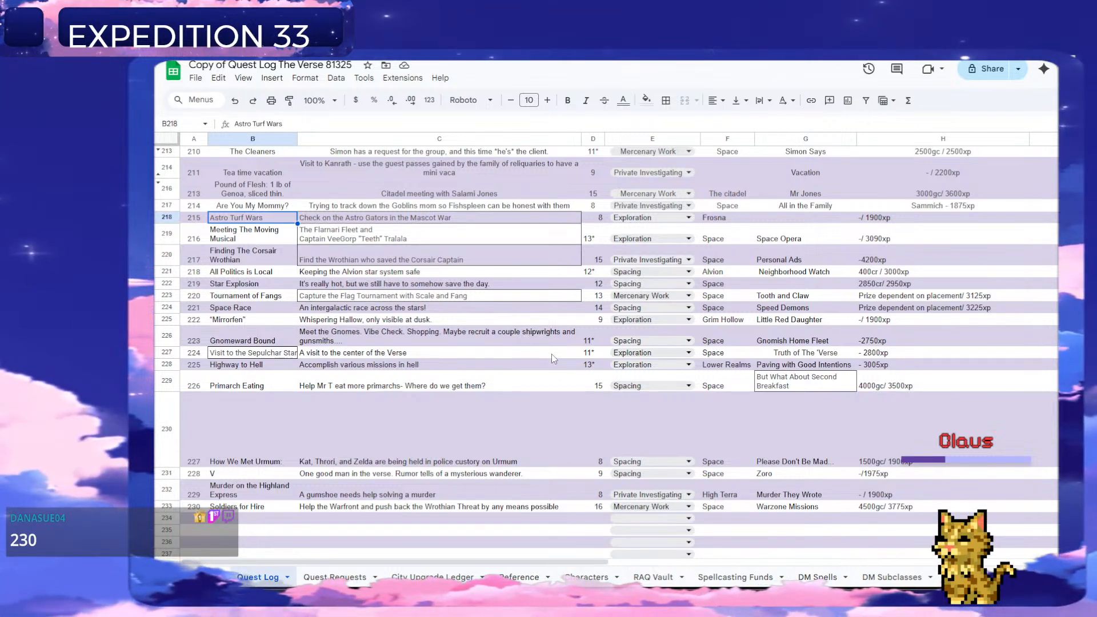
Delete the handled Warzone Missions row from the Quest Requests sheet.
left_click(348, 578)
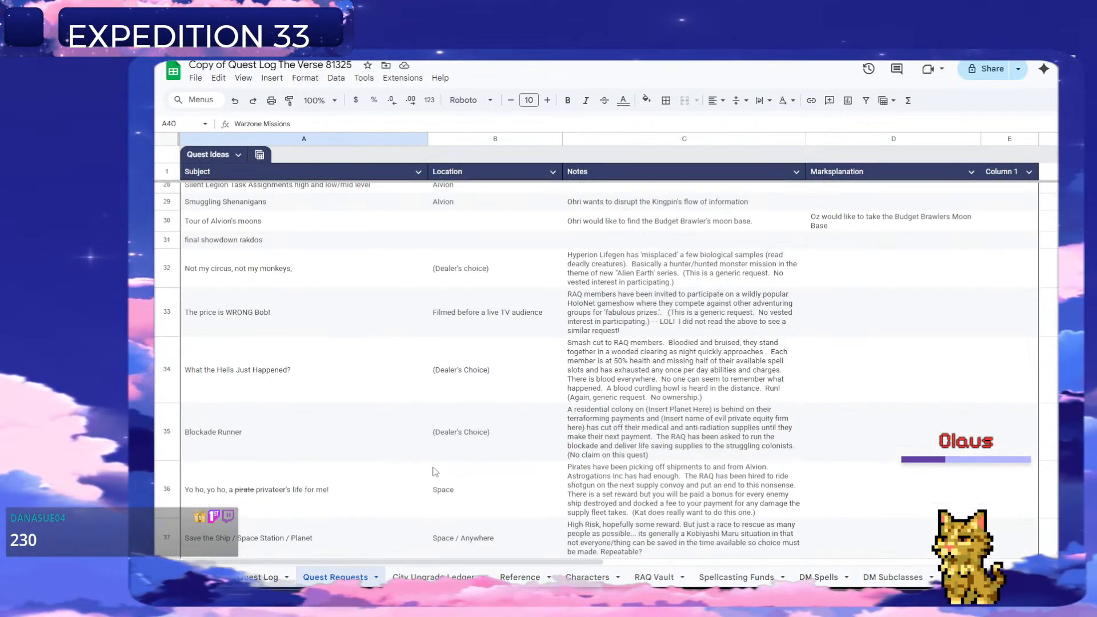
right_click(167, 462)
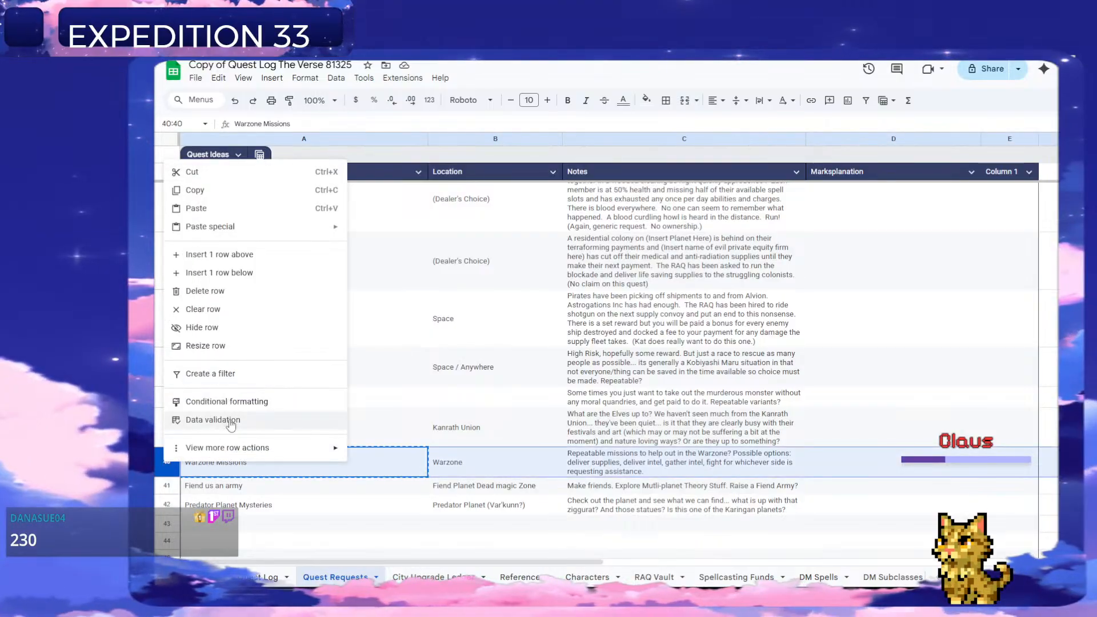
left_click(216, 291)
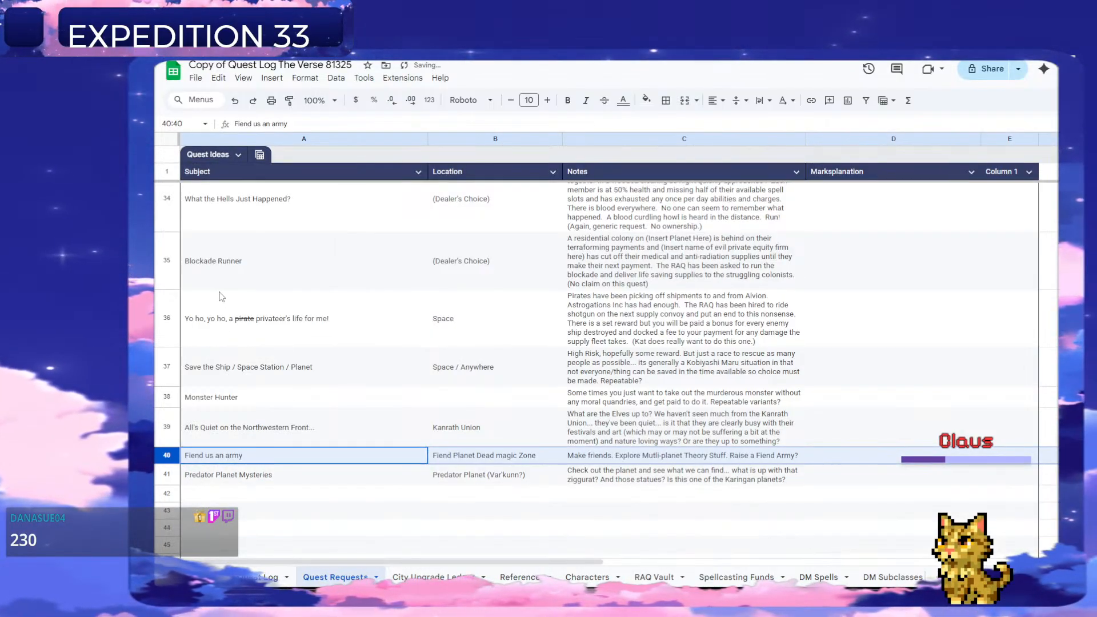
Look through the remaining ideas in the Quest Requests sheet and return to the last entries of the Quest Log.
scroll(407, 446, "up", 10)
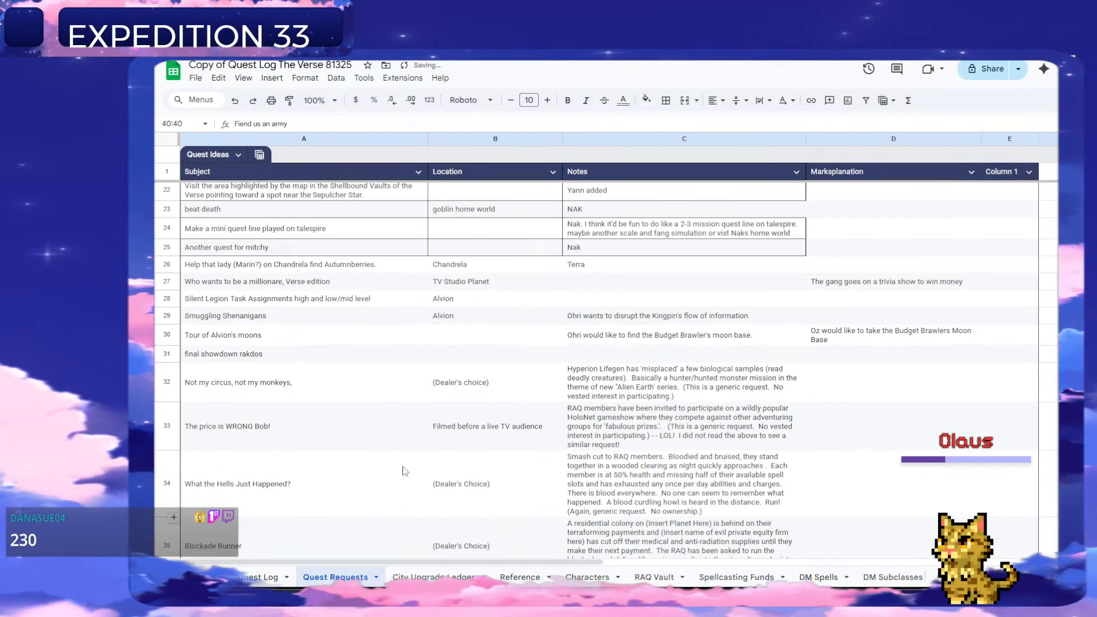
scroll(412, 421, "up", 6)
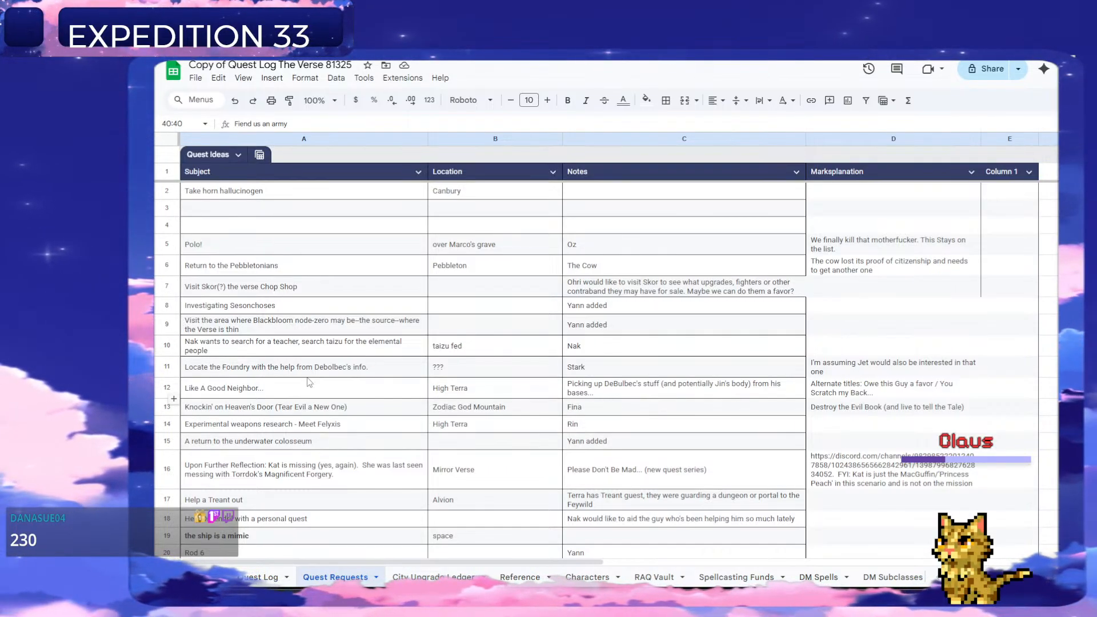
scroll(347, 378, "down", 1)
scroll(216, 439, "down", 1)
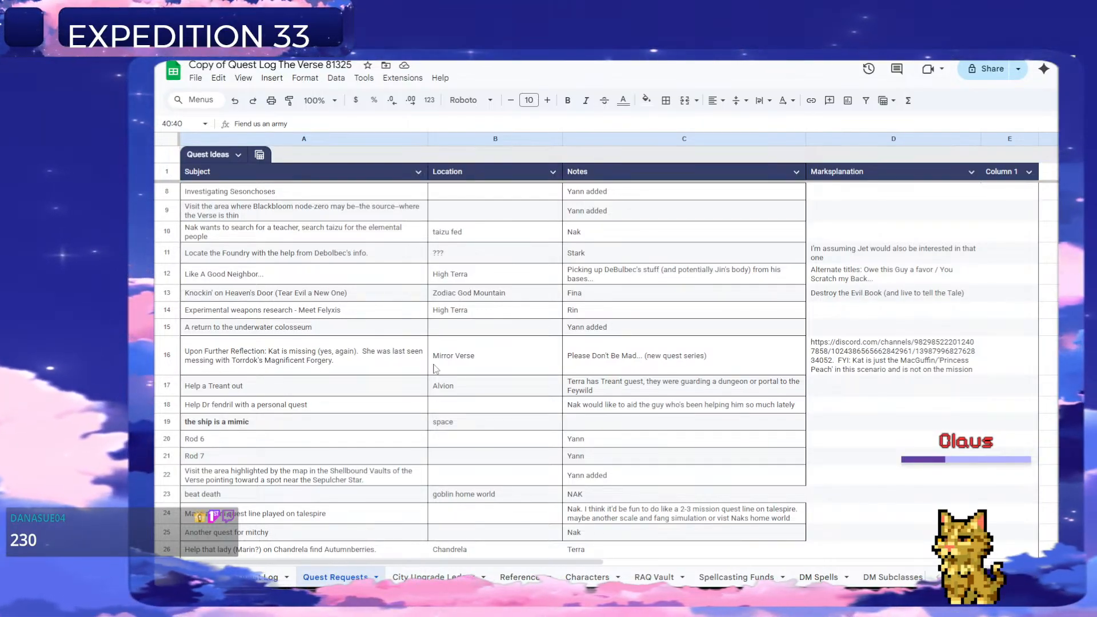
scroll(400, 397, "down", 1)
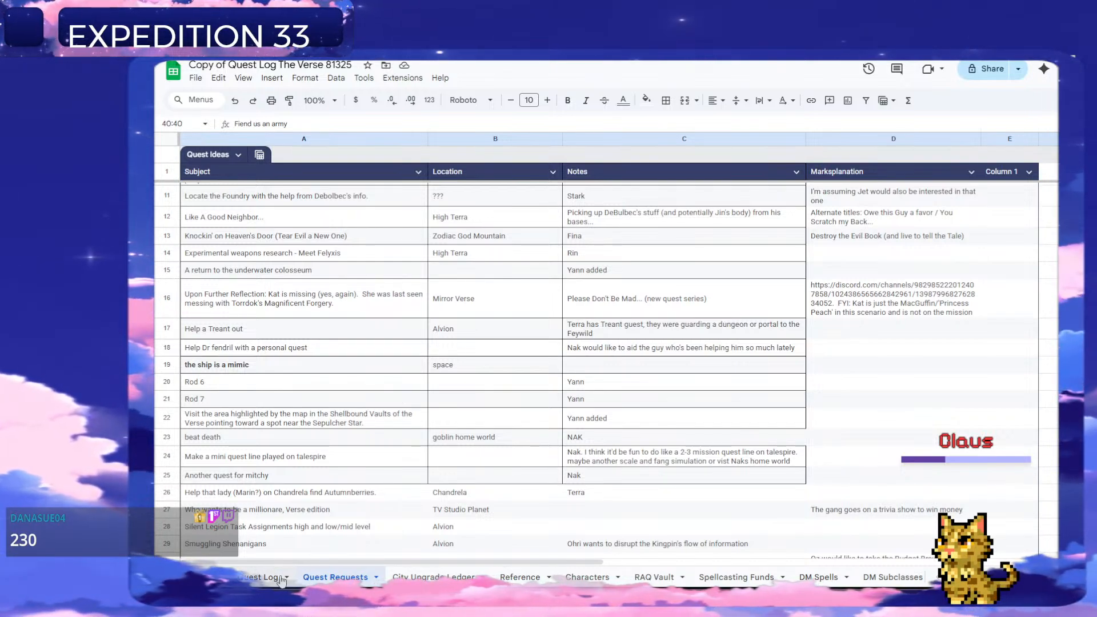
left_click(263, 580)
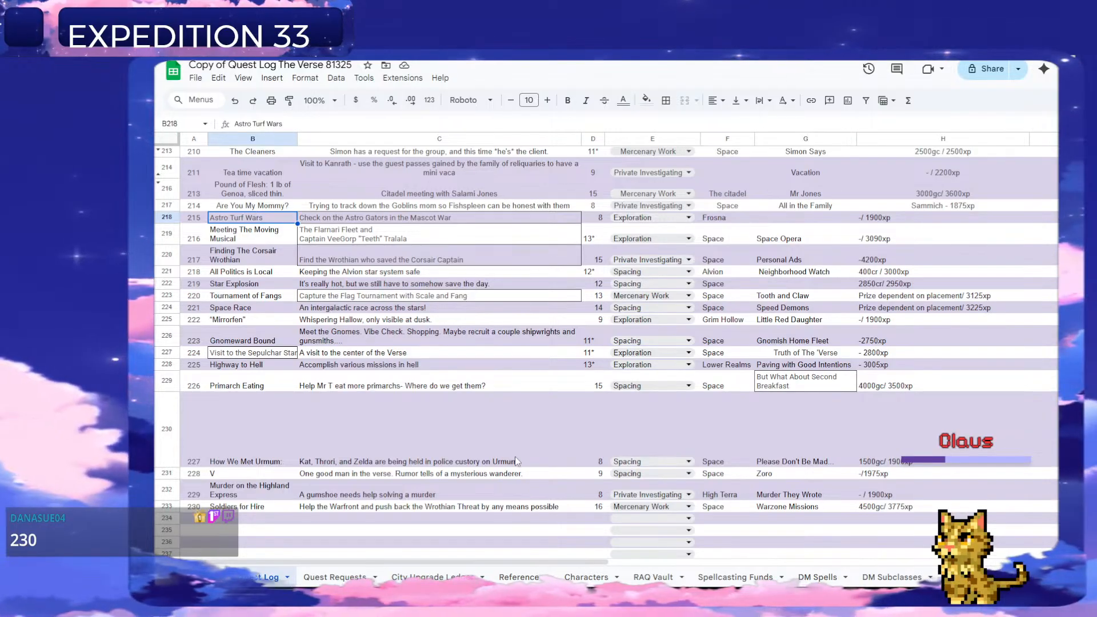
scroll(503, 449, "down", 1)
scroll(547, 457, "down", 1)
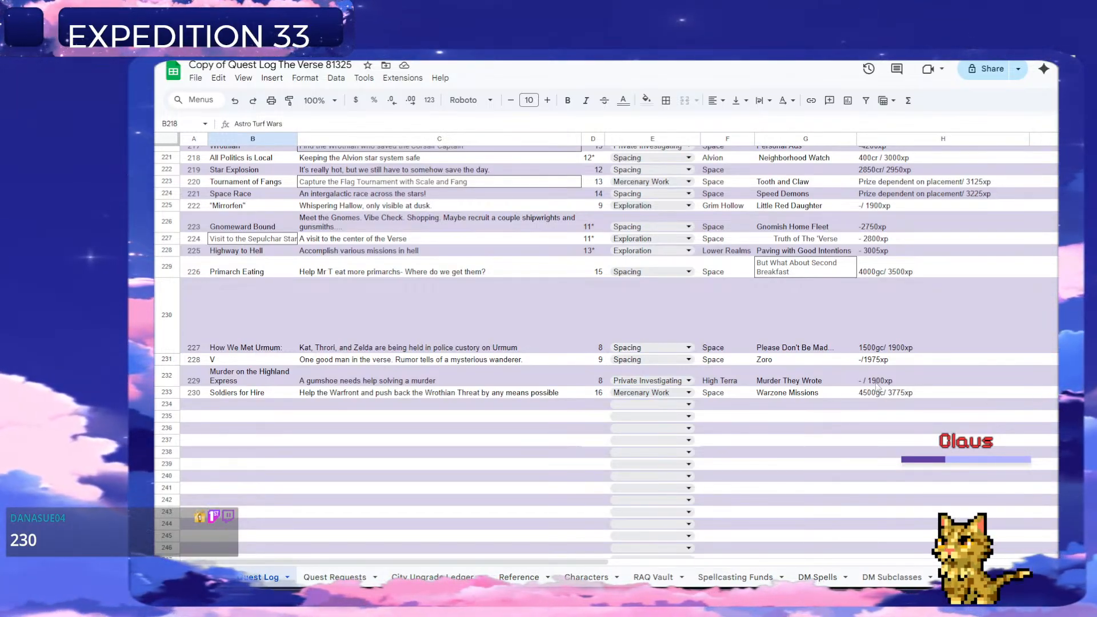
scroll(388, 503, "down", 2)
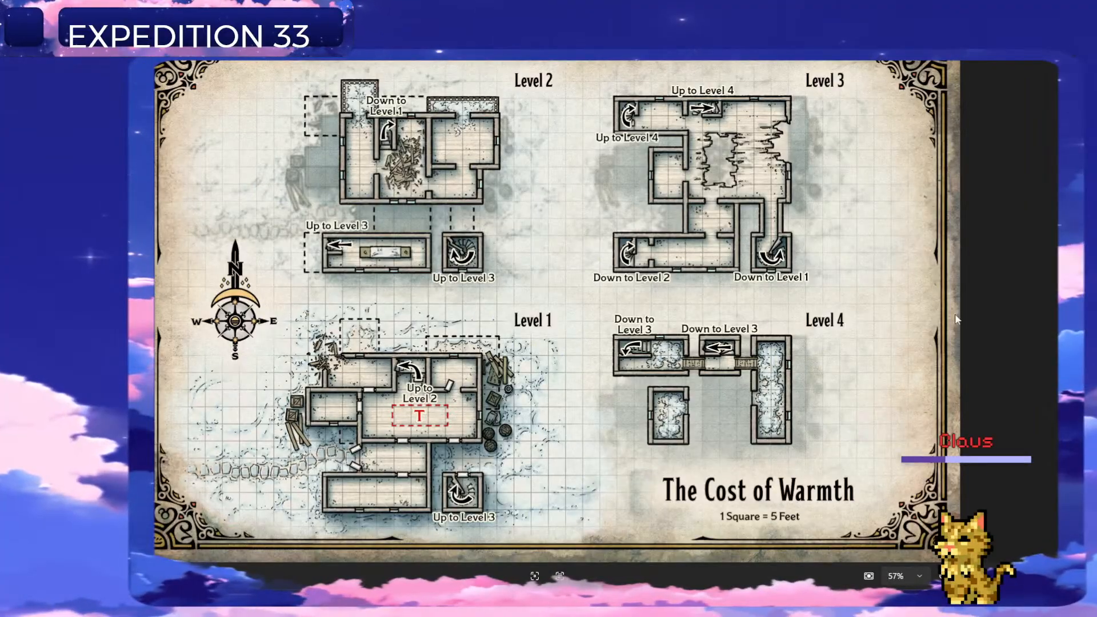
Browse the map images of The Cost of Warmth, Rushdown Well and Tomb of Damara, including their labelled versions.
key("Right")
key("Right")
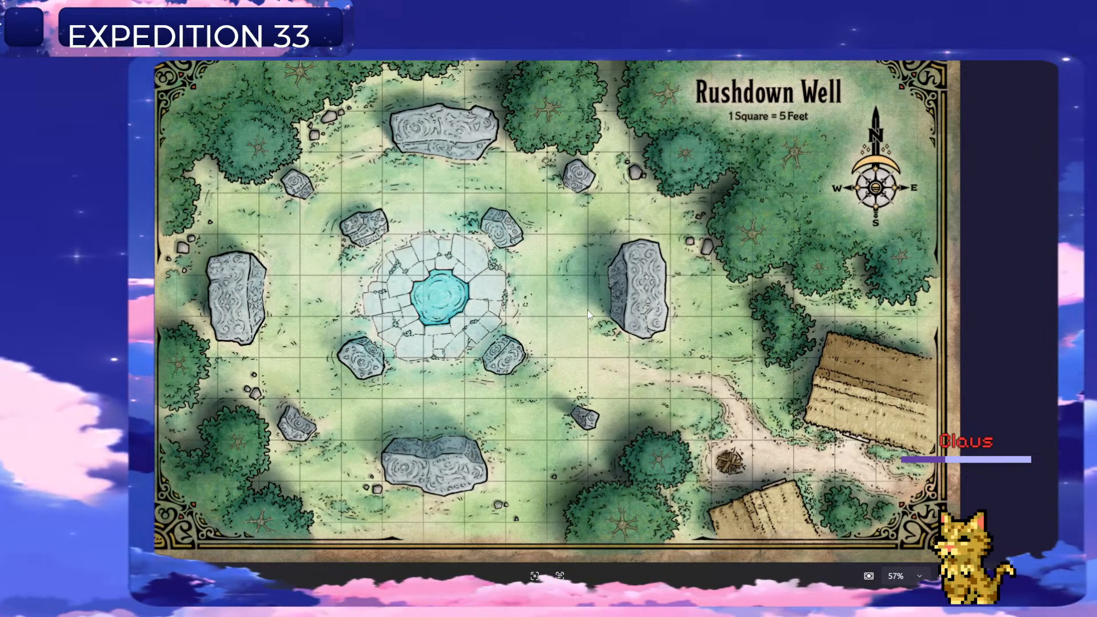
key("Right")
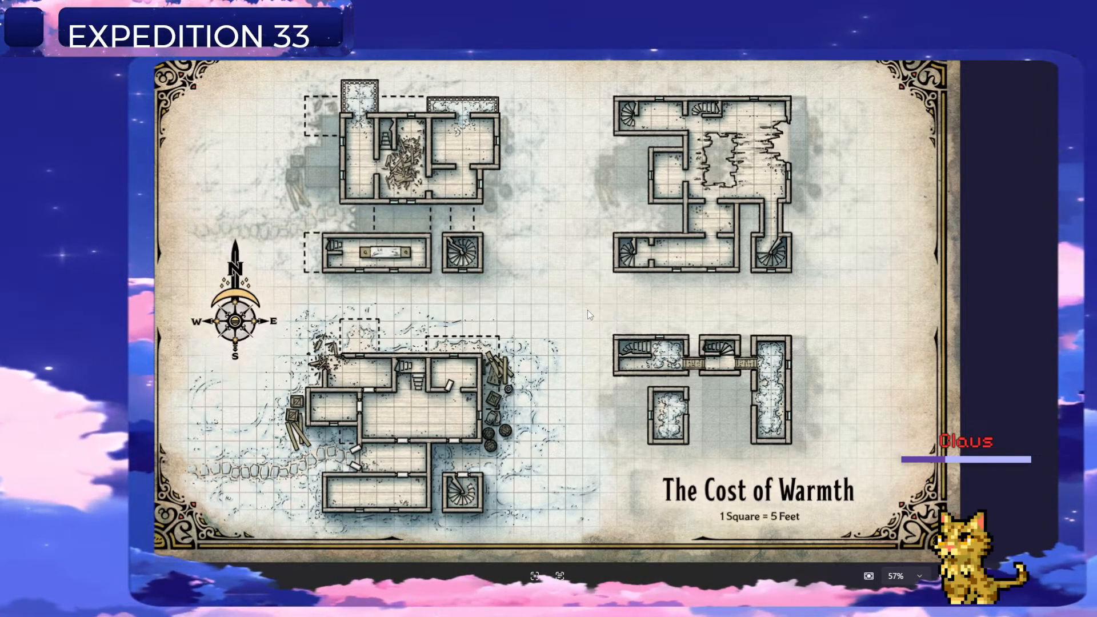
key("Right")
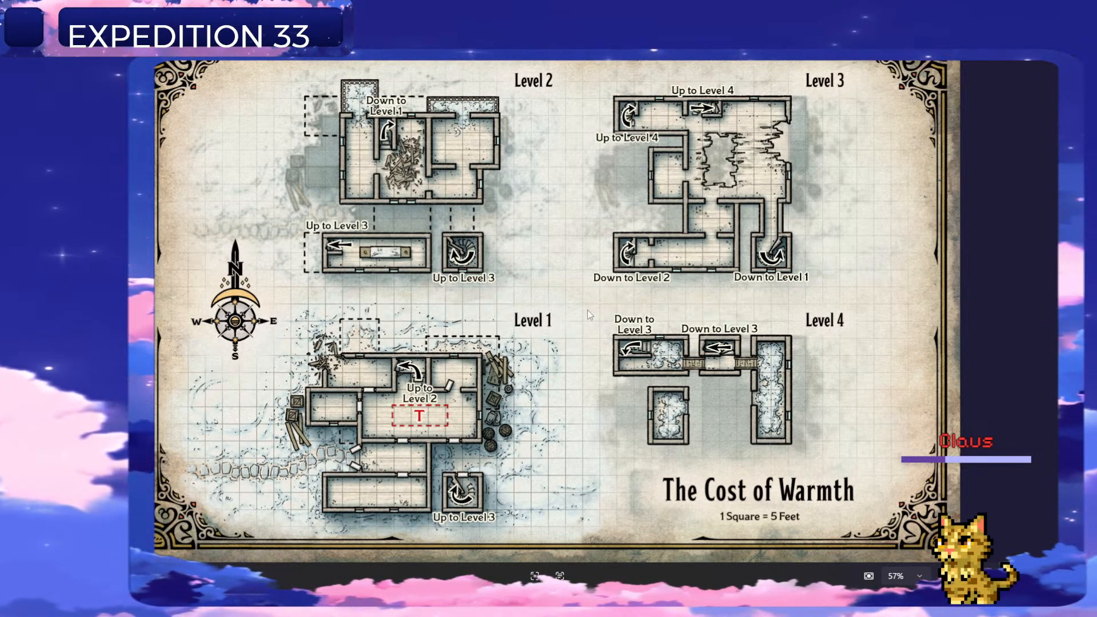
key("Right")
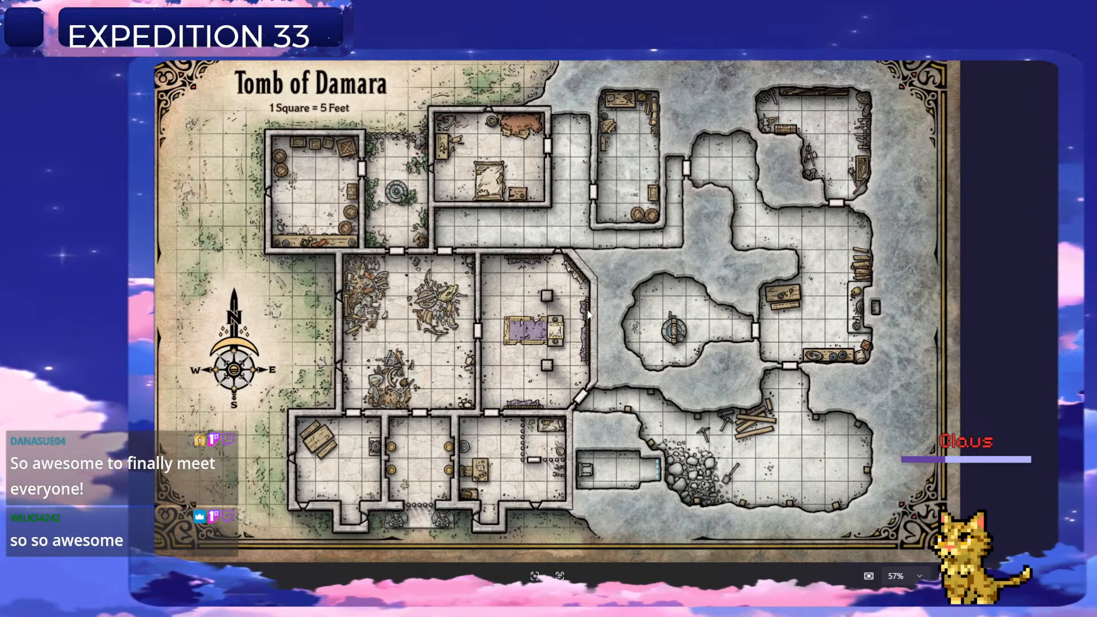
key("Right")
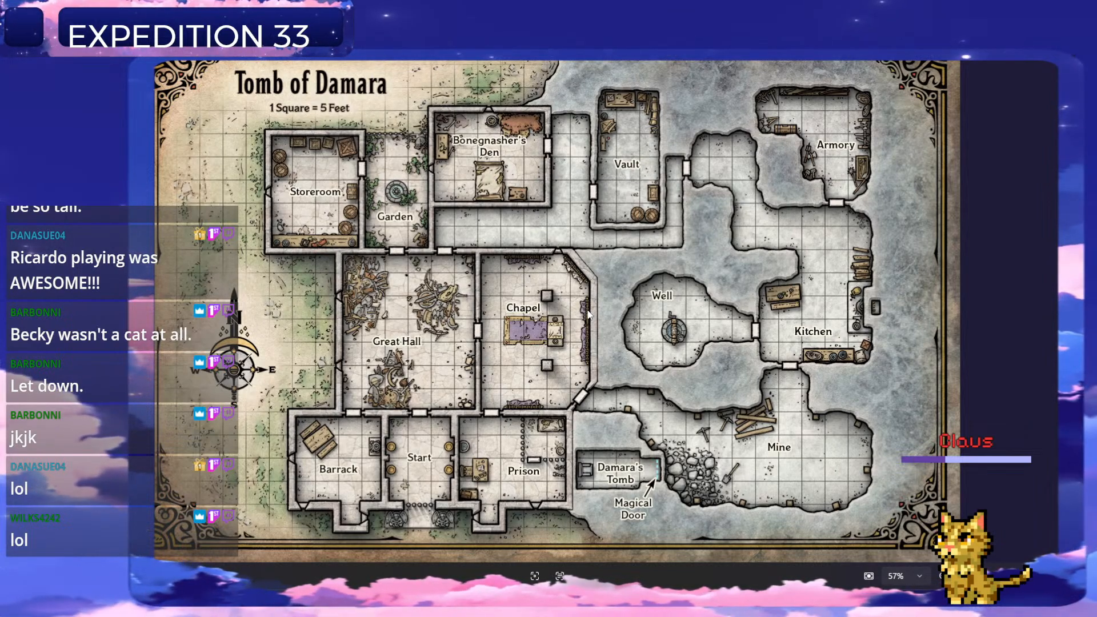
key("Right")
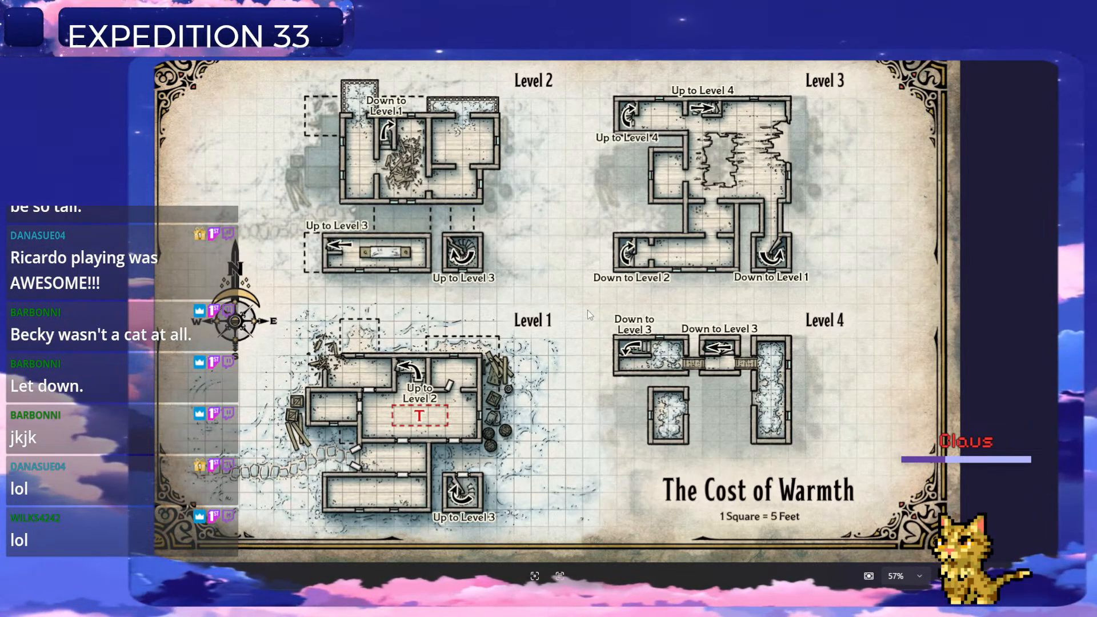
key("Right")
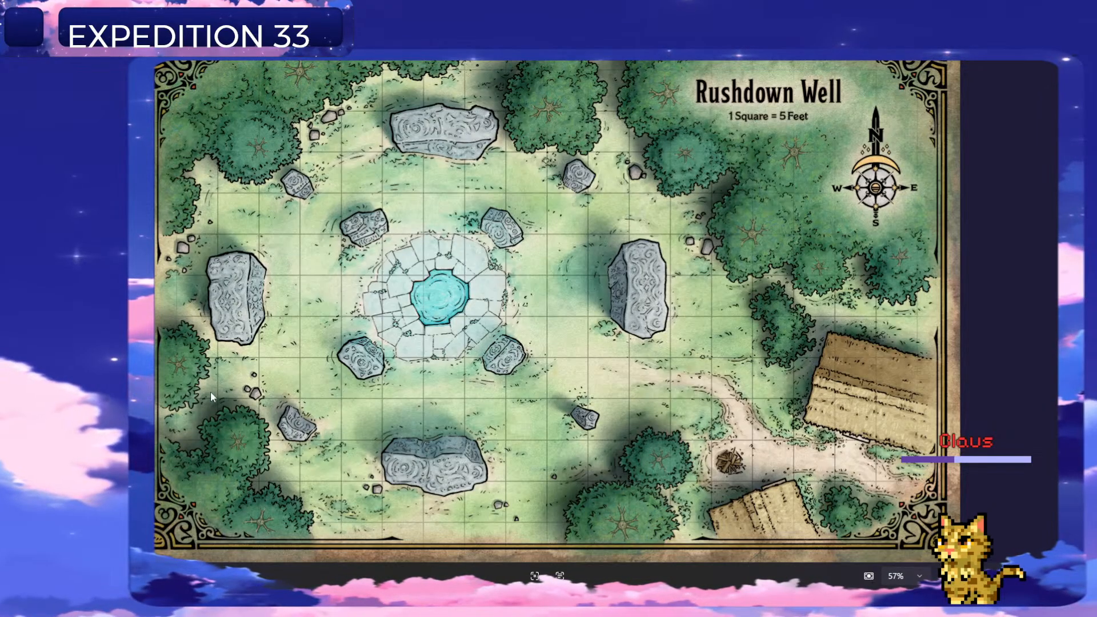
Switch from the map images back to the Copy of Quest Log The Verse 81325 spreadsheet in Opera.
left_click(763, 603)
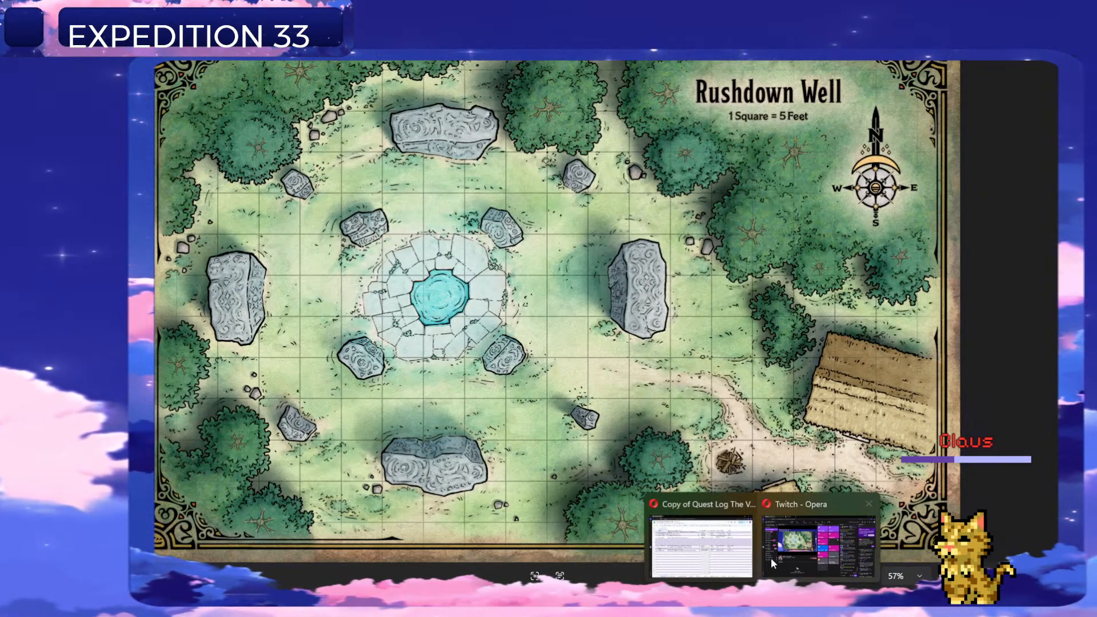
left_click(702, 543)
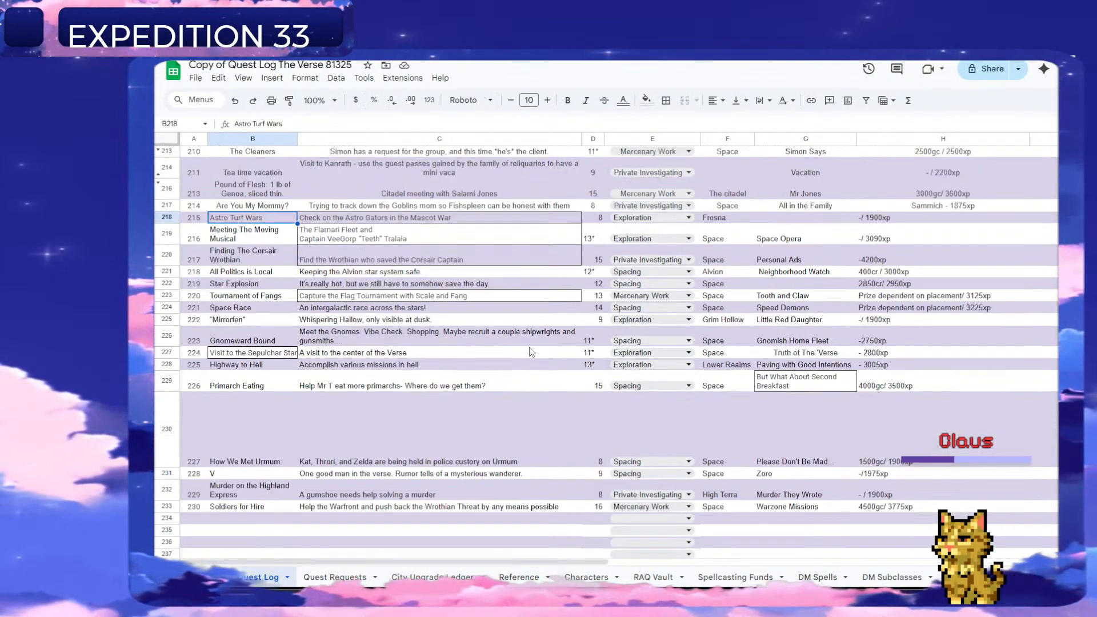
Review the open quests throughout the Quest Log, check the Quest Requests sheet briefly, and return to the Quest Log.
scroll(333, 280, "up", 2)
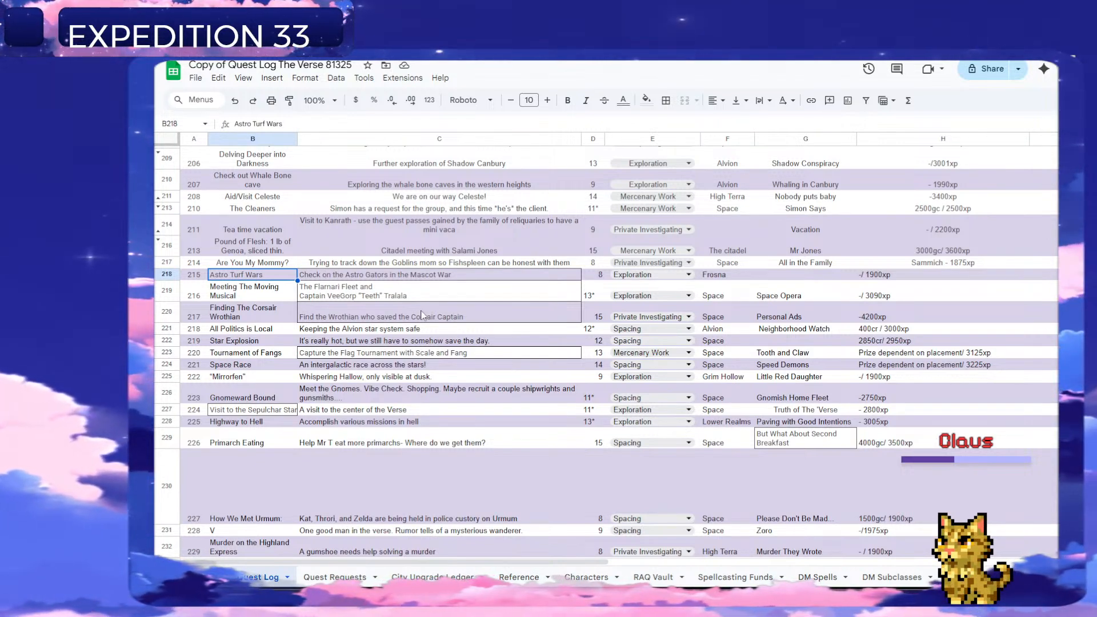
scroll(585, 456, "down", 3)
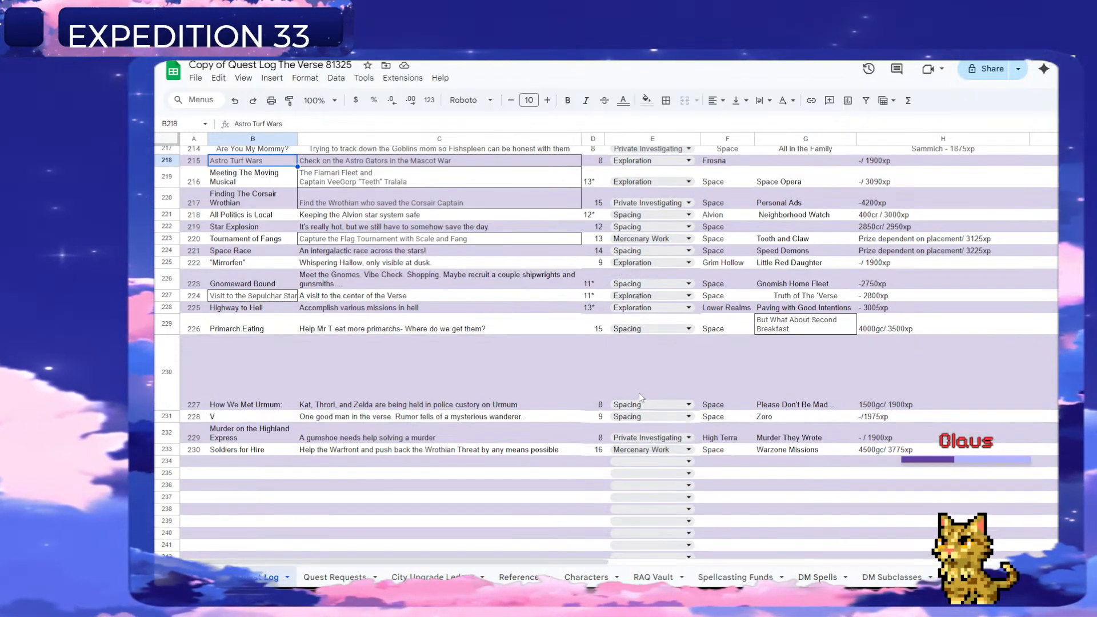
scroll(646, 400, "up", 3)
scroll(650, 407, "up", 10)
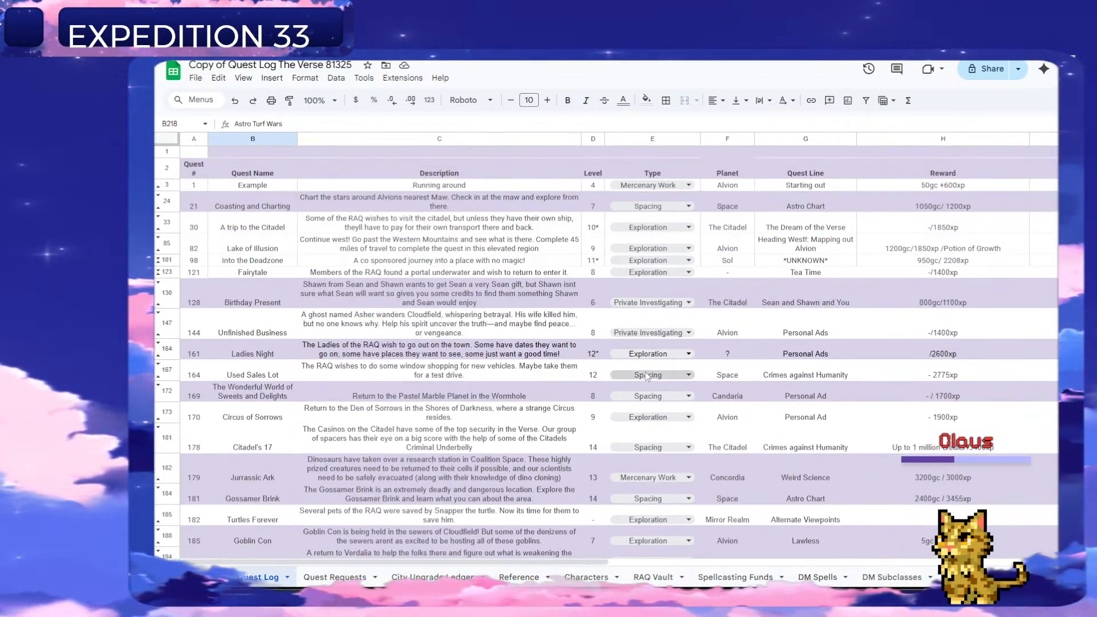
scroll(647, 368, "down", 1)
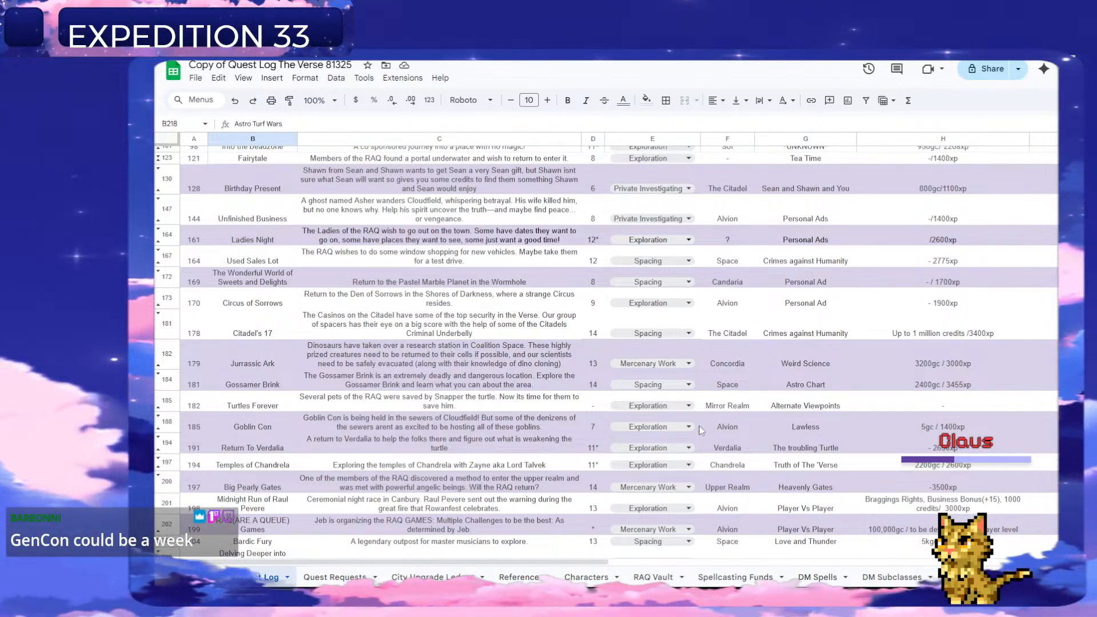
scroll(592, 454, "down", 2)
left_click(336, 578)
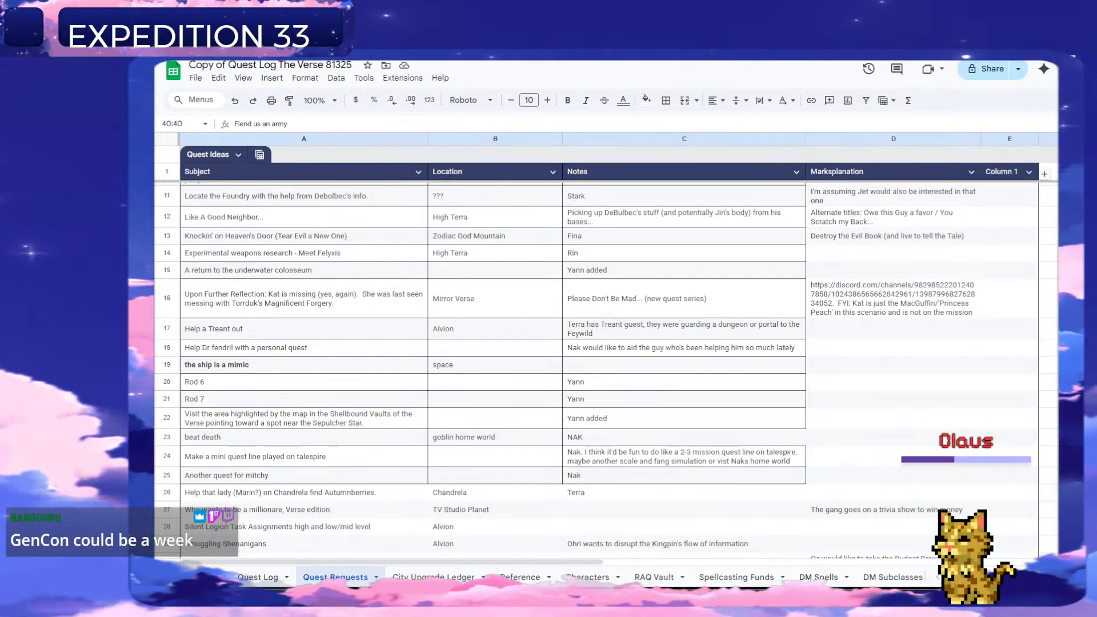
left_click(245, 577)
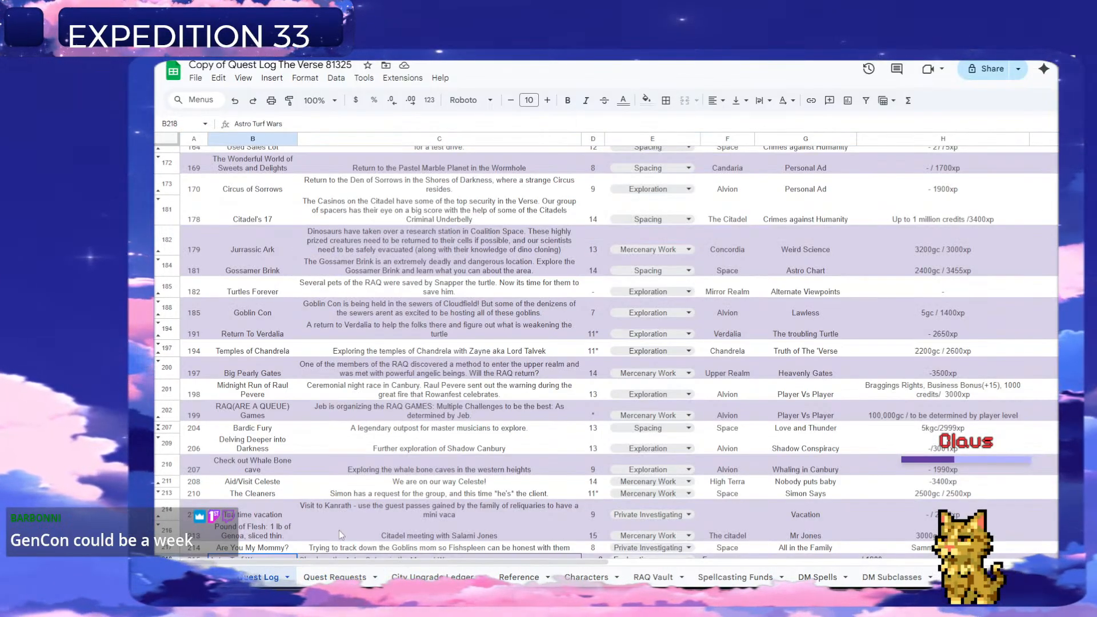
Set the text wrapping of the long note in cell J230, in the How We Met Urmum row, to Clip.
scroll(469, 512, "down", 5)
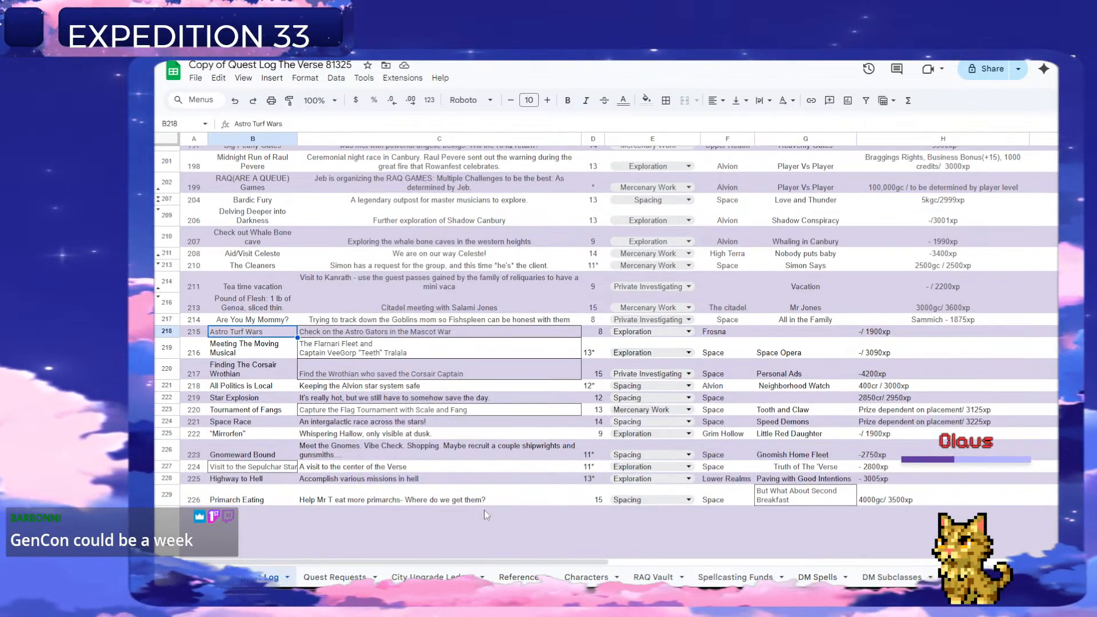
scroll(485, 509, "down", 1)
scroll(485, 510, "down", 1)
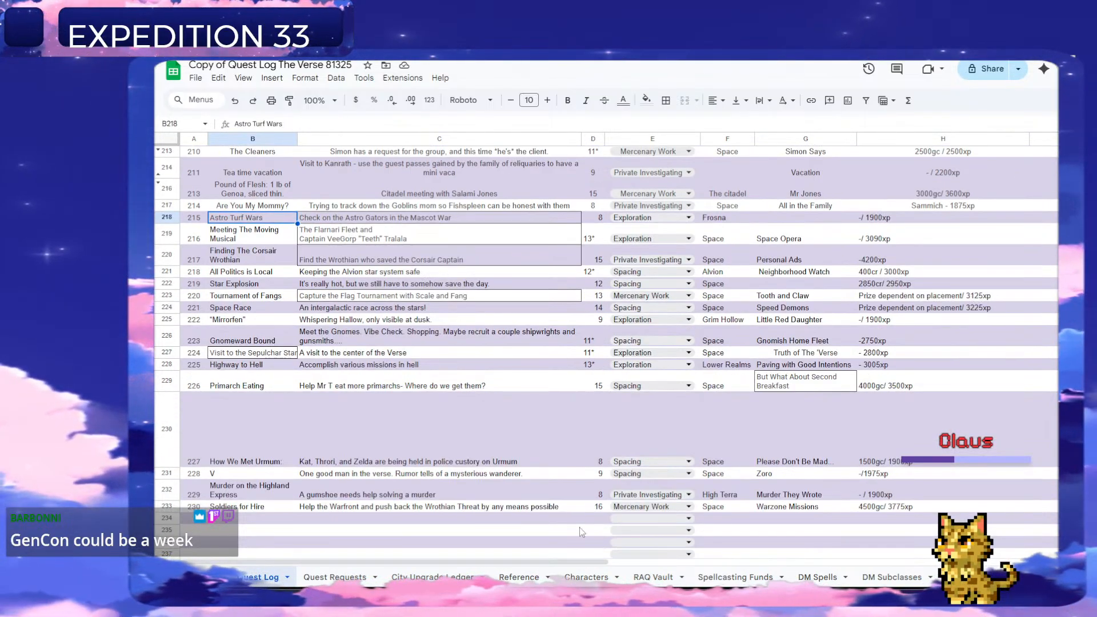
scroll(743, 429, "right", 10)
left_click(815, 456)
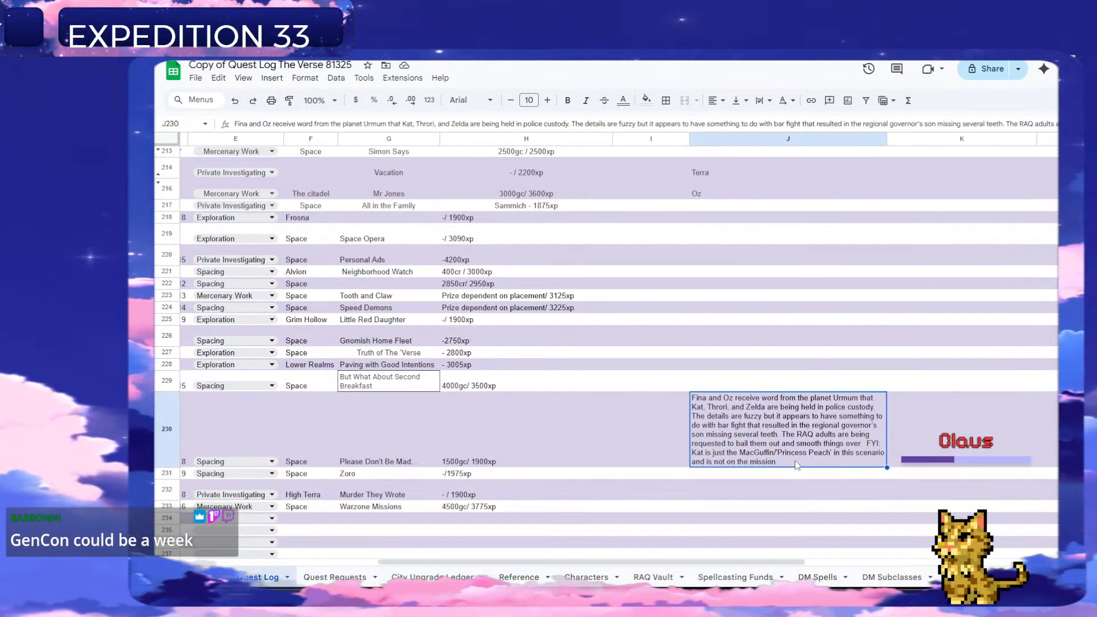
right_click(795, 437)
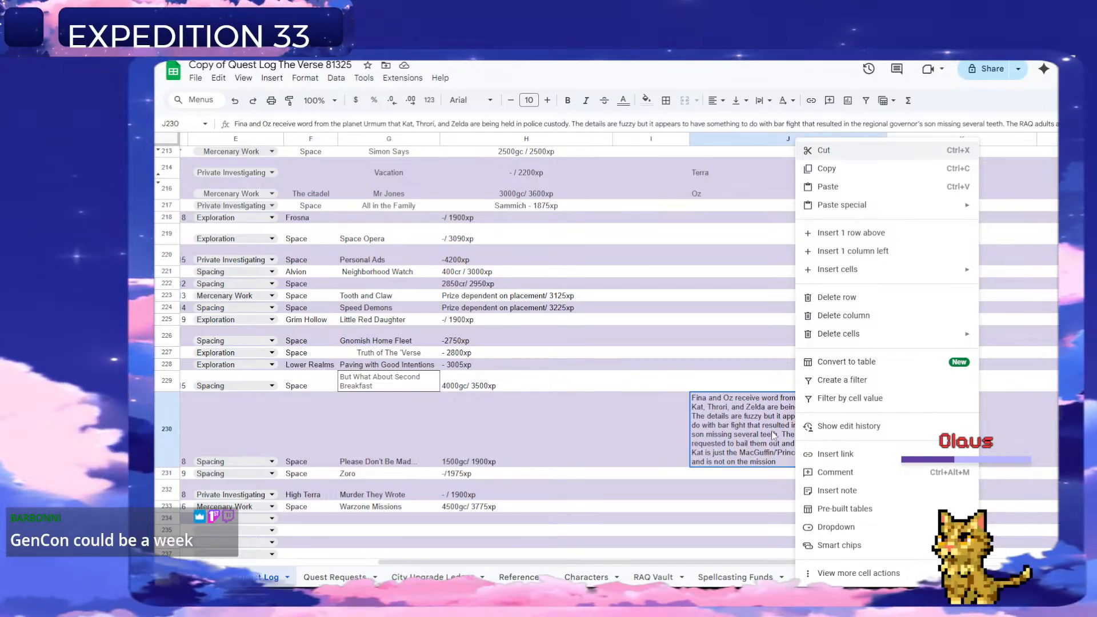
key("Escape")
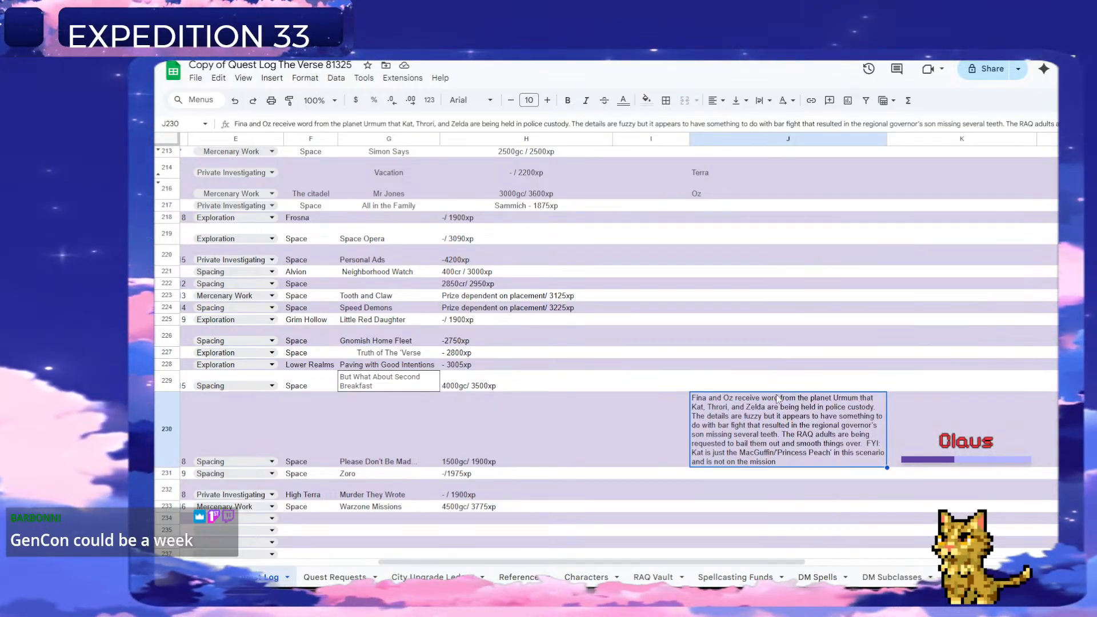
left_click(762, 101)
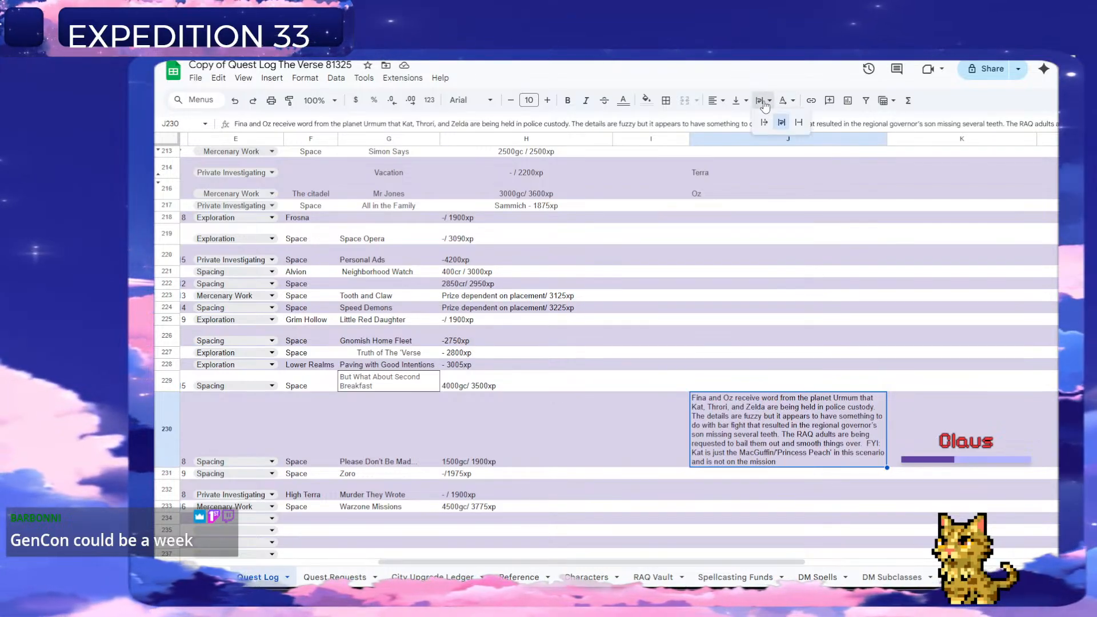
left_click(800, 123)
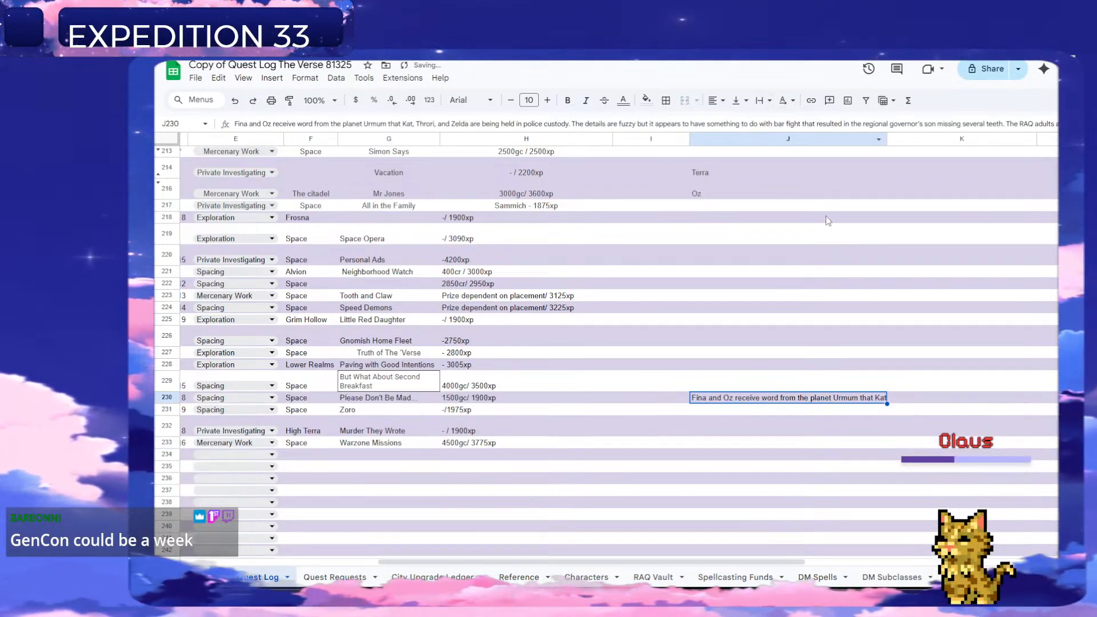
scroll(342, 409, "left", 5)
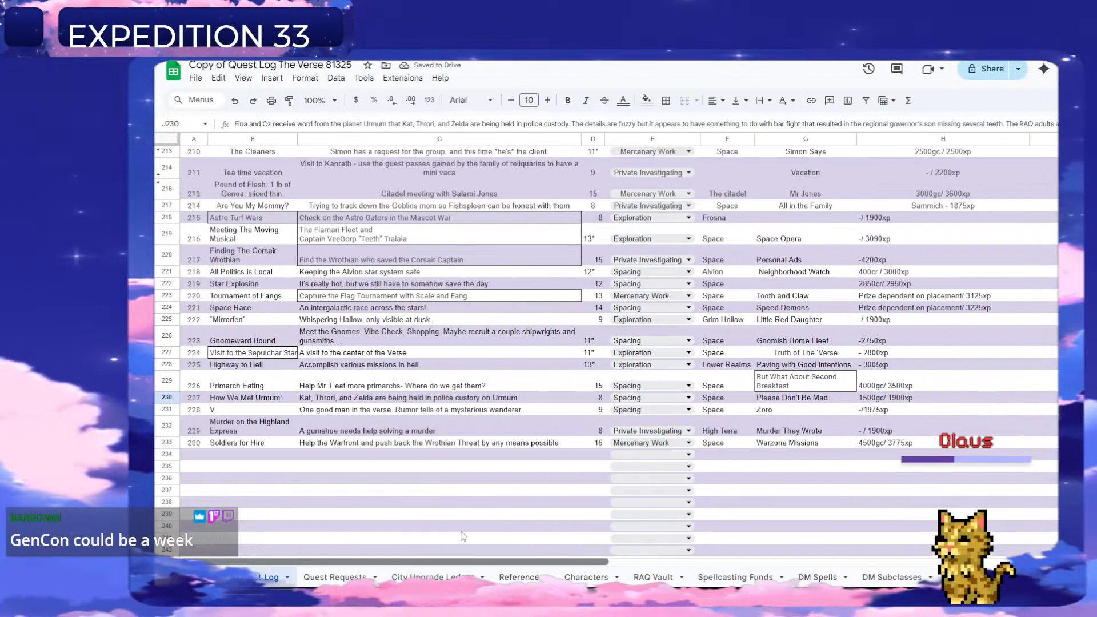
left_click(377, 320)
scroll(387, 273, "up", 2)
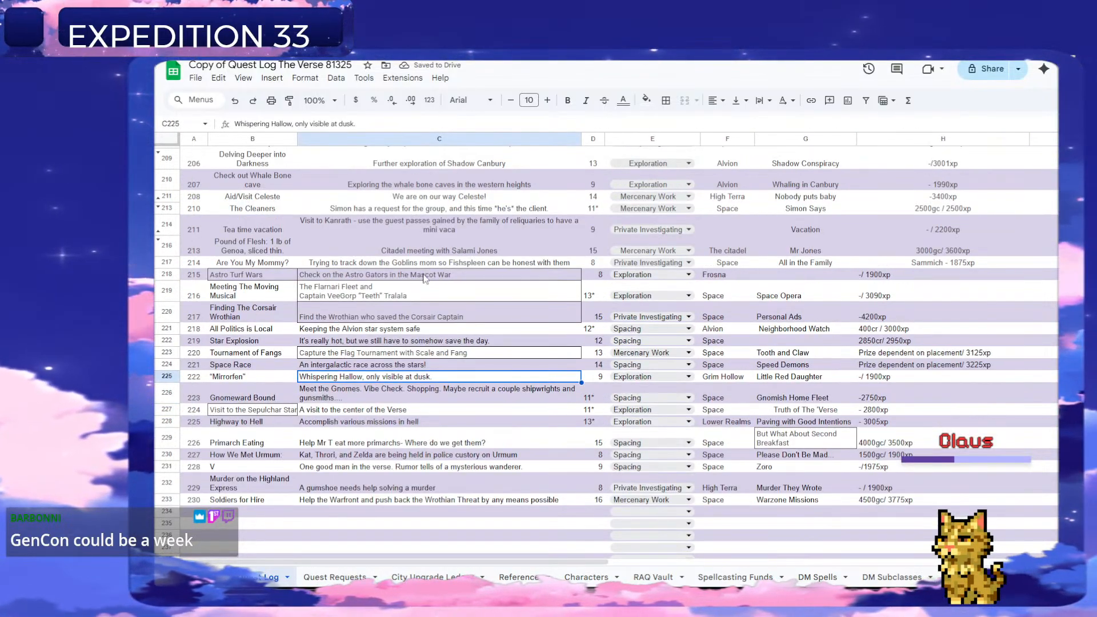